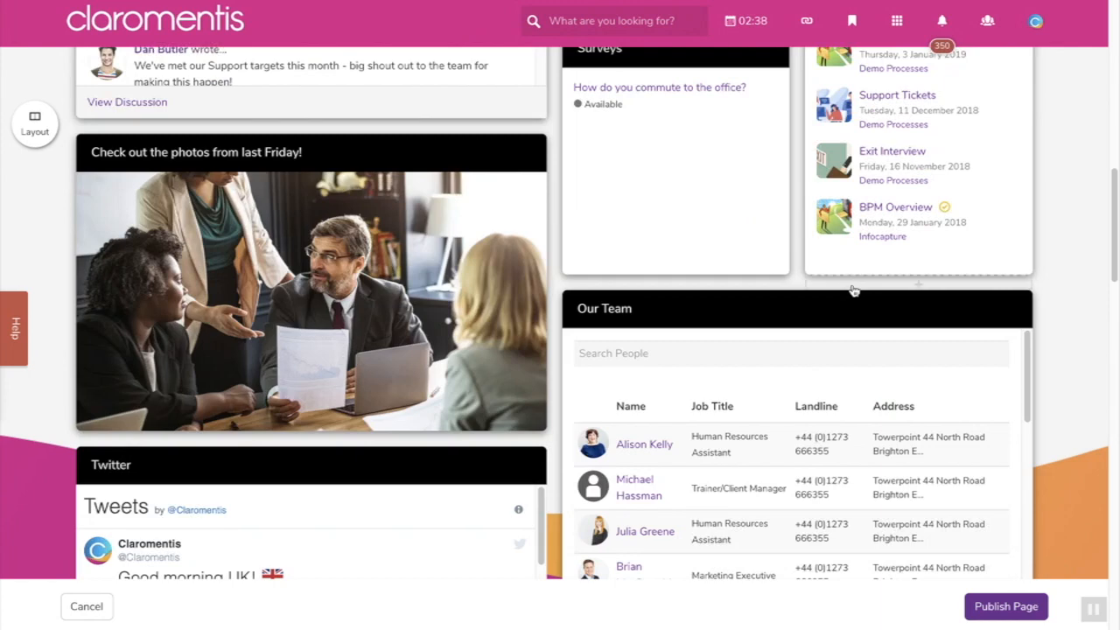
- Open the News tile's settings and keep its layout on Slider
scroll(853, 291, up, 10)
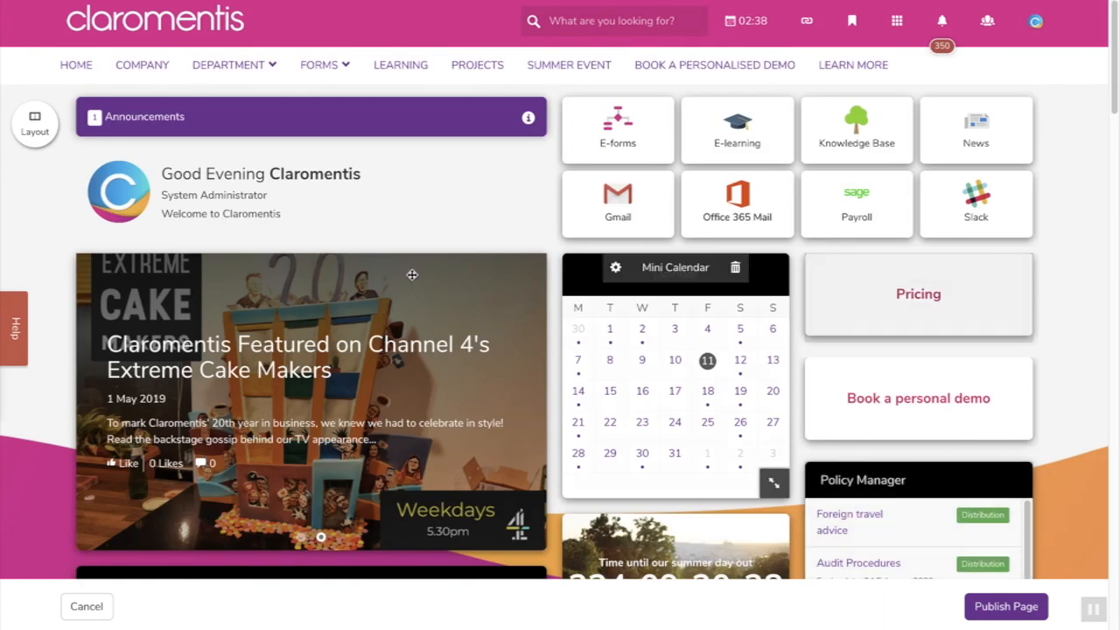
click(251, 268)
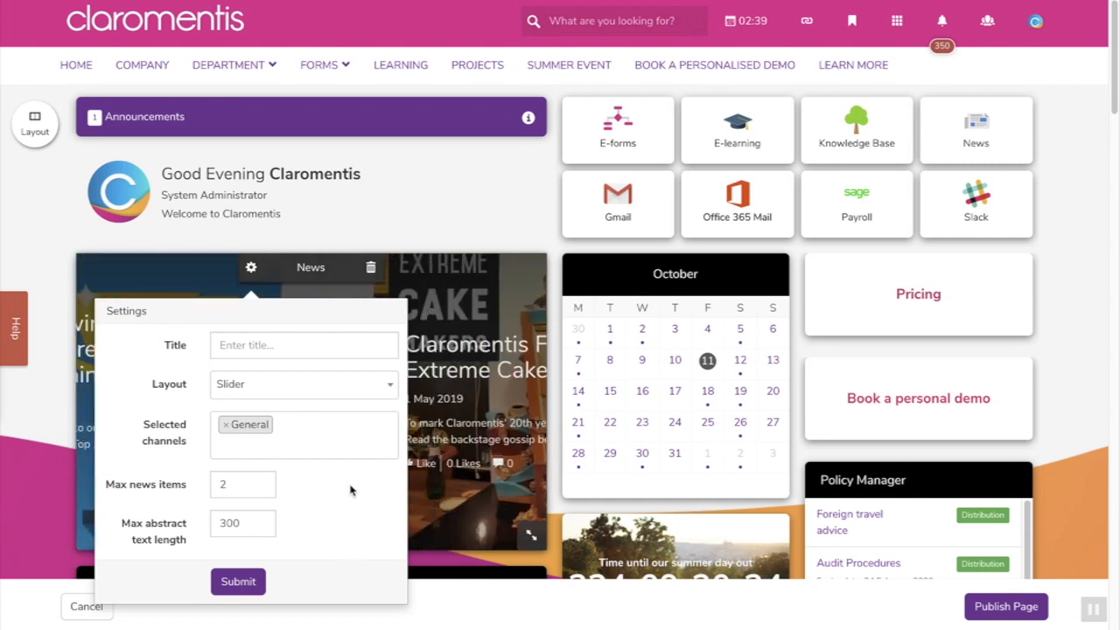
click(387, 396)
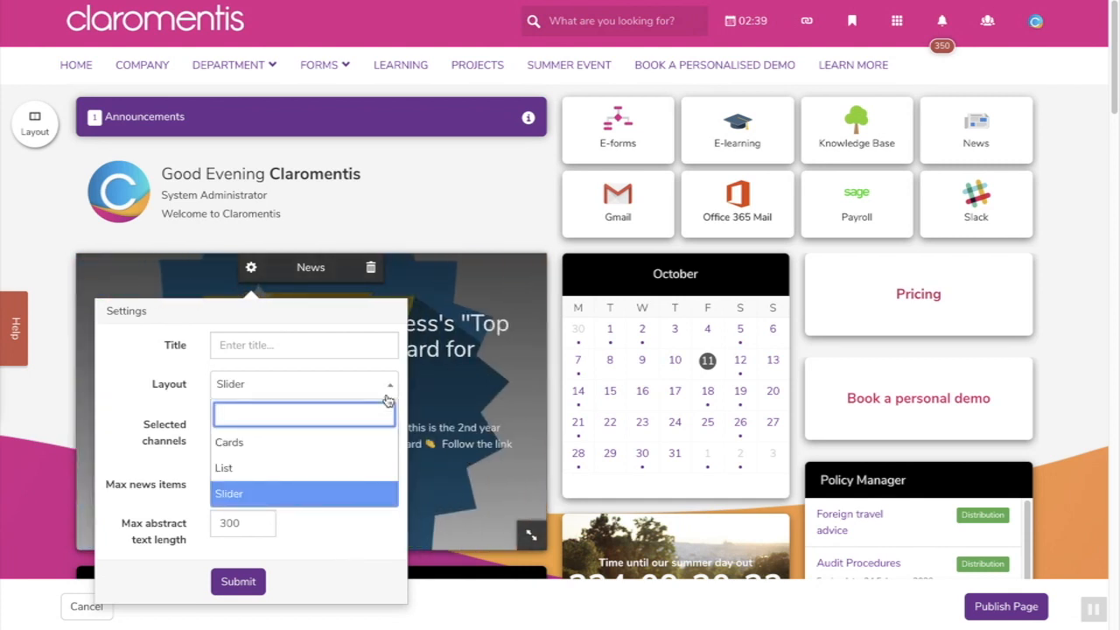
click(388, 395)
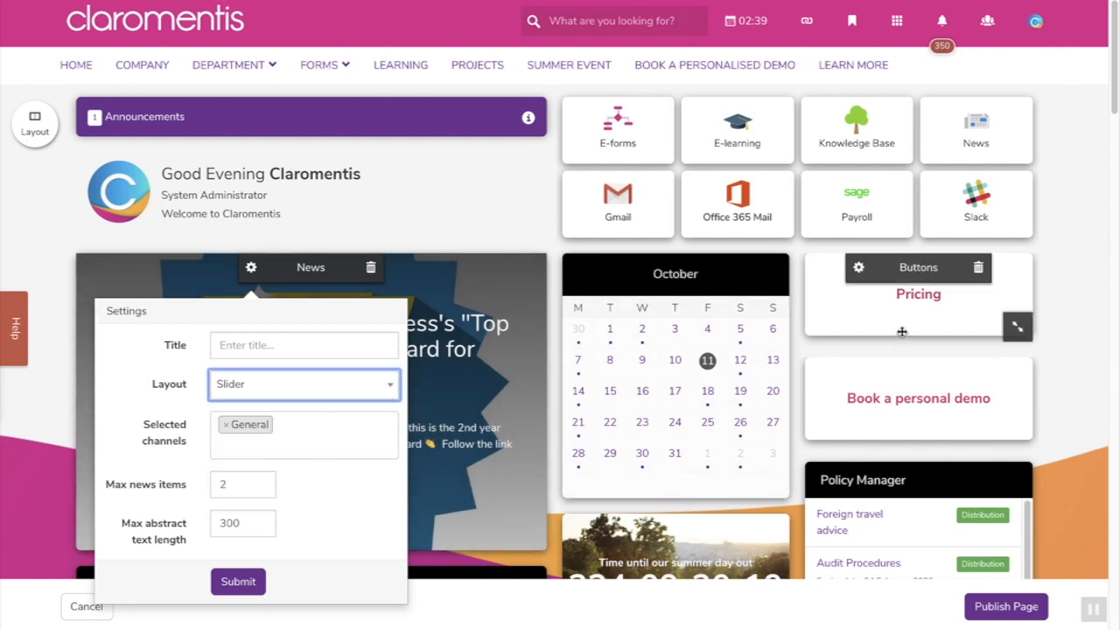
- Save the News settings, then review and close the Buttons tile options with only Pricing chosen
click(858, 269)
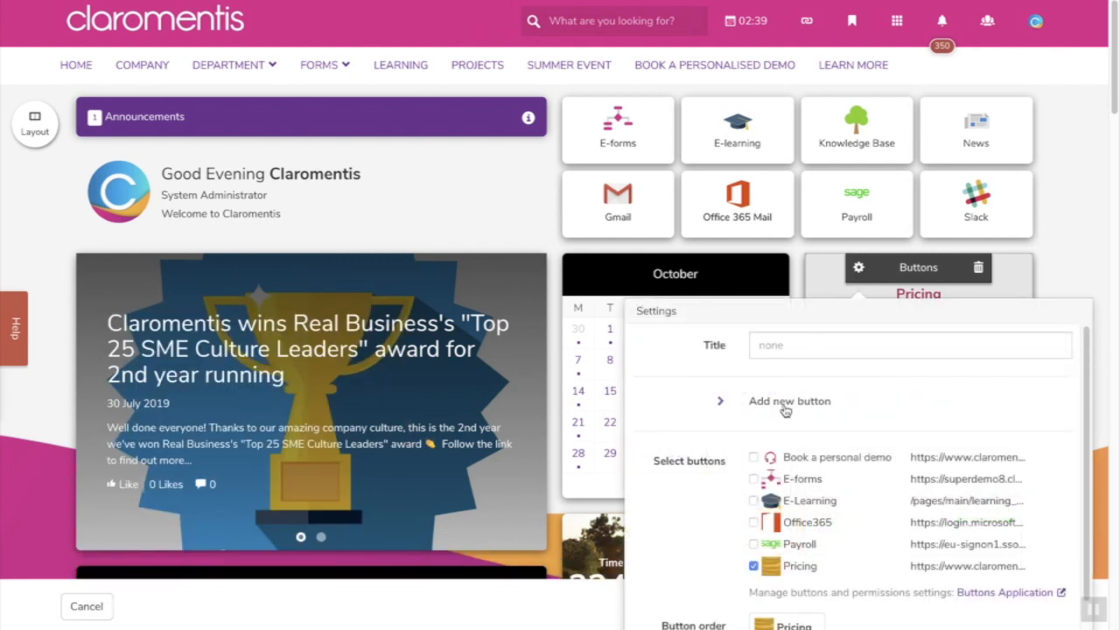
scroll(704, 497, down, 1)
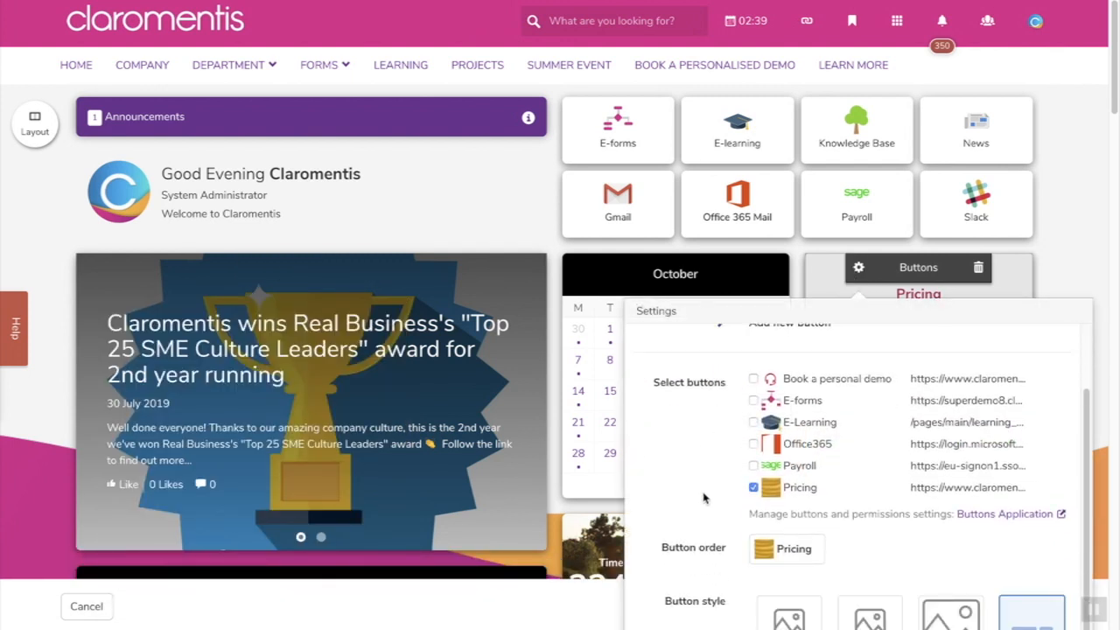
scroll(703, 497, down, 1)
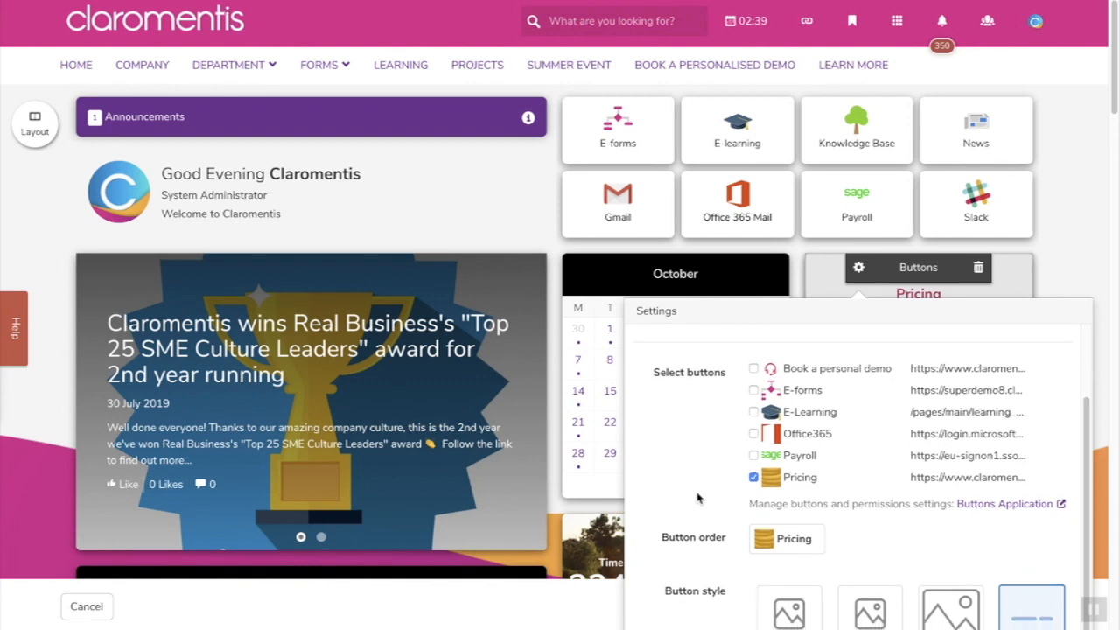
scroll(615, 479, down, 1)
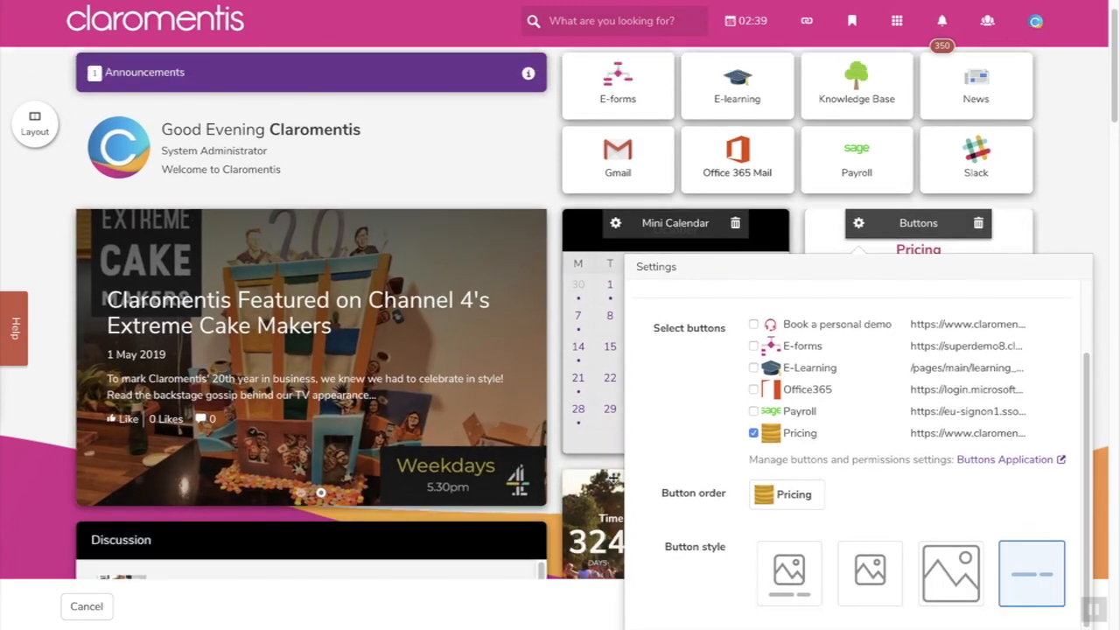
scroll(613, 478, down, 1)
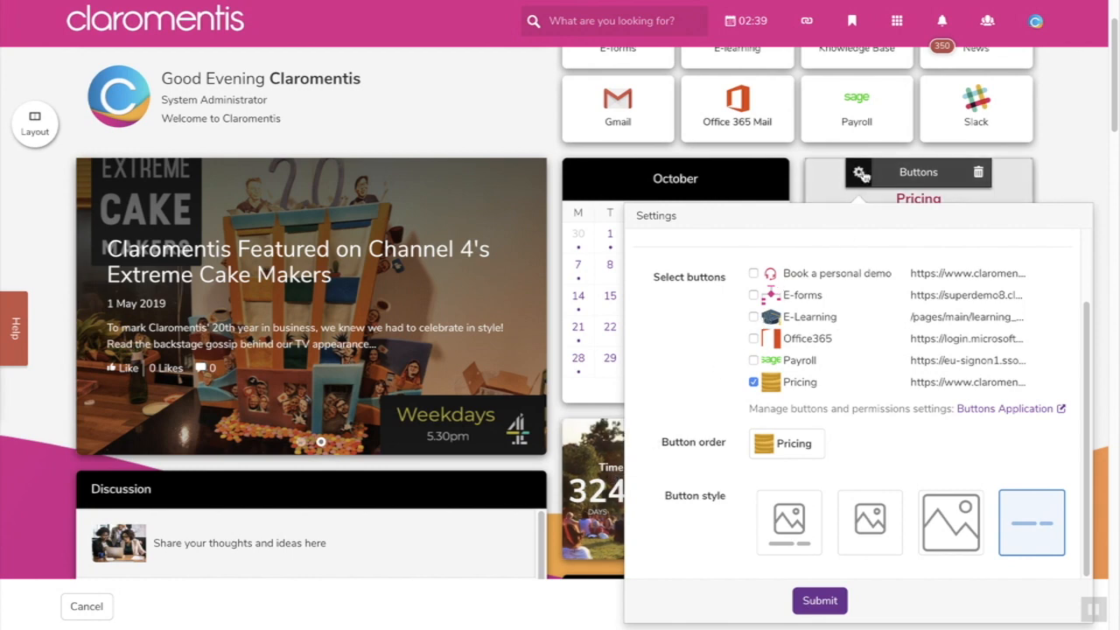
click(858, 172)
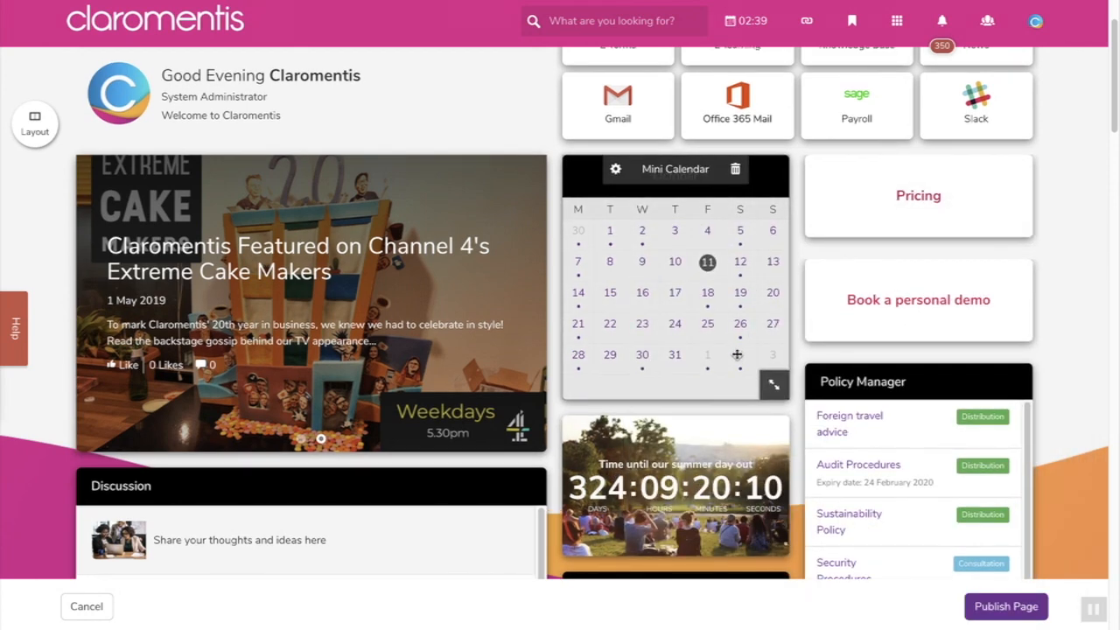
- Open the Policy Manager tile's settings and close them unchanged
scroll(700, 394, down, 3)
click(858, 194)
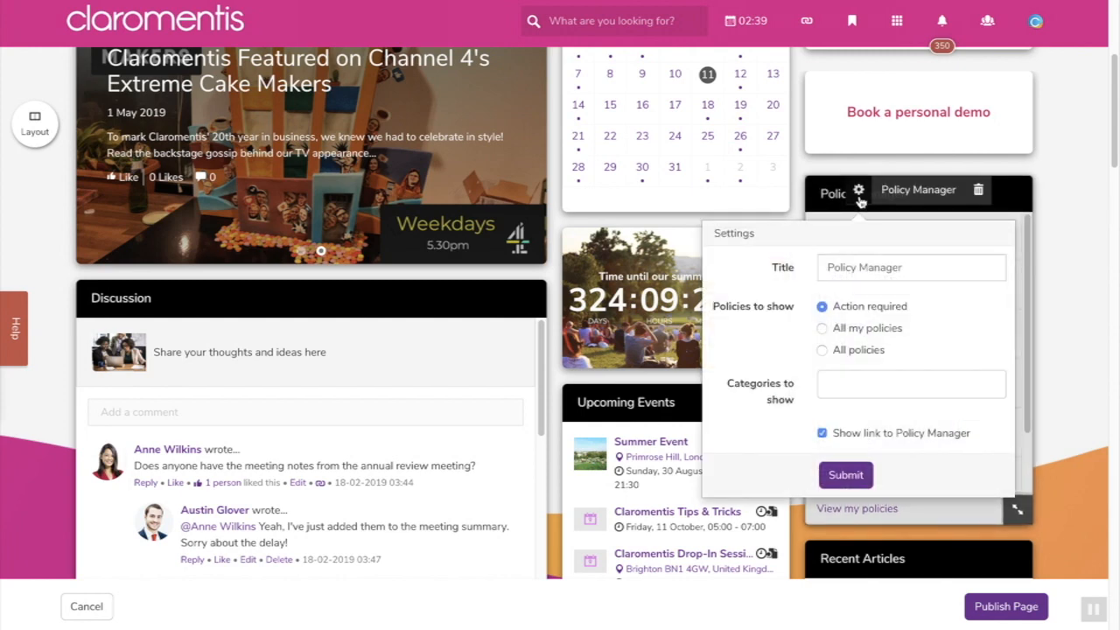
click(858, 194)
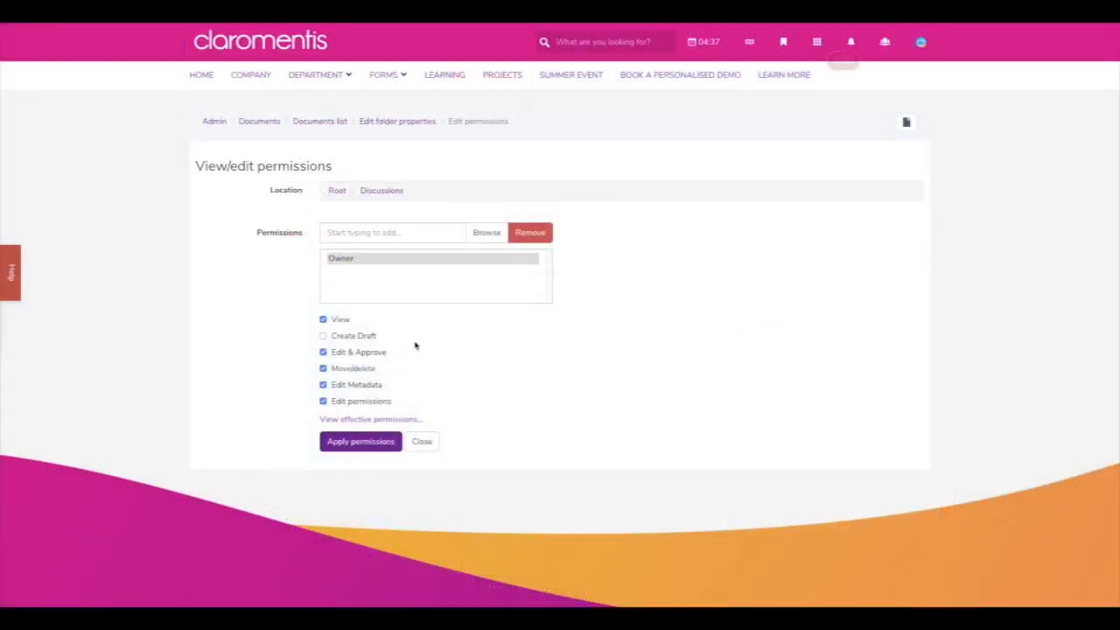
- Add All registered to the Discussions folder permissions with the Create Draft right
click(429, 235)
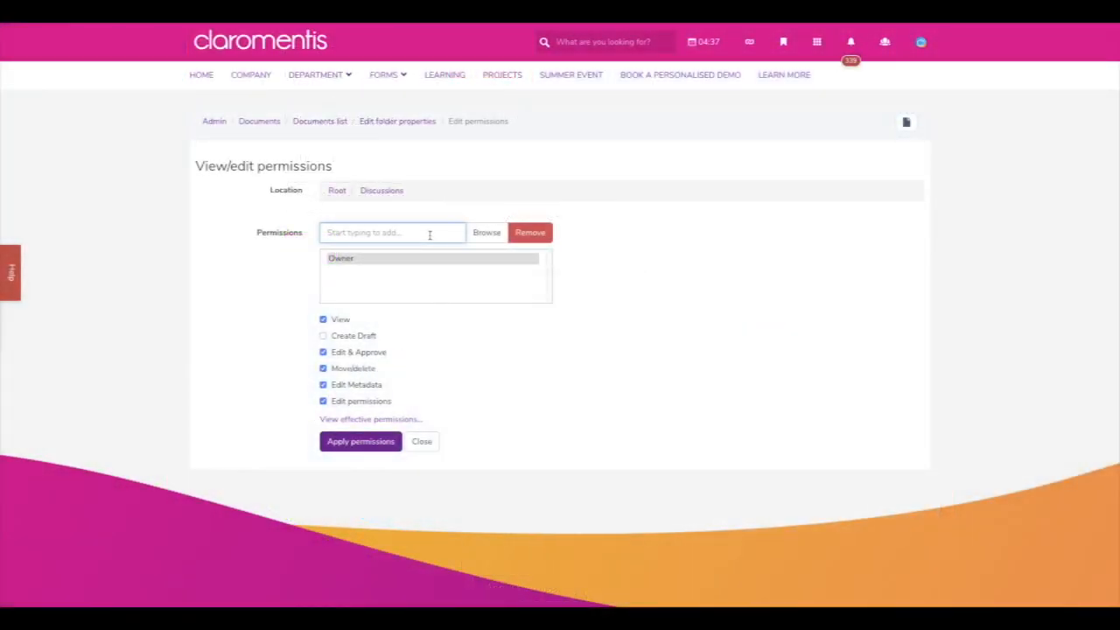
text(all regi)
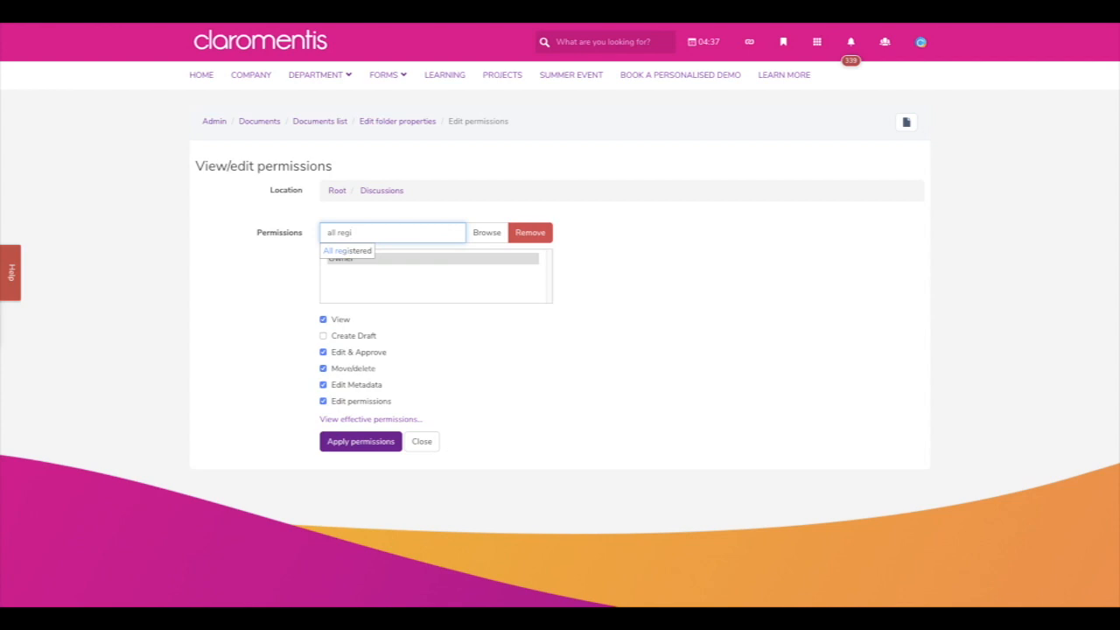
click(368, 253)
click(372, 270)
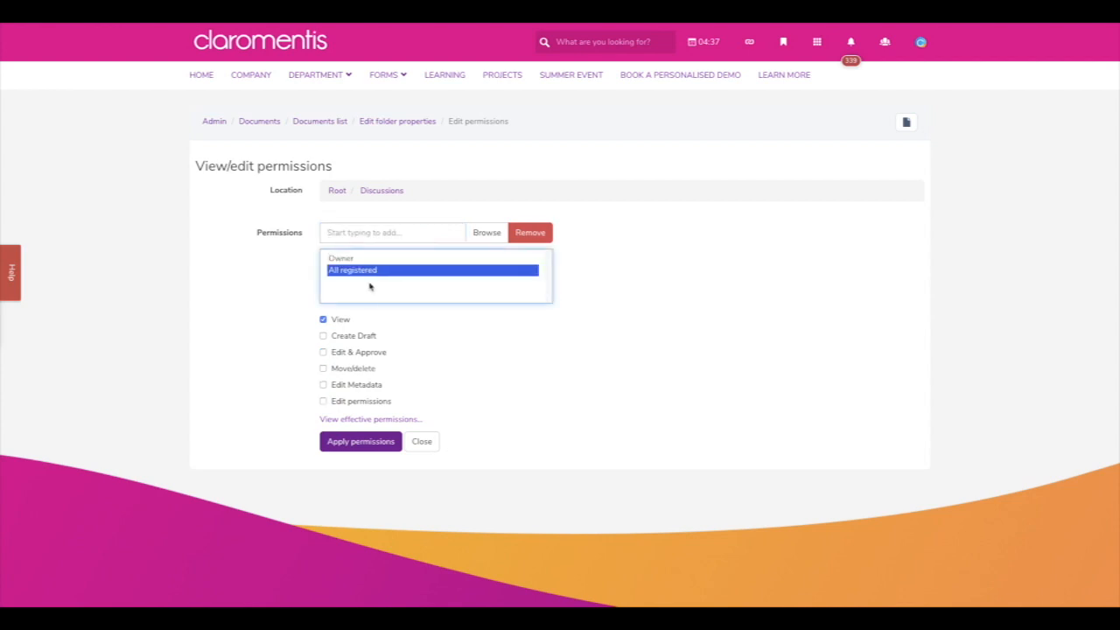
click(364, 336)
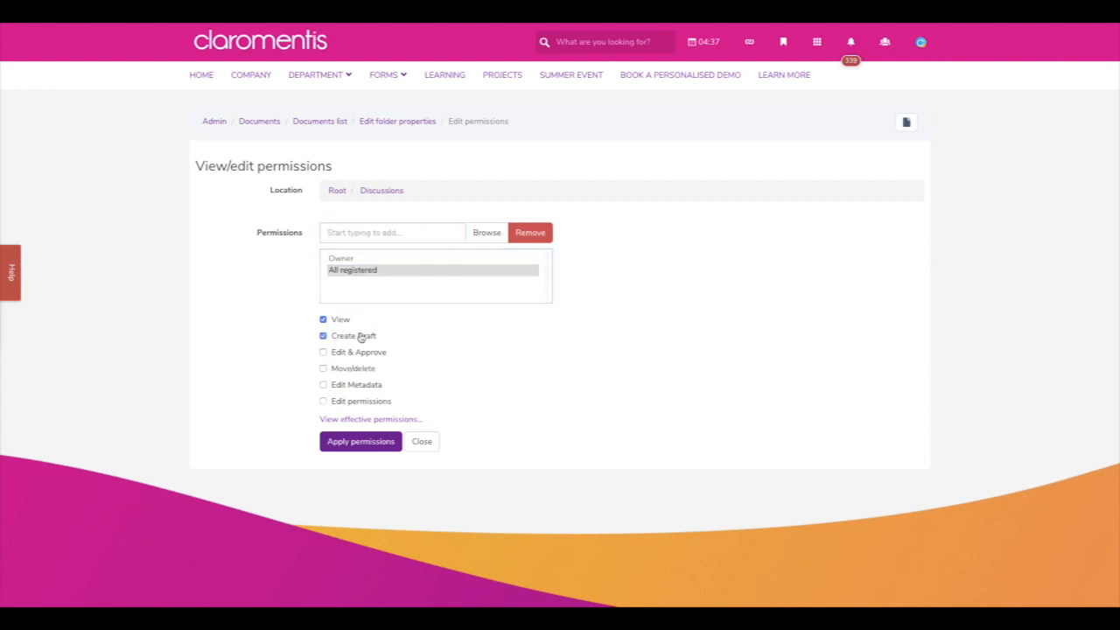
- Add Role: Administrators with Edit & Approve, Move/delete, Edit Metadata and Edit permissions, then apply
click(381, 232)
text(admin)
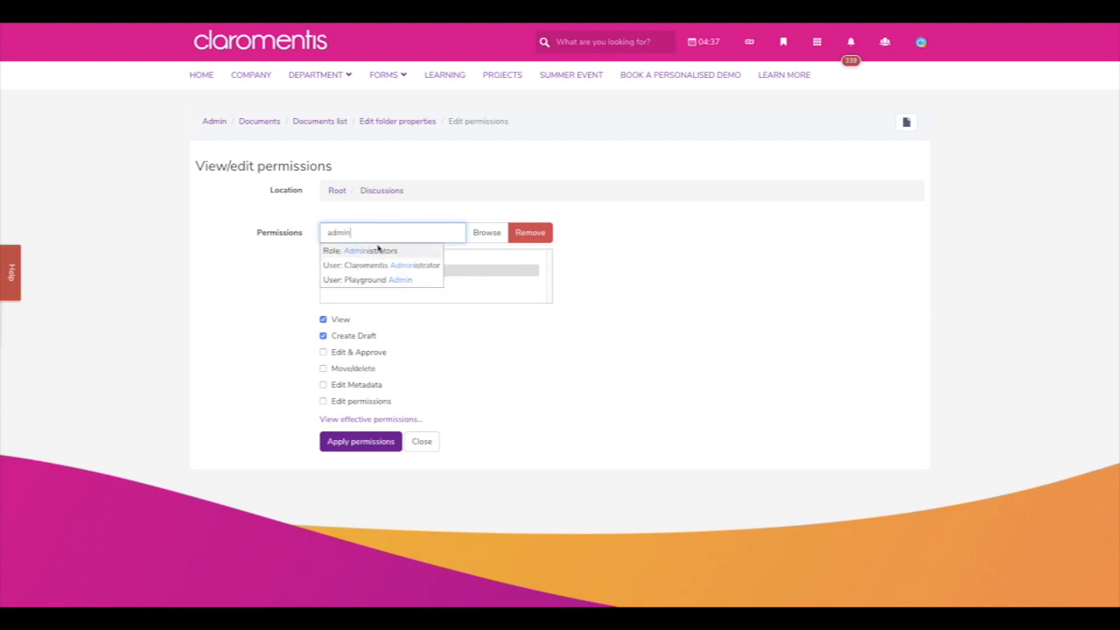
click(376, 250)
click(374, 283)
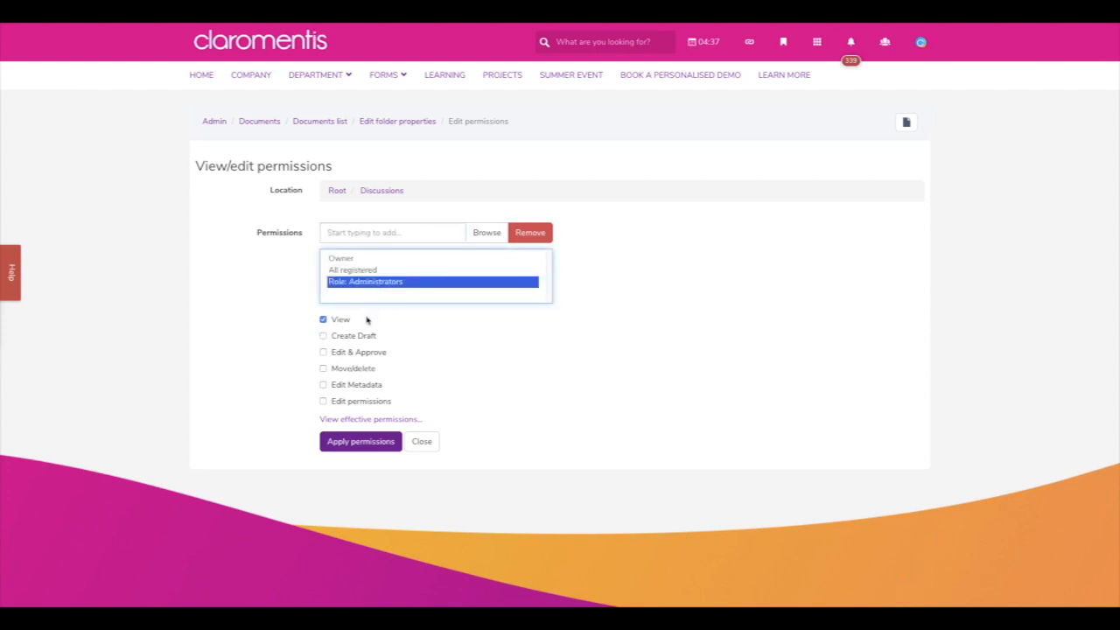
click(353, 353)
click(350, 369)
click(350, 386)
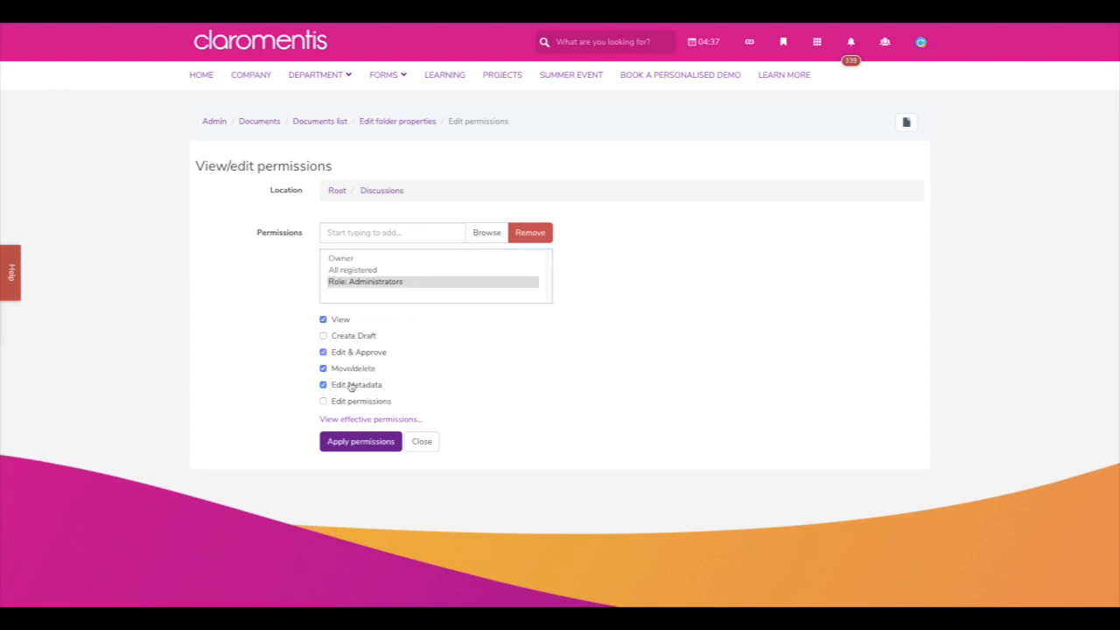
click(353, 402)
click(378, 441)
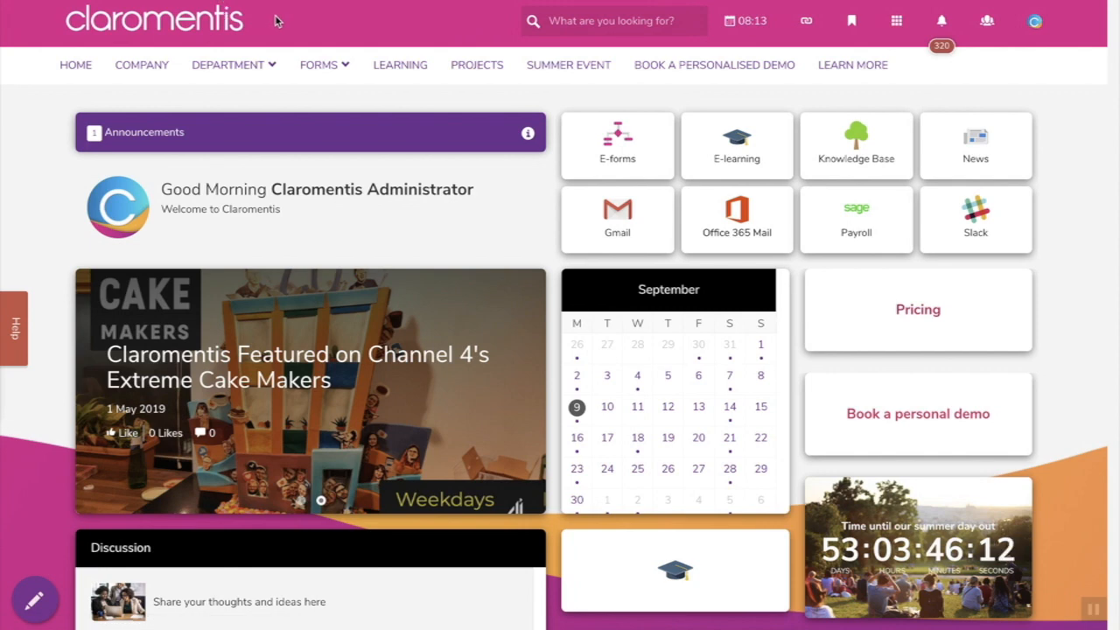
click(223, 20)
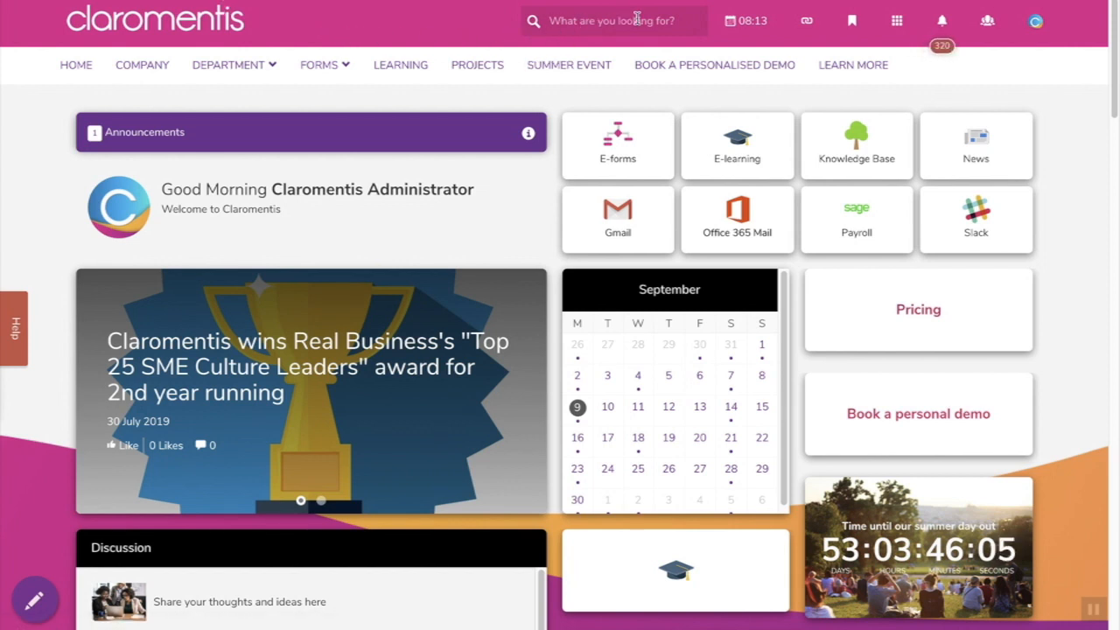
click(581, 21)
text(test)
key(Return)
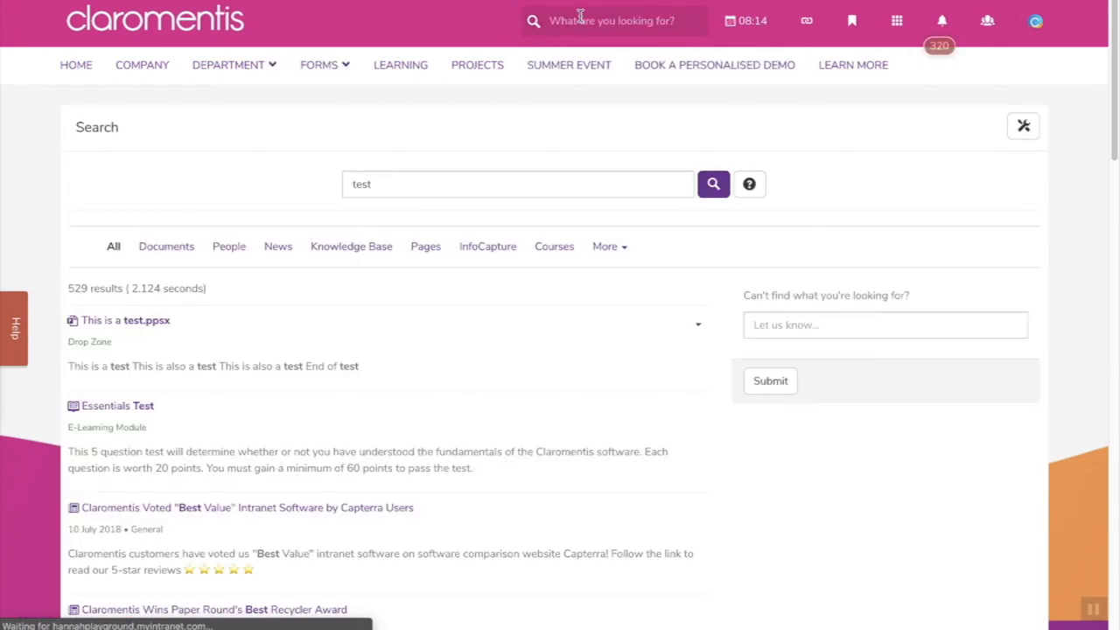
scroll(562, 356, down, 1)
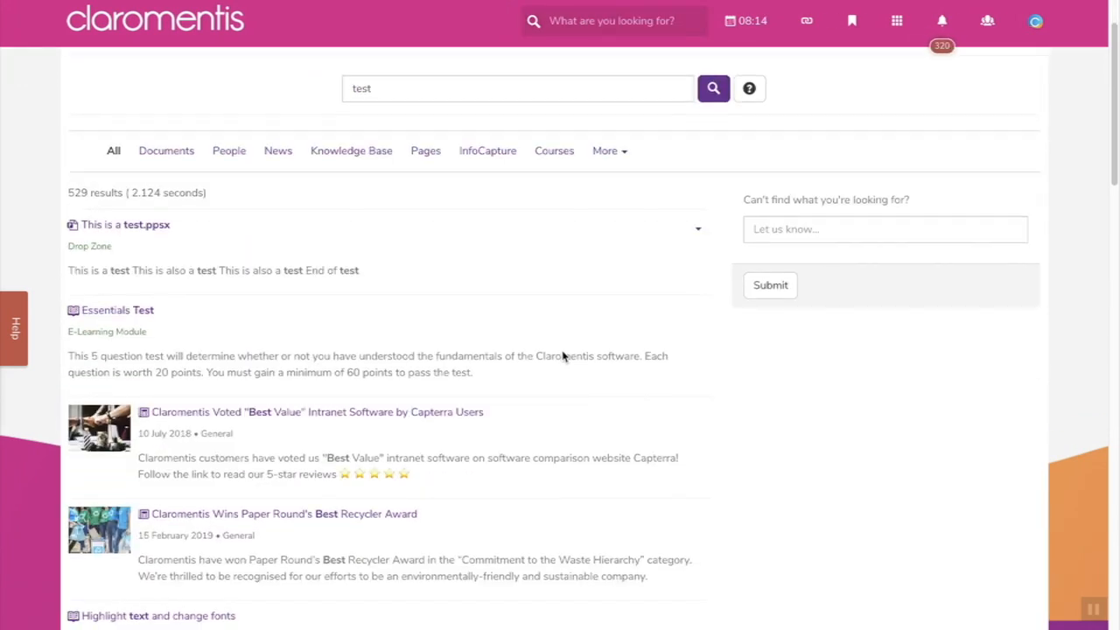
scroll(563, 356, up, 1)
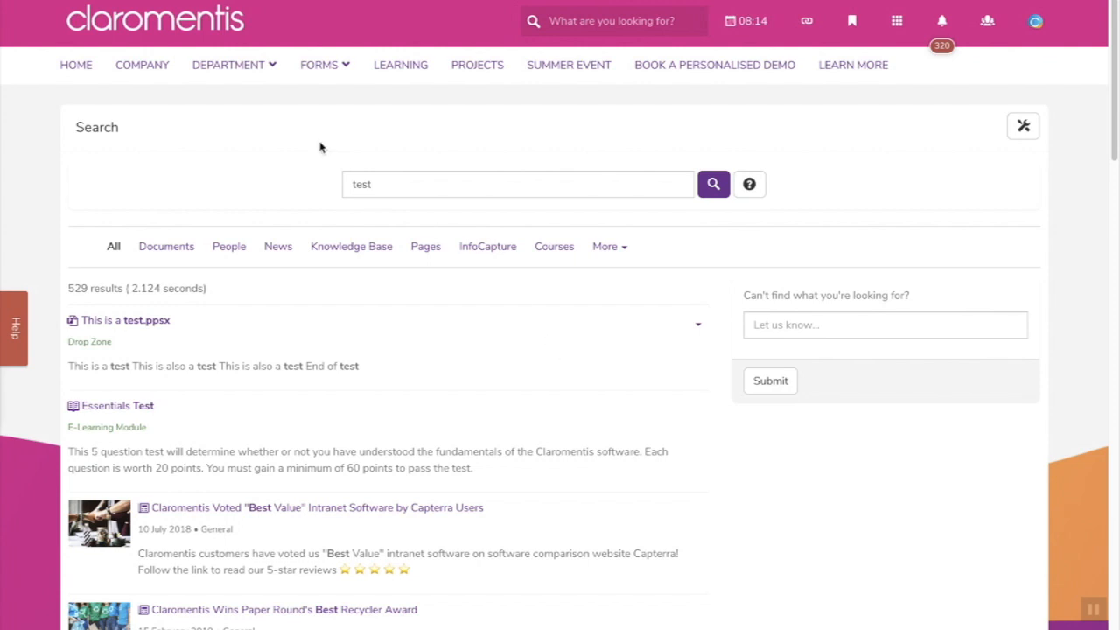
click(231, 65)
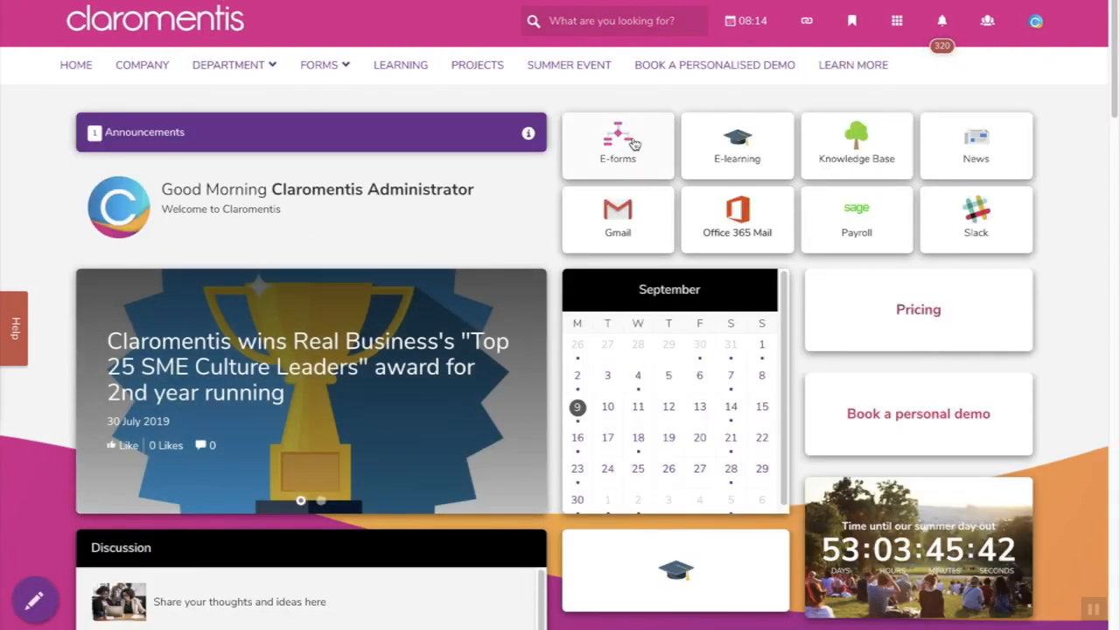
- View the September 2019 calendar by Day, Week and Month, then show the company links list
click(766, 35)
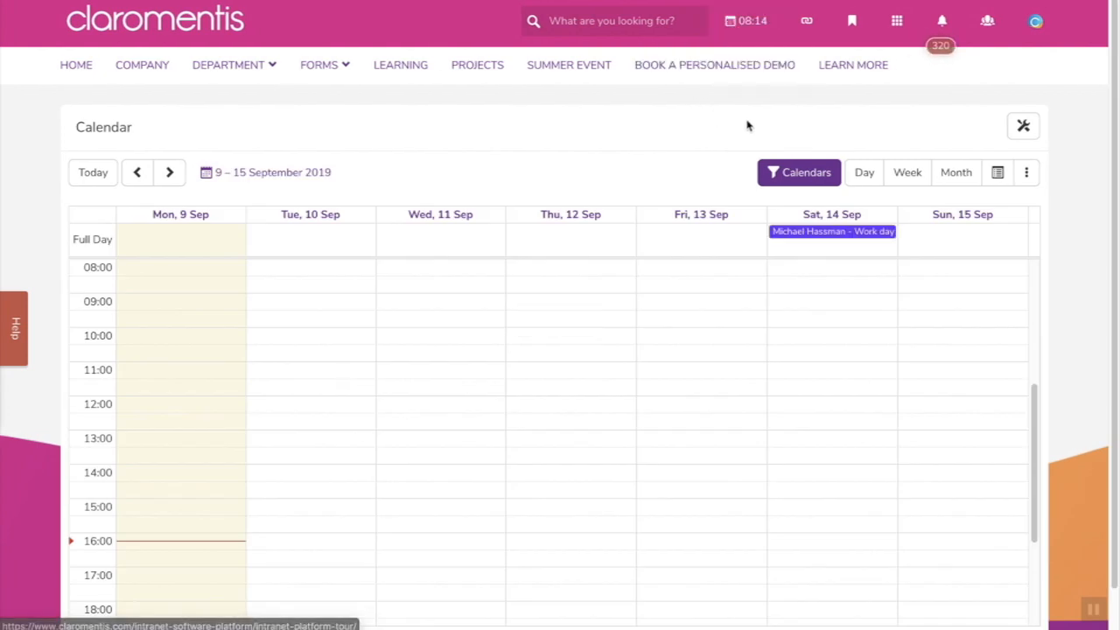
click(862, 173)
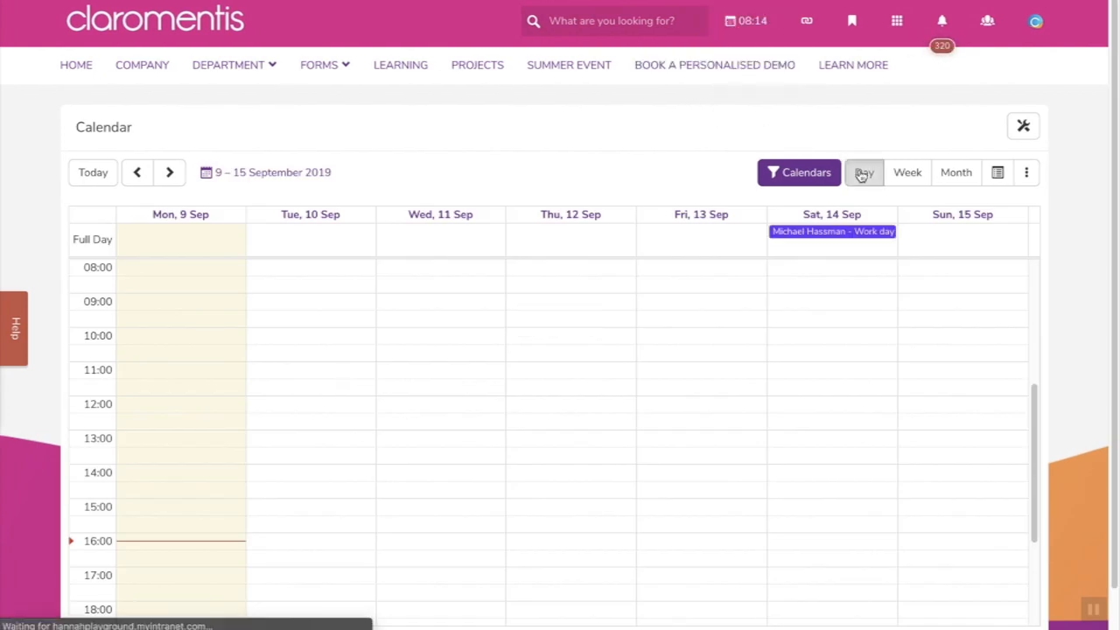
click(907, 173)
click(952, 174)
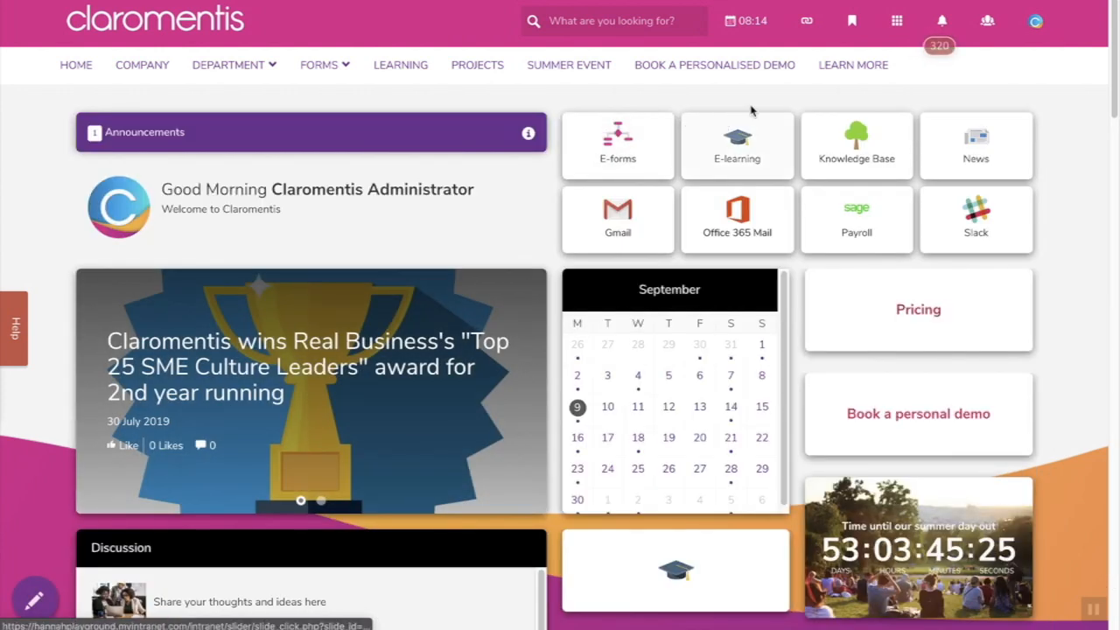
click(806, 21)
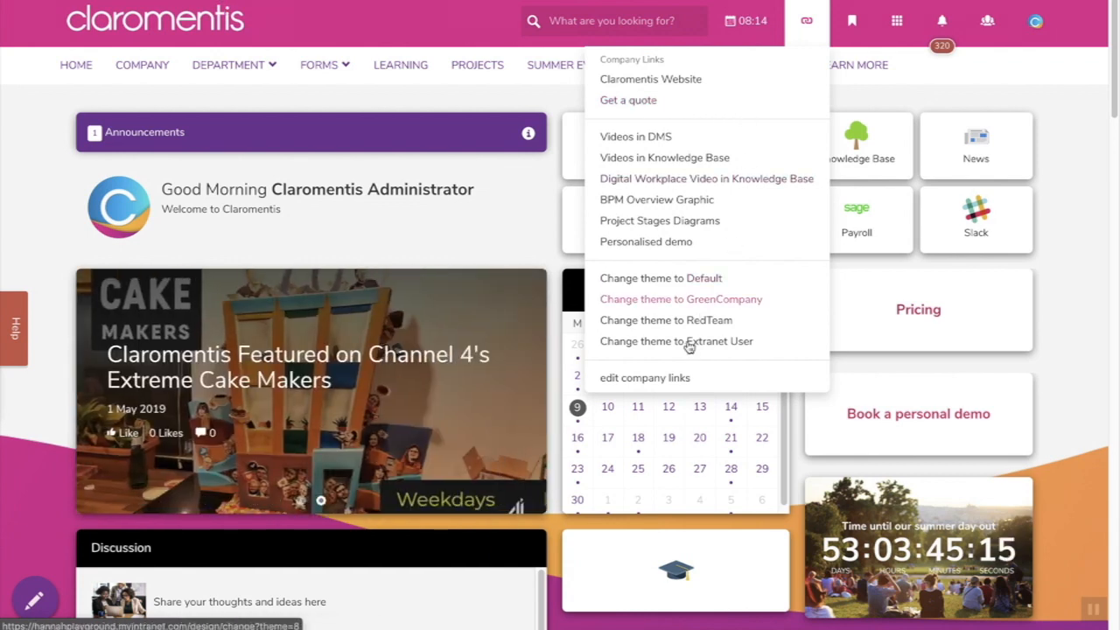
- Look over the Company Links menu builder, return to the homepage, and show the bookmarks list
click(656, 378)
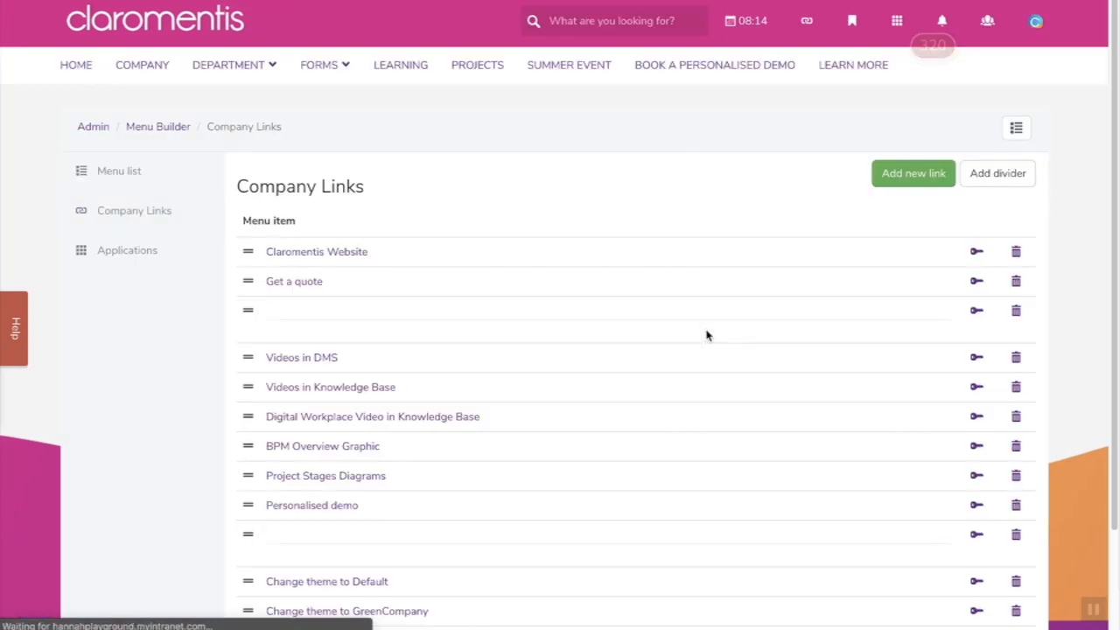
scroll(705, 334, down, 1)
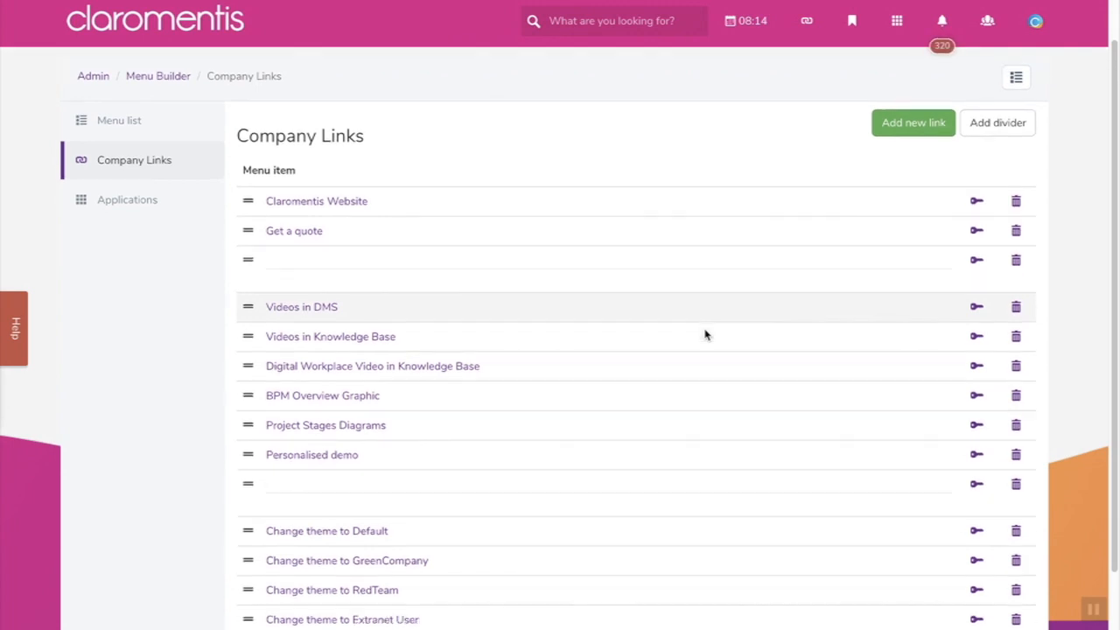
scroll(705, 334, up, 1)
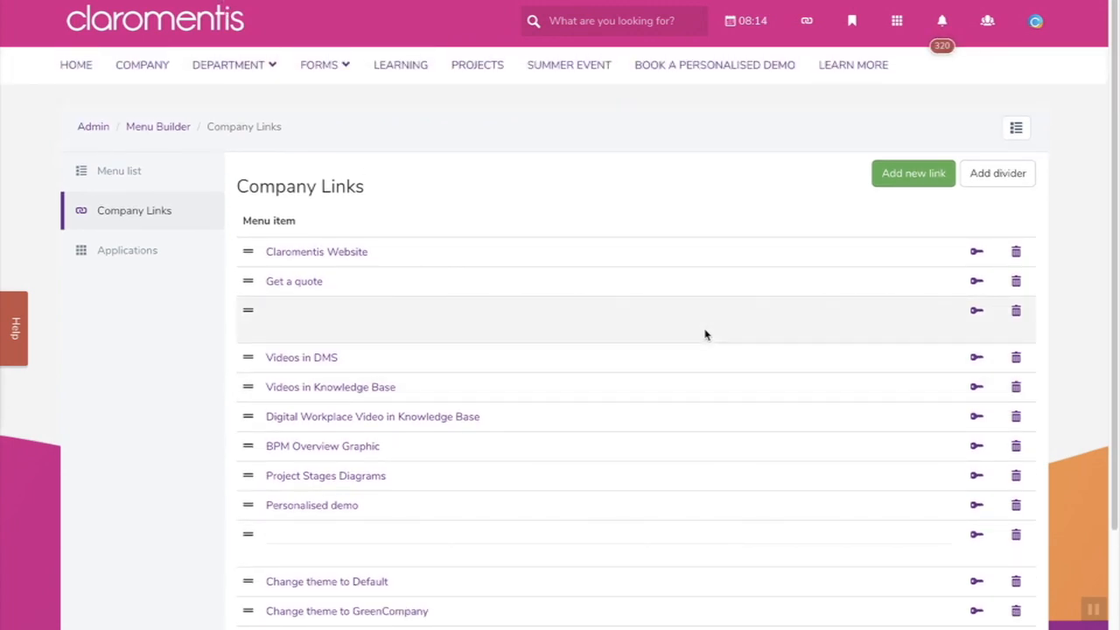
click(131, 42)
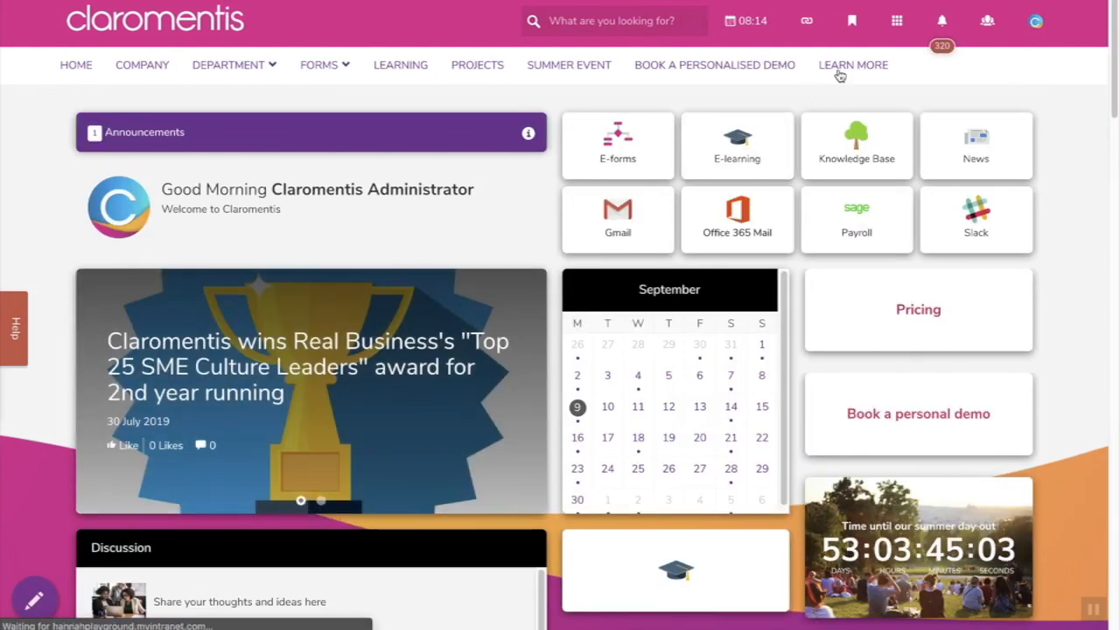
click(862, 29)
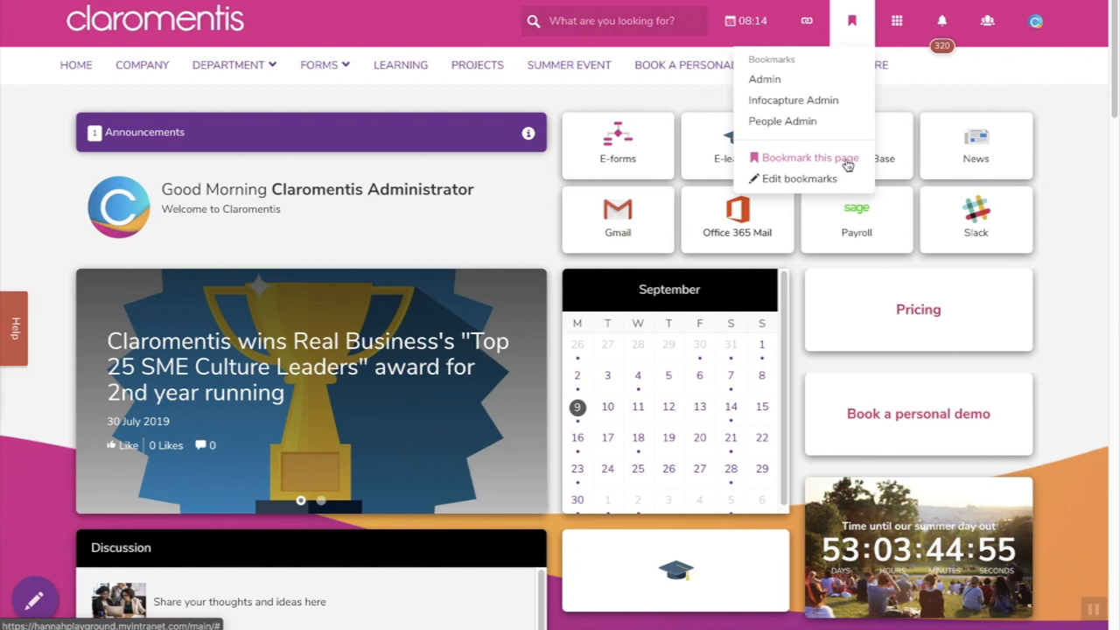
- Go to the bookmark editing page listing Admin, Infocapture Admin and People Admin
click(825, 179)
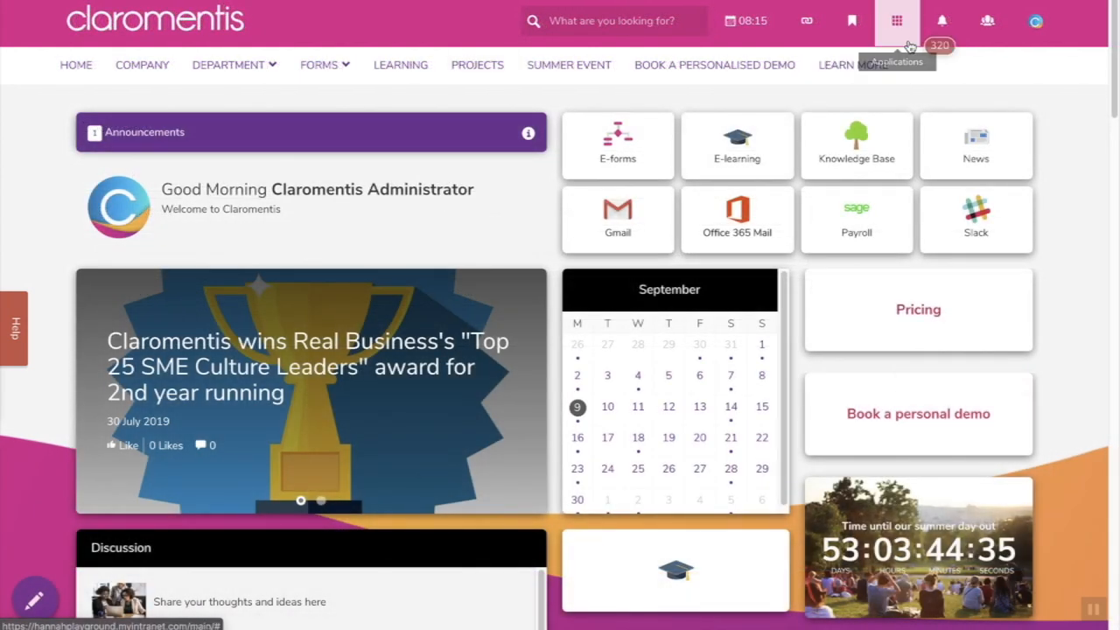
click(912, 41)
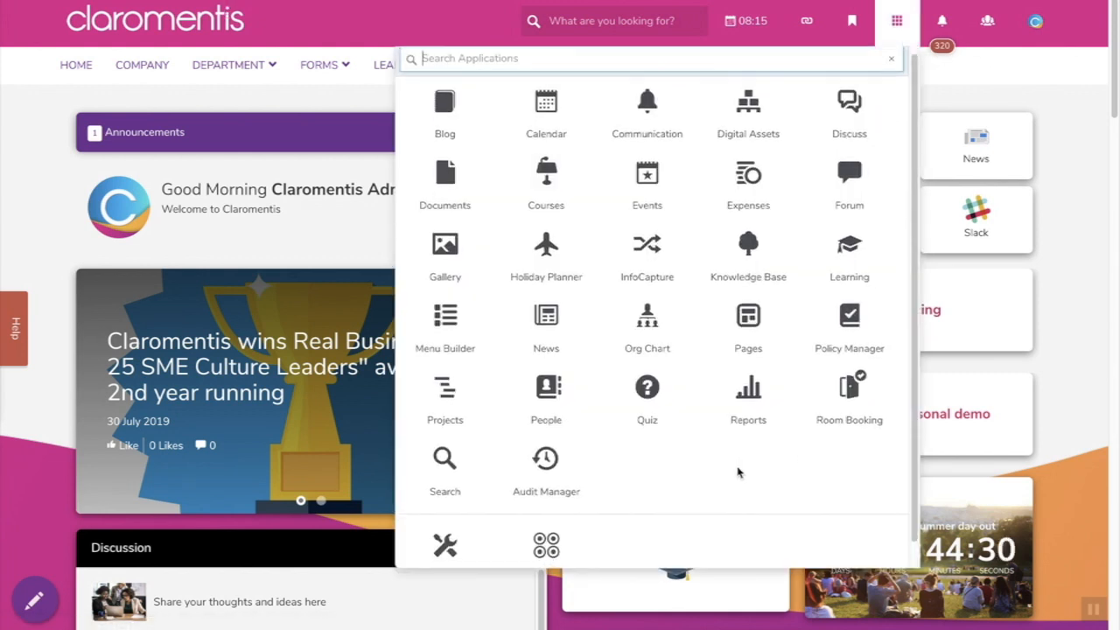
scroll(738, 473, down, 1)
scroll(737, 473, up, 1)
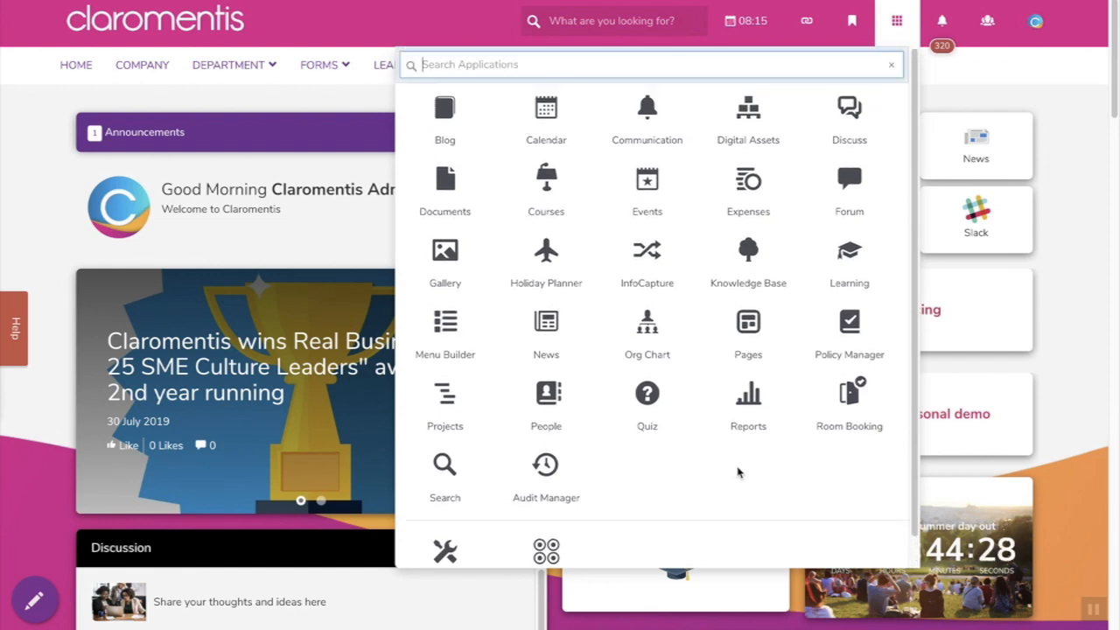
click(551, 337)
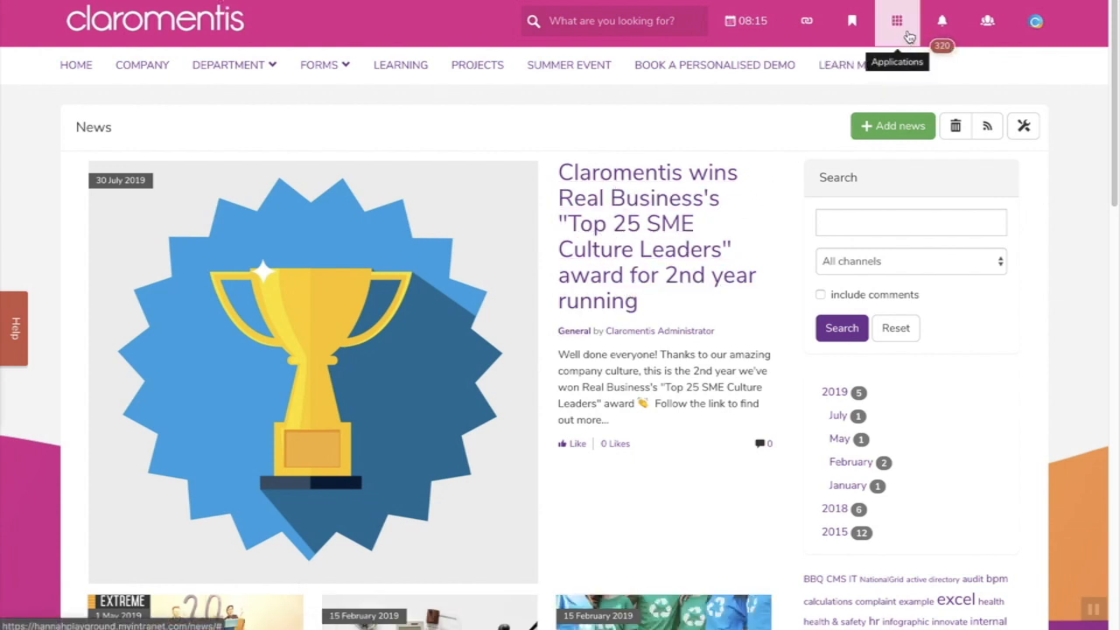
click(242, 36)
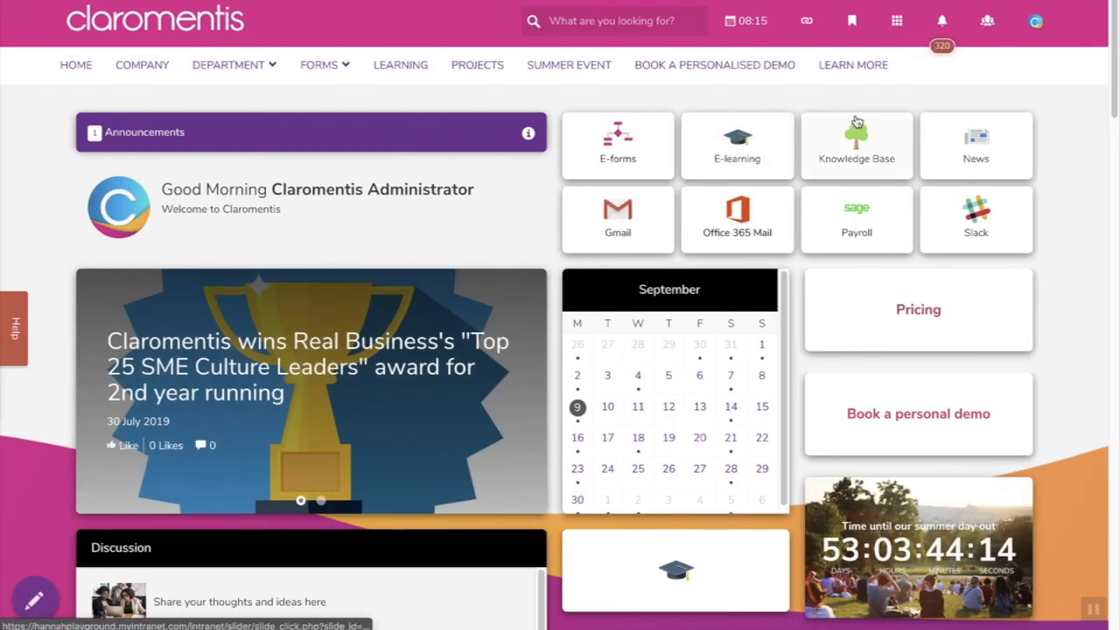
- Read the top 09-09 learning reminder in notifications, then start a blank new message
click(941, 31)
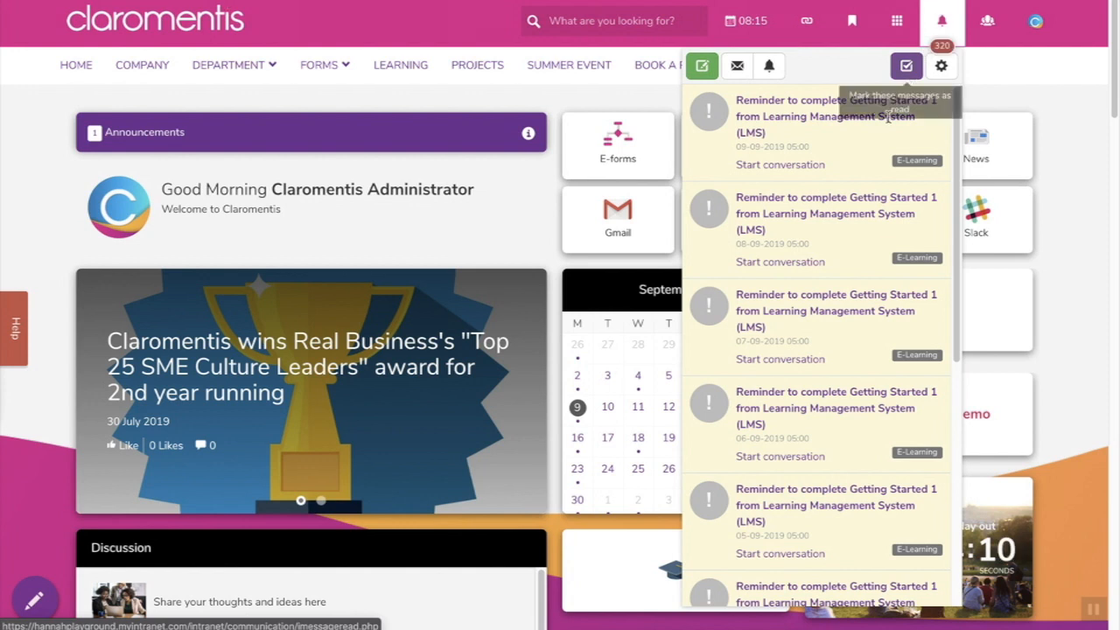
scroll(872, 219, down, 1)
scroll(872, 219, down, 1)
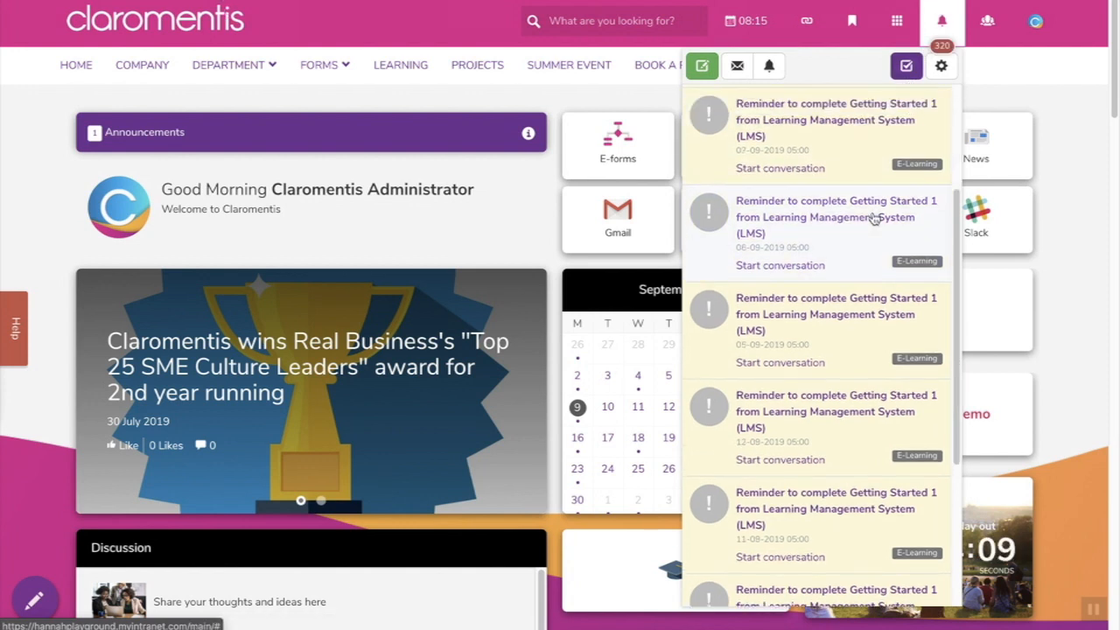
scroll(872, 219, up, 1)
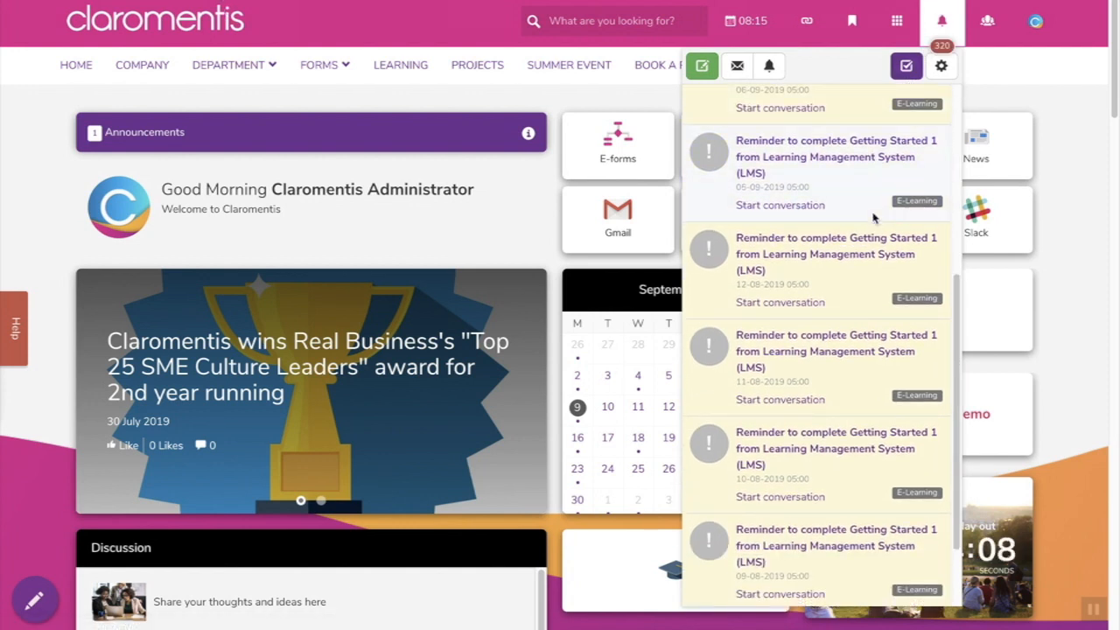
scroll(872, 218, up, 1)
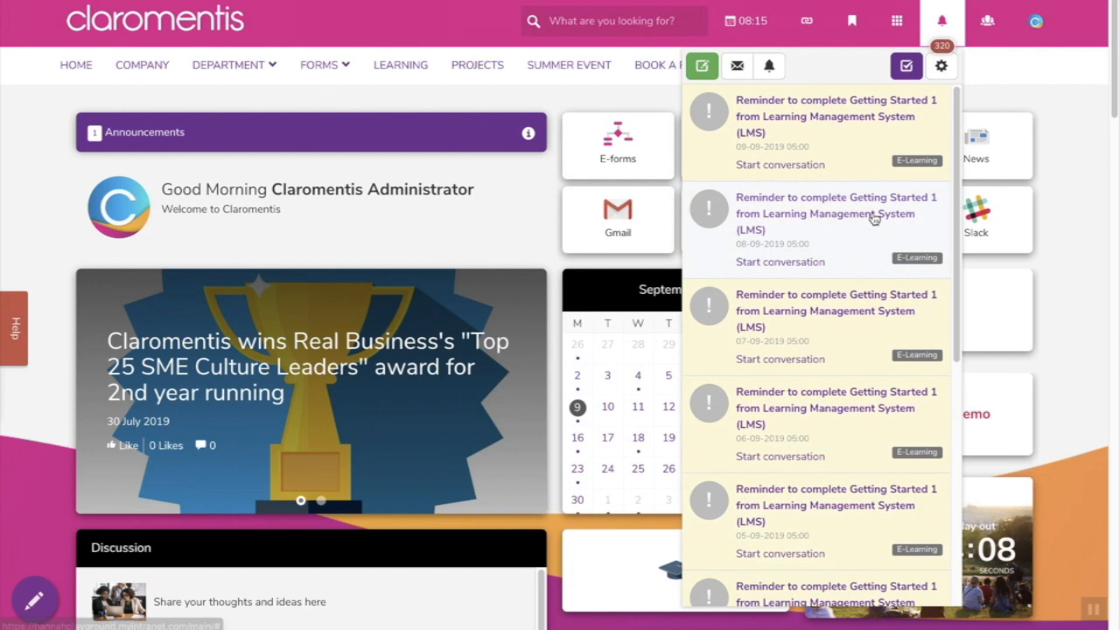
click(829, 138)
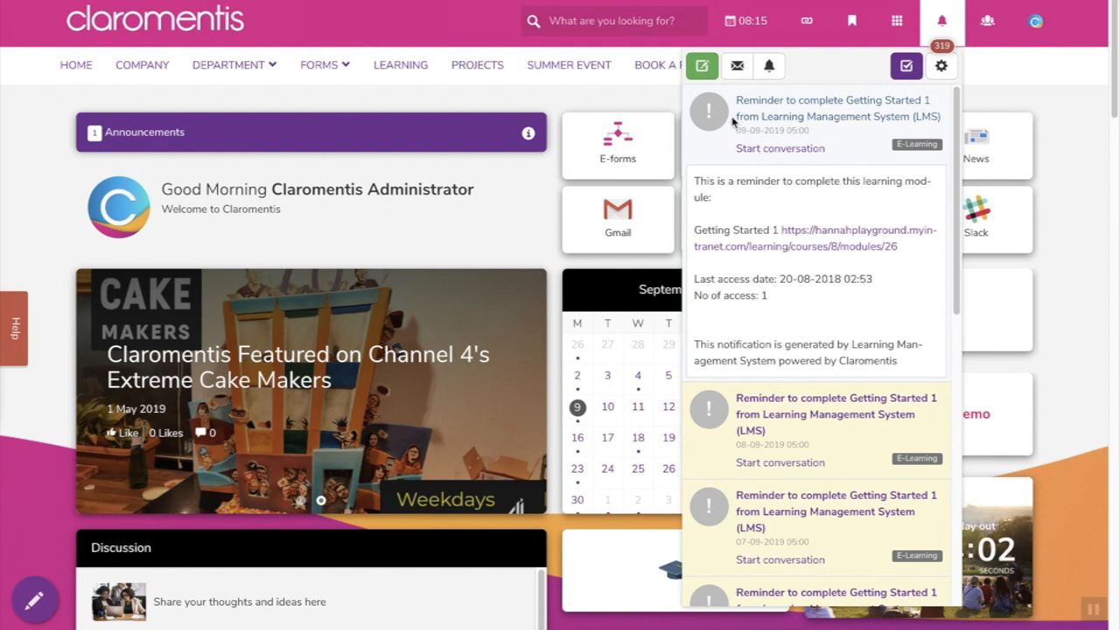
click(709, 71)
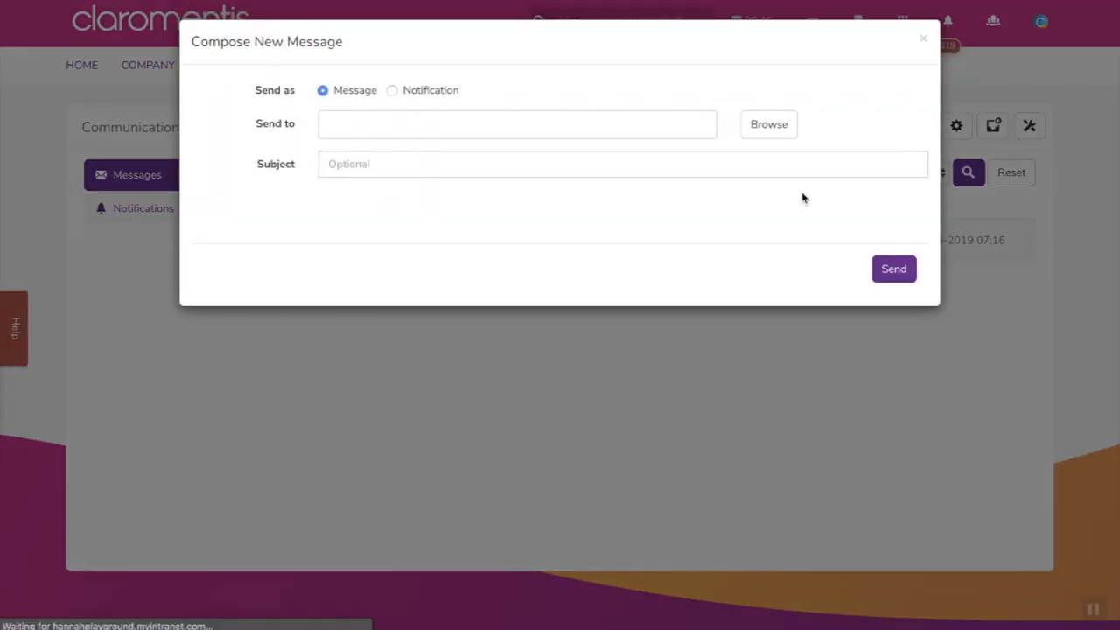
- Check the Send as options, then close the new message without sending
click(415, 99)
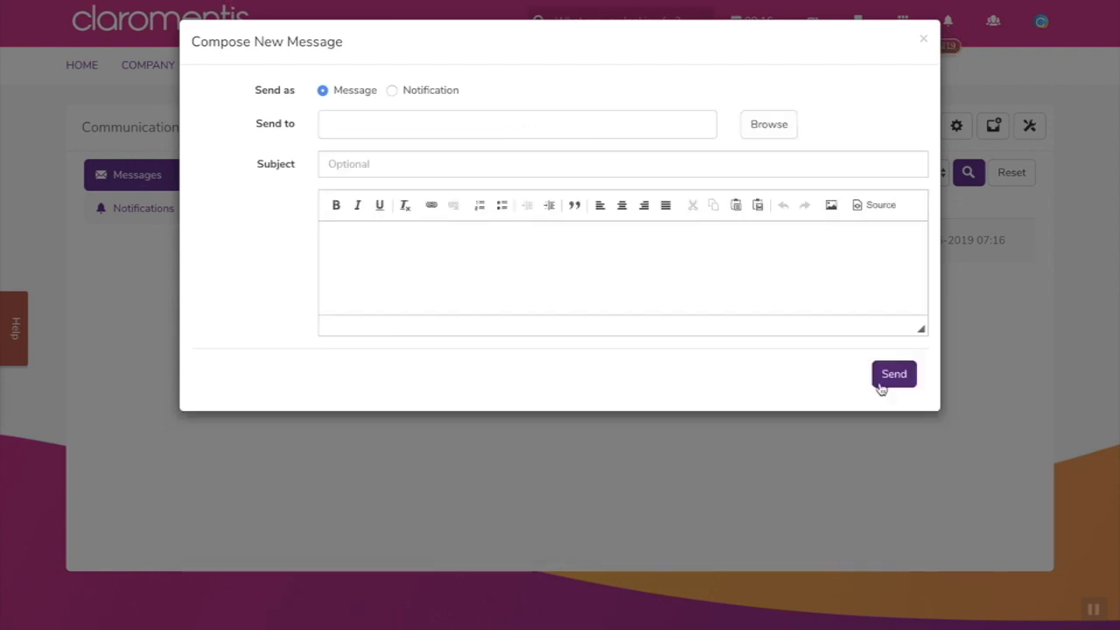
click(923, 41)
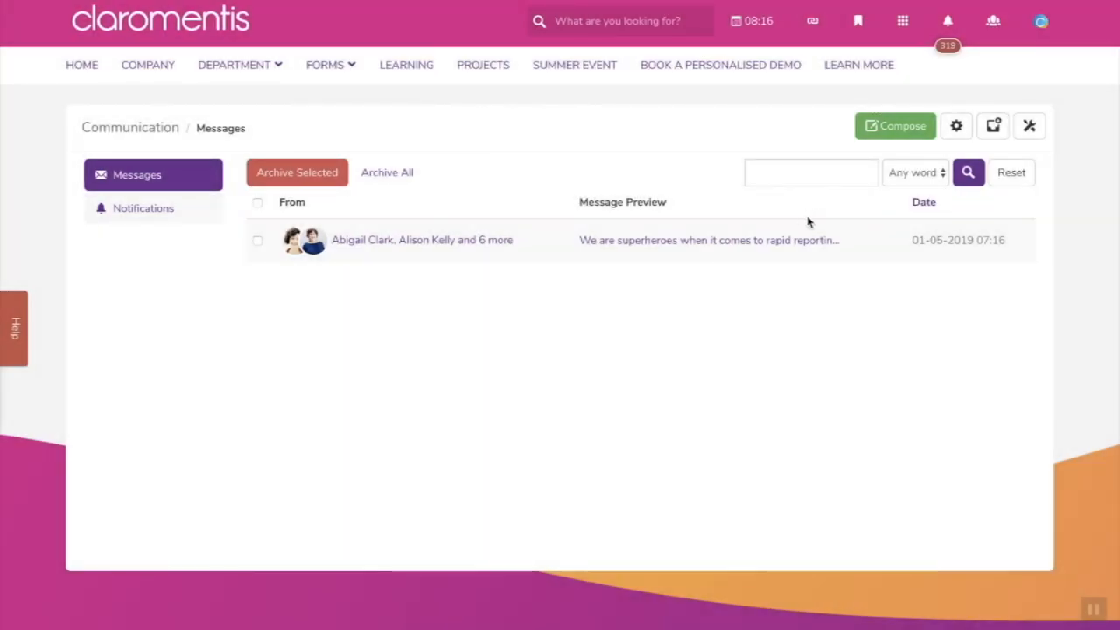
- Add Email to the default notification methods and set Admin notifications to Custom
click(956, 131)
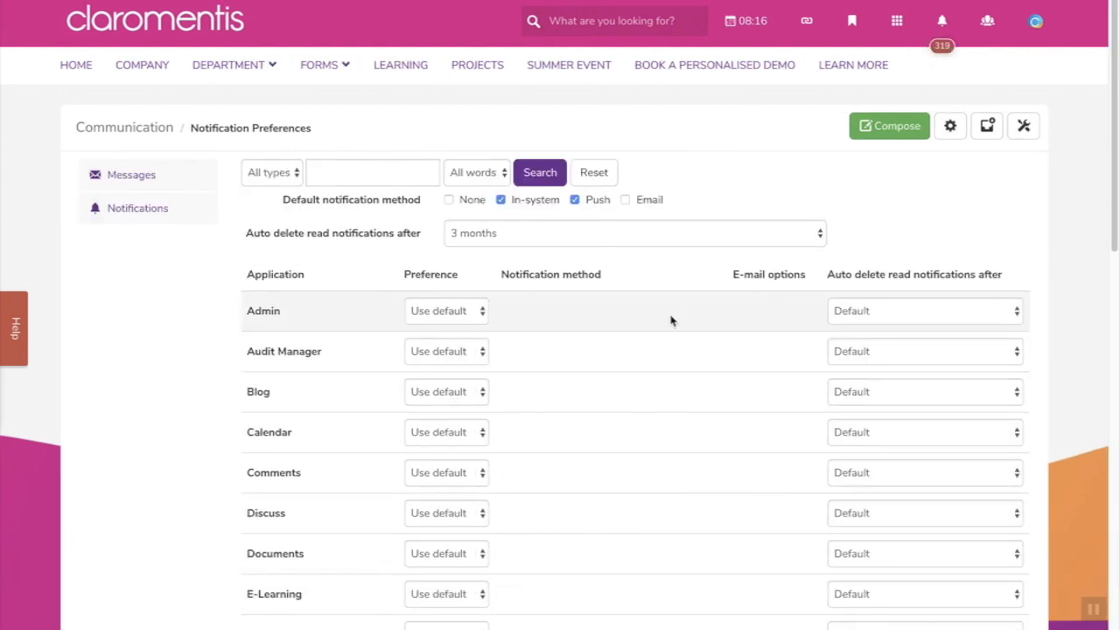
click(626, 200)
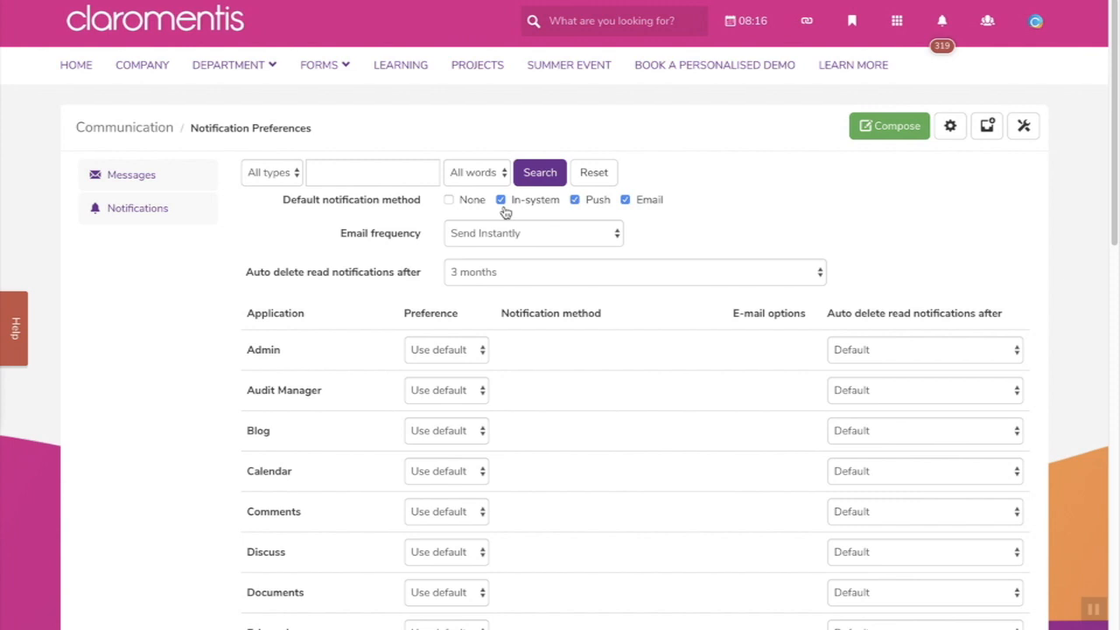
click(481, 349)
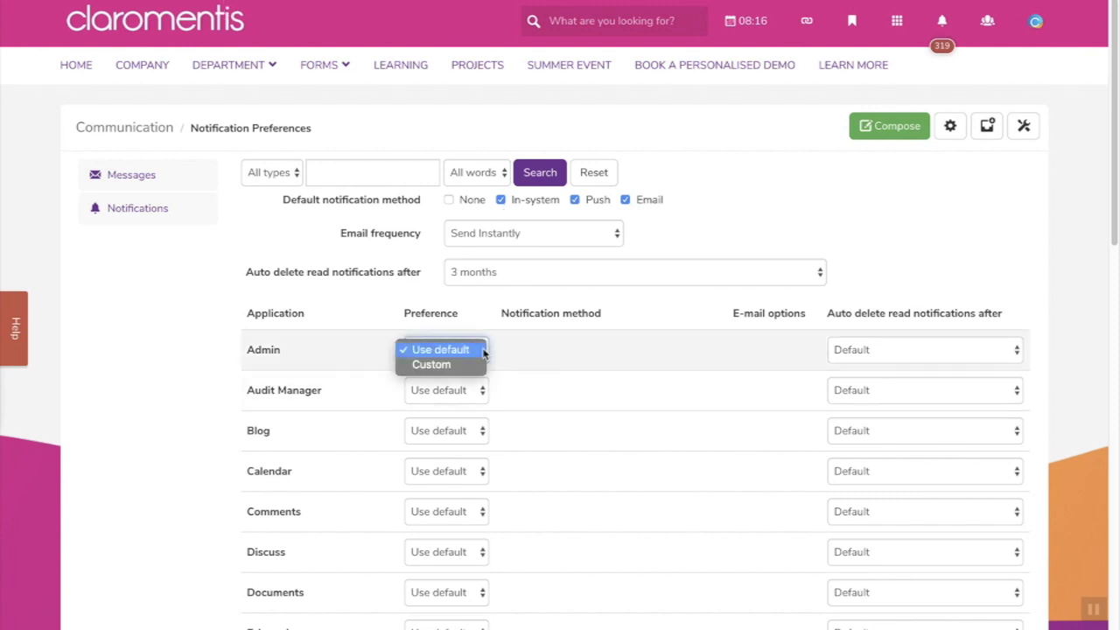
click(473, 366)
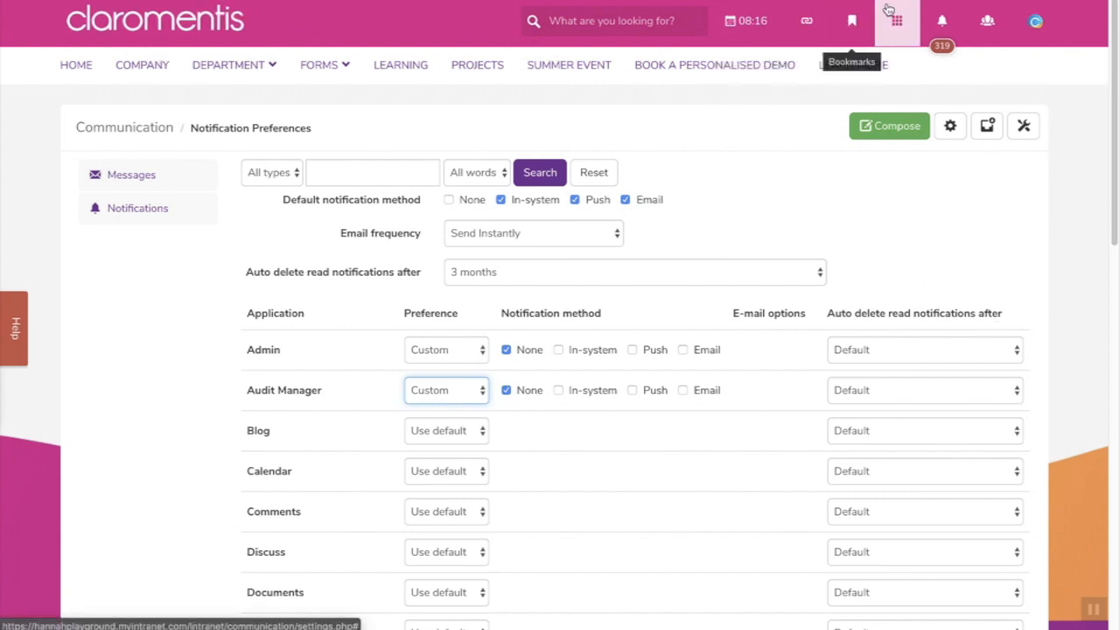
click(934, 19)
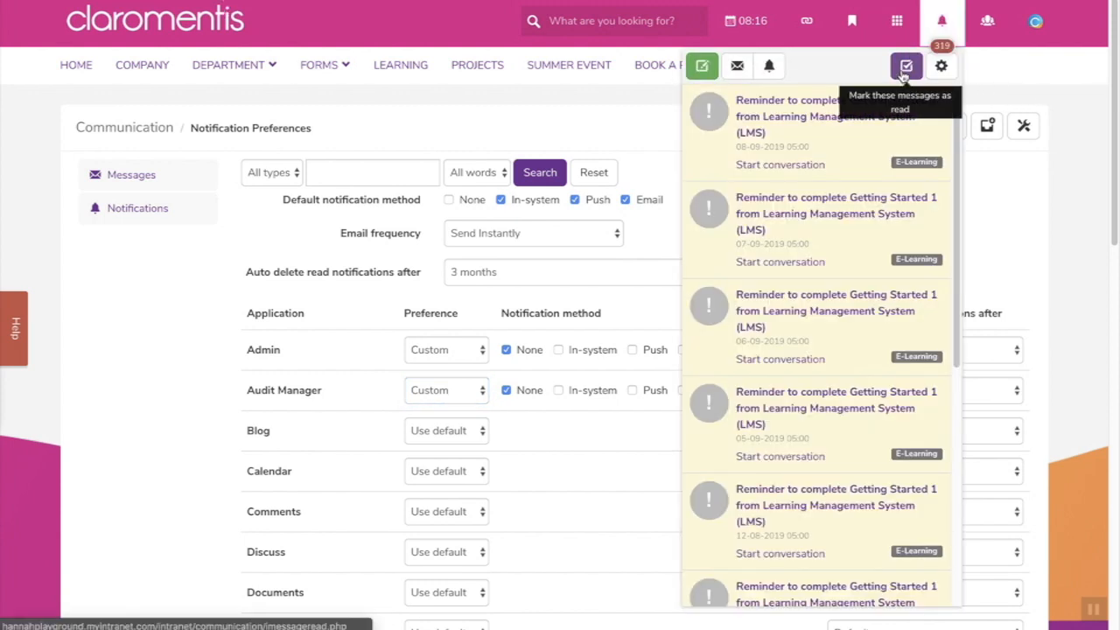
- View the full Notifications page of learning reminders, then go back to the intranet homepage
click(770, 67)
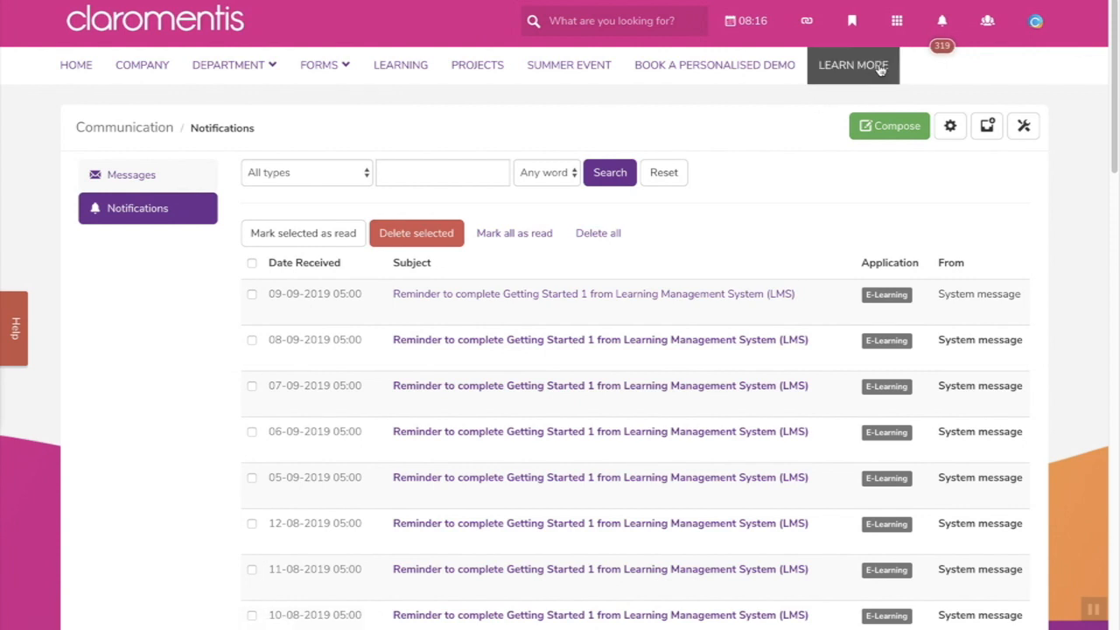
click(942, 27)
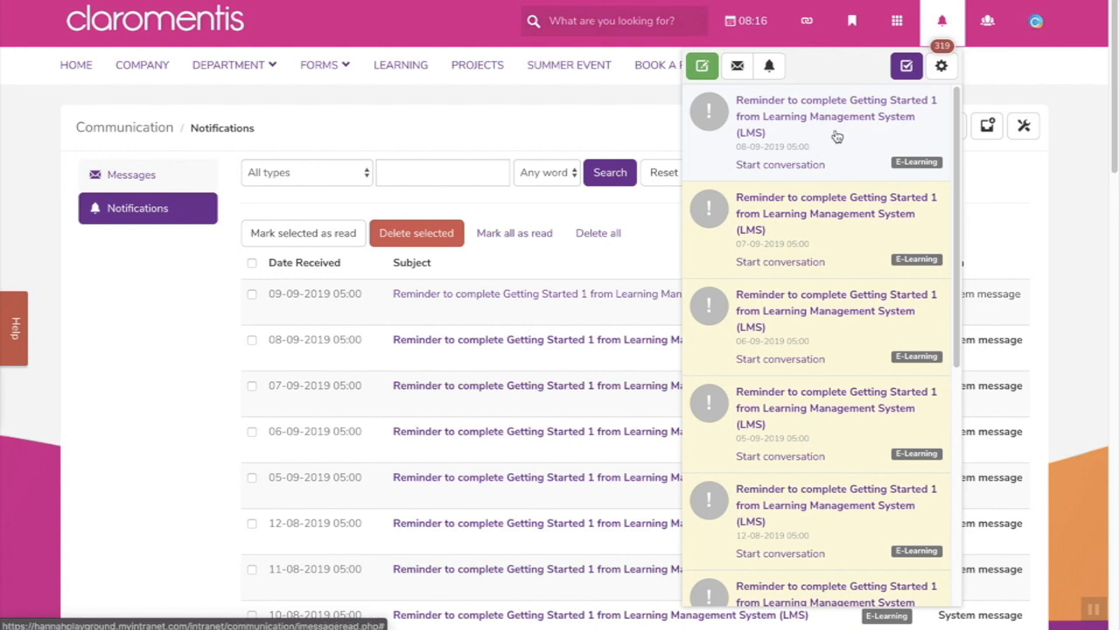
click(199, 15)
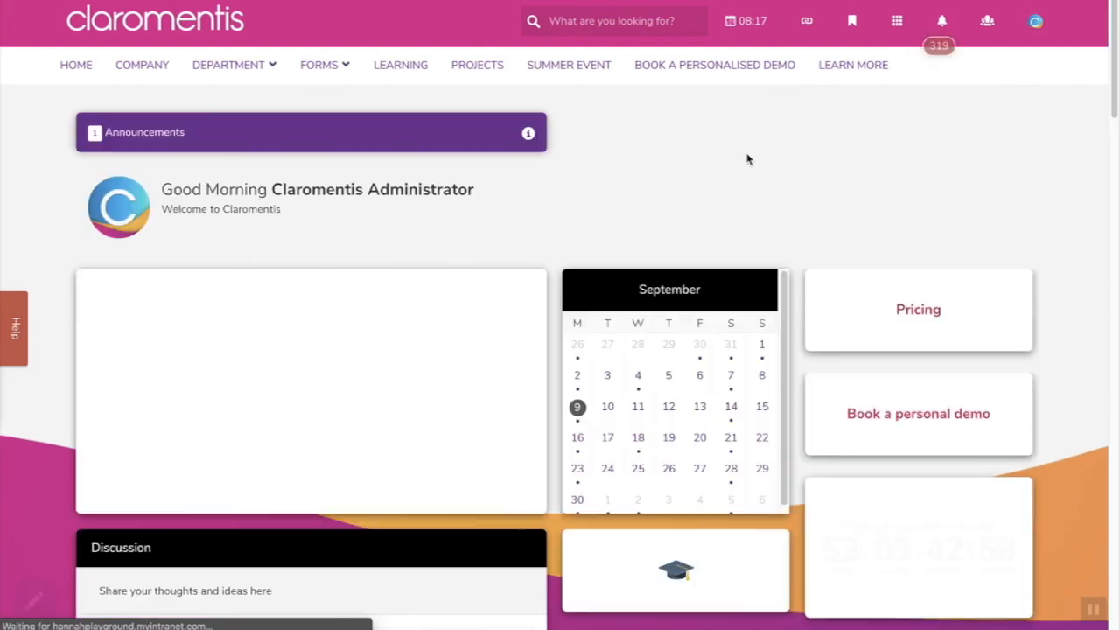
- Check the Who is logged on list, showing only the administrator, then open the avatar profile menu
click(987, 21)
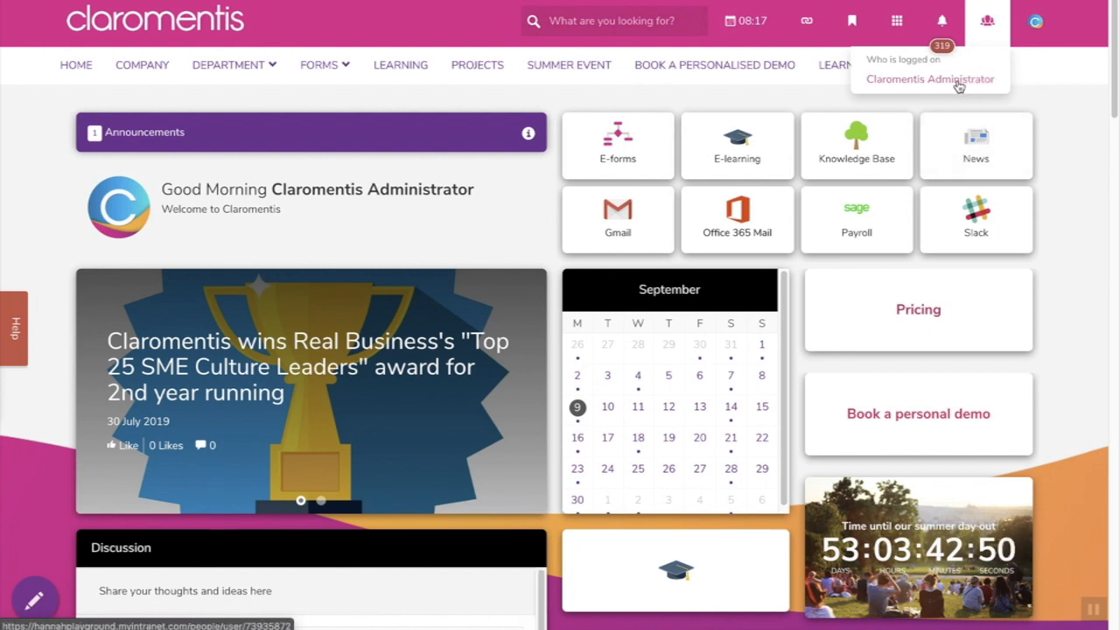
click(993, 40)
click(1026, 28)
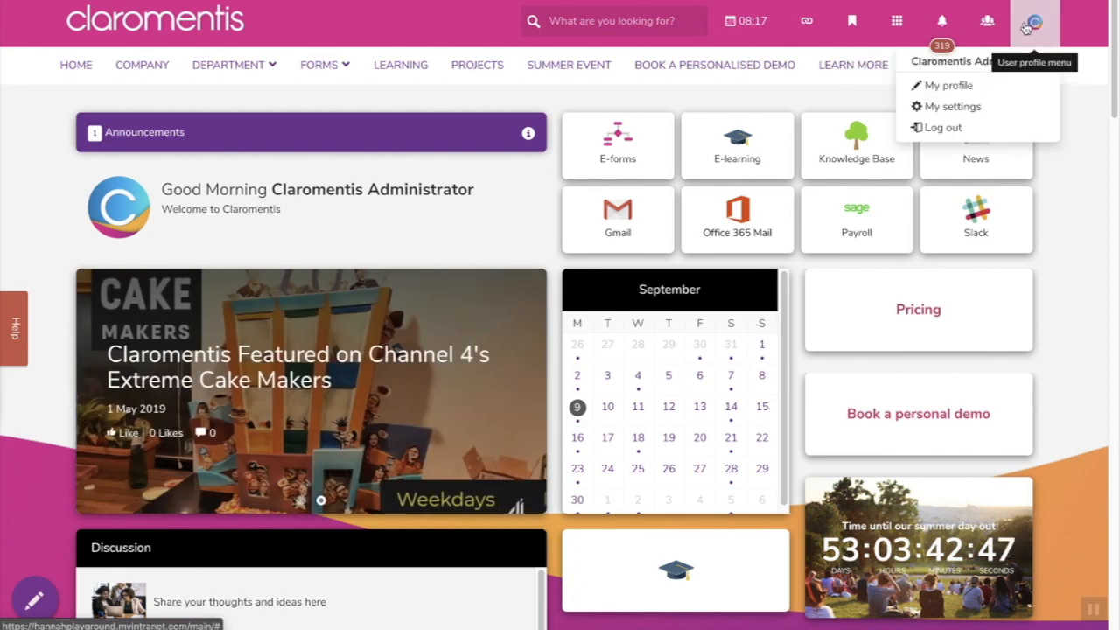
- Look through the administrator's My profile form, then open My settings on its Change password tab
click(1030, 93)
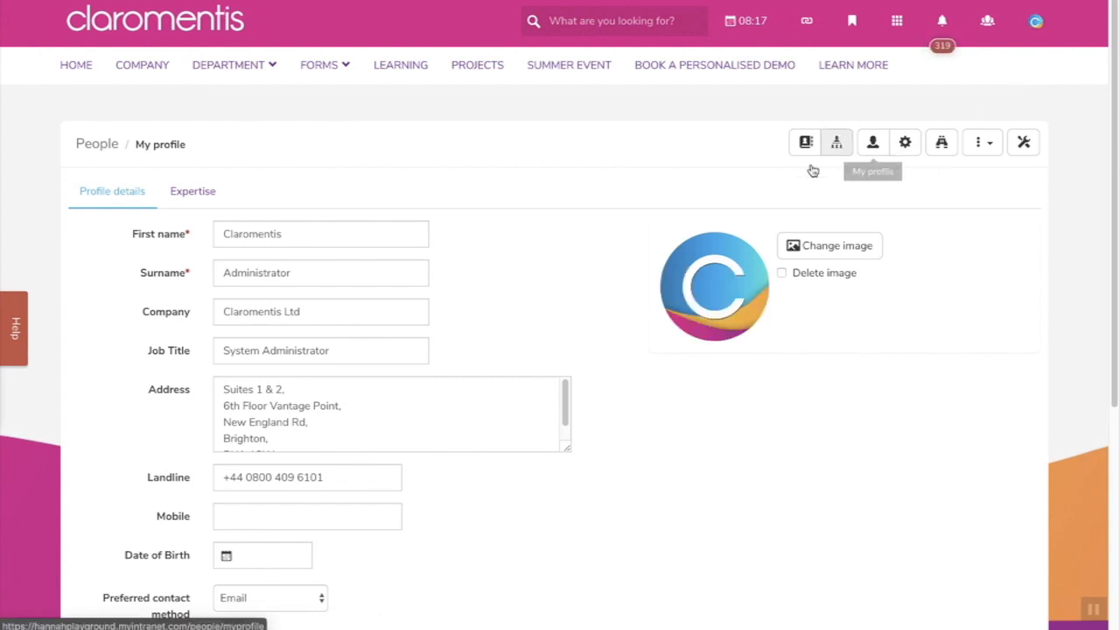
scroll(590, 300, down, 1)
scroll(589, 300, down, 3)
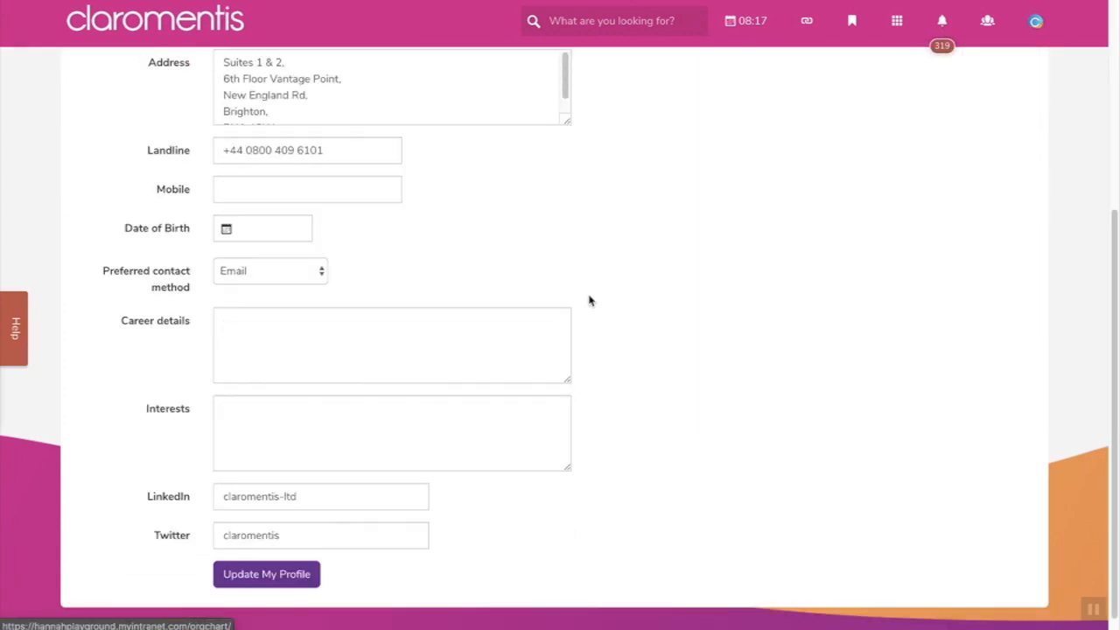
scroll(589, 300, up, 4)
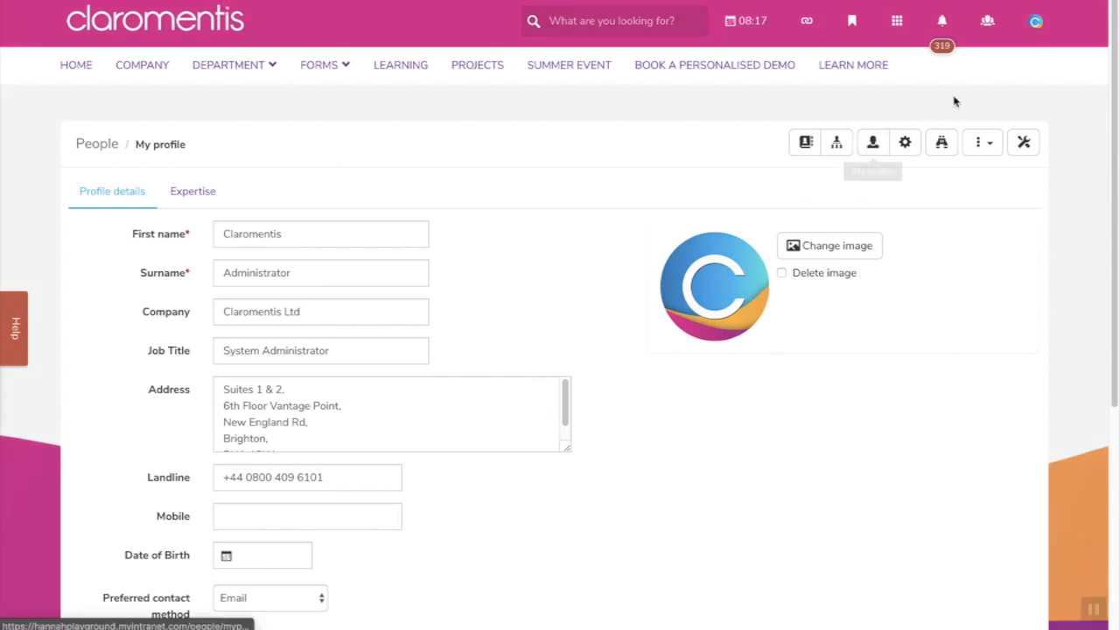
click(1030, 30)
click(975, 107)
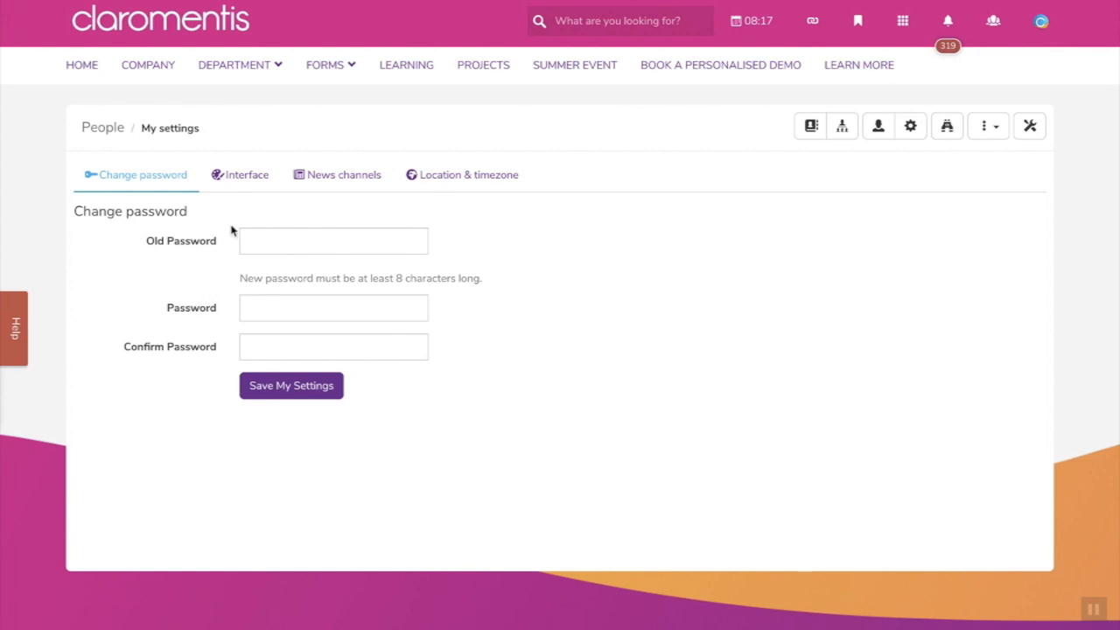
- Browse the interface language and theme settings and the news channel subscriptions without changes
click(250, 181)
scroll(154, 356, down, 2)
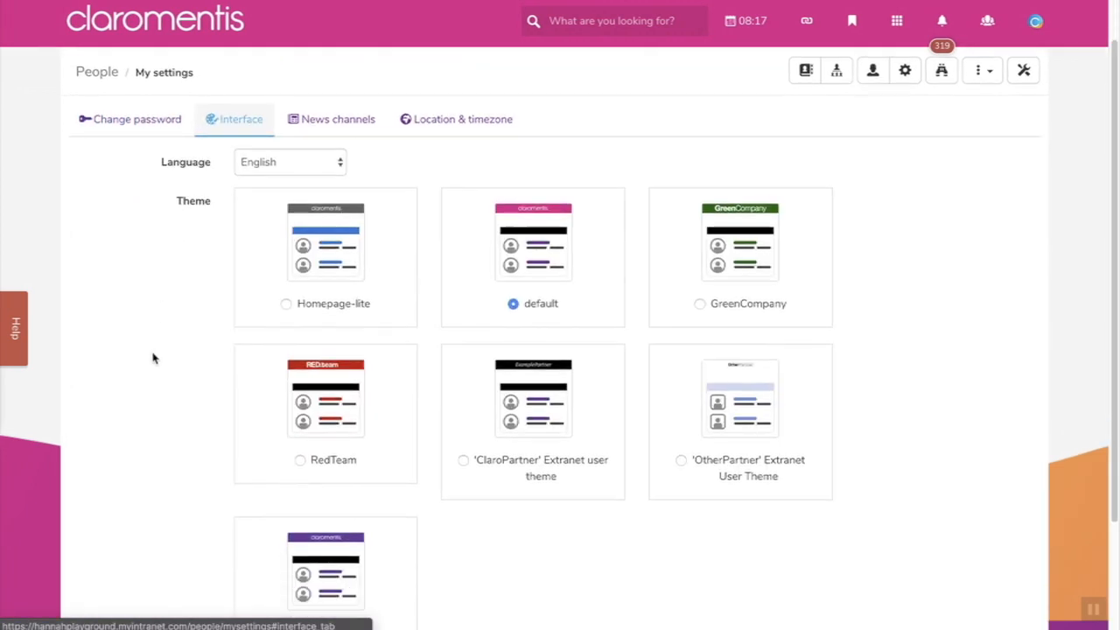
scroll(152, 357, down, 2)
scroll(152, 356, up, 4)
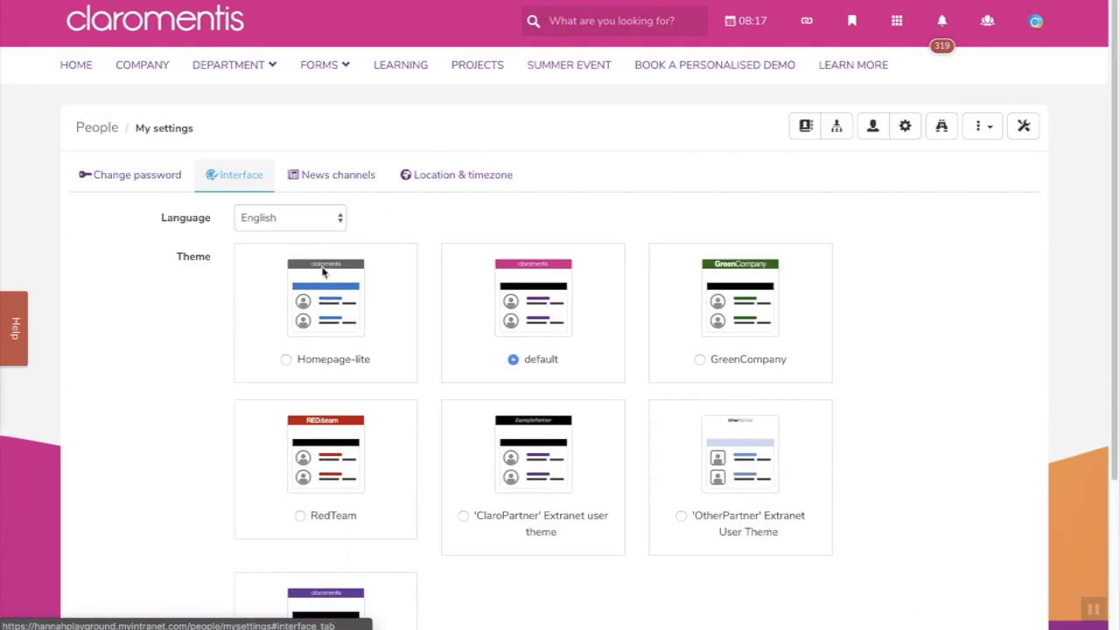
click(333, 221)
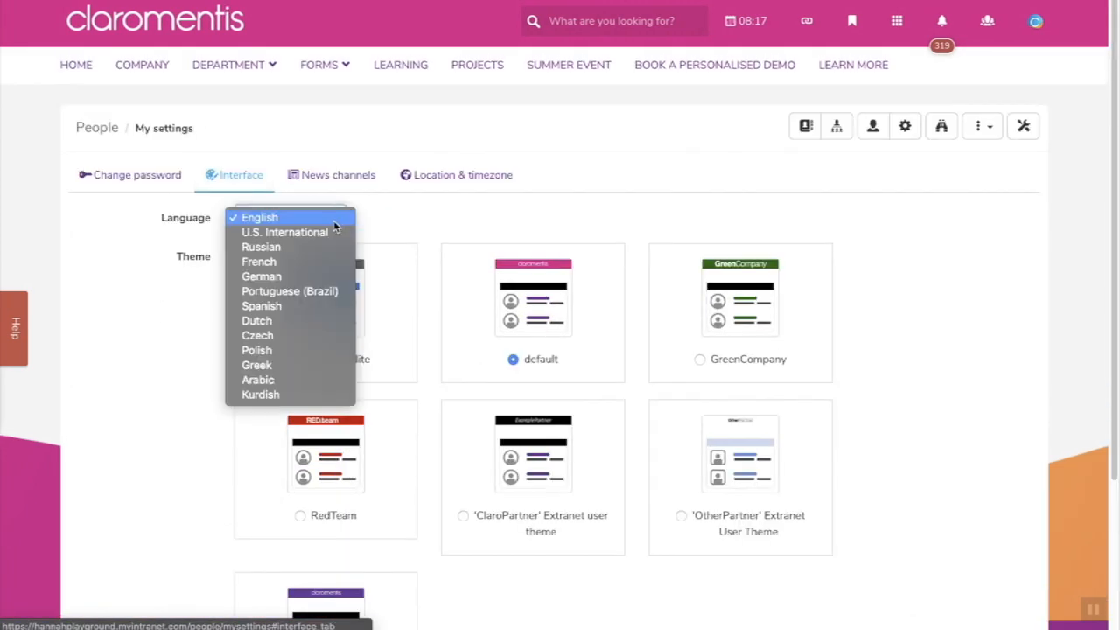
click(427, 222)
click(329, 179)
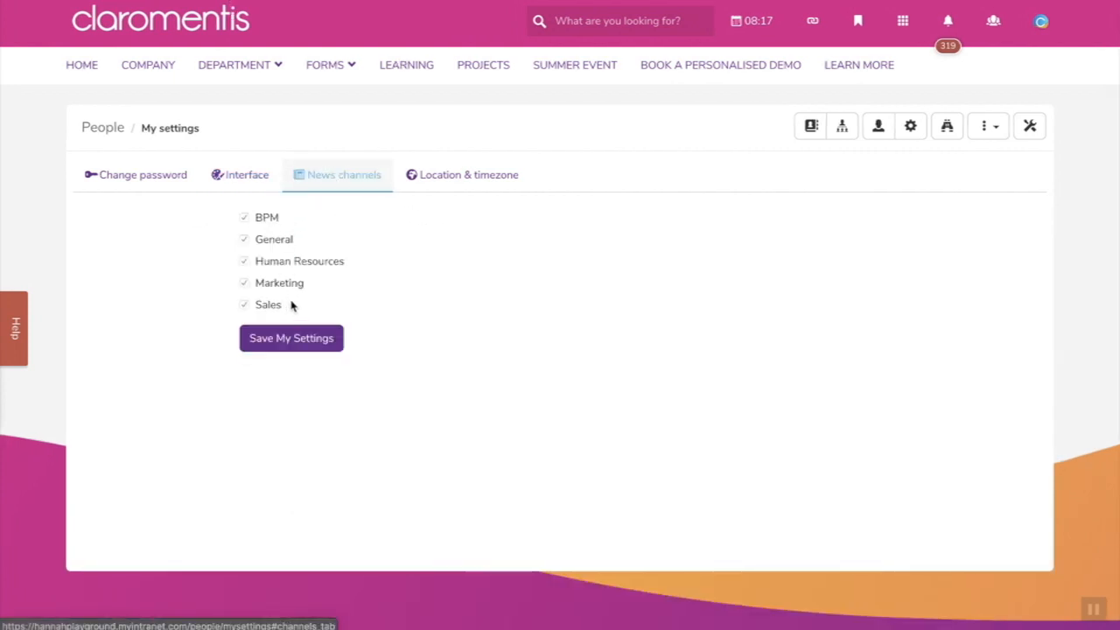
- In Location & timezone, switch Location to Traveling and back to Default, leaving the timezone unchanged
click(450, 181)
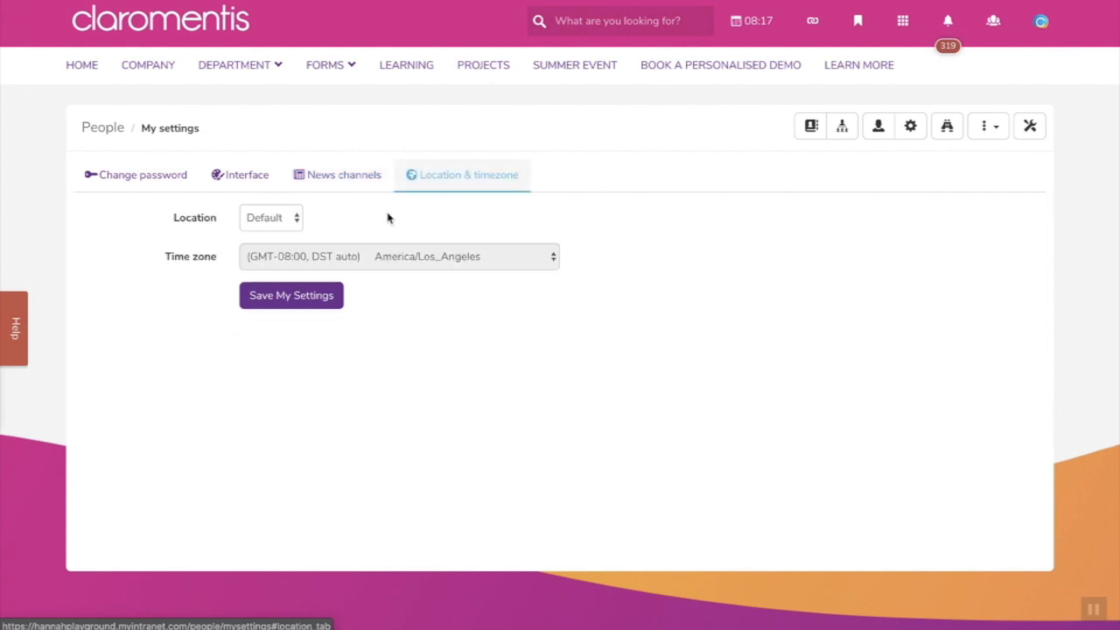
click(302, 217)
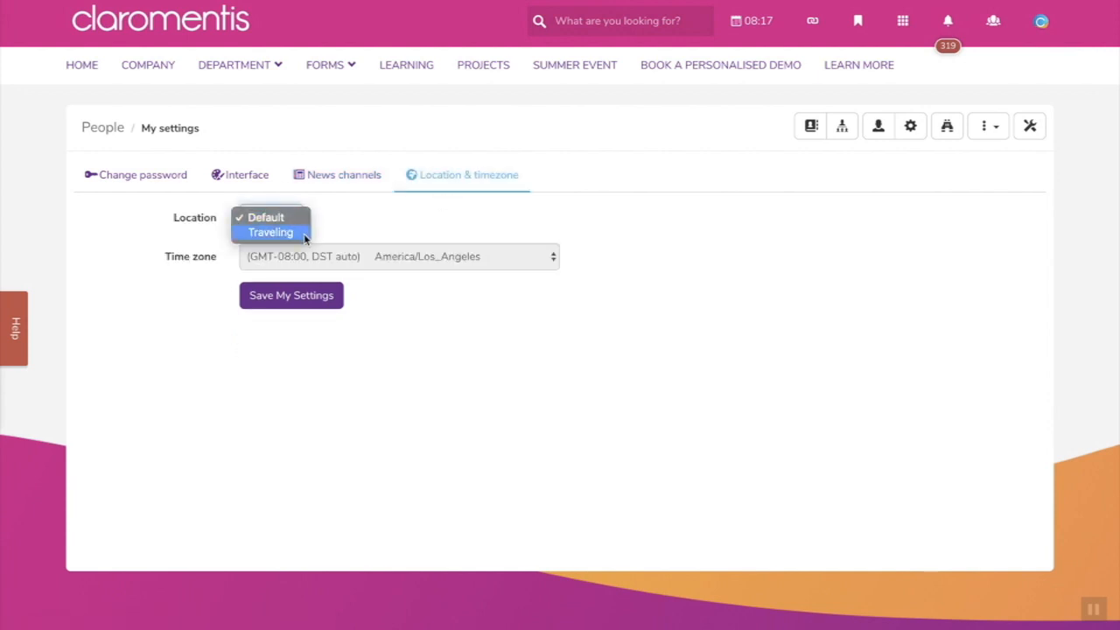
click(271, 232)
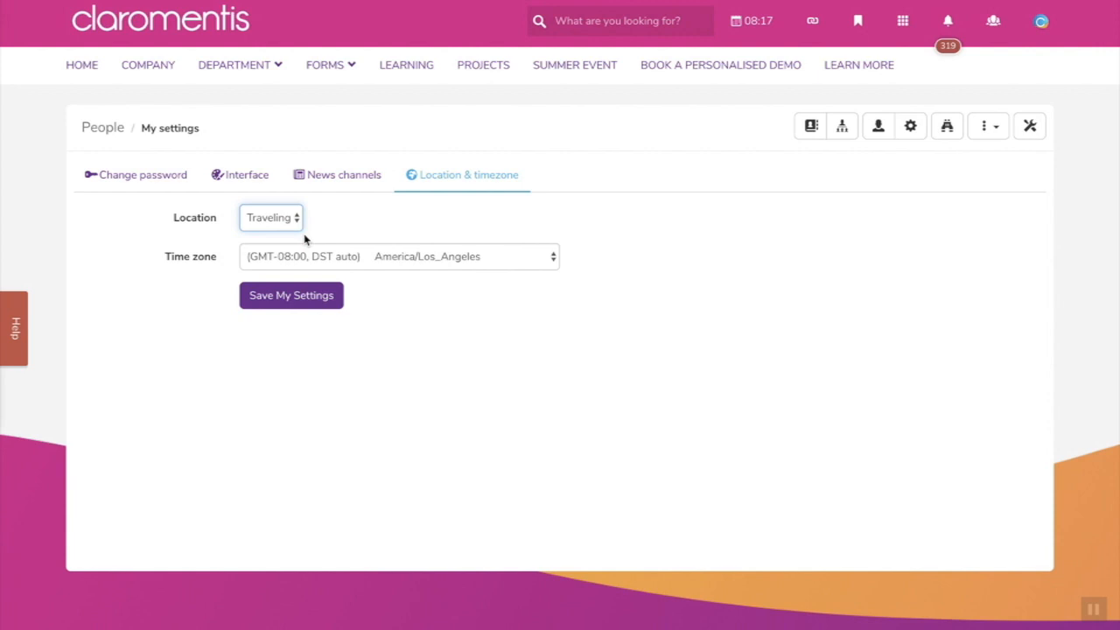
click(404, 254)
scroll(517, 402, down, 3)
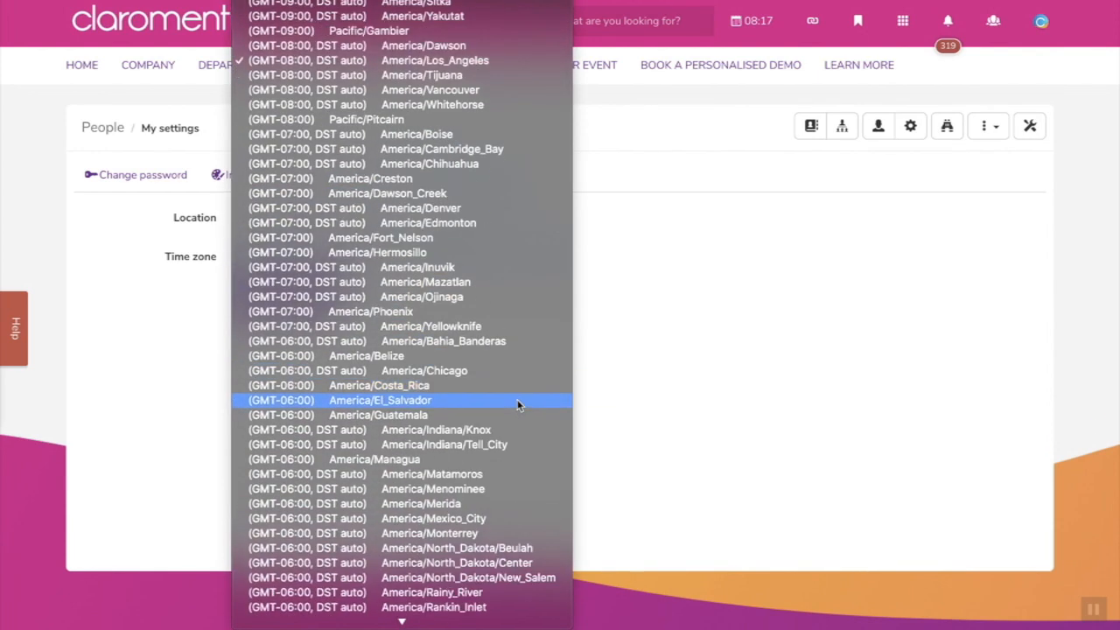
scroll(517, 404, down, 3)
click(635, 331)
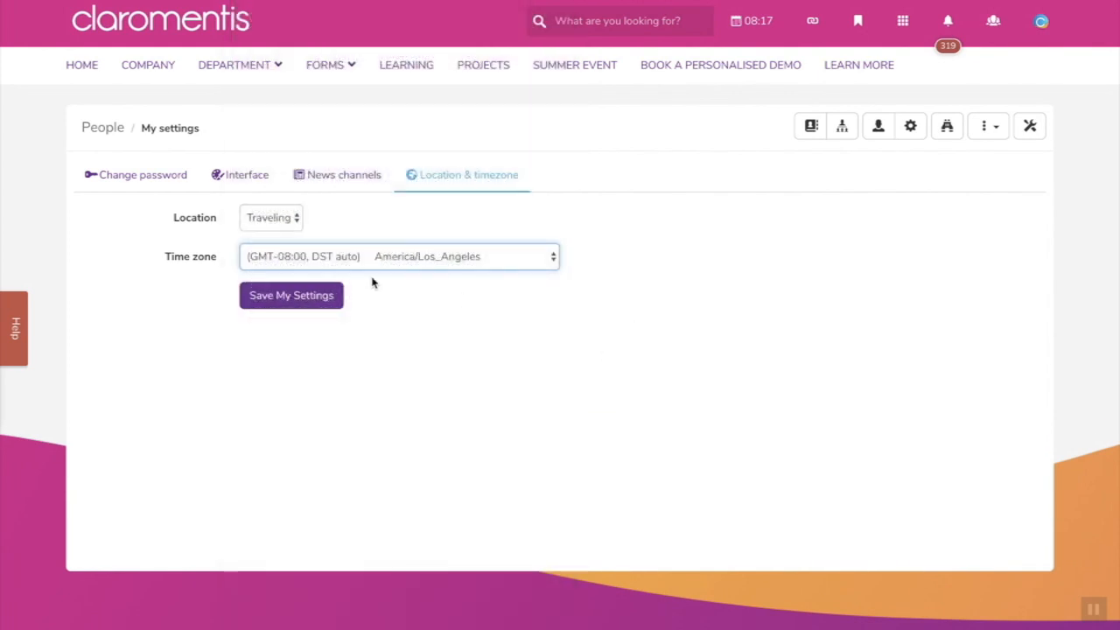
click(274, 224)
click(266, 201)
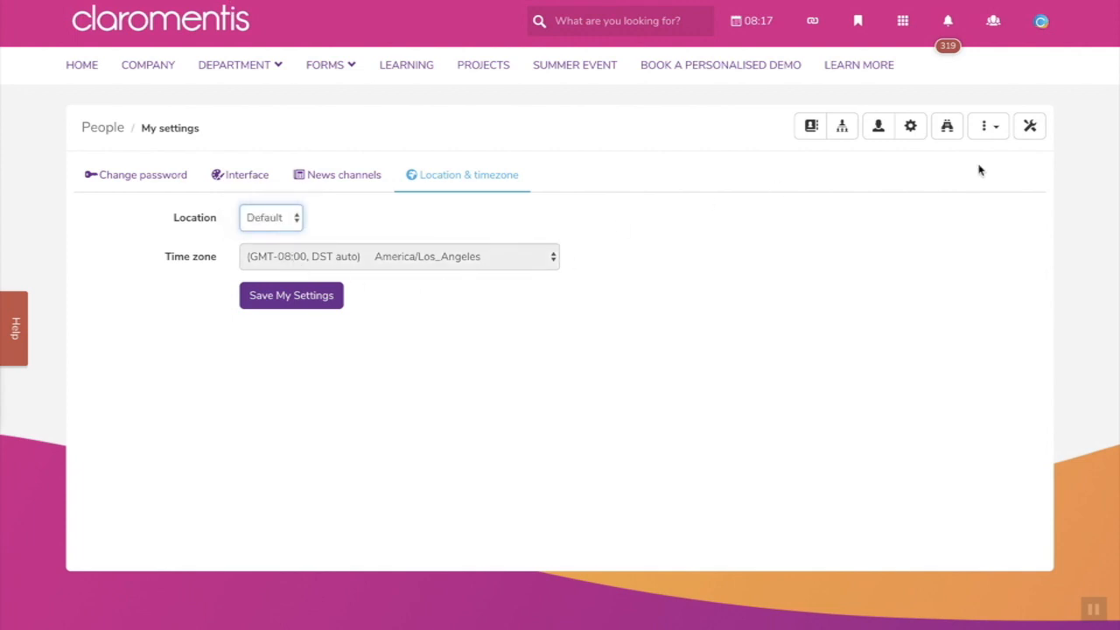
- Go to the Administration page from the Applications list
click(1039, 21)
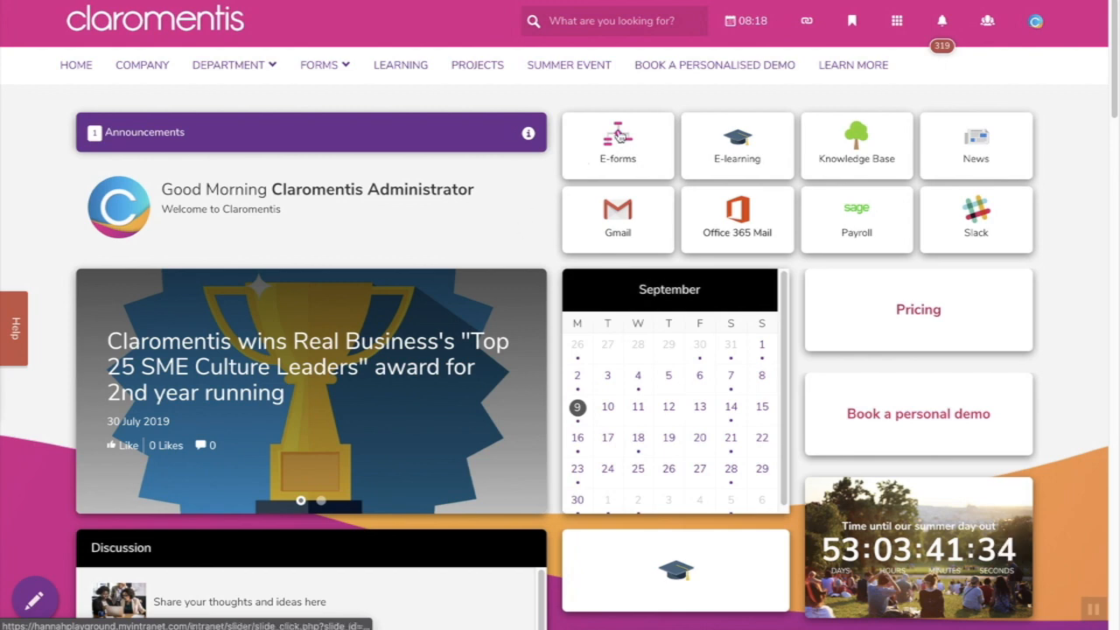
click(896, 20)
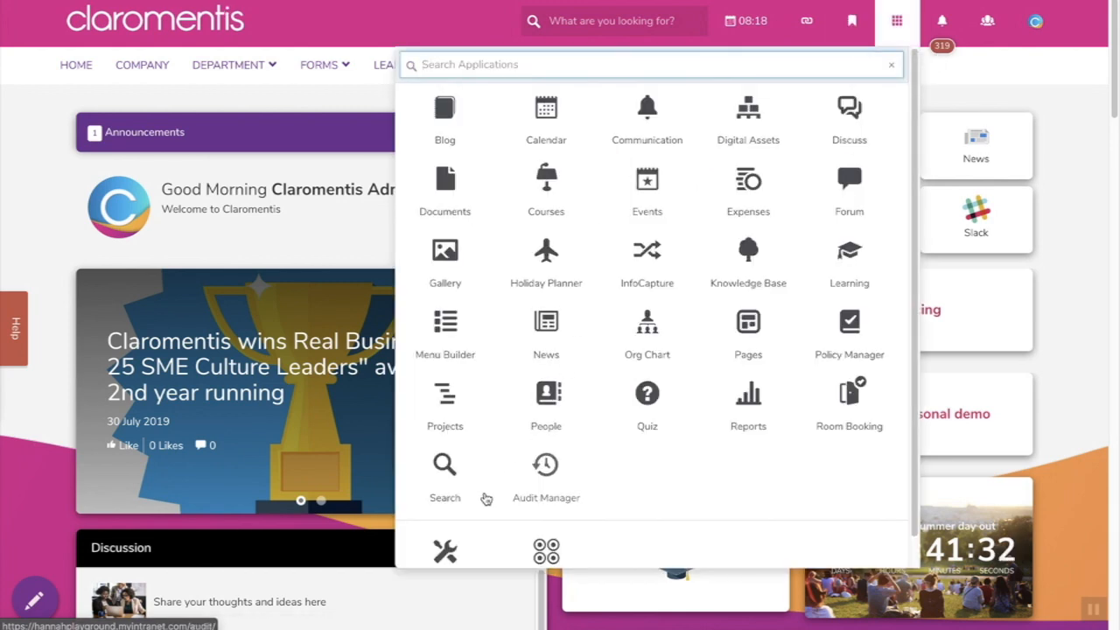
click(451, 545)
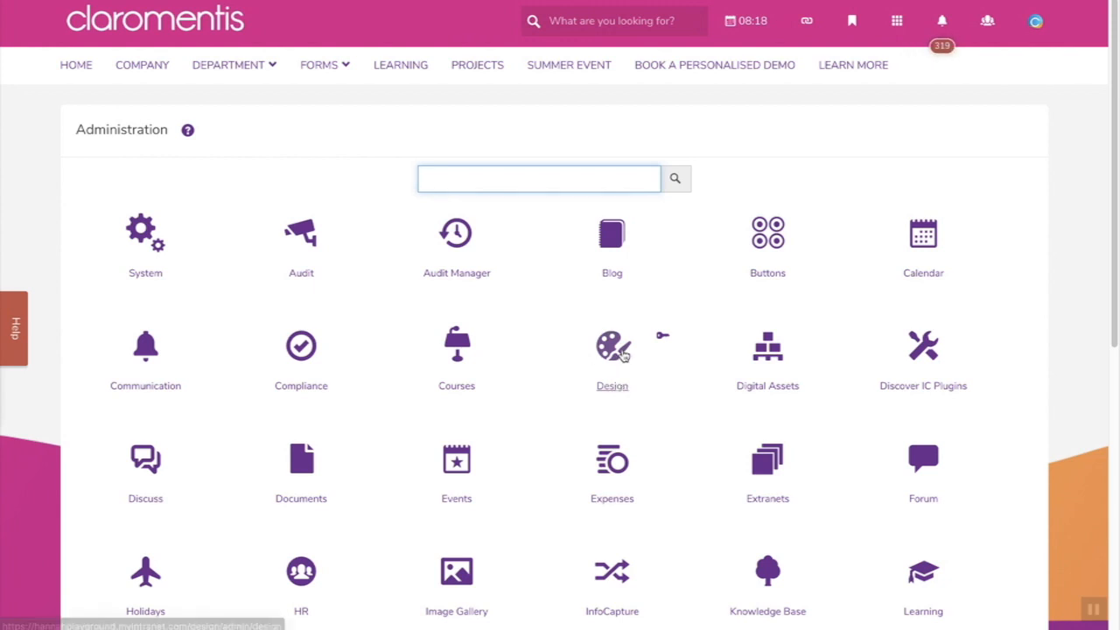
- Open the Design administration page and scroll through its Themes table
click(625, 382)
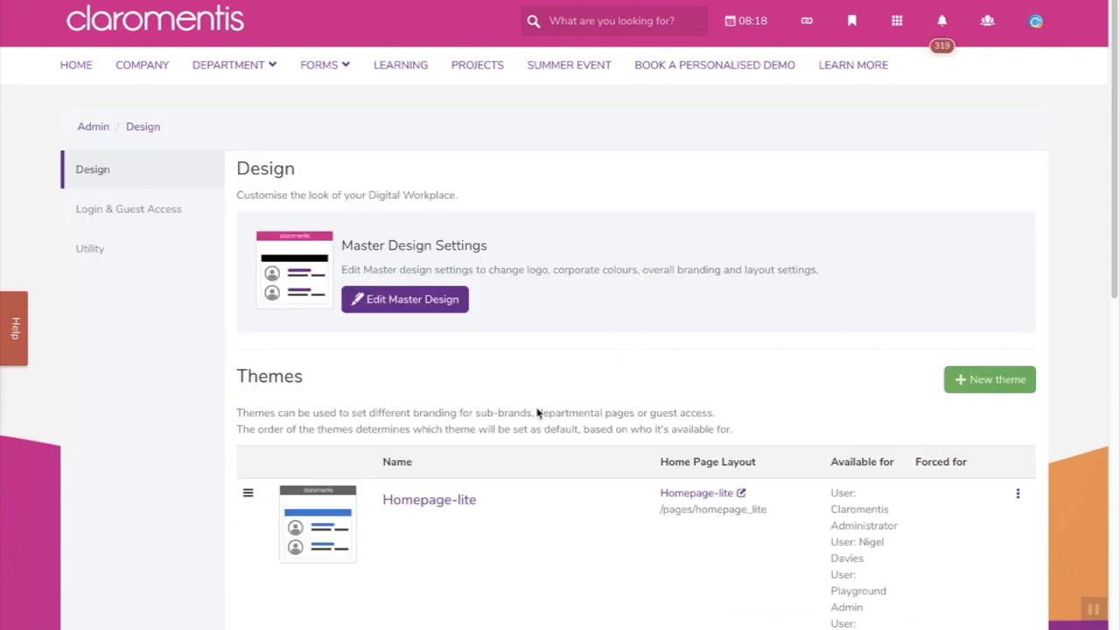
scroll(543, 393, down, 5)
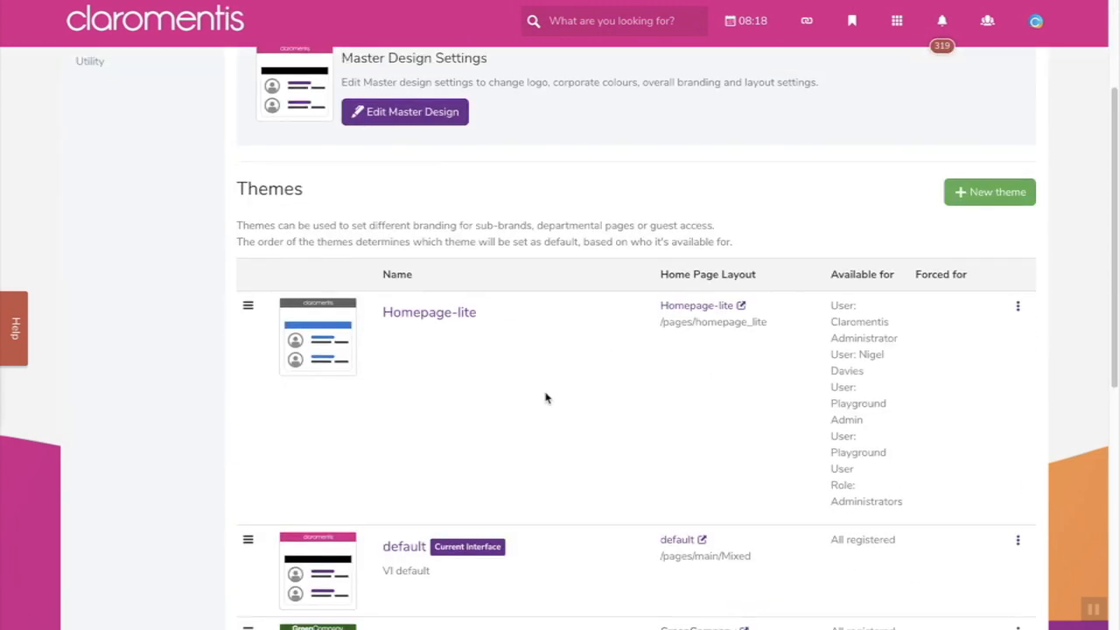
scroll(545, 398, down, 3)
scroll(545, 394, up, 2)
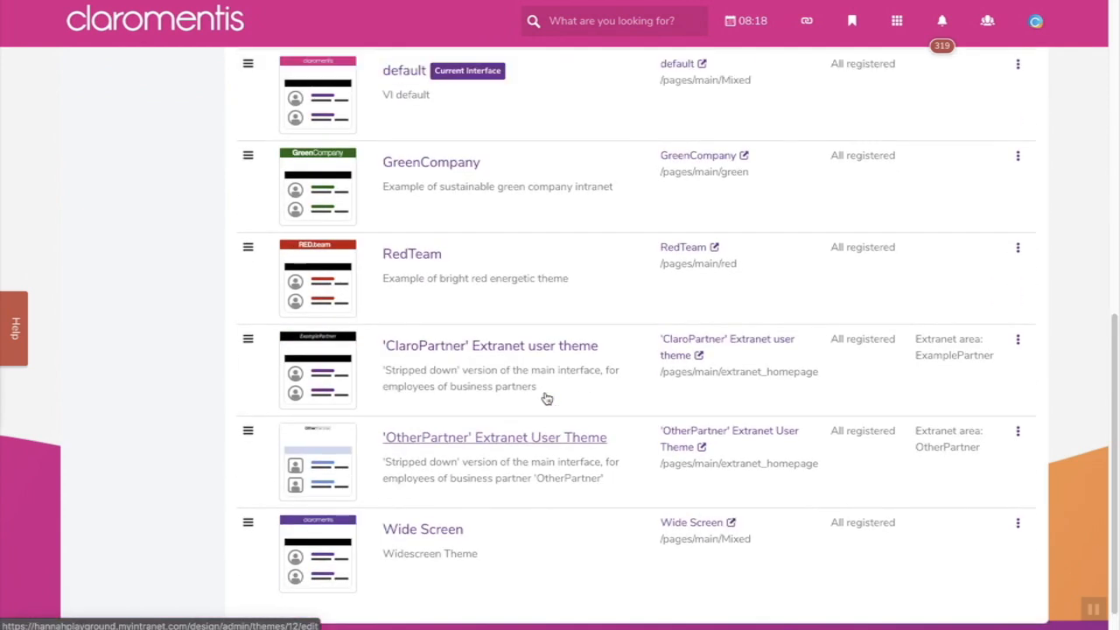
scroll(545, 395, up, 5)
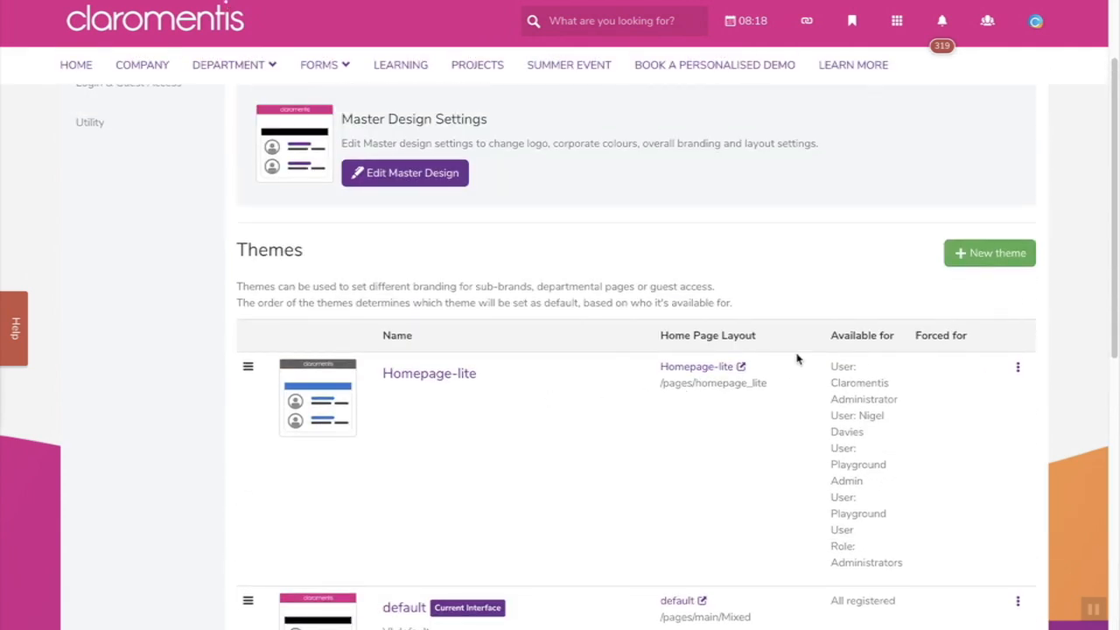
- Highlight the Available for and Forced for column headings and the ExamplePartner extranet area
drag(818, 334, 884, 331)
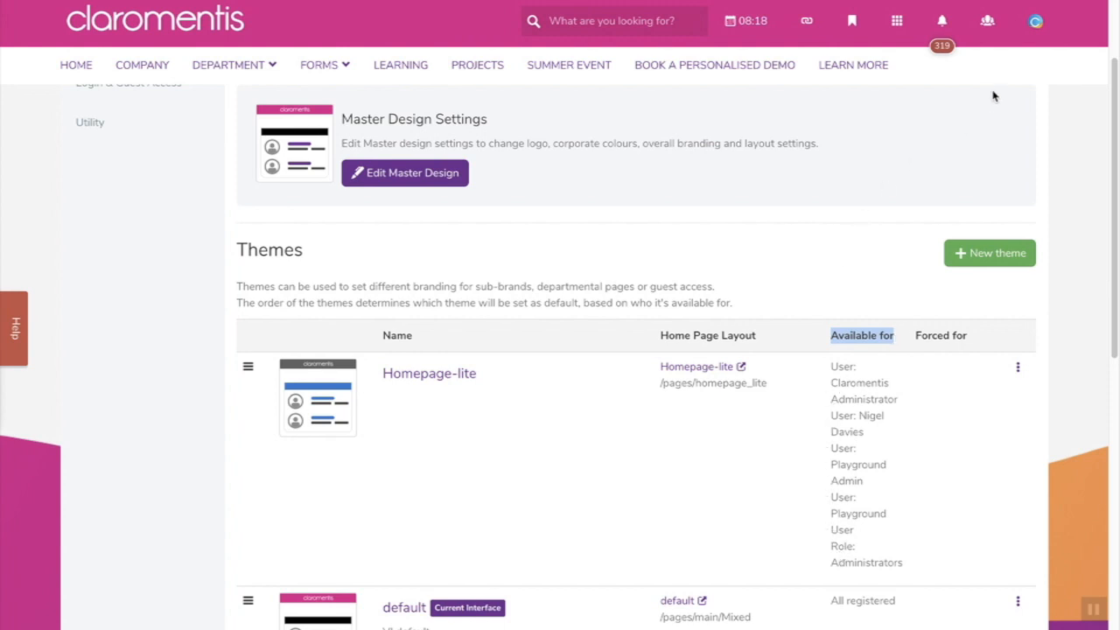
click(1035, 21)
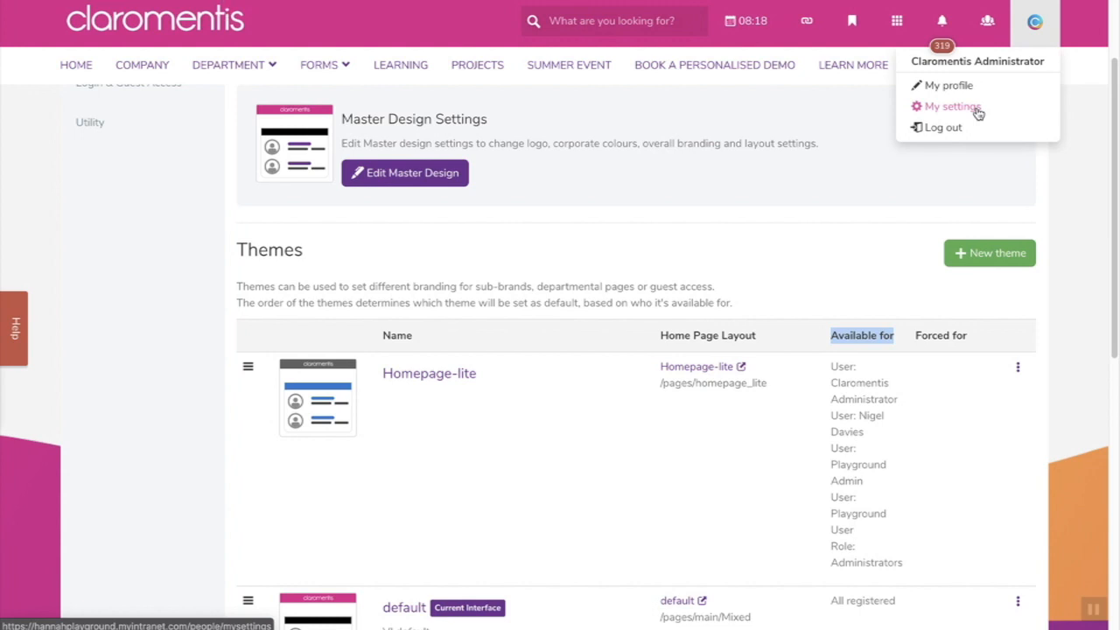
click(757, 485)
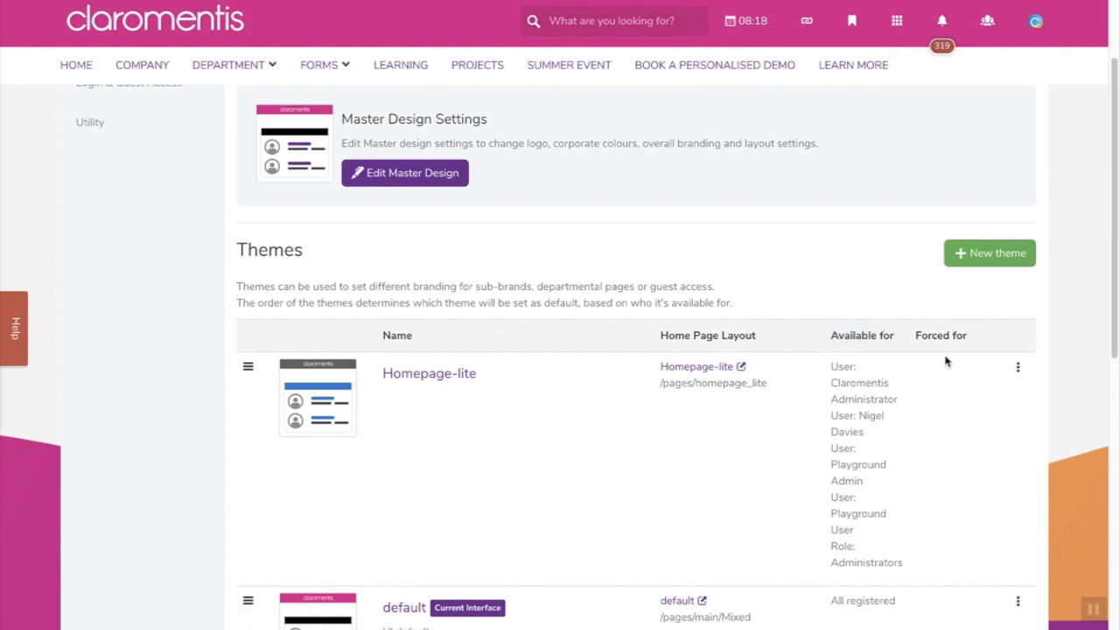
drag(914, 339, 974, 344)
scroll(897, 493, down, 7)
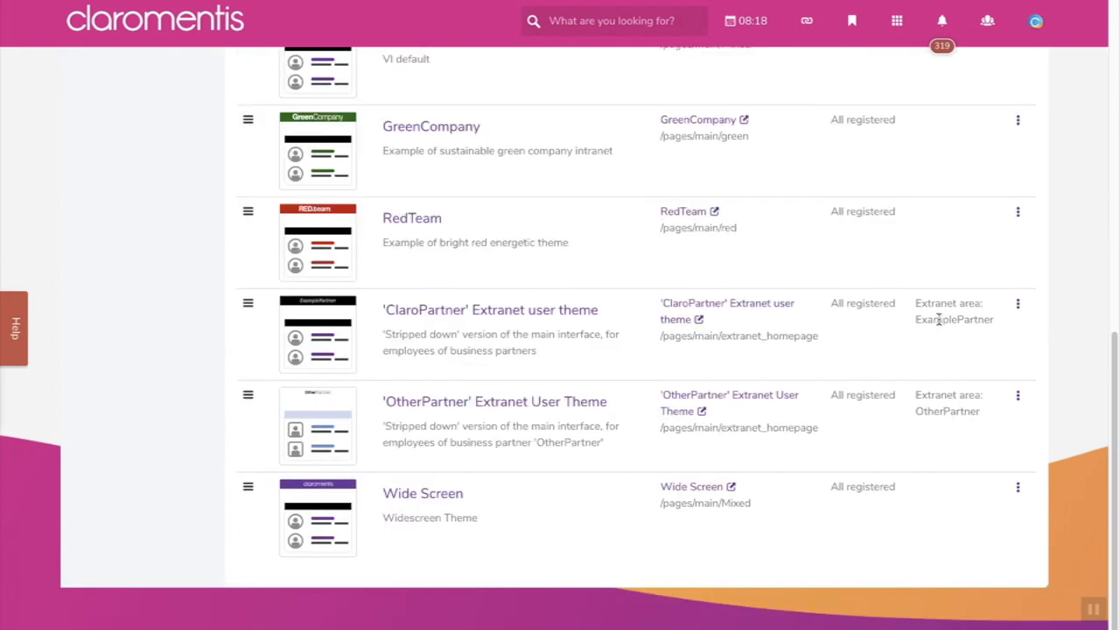
drag(921, 322, 983, 324)
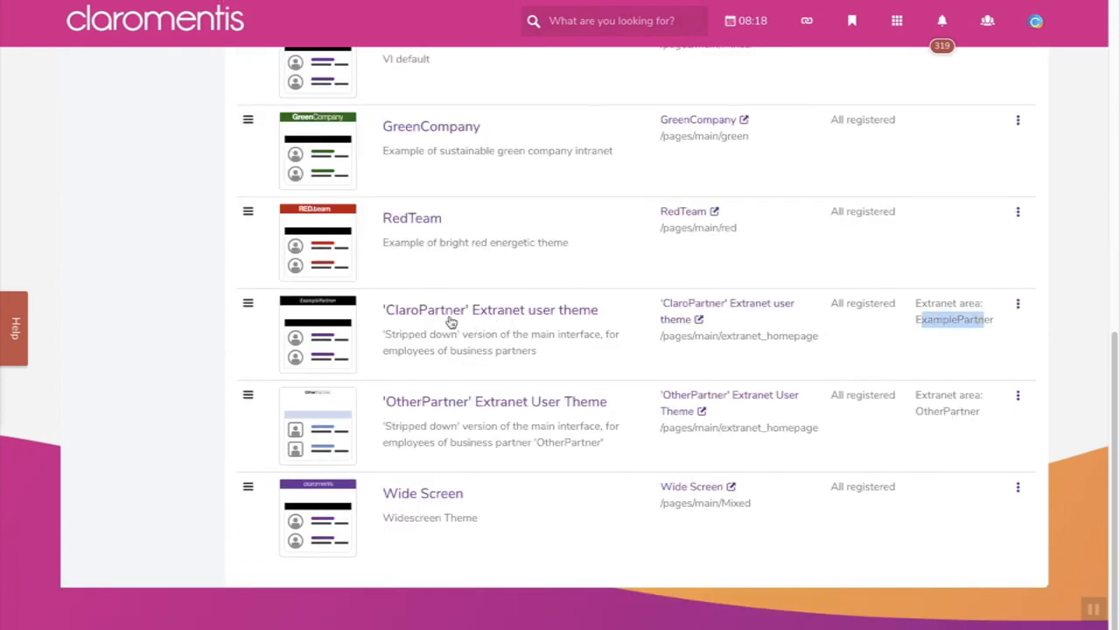
scroll(621, 525, up, 7)
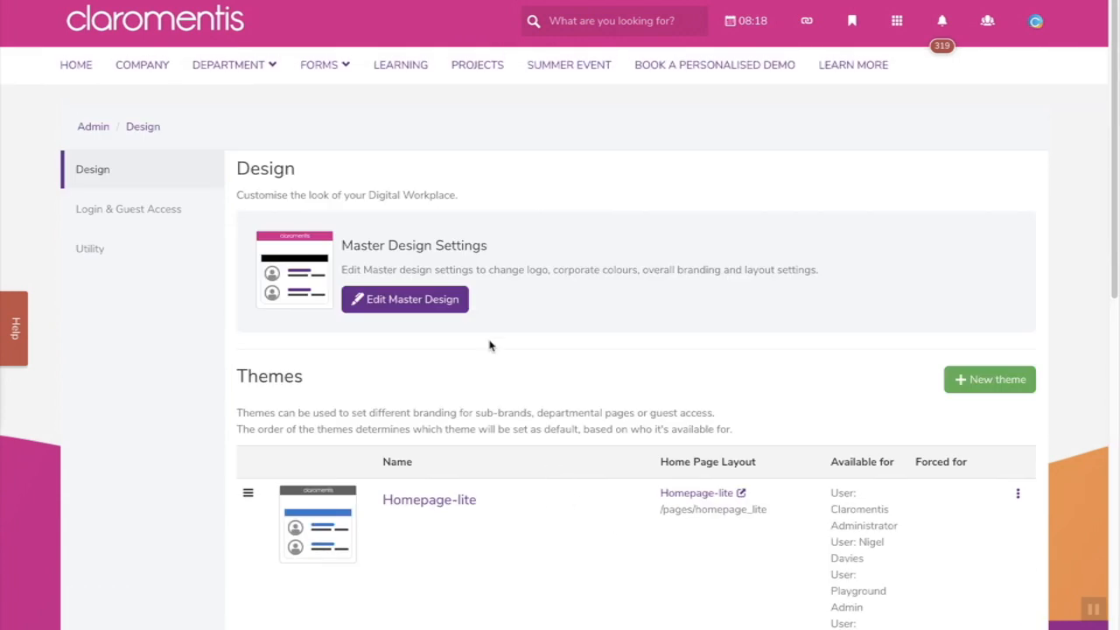
- Open Edit Master Design and review Appearance: logo, colours #6e2890 and #00adef, fonts, styling
click(442, 300)
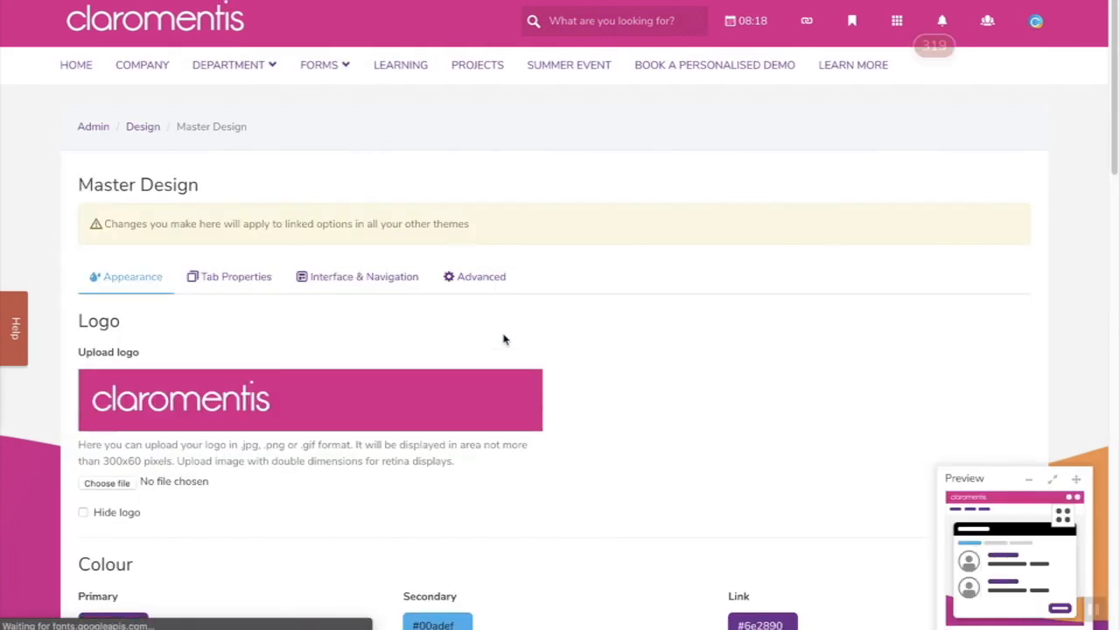
scroll(633, 379, down, 1)
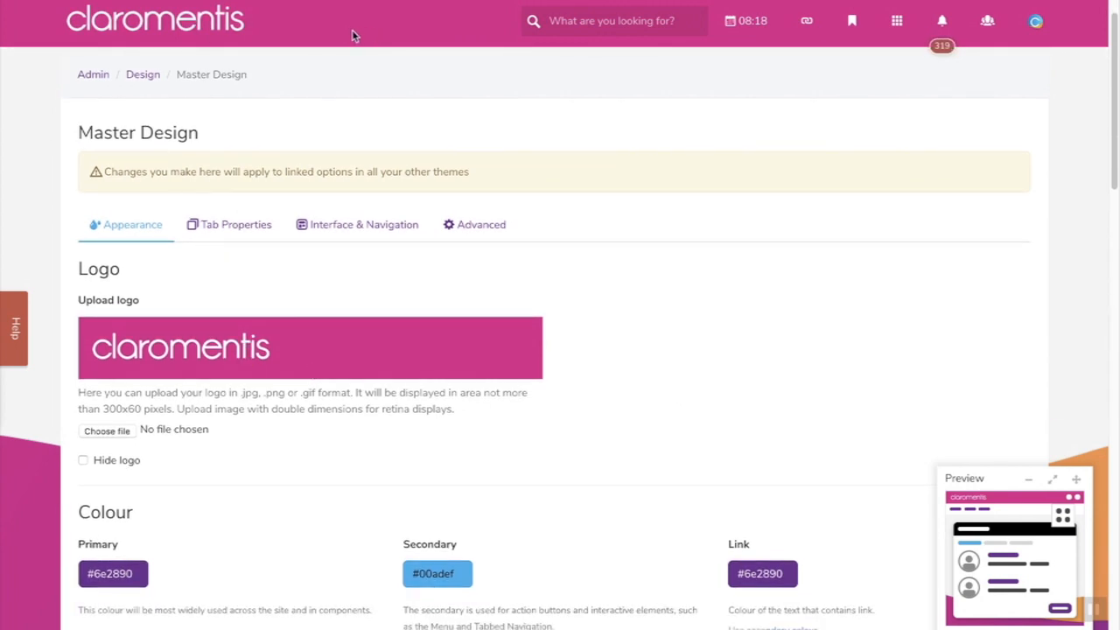
scroll(687, 469, down, 3)
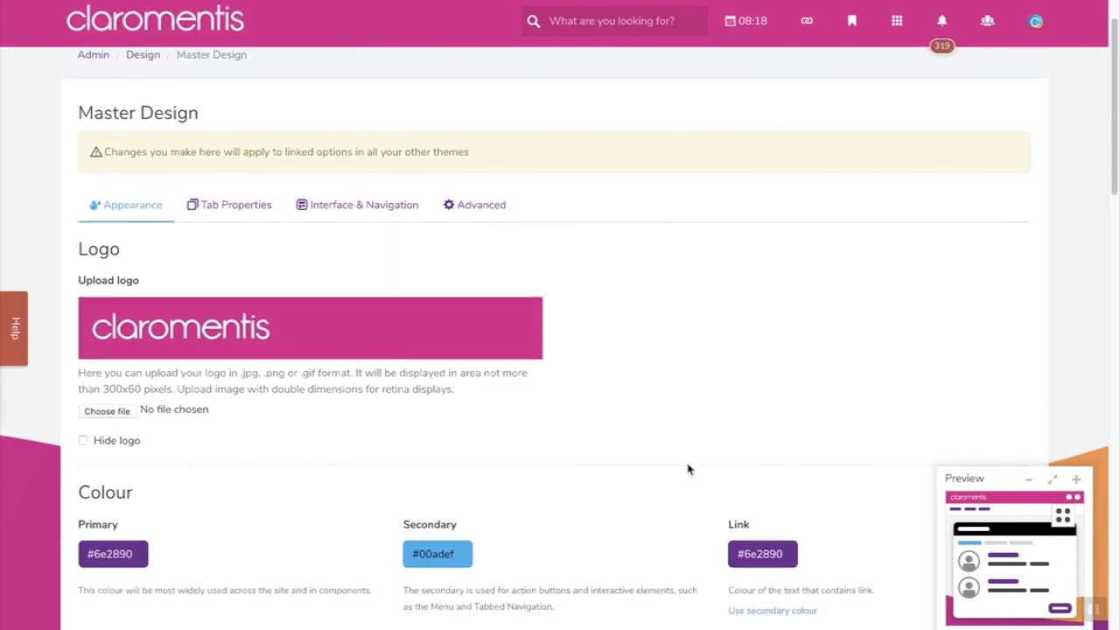
scroll(687, 469, down, 5)
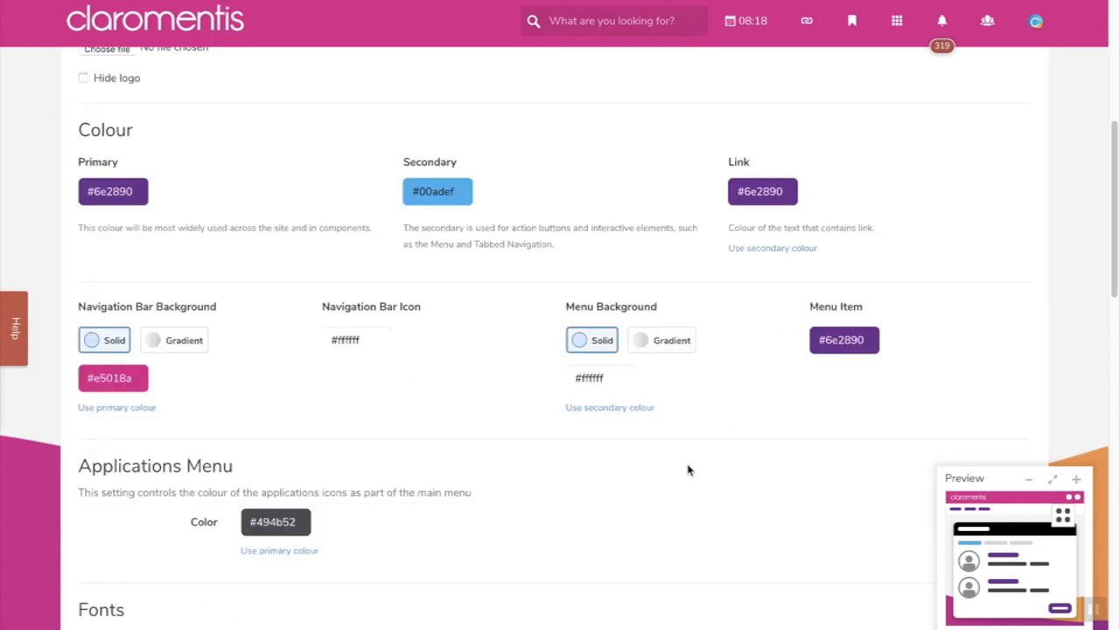
scroll(688, 470, down, 8)
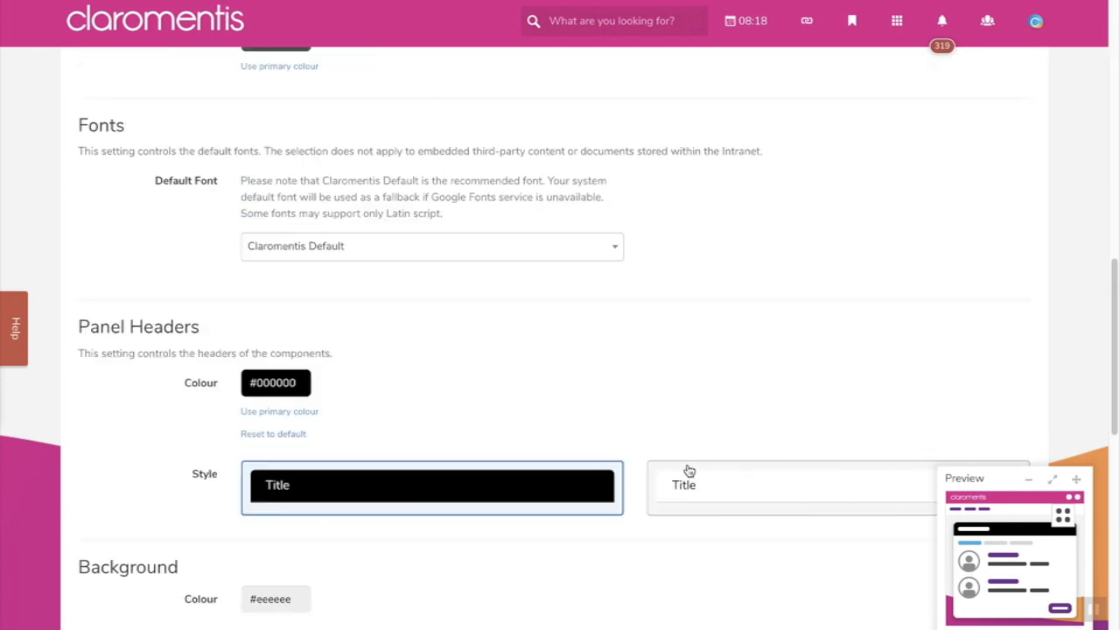
scroll(687, 470, down, 1)
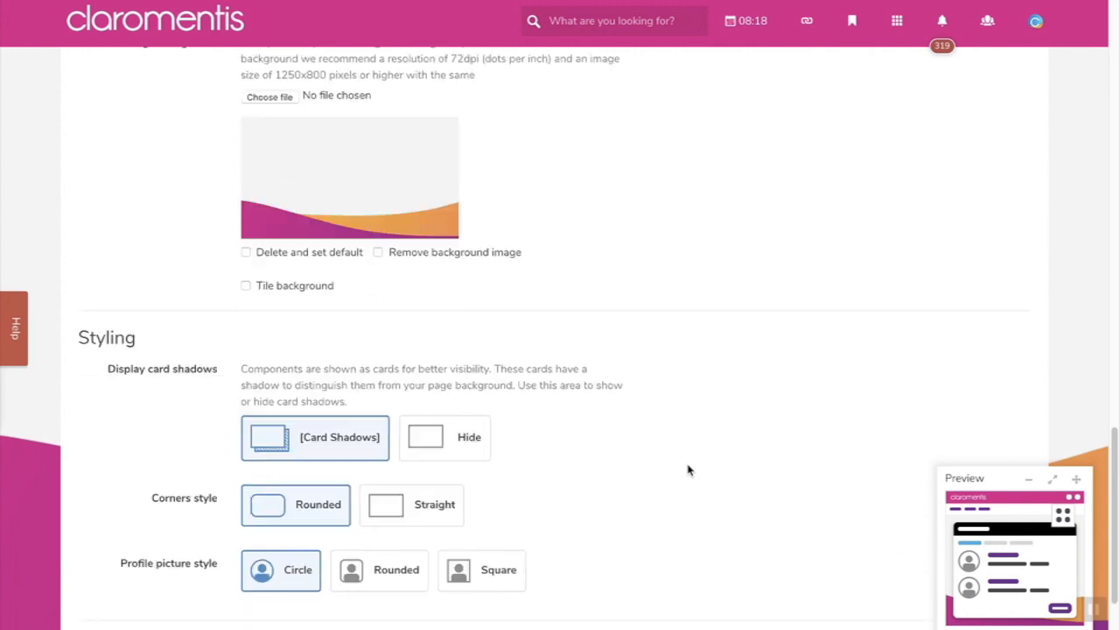
scroll(687, 470, up, 10)
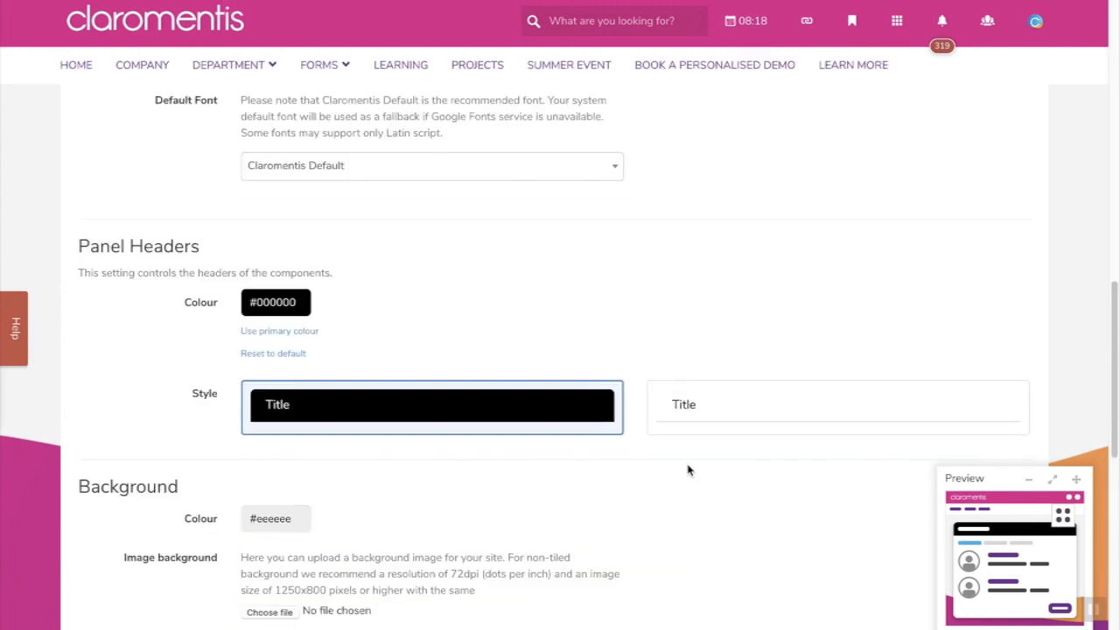
scroll(687, 470, up, 3)
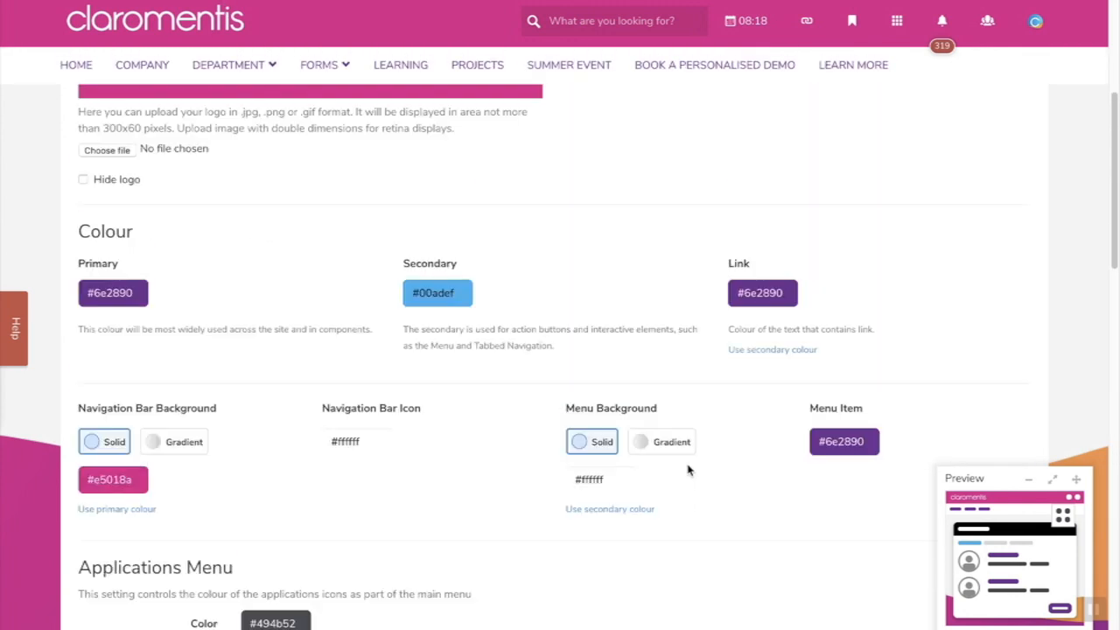
scroll(688, 470, up, 4)
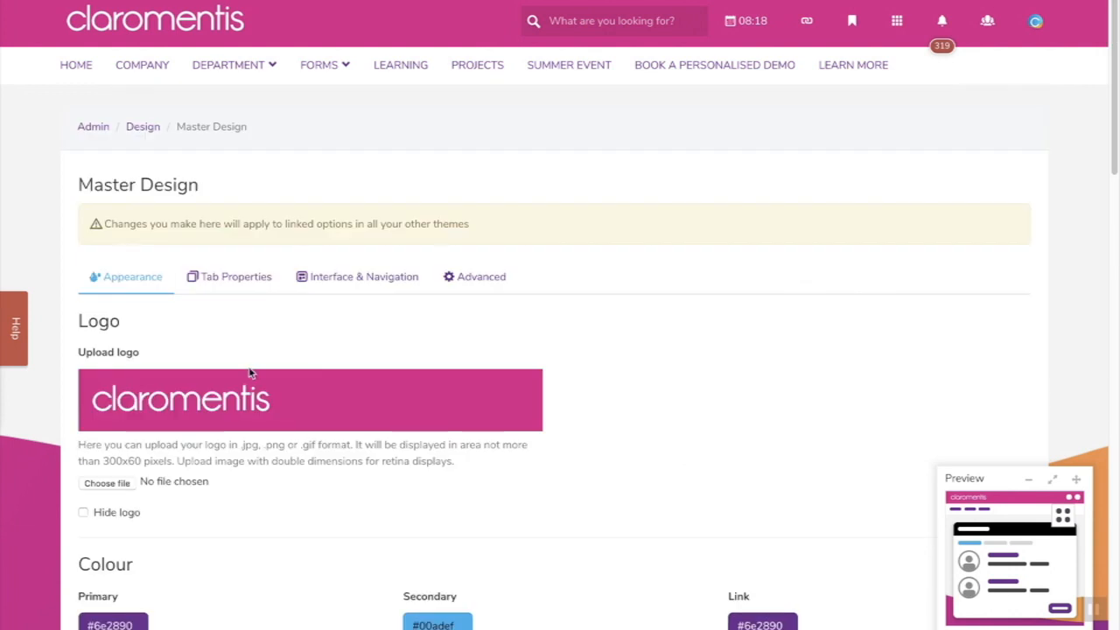
- Review the Master Design page title, favicon and layout settings: Top bar menu, Standard width
click(244, 288)
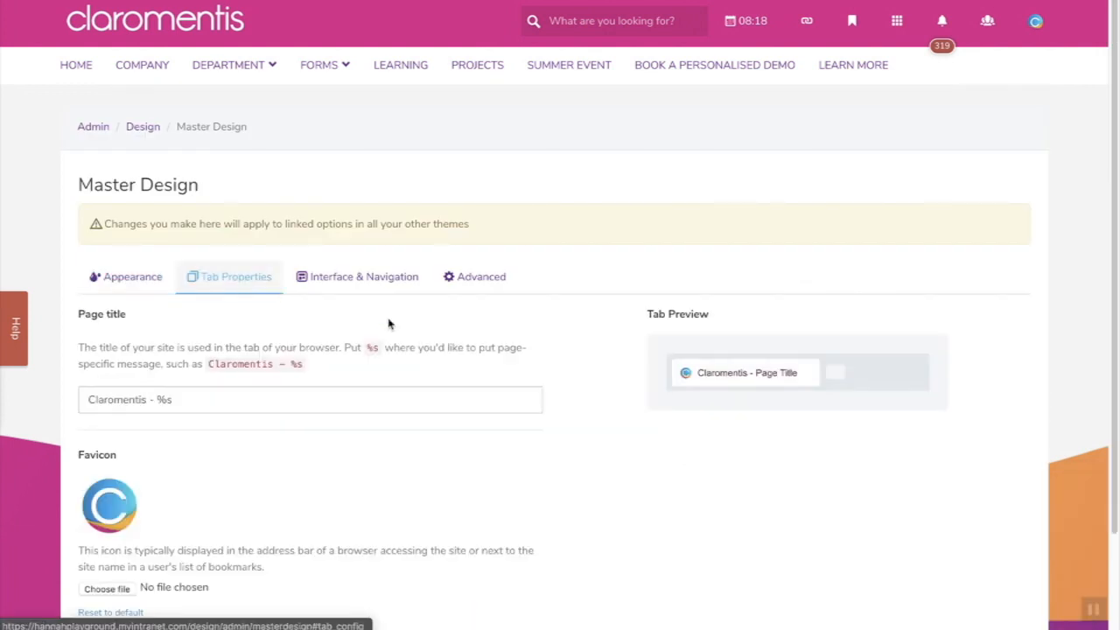
scroll(538, 439, down, 1)
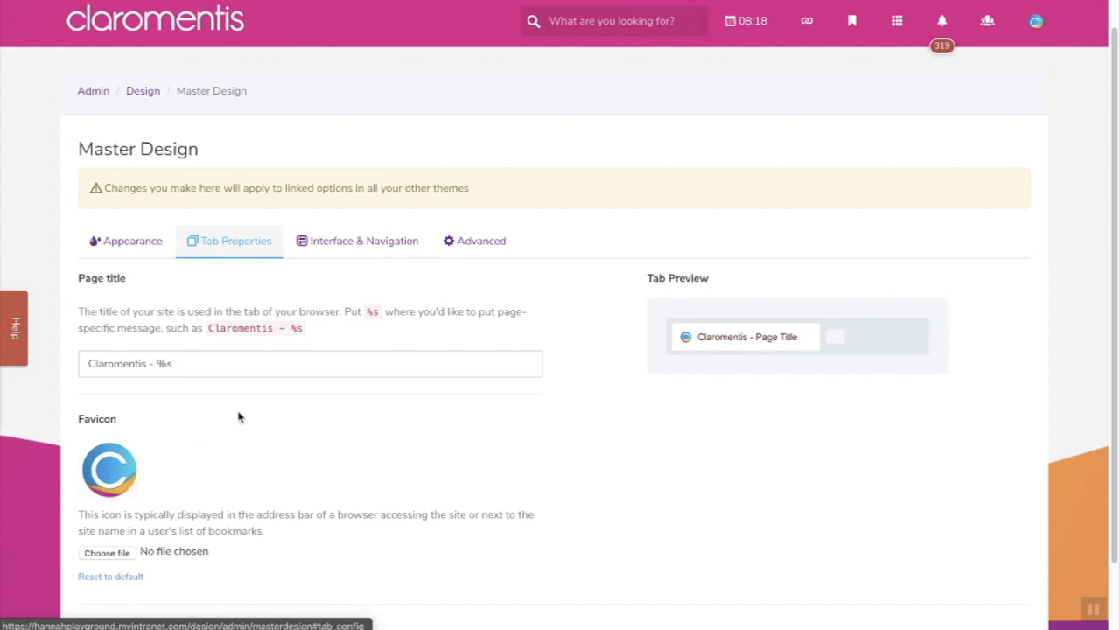
click(342, 253)
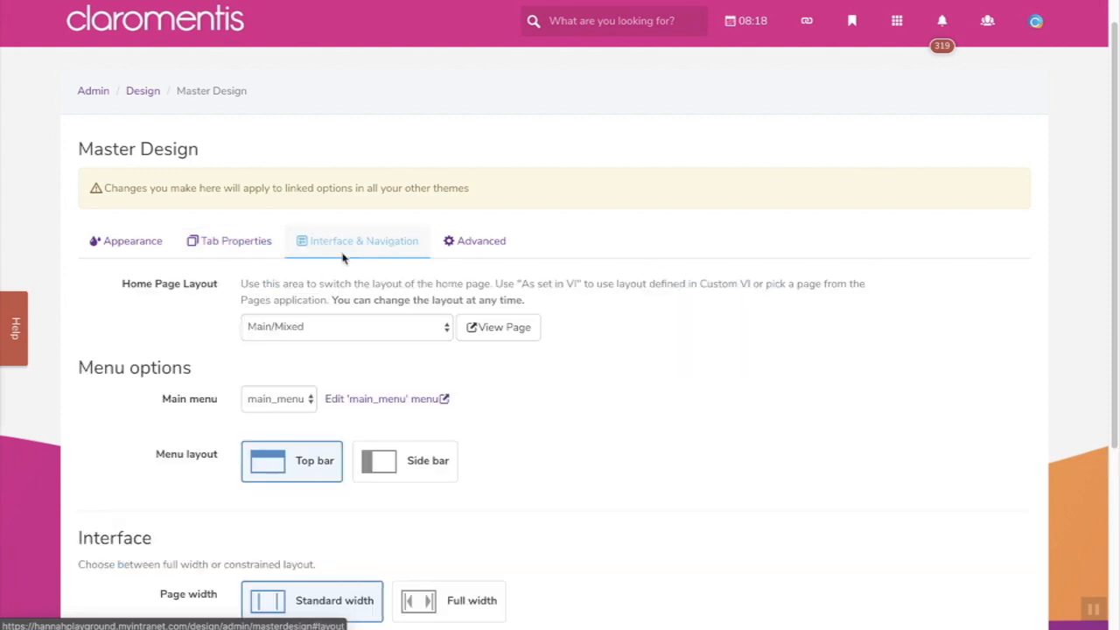
scroll(606, 381, down, 1)
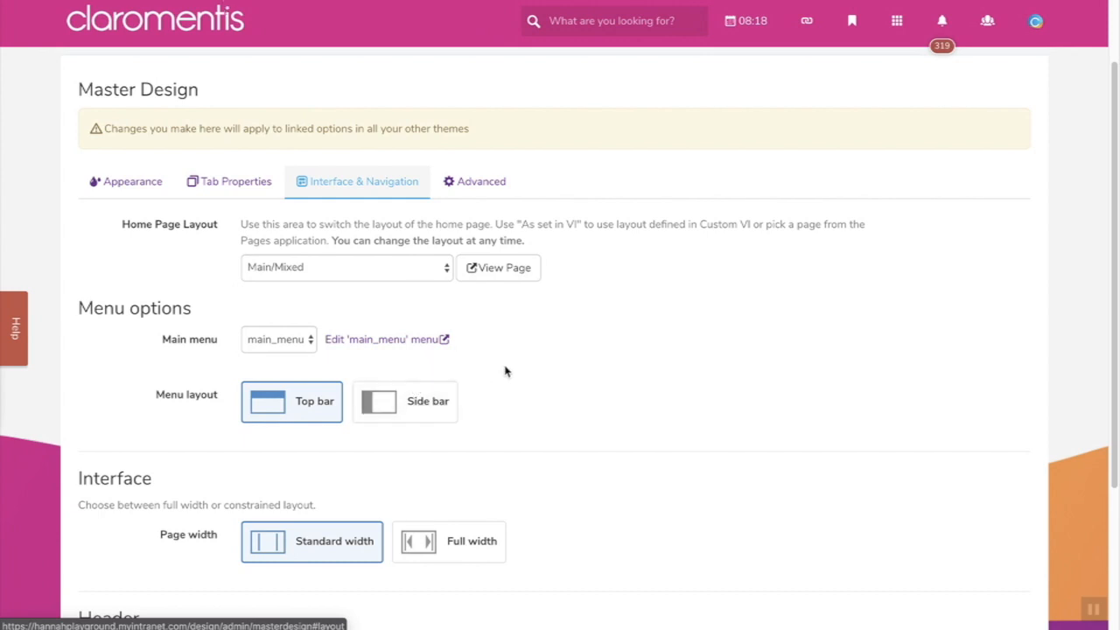
scroll(557, 408, down, 2)
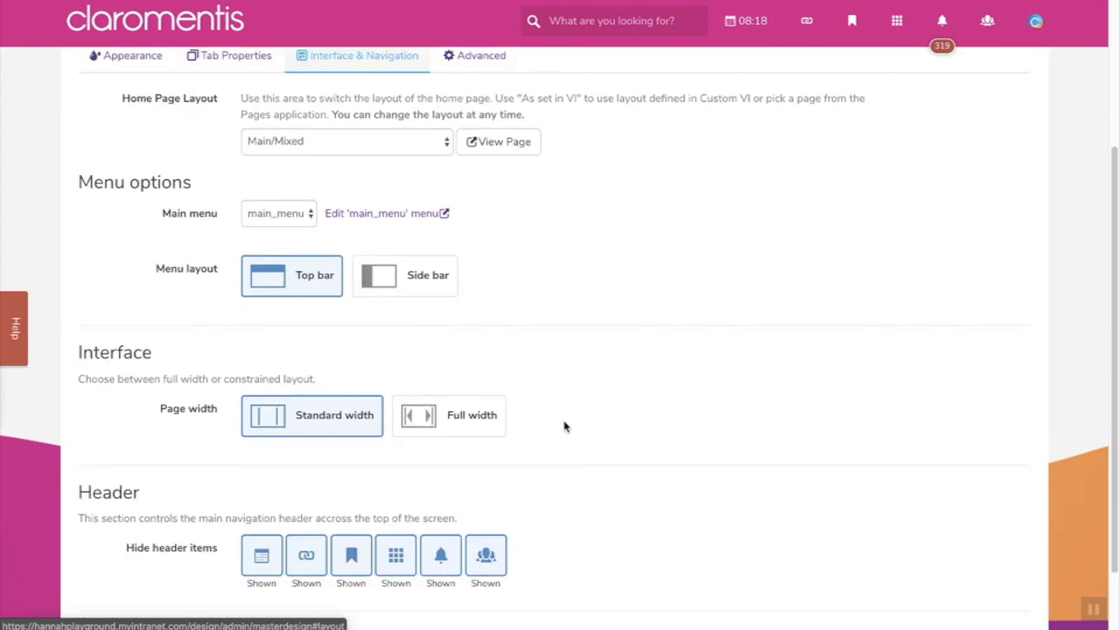
scroll(612, 437, down, 2)
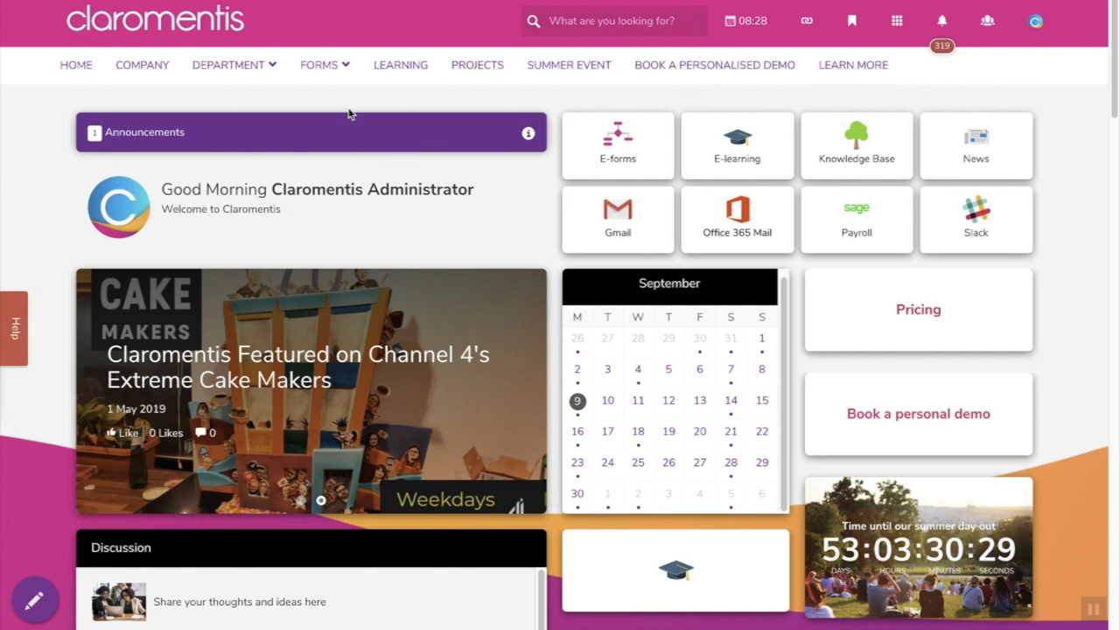
- Glance at the FORMS and DEPARTMENT menus, then bring up the Menu Builder link's options in Applications
mouse_move(339, 79)
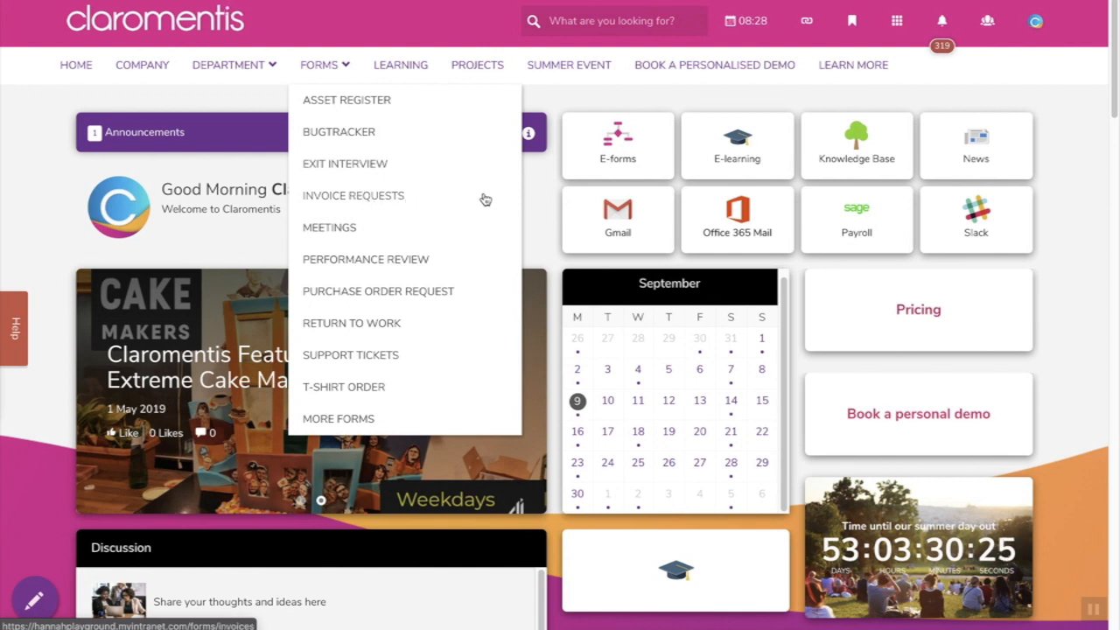
mouse_move(249, 63)
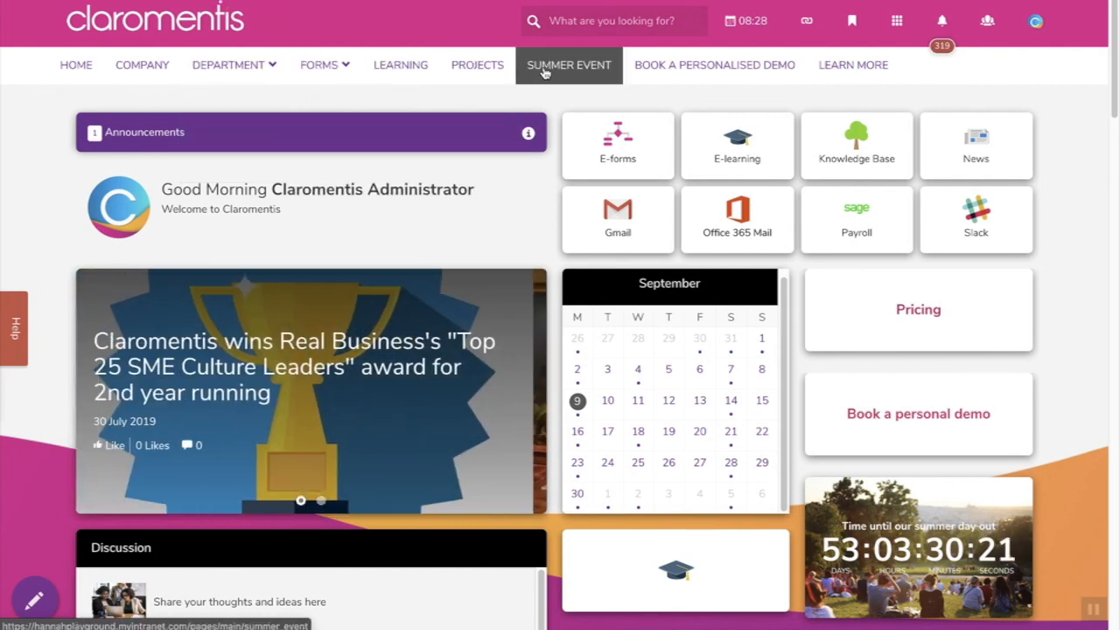
click(896, 20)
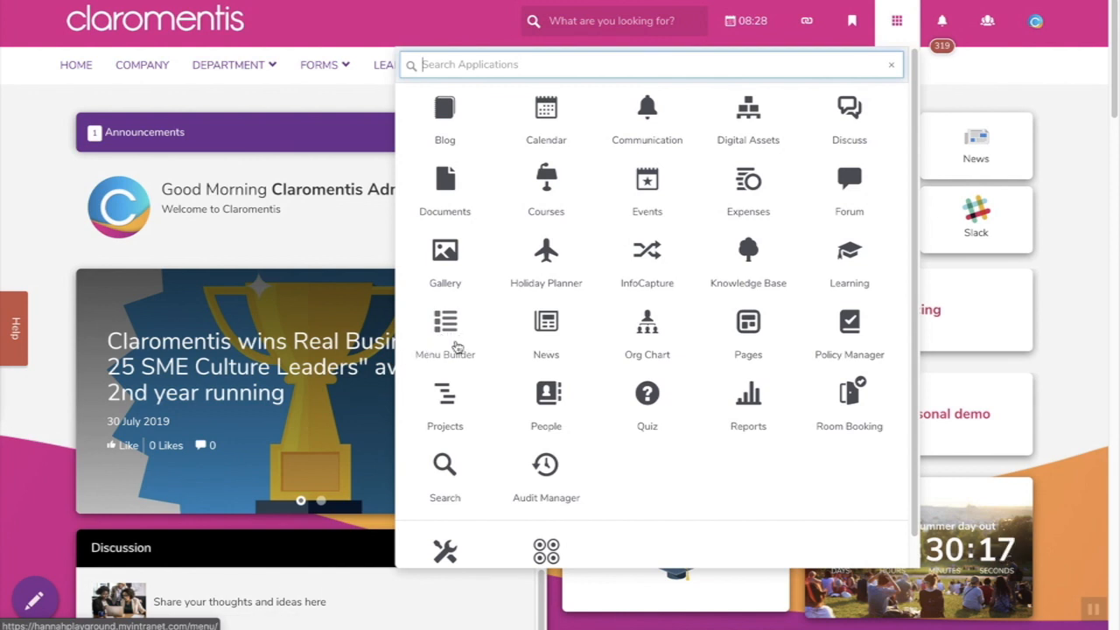
right_click(452, 348)
- Open main_menu in Menu Builder, leaving Depth limit at Unlimited, and switch to editing its items
click(449, 345)
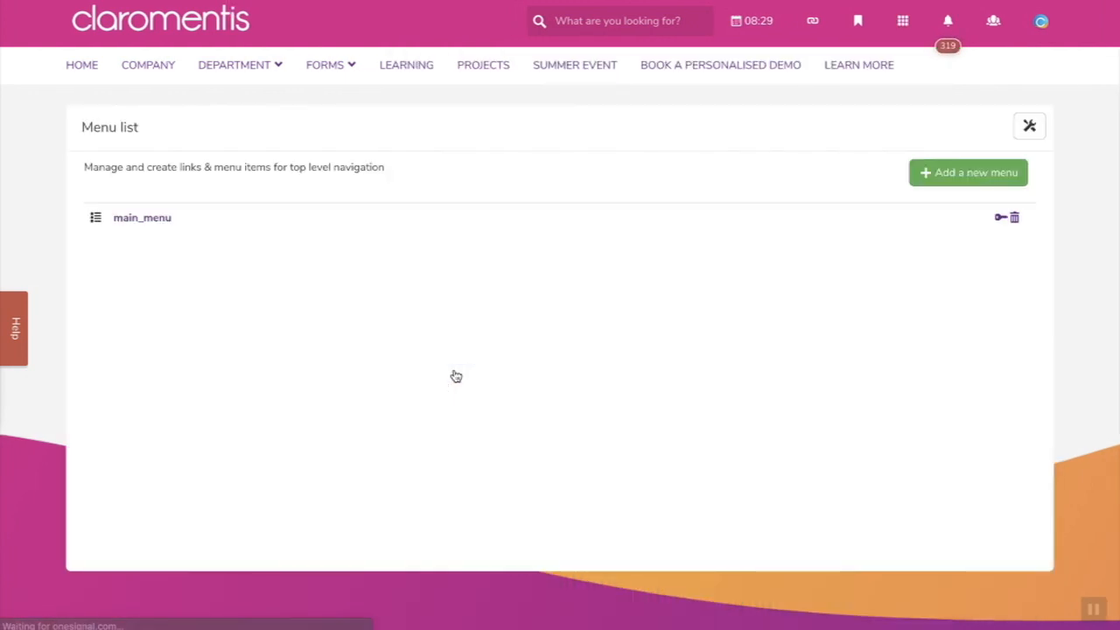
click(158, 228)
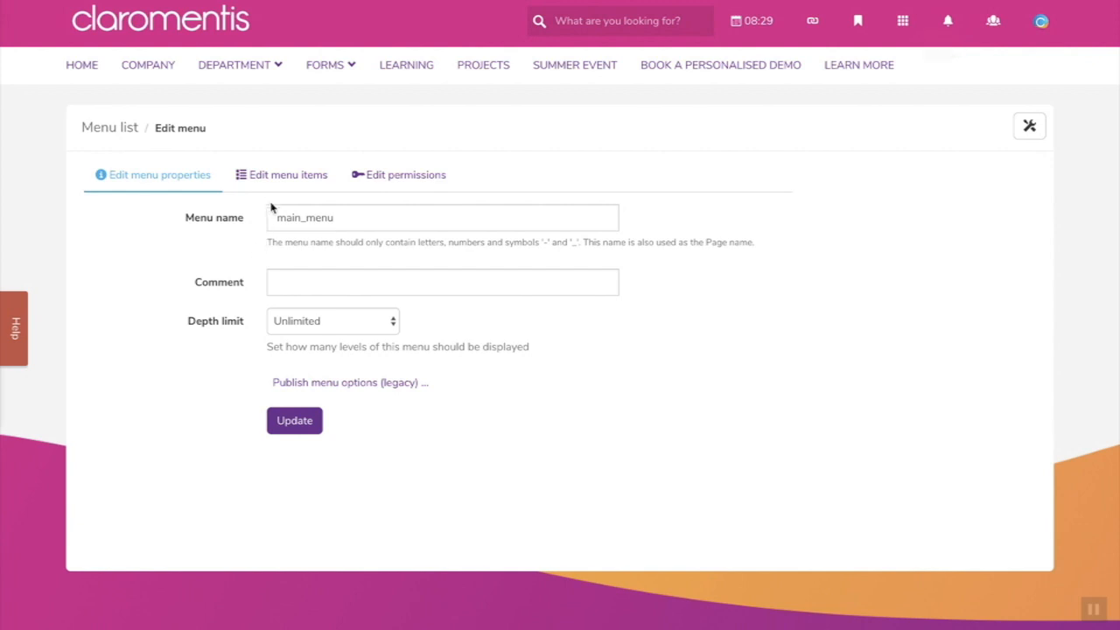
click(347, 320)
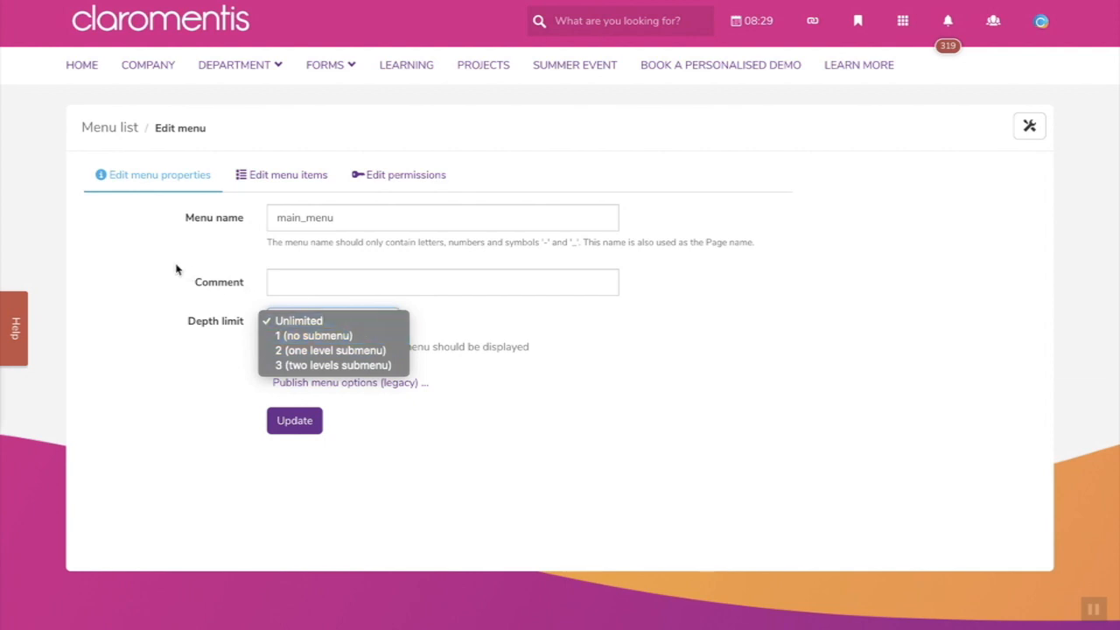
click(203, 253)
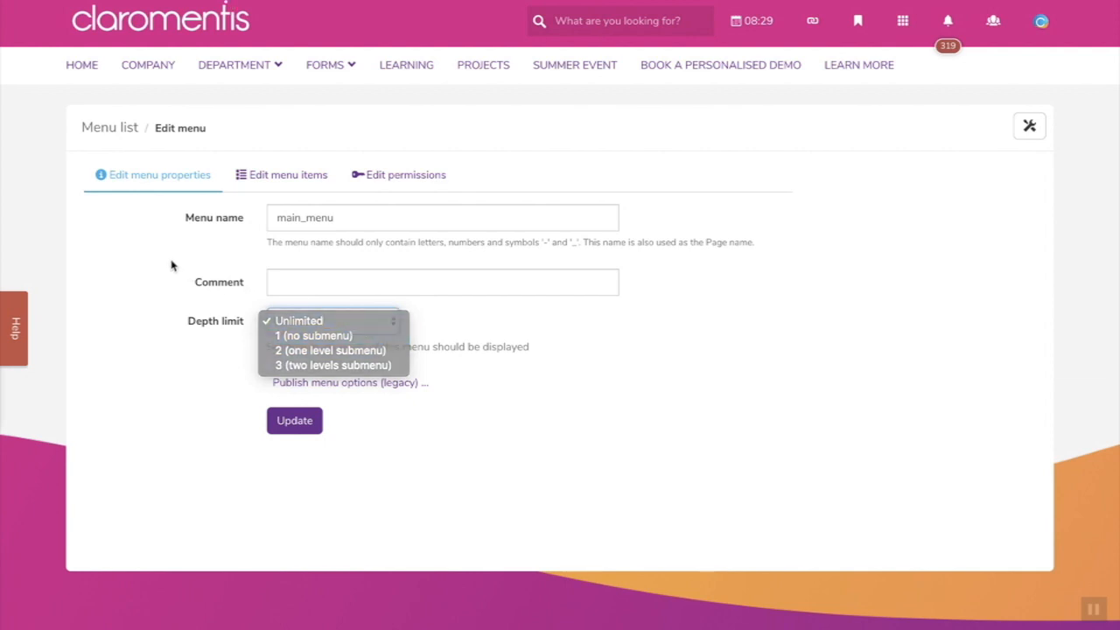
click(280, 188)
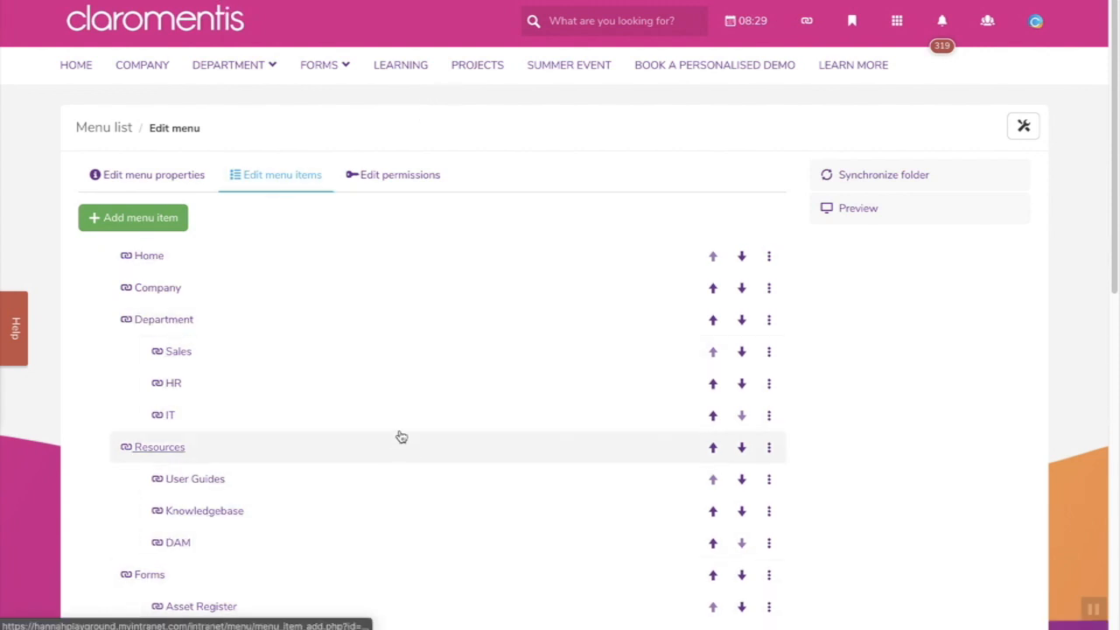
- Check the Department item's actions menu, then show the actions for its Sales sub-item
scroll(400, 436, down, 1)
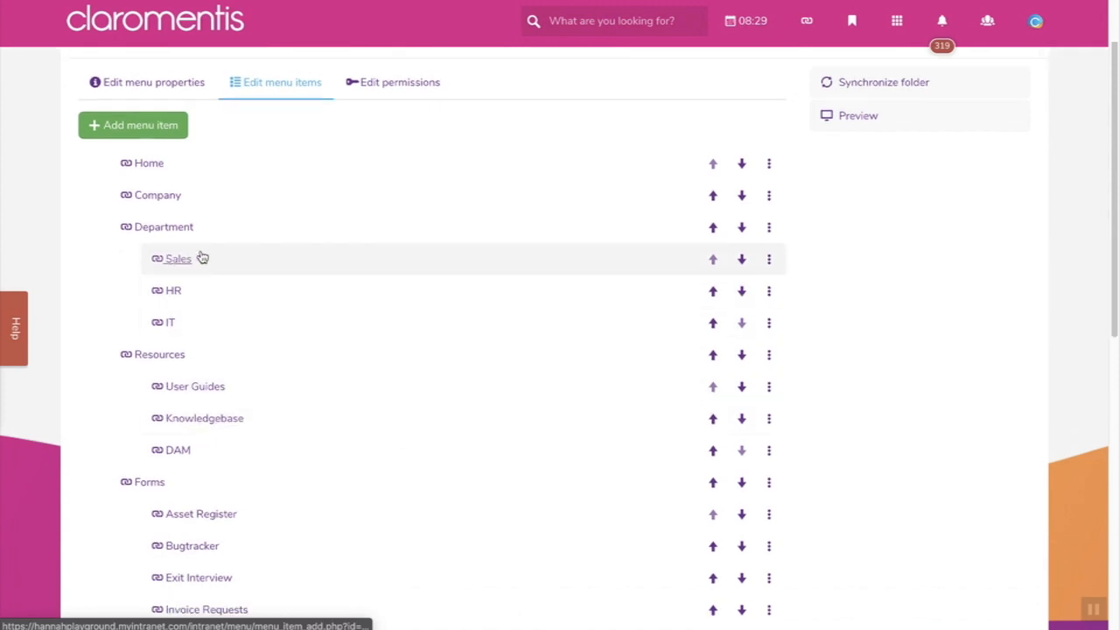
click(769, 231)
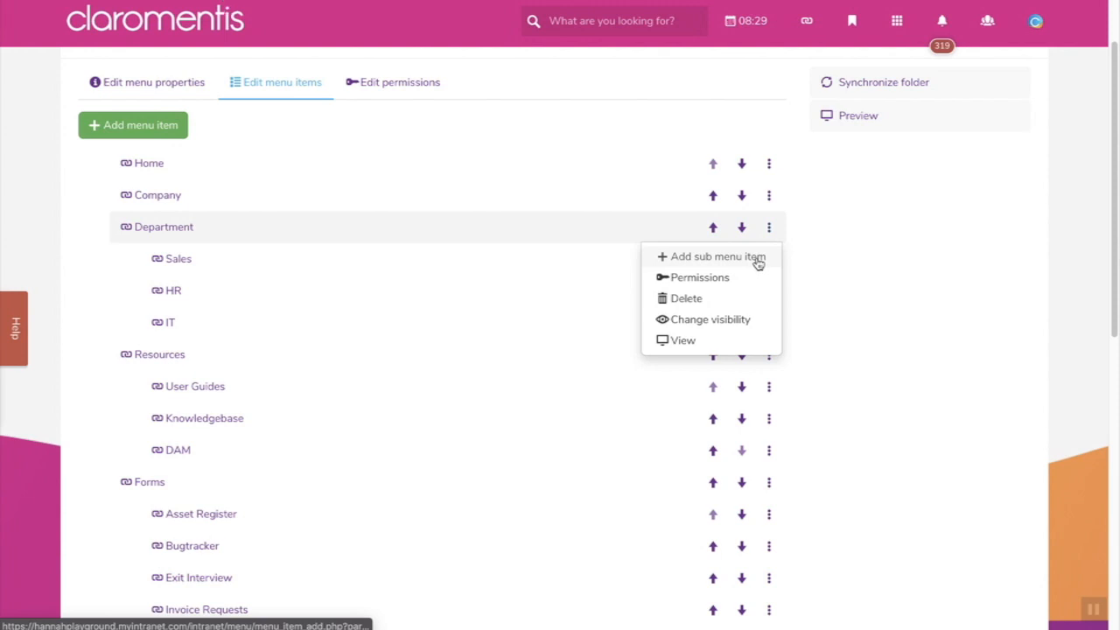
click(830, 265)
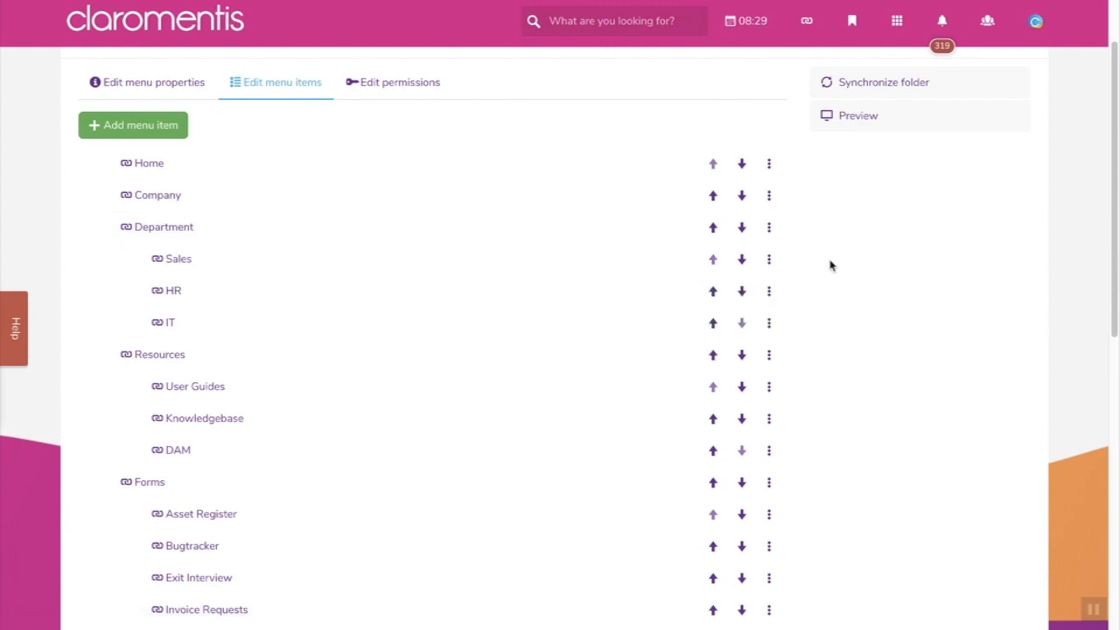
click(769, 259)
- Add a TEST link as a sub-item under Sales, ordered at the beginning, and save it
click(749, 292)
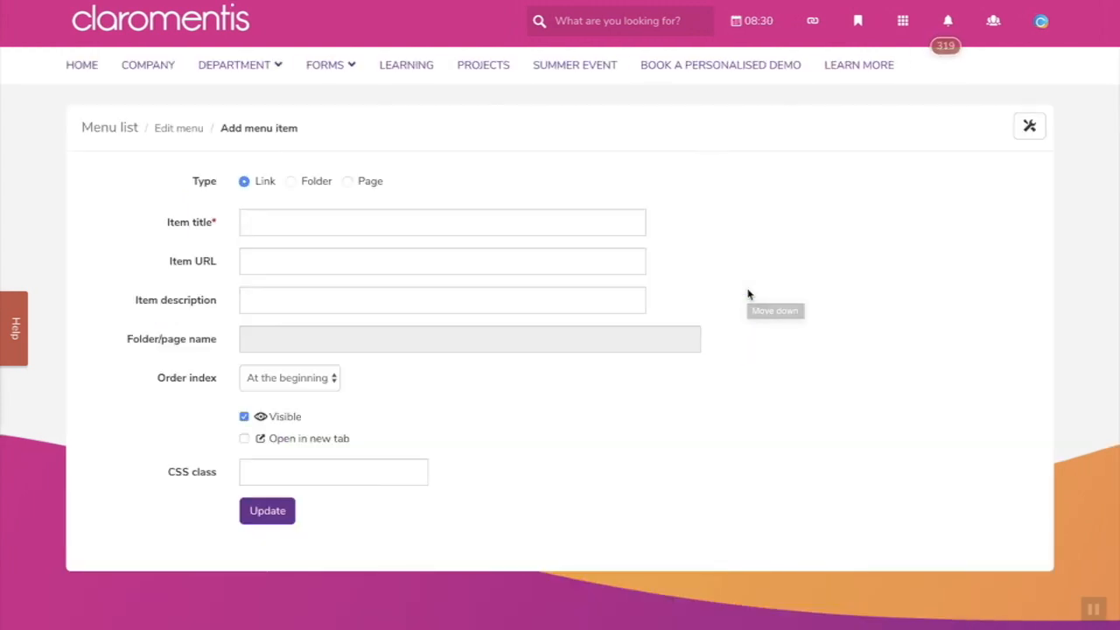
click(400, 256)
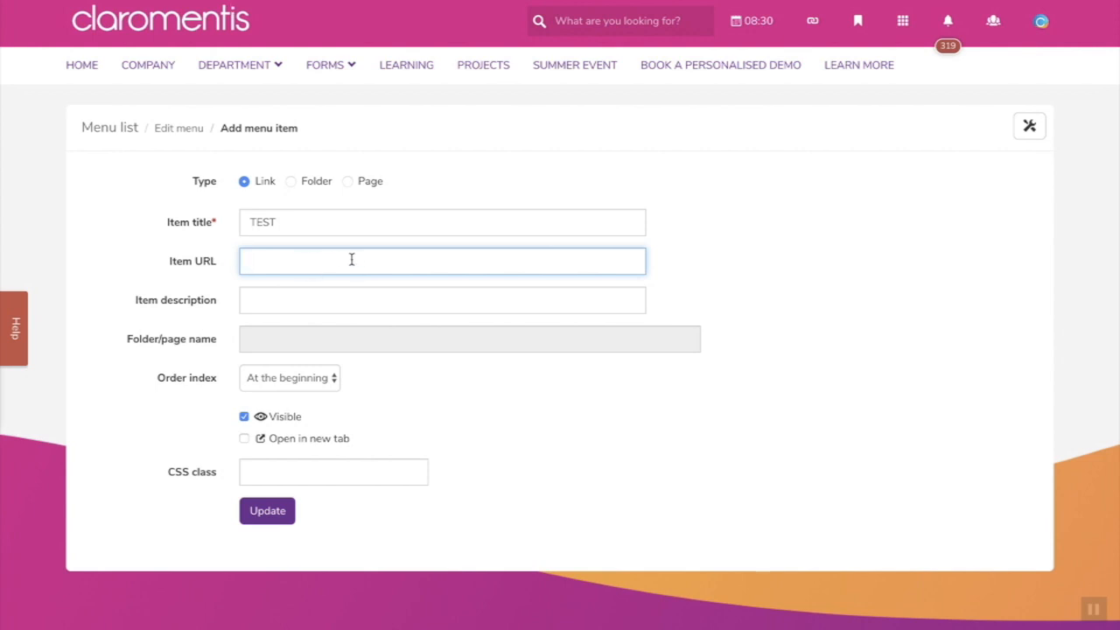
click(332, 380)
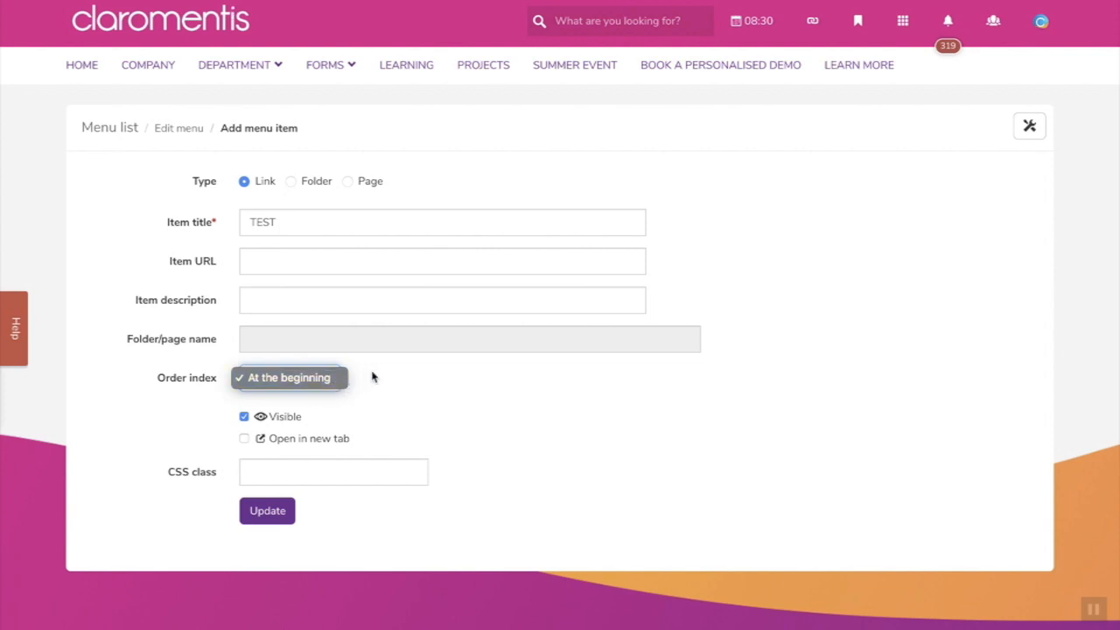
click(372, 377)
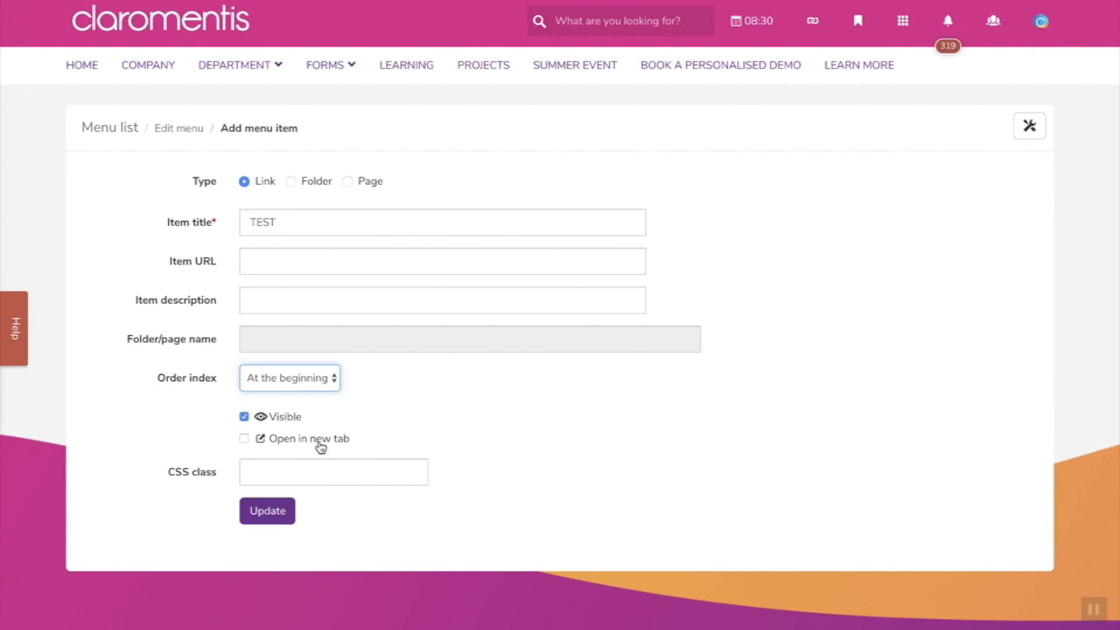
click(267, 511)
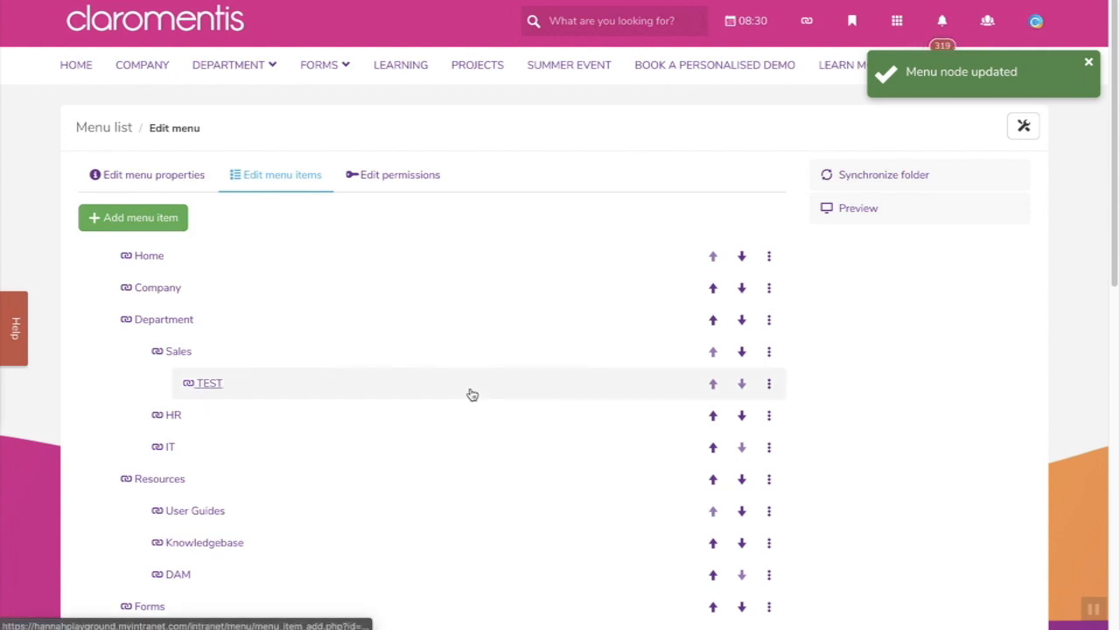
- Expand Sales in the Department navigation to confirm TEST is listed, then collapse it
mouse_move(238, 77)
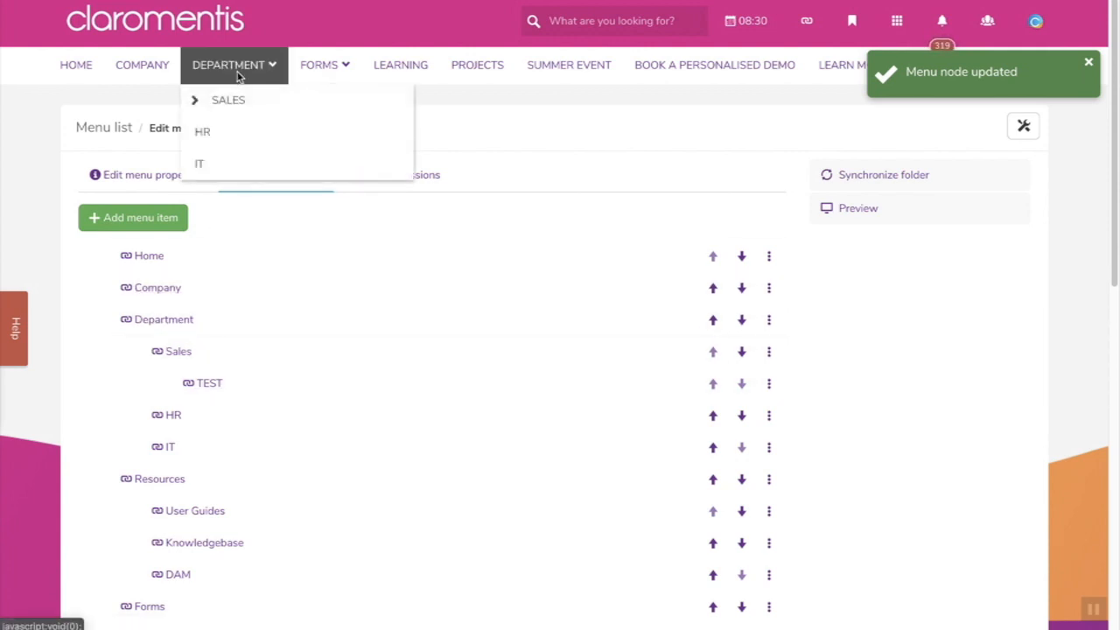
click(197, 106)
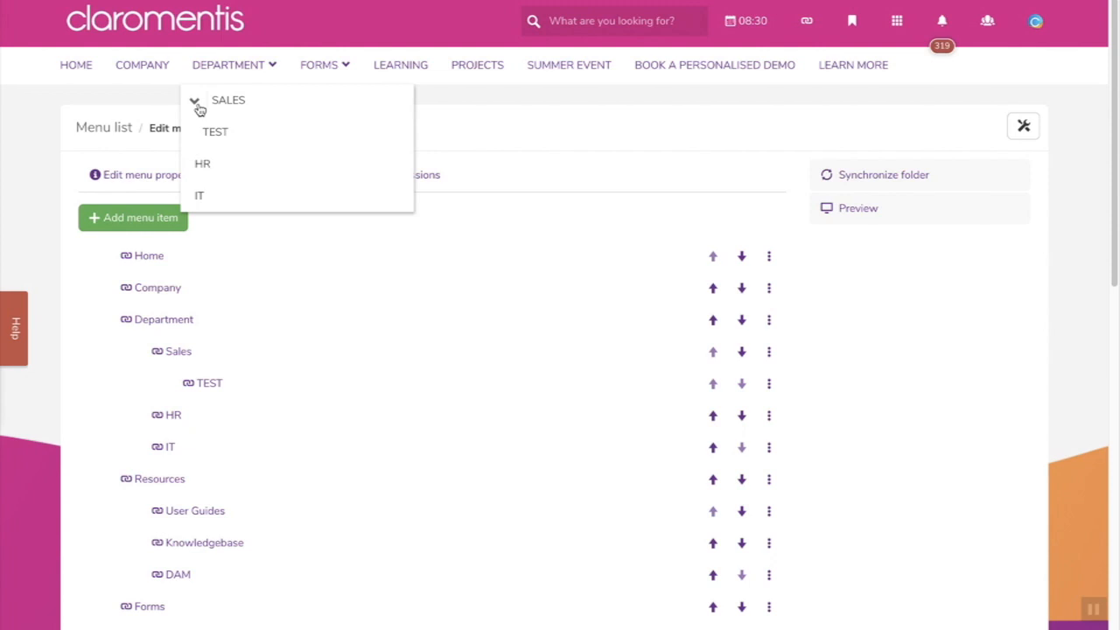
click(198, 105)
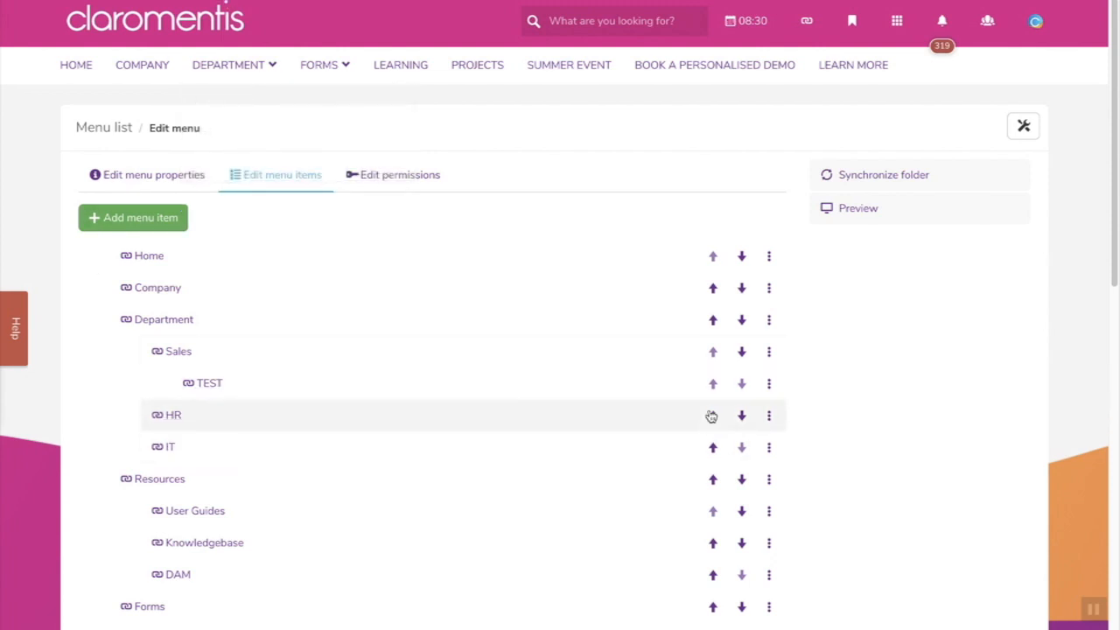
- Delete the TEST menu item and confirm the deletion
click(769, 383)
click(727, 453)
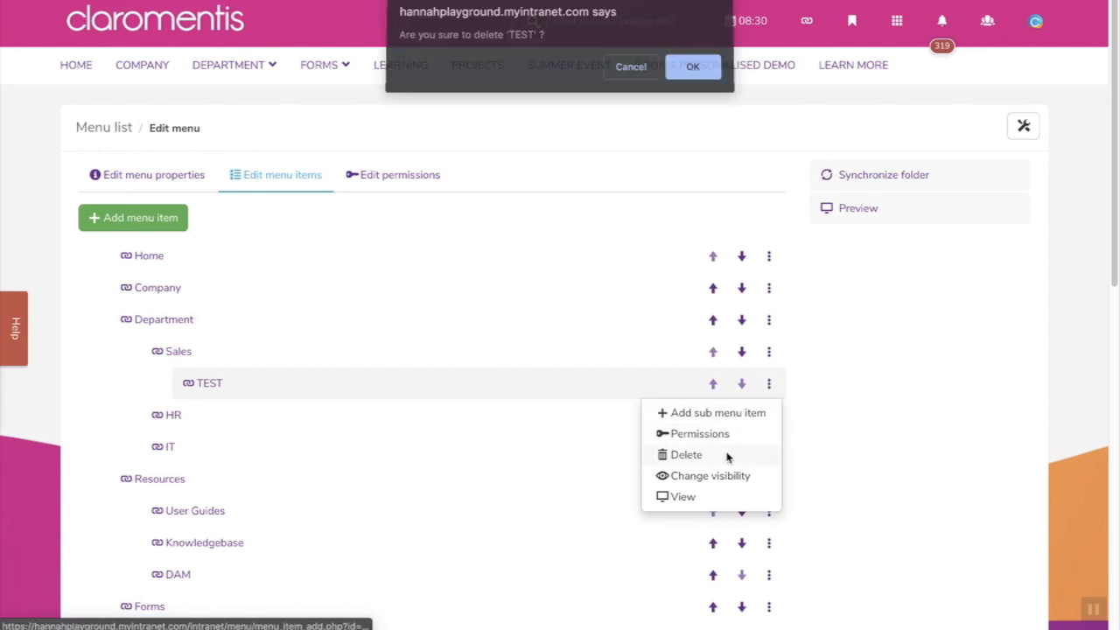
click(696, 77)
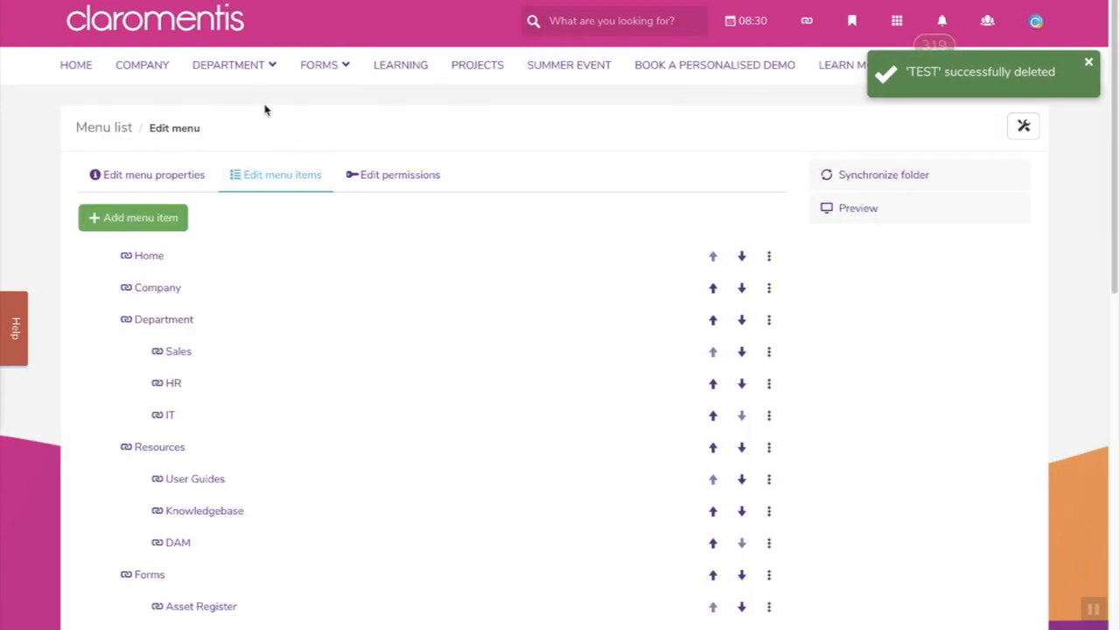
mouse_move(257, 76)
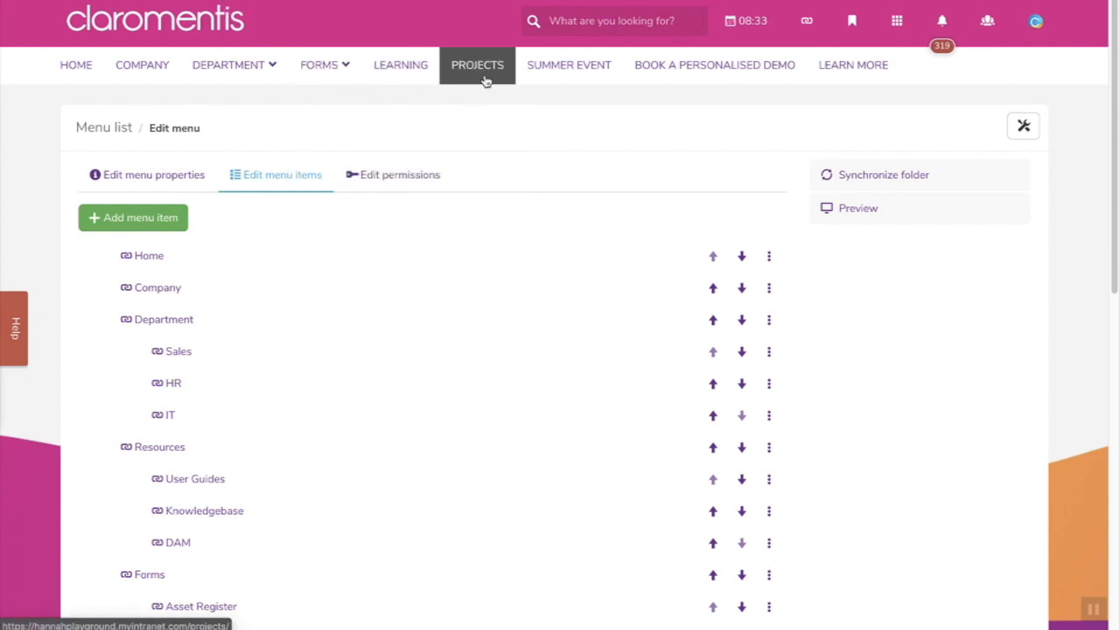
- Review the Projects menu item's settings, then open the Projects page listing four active projects
scroll(492, 330, down, 6)
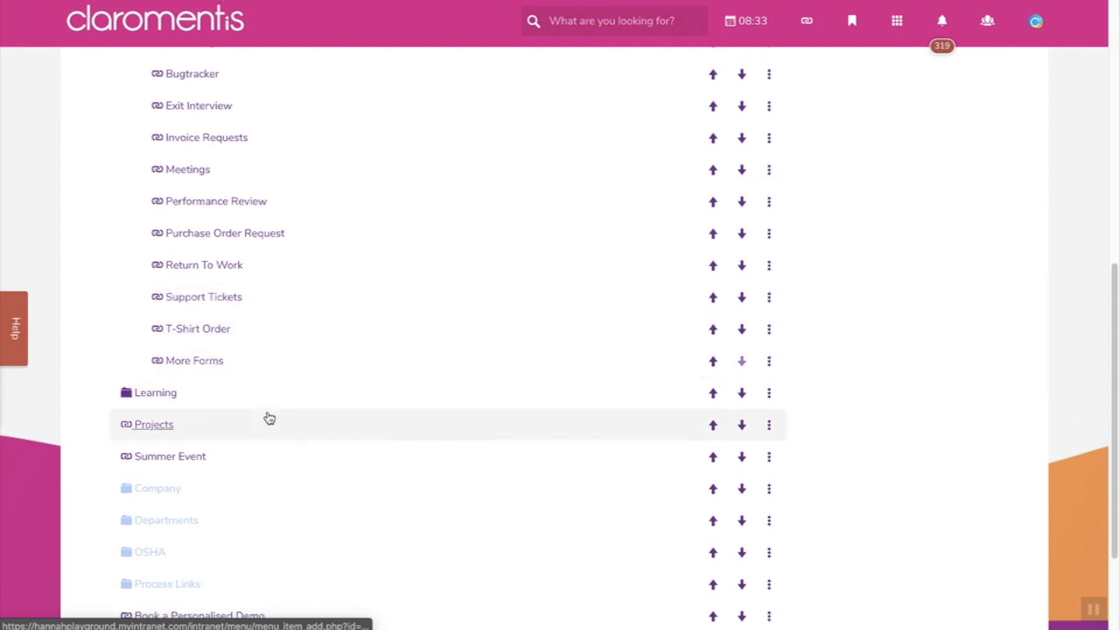
click(181, 426)
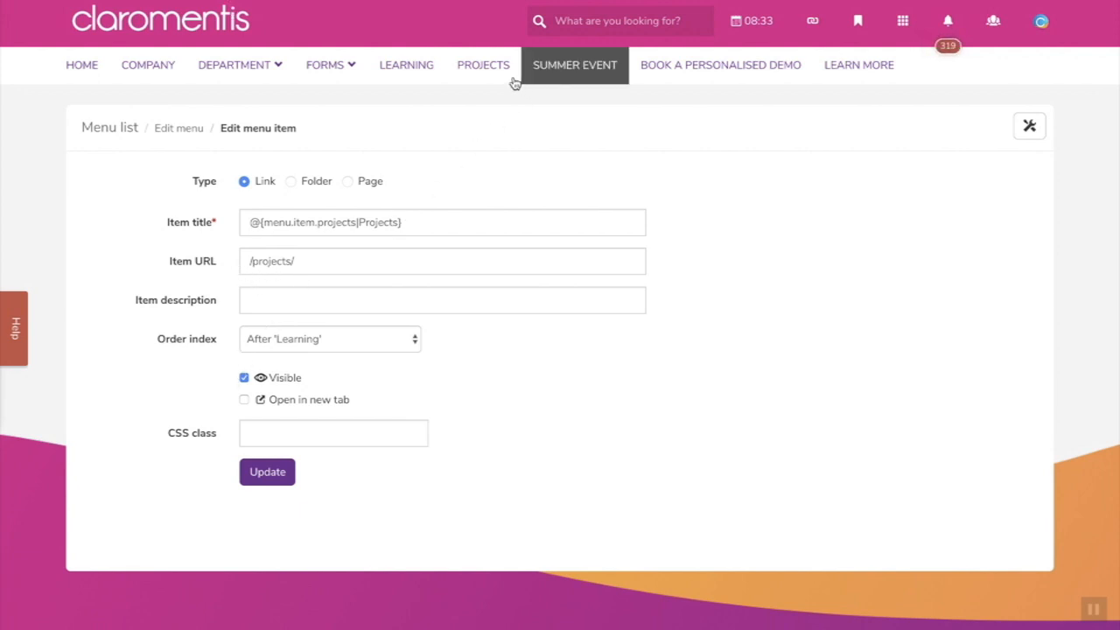
click(484, 70)
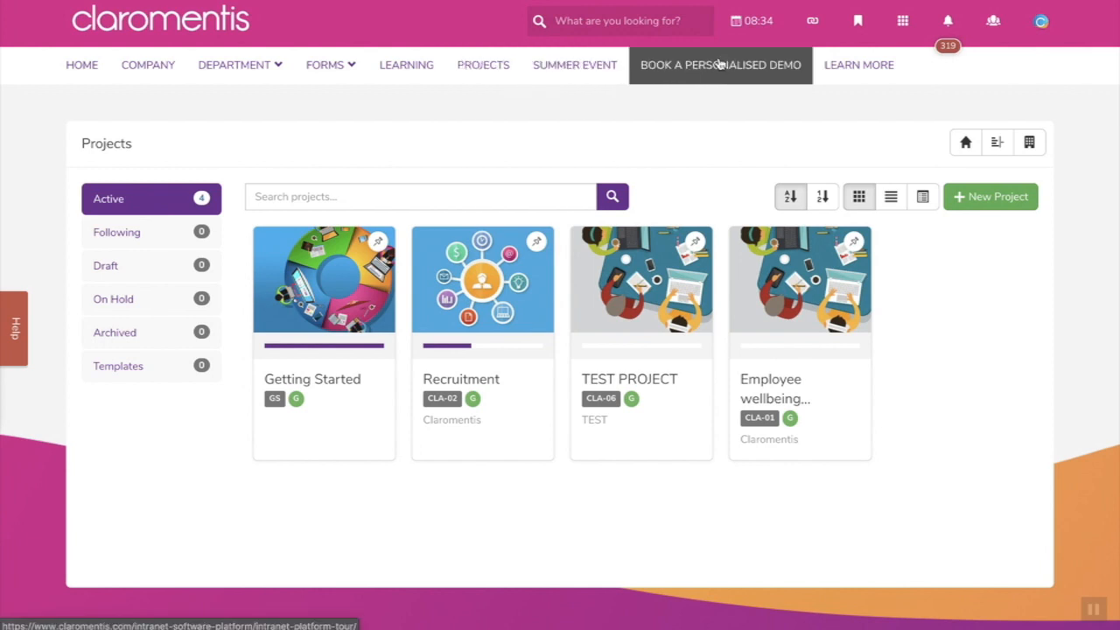
- Go to the Sales department page from the navigation
click(905, 23)
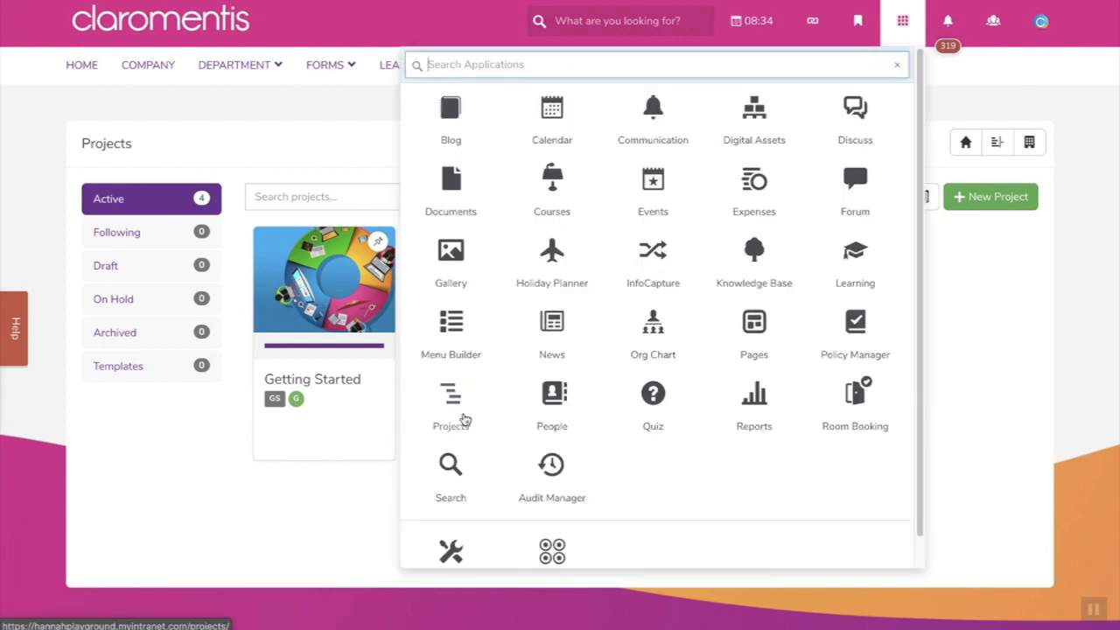
click(250, 492)
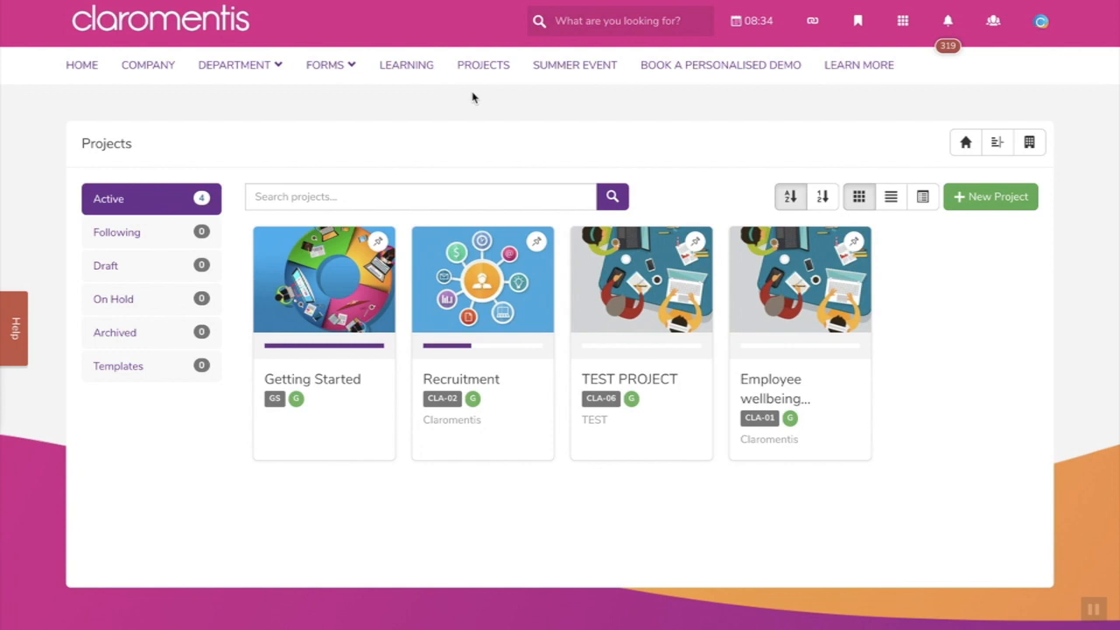
mouse_move(242, 70)
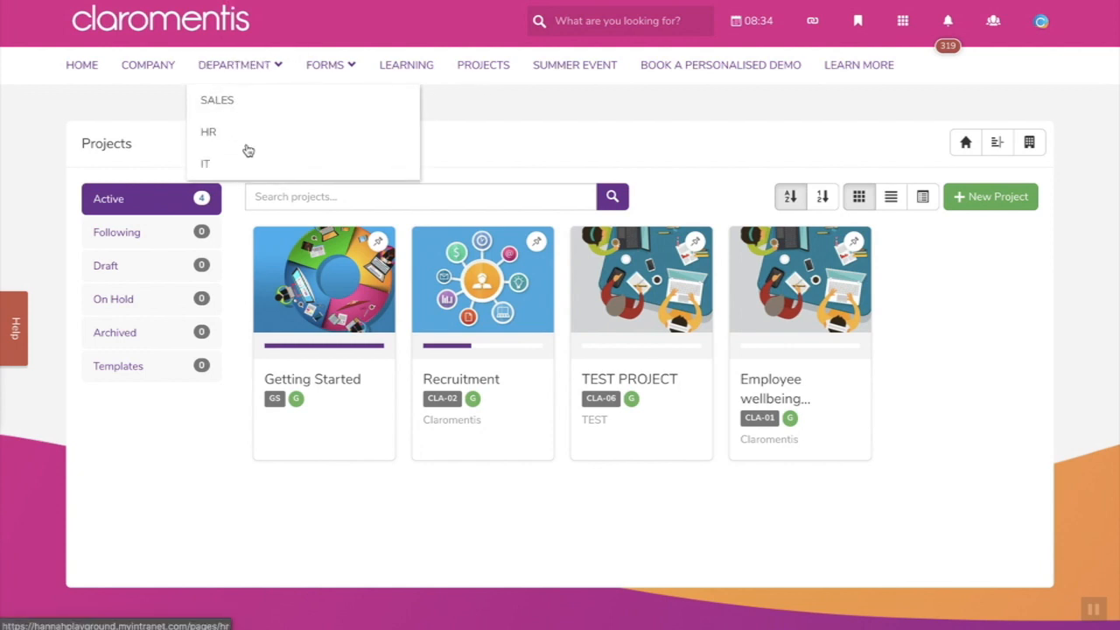
click(257, 108)
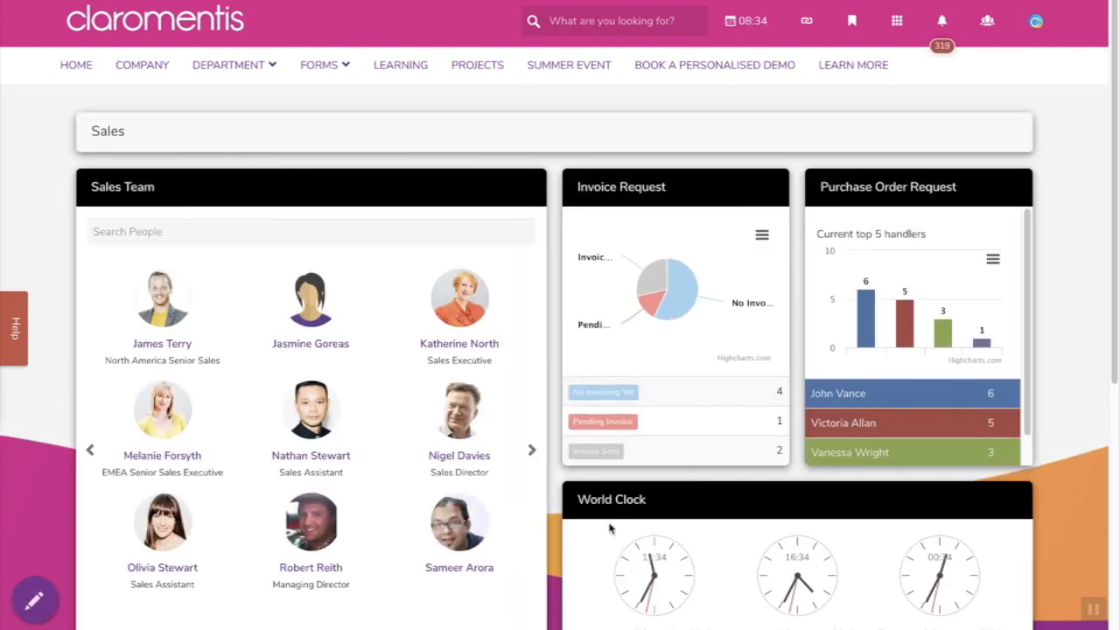
- Open the Pages application and scroll its Sites list from Company down to Site Help
click(896, 20)
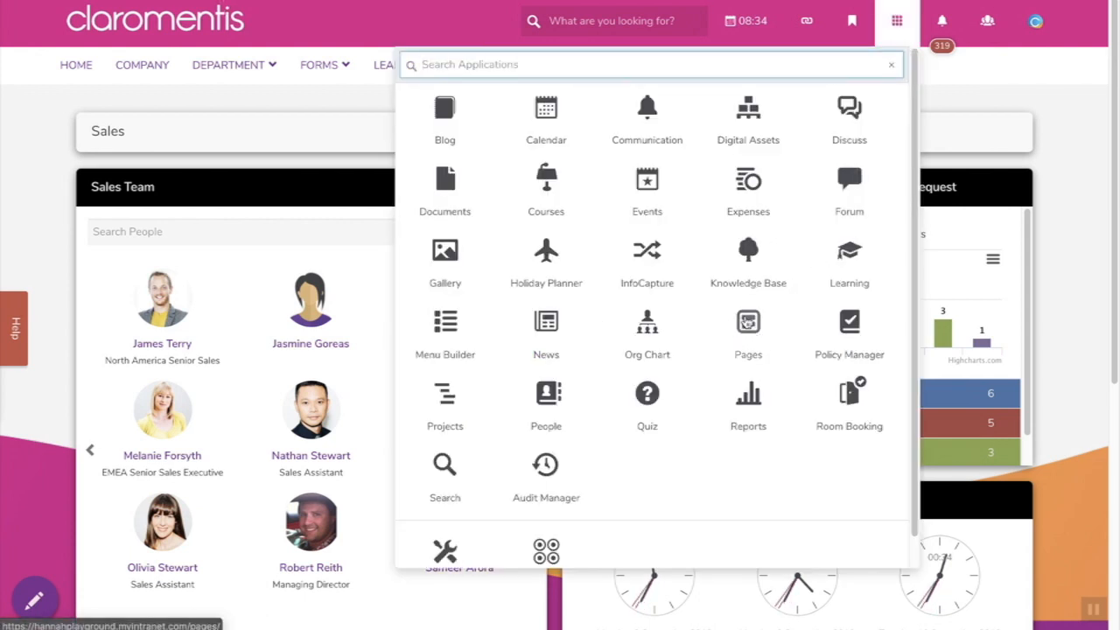
click(748, 323)
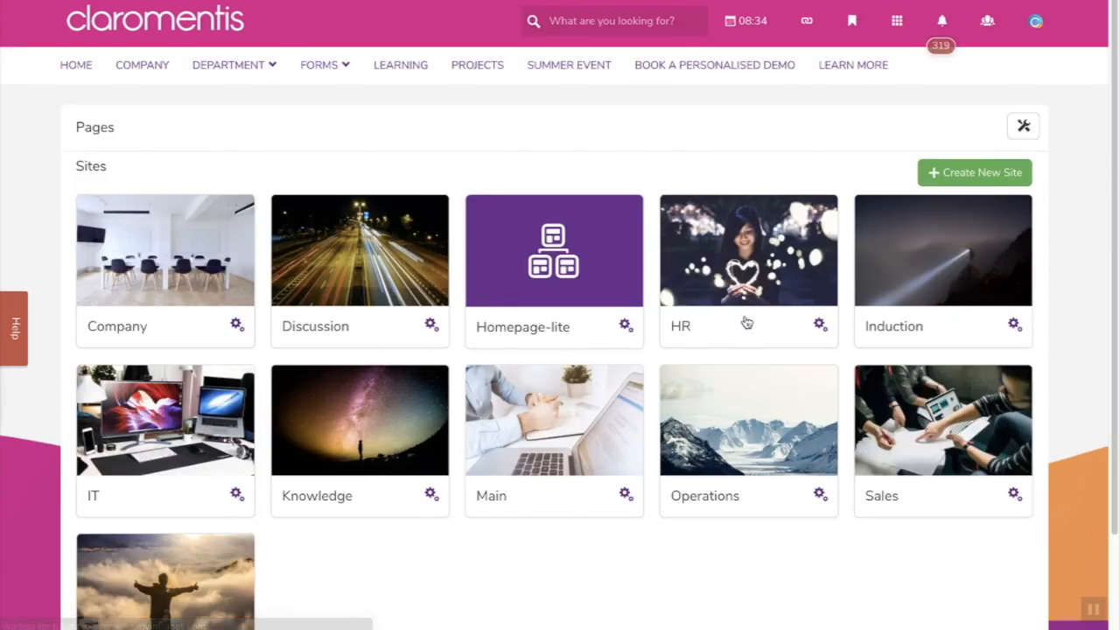
scroll(682, 526, down, 1)
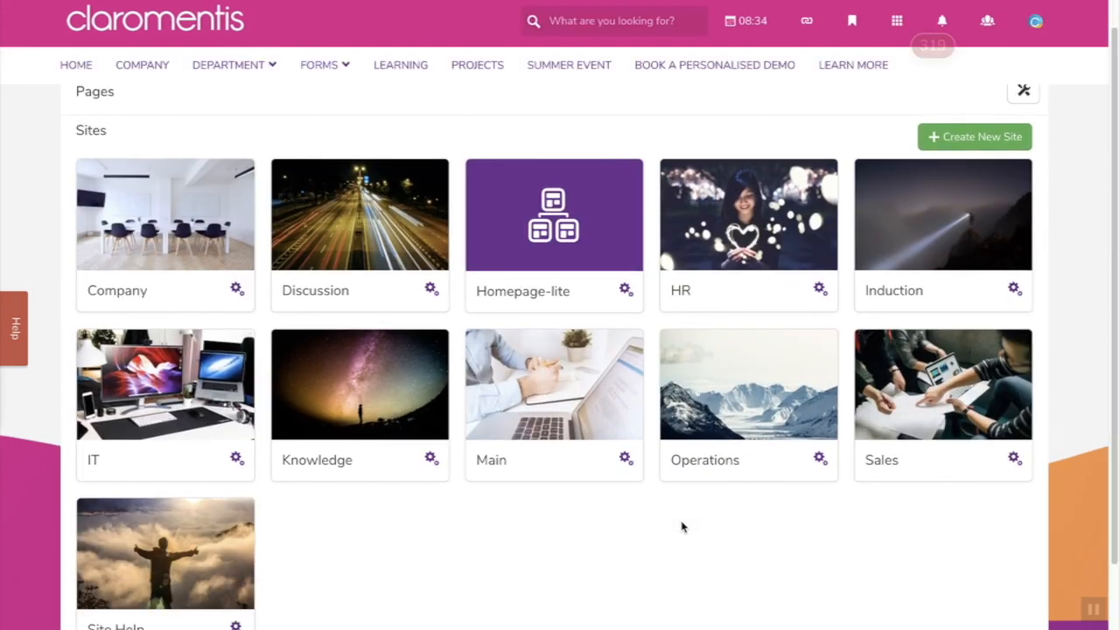
scroll(682, 527, down, 1)
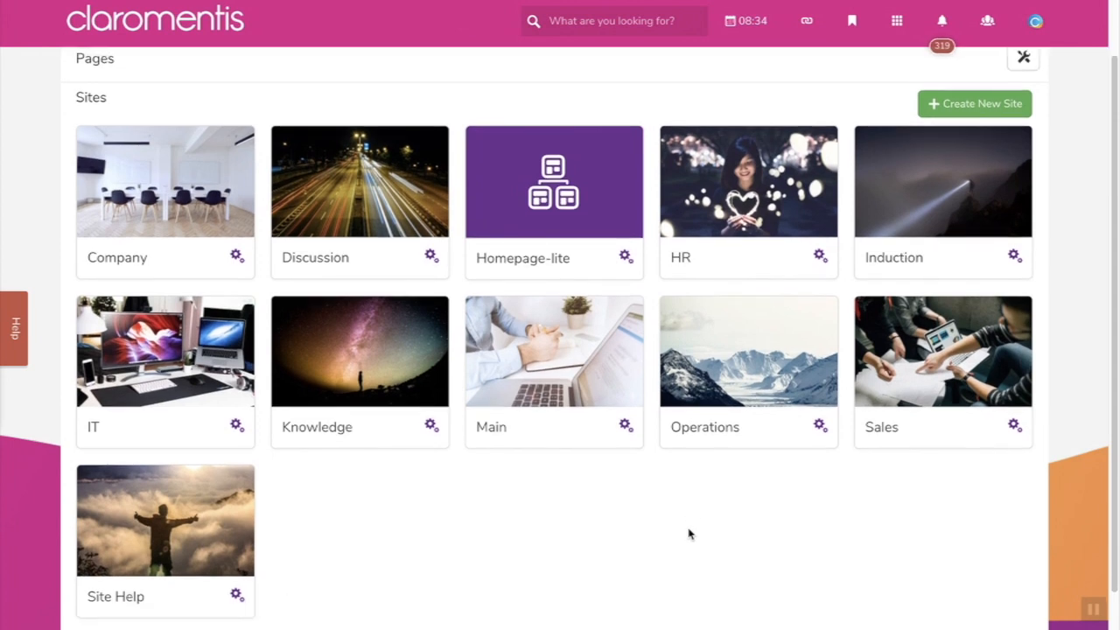
scroll(688, 533, down, 1)
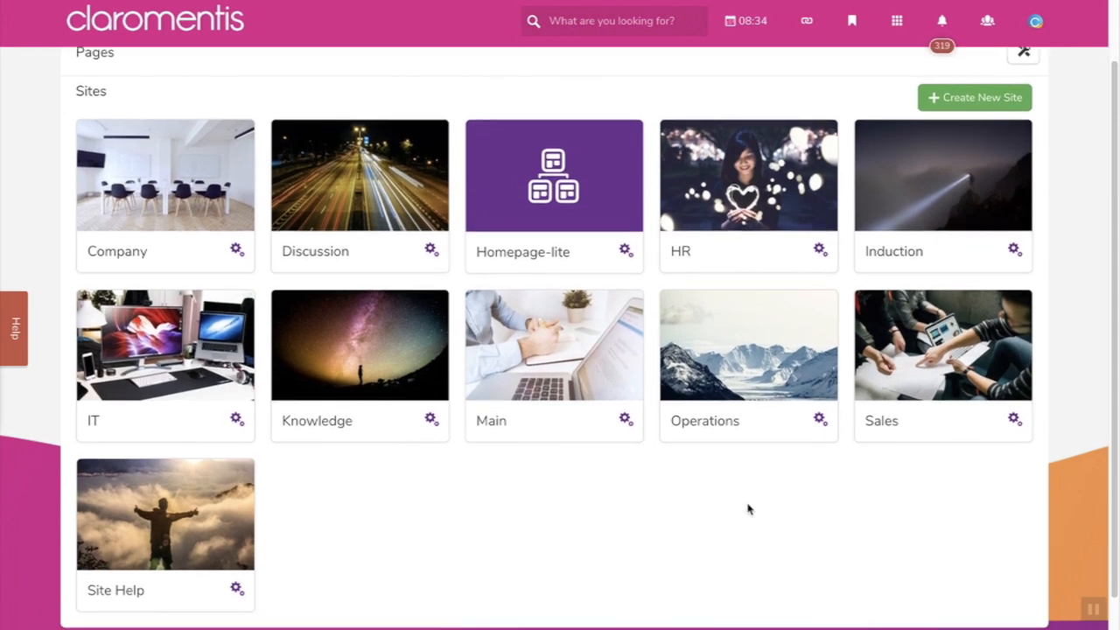
- Check the Sales site's properties for its /pages/sales address, then open the applications list
click(904, 428)
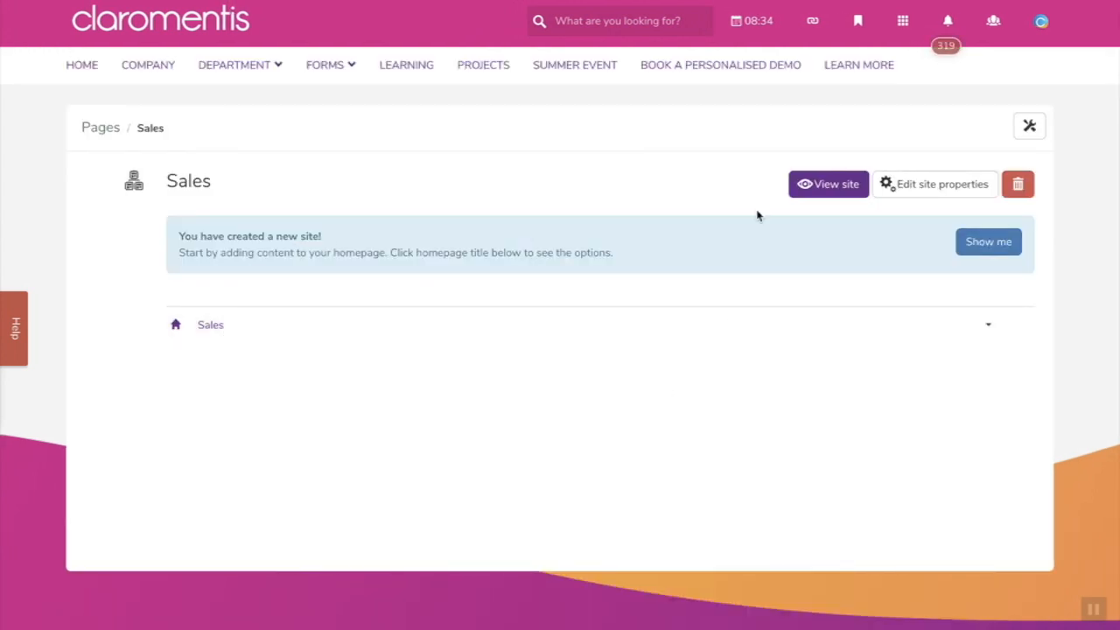
click(924, 189)
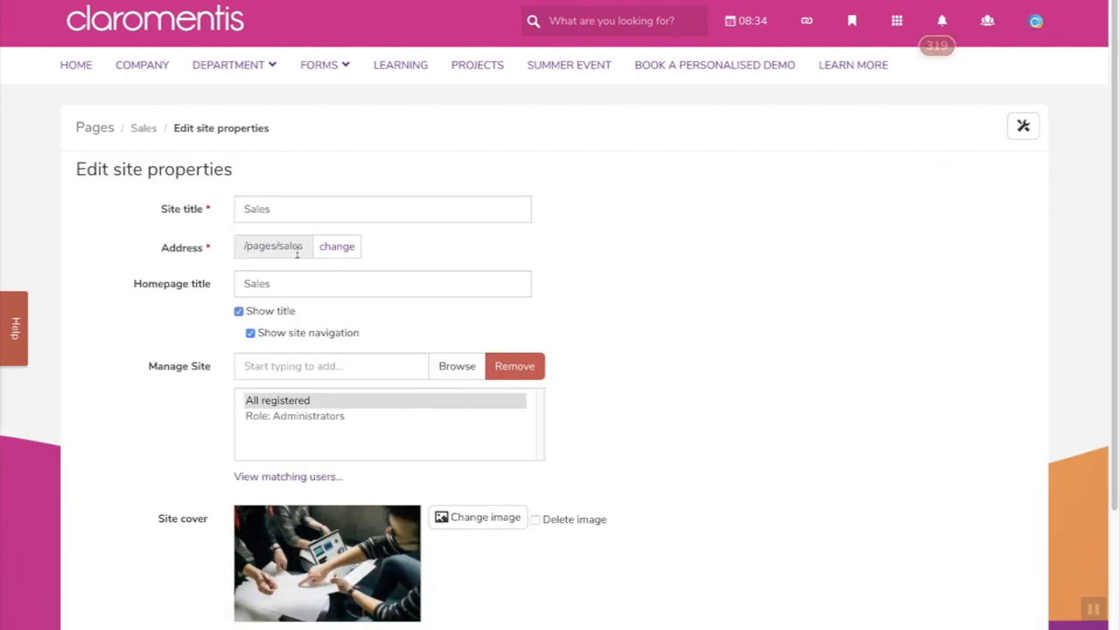
drag(160, 249, 210, 252)
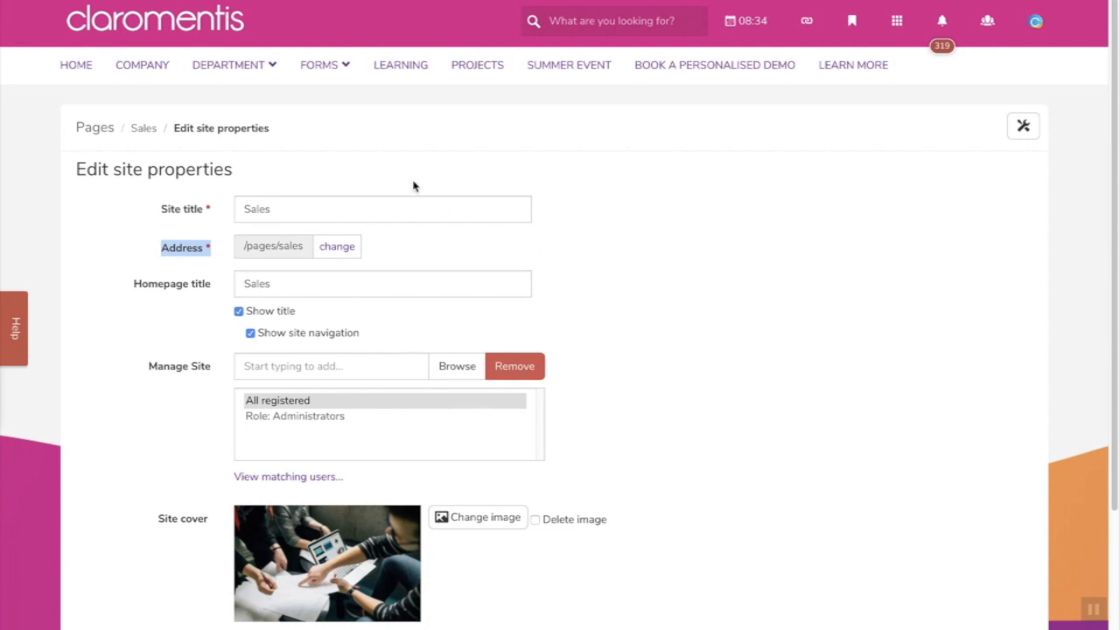
mouse_move(242, 79)
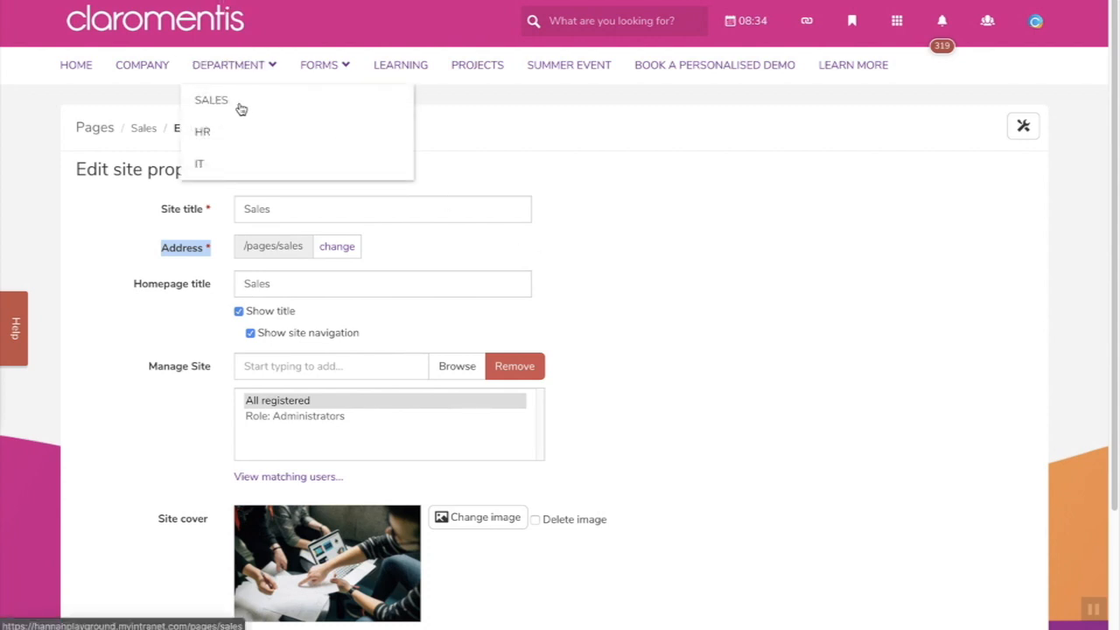
click(895, 24)
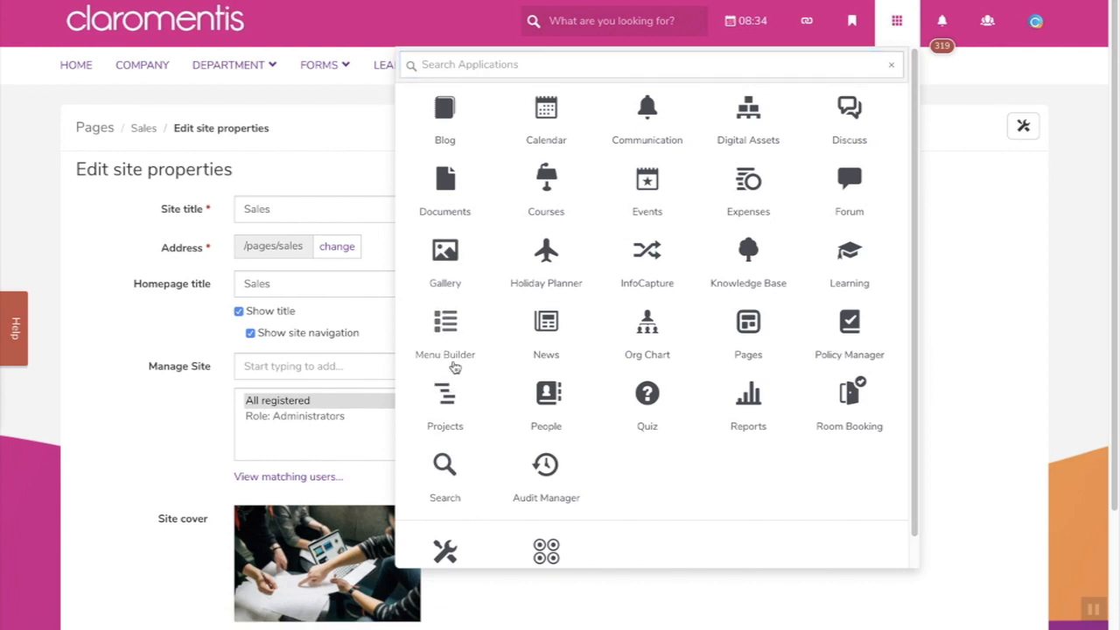
- In Menu Builder's main_menu, verify the Sales item's URL is /pages/sales, then return HOME
click(454, 365)
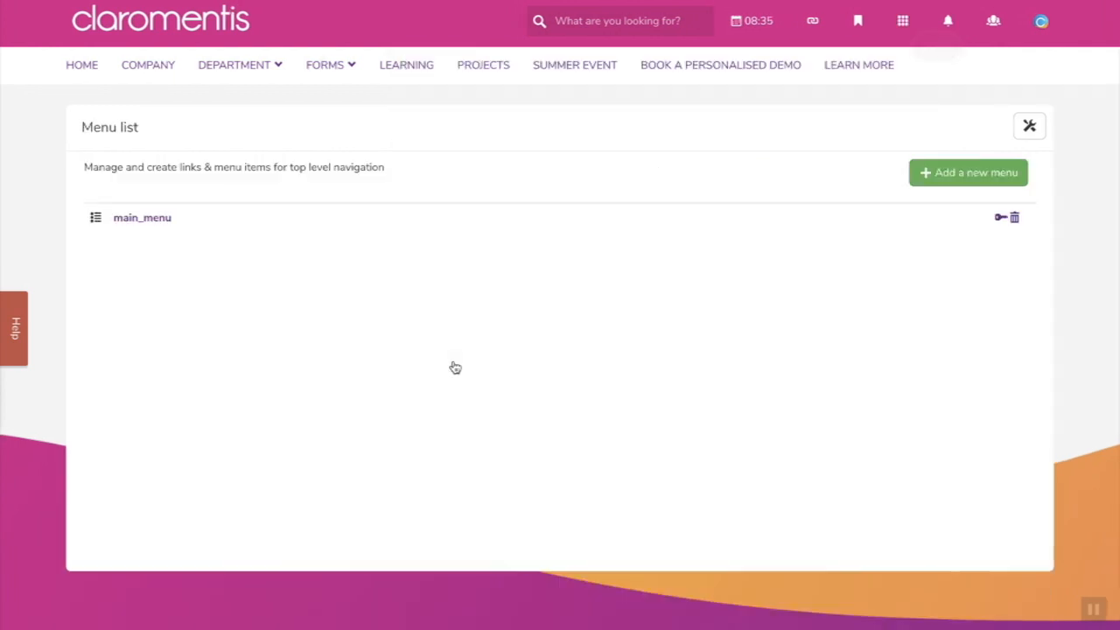
click(148, 227)
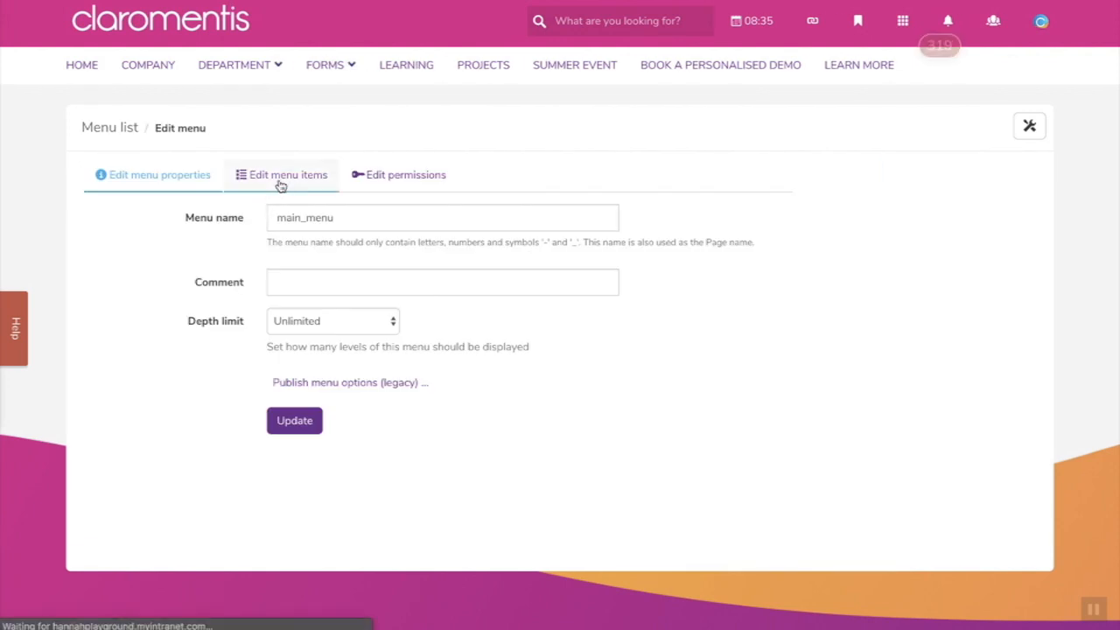
click(279, 182)
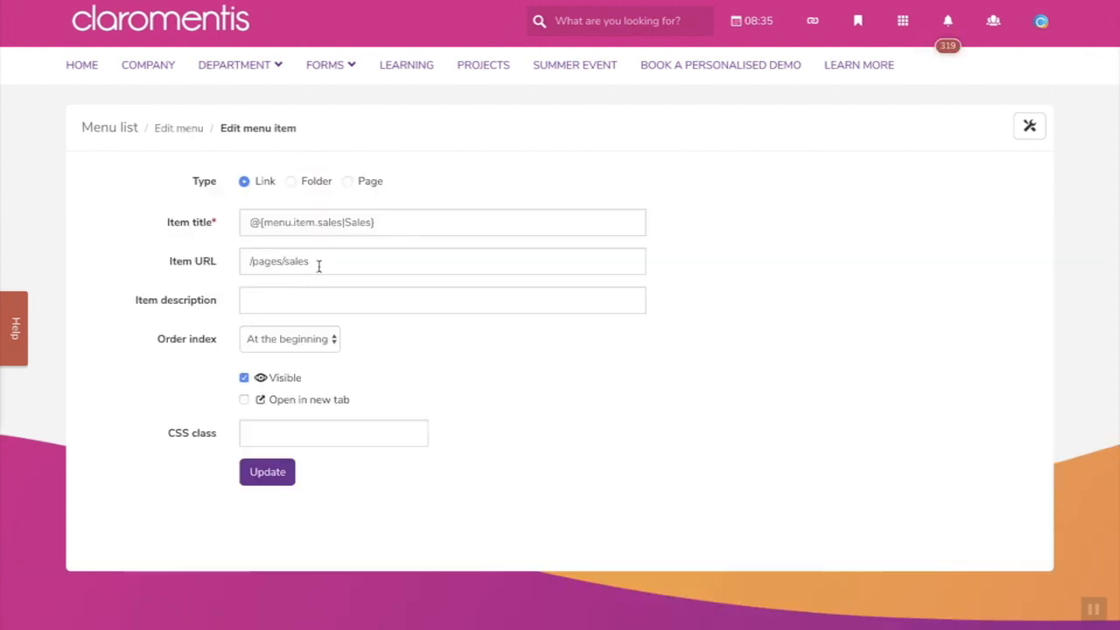
drag(317, 265, 231, 258)
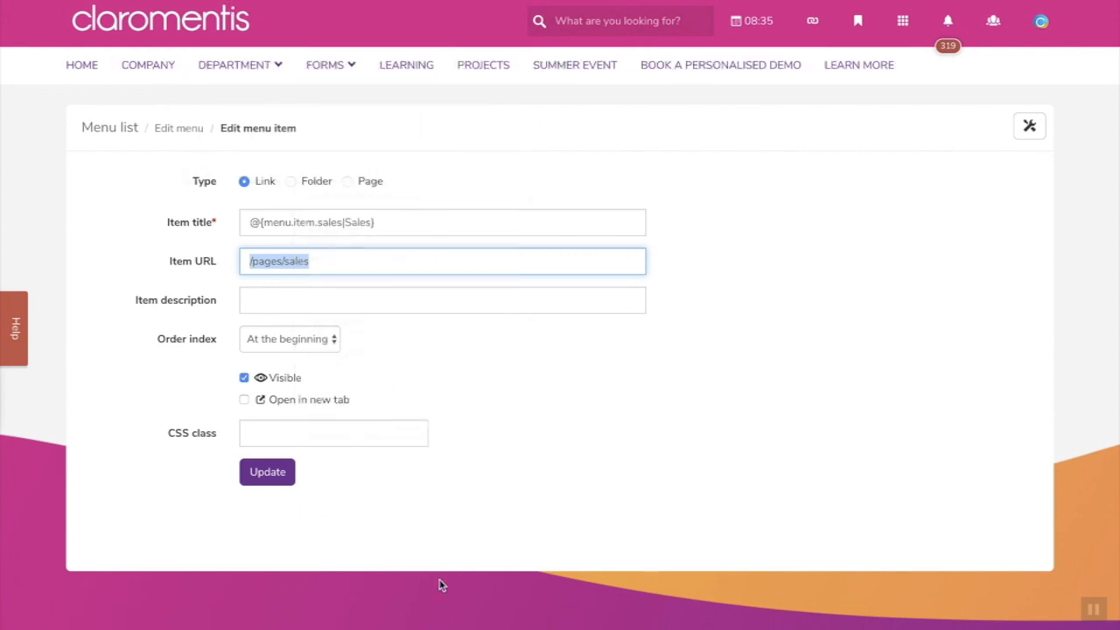
click(77, 65)
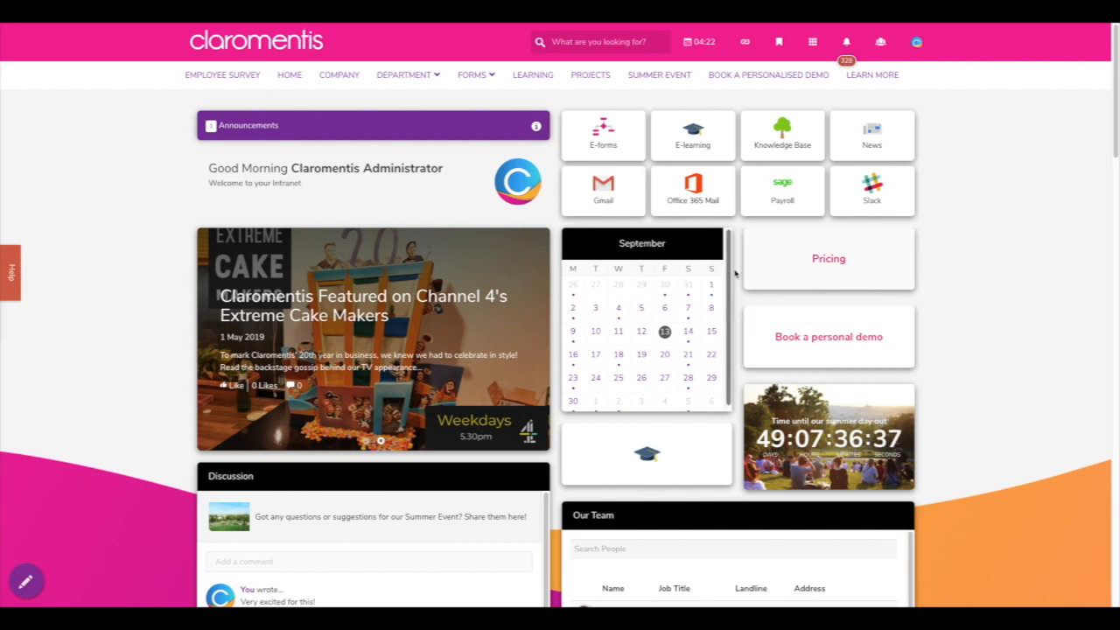
click(812, 41)
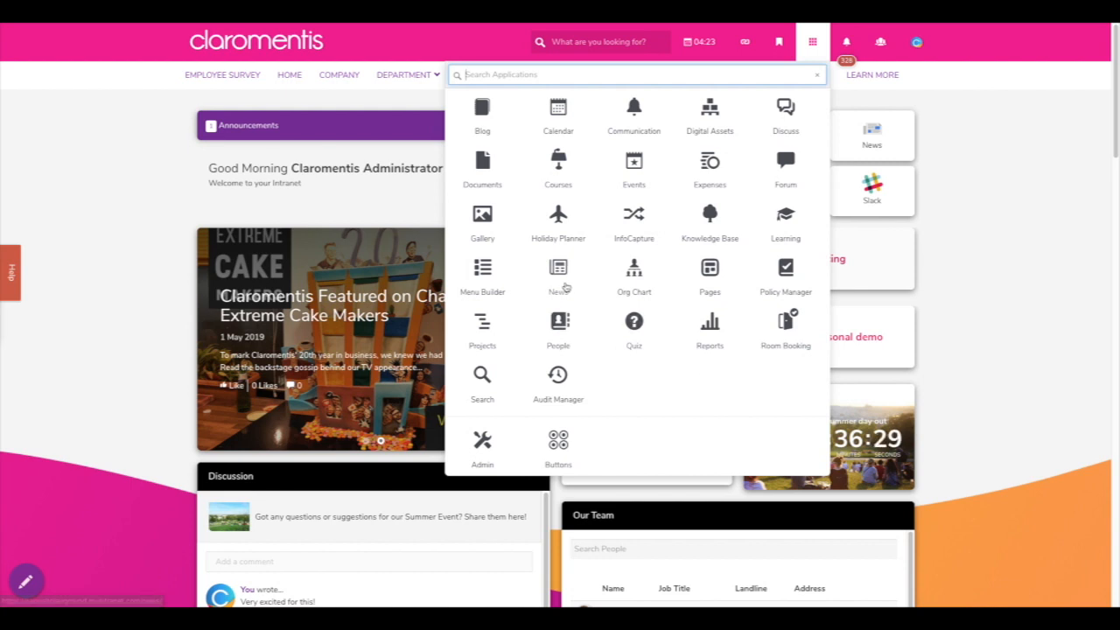
click(94, 322)
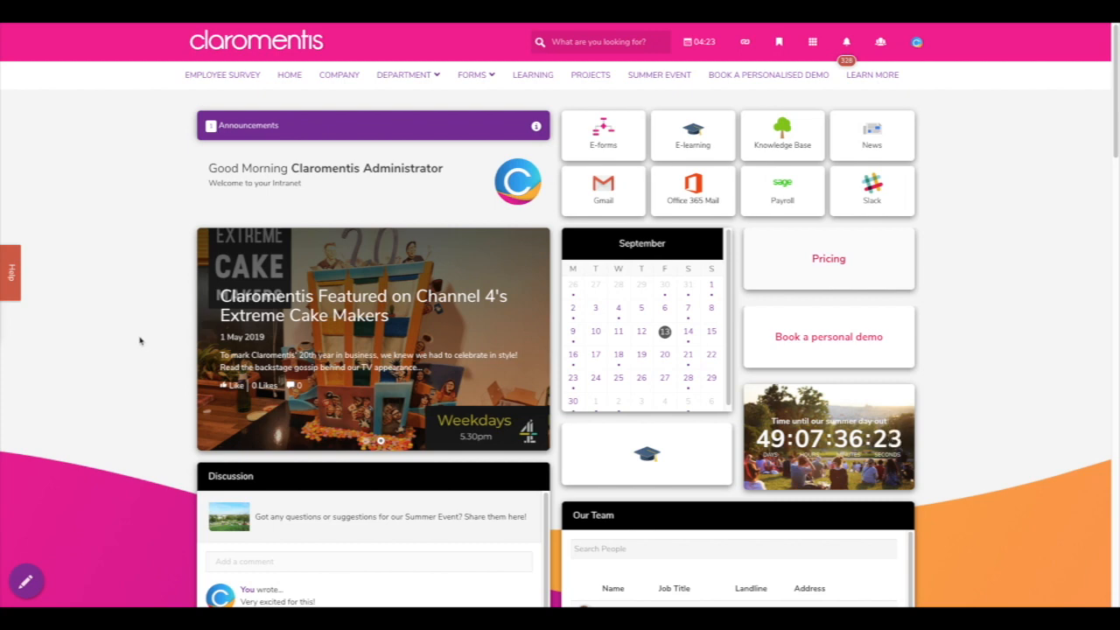
scroll(155, 329, down, 3)
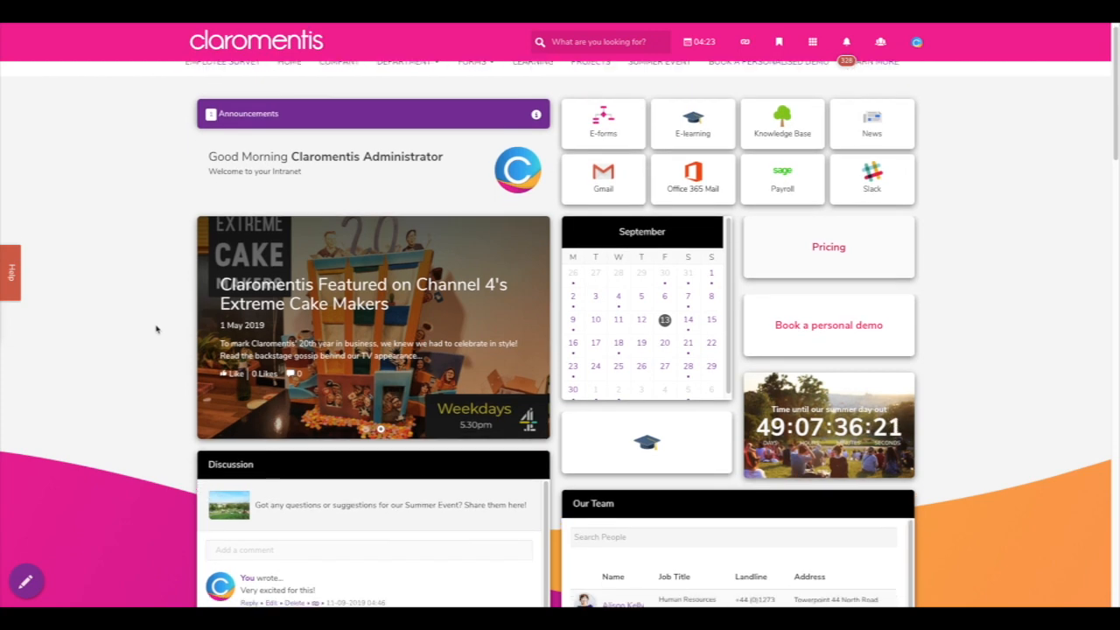
scroll(155, 329, down, 2)
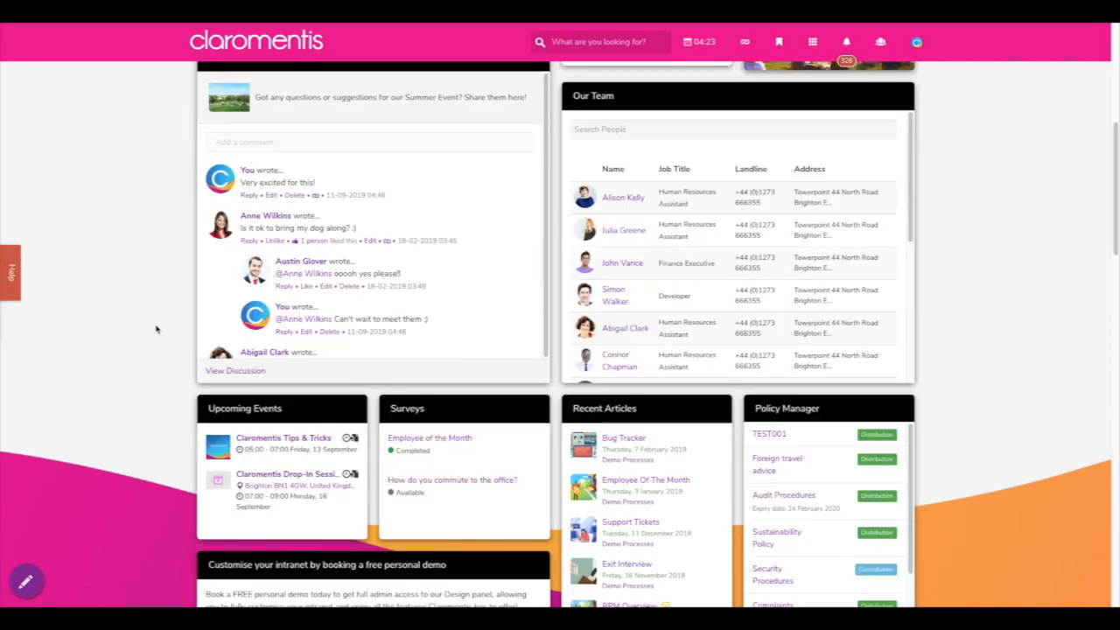
scroll(155, 329, down, 4)
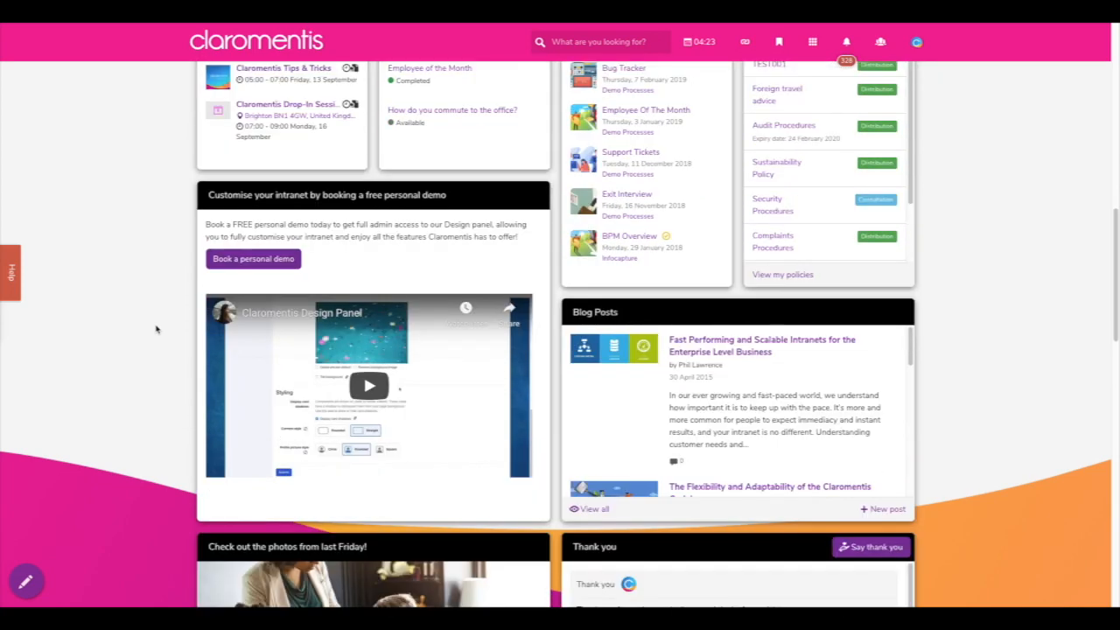
scroll(156, 329, down, 2)
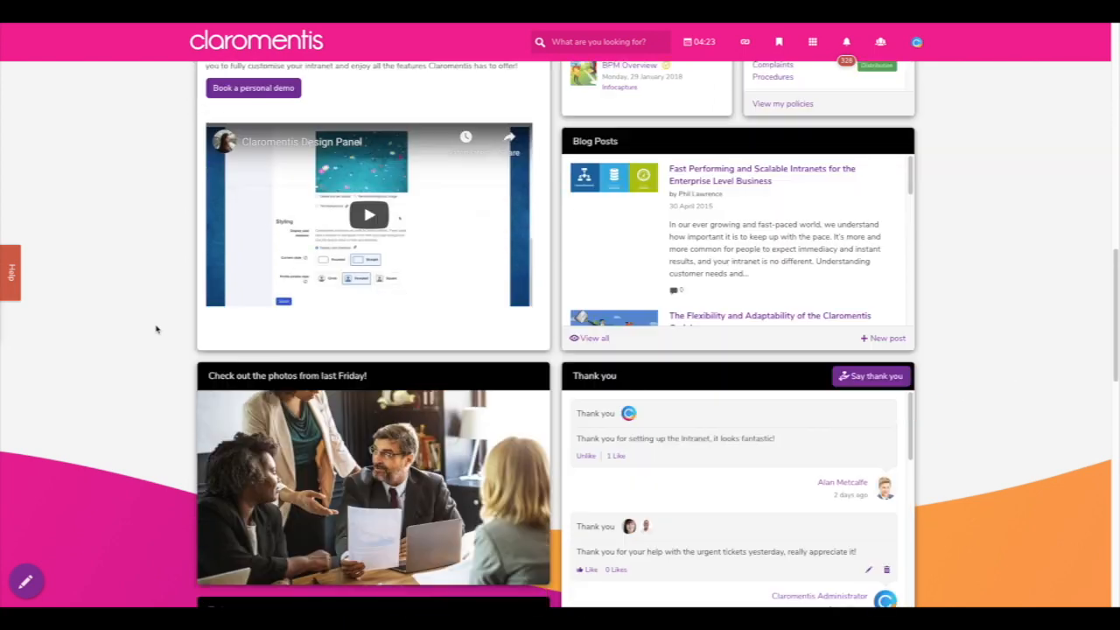
scroll(156, 329, down, 1)
scroll(156, 329, down, 2)
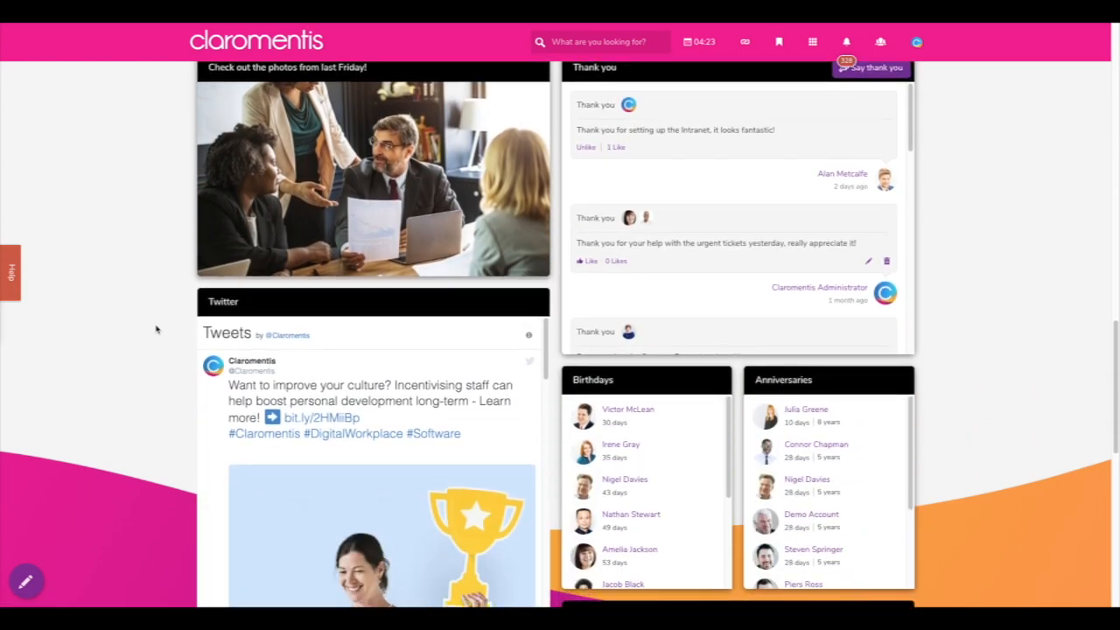
scroll(156, 329, up, 5)
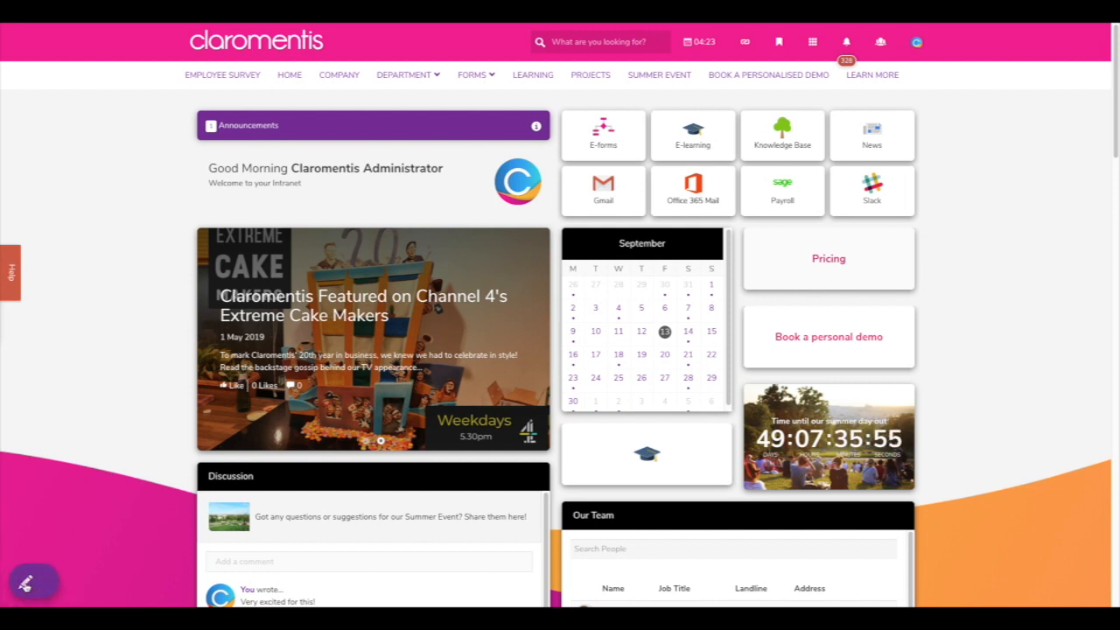
mouse_move(25, 584)
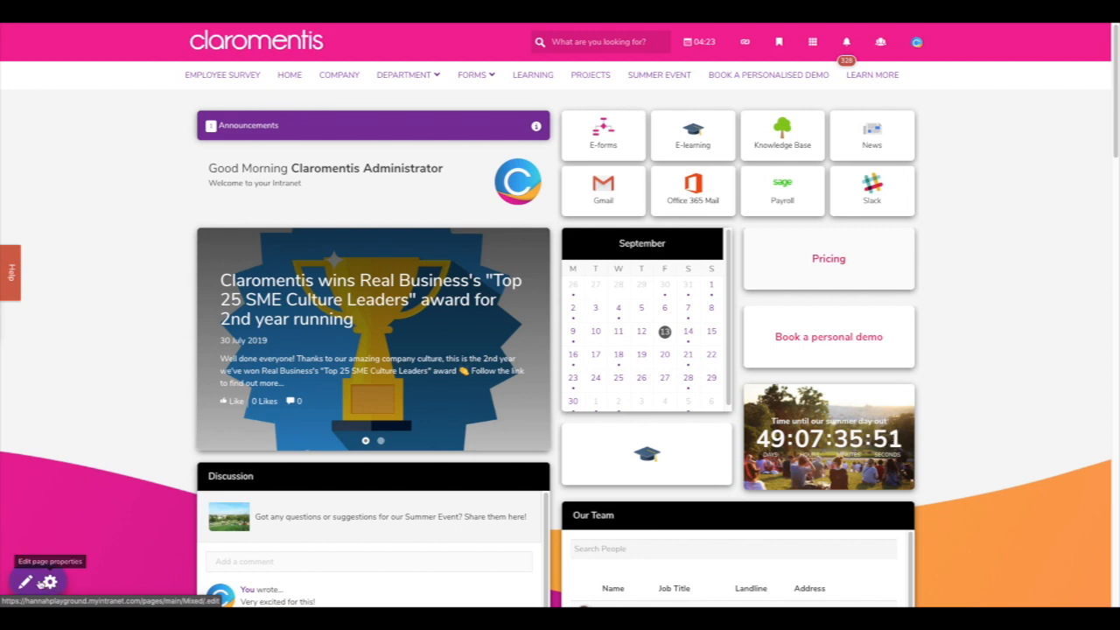
- In edit mode, rearrange the Pricing, News carousel and app shortcut tiles into a full-width shortcut row
click(25, 583)
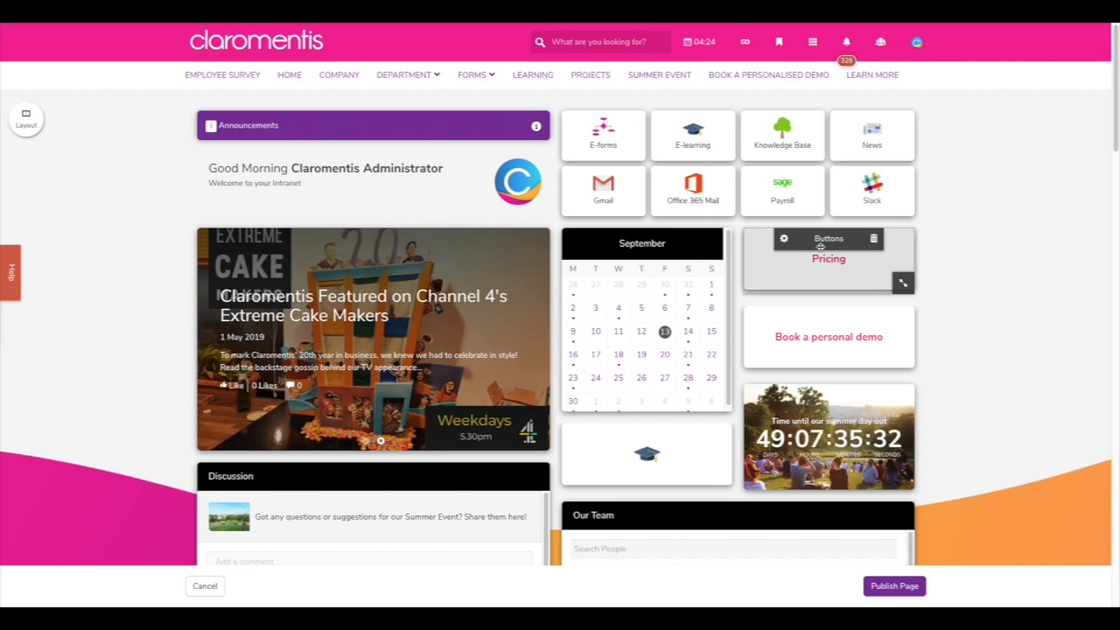
drag(820, 247, 646, 240)
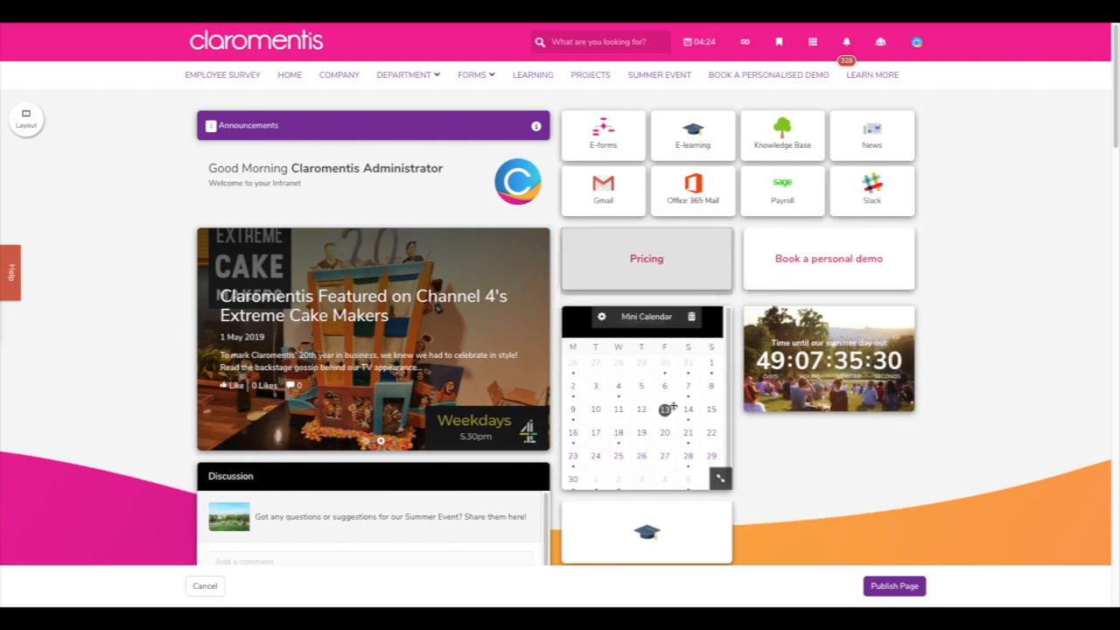
drag(646, 525, 744, 474)
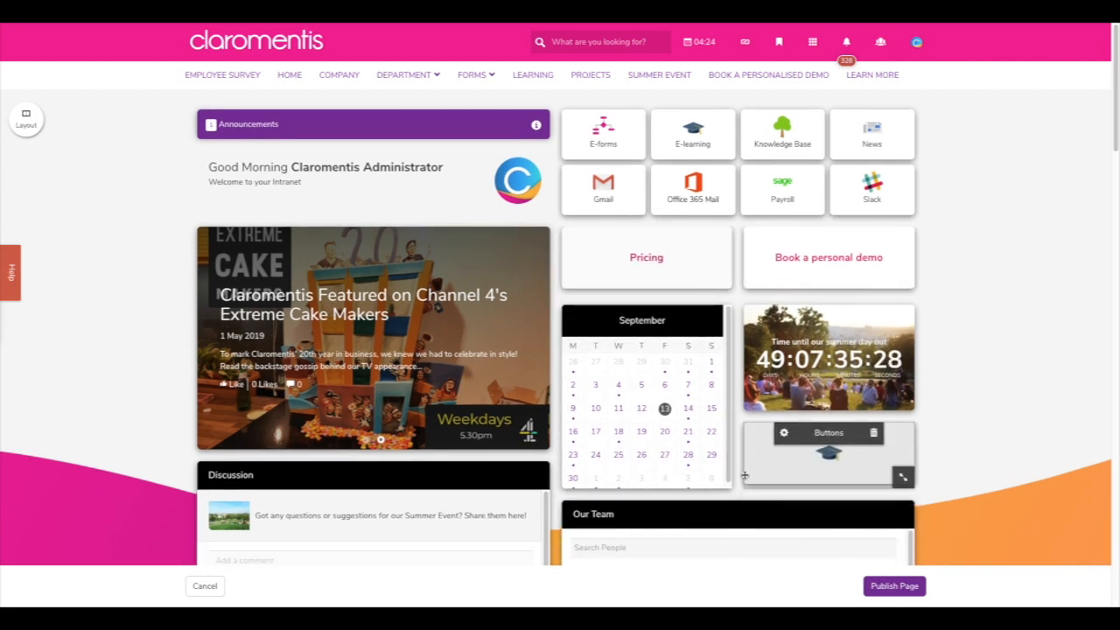
drag(362, 236, 749, 238)
drag(647, 472, 282, 250)
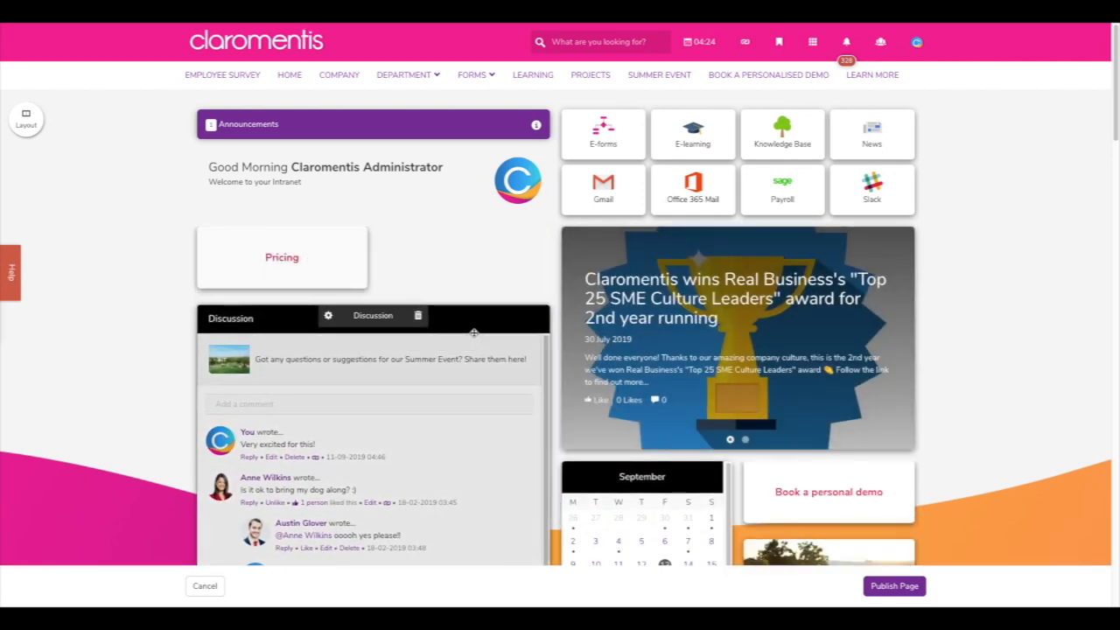
drag(777, 171, 427, 182)
drag(559, 223, 915, 180)
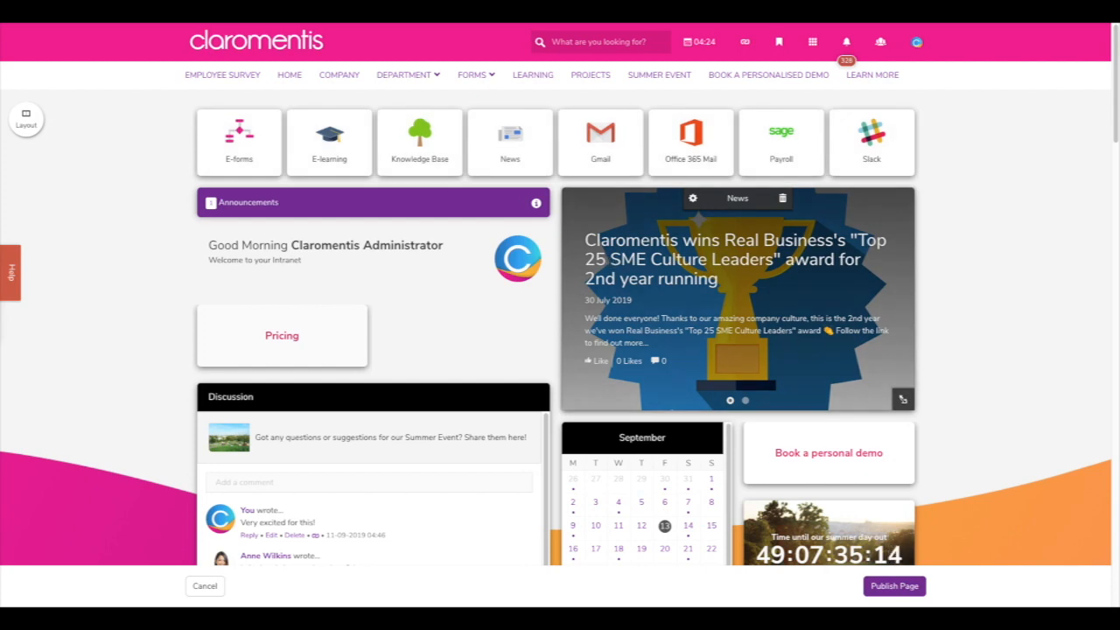
- Shorten the Discussion widget and move Announcements and the greeting to the right column top
scroll(612, 413, down, 3)
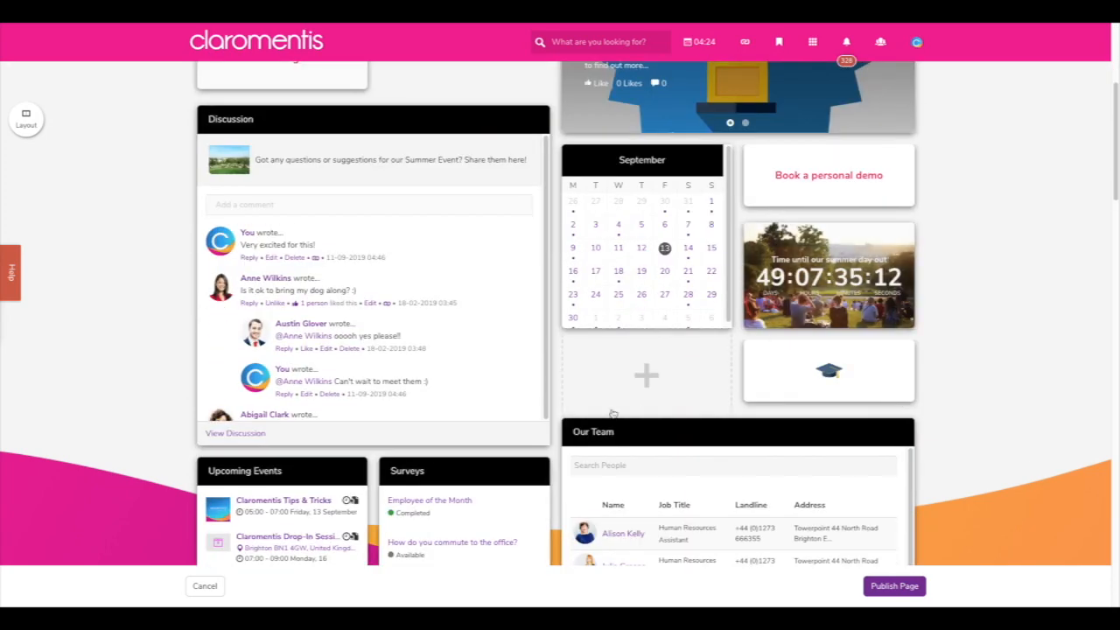
mouse_move(538, 433)
mouse_down()
mouse_move(535, 325)
mouse_move(551, 309)
mouse_move(537, 461)
mouse_move(540, 437)
mouse_move(610, 436)
mouse_move(528, 433)
mouse_up()
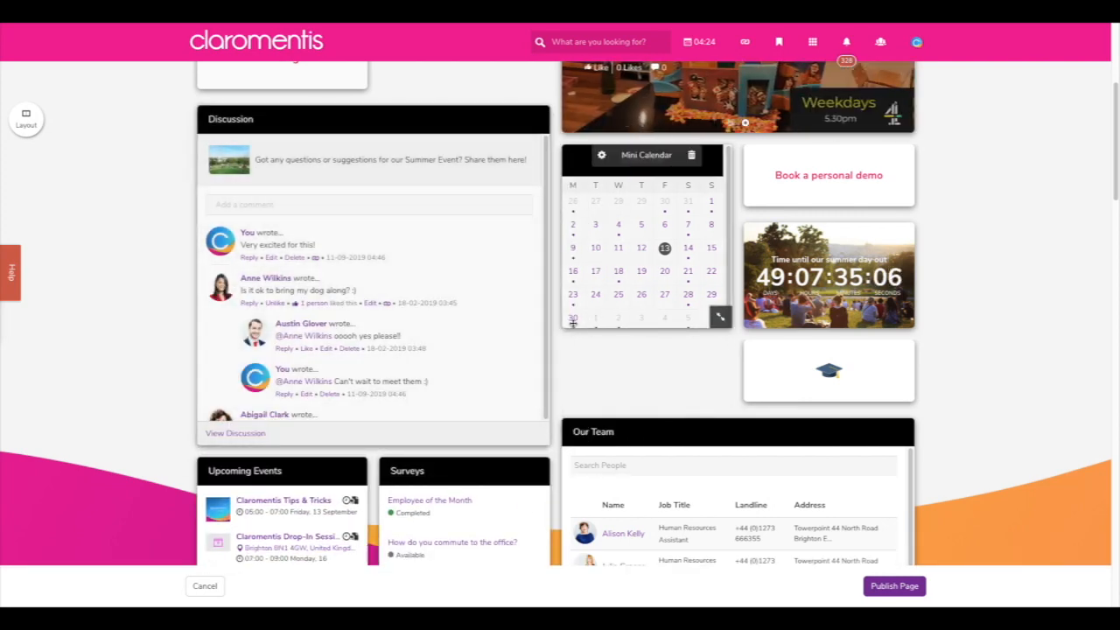
scroll(573, 323, up, 4)
scroll(565, 321, down, 1)
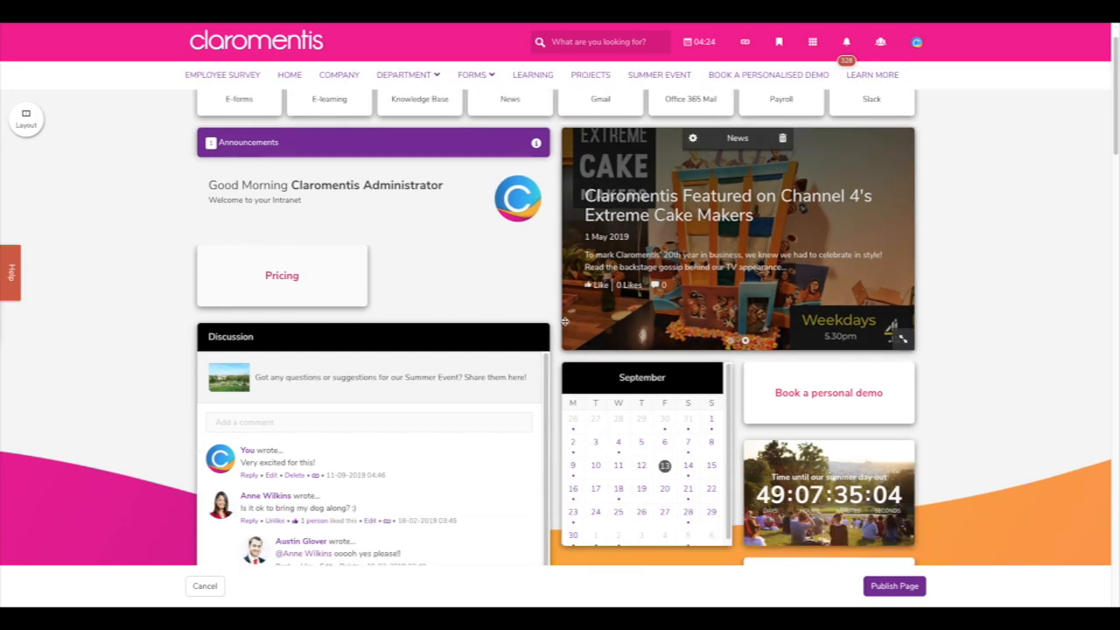
mouse_move(422, 141)
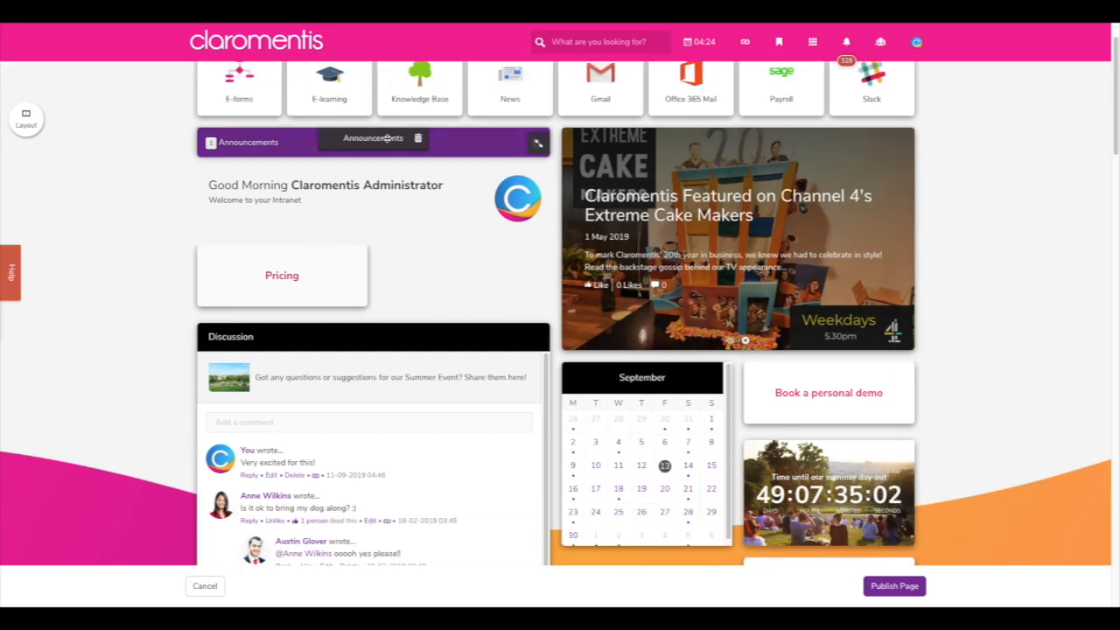
drag(389, 140, 752, 147)
drag(384, 151, 725, 179)
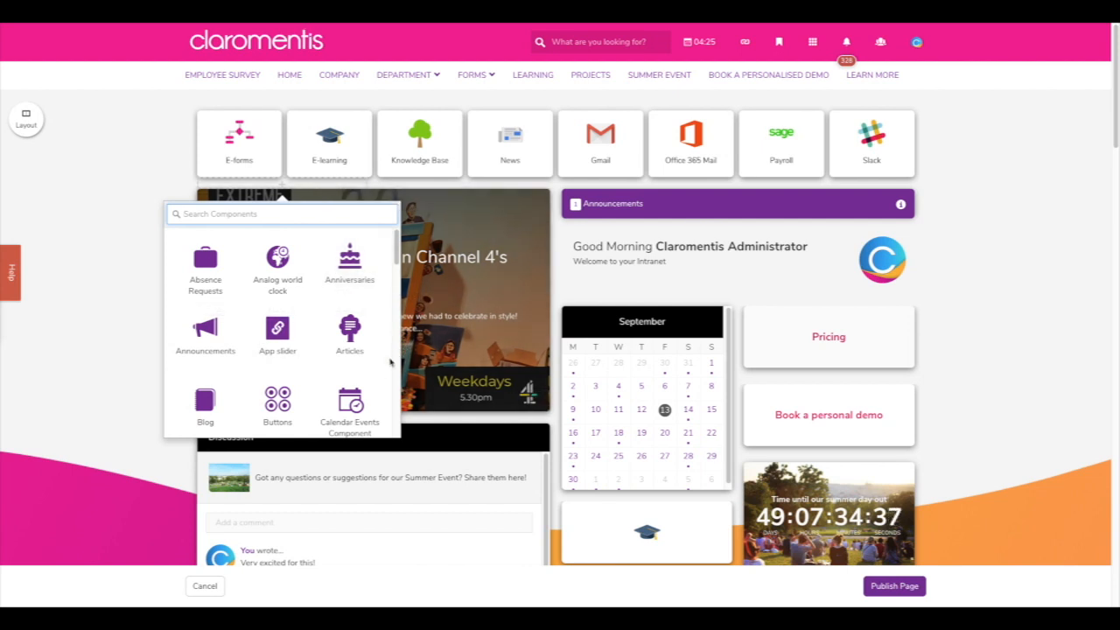
scroll(375, 370, down, 3)
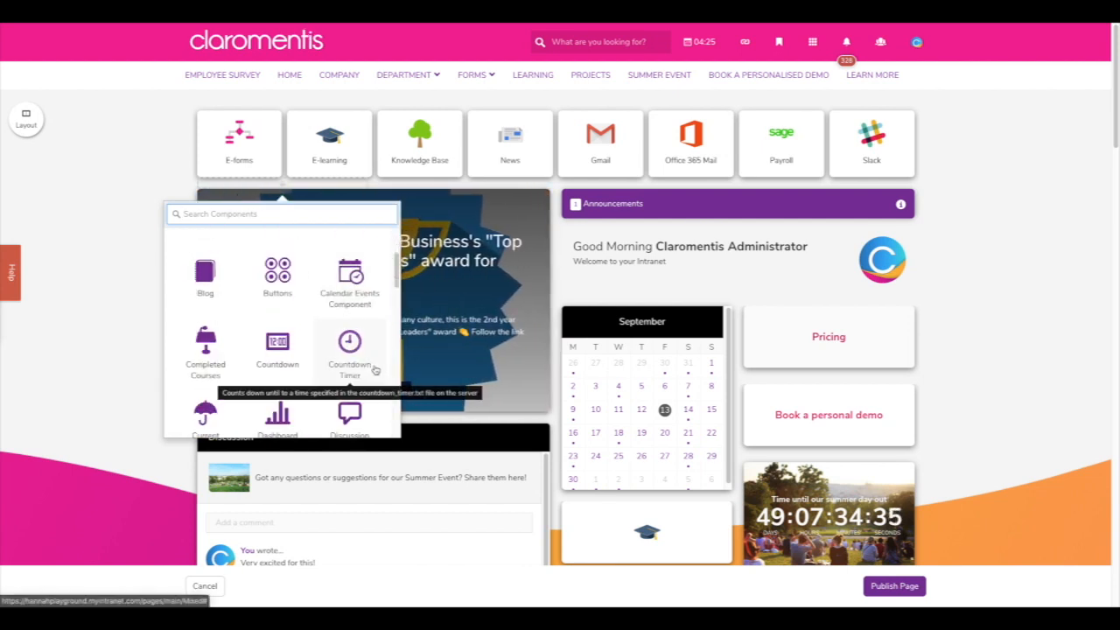
scroll(375, 370, down, 4)
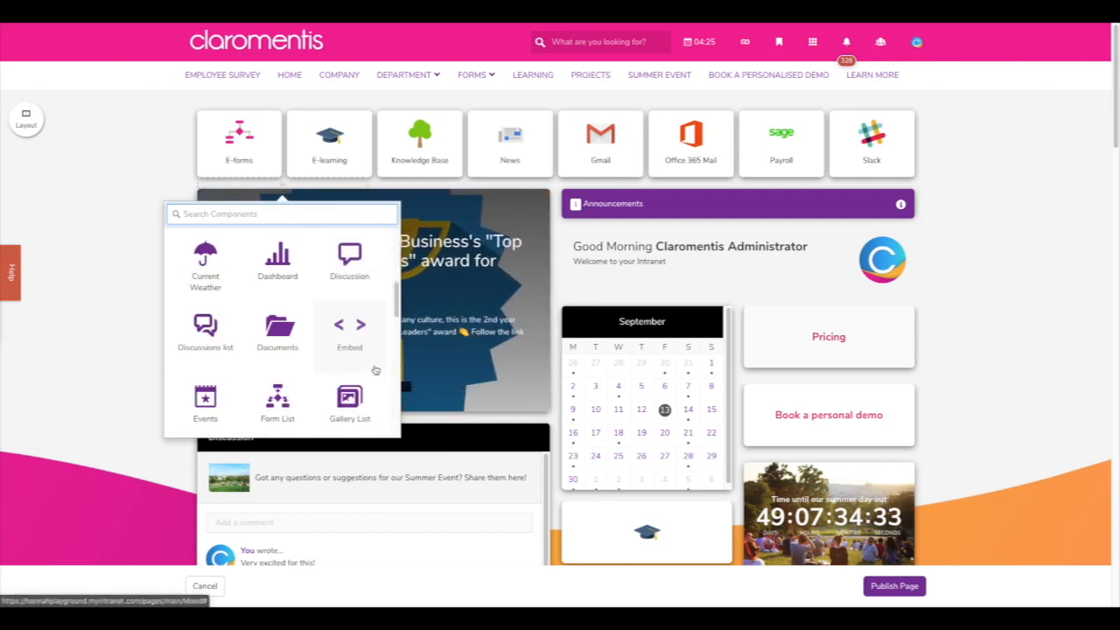
scroll(375, 370, down, 5)
scroll(374, 370, down, 1)
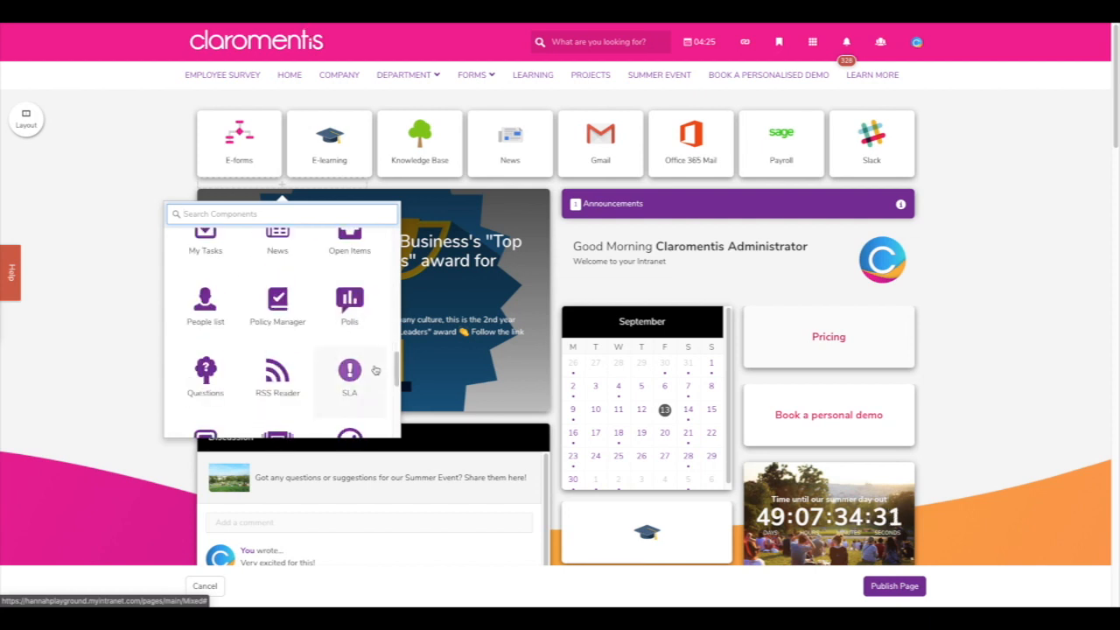
scroll(375, 370, down, 4)
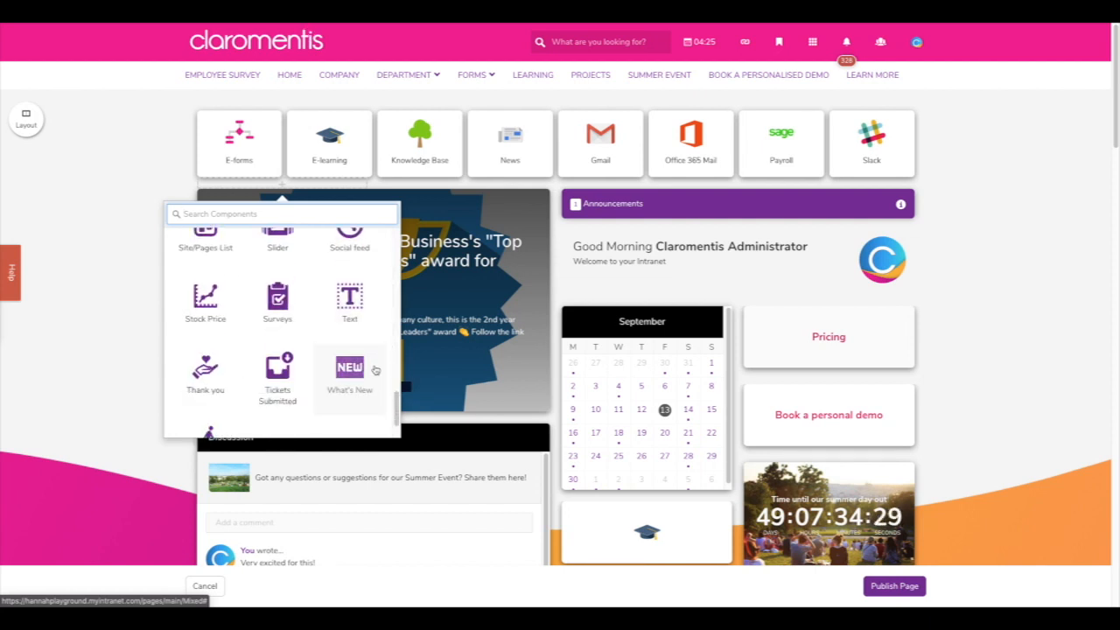
scroll(374, 370, down, 1)
scroll(374, 370, up, 1)
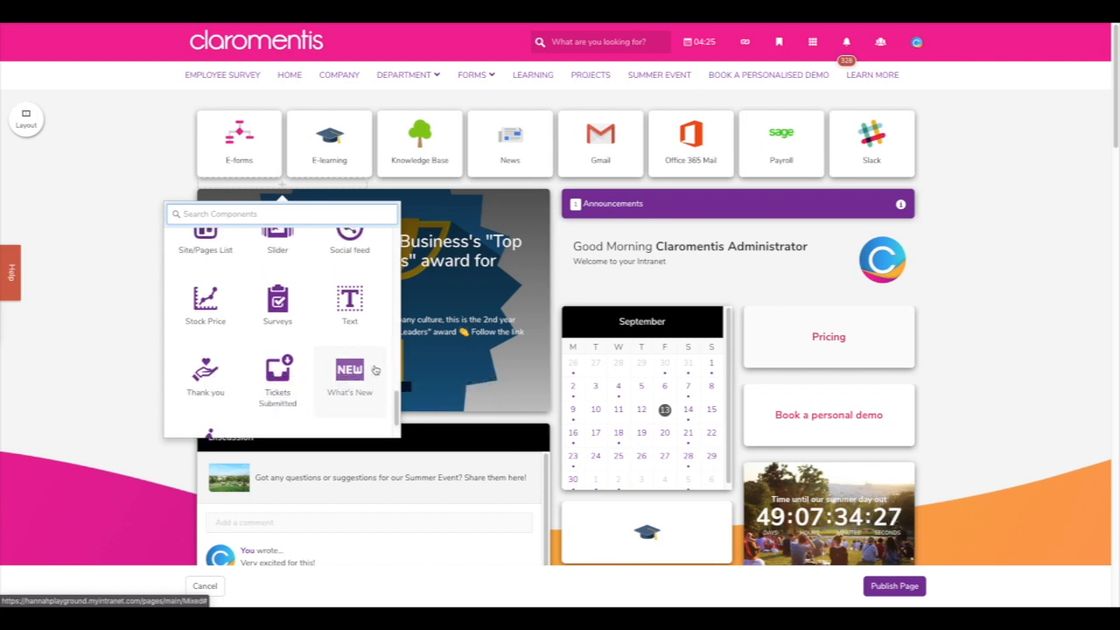
scroll(387, 351, up, 4)
scroll(386, 352, up, 10)
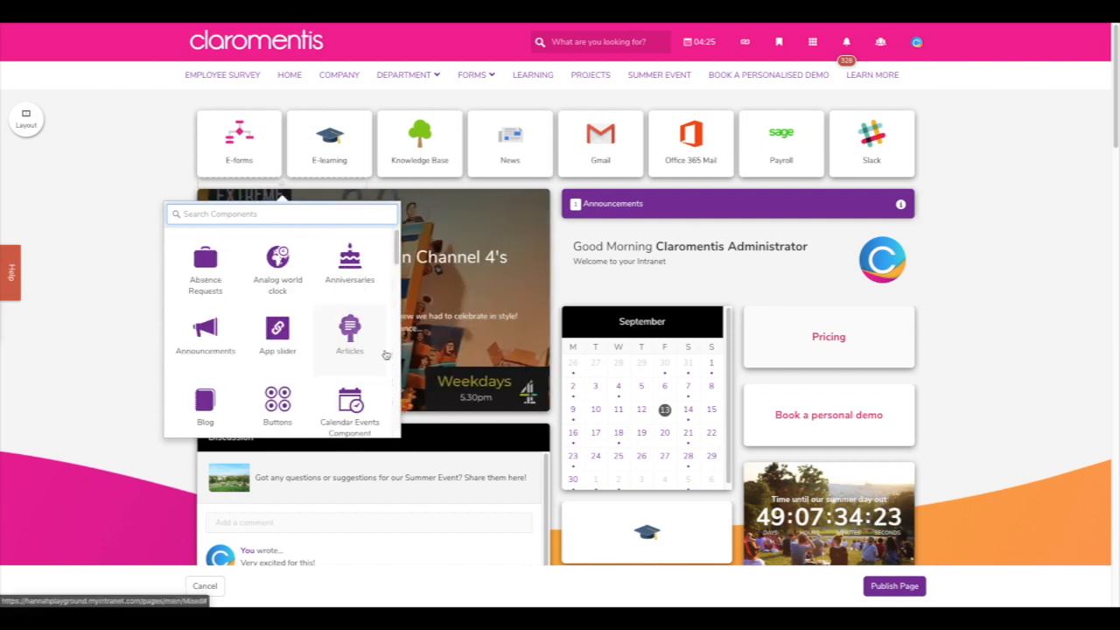
- Add a Buttons tile above the news slider
click(291, 401)
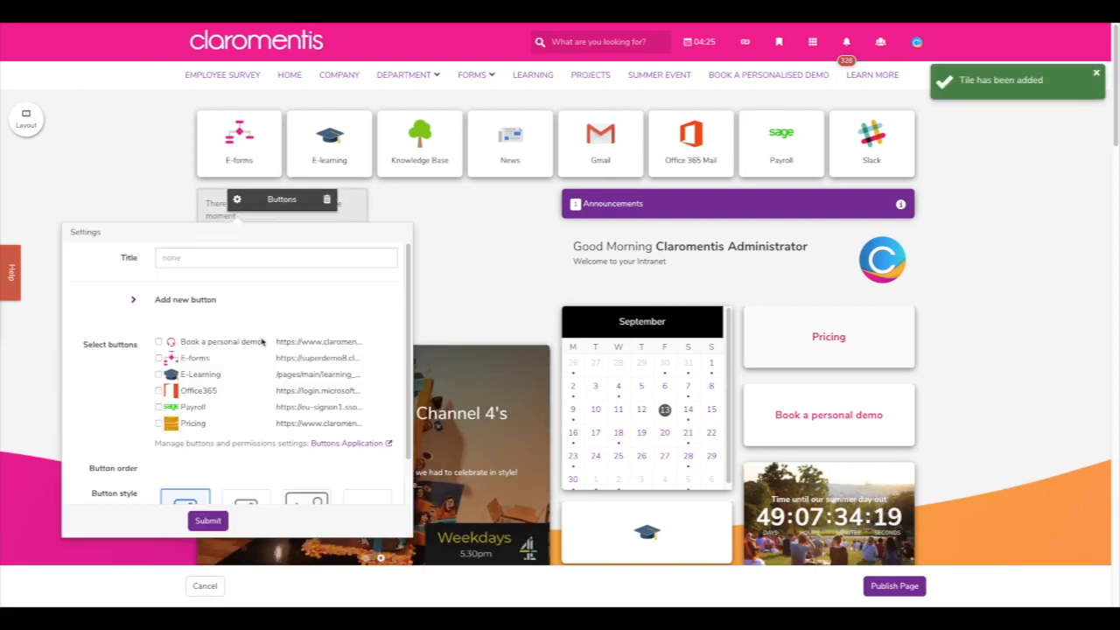
scroll(271, 293, down, 2)
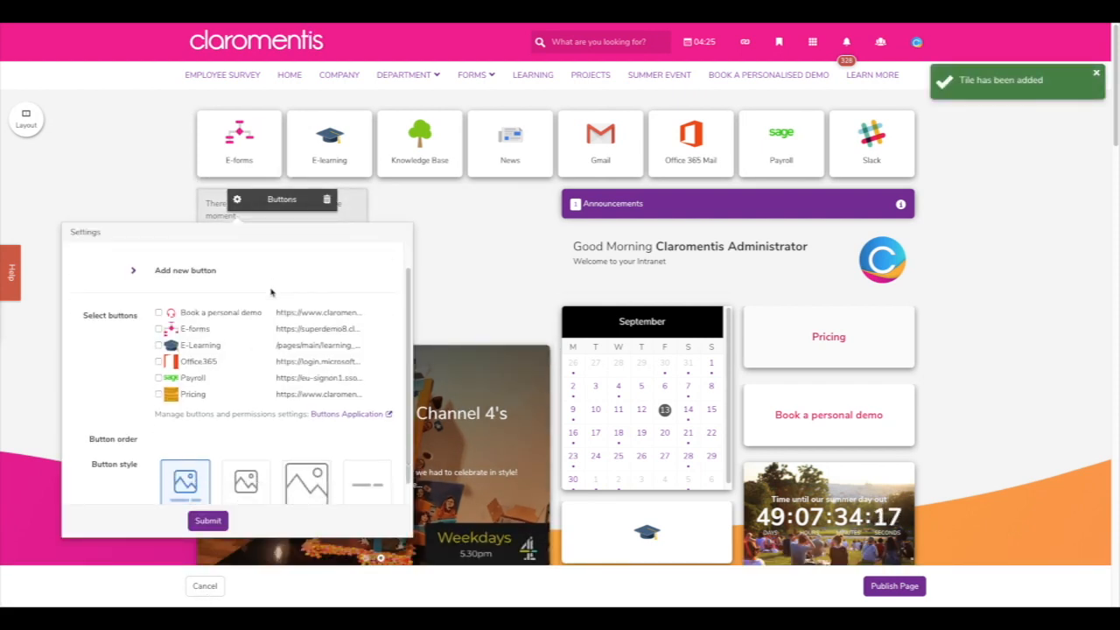
scroll(271, 293, up, 1)
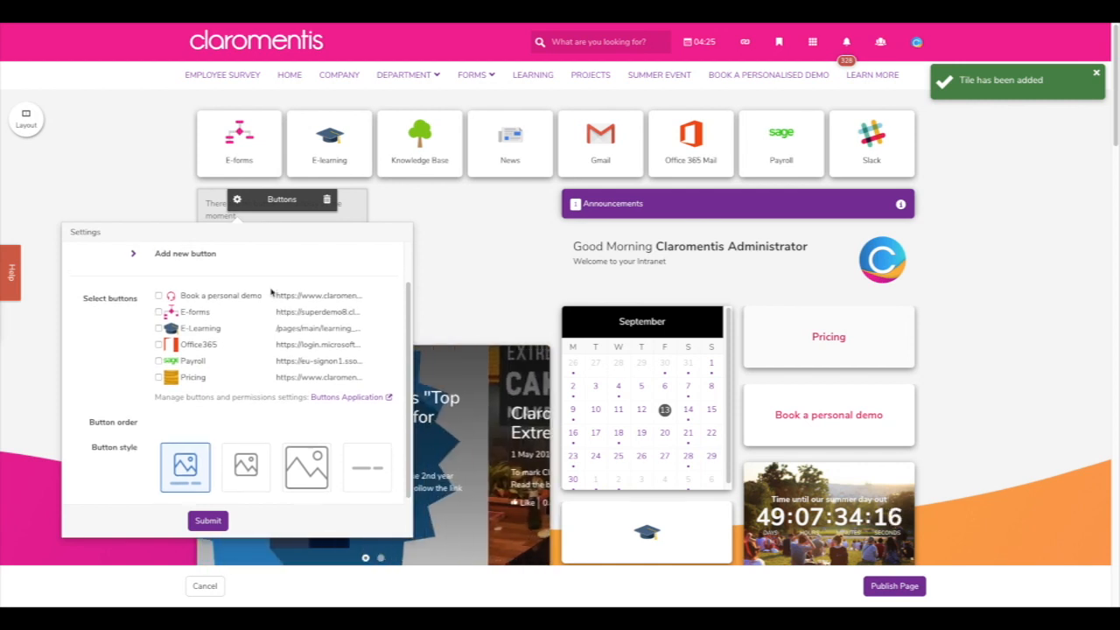
scroll(271, 293, up, 1)
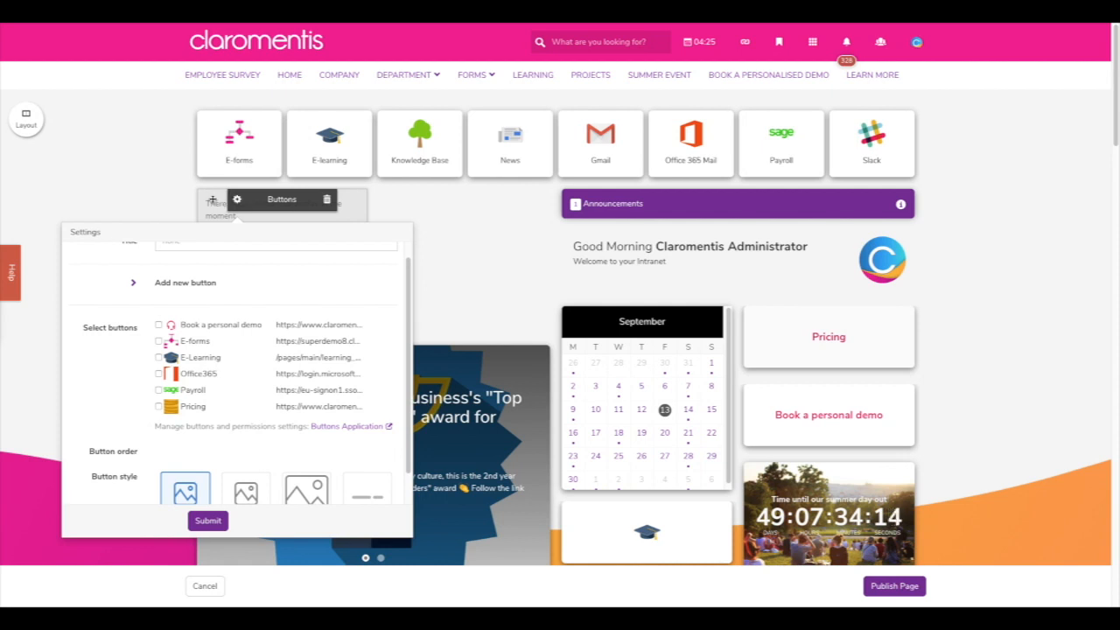
- Close the Buttons tile's settings and request its removal
click(236, 200)
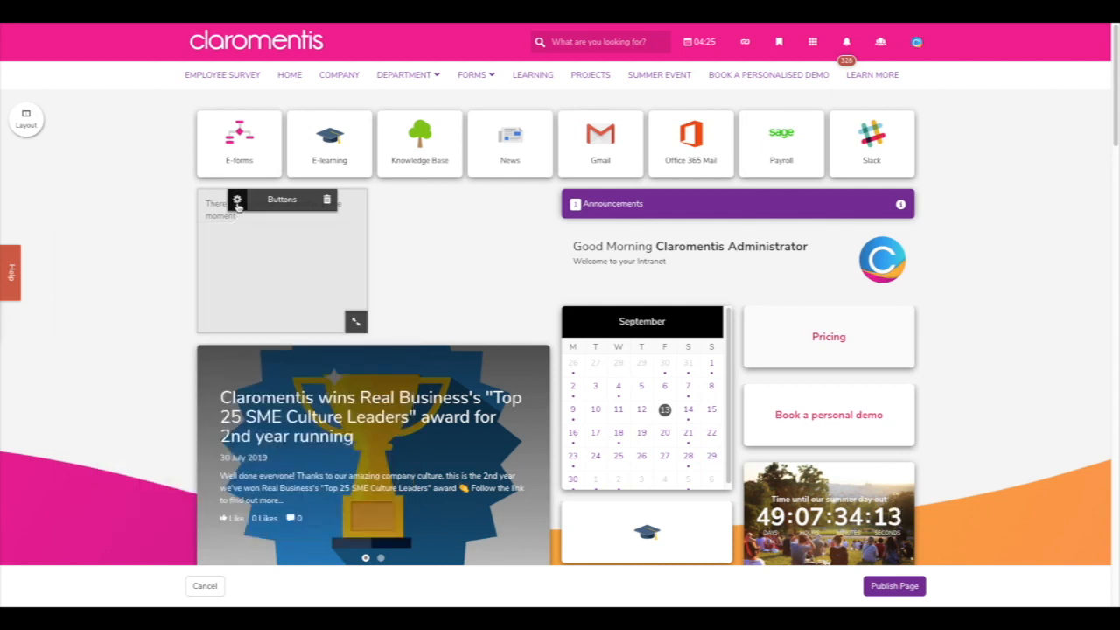
click(327, 202)
click(457, 233)
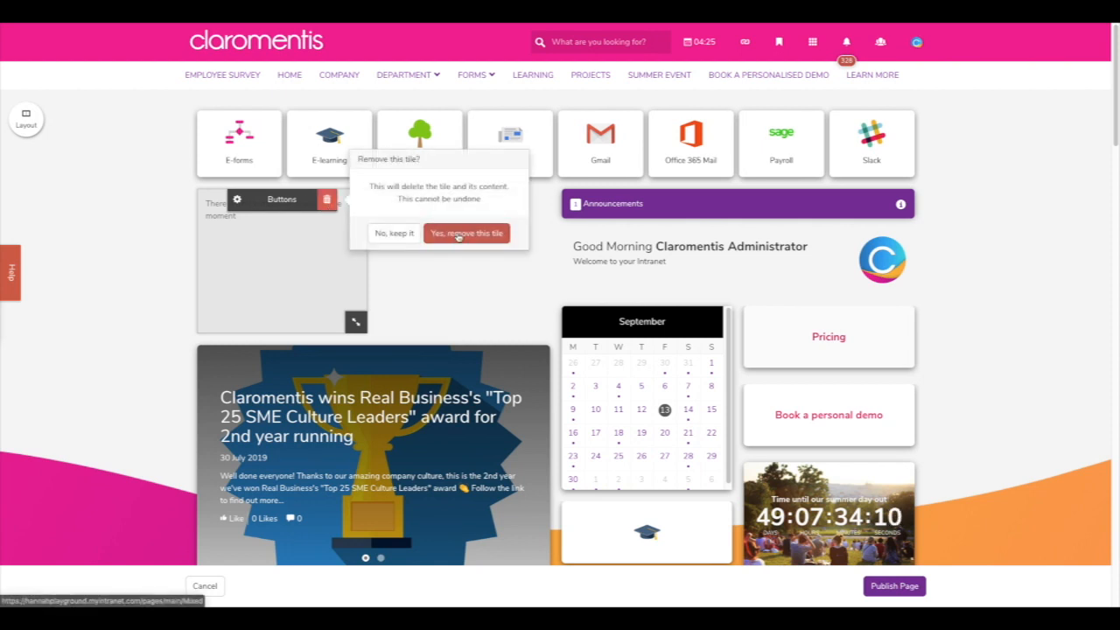
- Confirm 'Yes, remove this tile' to delete the Buttons tile
click(911, 588)
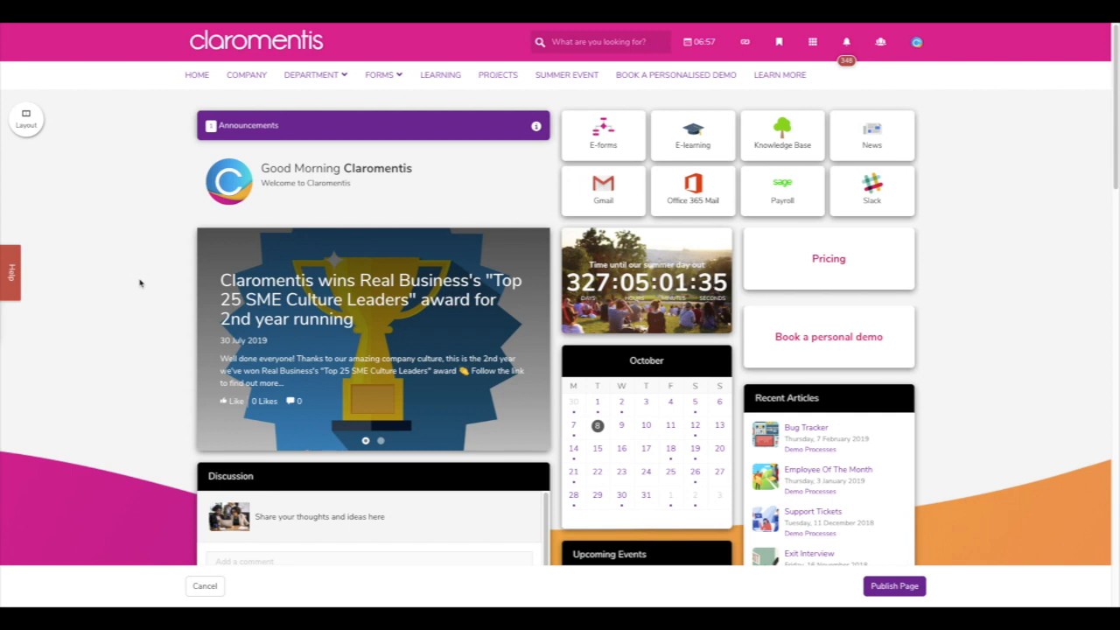
mouse_move(382, 197)
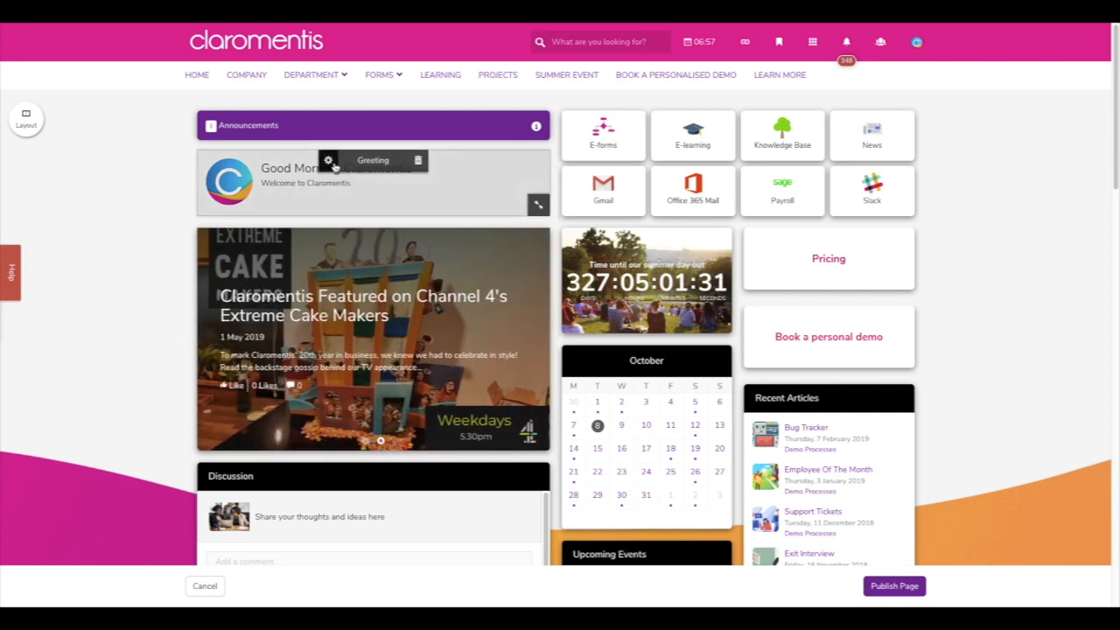
- Set the greeting to time-of-day with first name, surname and job title shown
click(328, 163)
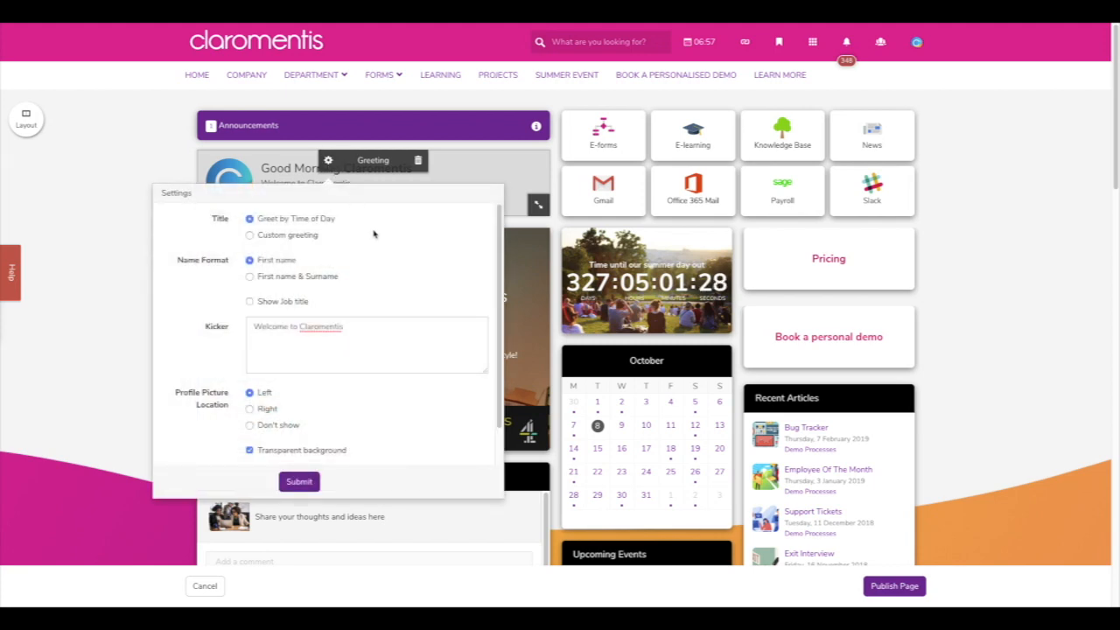
click(313, 236)
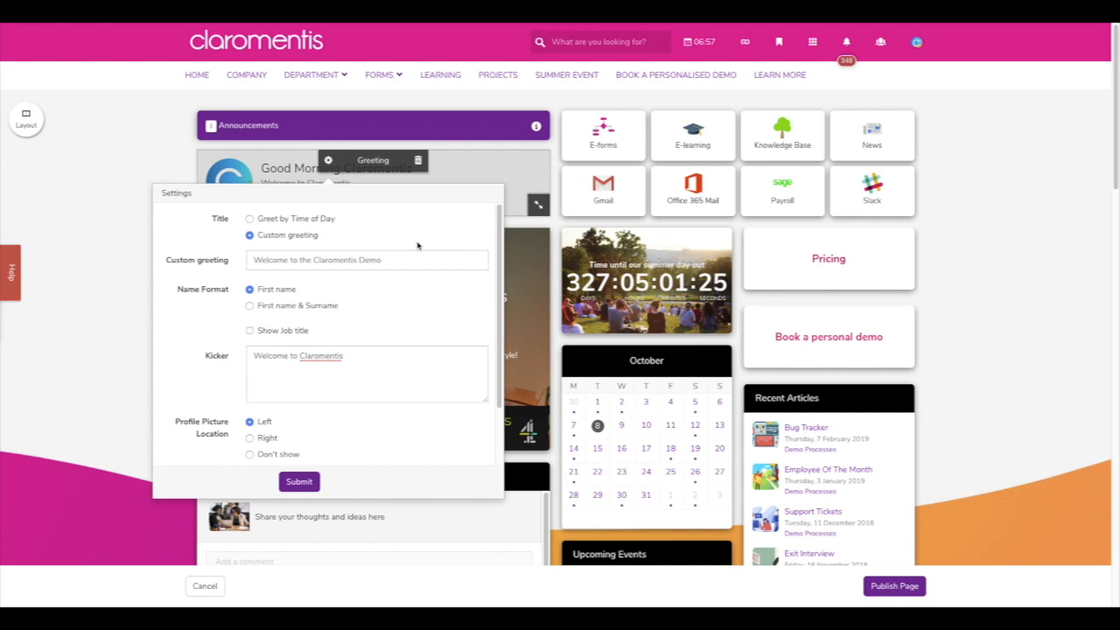
click(326, 219)
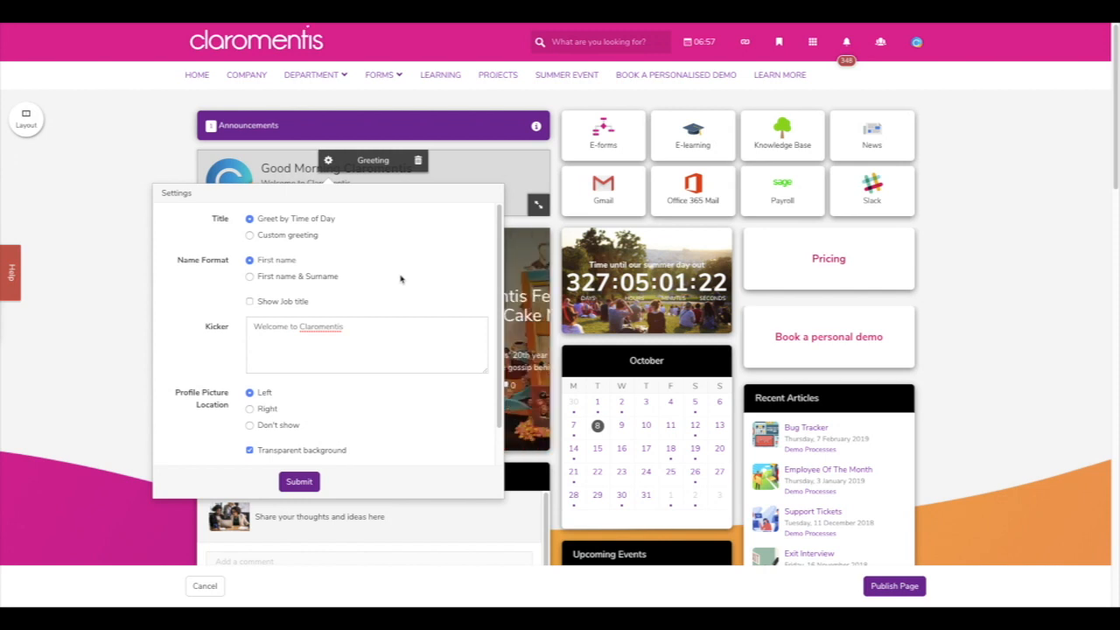
click(333, 277)
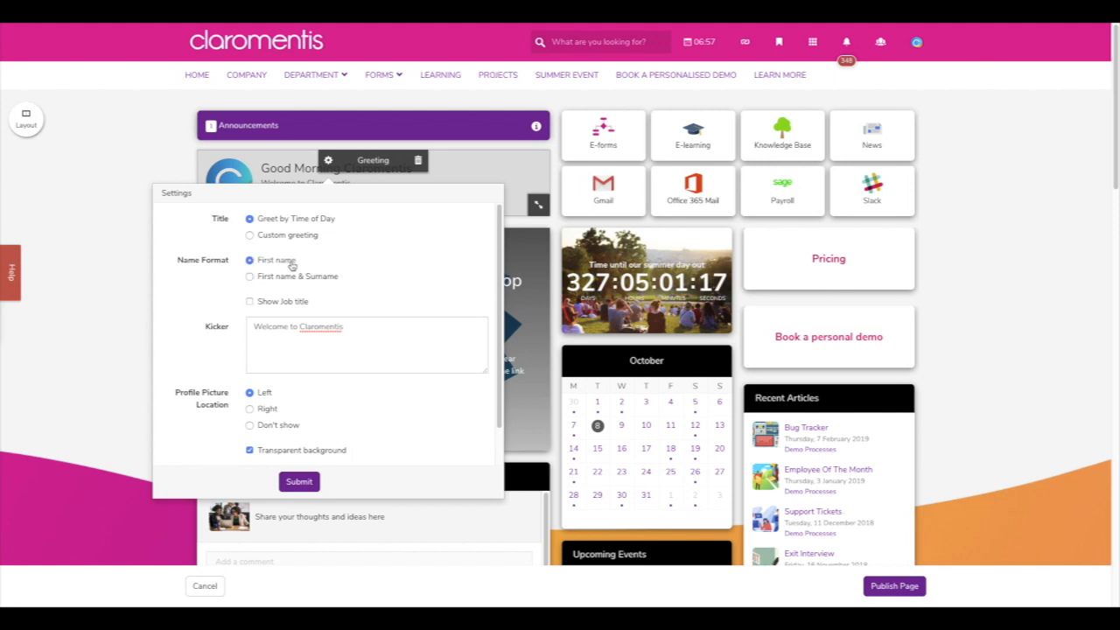
click(291, 302)
drag(374, 327, 232, 325)
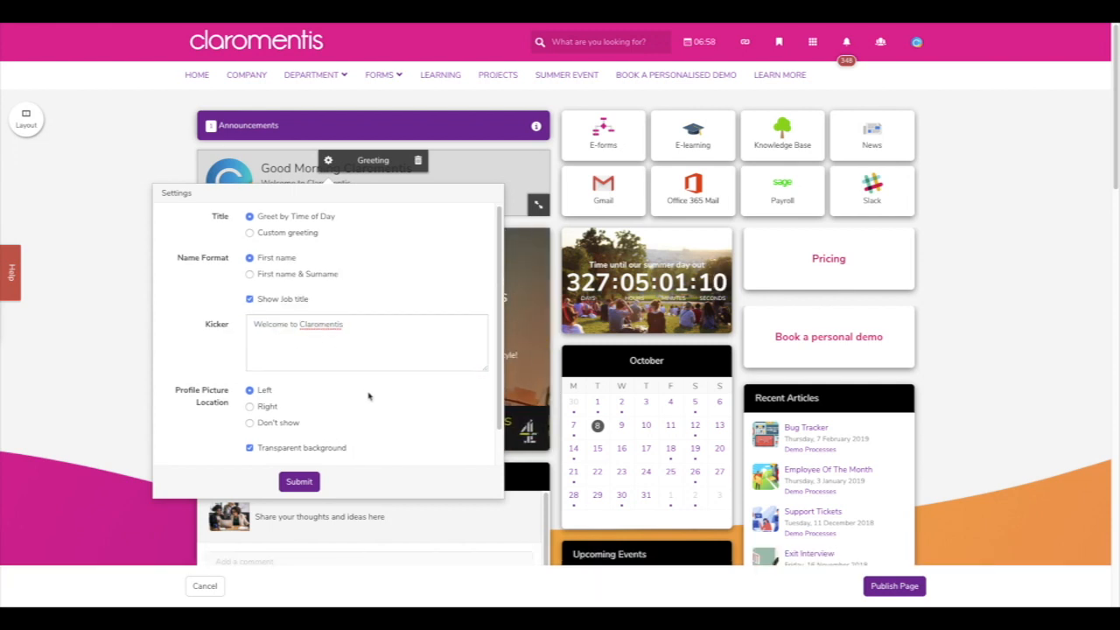
- Place the profile picture on the right, keep transparent background and dark text, and save
scroll(367, 391, down, 2)
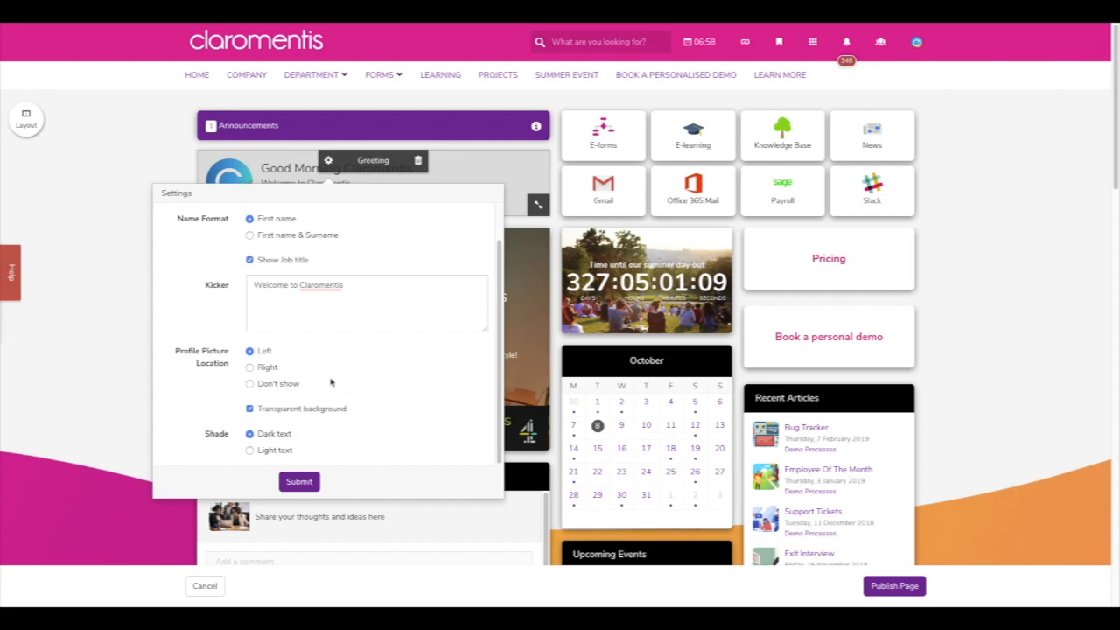
click(269, 369)
click(250, 407)
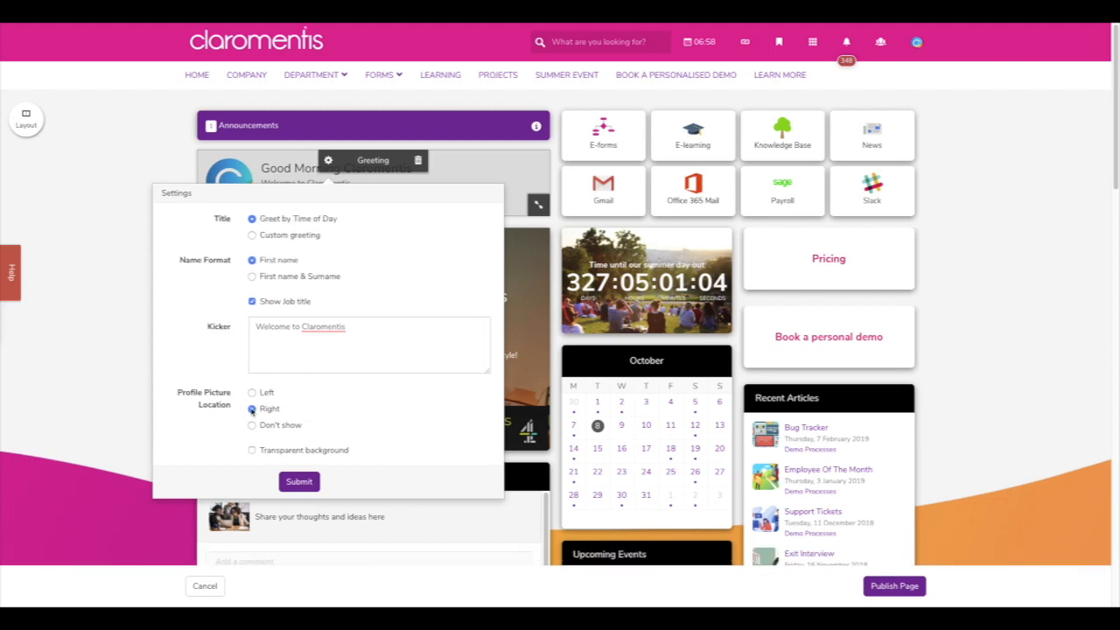
click(252, 408)
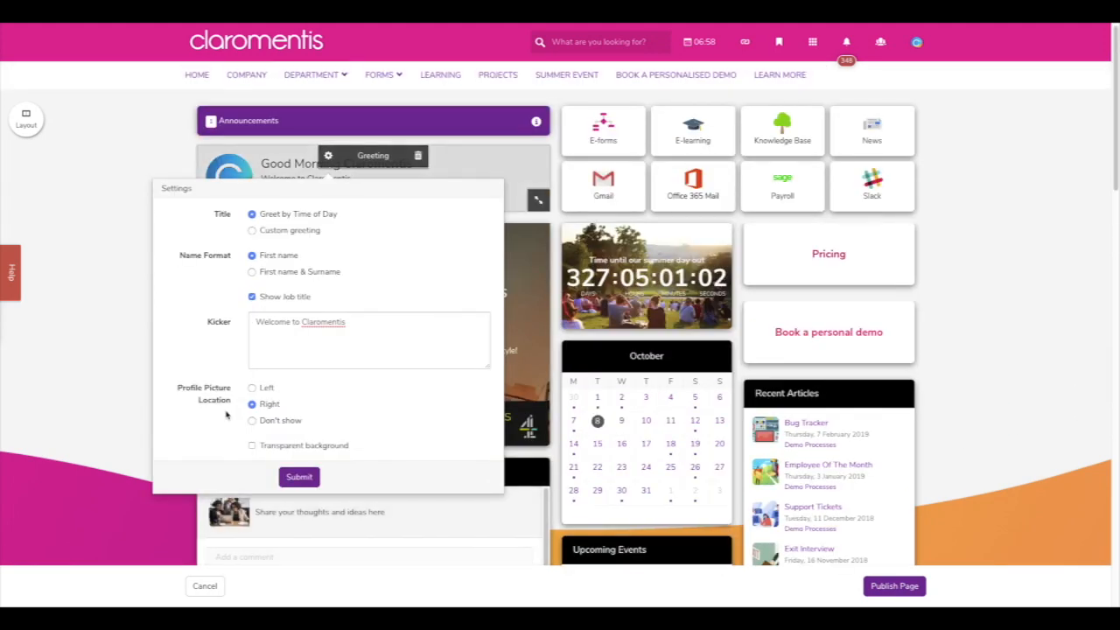
click(252, 445)
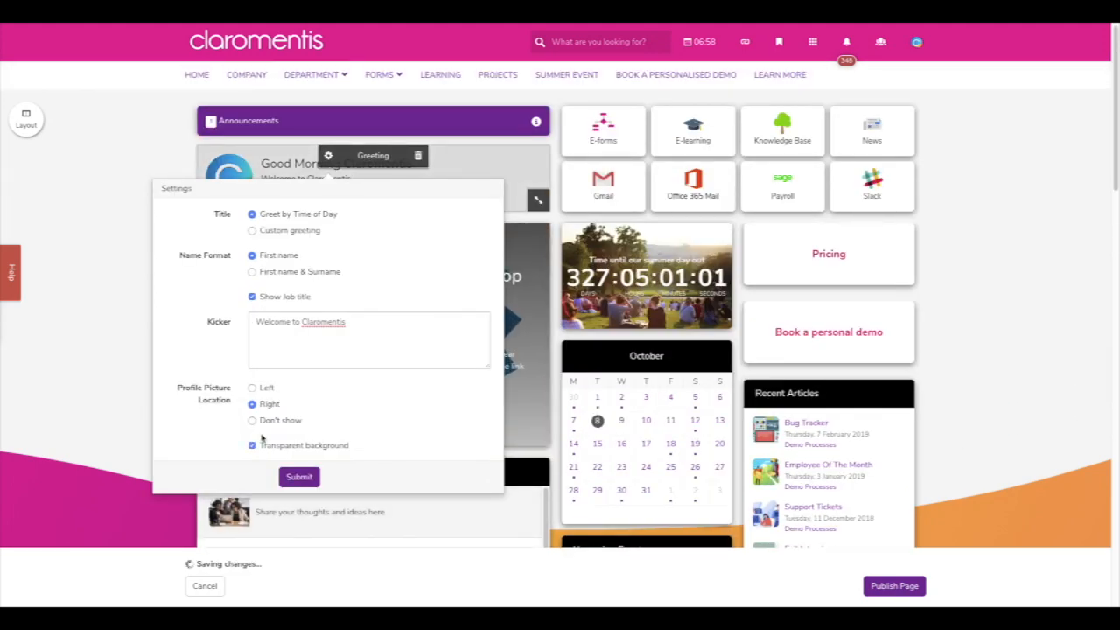
scroll(418, 418, down, 1)
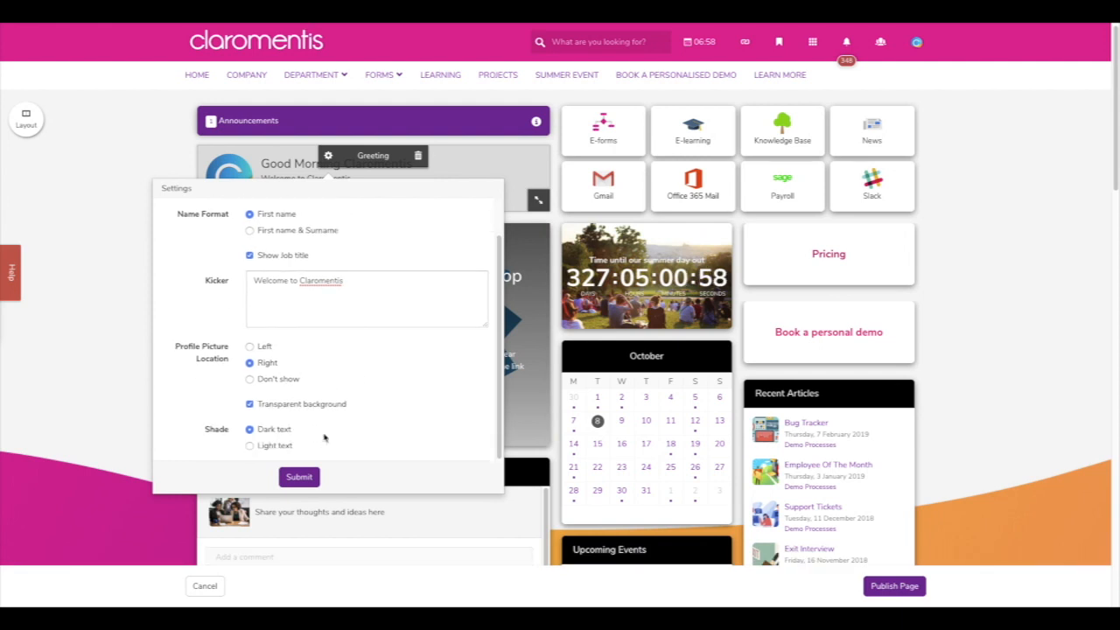
click(291, 447)
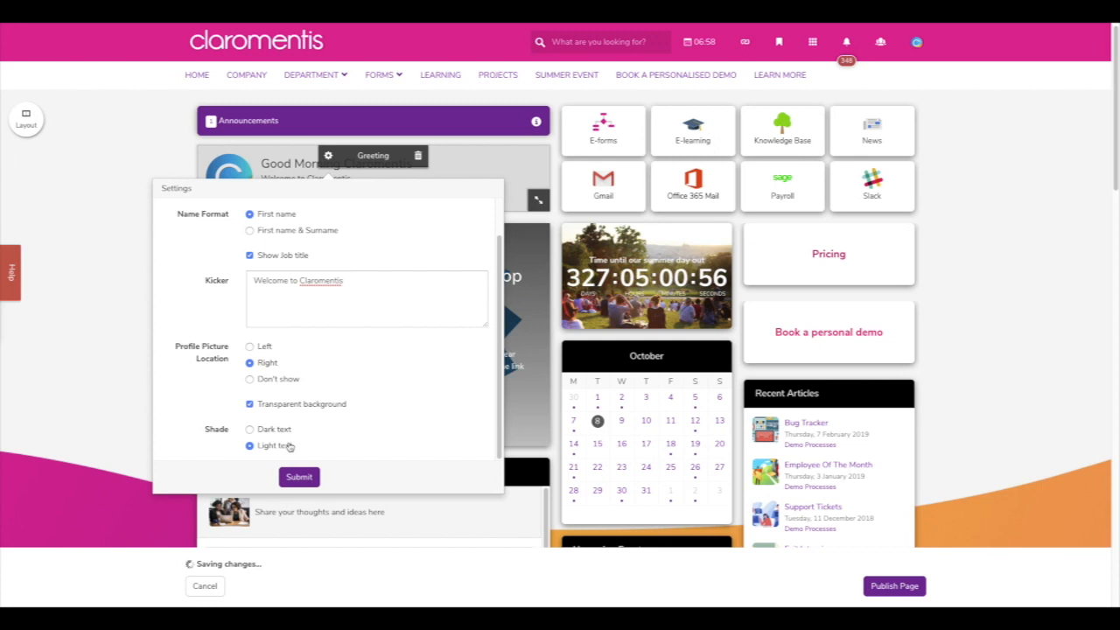
click(283, 429)
scroll(395, 408, up, 2)
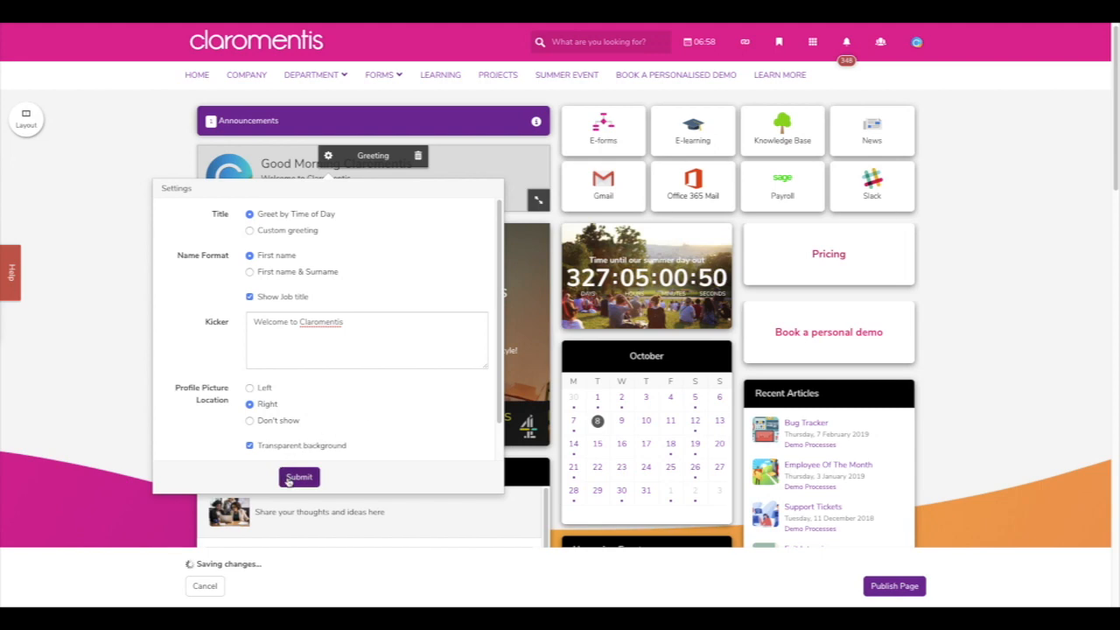
click(298, 477)
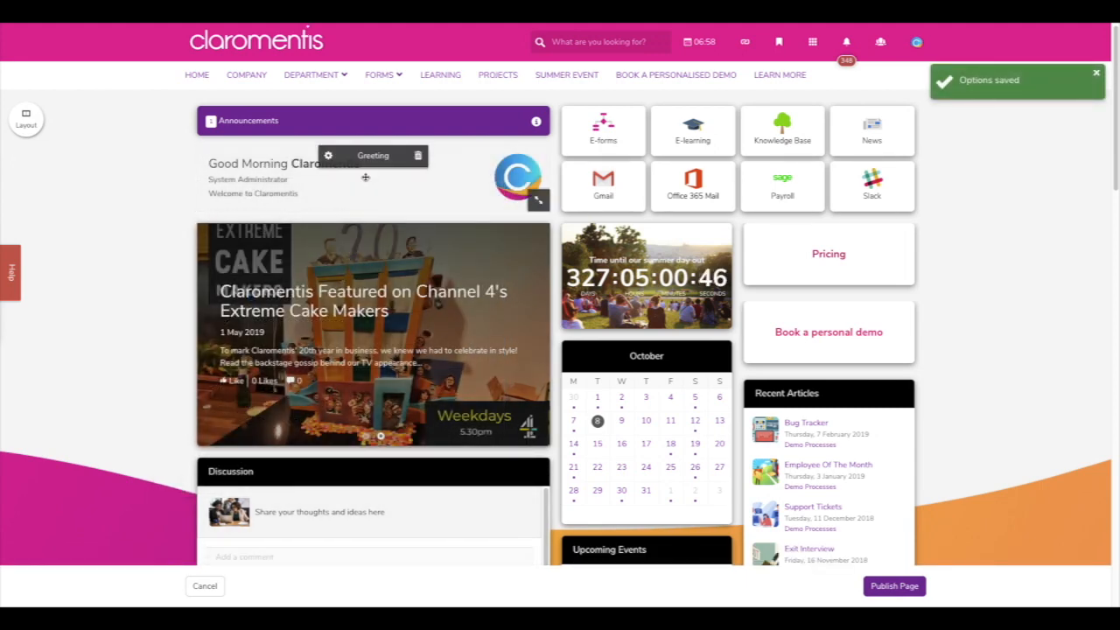
- Stack Announcements above the greeting at the top of the right column, then open the News tile settings
drag(425, 169, 743, 162)
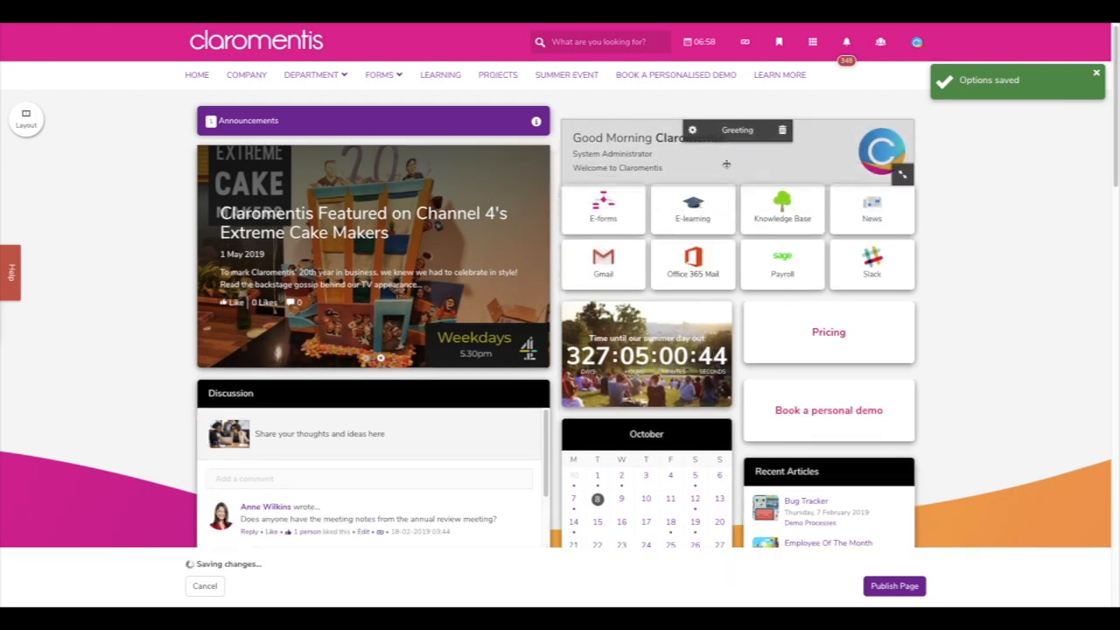
drag(389, 124, 787, 109)
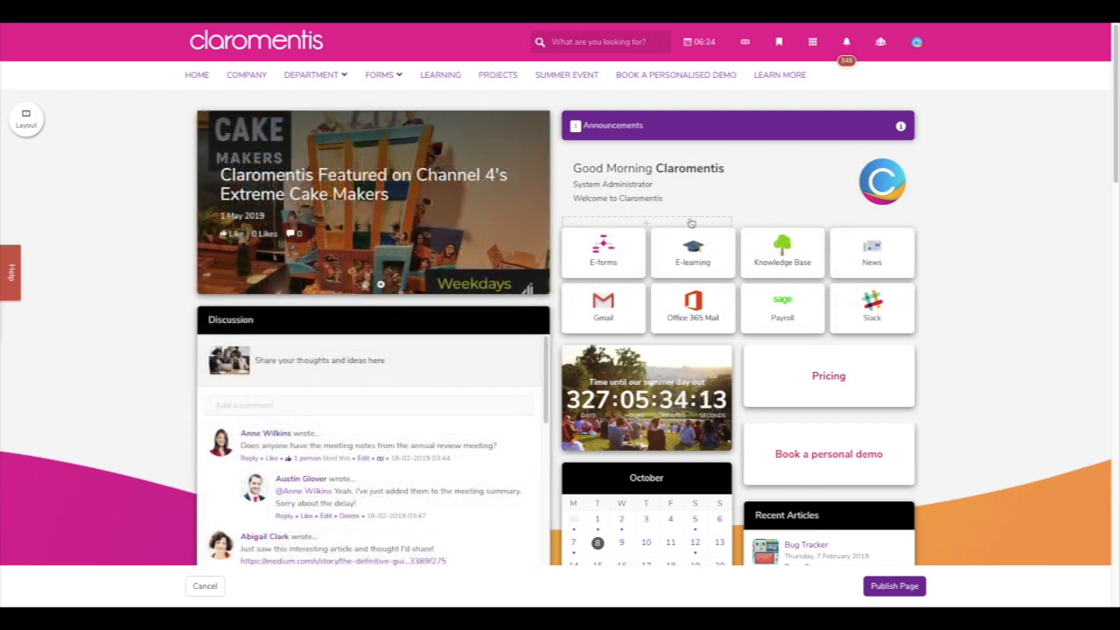
click(328, 121)
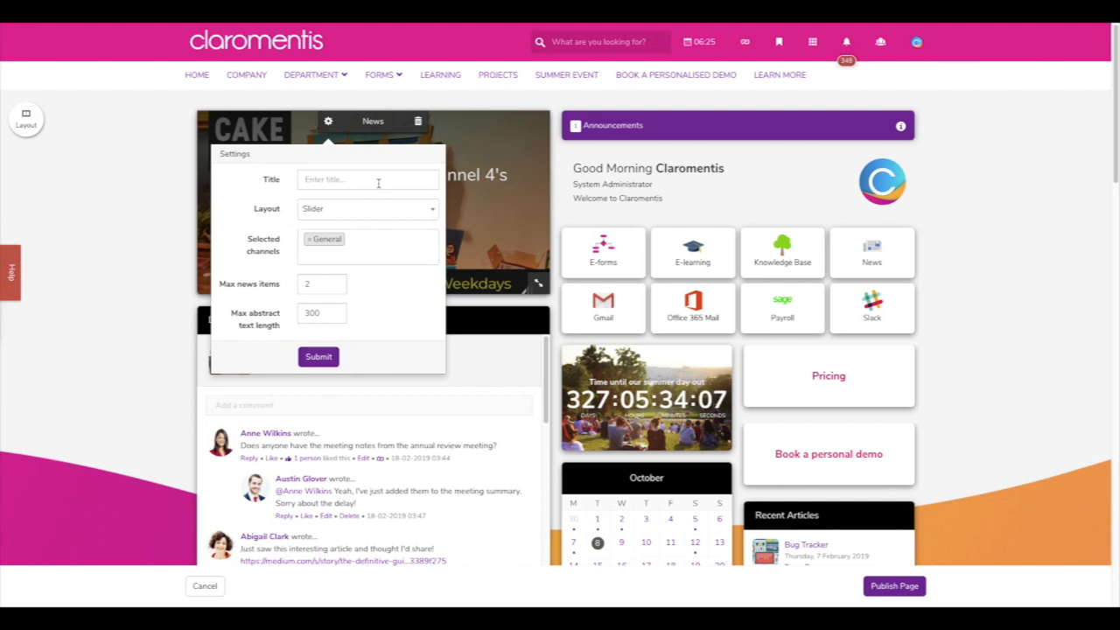
- Choose the Cards layout and title the News tile 'News'
click(429, 213)
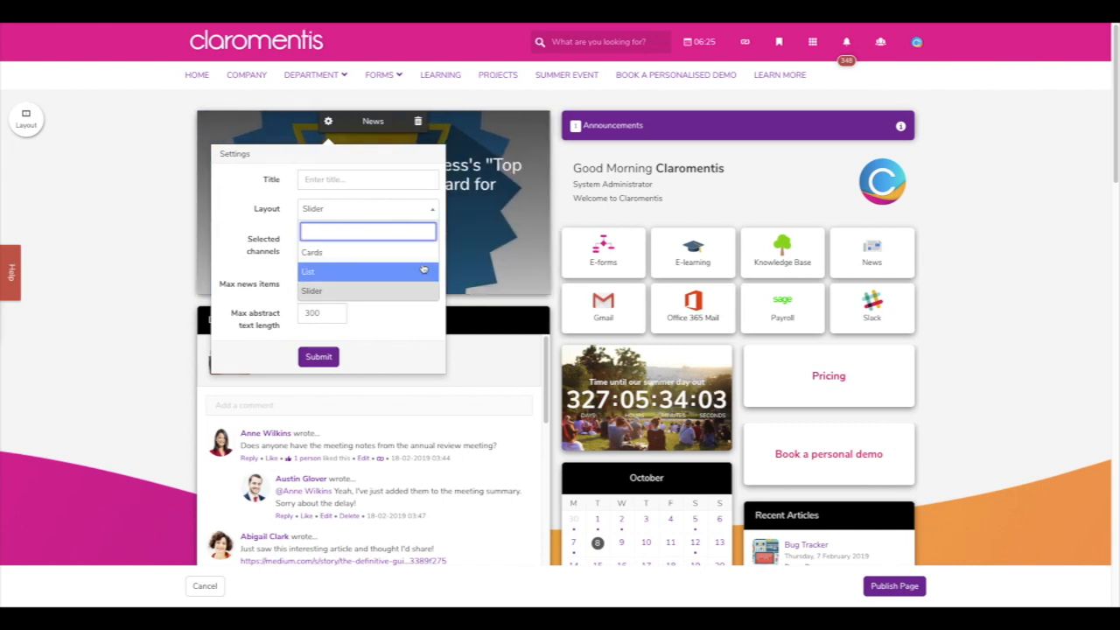
click(424, 252)
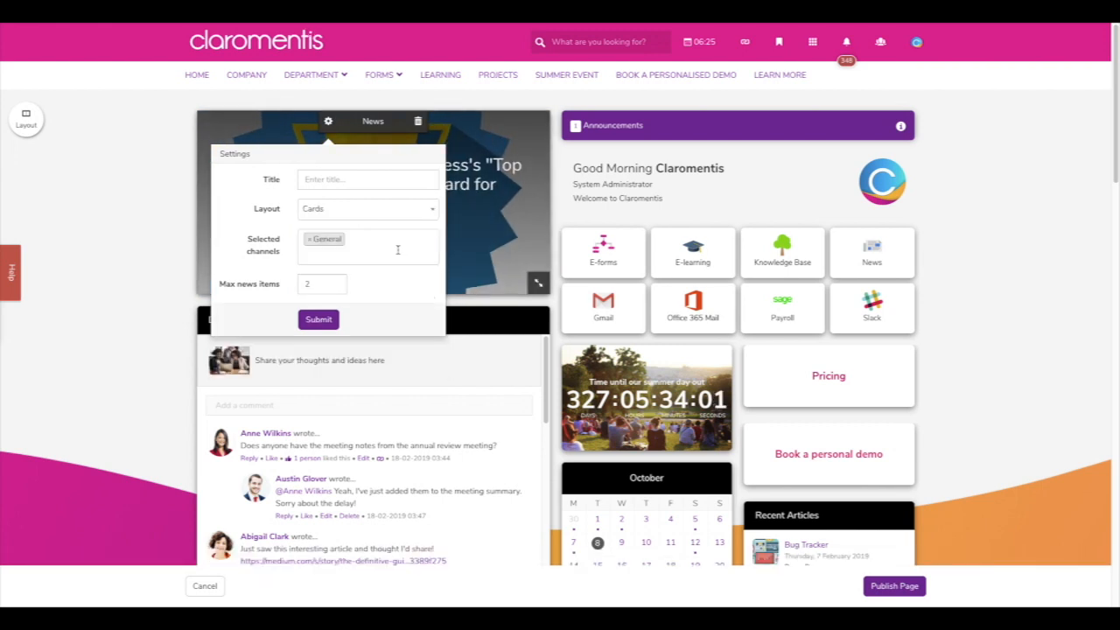
click(365, 178)
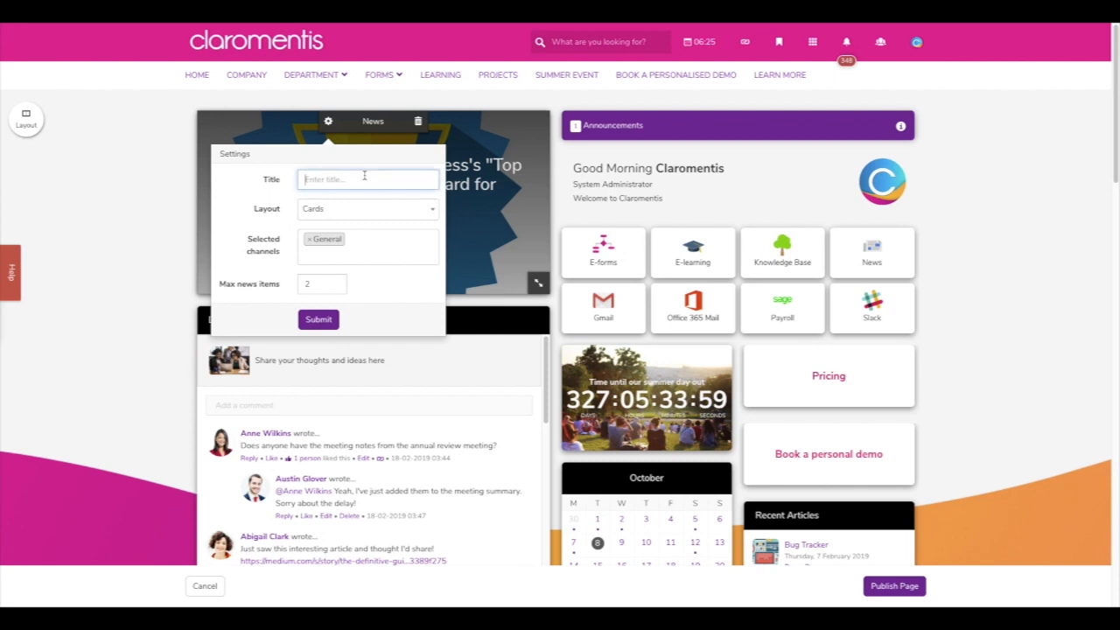
text(News)
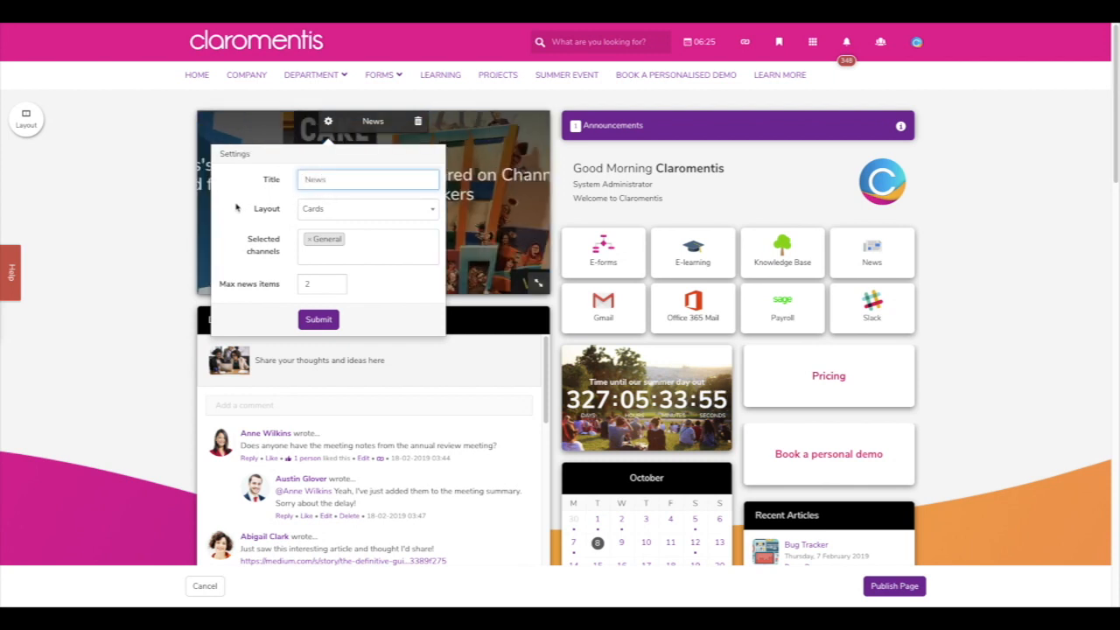
- Limit the news channels to General only, dropping Human Resources and Marketing
click(371, 239)
click(371, 240)
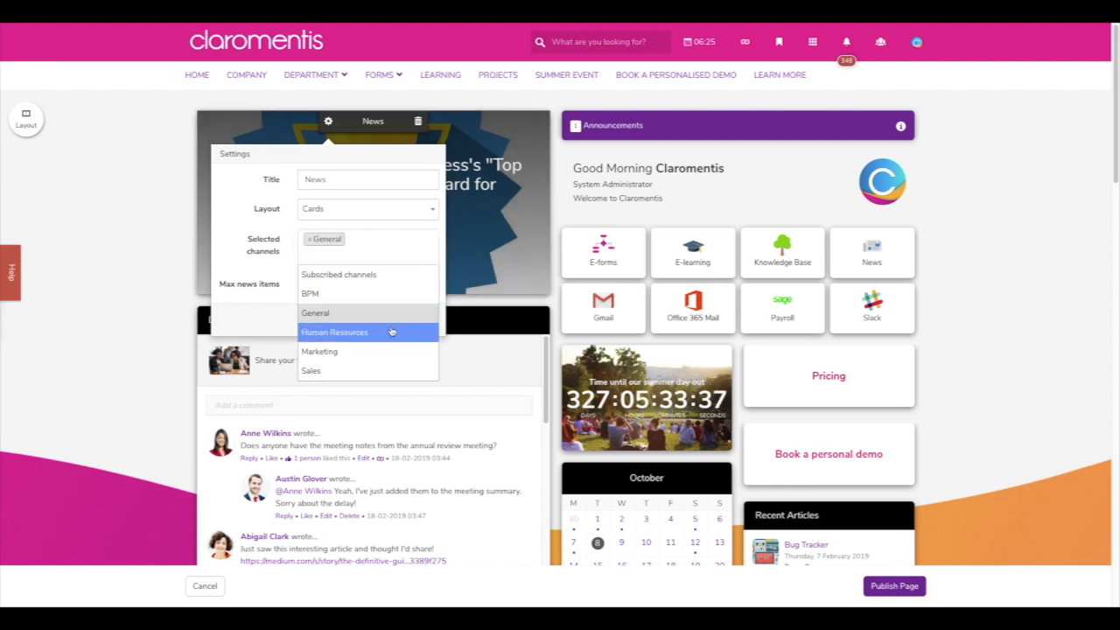
click(363, 332)
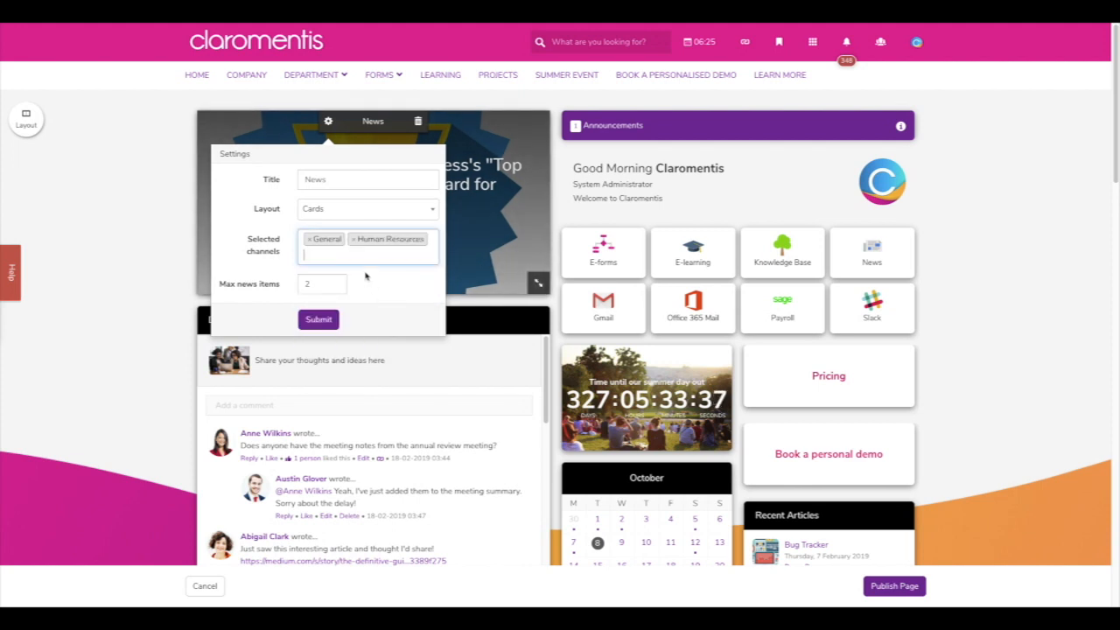
click(306, 248)
click(339, 348)
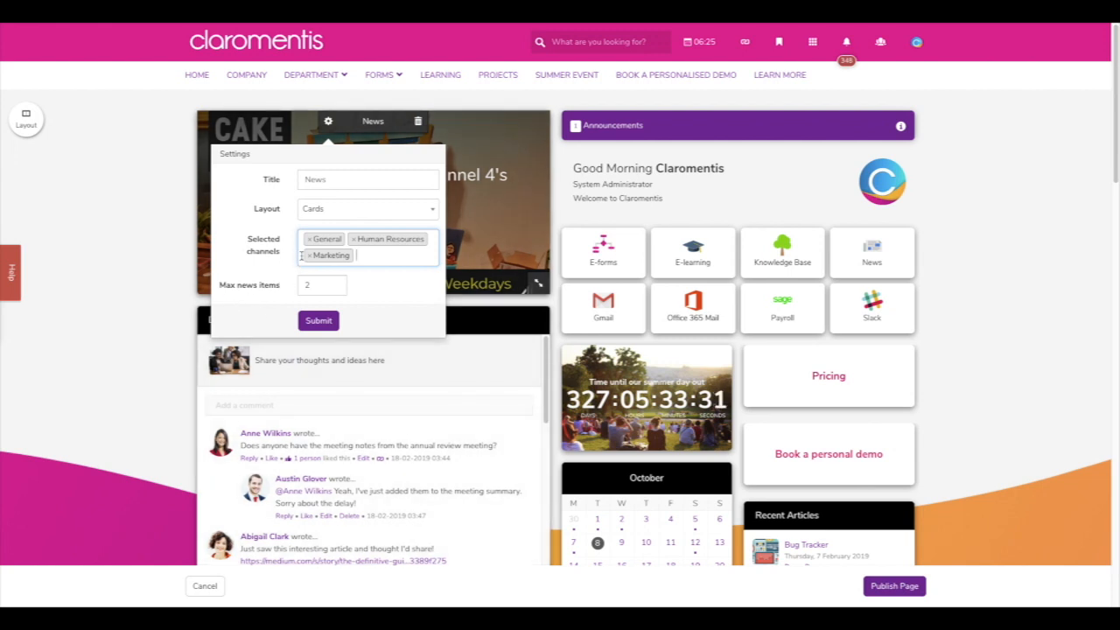
click(309, 256)
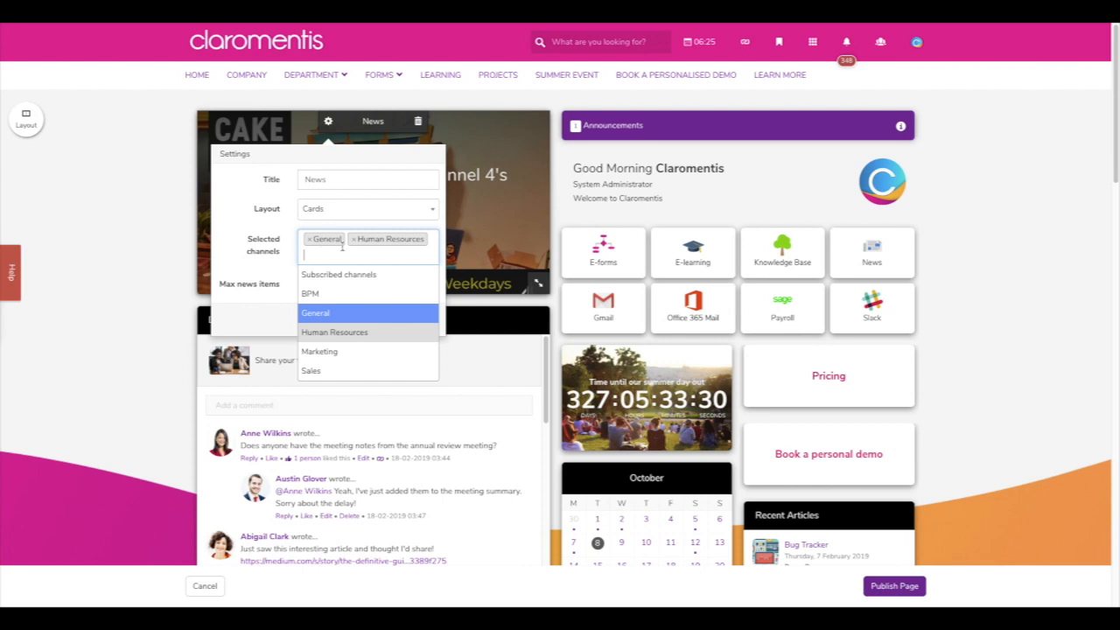
click(352, 240)
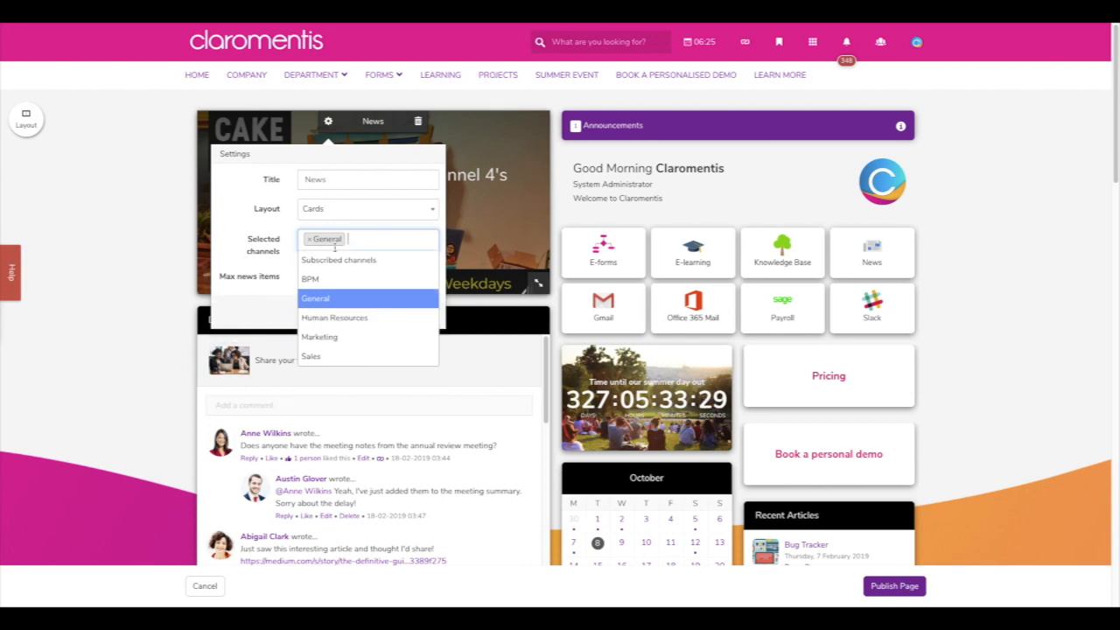
click(253, 299)
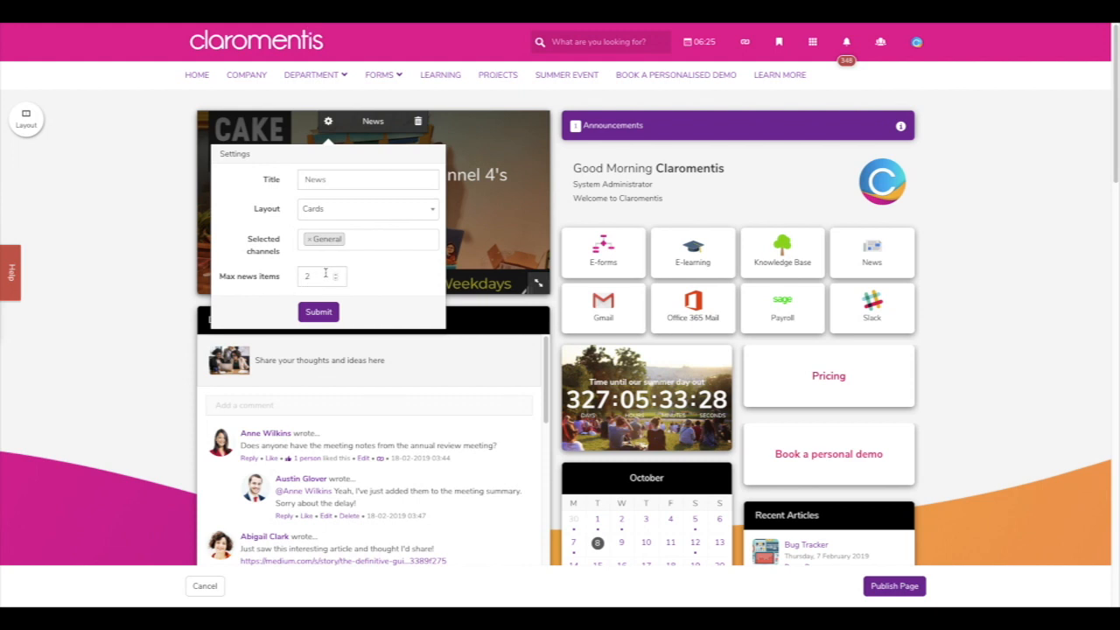
- Set the maximum news items to 2 and save the News tile settings
click(325, 274)
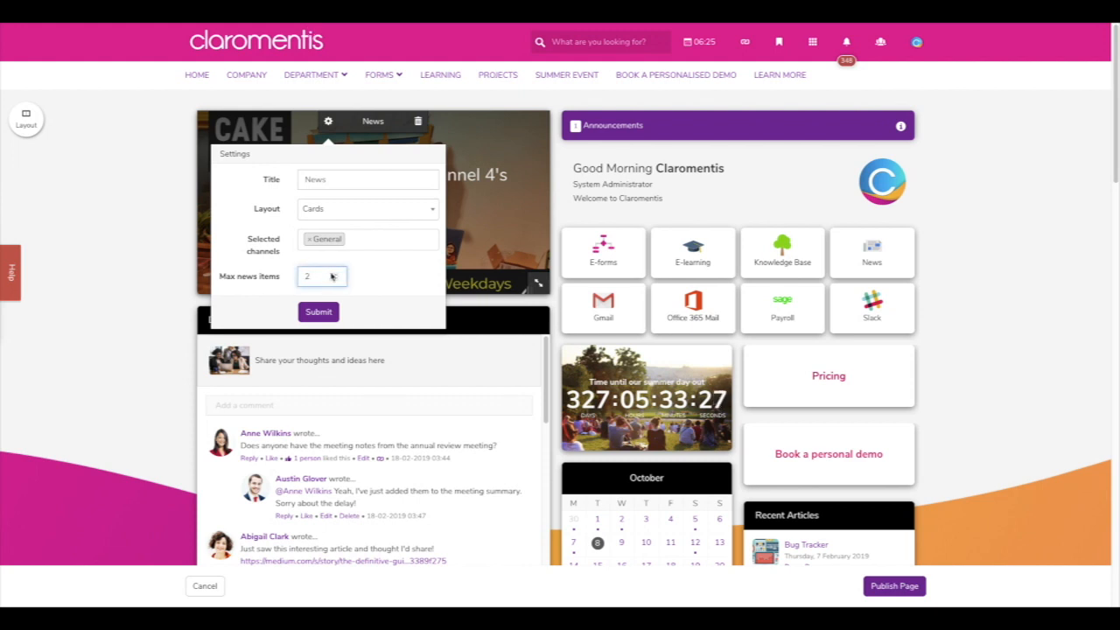
click(334, 275)
click(335, 280)
click(335, 280)
click(335, 280)
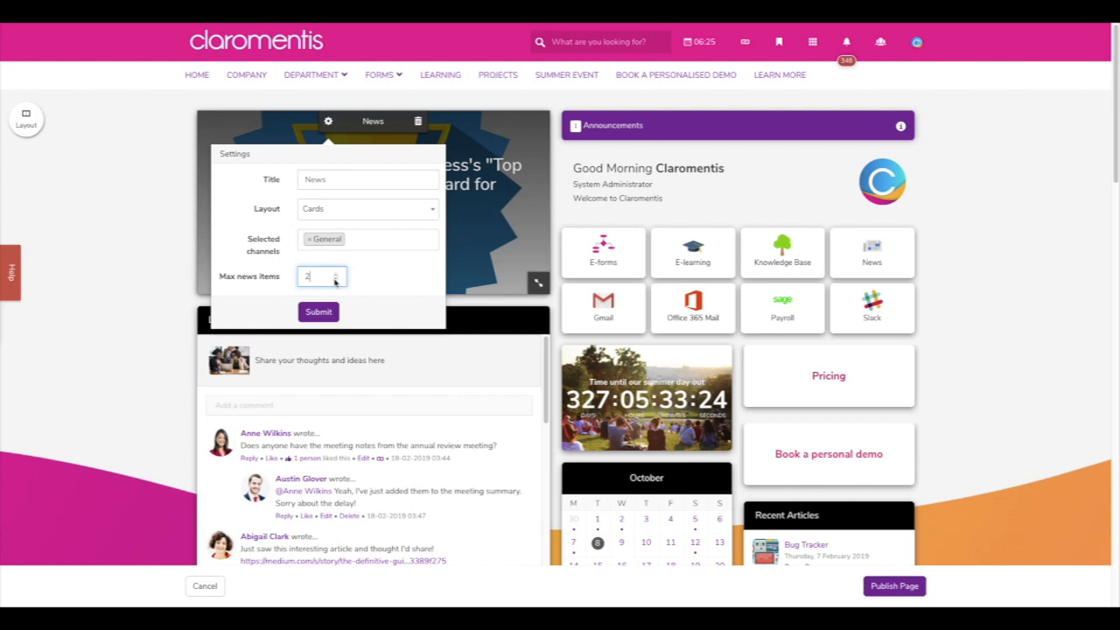
click(372, 295)
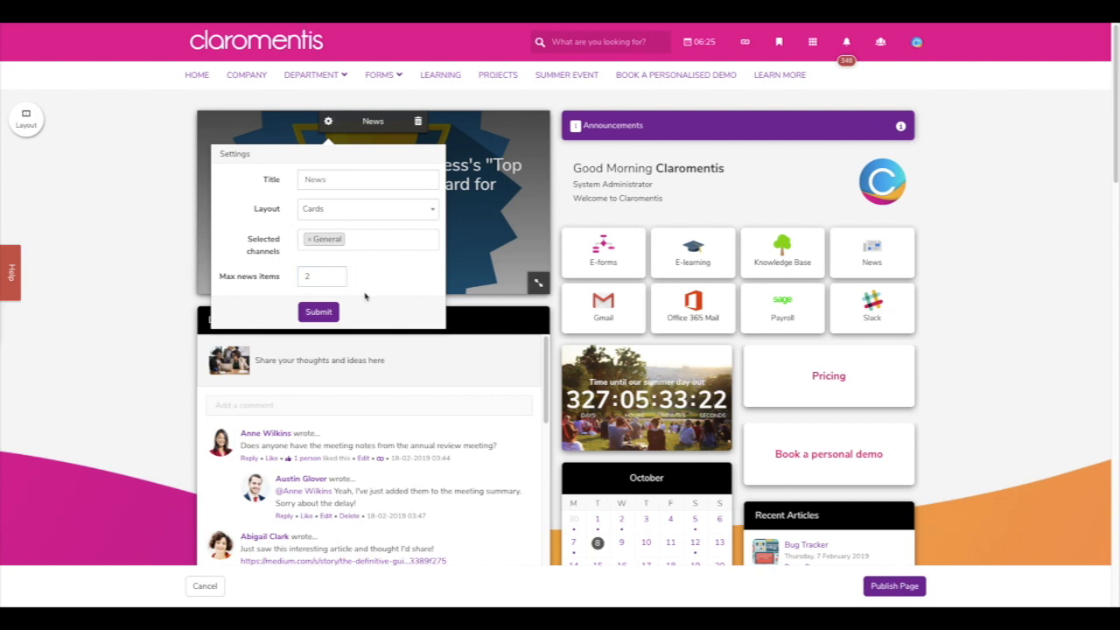
click(313, 313)
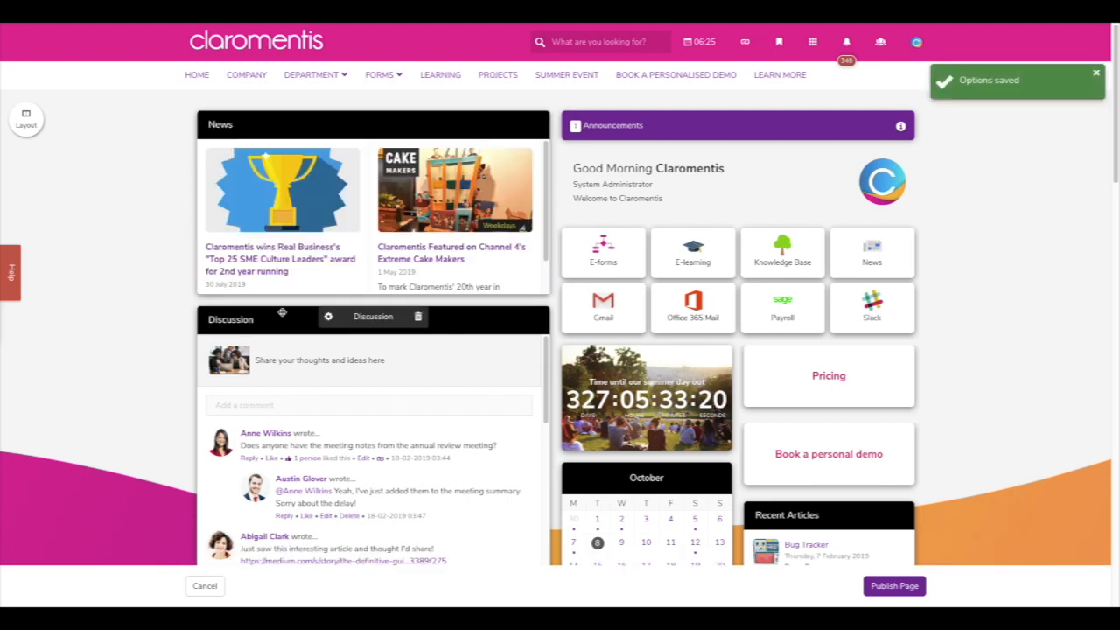
- Reposition the Discussion tile, then switch the News tile to the List layout and save
drag(281, 312, 531, 371)
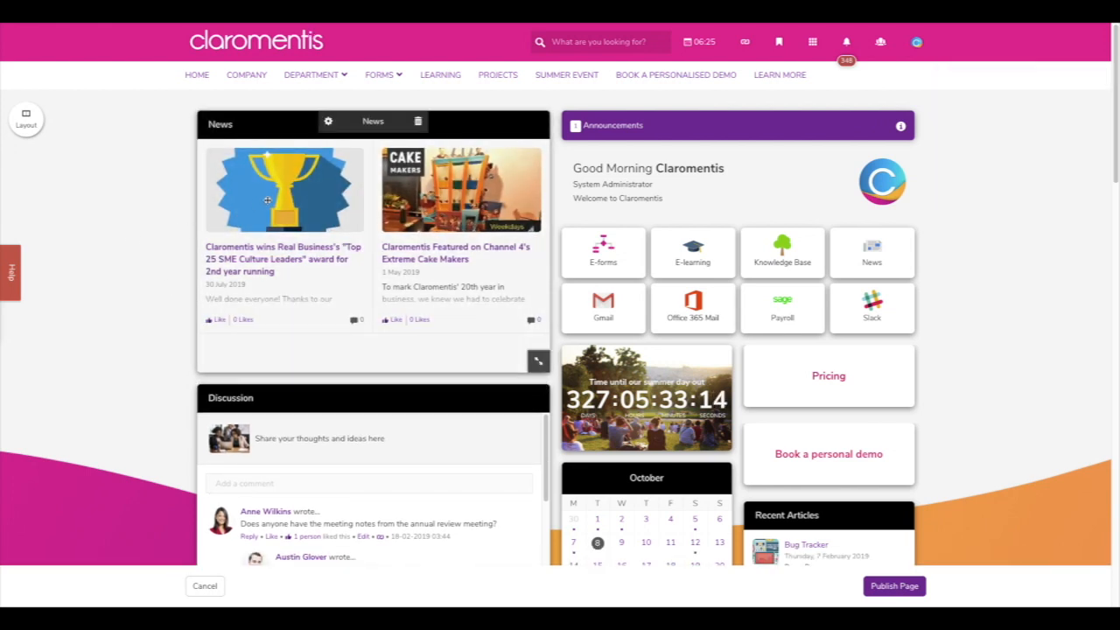
click(331, 120)
click(373, 220)
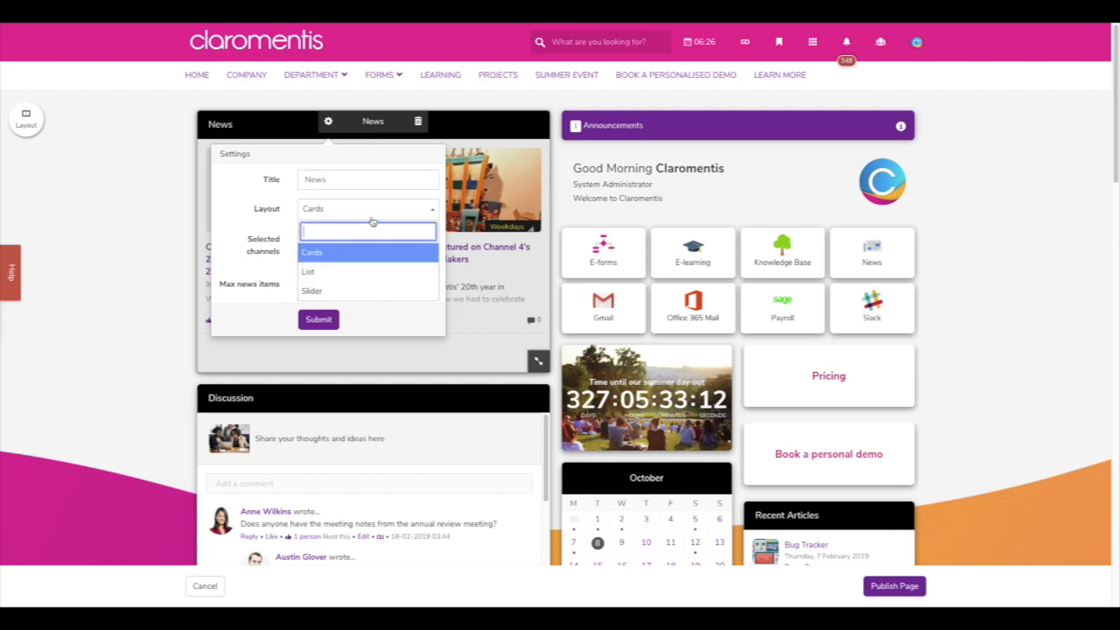
click(367, 271)
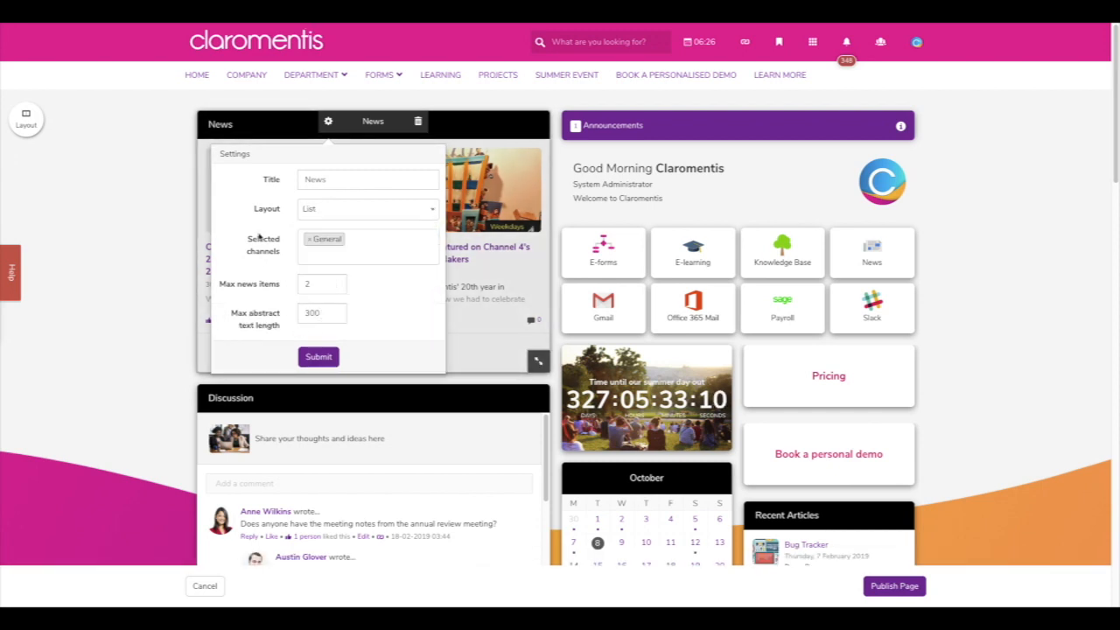
click(336, 357)
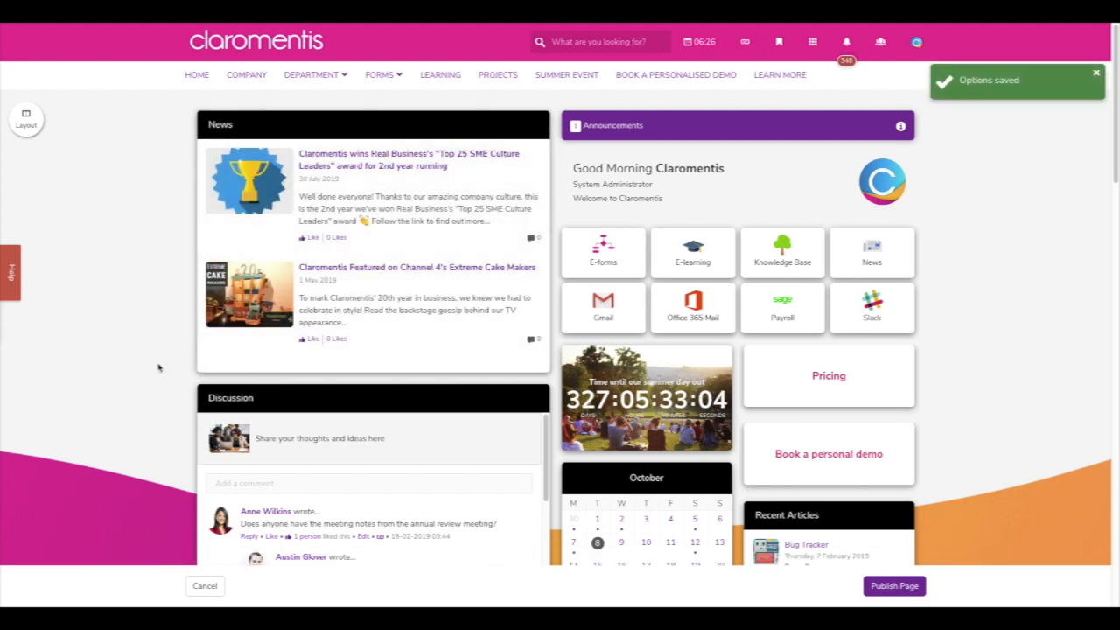
- Shorten the News tile and re-save its List layout
mouse_move(519, 338)
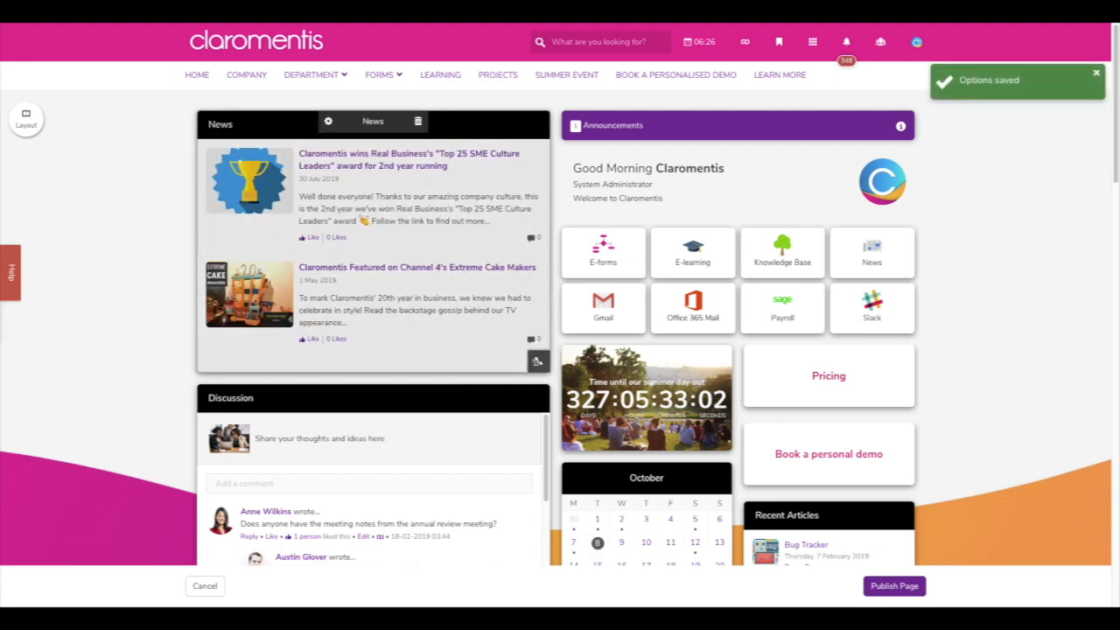
drag(537, 361, 538, 322)
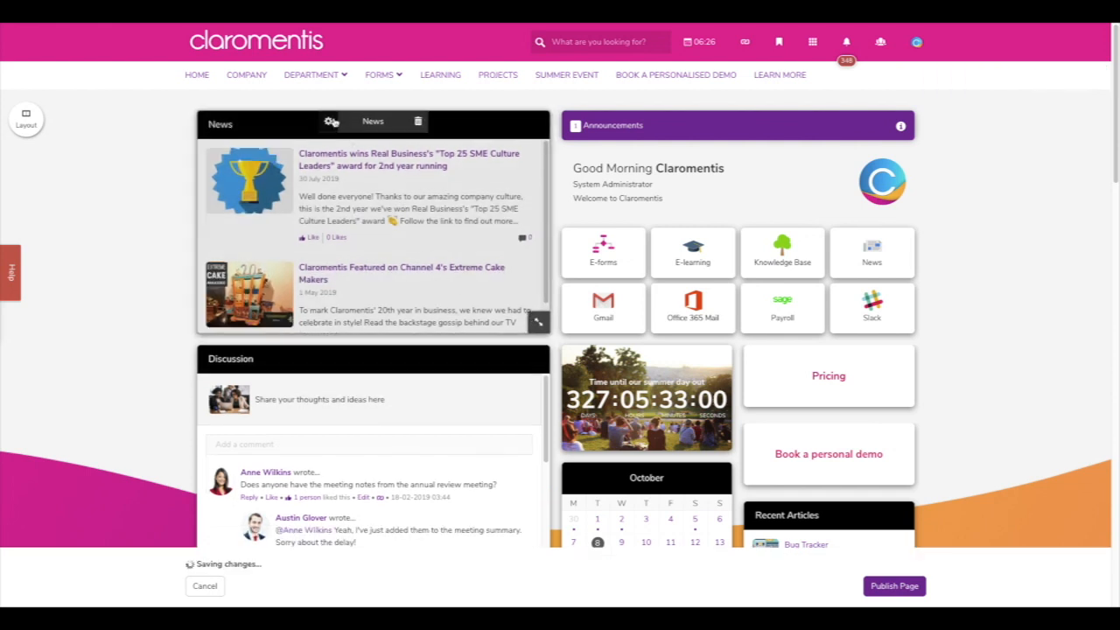
click(331, 121)
click(363, 214)
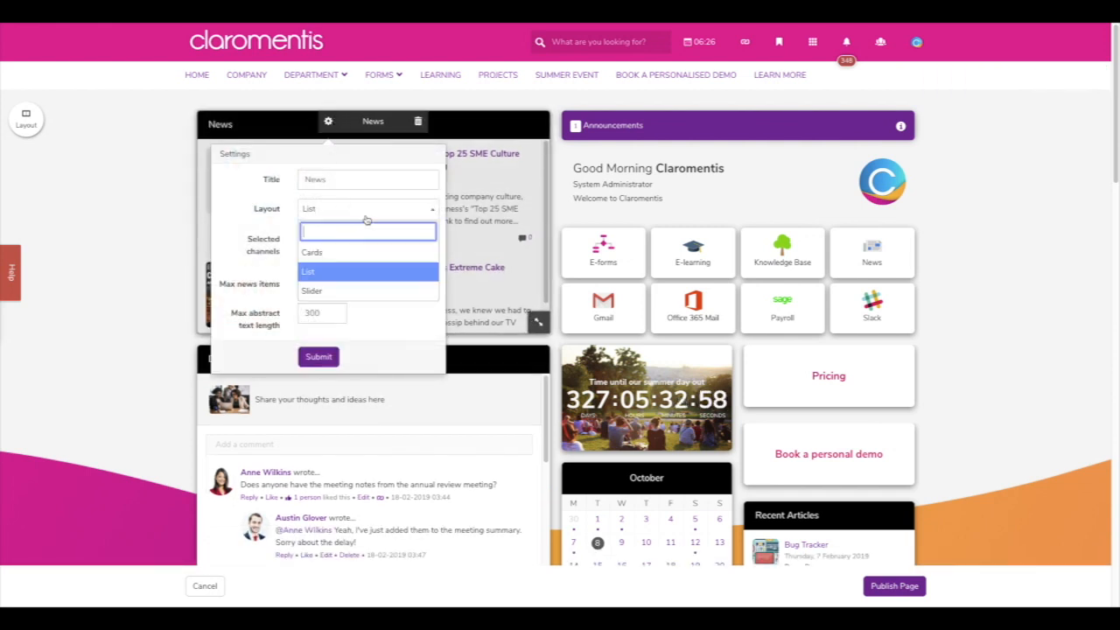
click(358, 291)
click(318, 356)
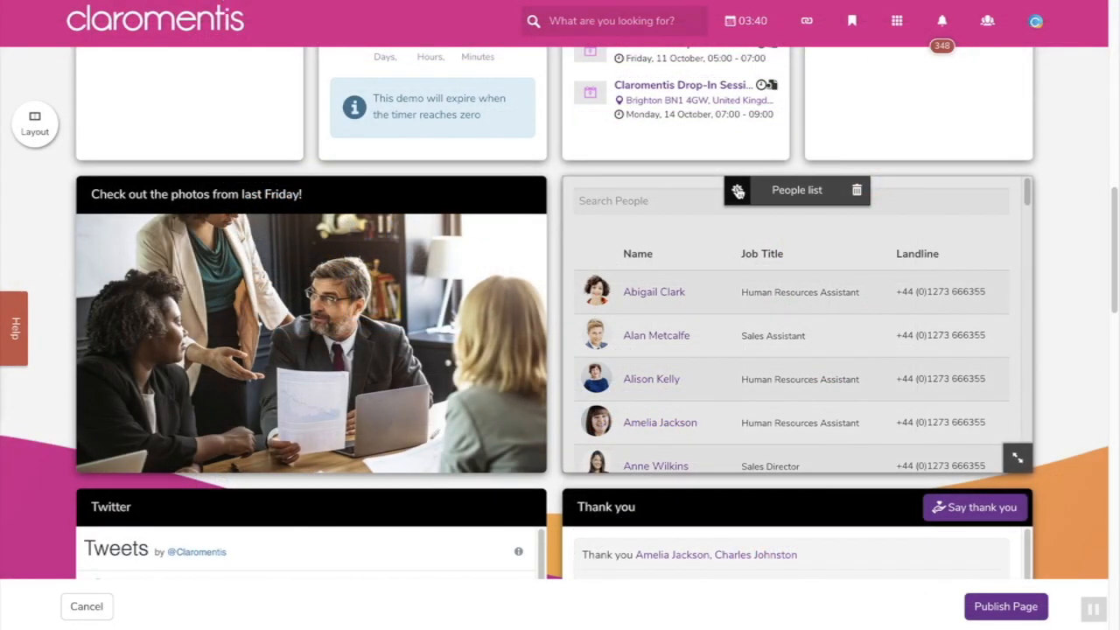
- Open the People list settings and enter the title 'Our Team'
click(737, 192)
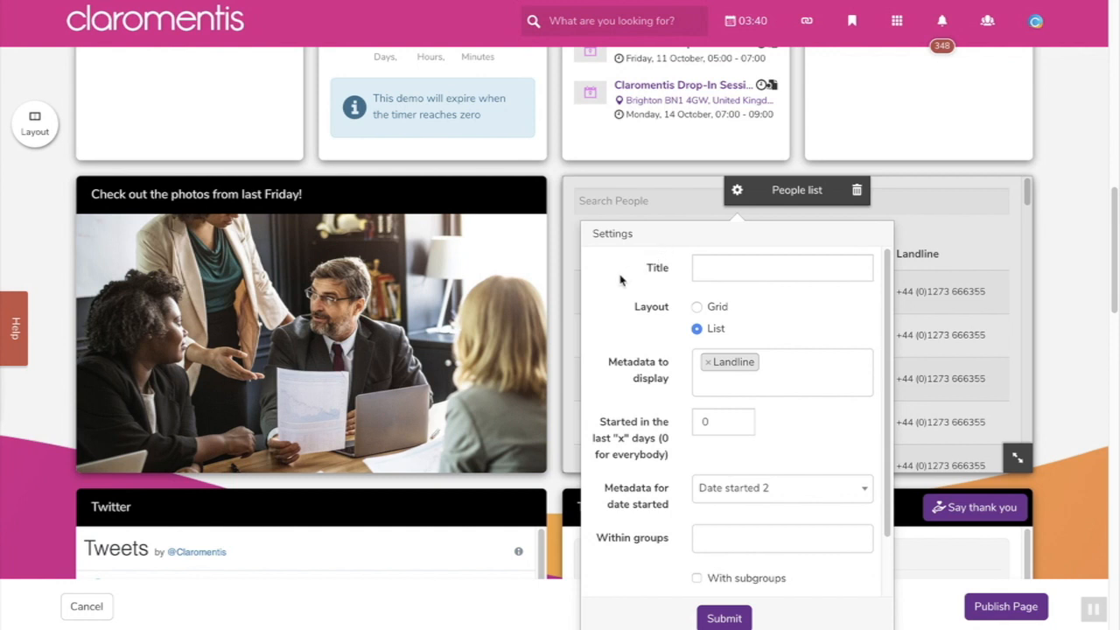
scroll(614, 285, down, 1)
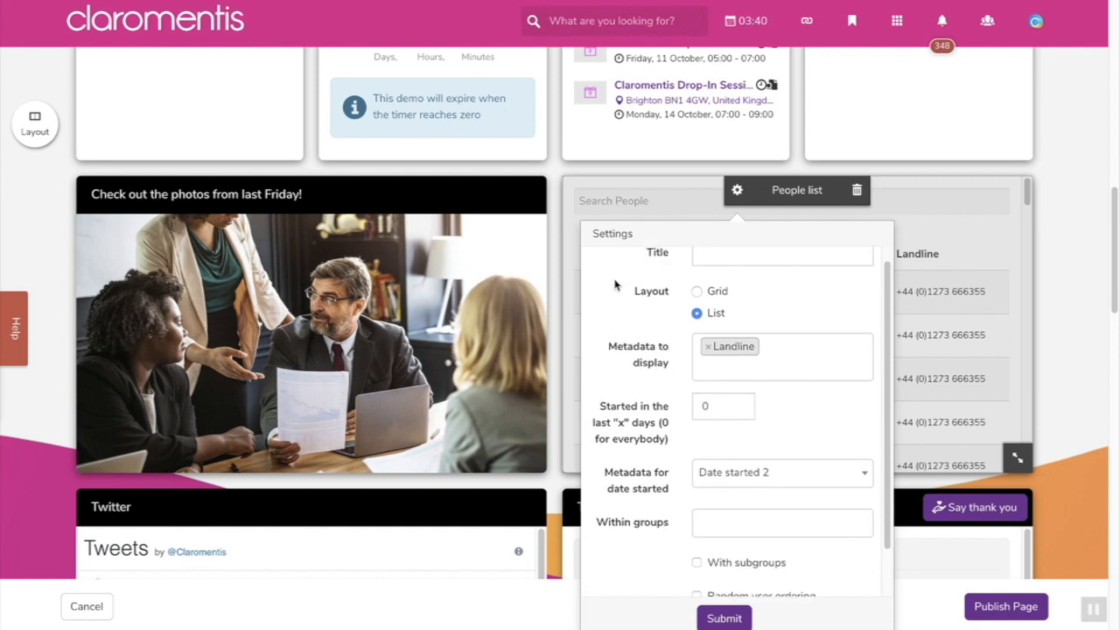
scroll(614, 285, up, 1)
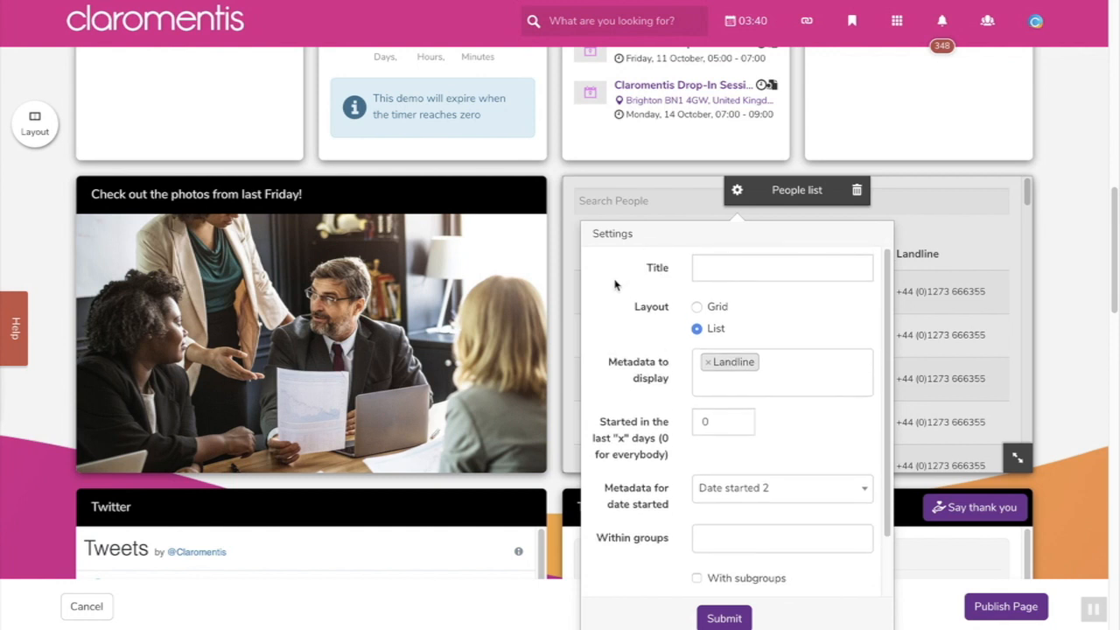
click(749, 265)
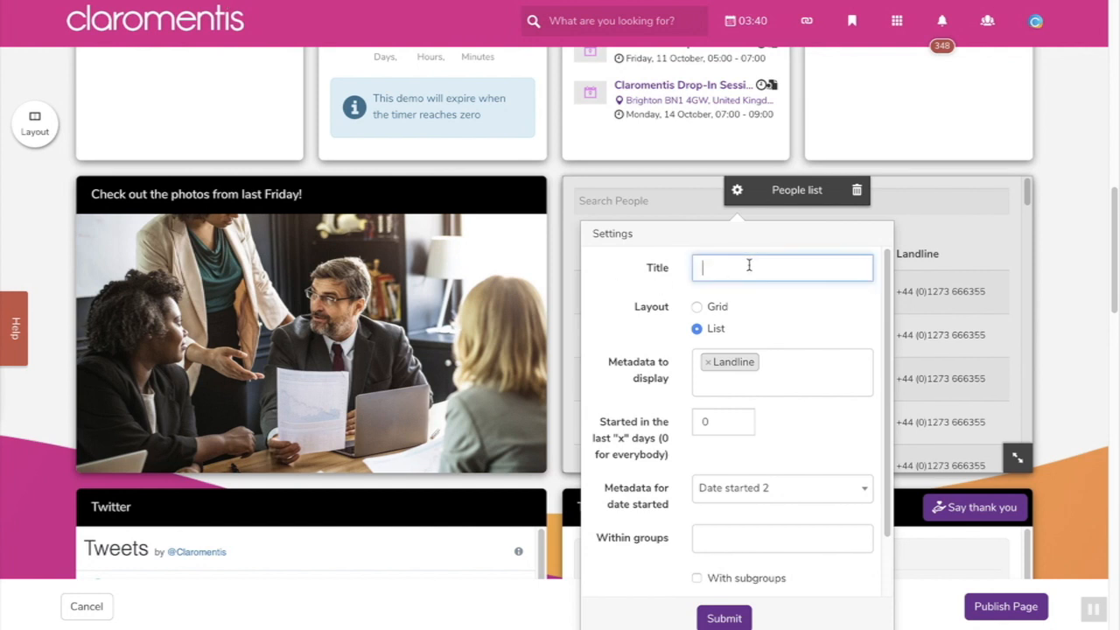
text(Our Team)
click(793, 250)
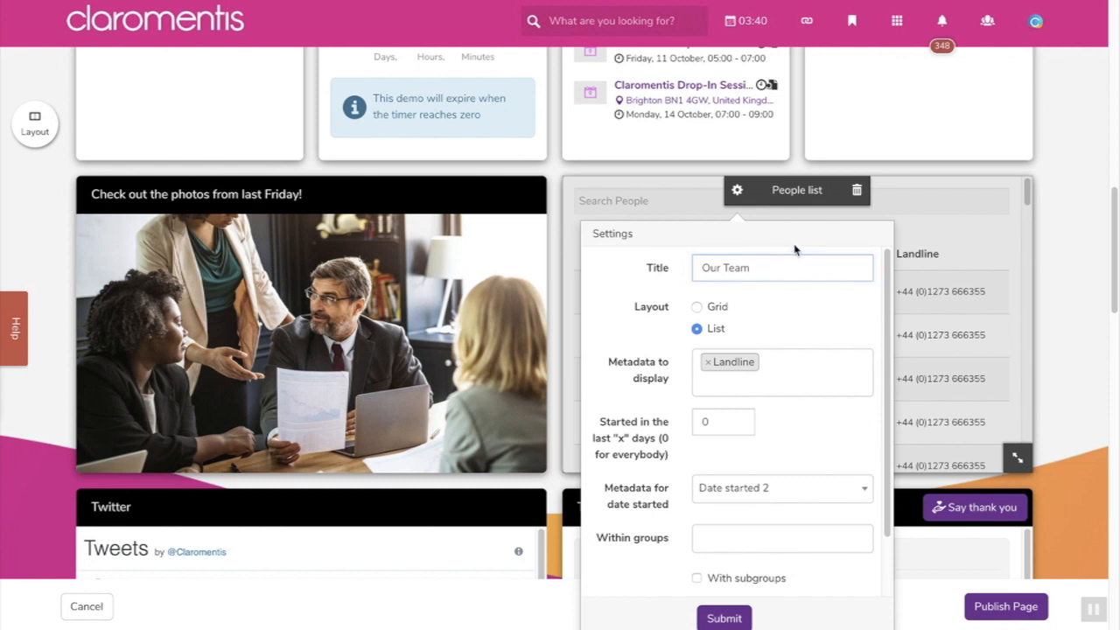
- Try the Grid layout, then return the People list to the List layout
click(717, 306)
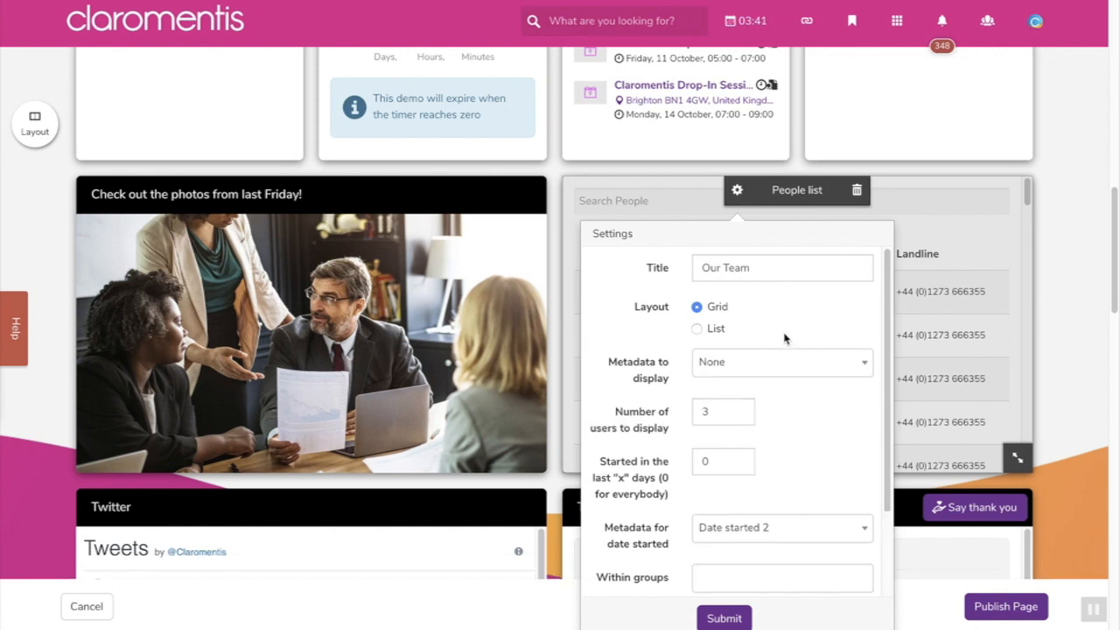
click(790, 364)
click(790, 365)
click(719, 328)
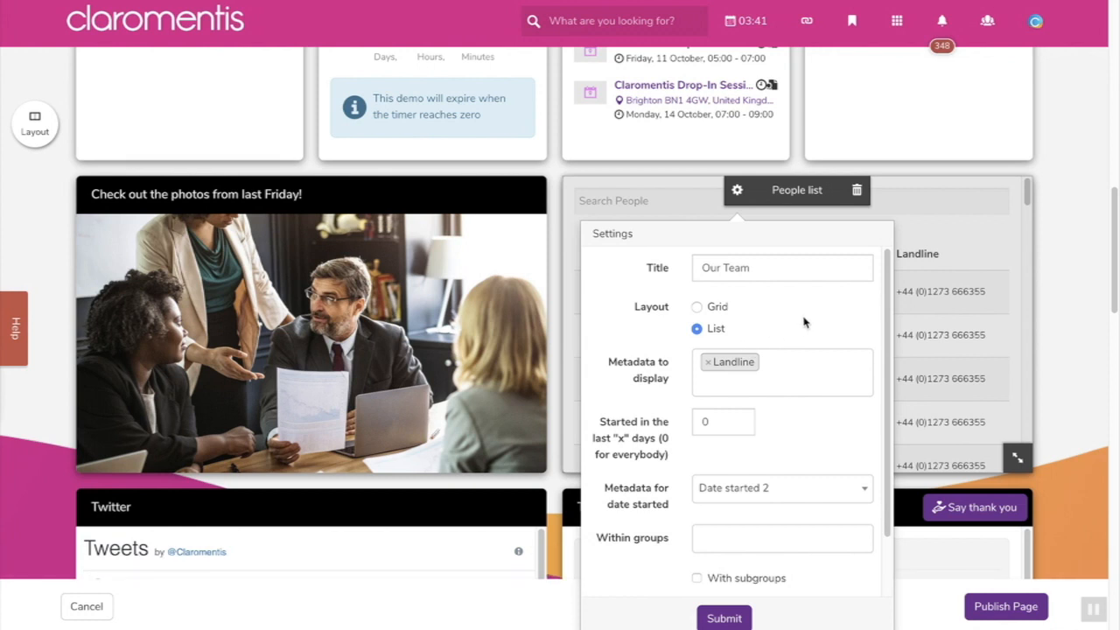
scroll(817, 436, down, 1)
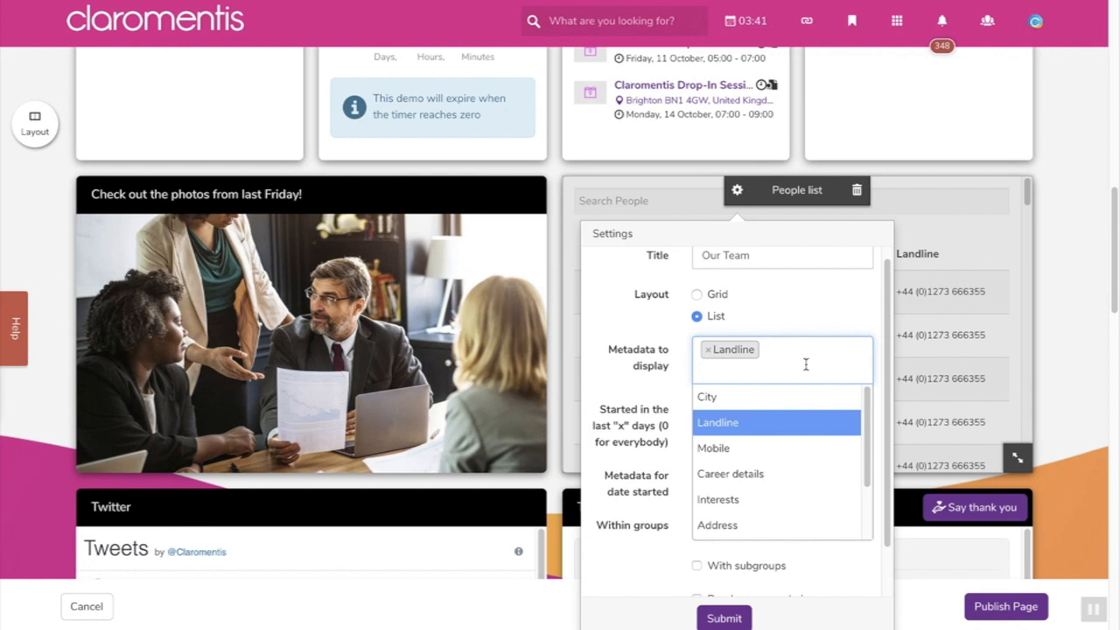
- Add Address to the displayed details and filter to the Development and Human Resources groups
click(787, 518)
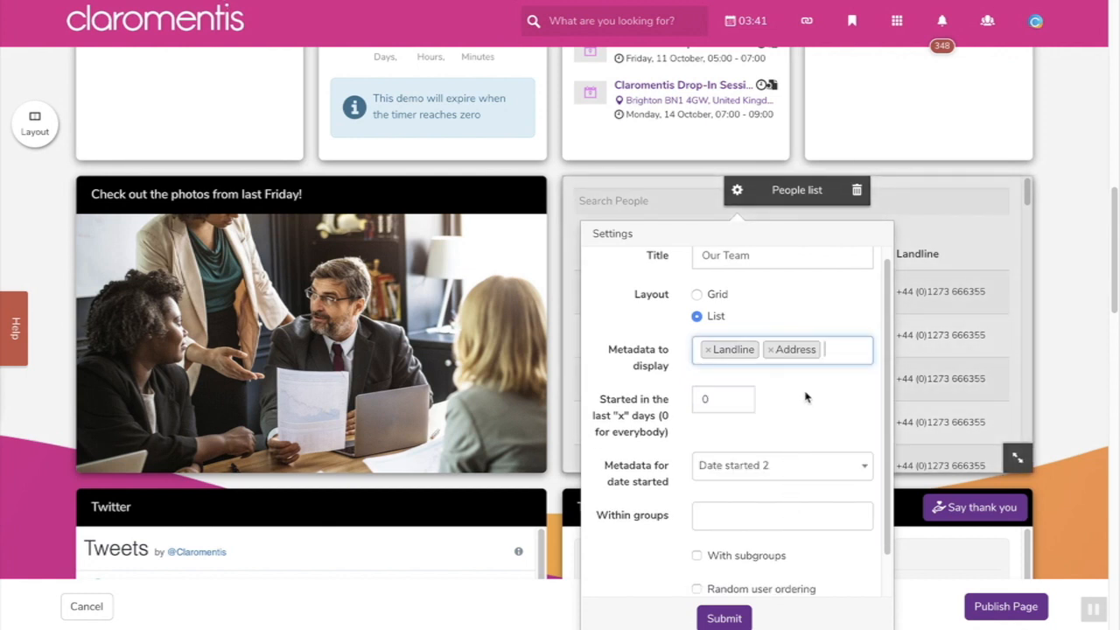
scroll(808, 408, down, 3)
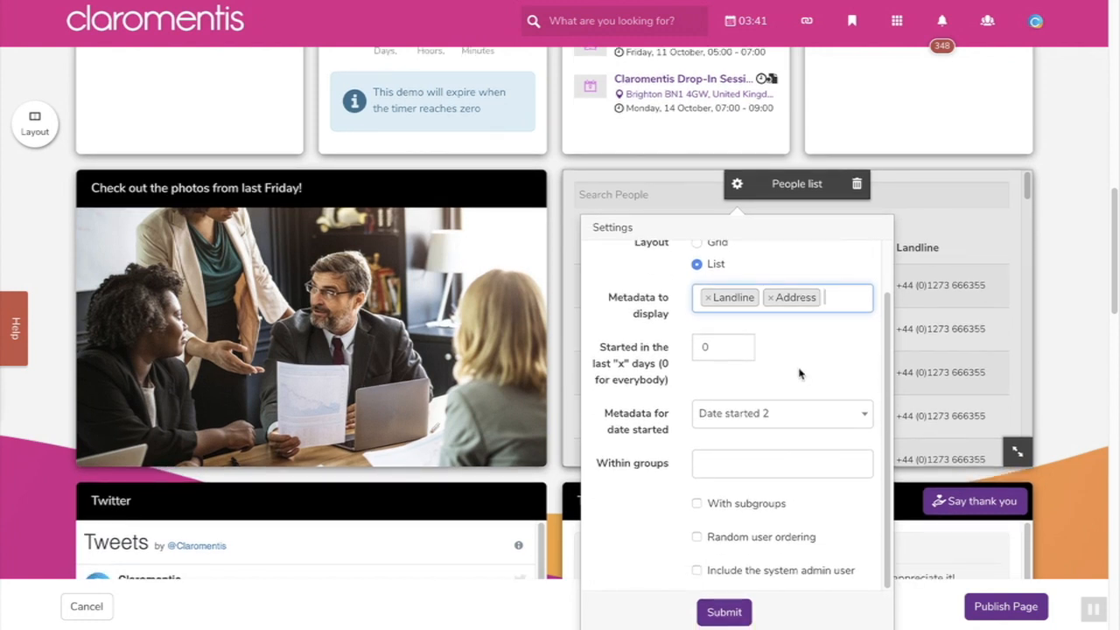
click(793, 466)
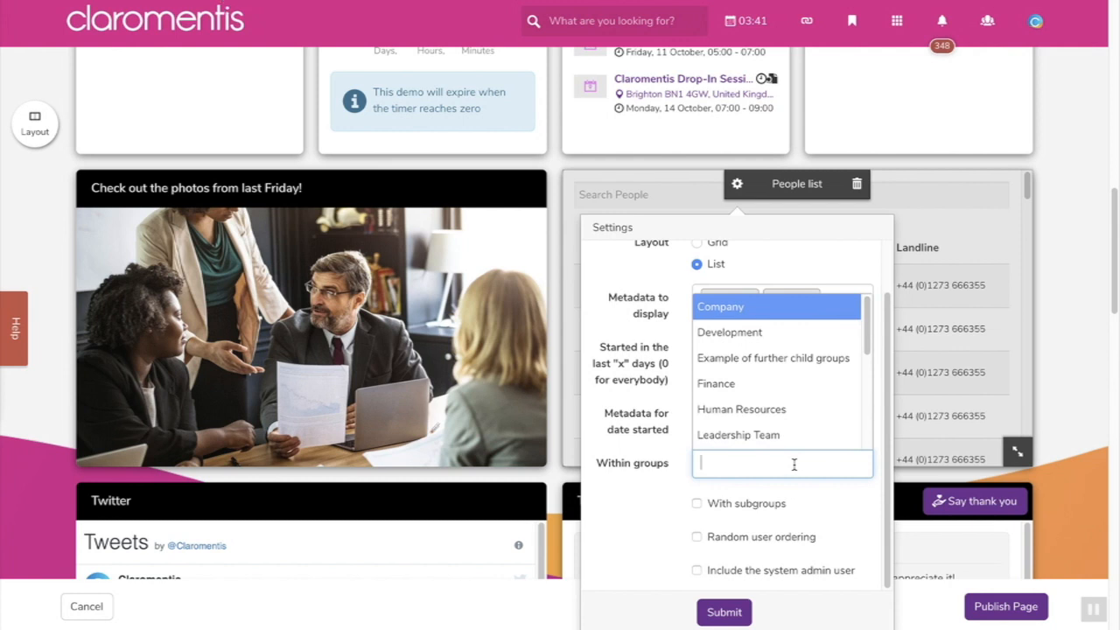
click(726, 334)
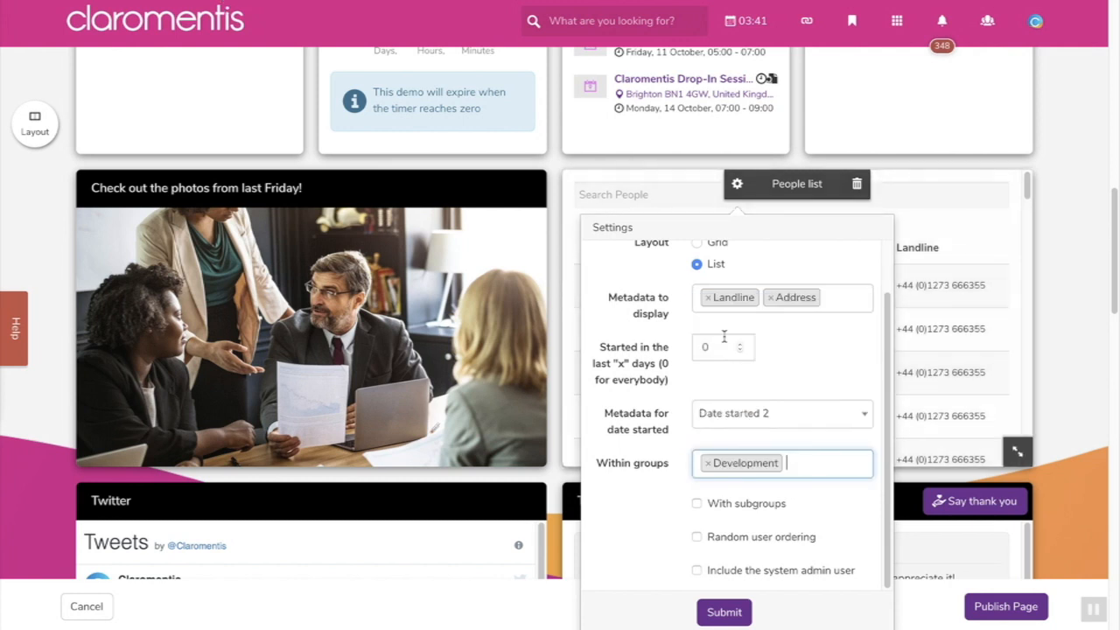
click(798, 463)
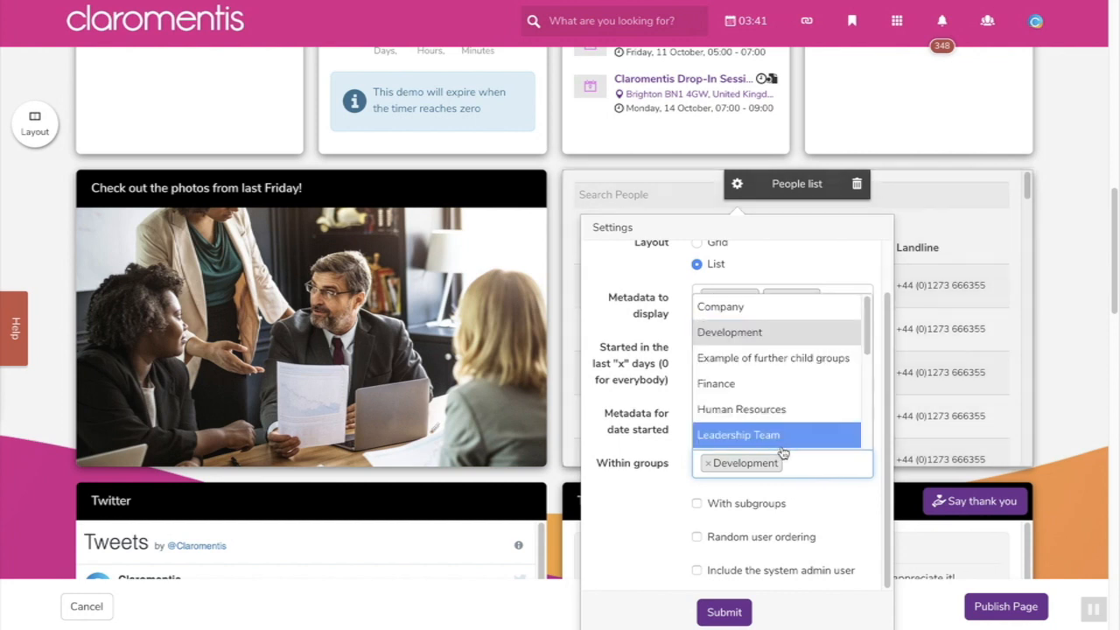
click(768, 410)
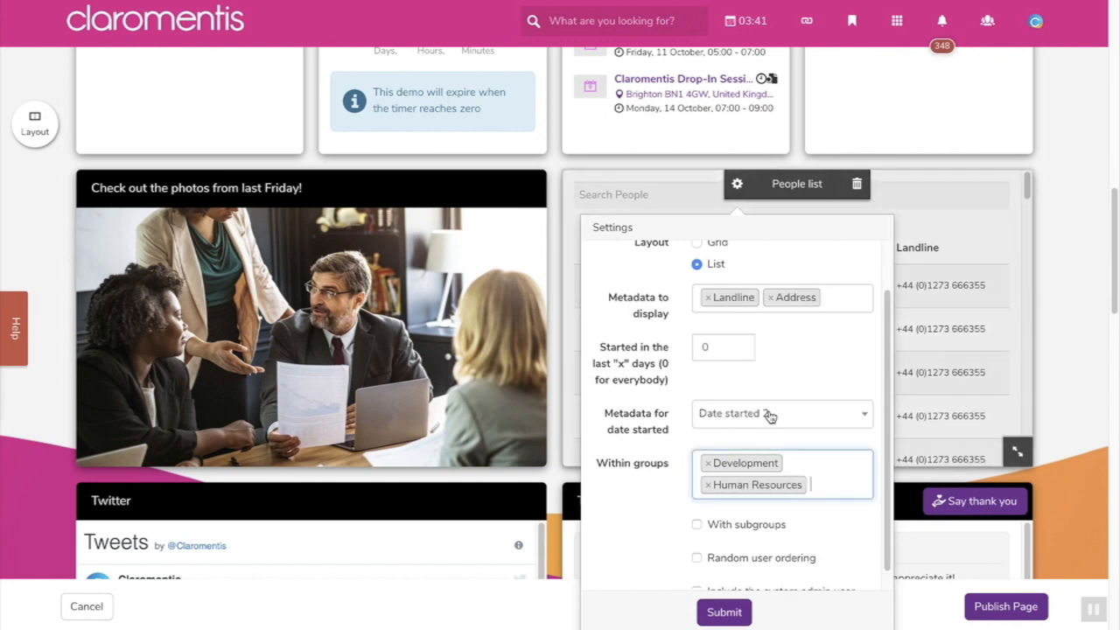
- Add the Marketing group, enable random user ordering, and save the settings
click(818, 471)
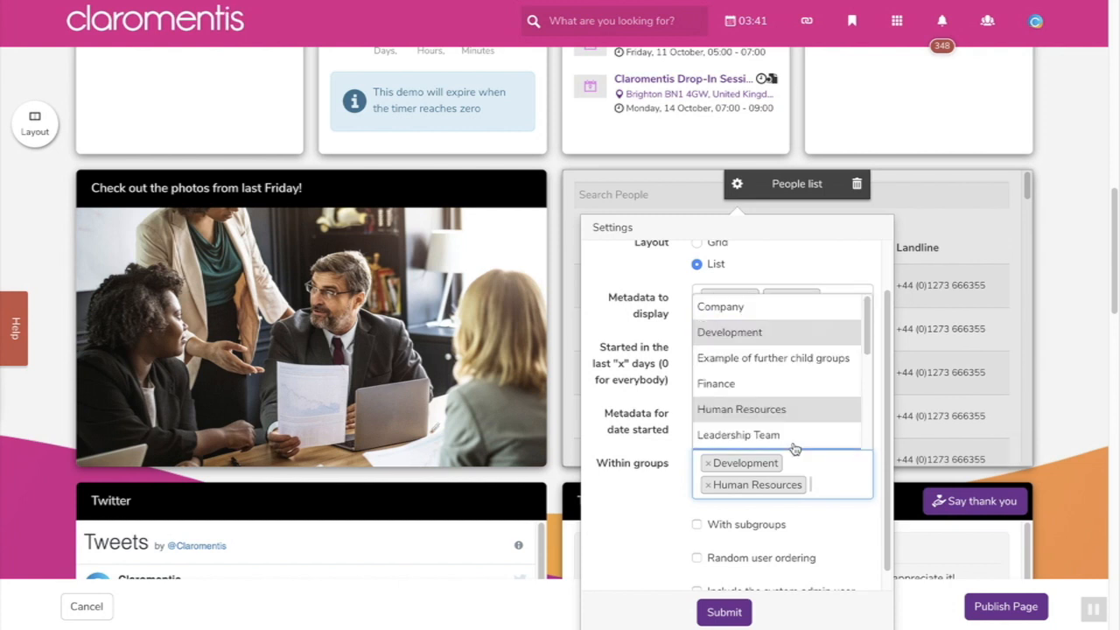
scroll(778, 411, down, 1)
scroll(779, 409, down, 2)
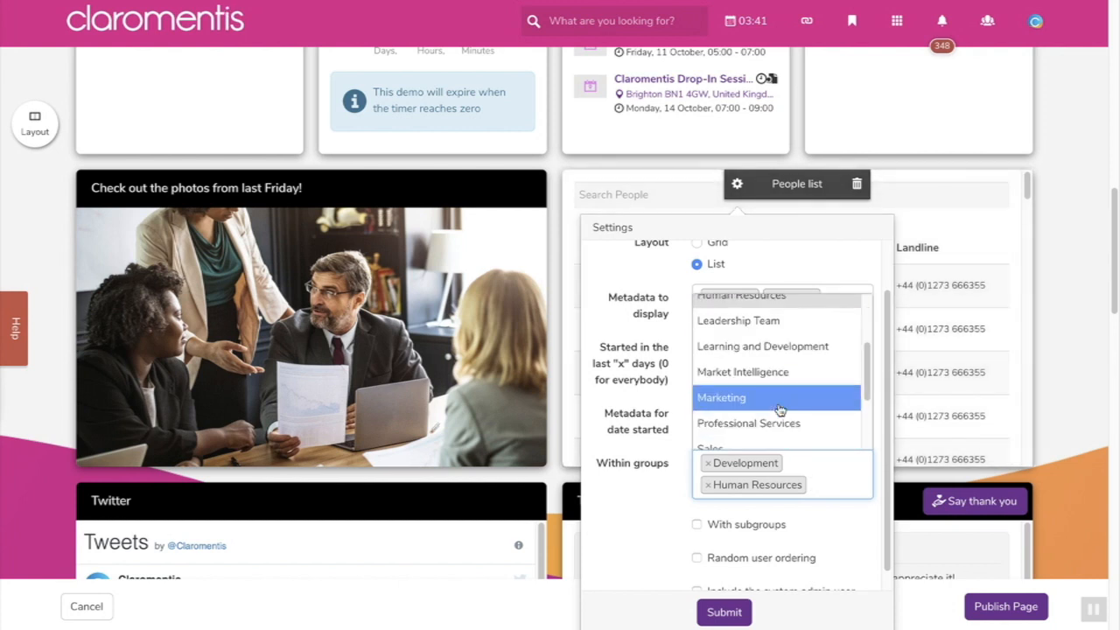
click(779, 404)
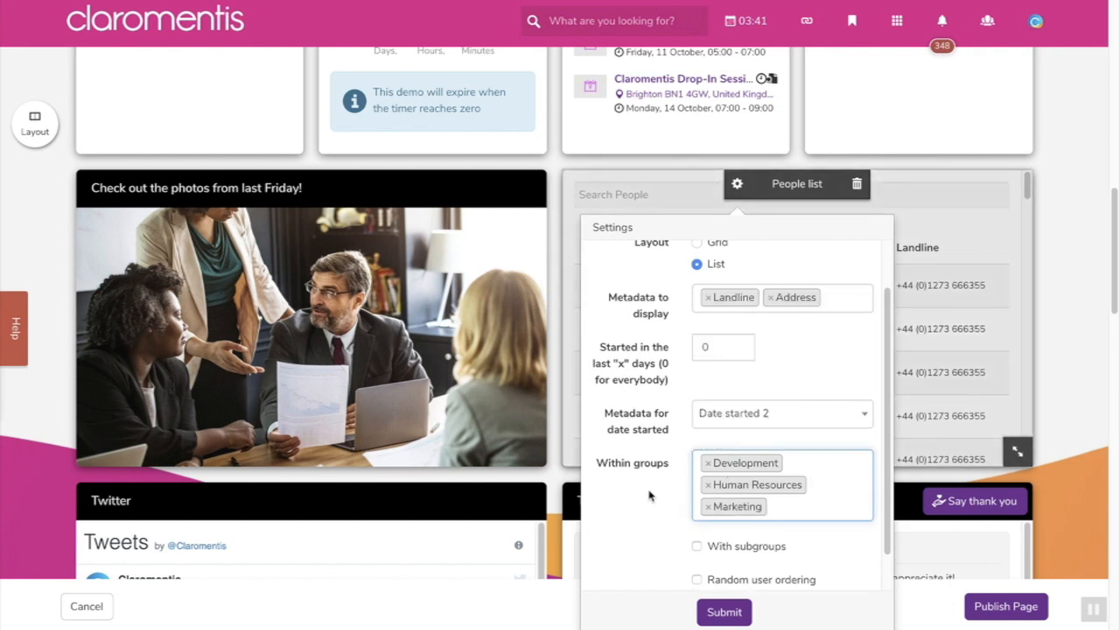
scroll(642, 499, down, 1)
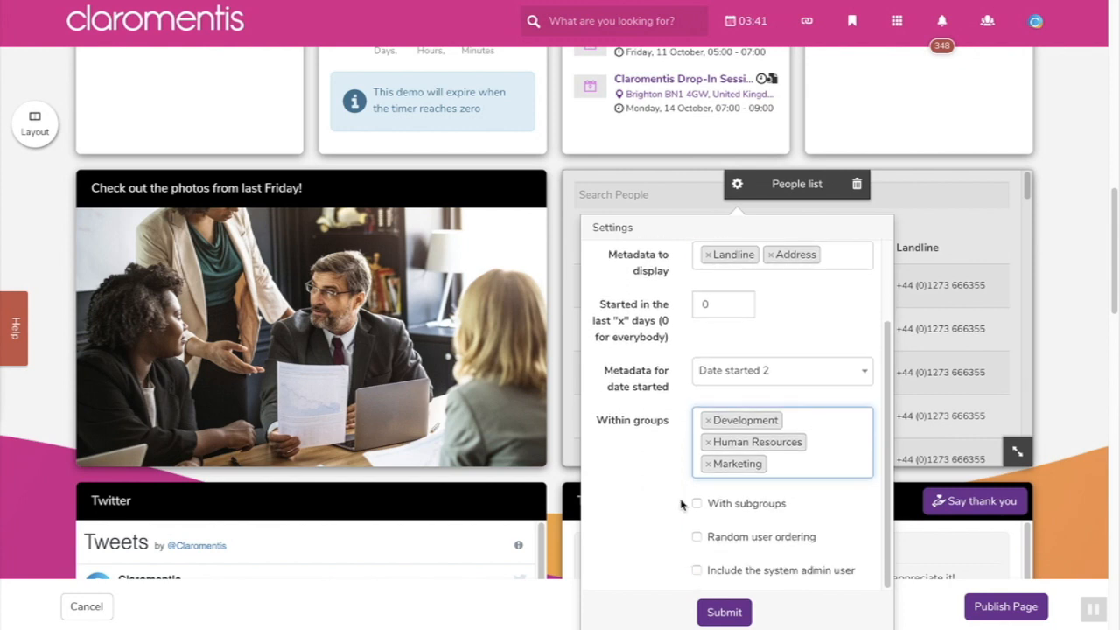
click(698, 505)
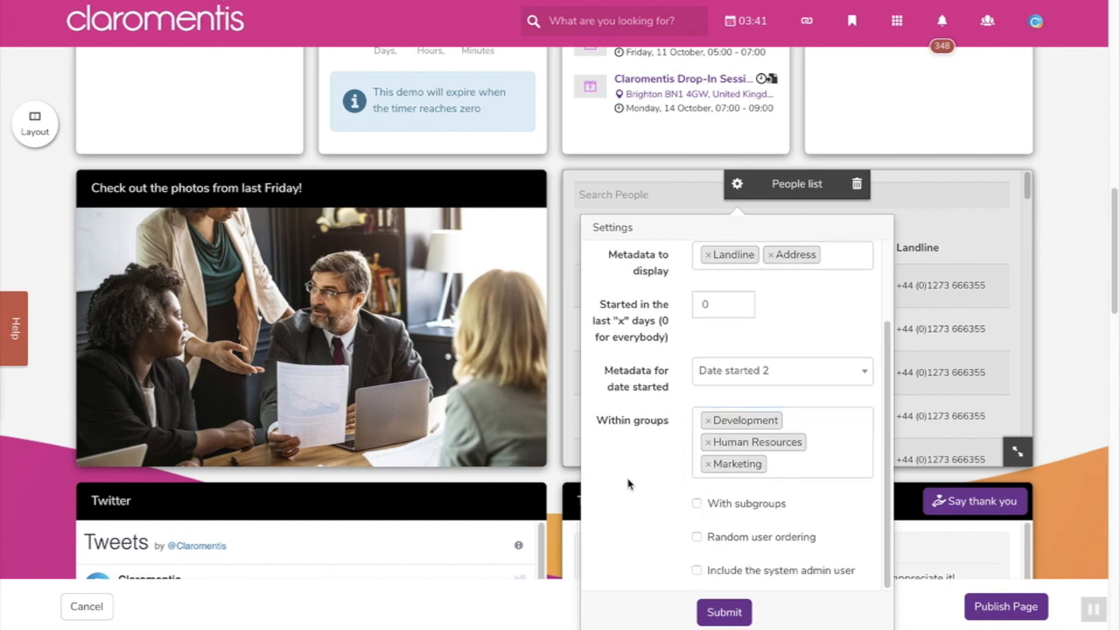
click(695, 537)
click(722, 612)
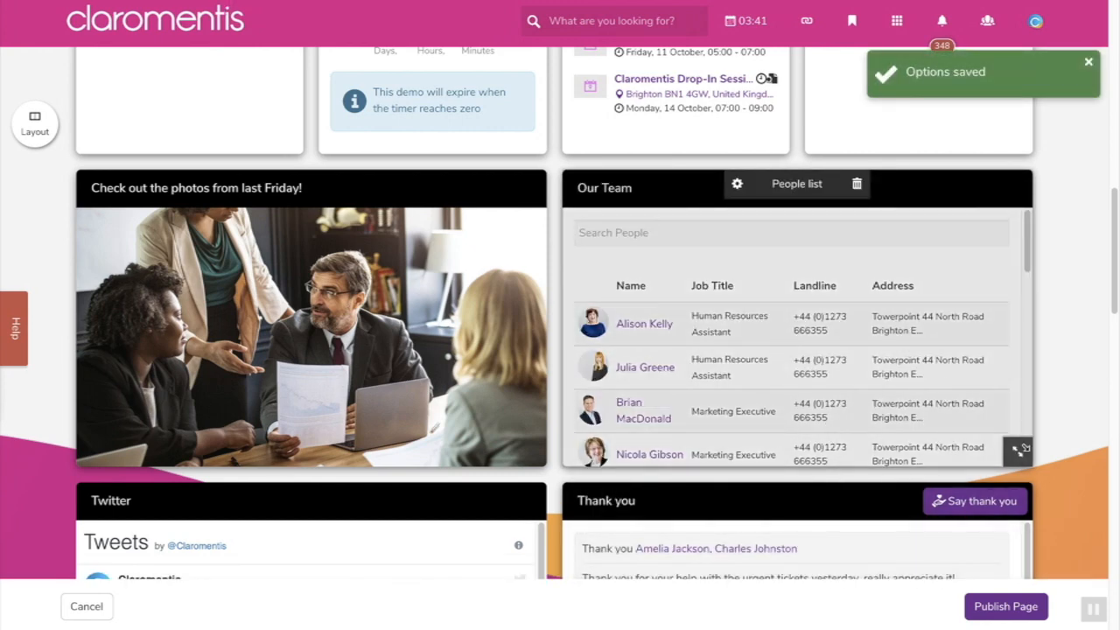
- Set the Our Team list to Grid layout with Landline metadata and 8 users, and submit
click(1004, 603)
mouse_move(769, 443)
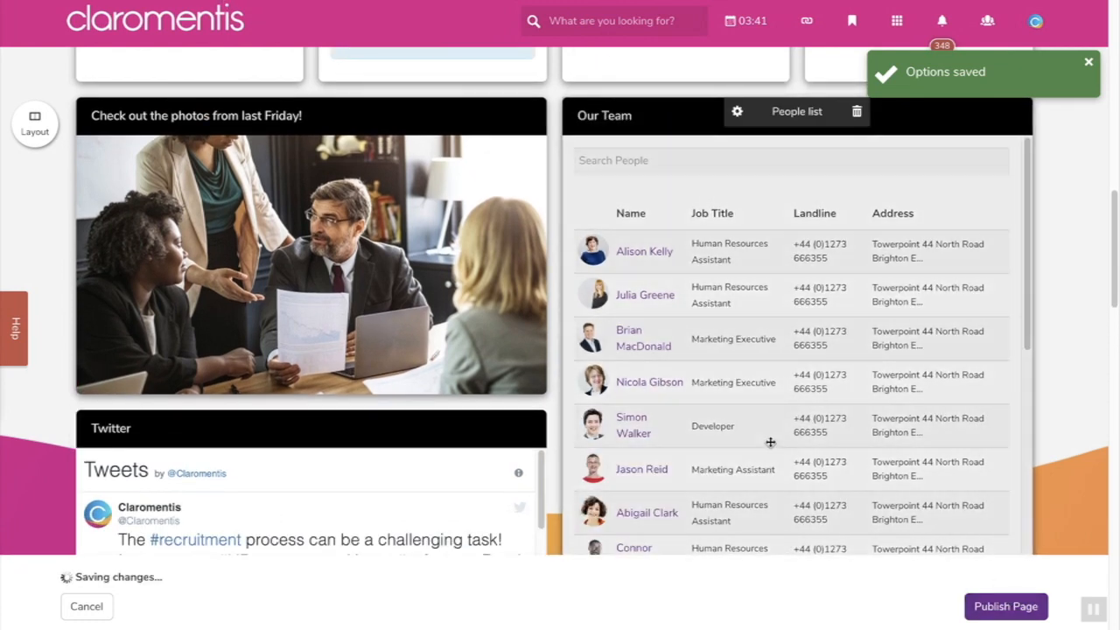
click(738, 113)
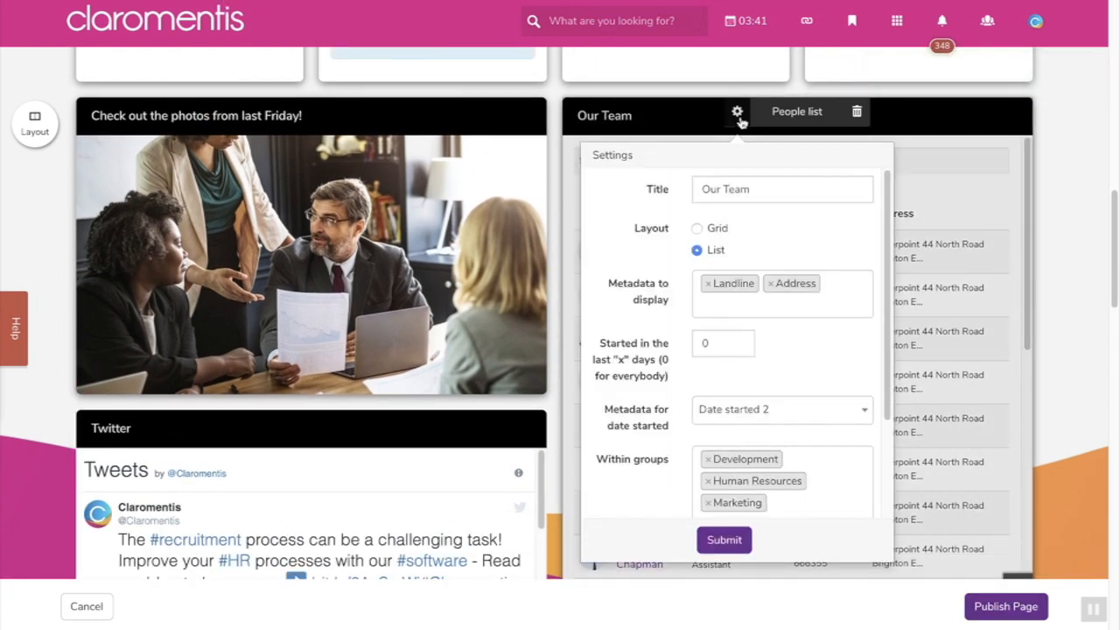
click(713, 230)
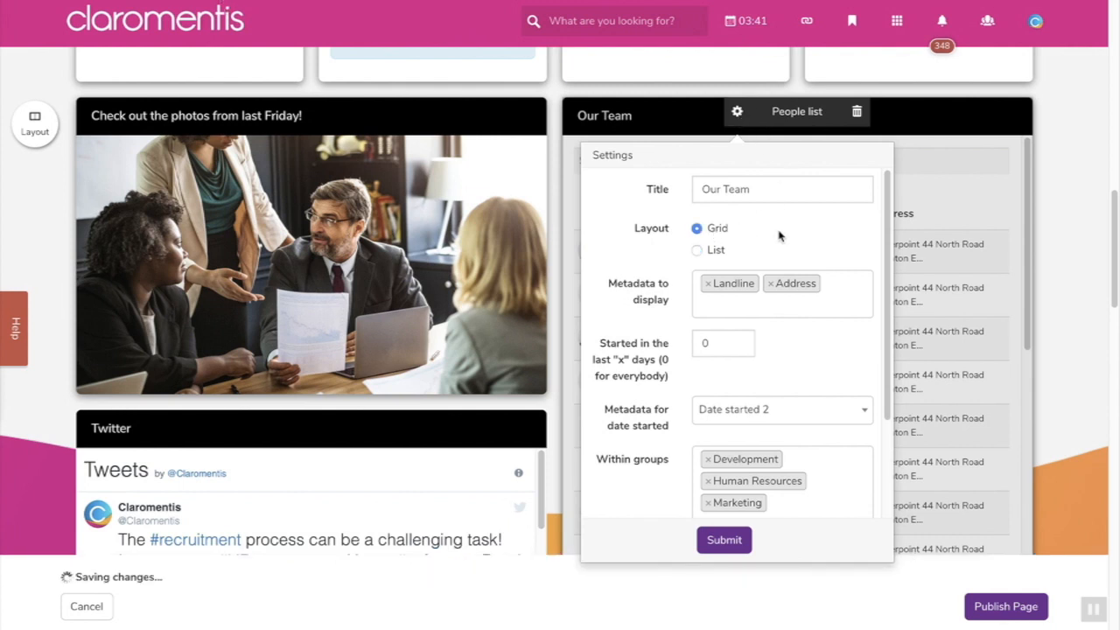
click(778, 280)
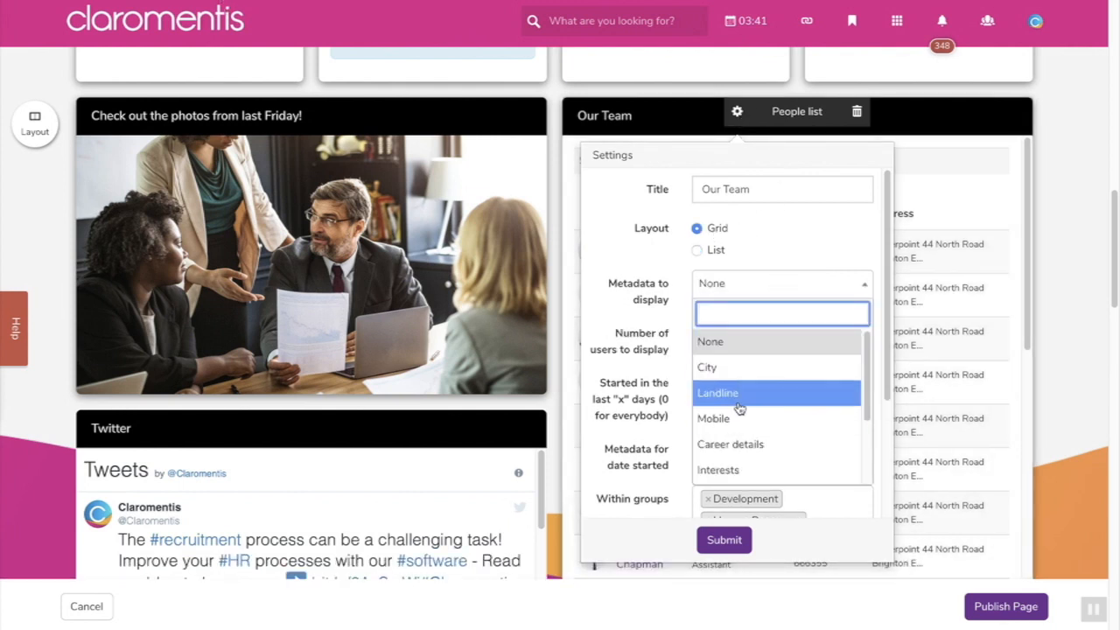
click(740, 392)
scroll(678, 436, down, 2)
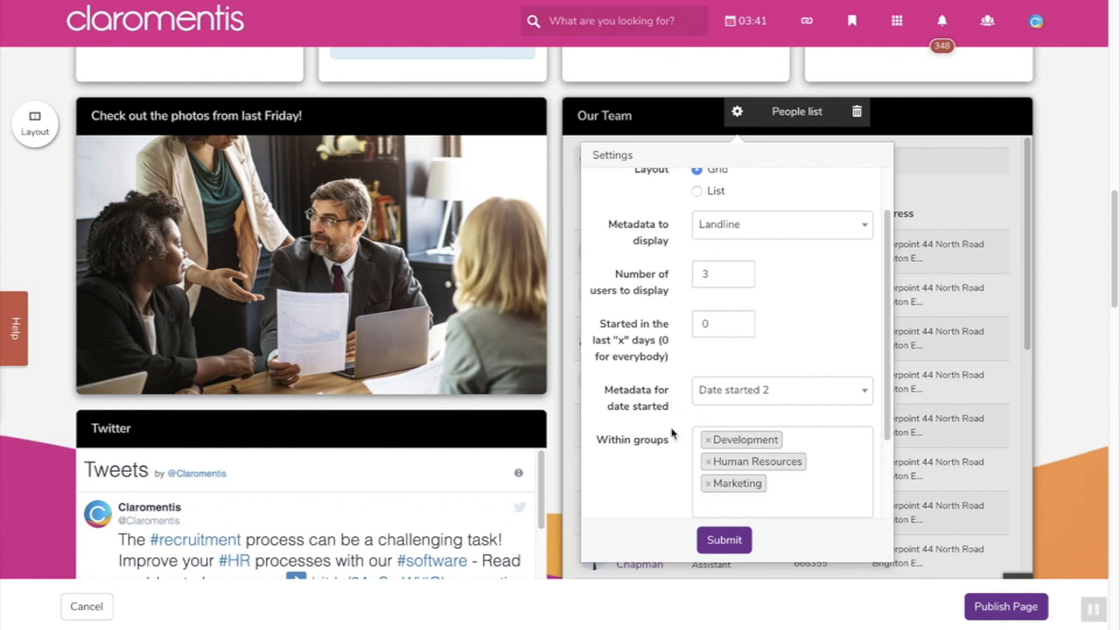
click(713, 278)
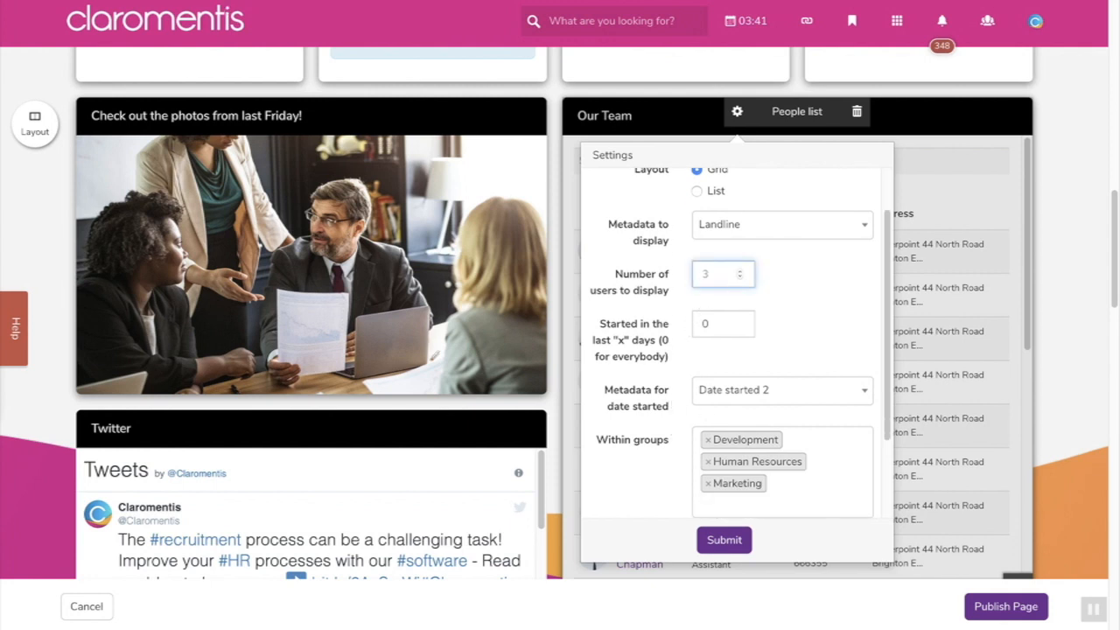
click(724, 540)
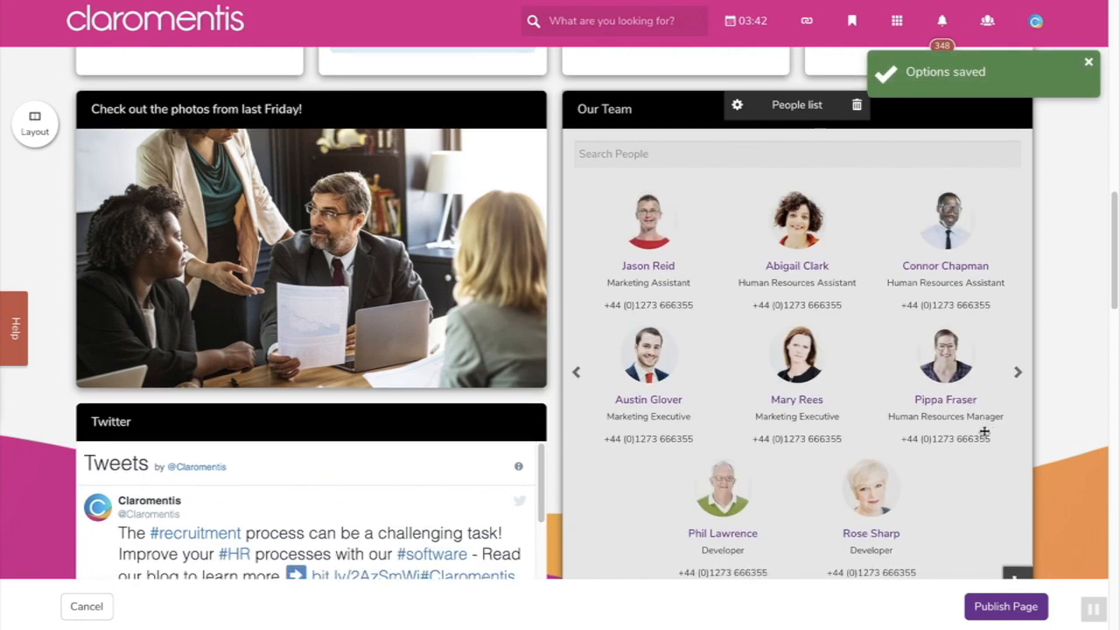
- Replace the Development, Human Resources and Marketing groups with Company in the Our Team settings
scroll(983, 432, down, 2)
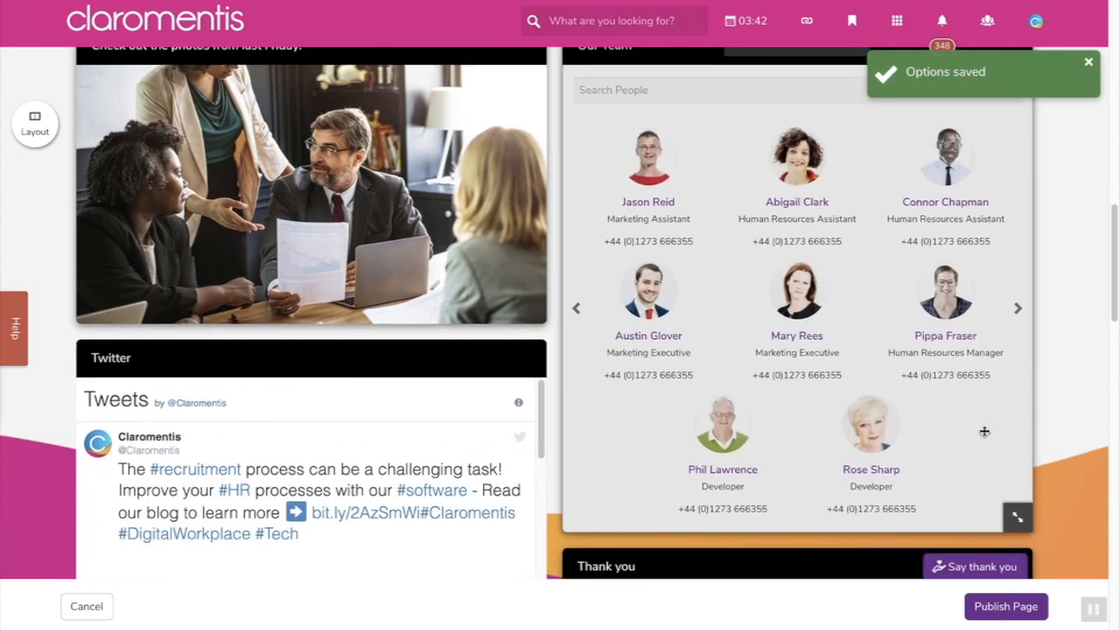
scroll(983, 432, up, 2)
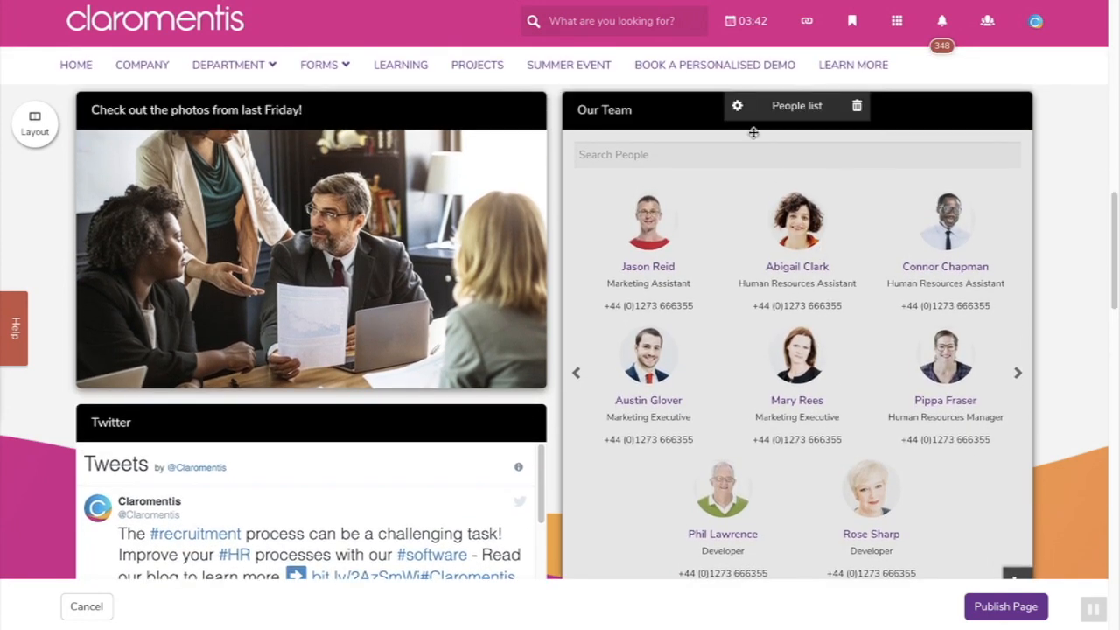
click(737, 106)
scroll(762, 398, down, 3)
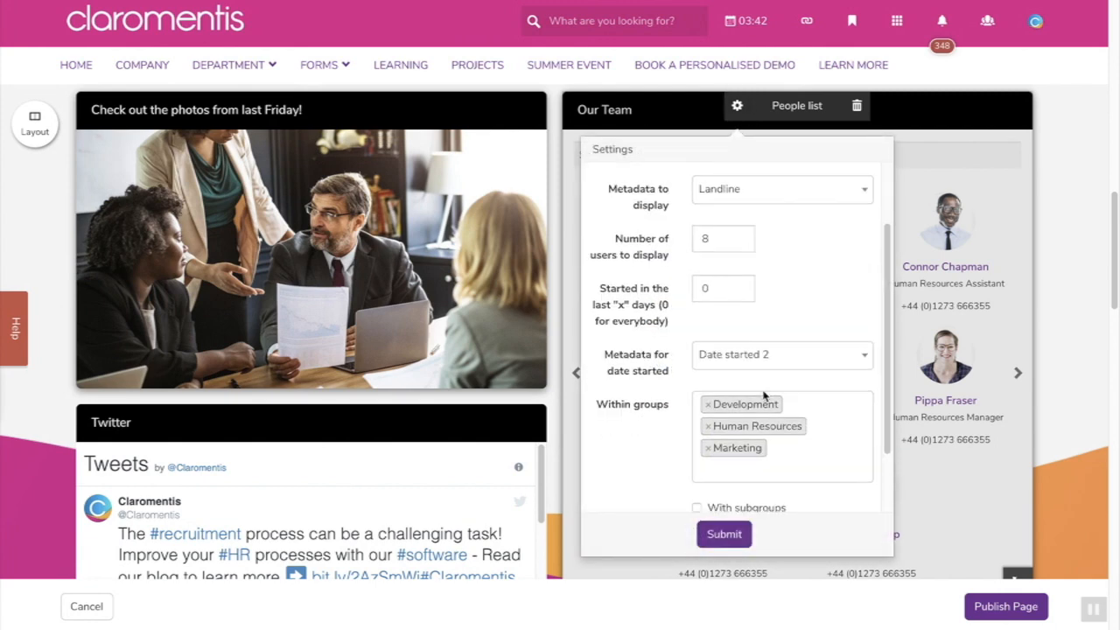
scroll(767, 373, up, 1)
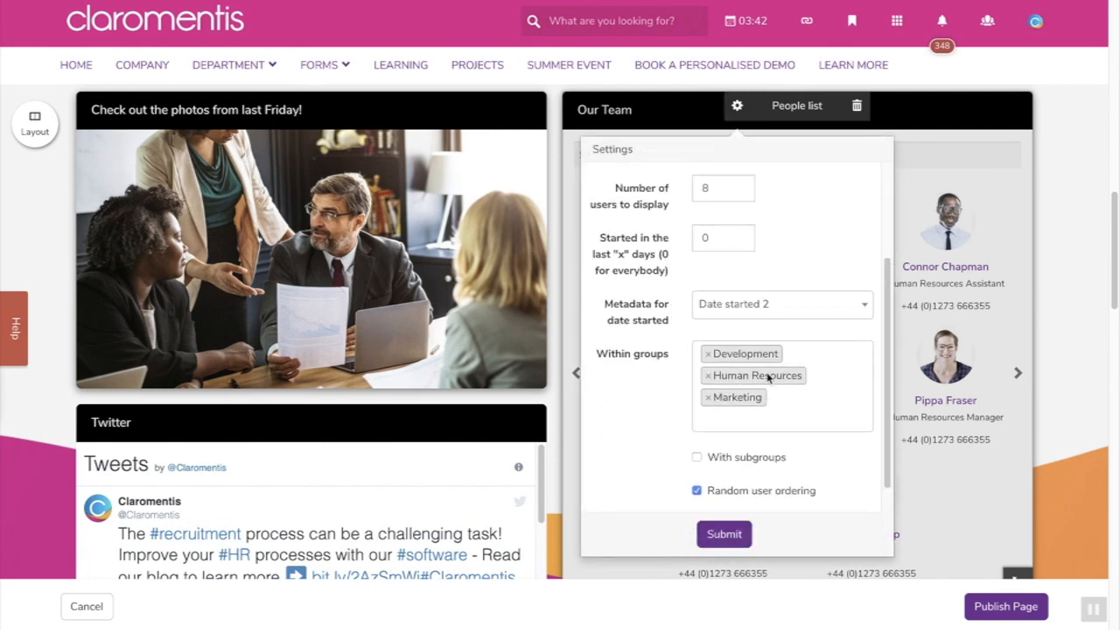
click(707, 353)
click(708, 366)
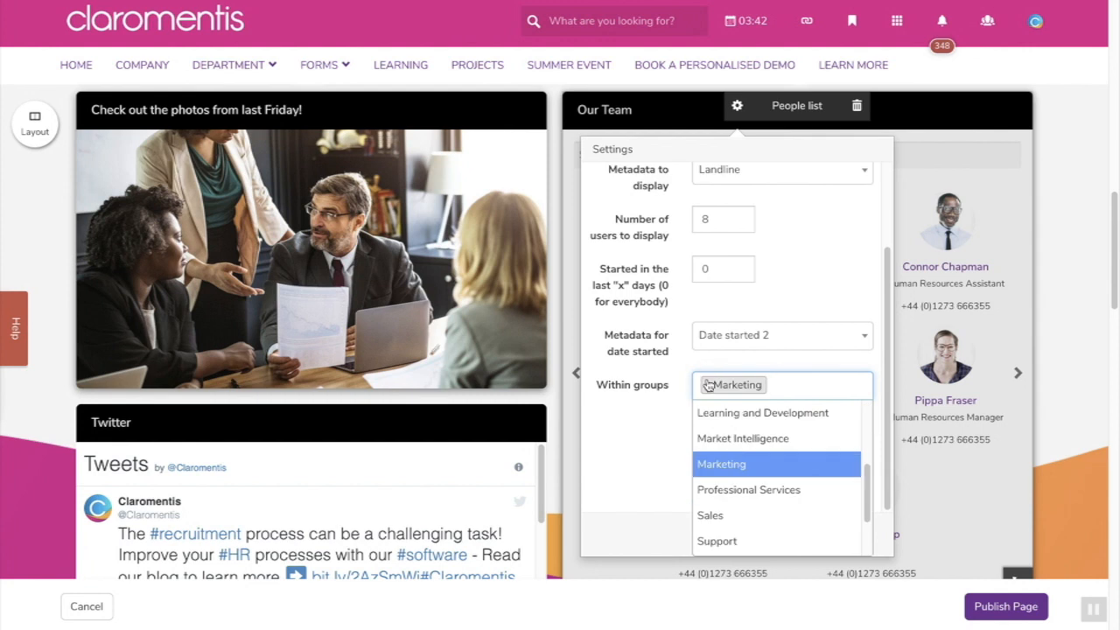
click(707, 385)
click(742, 417)
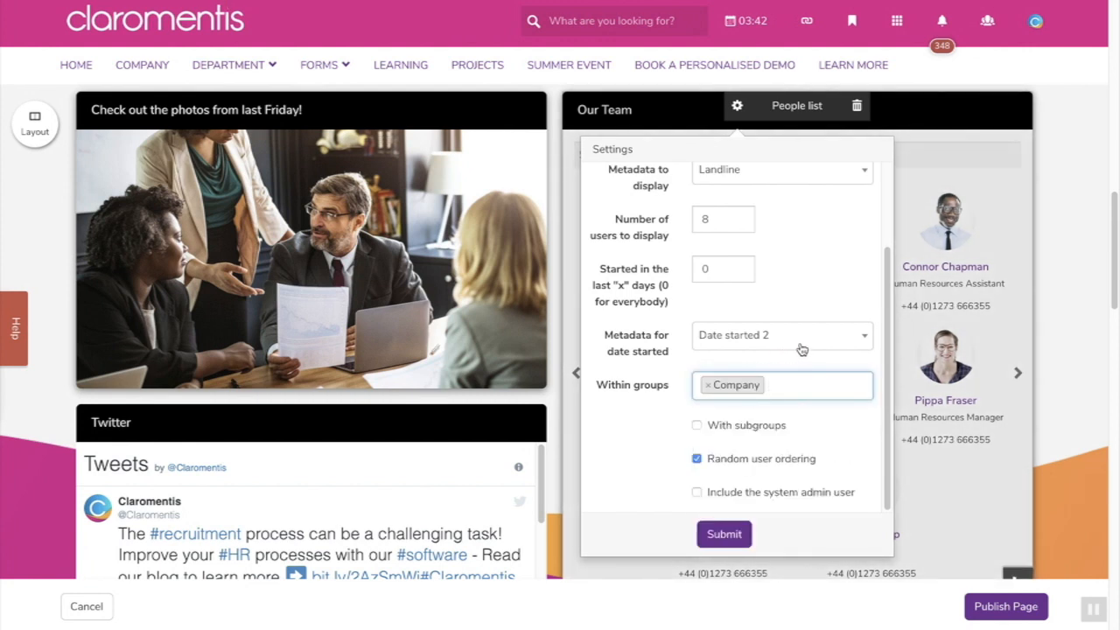
- Keep 'Date started 2' as the start-date detail and edit the started-in-last-days value
click(803, 342)
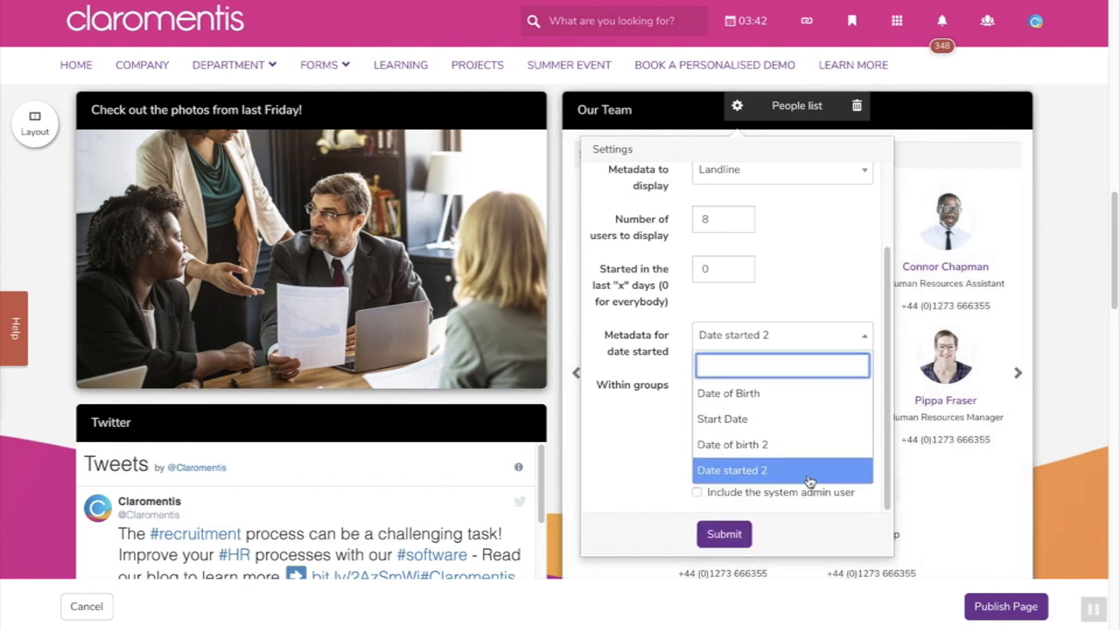
click(807, 472)
click(730, 275)
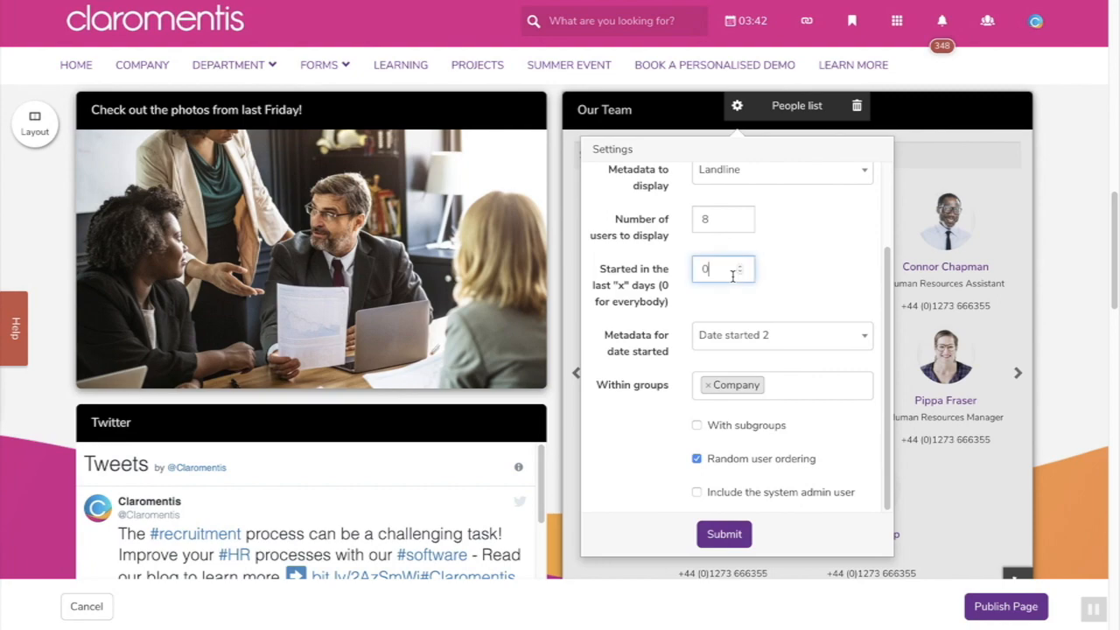
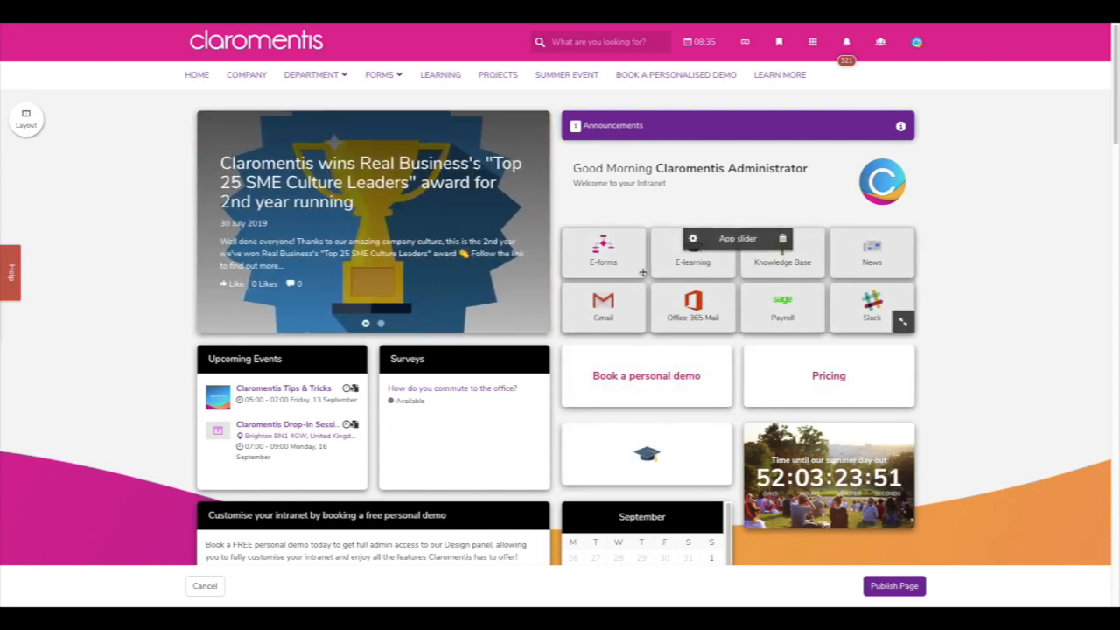
- Switch the app slider to the Theme change set and submit
click(692, 239)
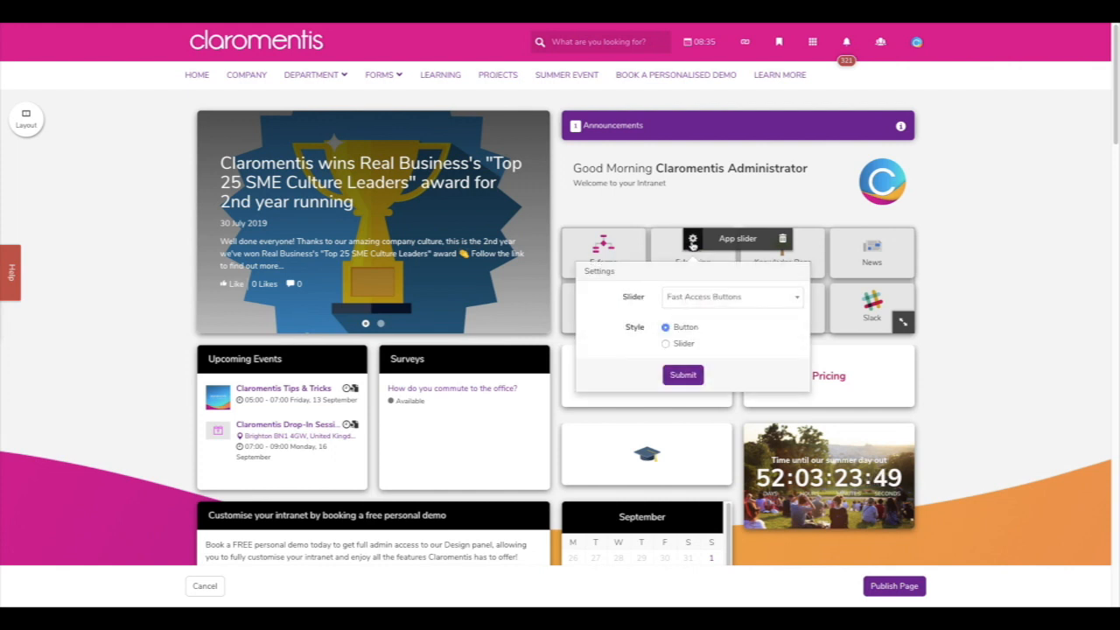
click(733, 298)
click(781, 398)
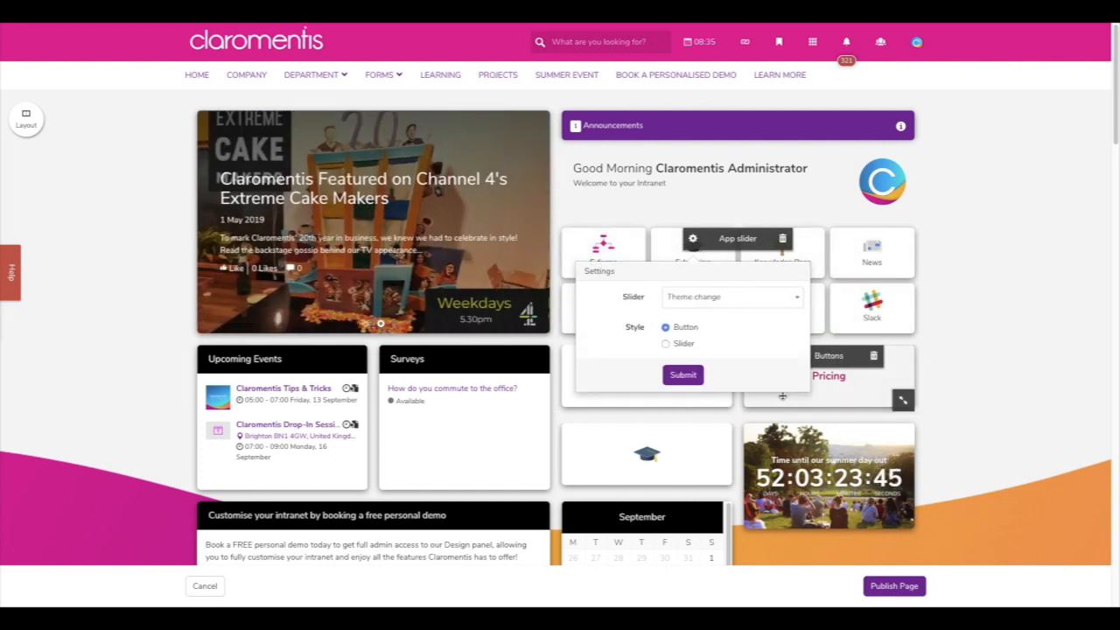
click(687, 376)
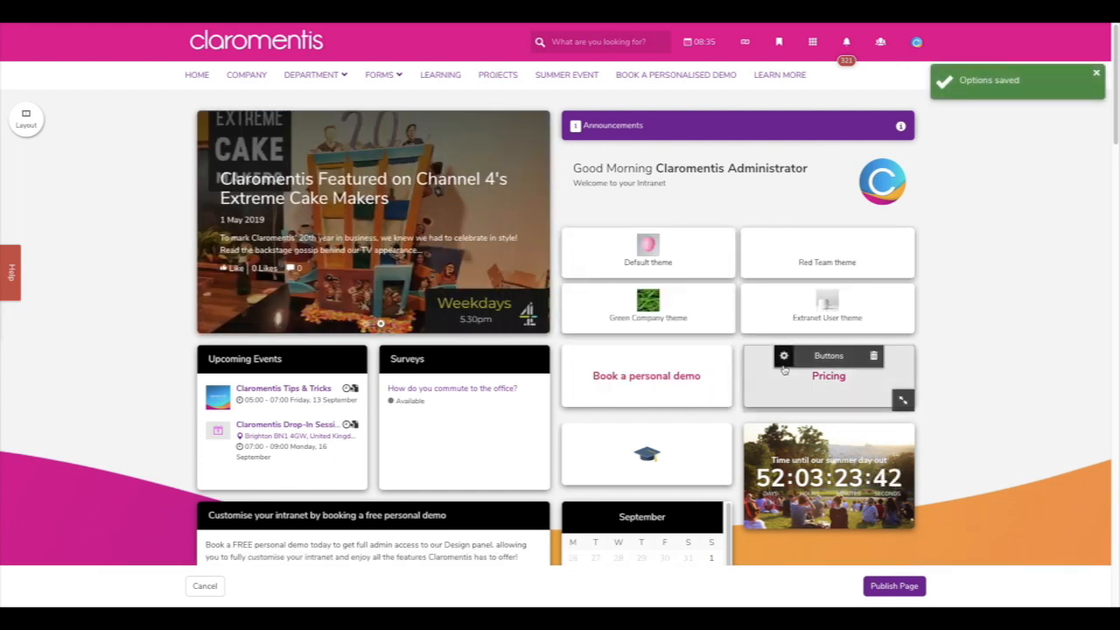
- Stretch the theme slider across the page top and resubmit it with Theme change kept
drag(904, 324, 919, 188)
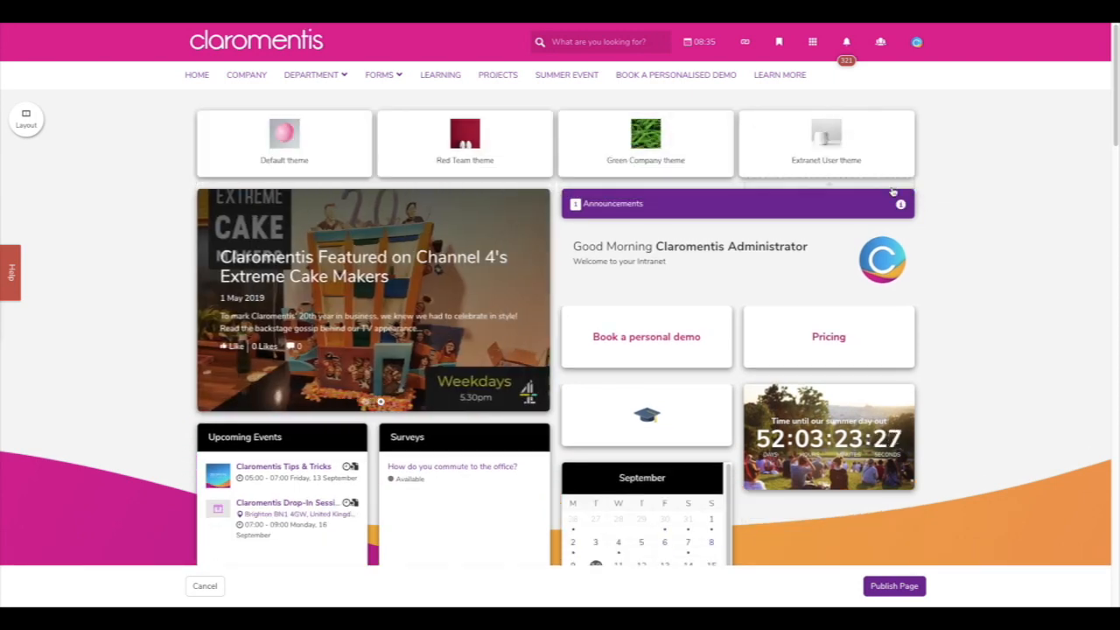
click(510, 121)
click(516, 181)
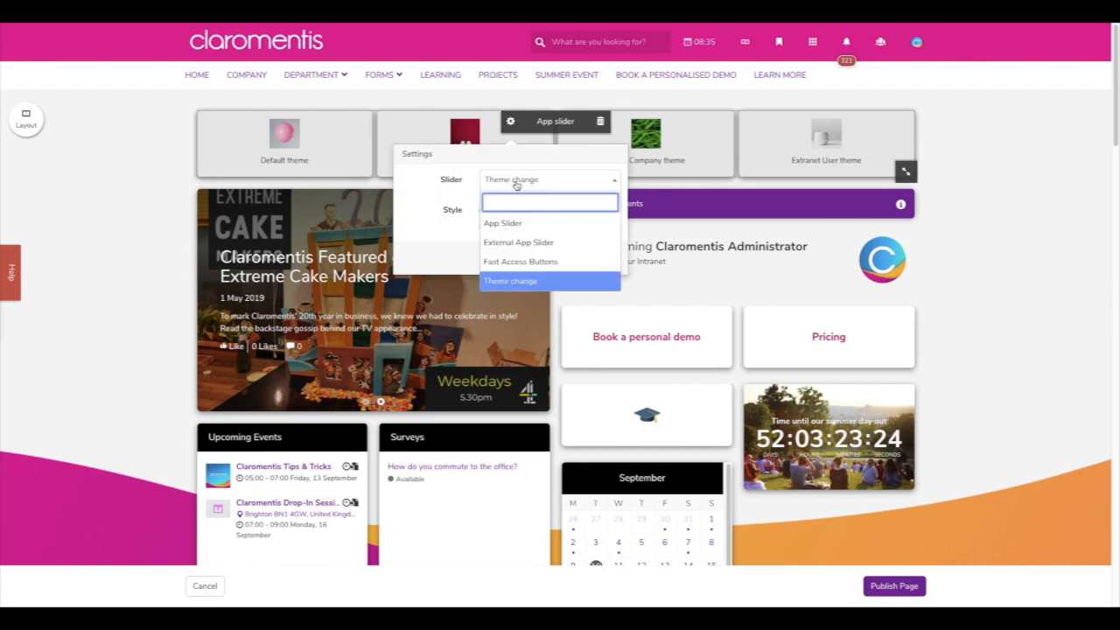
click(516, 182)
click(501, 258)
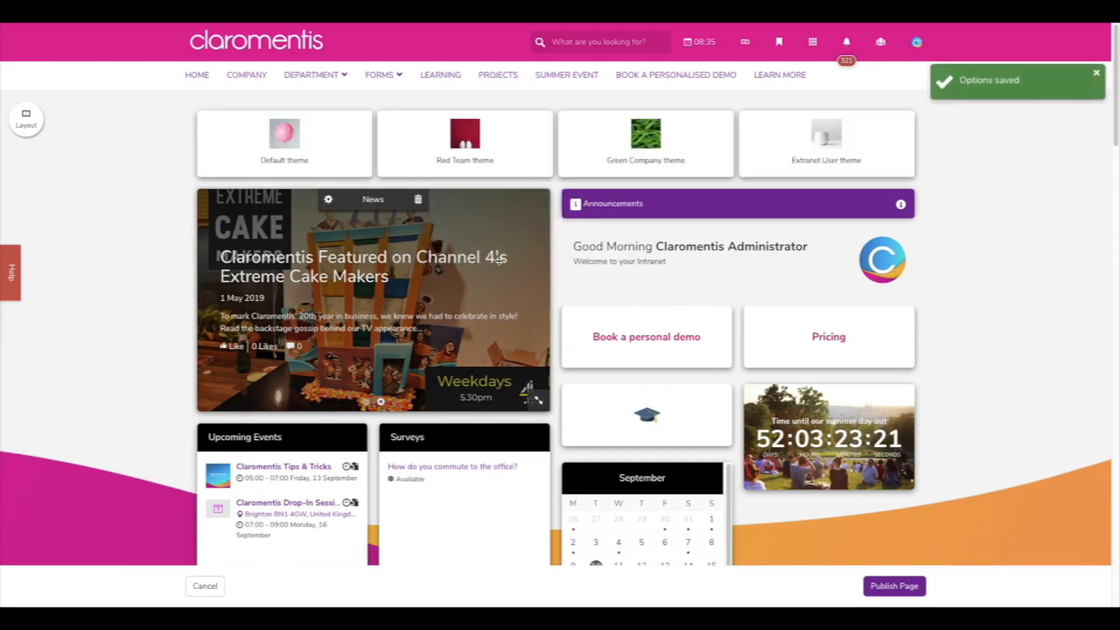
scroll(950, 303, down, 1)
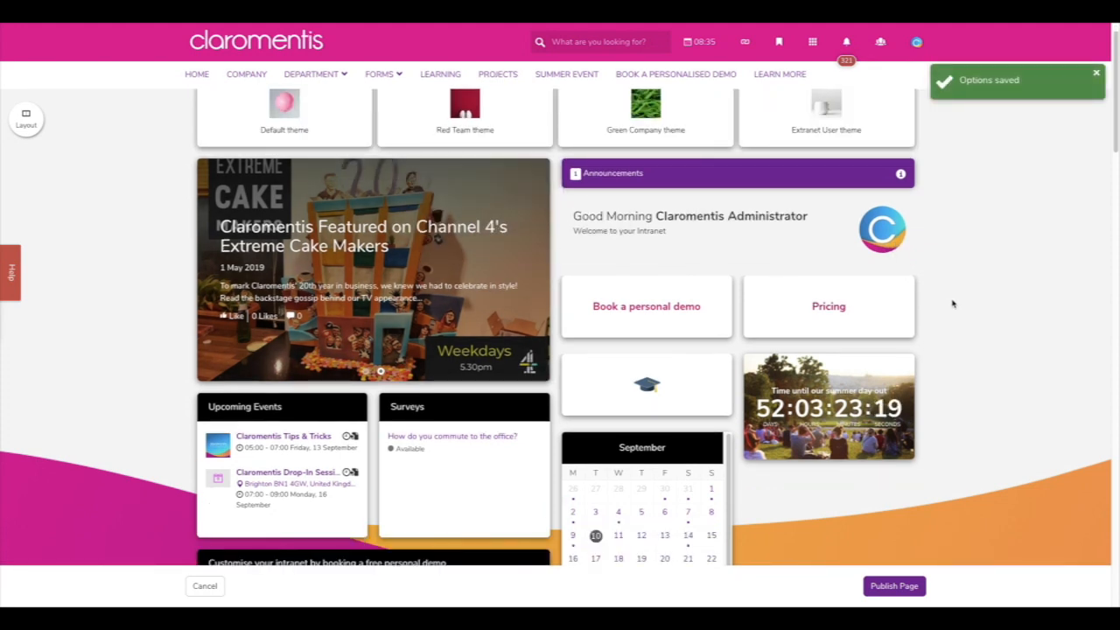
scroll(952, 303, down, 3)
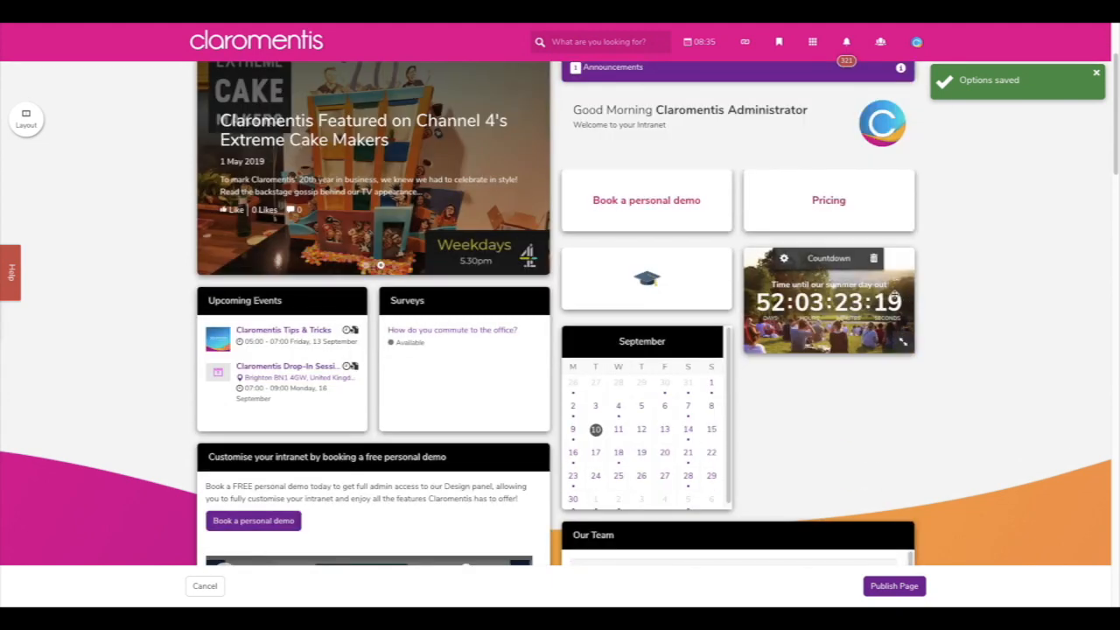
mouse_move(692, 226)
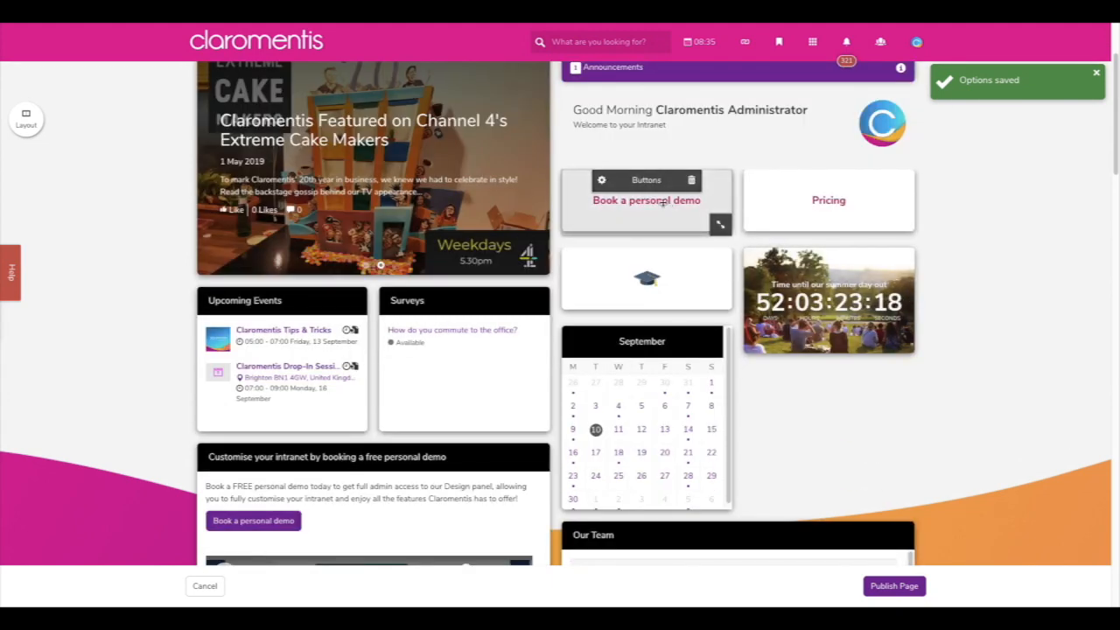
- Look through the add-new-button form in the Buttons widget settings, then collapse it
click(602, 181)
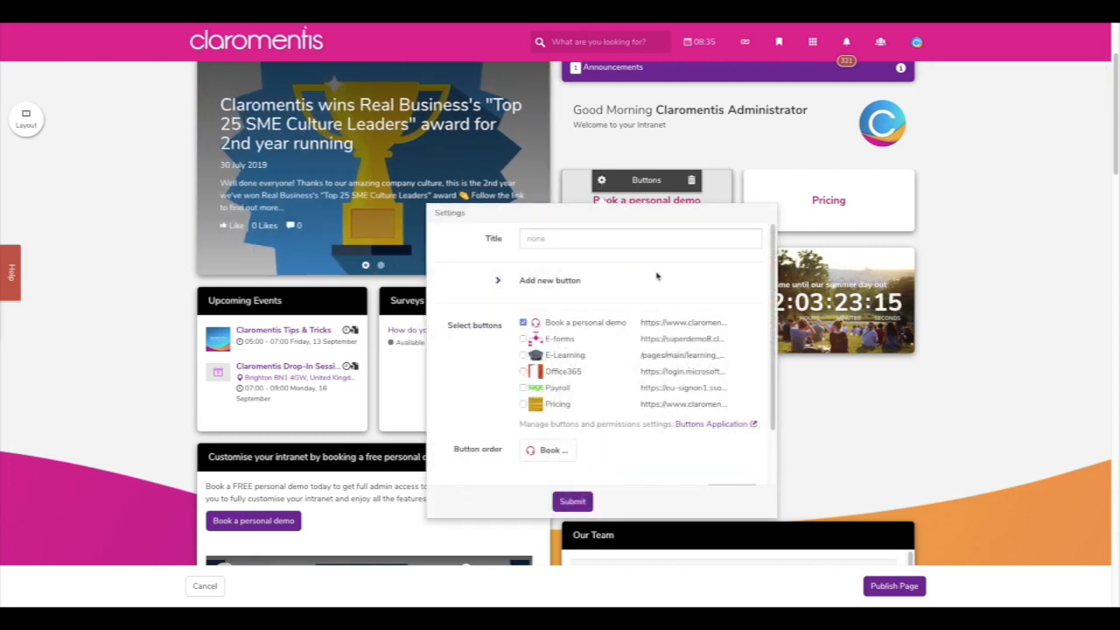
scroll(656, 276, down, 1)
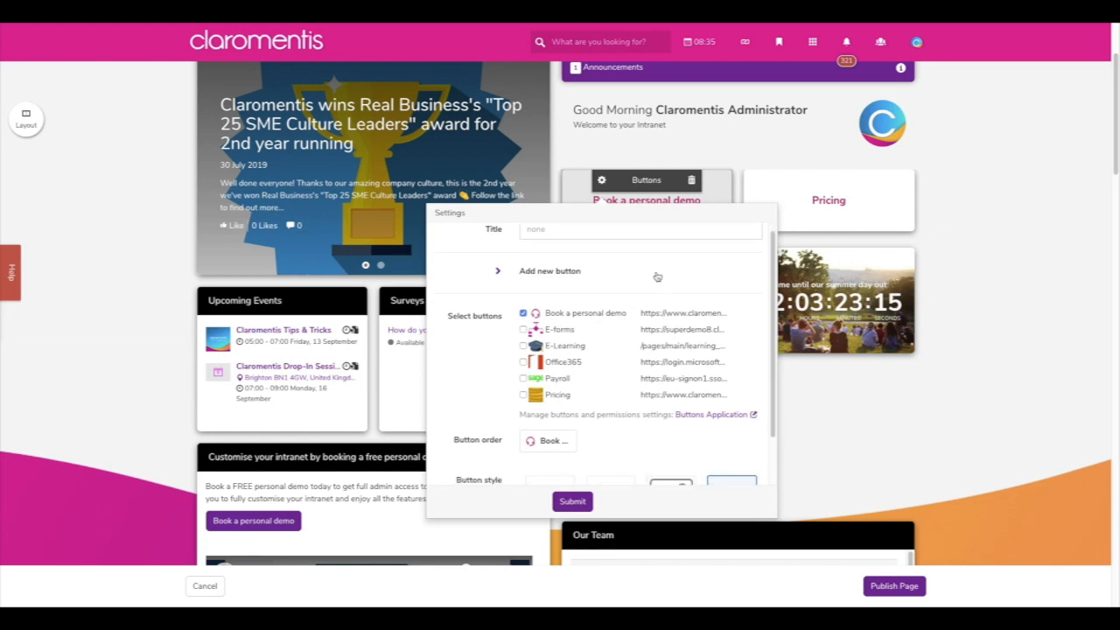
click(580, 275)
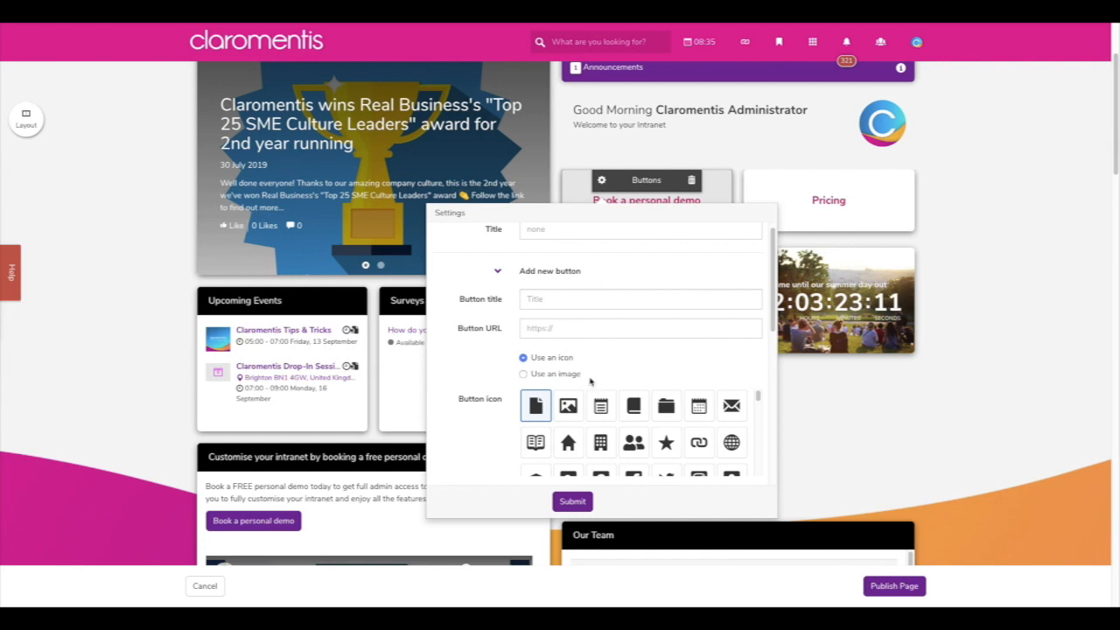
scroll(503, 442, down, 1)
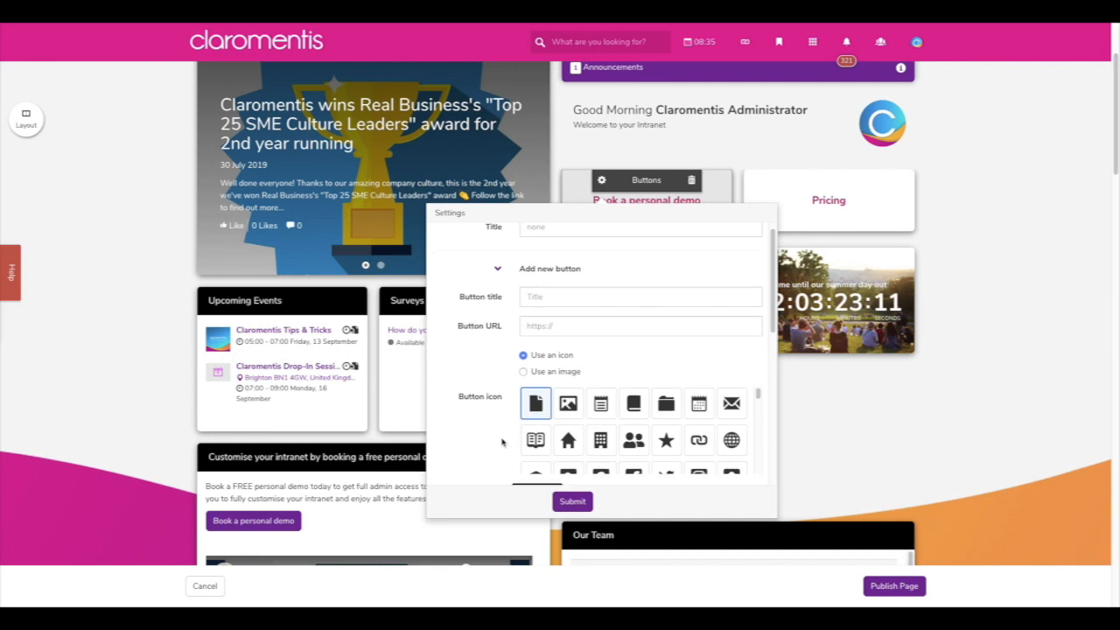
scroll(502, 442, down, 1)
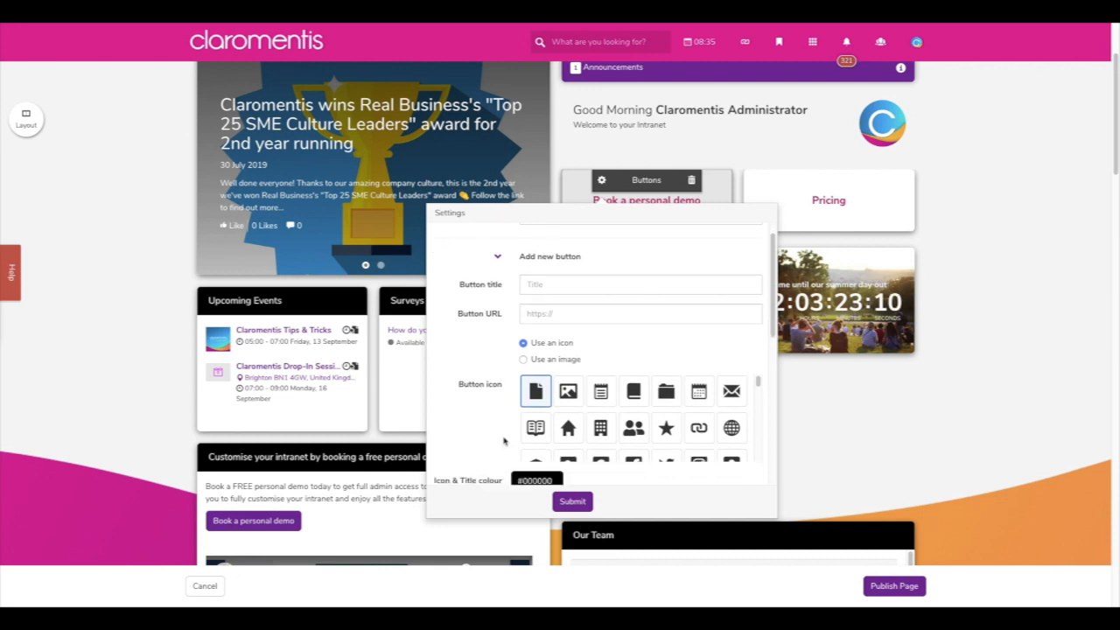
scroll(504, 442, down, 1)
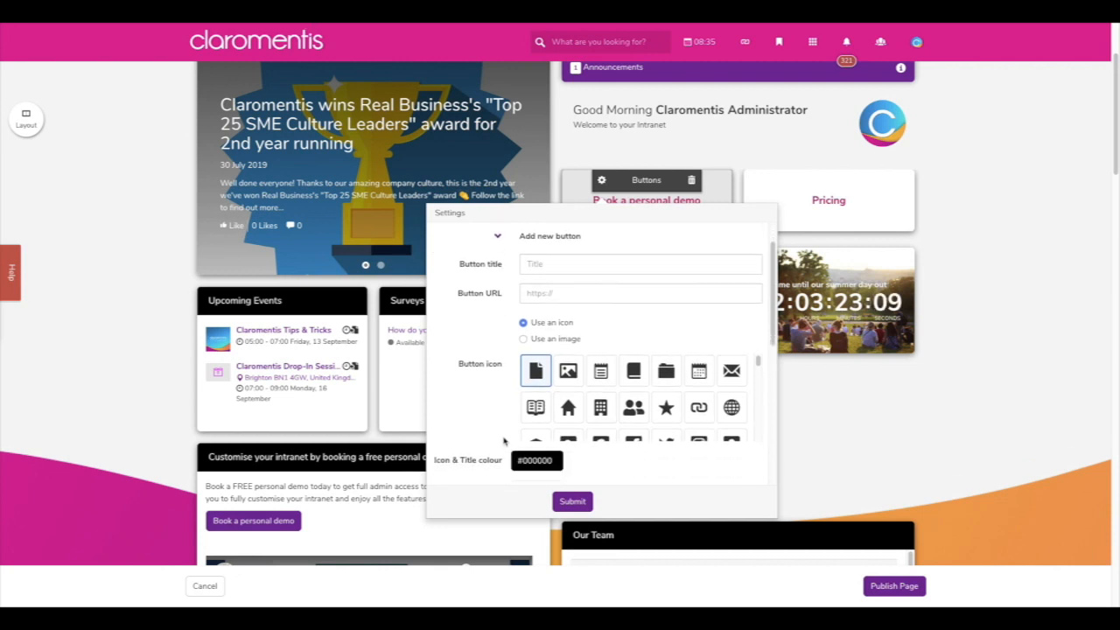
scroll(504, 440, down, 3)
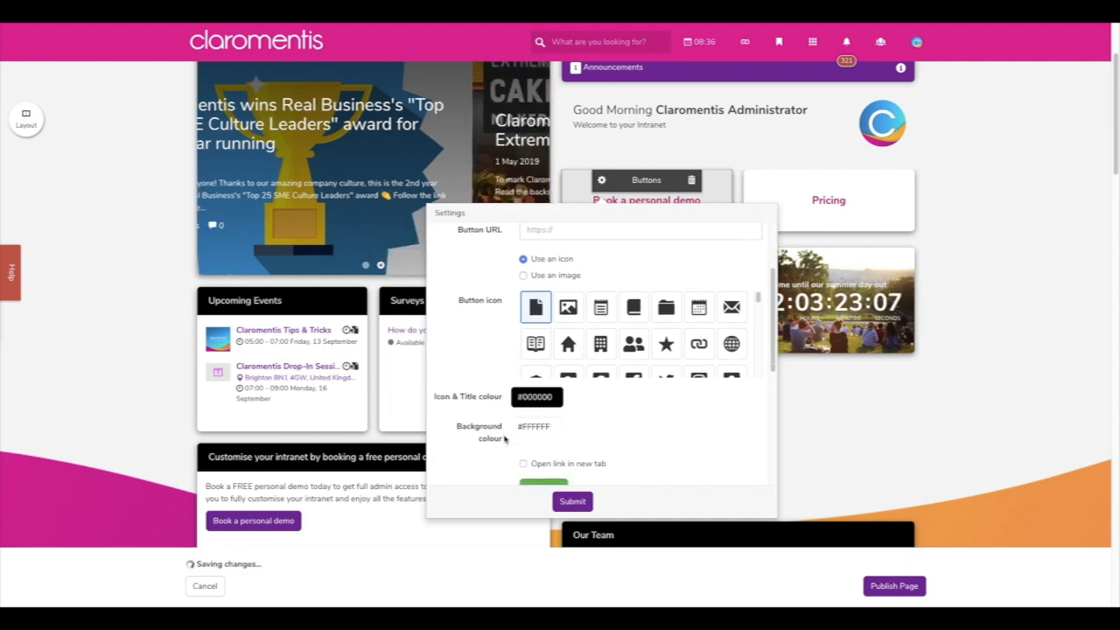
scroll(504, 440, down, 2)
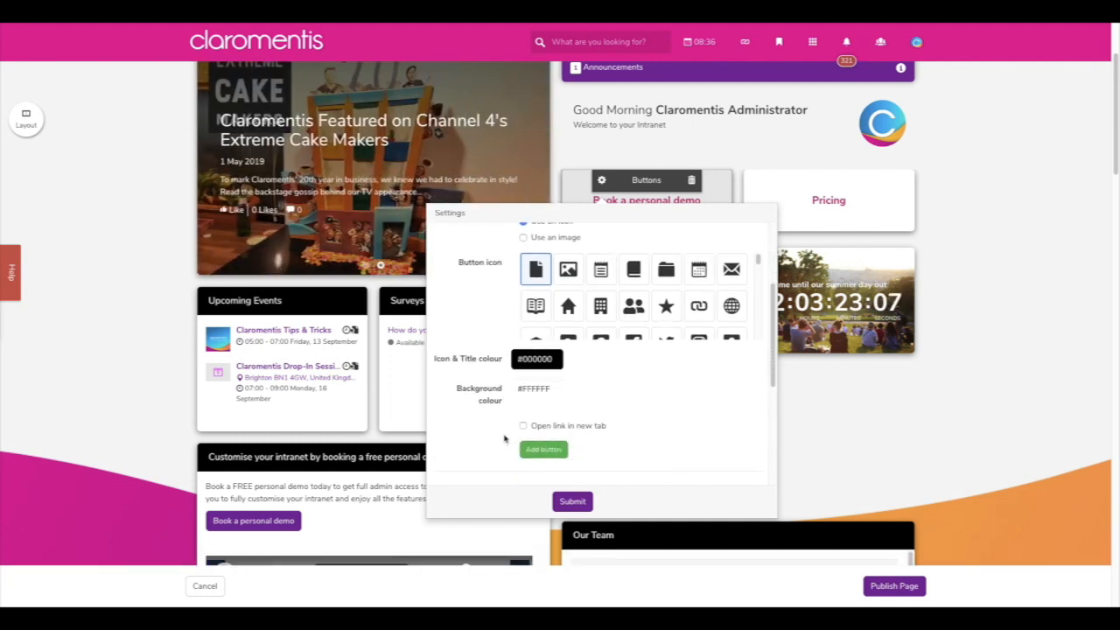
scroll(504, 439, down, 1)
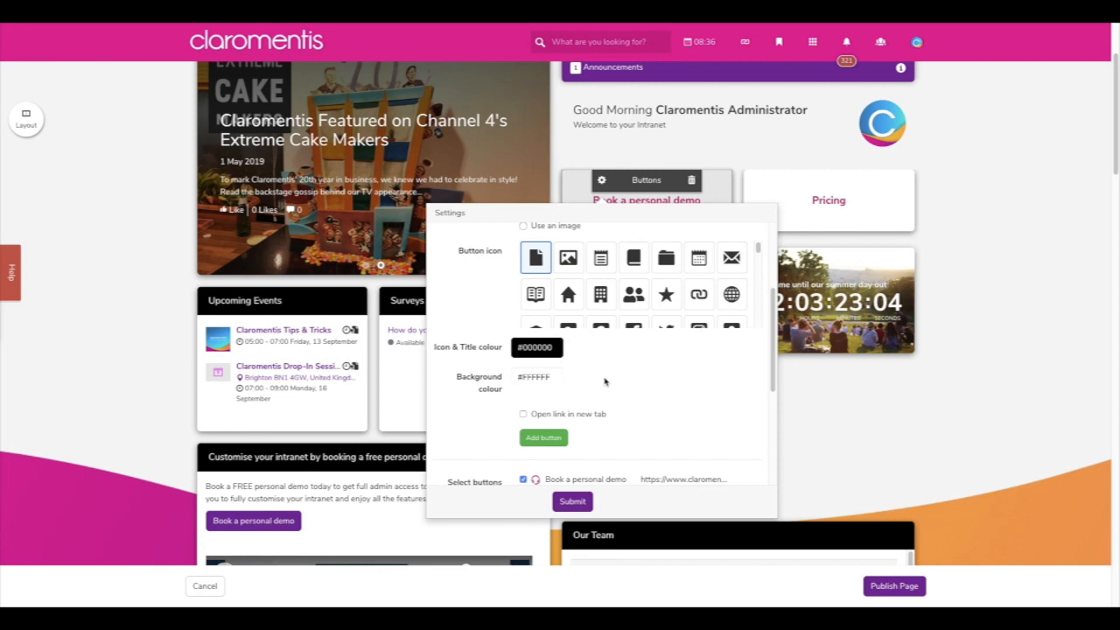
scroll(604, 382, up, 3)
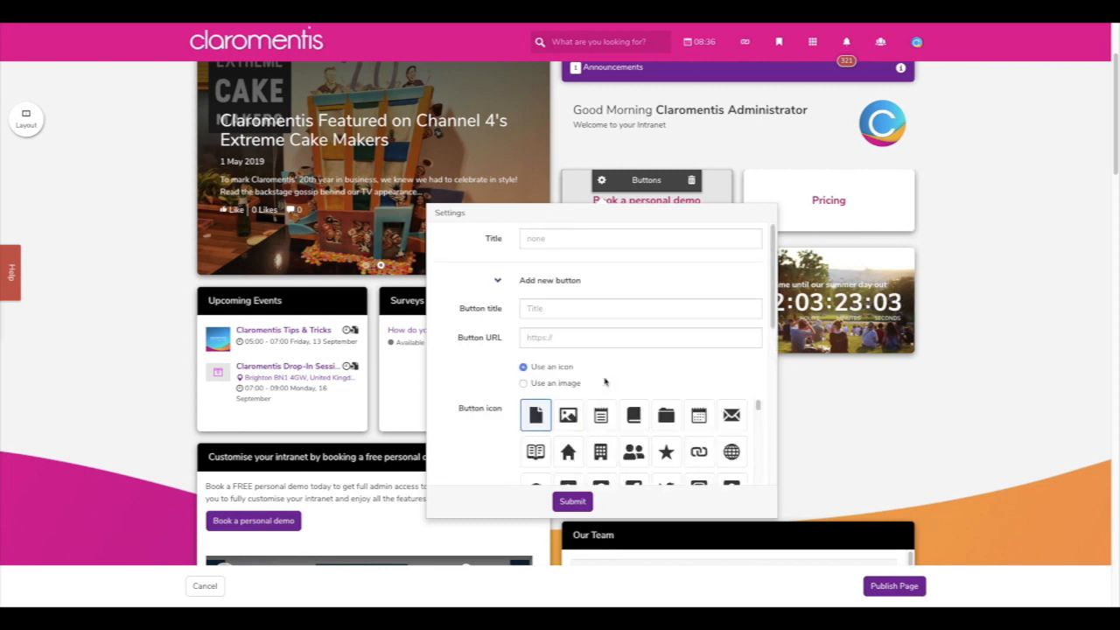
click(529, 282)
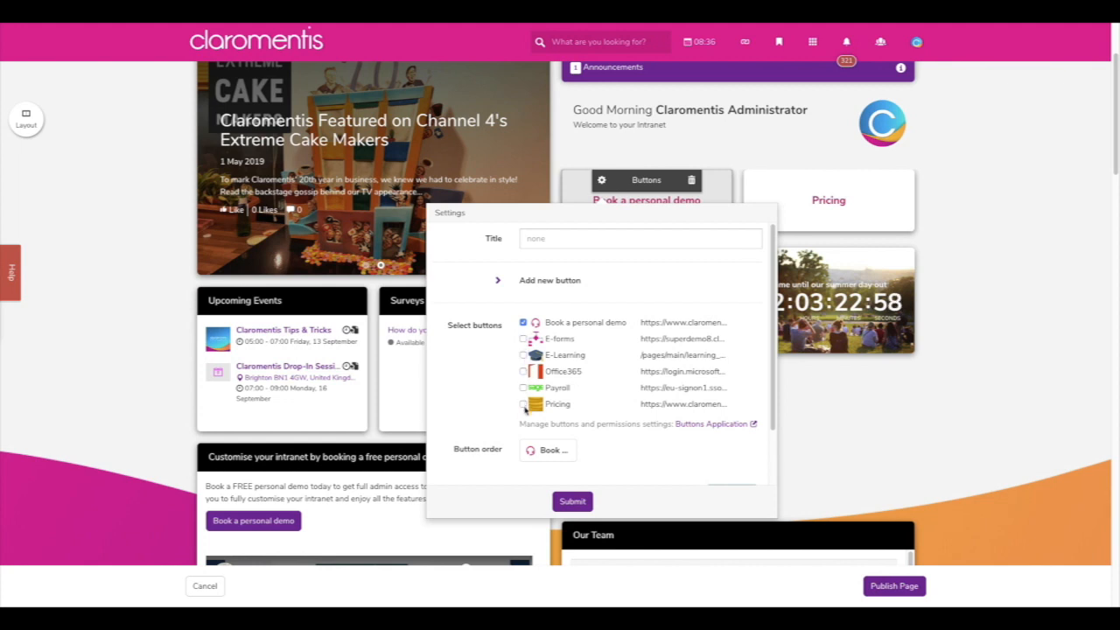
scroll(502, 404, down, 1)
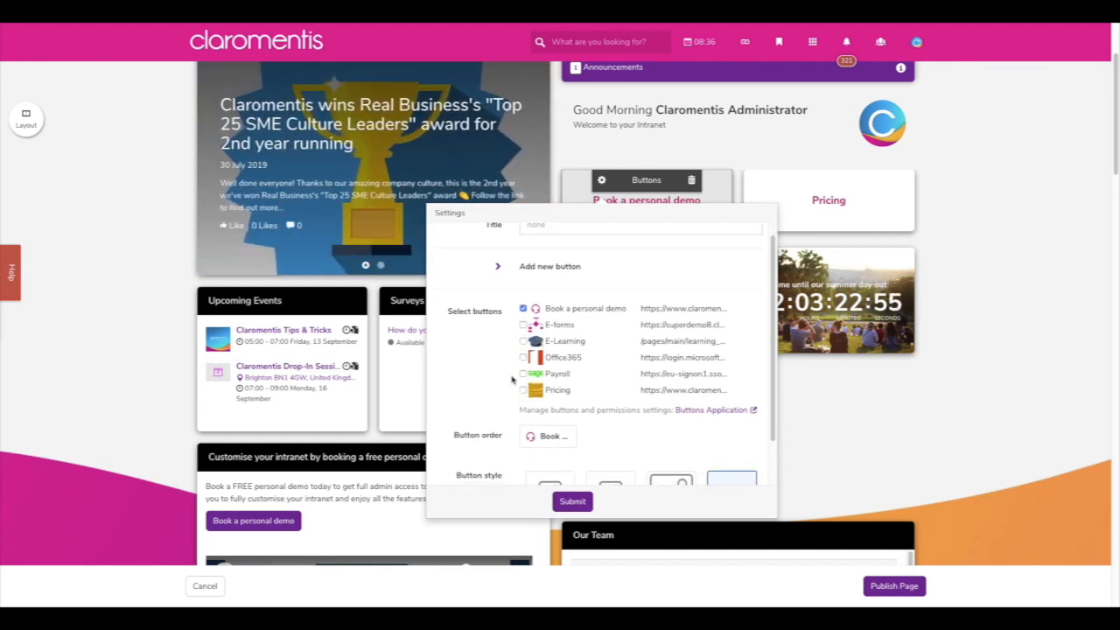
- Try the E-forms and E-Learning buttons, then save with the image-with-caption style
click(523, 324)
click(523, 340)
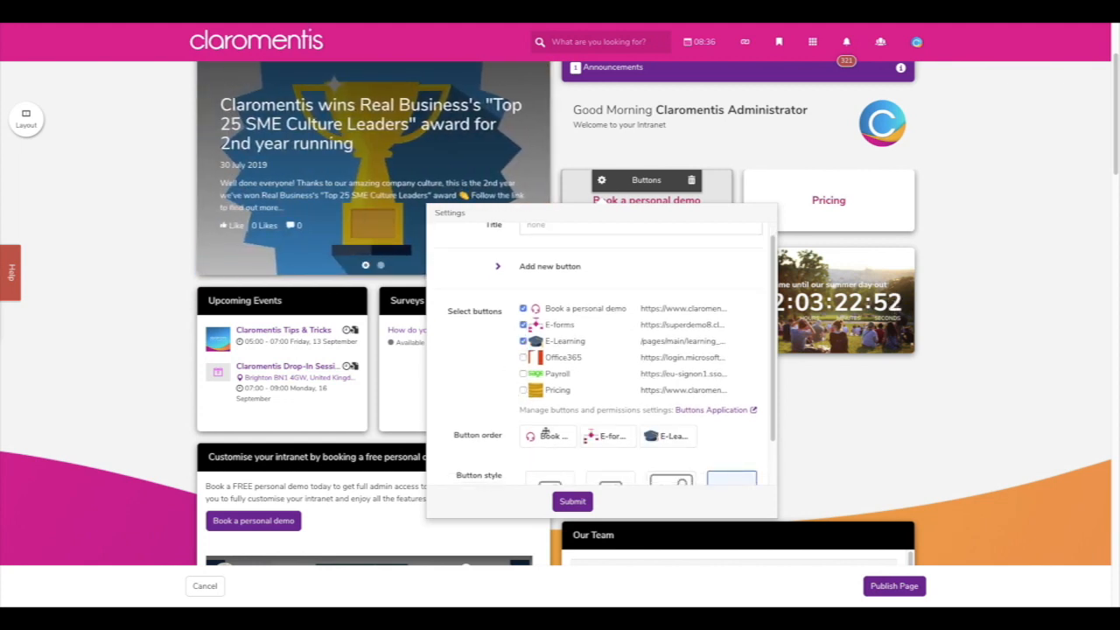
drag(546, 432, 635, 441)
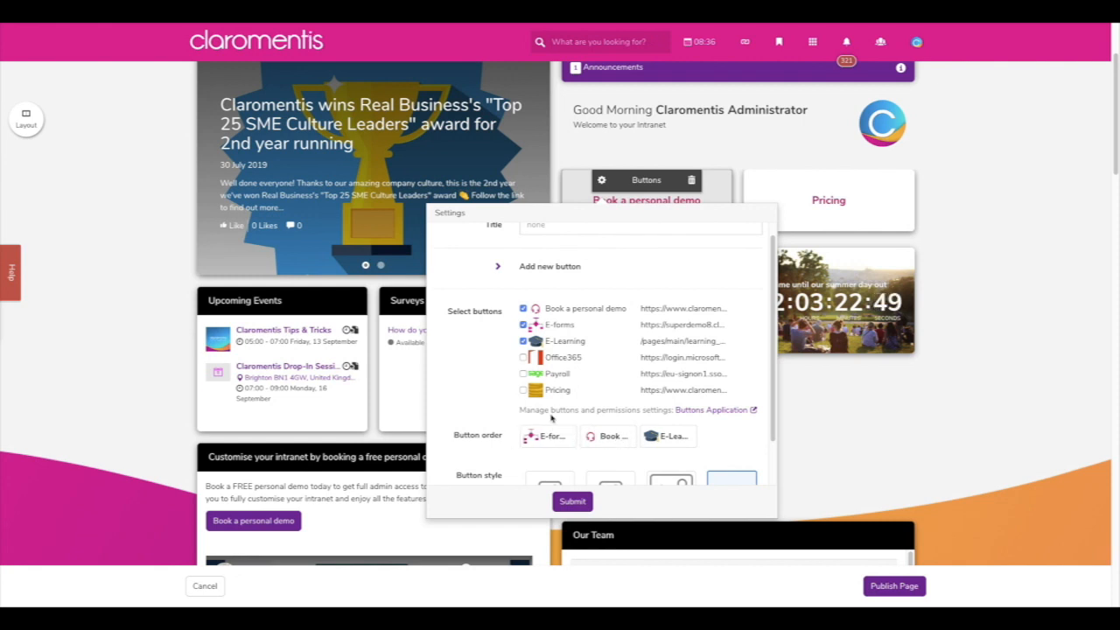
click(523, 340)
click(523, 324)
scroll(506, 372, down, 2)
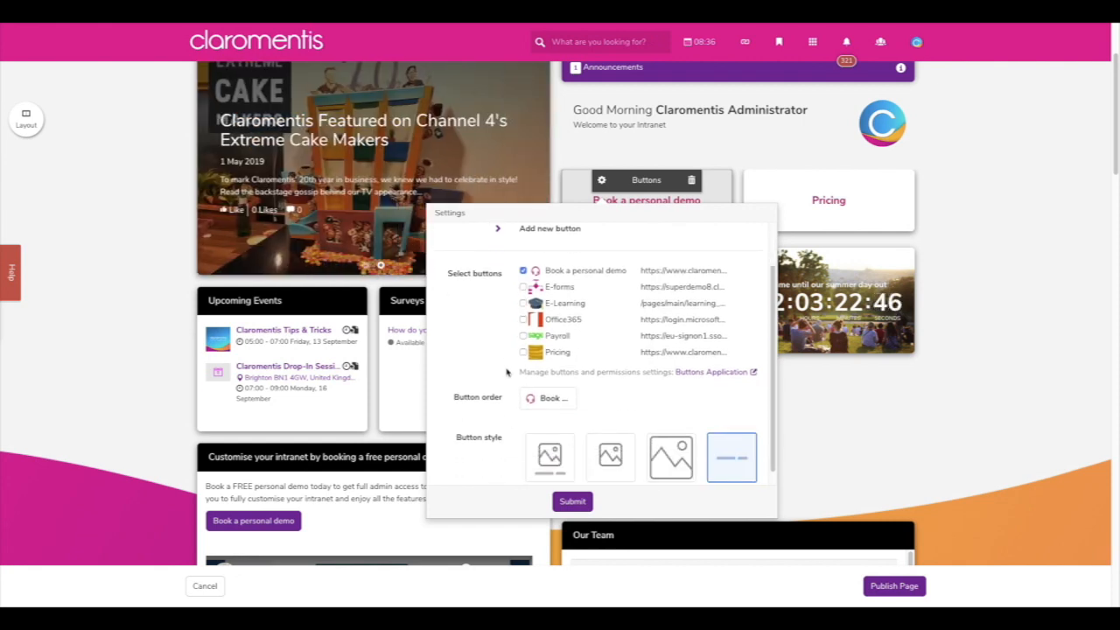
scroll(506, 372, down, 1)
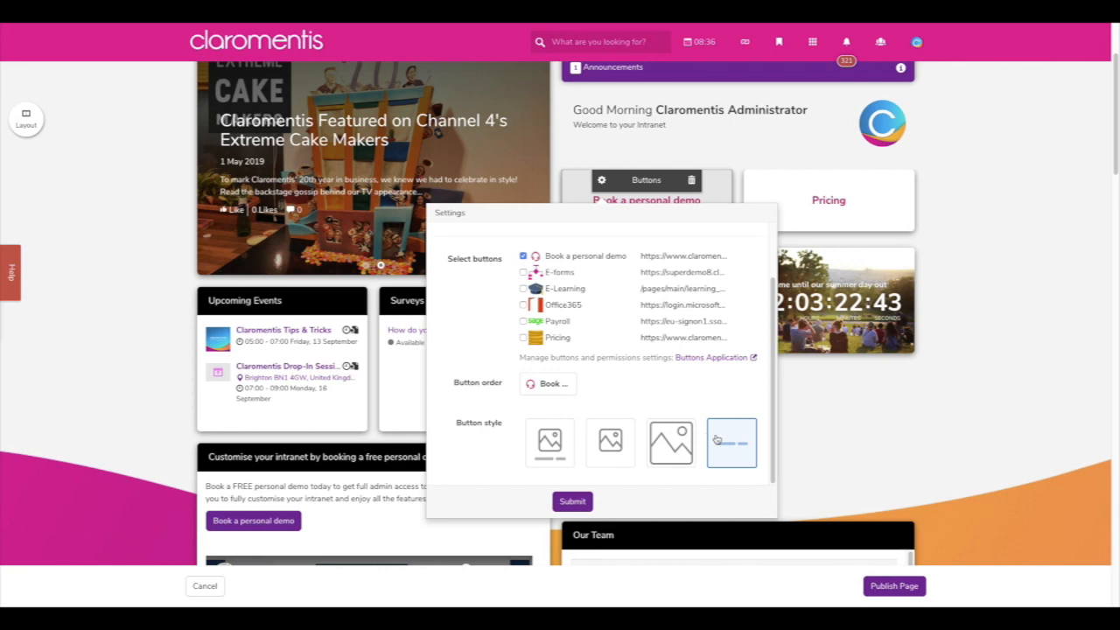
click(561, 442)
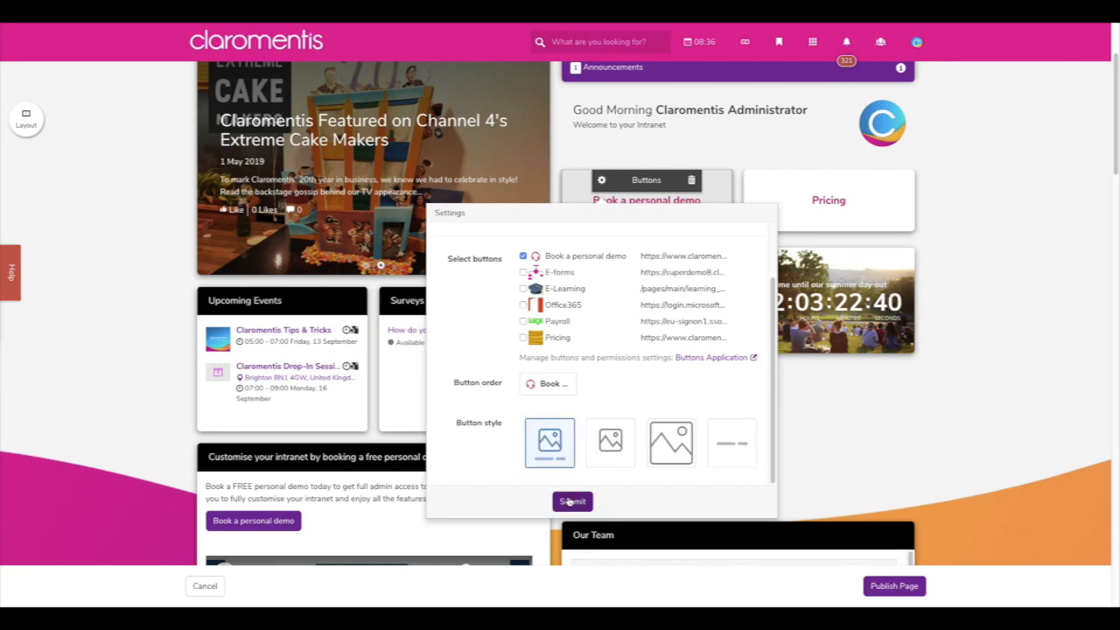
click(569, 501)
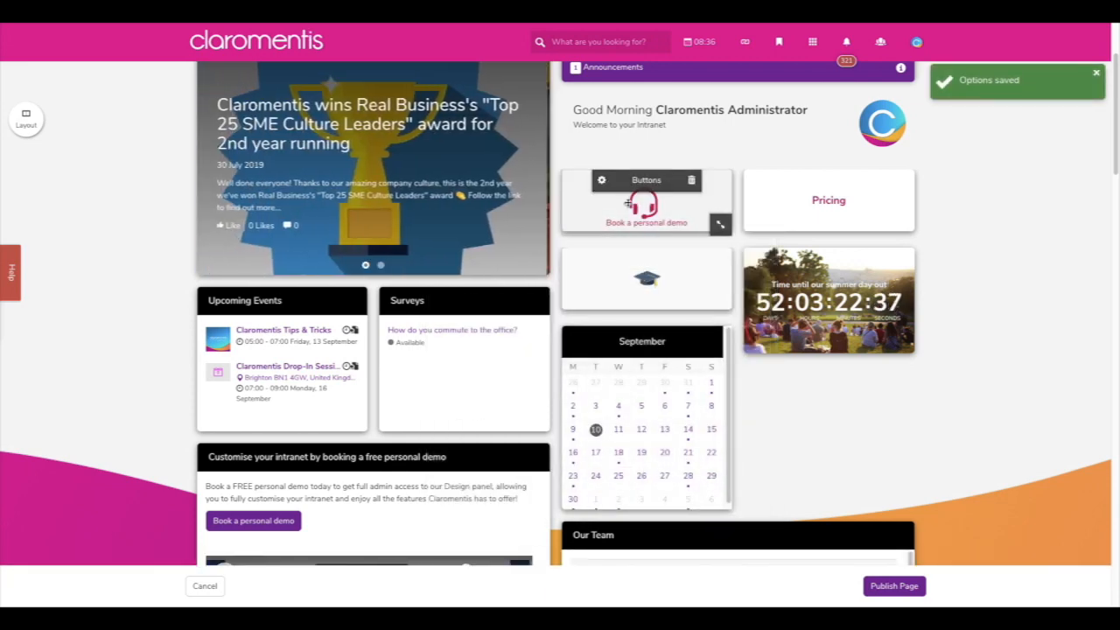
- Replace Book a personal demo with Office365 and E-forms, using the second button style
click(601, 180)
scroll(583, 351, down, 1)
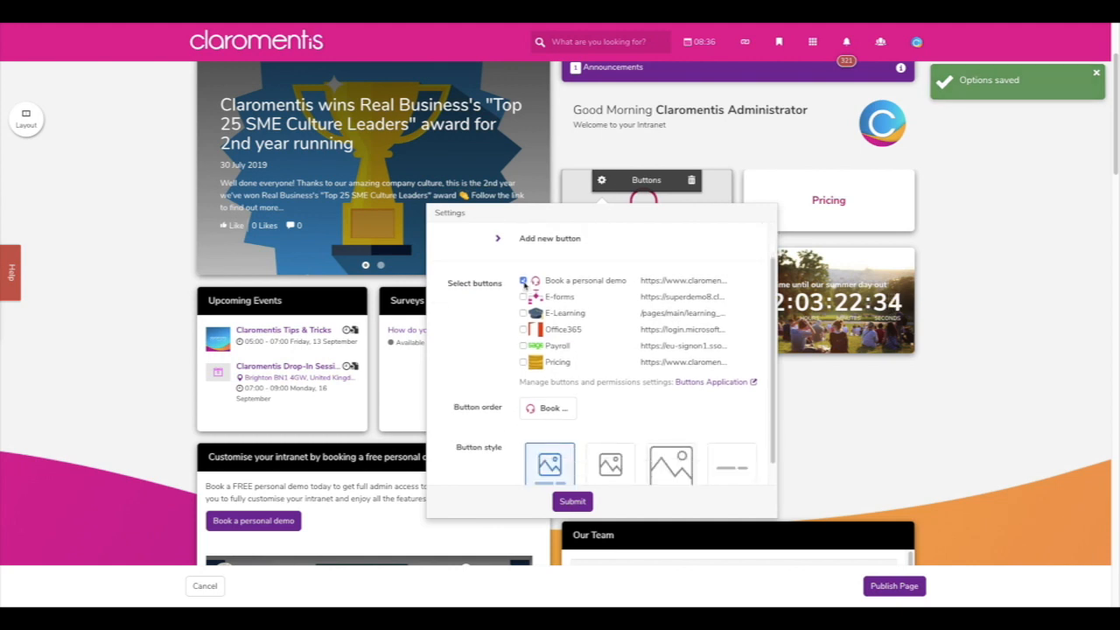
click(523, 282)
click(523, 330)
click(523, 314)
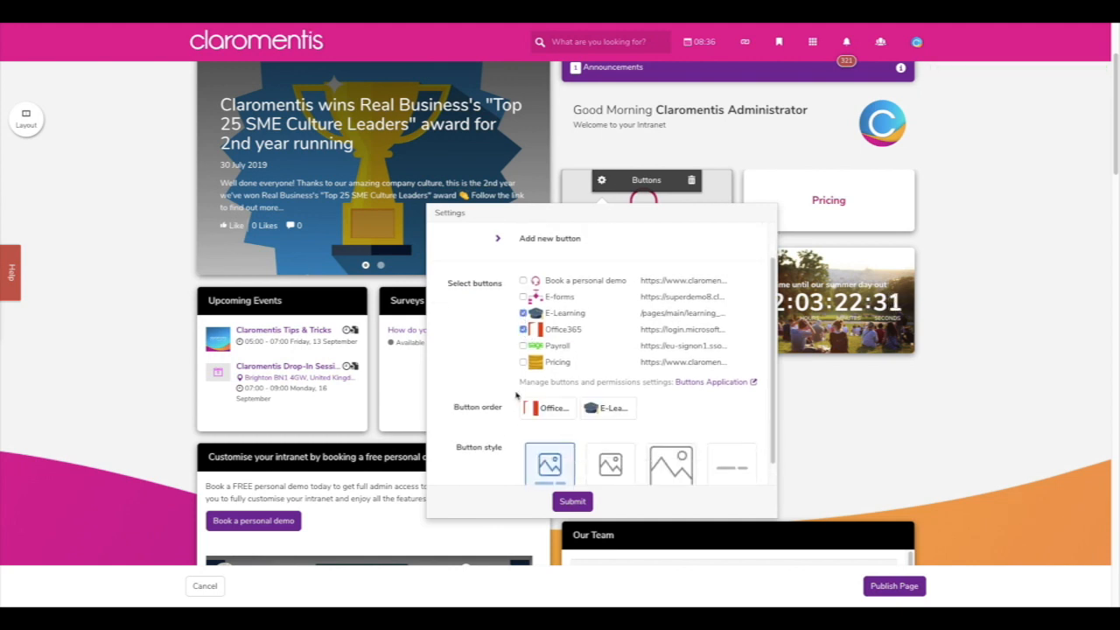
click(523, 312)
click(523, 296)
scroll(536, 456, down, 1)
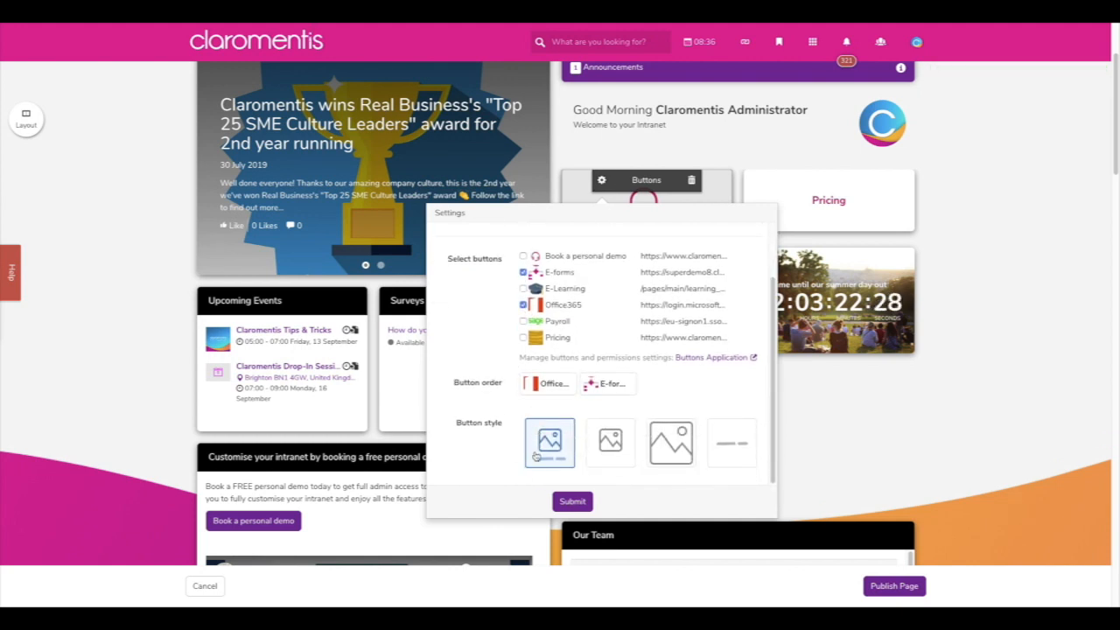
click(609, 442)
click(572, 501)
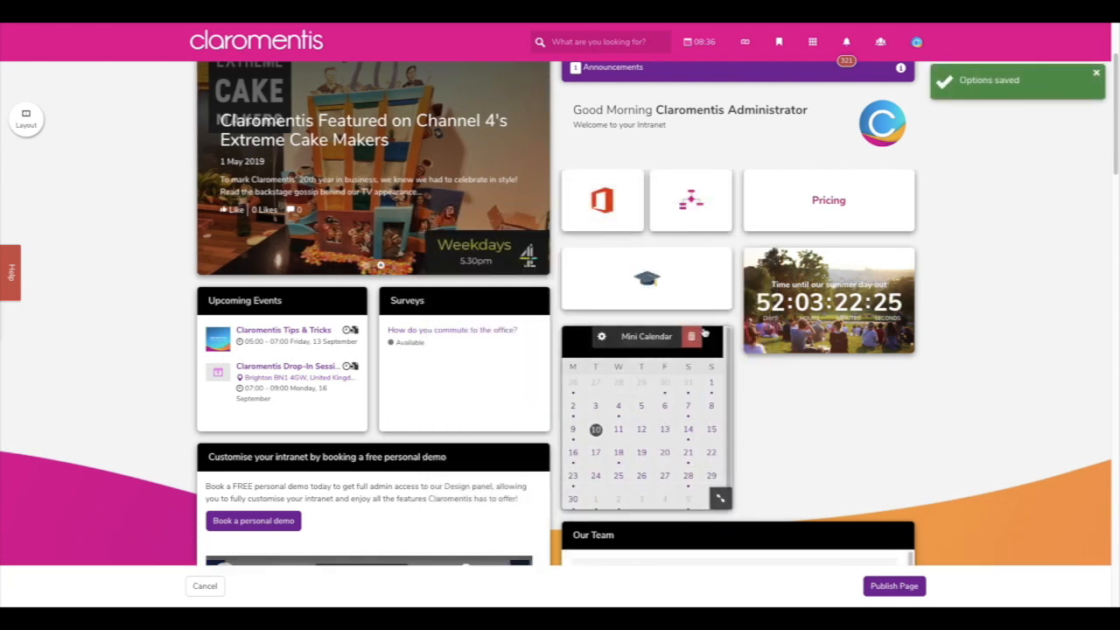
- Widen the buttons widget and move the Pricing and Office/E-forms widgets to new positions
drag(722, 224, 711, 325)
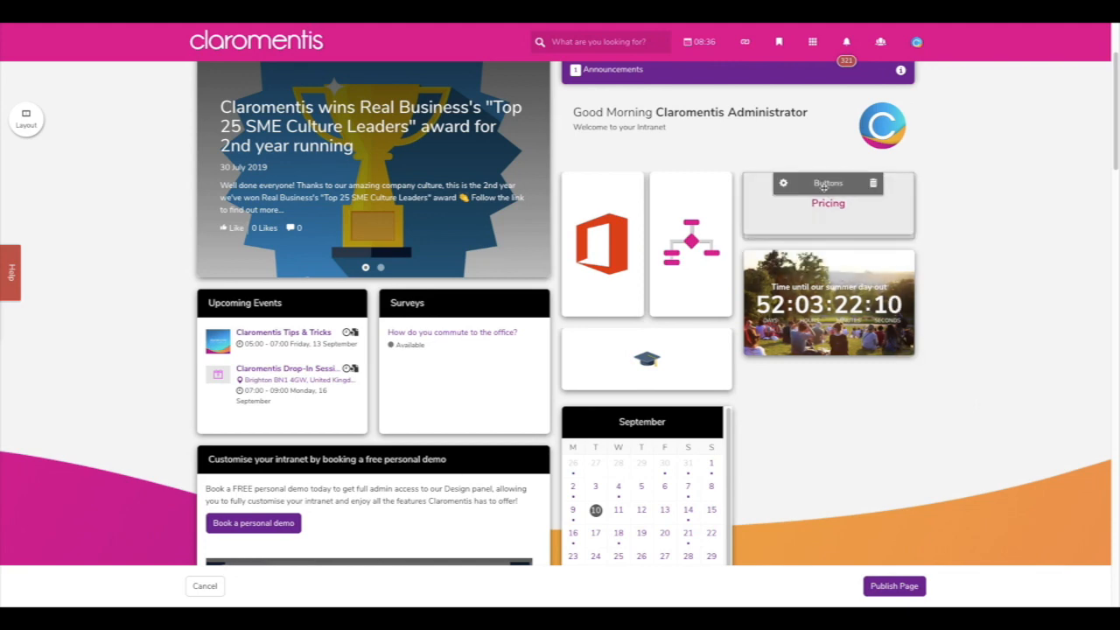
drag(827, 183, 284, 302)
drag(646, 183, 488, 471)
scroll(642, 408, up, 1)
- Add a new Buttons component and go to the Buttons application's list
click(630, 429)
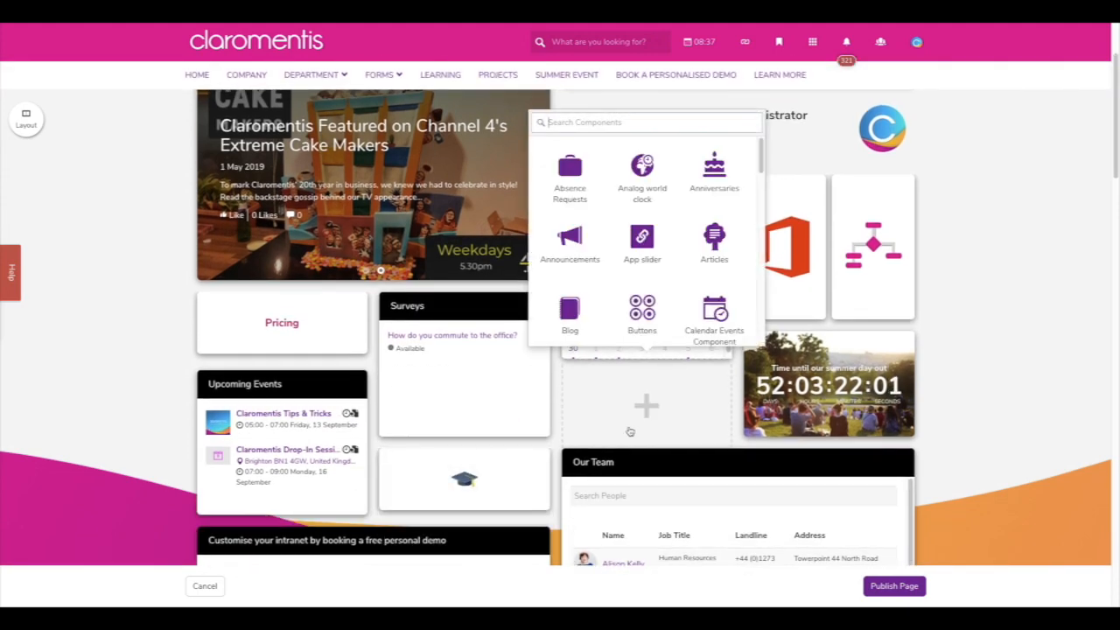
click(670, 304)
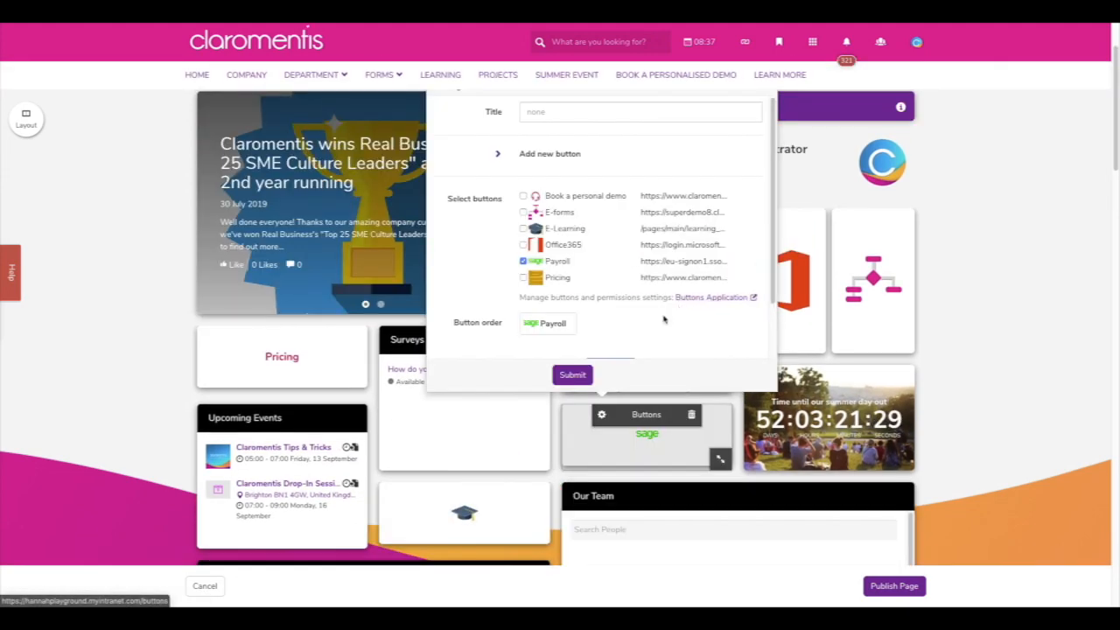
click(710, 298)
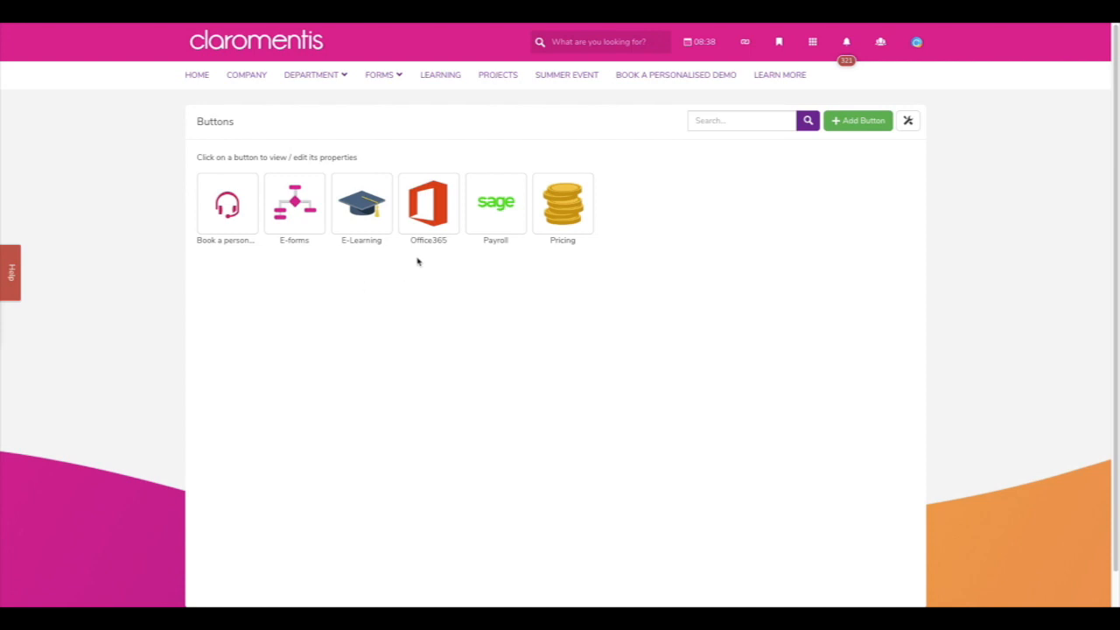
- Set the Pricing button's background colour to dark grey #212121 and save
click(557, 212)
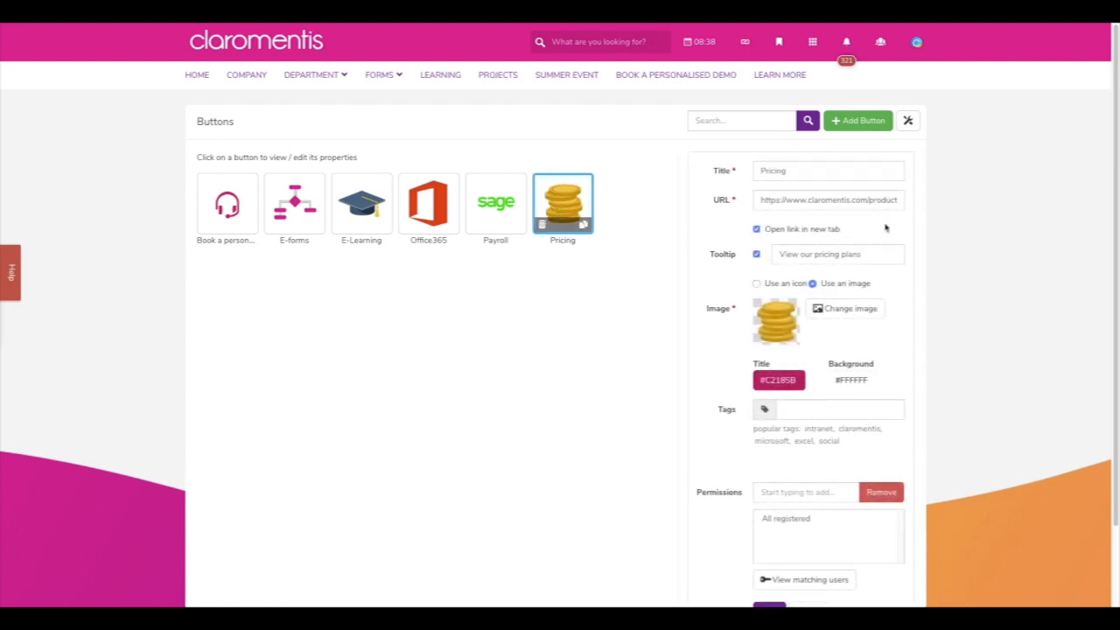
scroll(885, 229, down, 1)
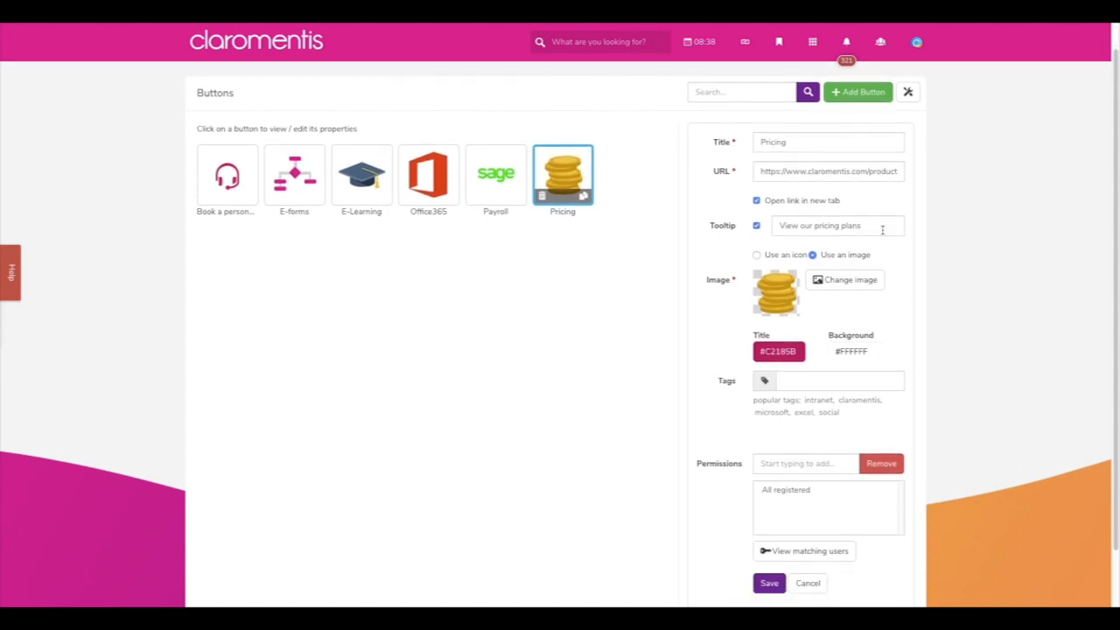
scroll(887, 270, down, 1)
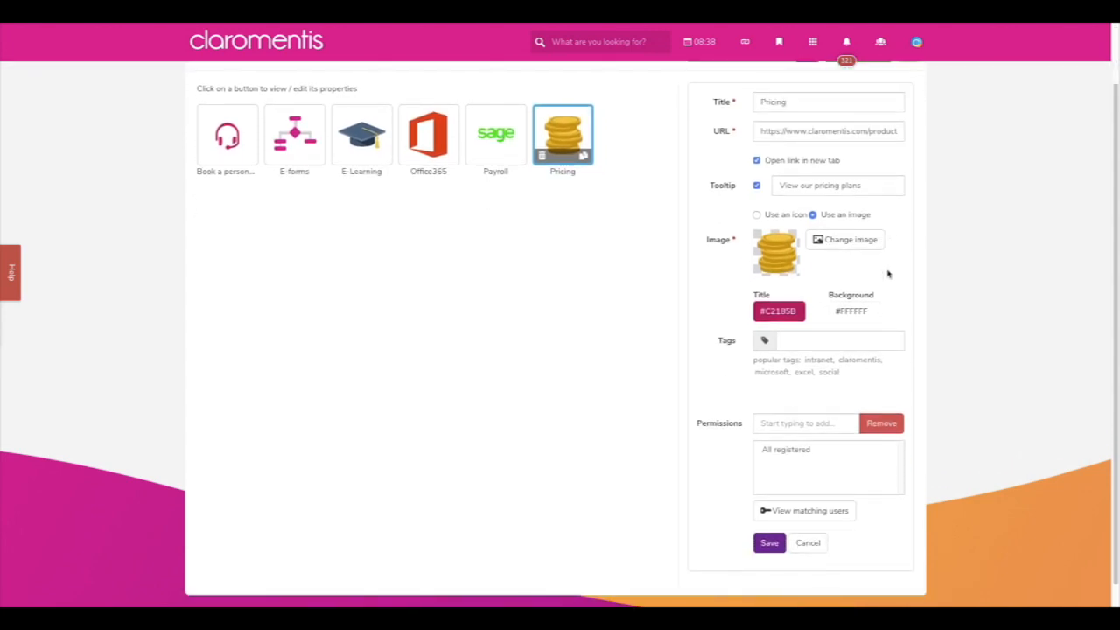
click(769, 313)
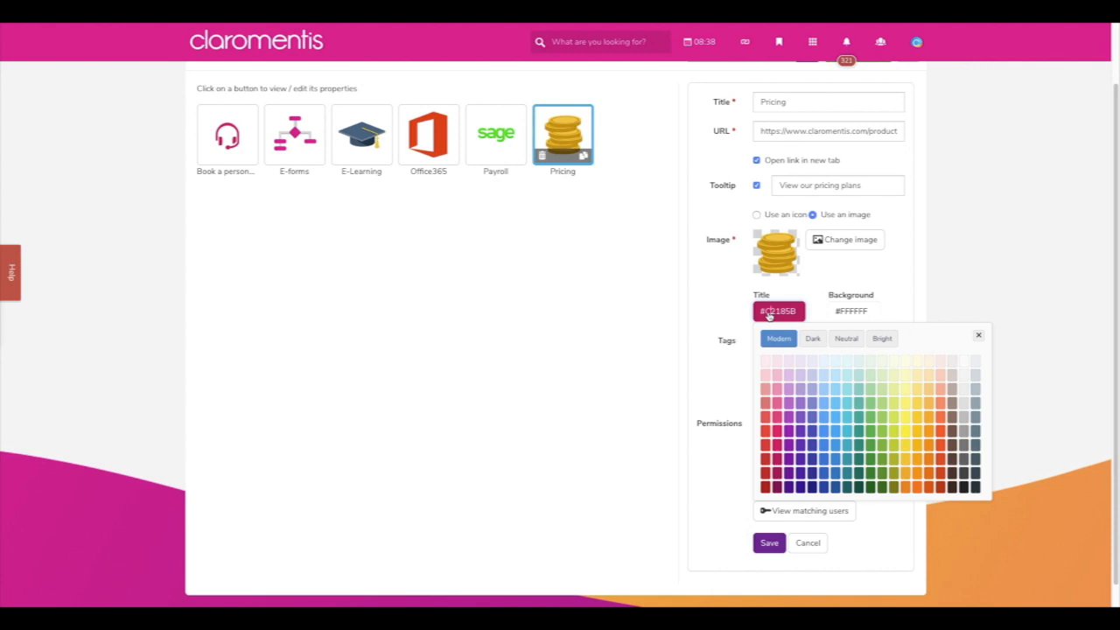
click(825, 284)
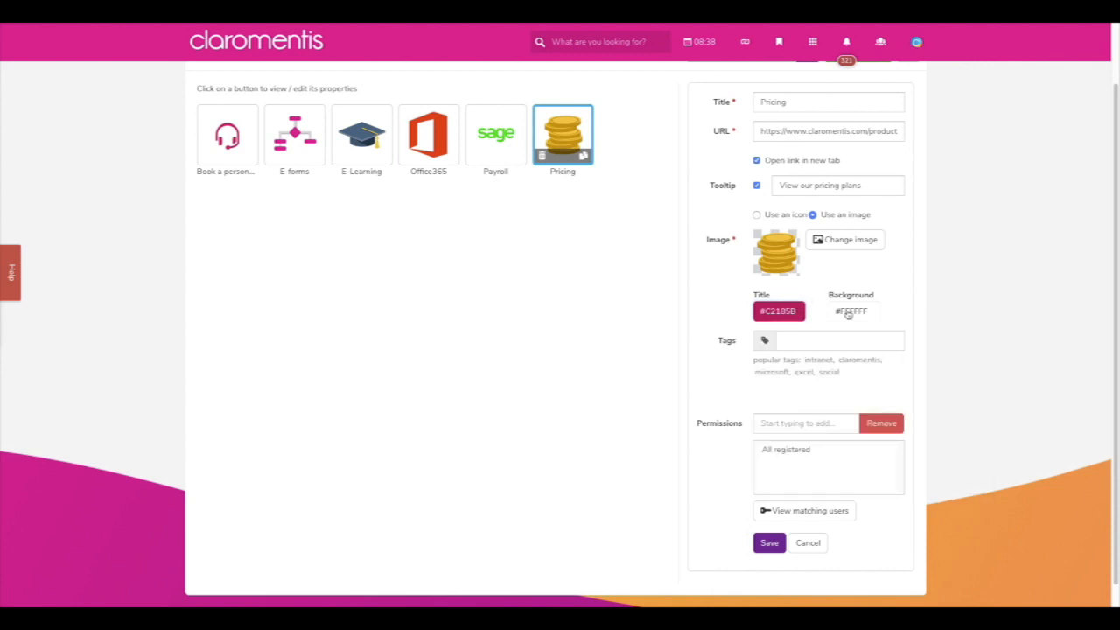
click(847, 315)
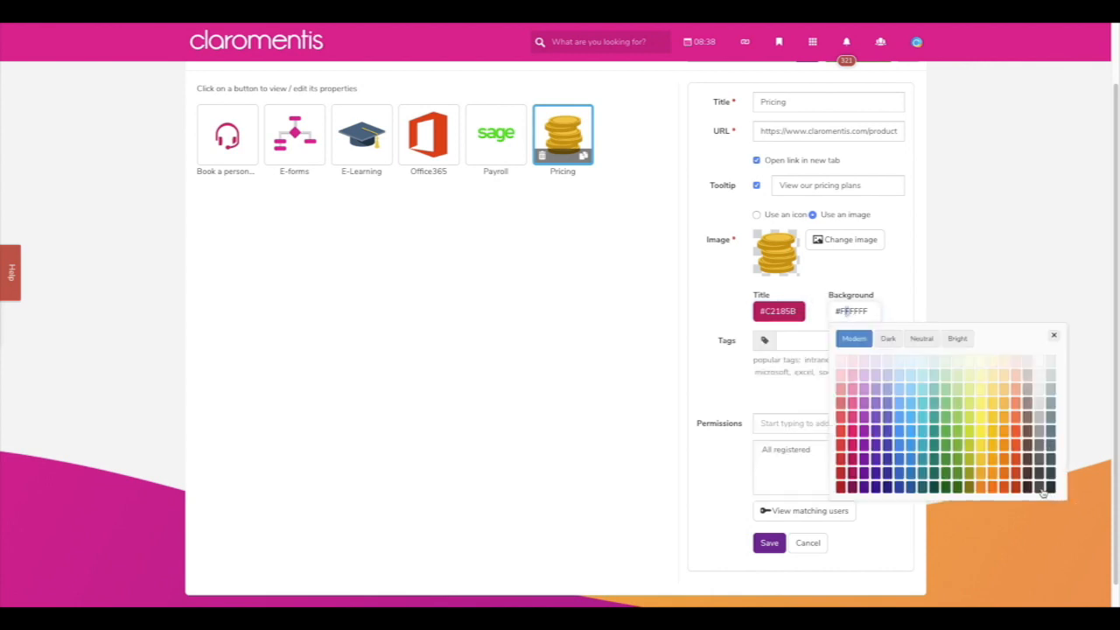
click(1041, 487)
click(768, 543)
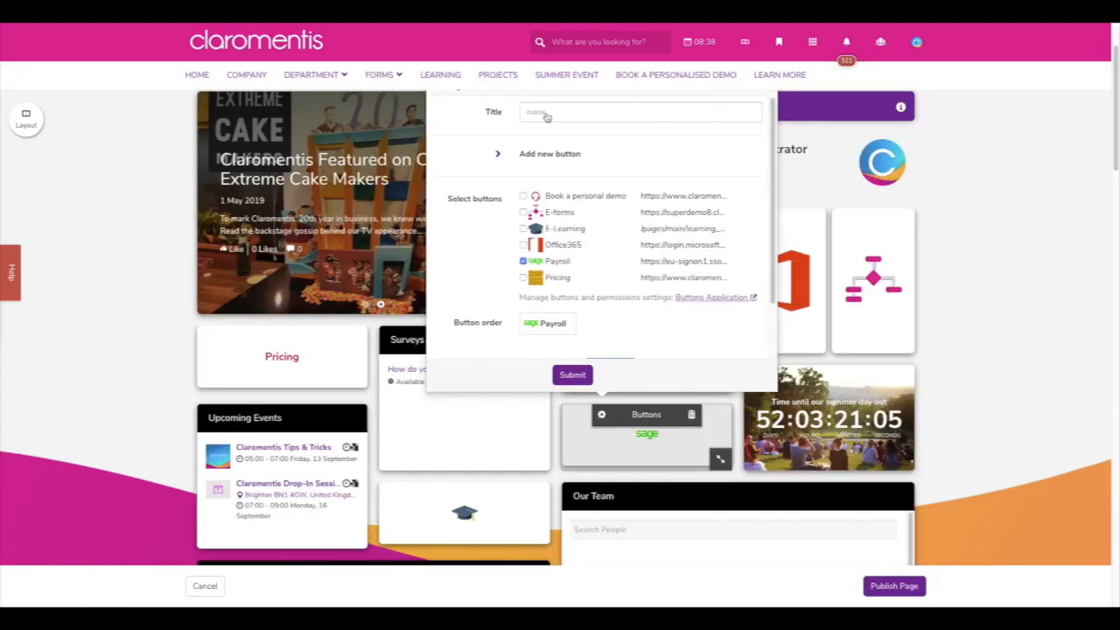
- Swap Payroll for Pricing in the new Buttons widget and submit
click(523, 260)
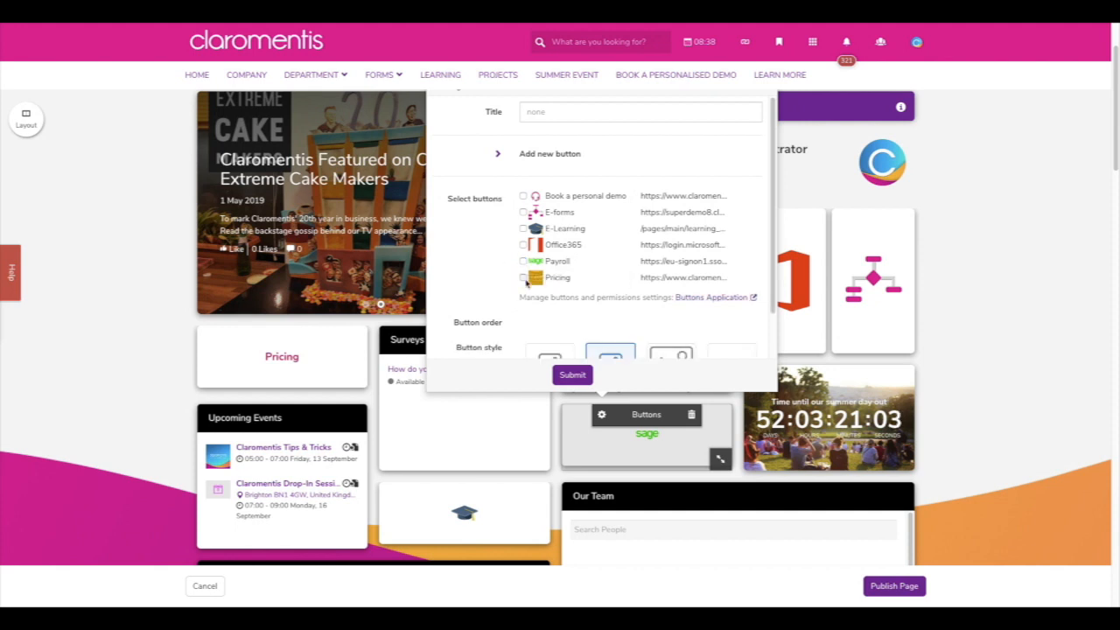
click(523, 277)
click(572, 375)
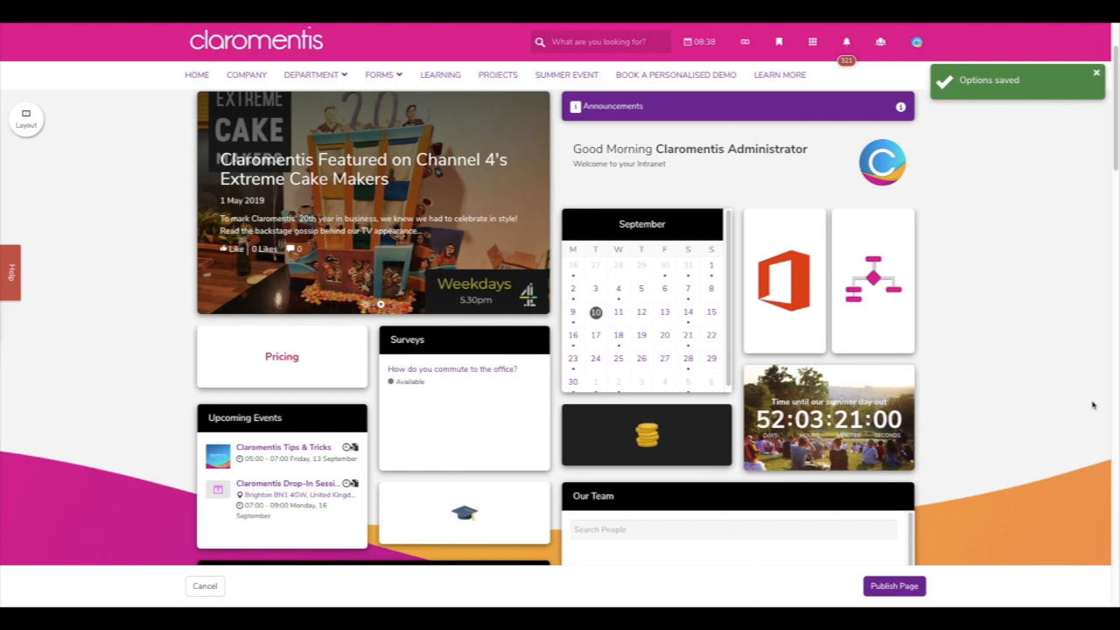
scroll(1021, 422, down, 2)
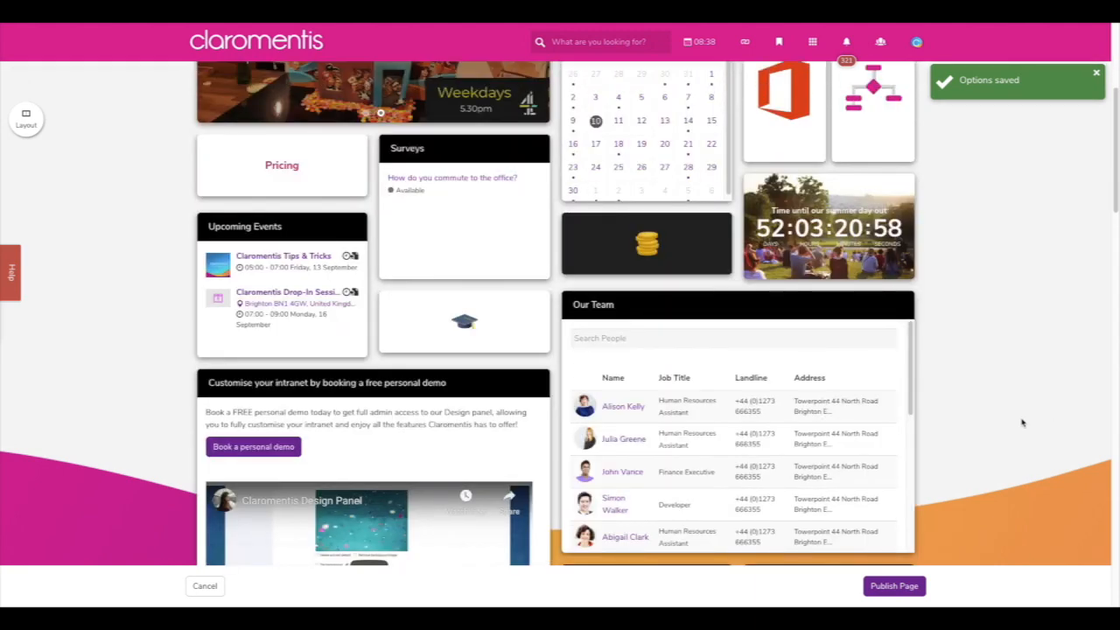
scroll(1022, 422, up, 3)
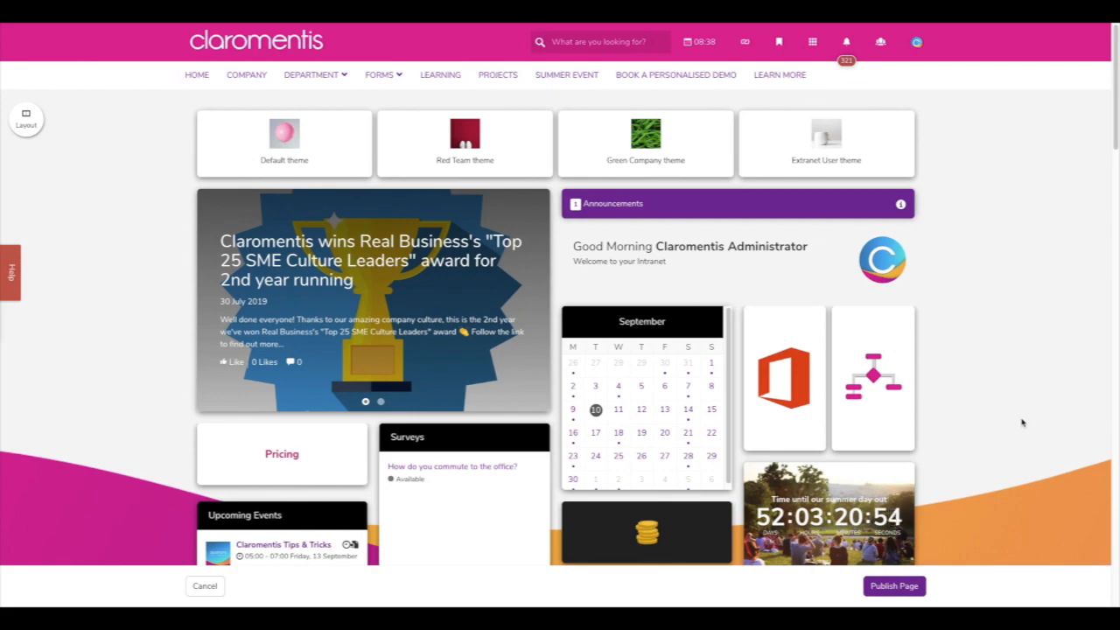
- Scroll down the homepage to the Tweets feed and Thank you panel
scroll(1053, 416, down, 1)
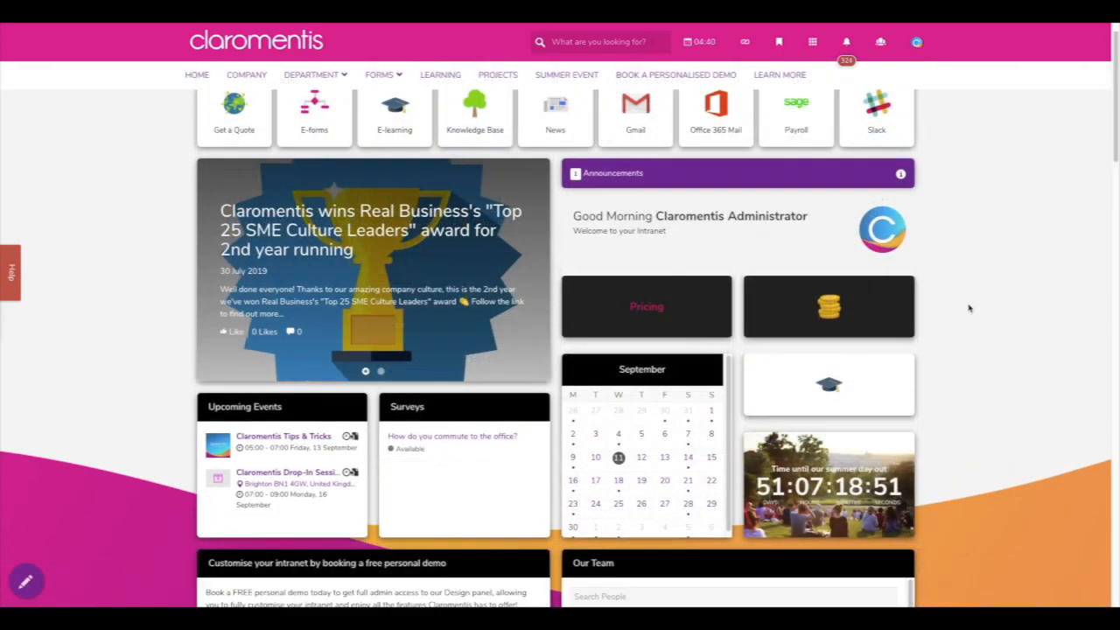
scroll(968, 308, down, 10)
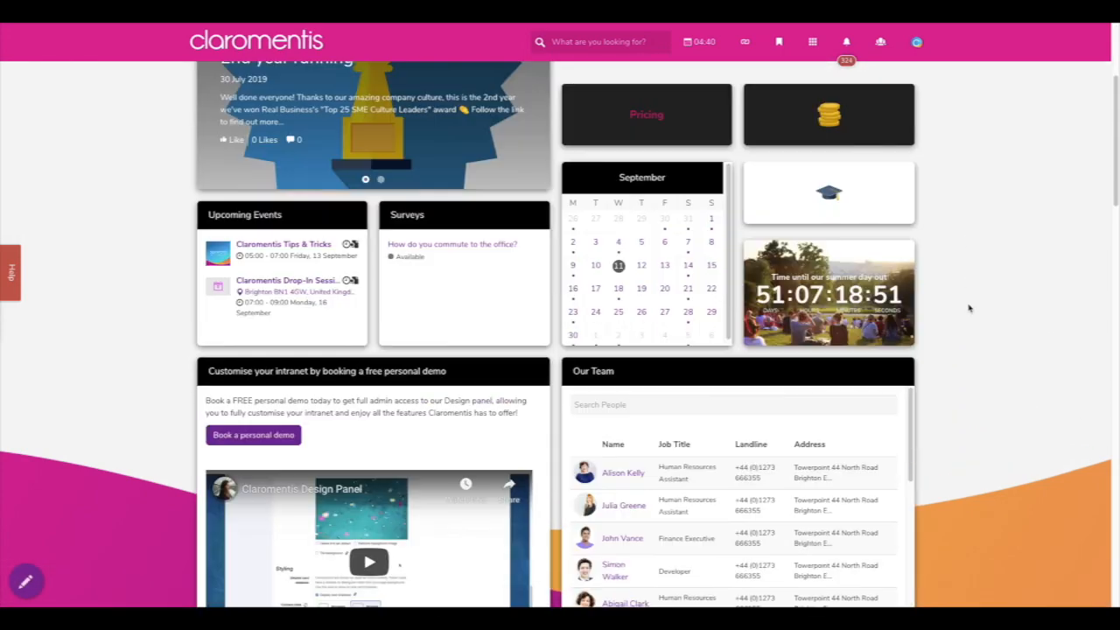
scroll(968, 308, down, 4)
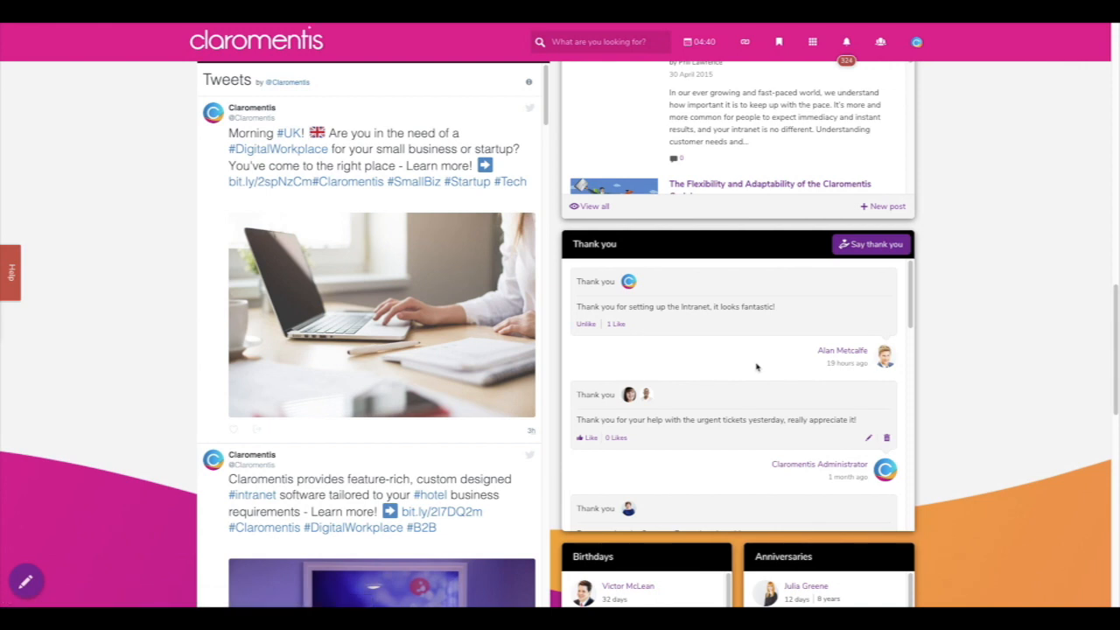
scroll(757, 367, down, 3)
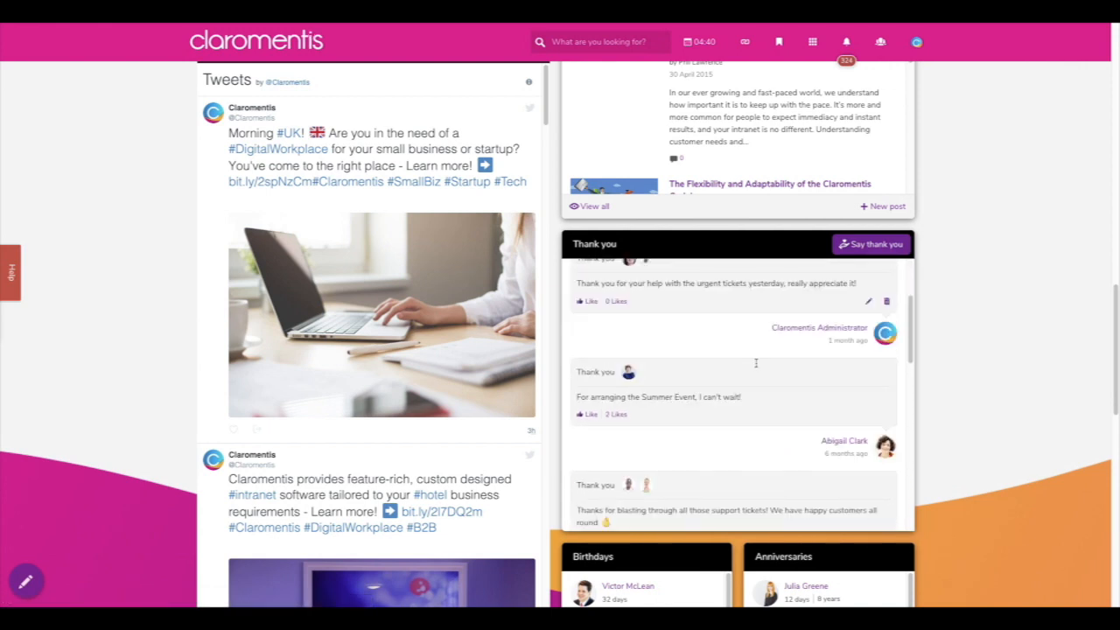
scroll(755, 363, down, 1)
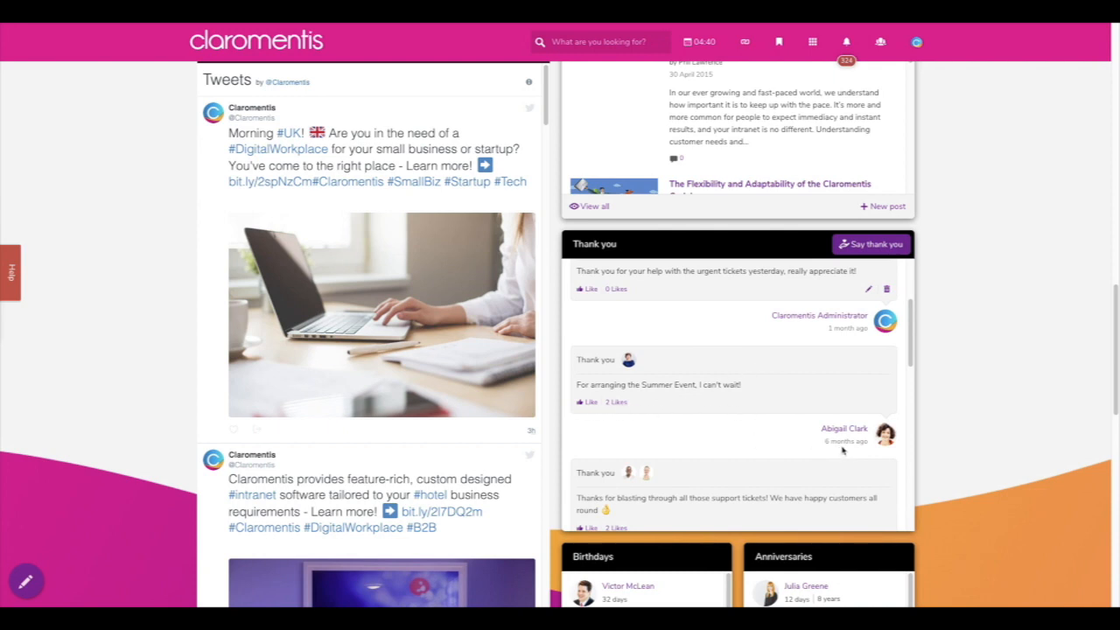
mouse_move(824, 442)
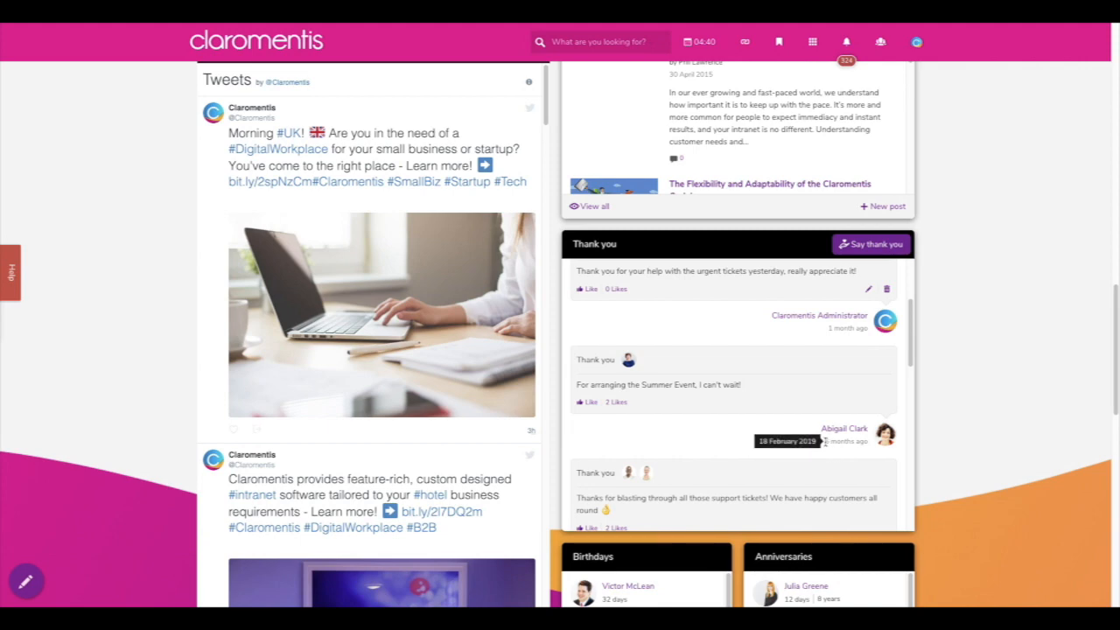
click(852, 253)
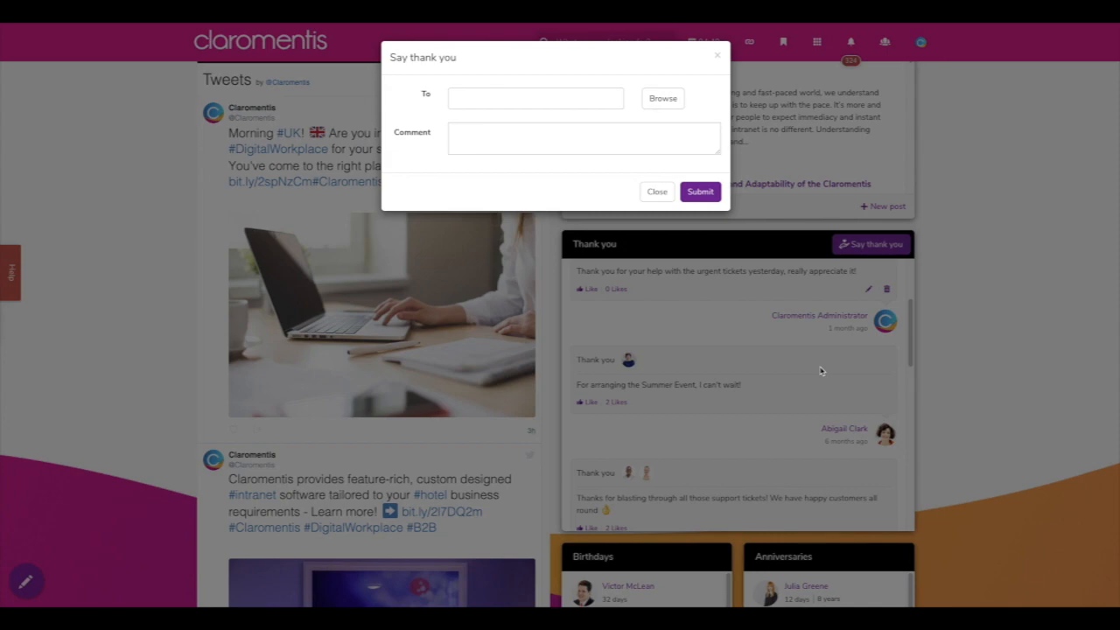
click(650, 107)
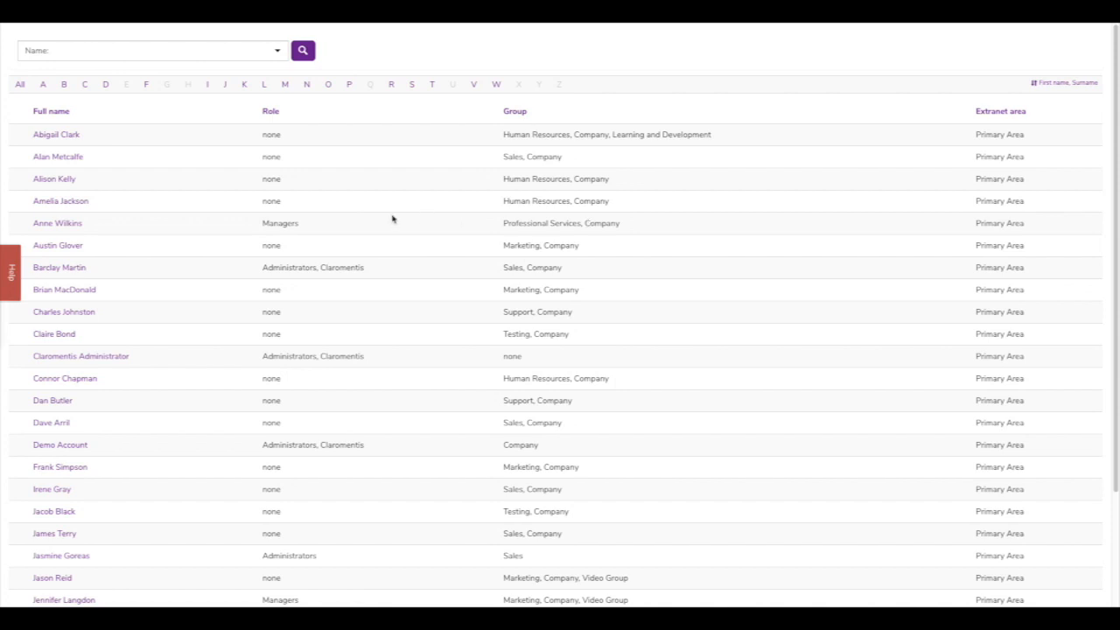
click(45, 206)
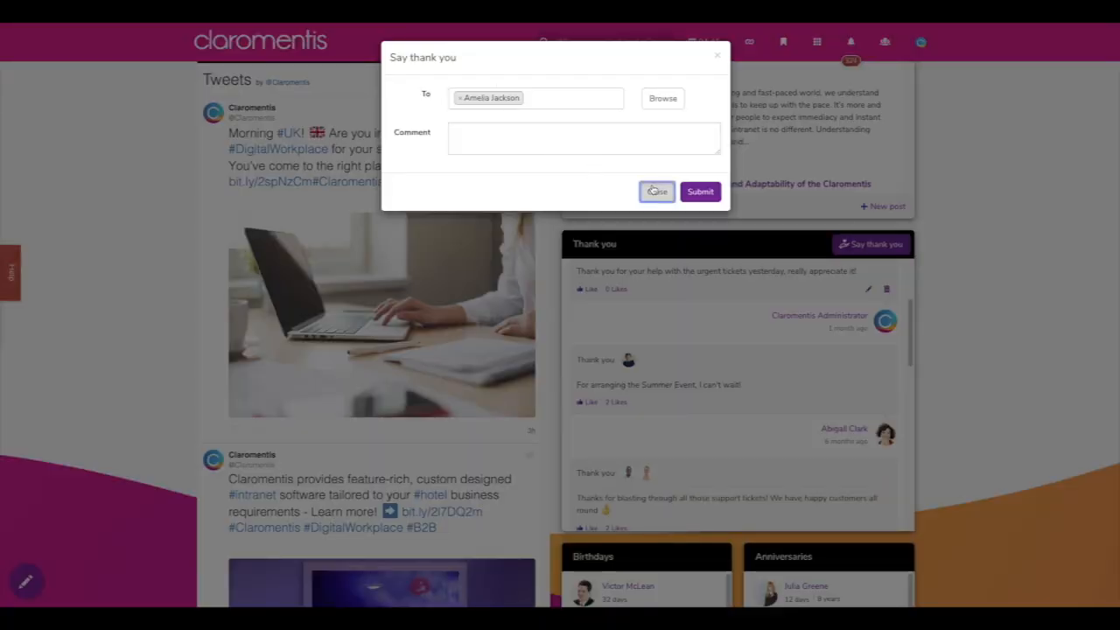
click(657, 191)
scroll(754, 363, down, 2)
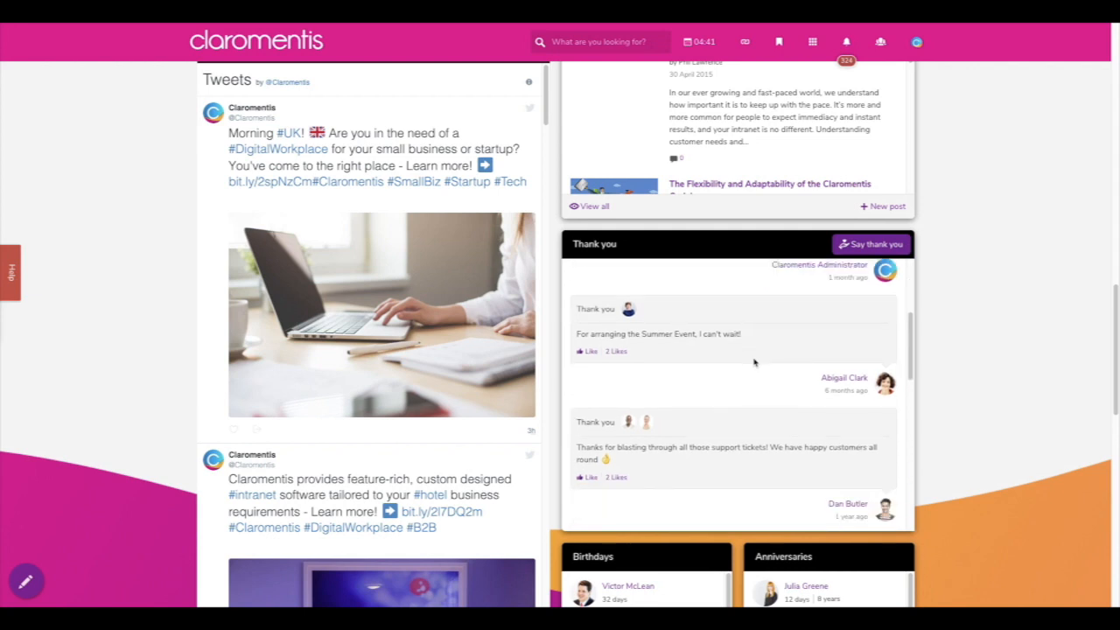
scroll(754, 363, down, 1)
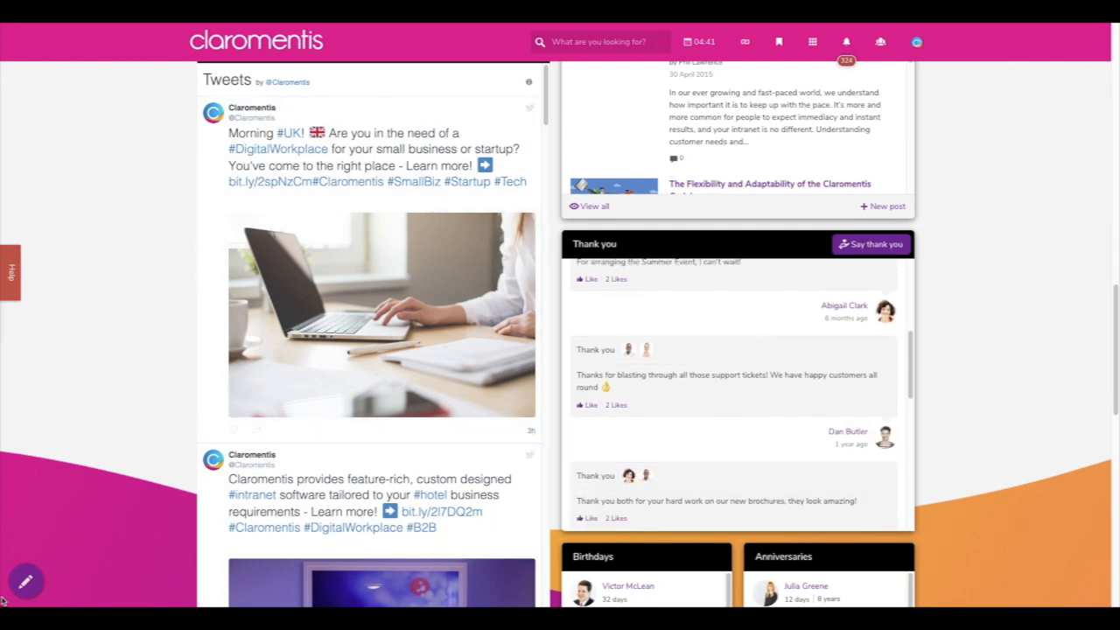
- In edit mode, submit the Thank you settings with 10 items, title and profile images shown
click(35, 586)
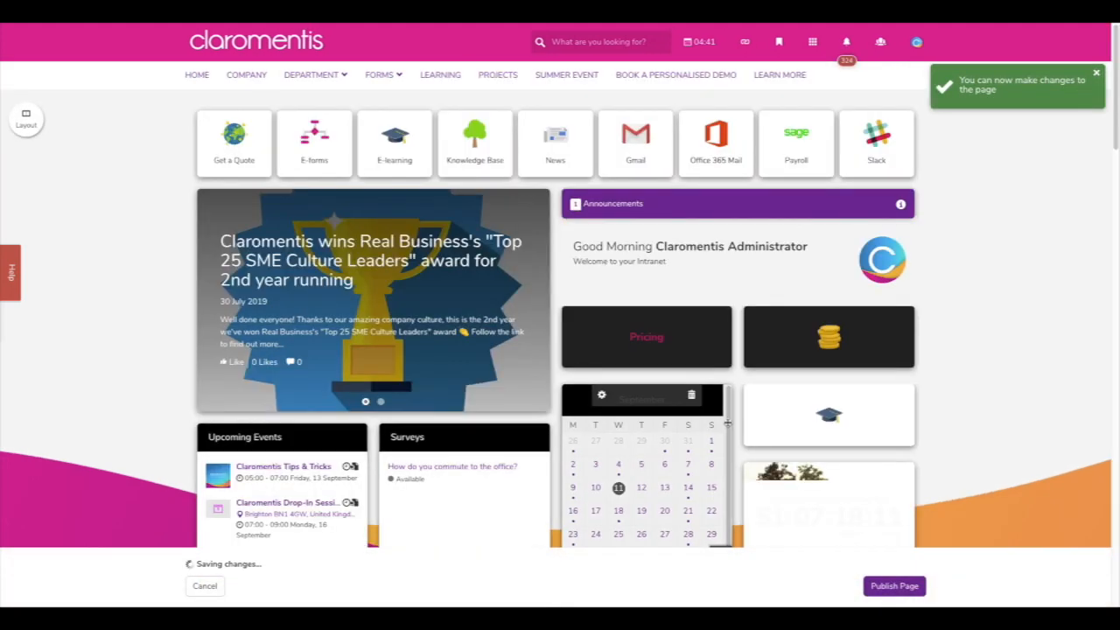
scroll(726, 423, down, 12)
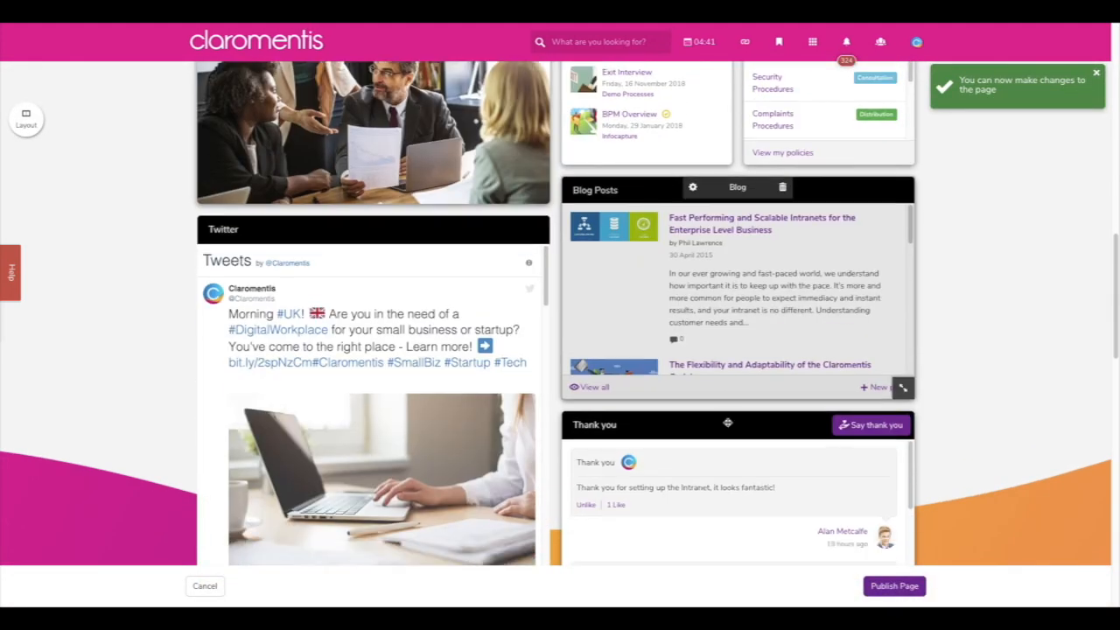
scroll(726, 424, down, 3)
click(690, 222)
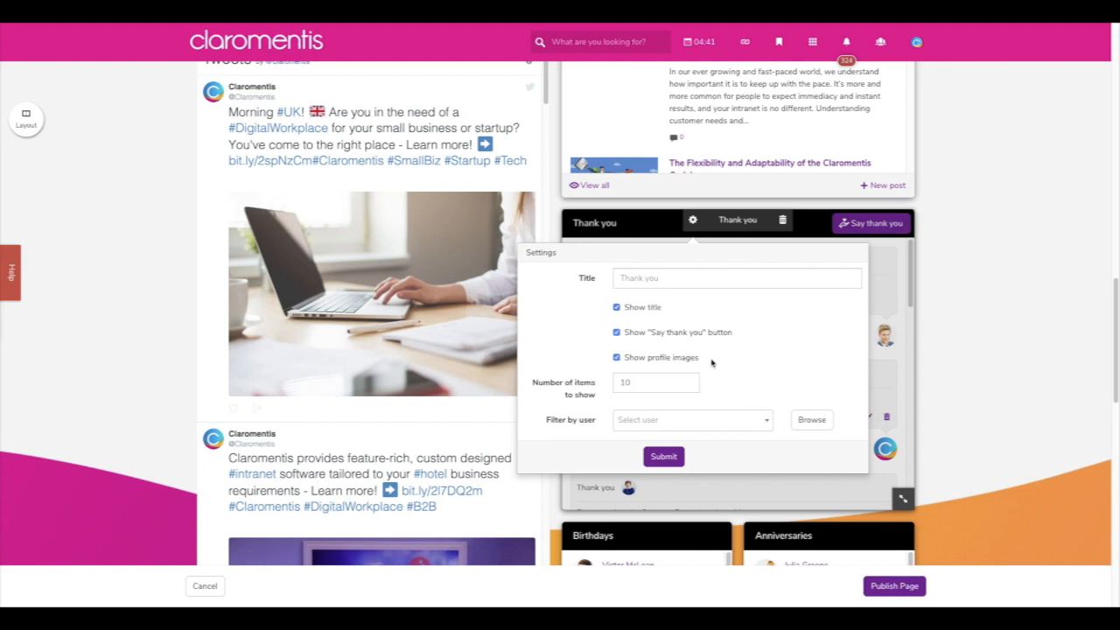
click(692, 221)
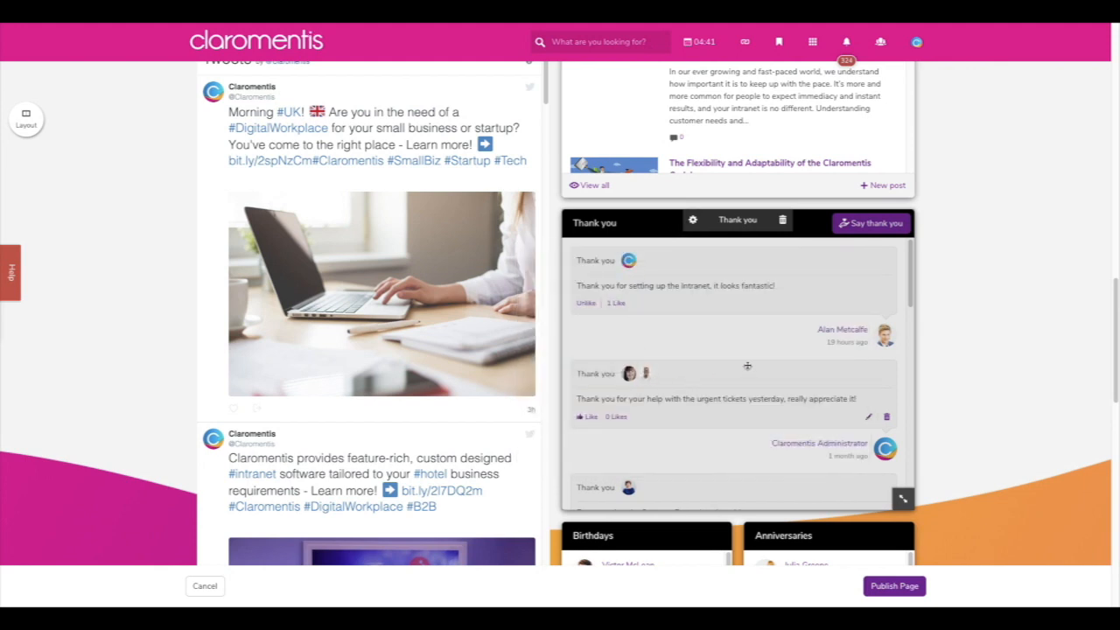
click(694, 221)
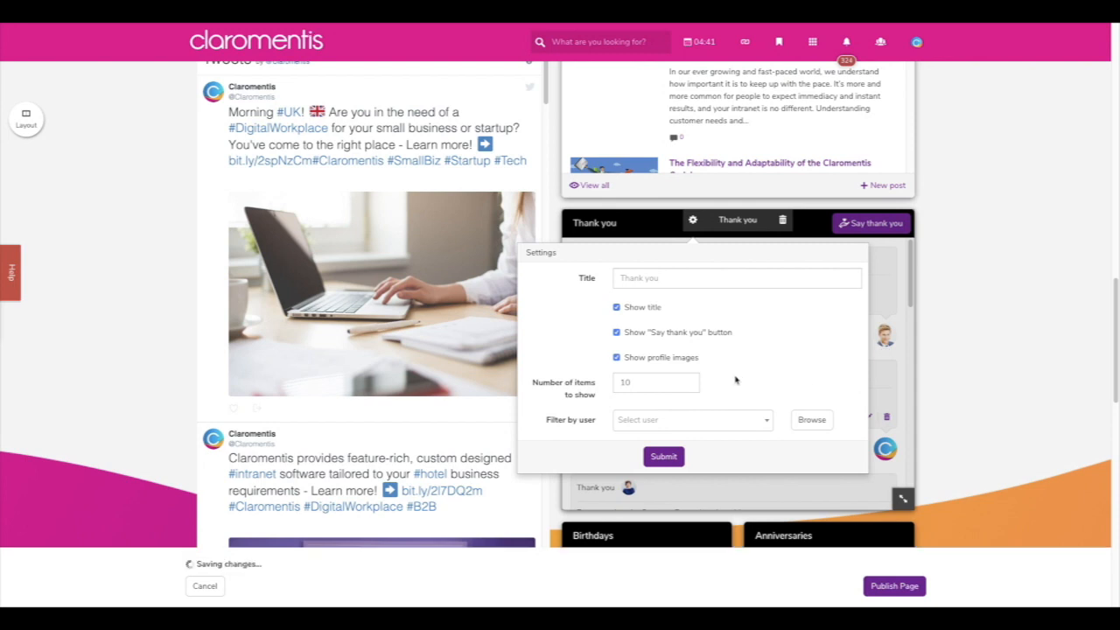
click(664, 457)
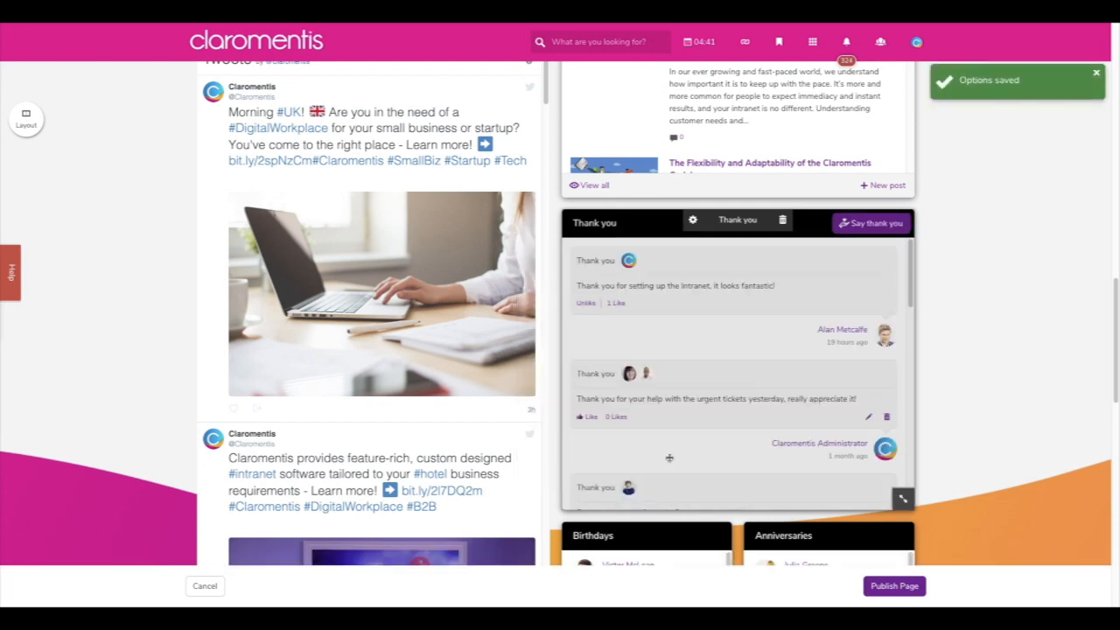
scroll(958, 391, down, 2)
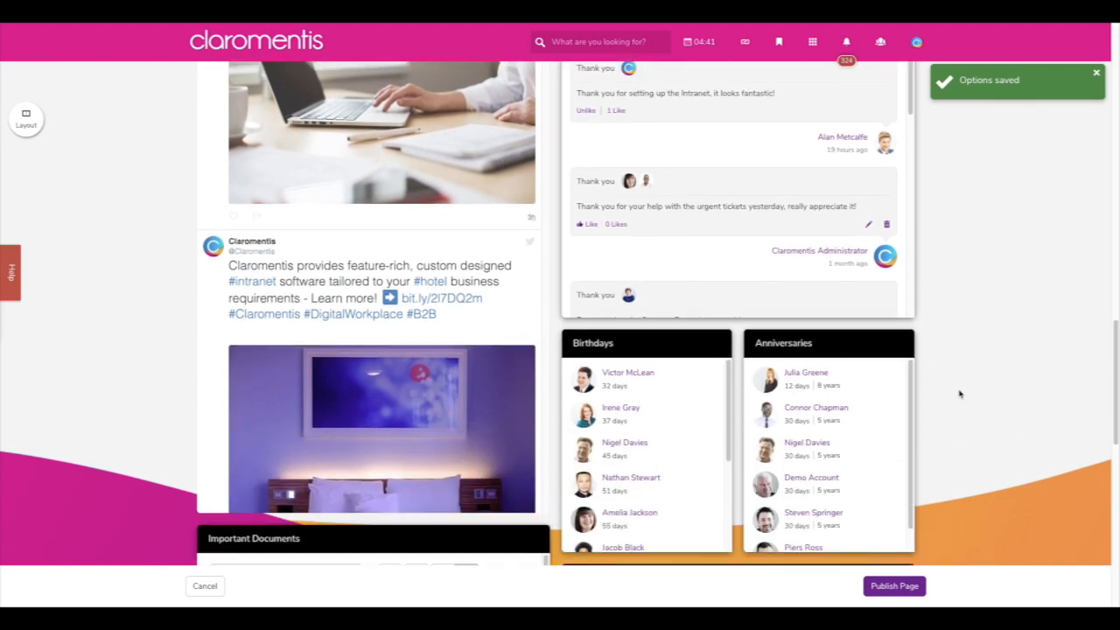
scroll(958, 394, down, 1)
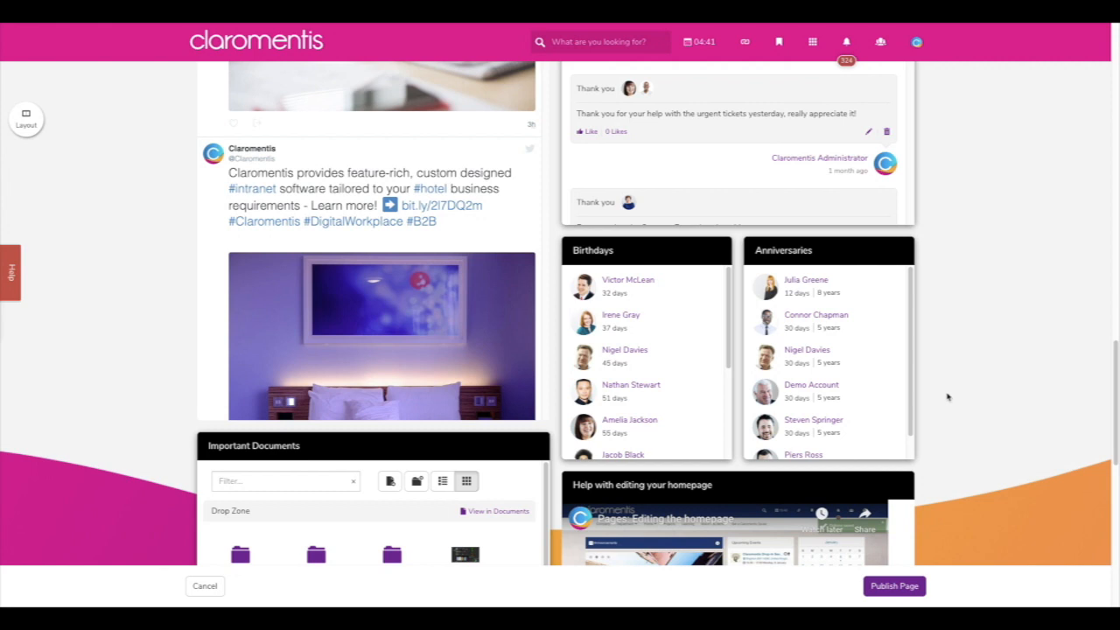
- Submit the Birthdays settings: Date of birth 2, 10 people, 12 months, photos shown
mouse_move(598, 298)
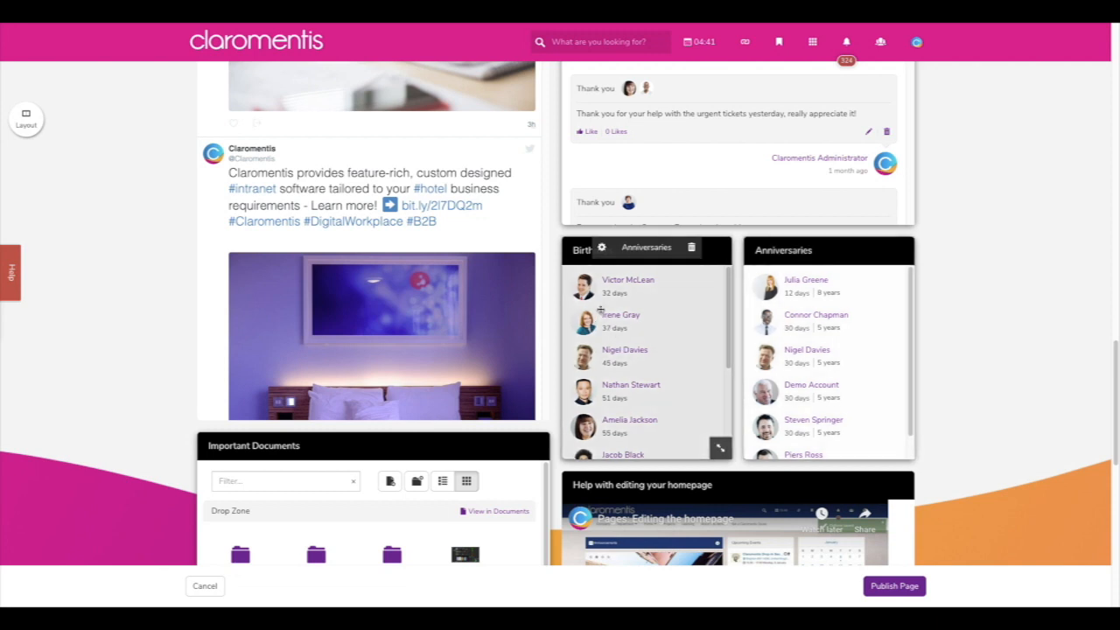
click(601, 248)
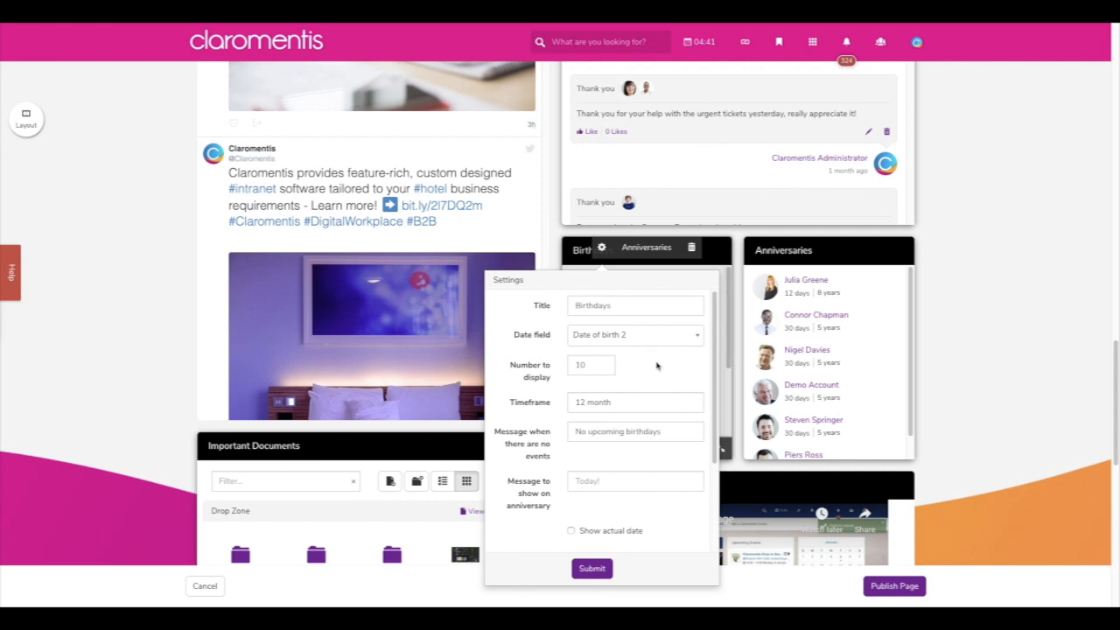
scroll(659, 369, down, 1)
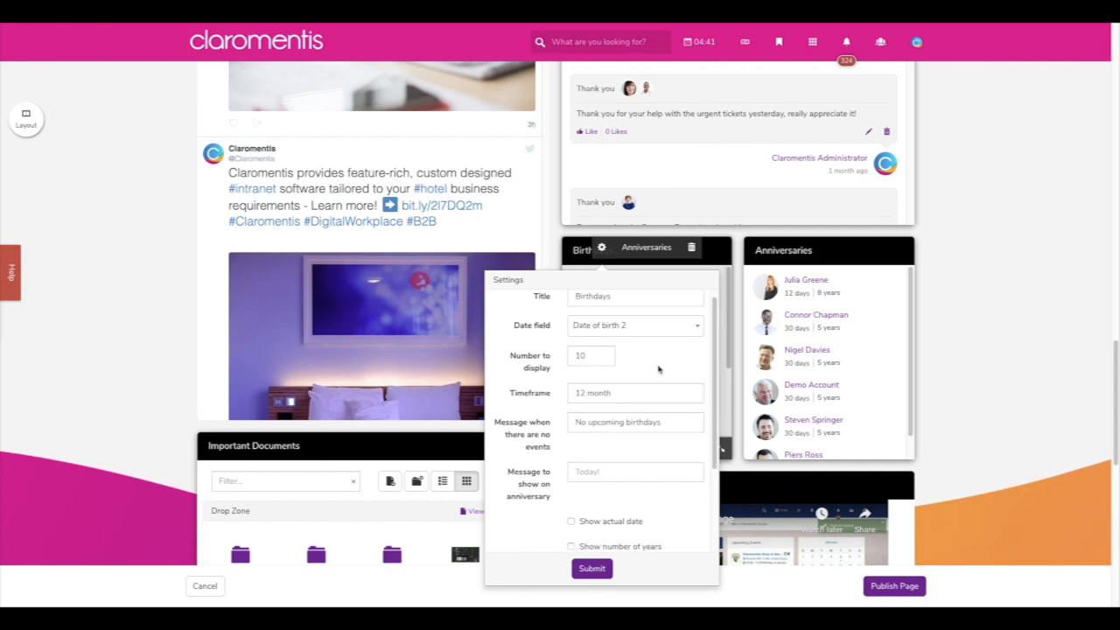
scroll(659, 369, down, 1)
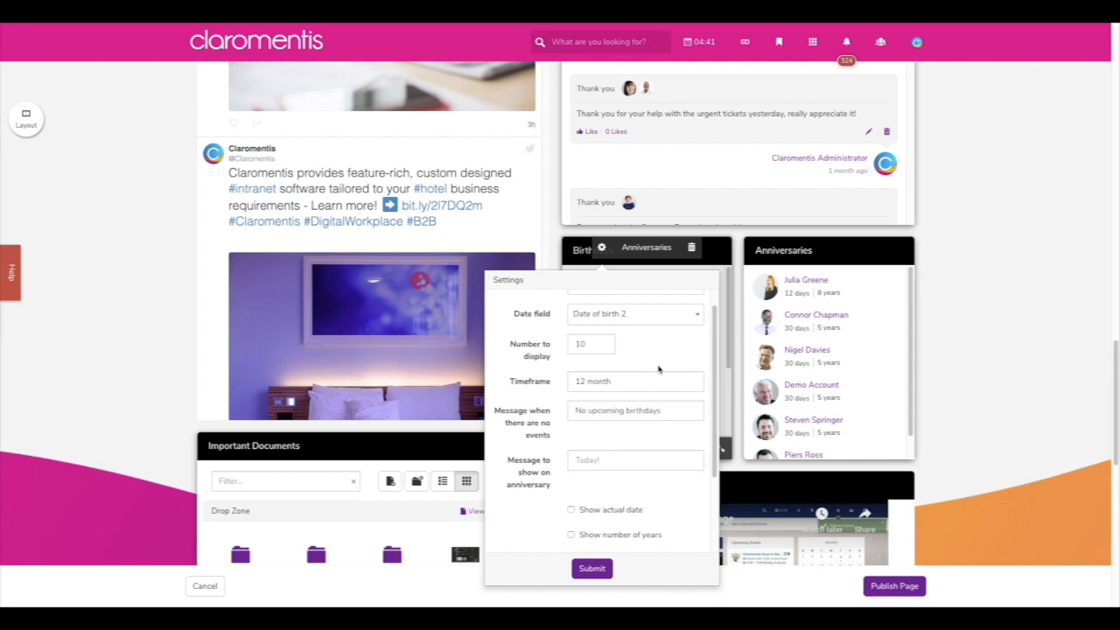
scroll(659, 369, down, 5)
scroll(665, 394, down, 1)
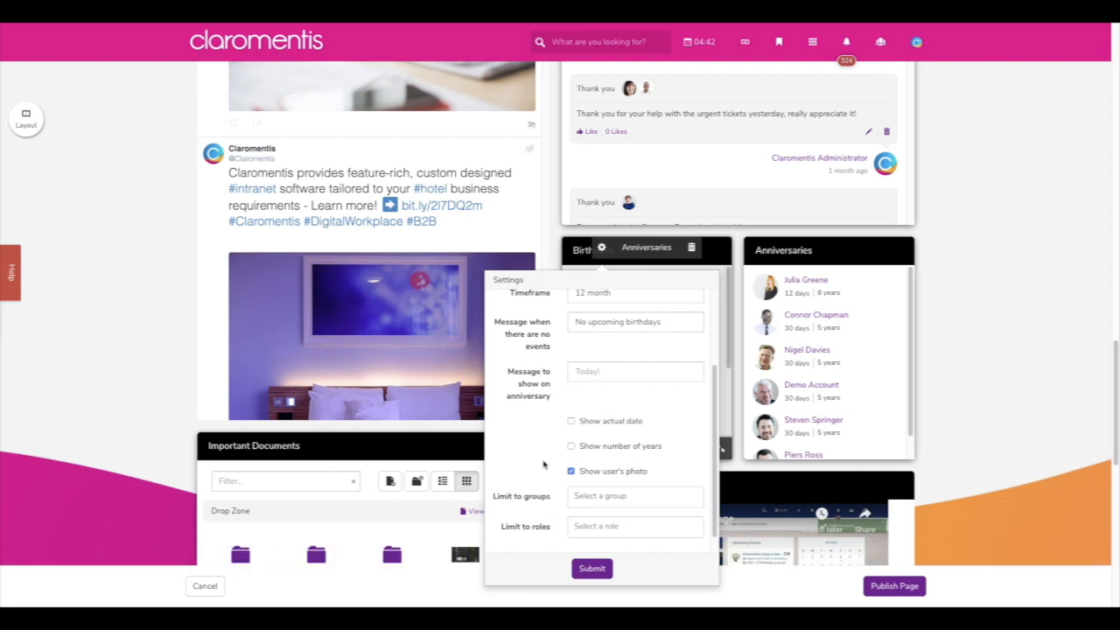
scroll(543, 465, up, 1)
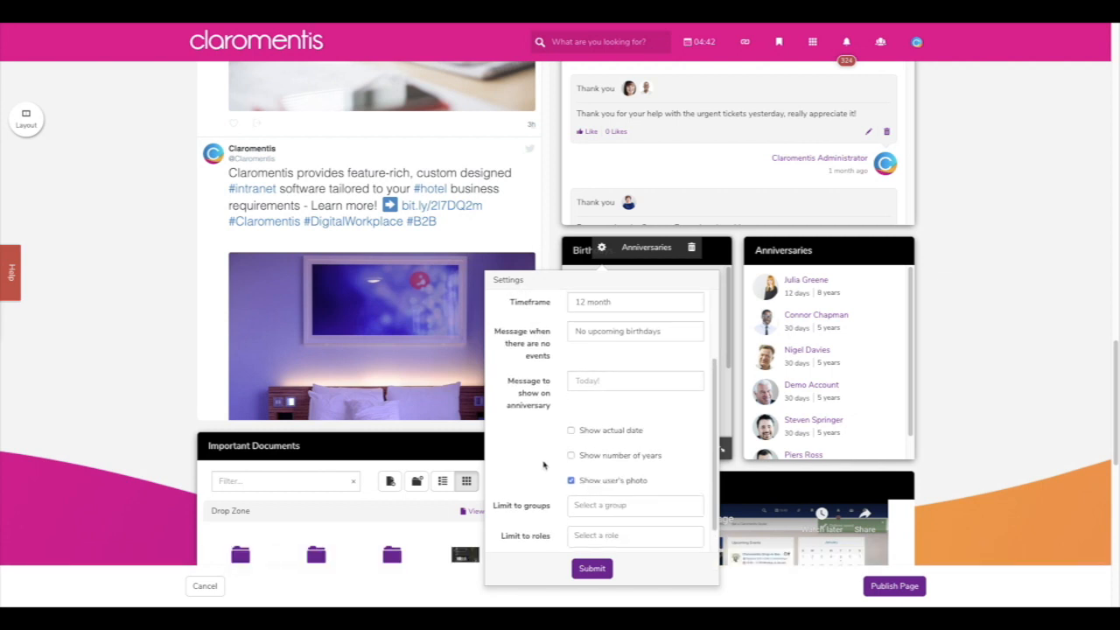
scroll(543, 465, up, 3)
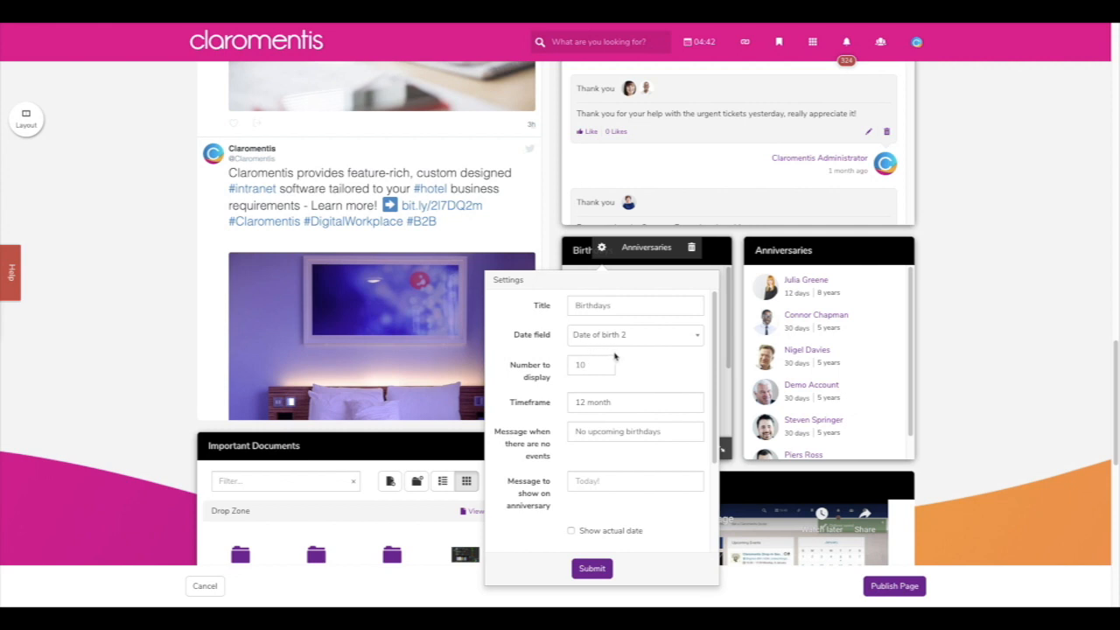
click(602, 567)
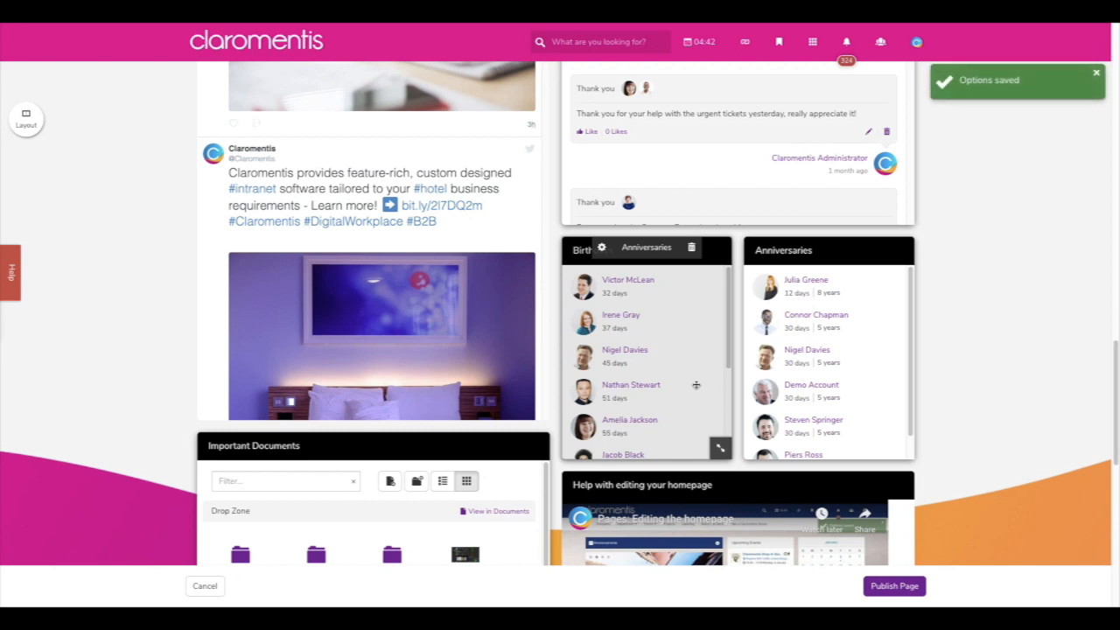
- Submit the Anniversaries settings: Start Date field, 60 days, years and photos shown
mouse_move(747, 300)
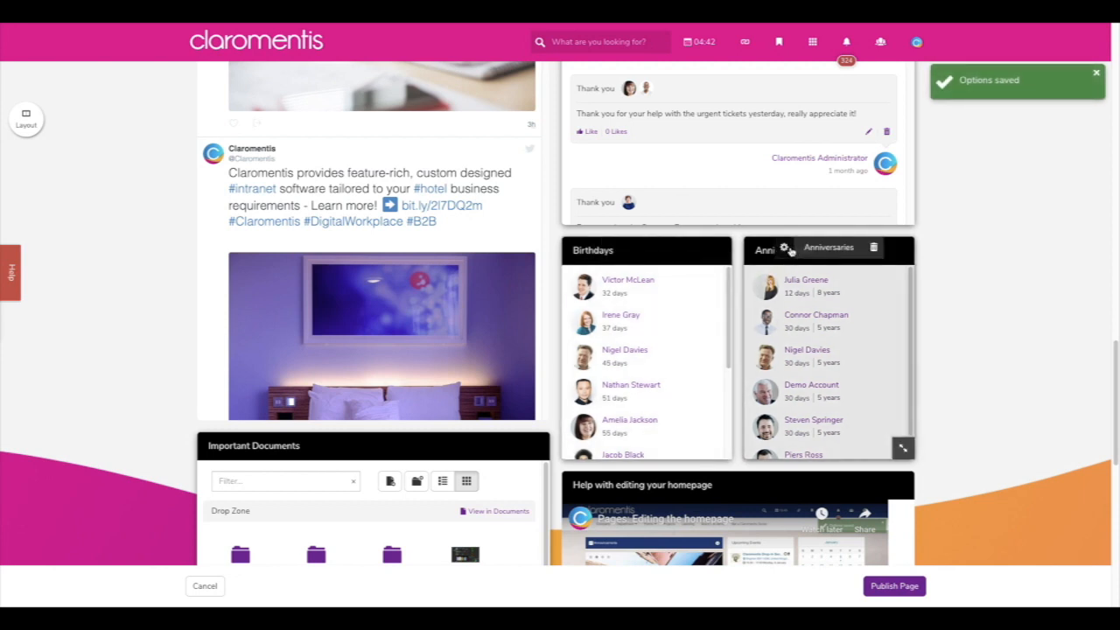
click(786, 249)
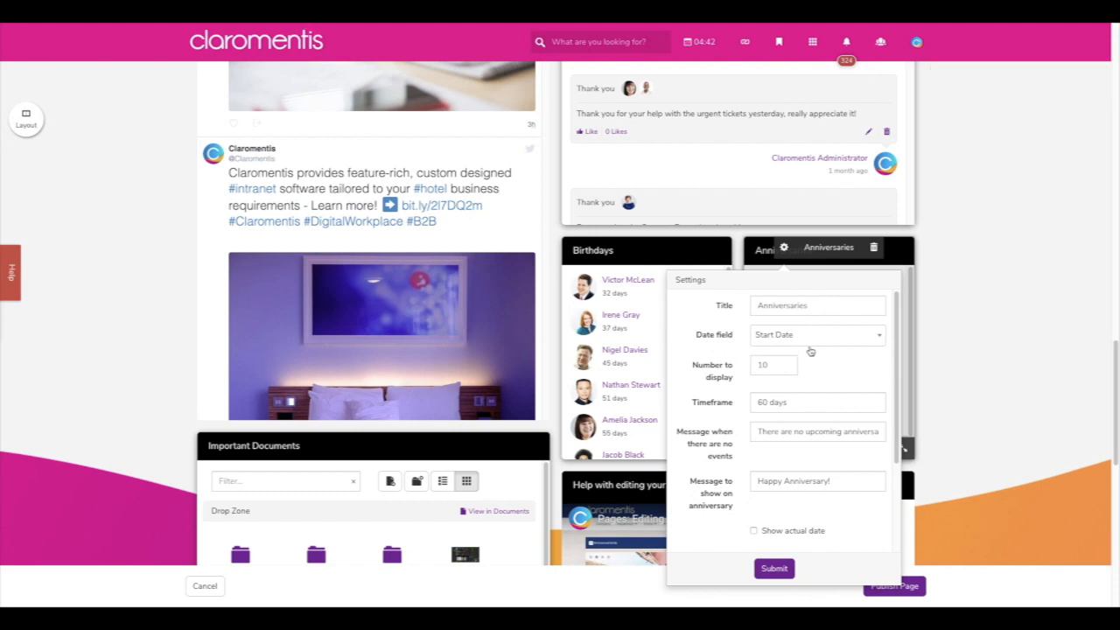
scroll(816, 394, down, 1)
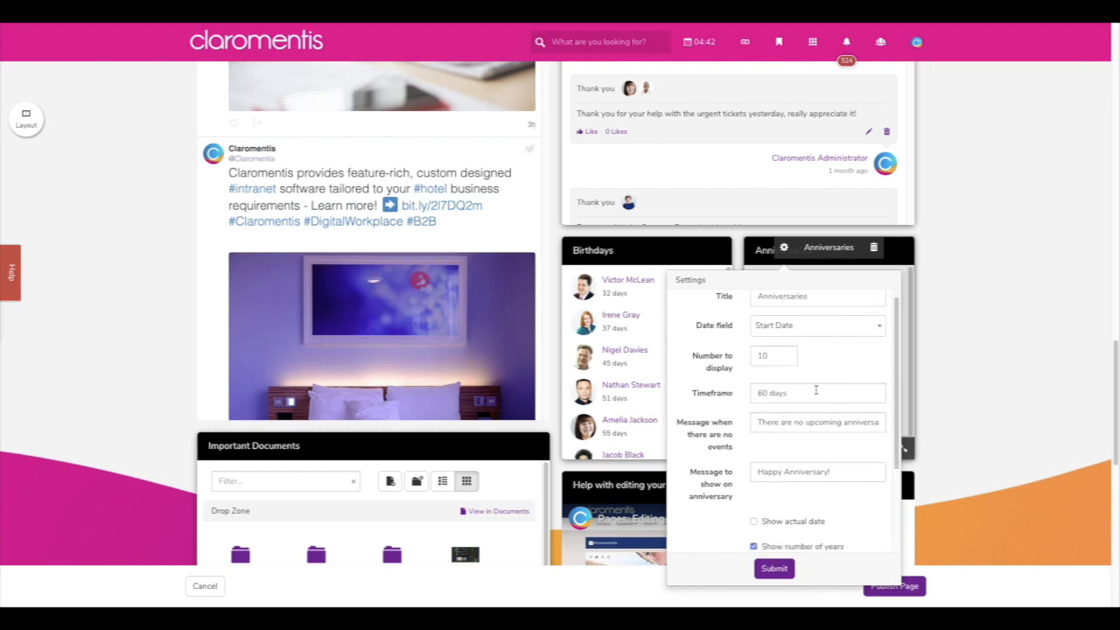
scroll(816, 391, down, 3)
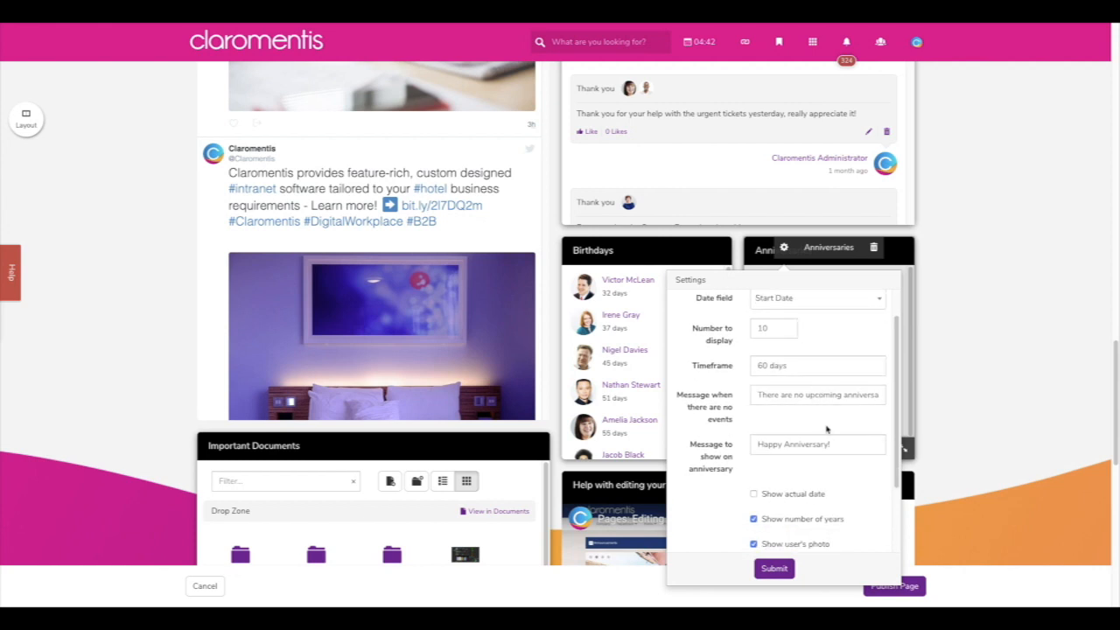
scroll(829, 432, down, 1)
scroll(829, 430, down, 6)
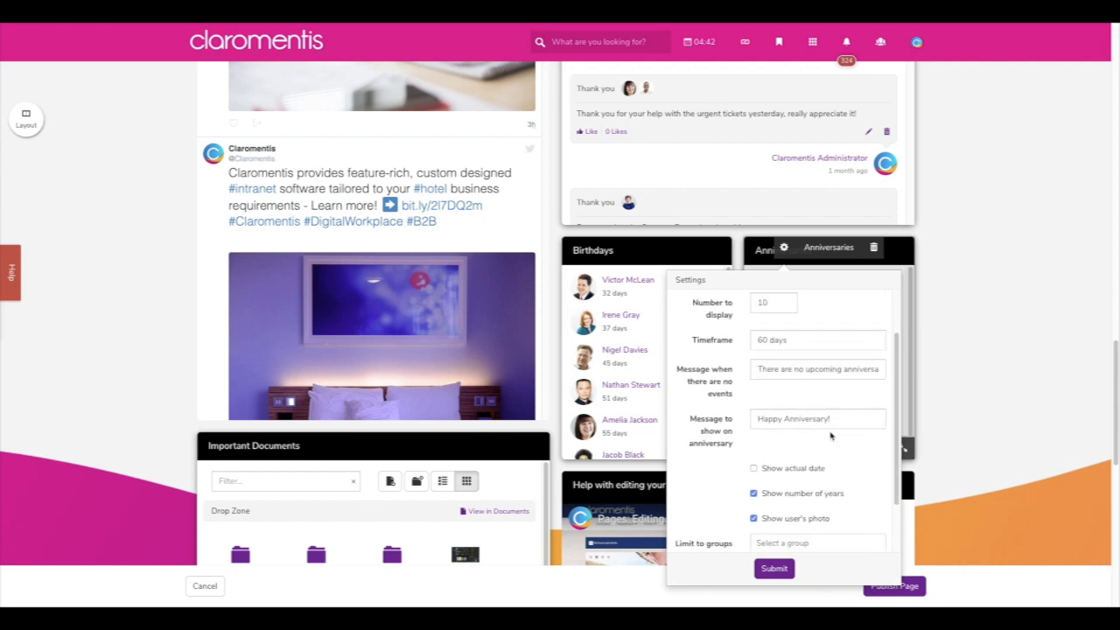
scroll(830, 435, down, 2)
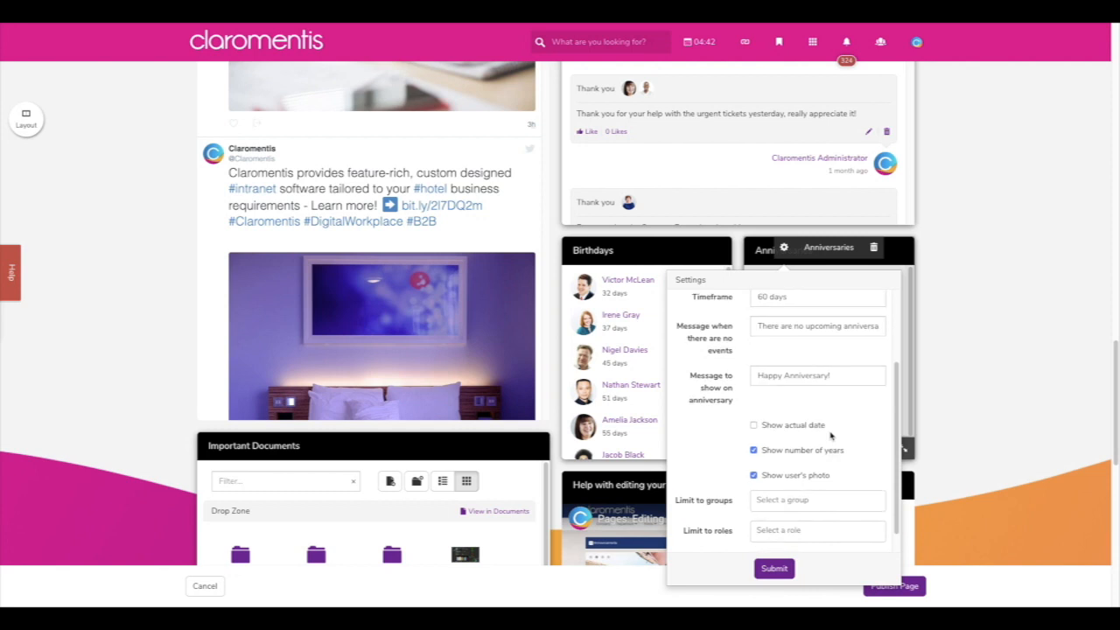
scroll(830, 435, down, 1)
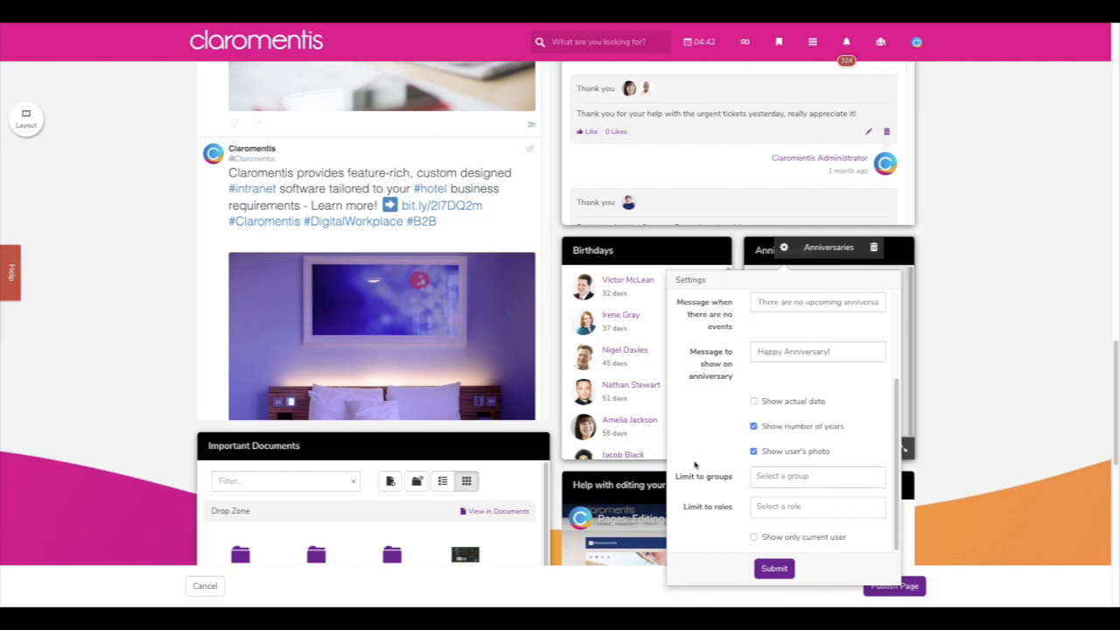
click(775, 568)
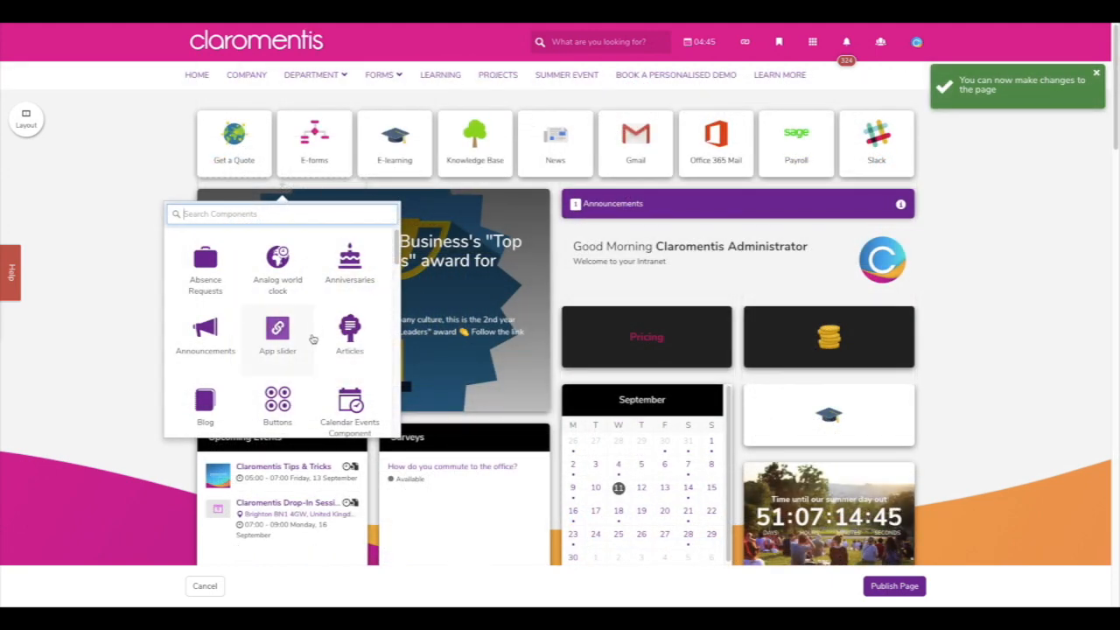
- Add a Discussion component from the component list, defaulting to the Finance Team topic
scroll(314, 349, down, 2)
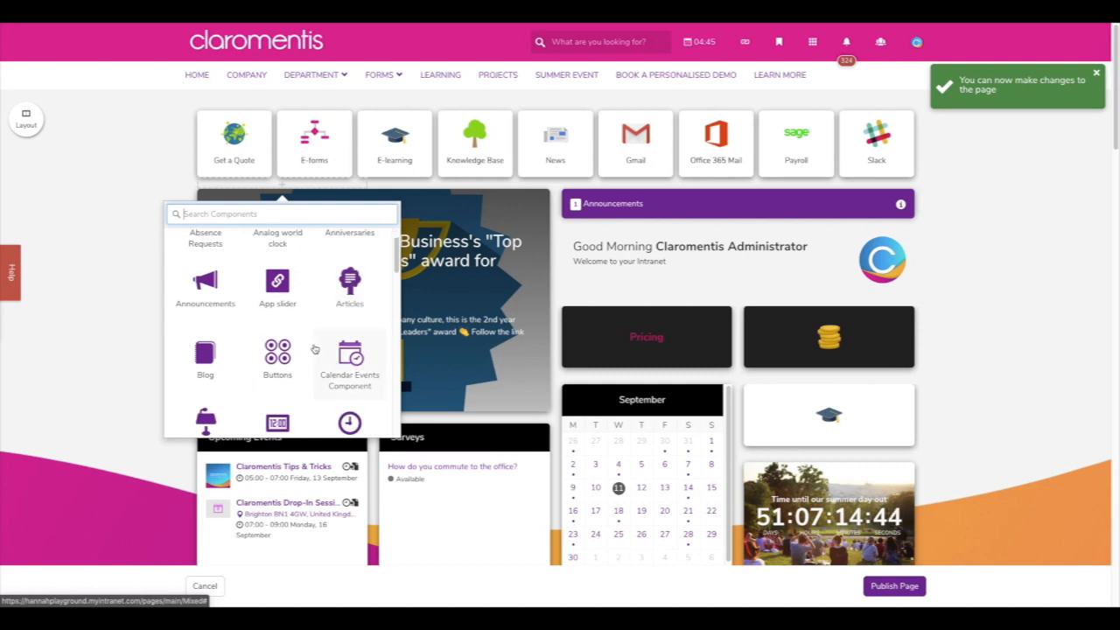
scroll(314, 349, down, 3)
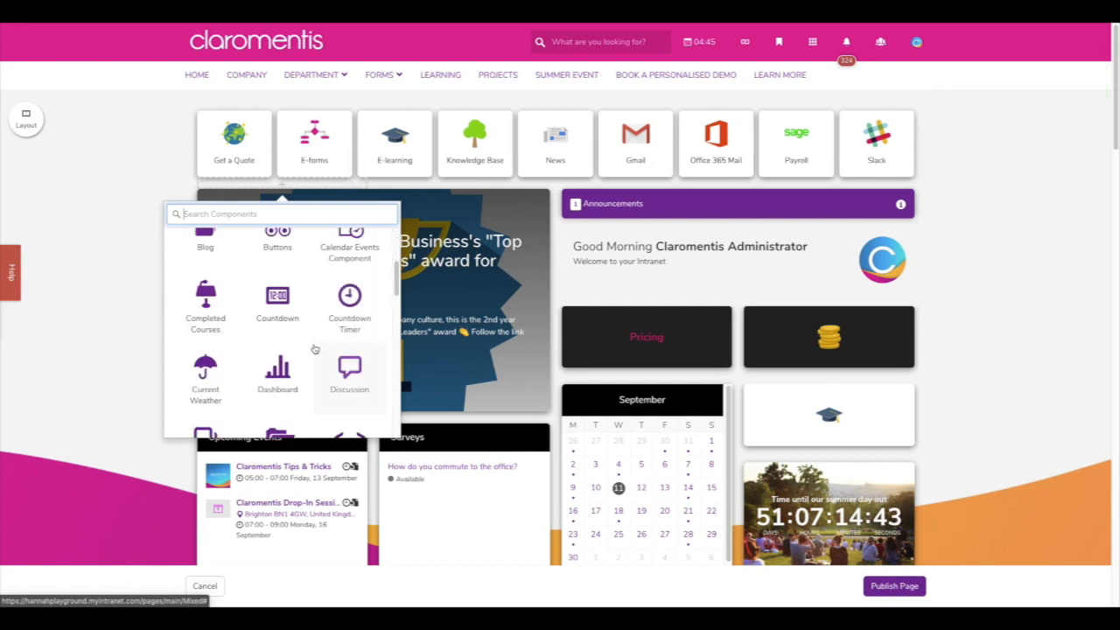
scroll(314, 349, down, 2)
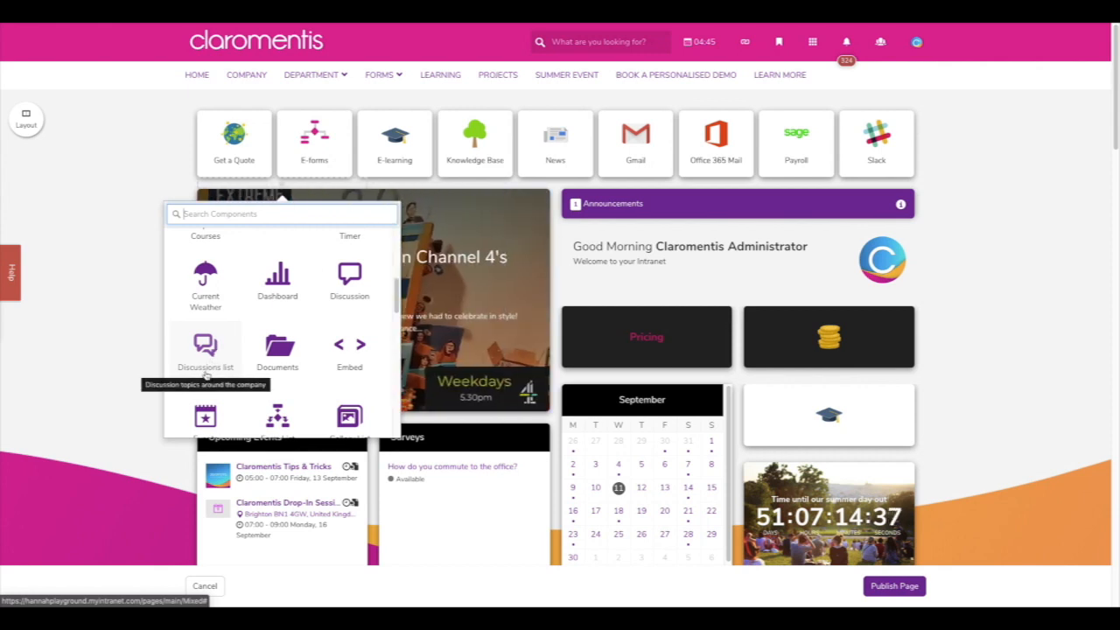
click(351, 300)
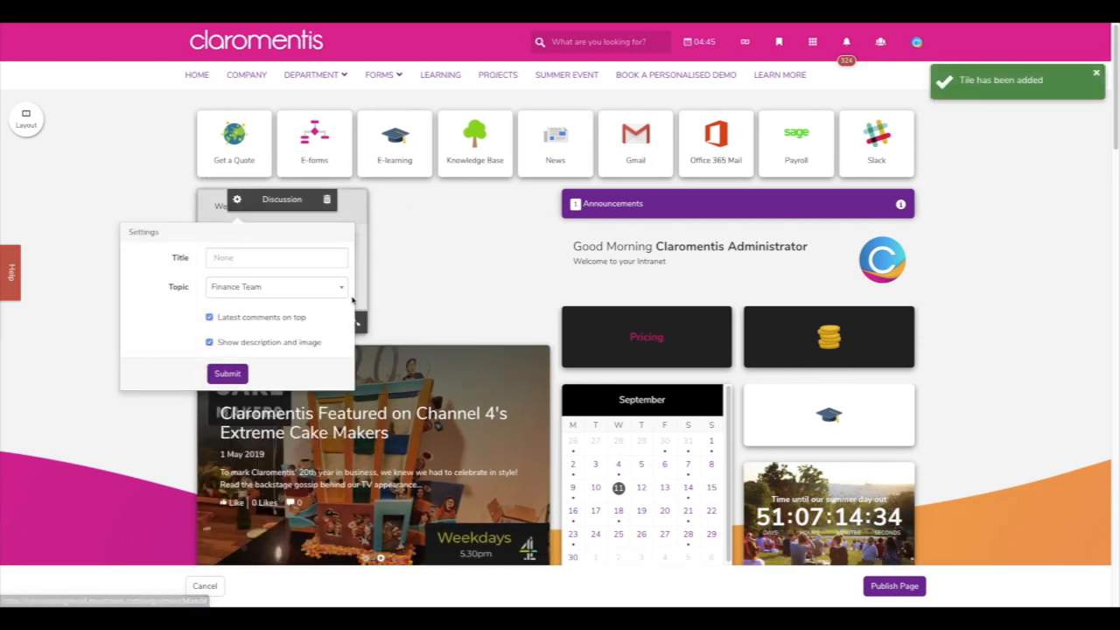
- Title the discussion component 'Discuss!' on the Summer Event topic, enlarge it, and publish the homepage
click(303, 258)
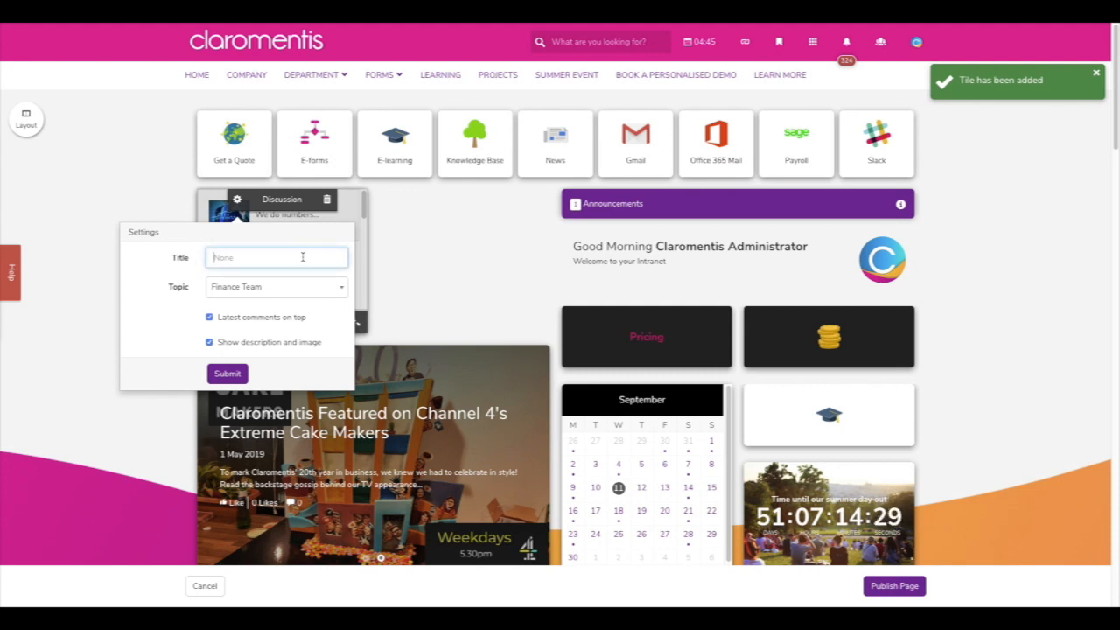
text(Di)
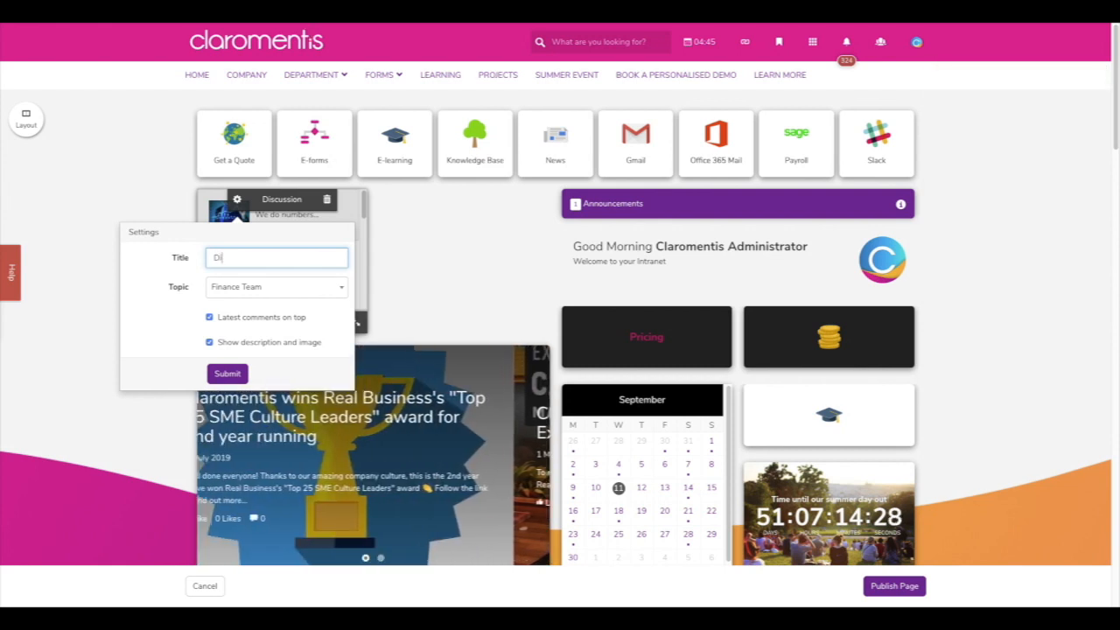
text(scus)
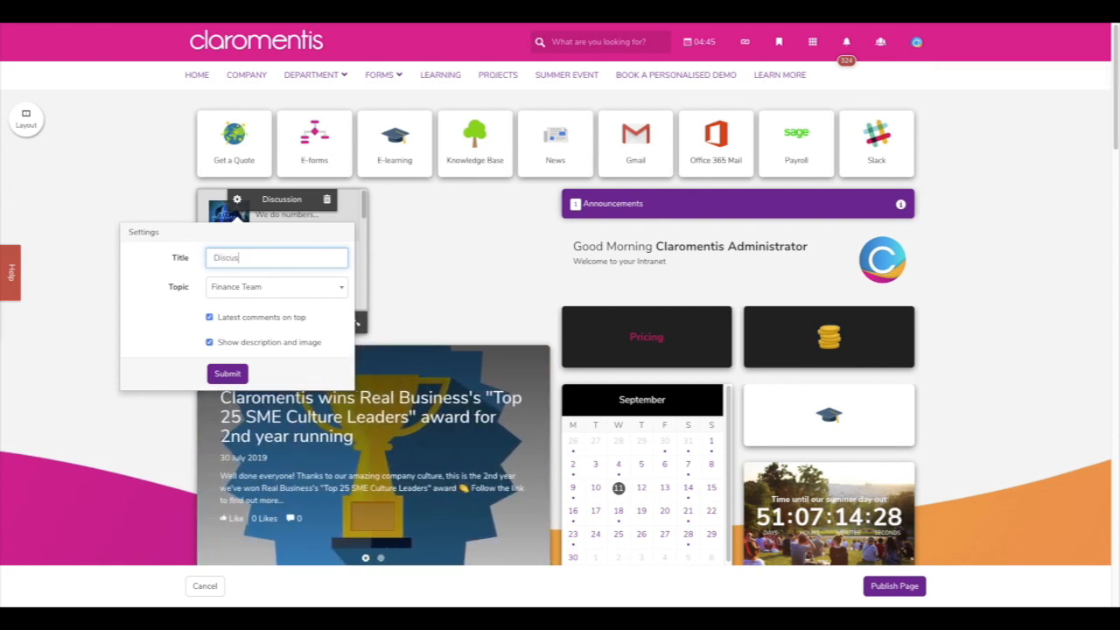
text(s!)
click(305, 289)
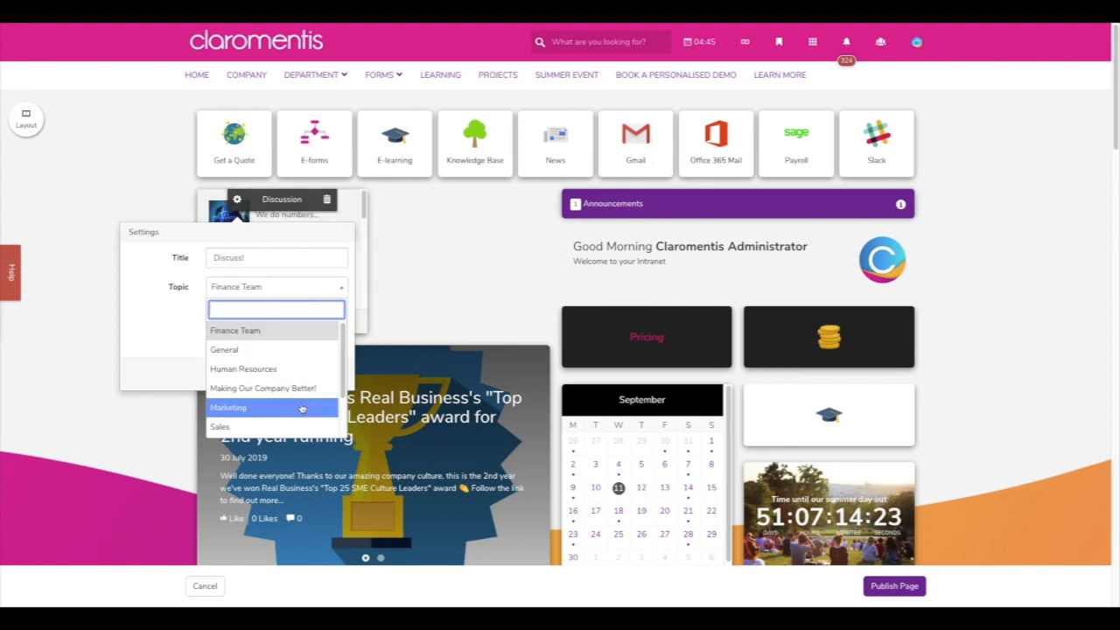
scroll(302, 406, down, 1)
scroll(301, 408, down, 2)
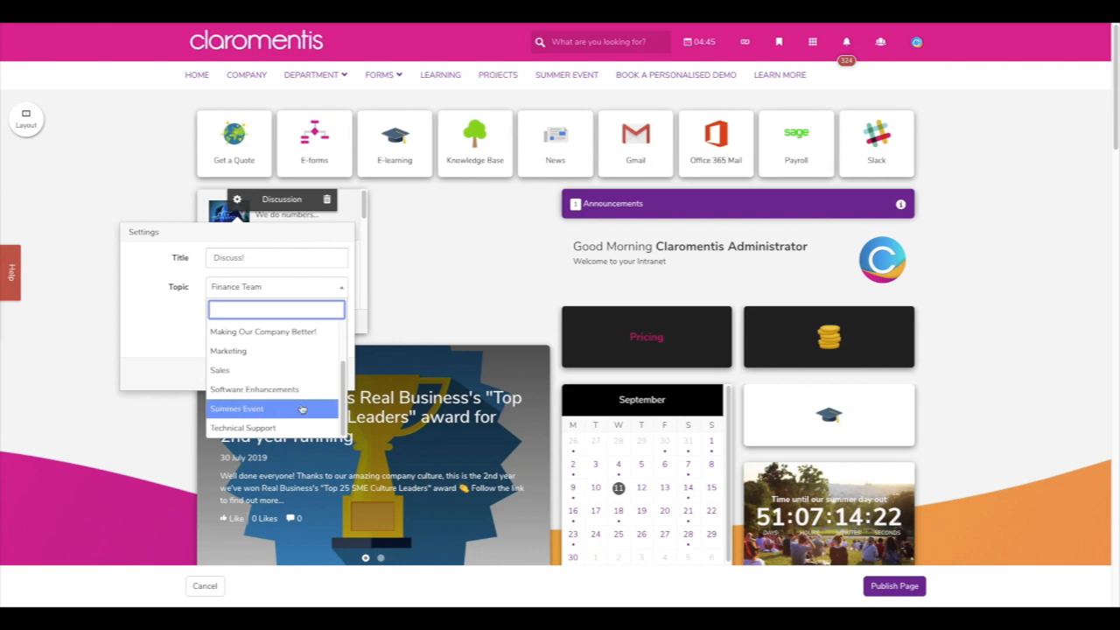
click(302, 408)
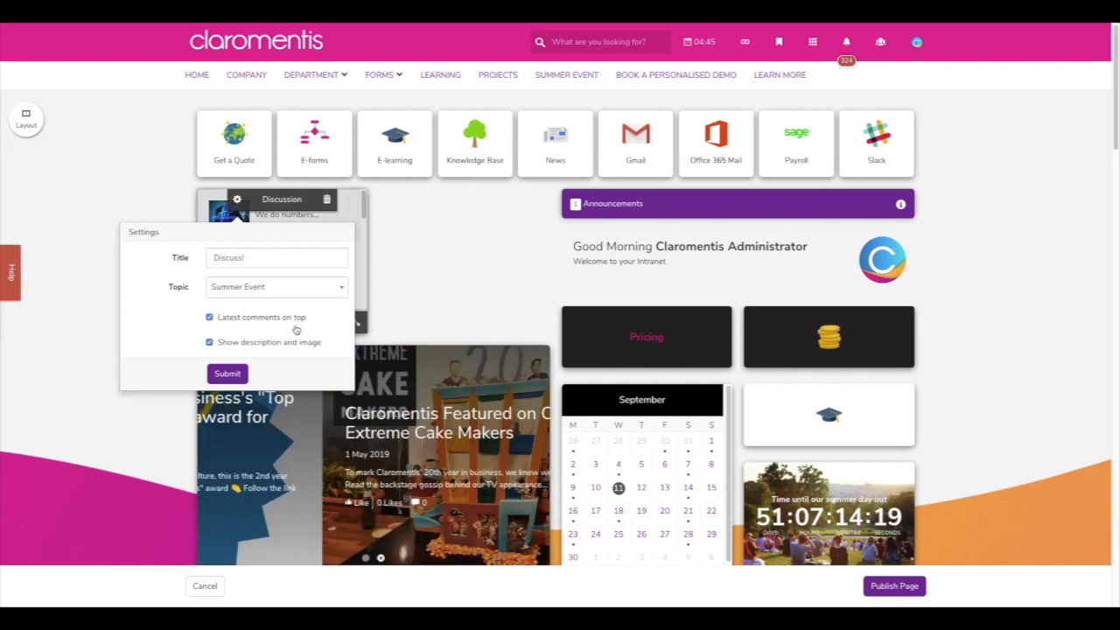
click(241, 374)
drag(351, 325, 538, 504)
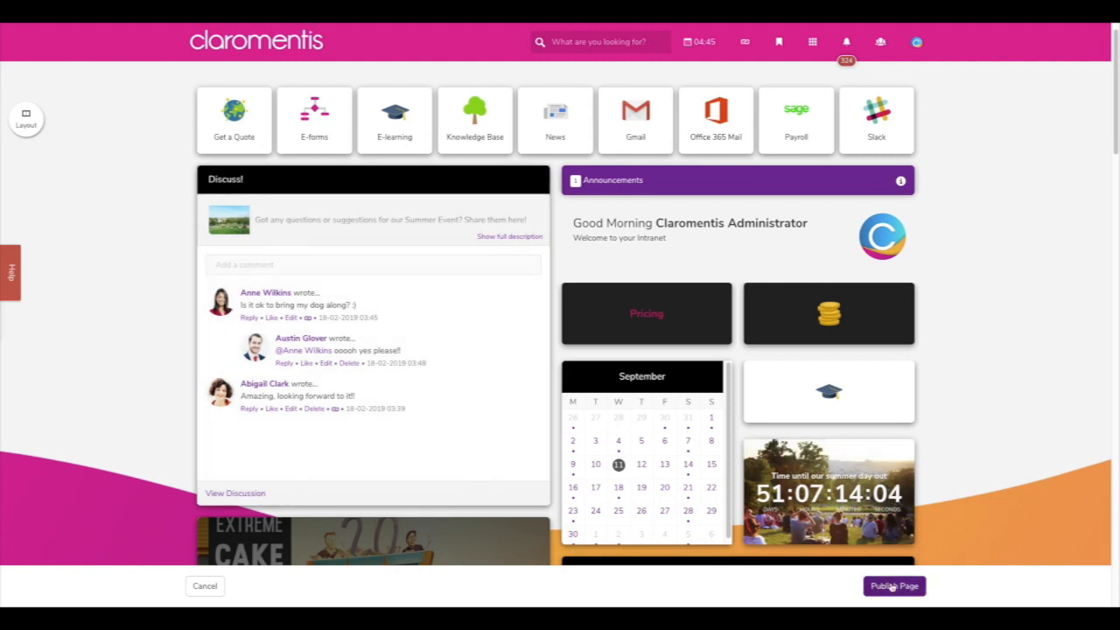
click(894, 585)
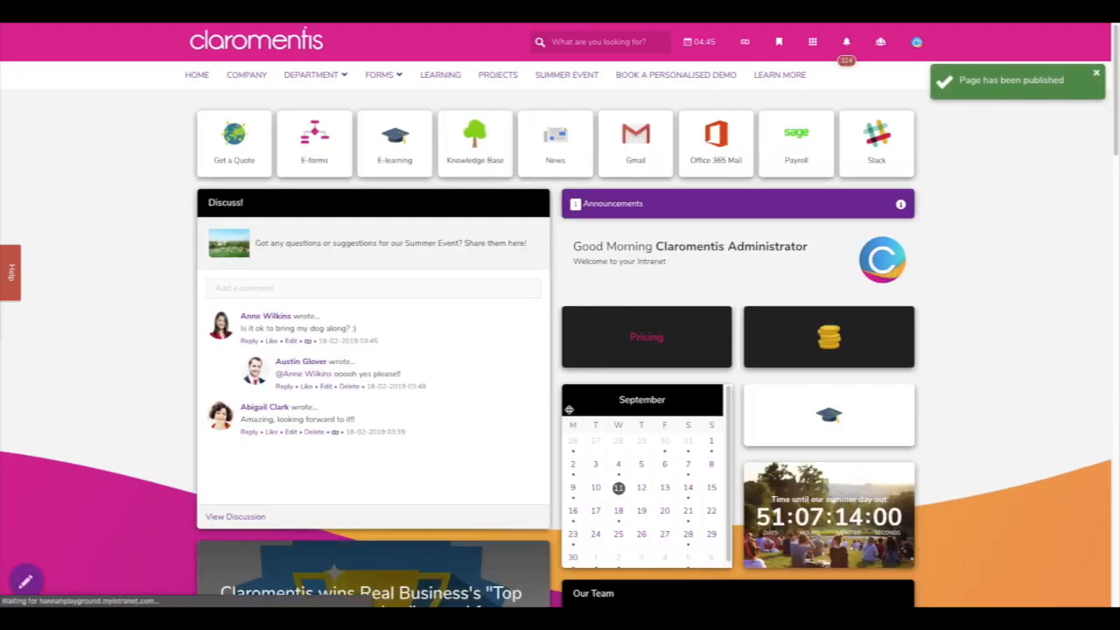
- Post the comment 'Very excited for this!' in the Discuss! widget
click(337, 287)
text(Very e)
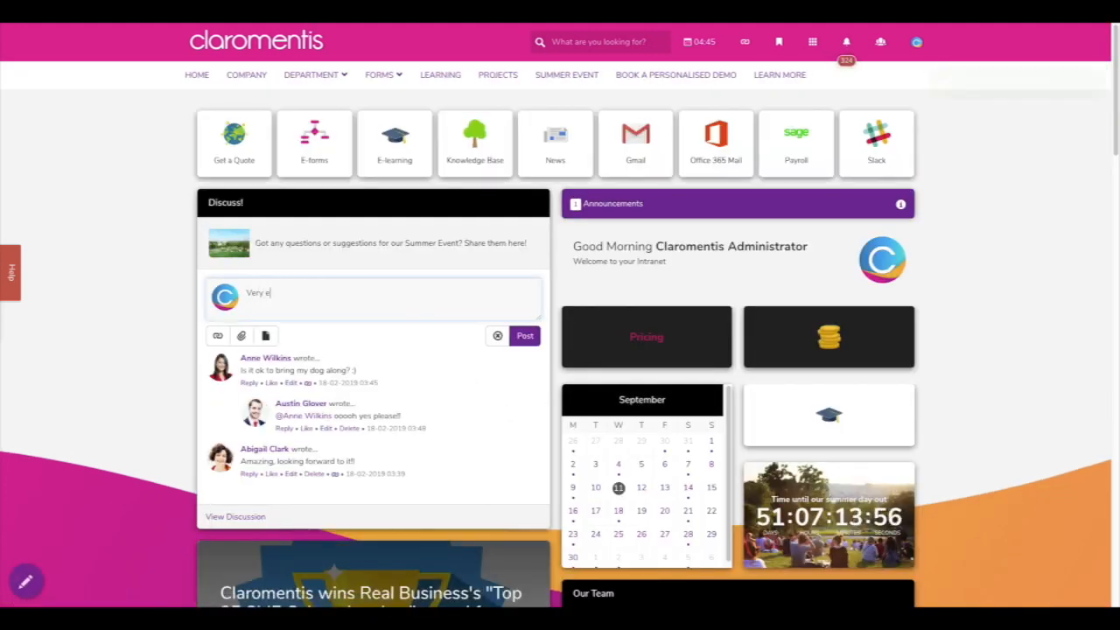
text(xcited for this!)
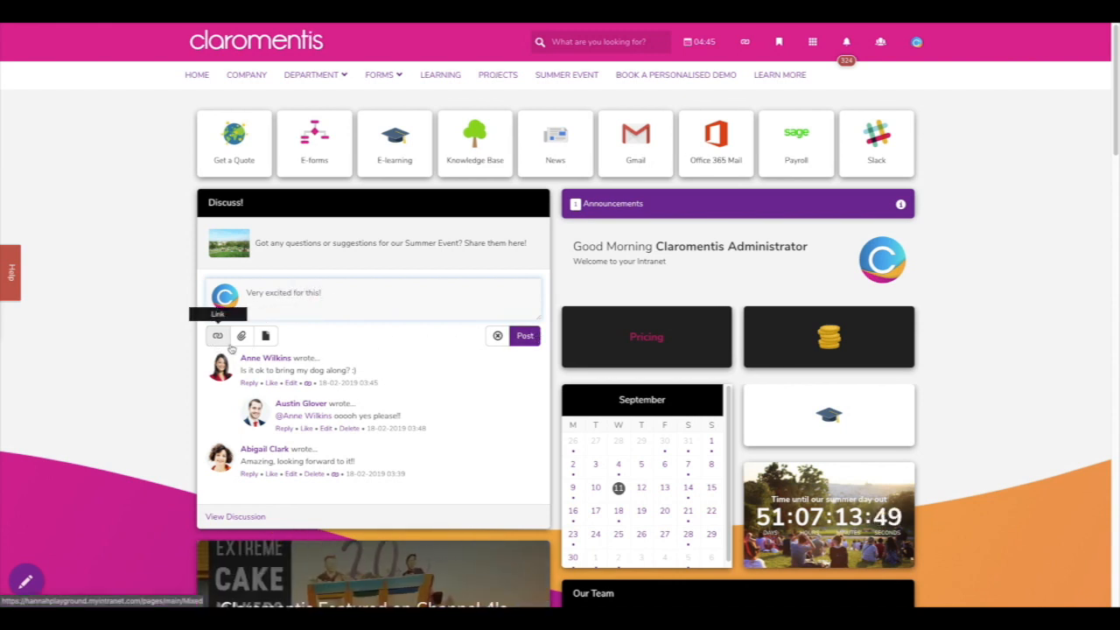
click(524, 335)
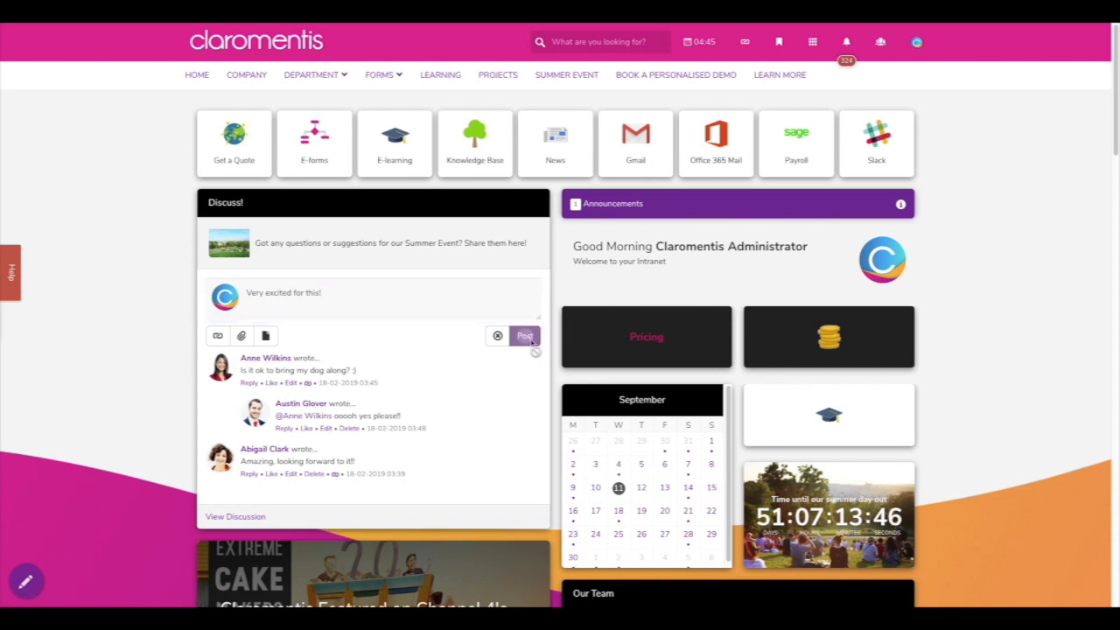
- Like the dog question and reply 'Can't wait to meet them :)'
click(270, 389)
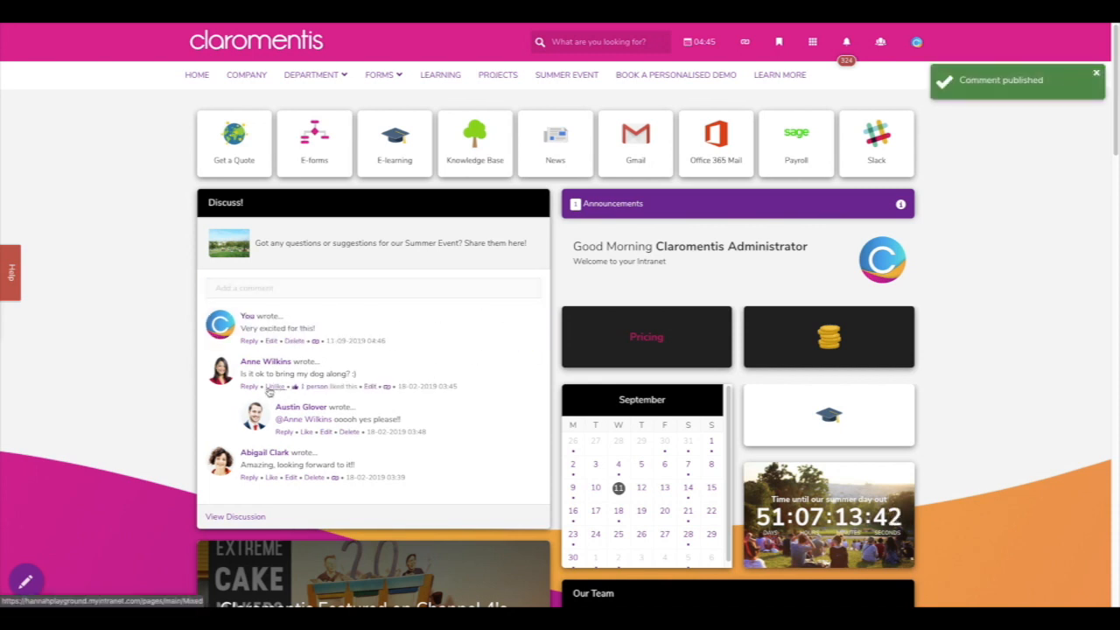
click(250, 386)
text(Can)
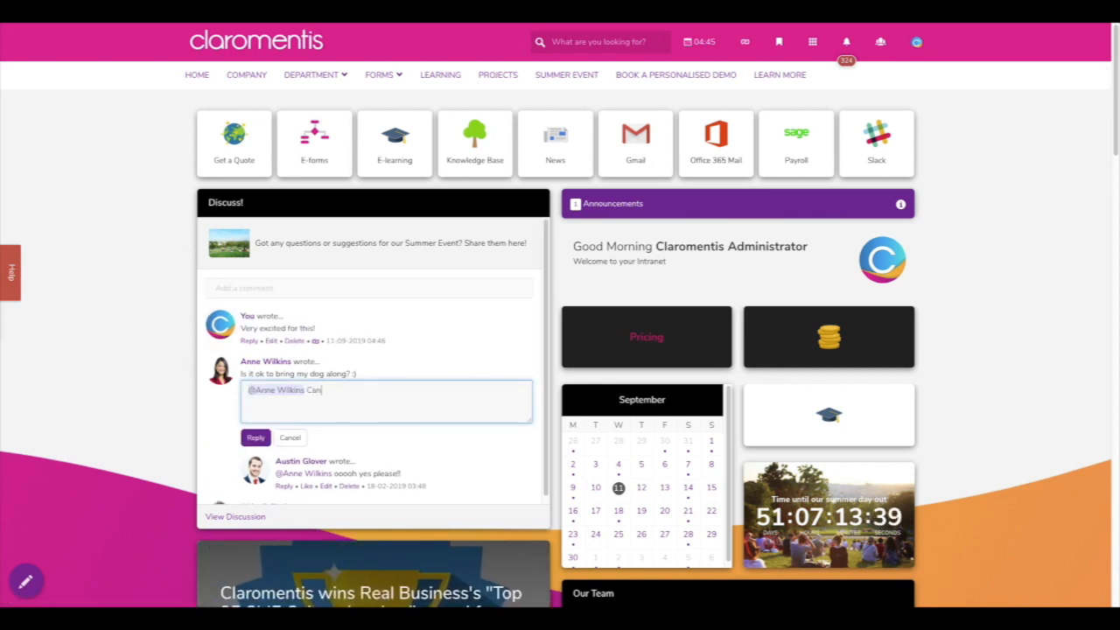
text('t wait to meet them :))
click(256, 437)
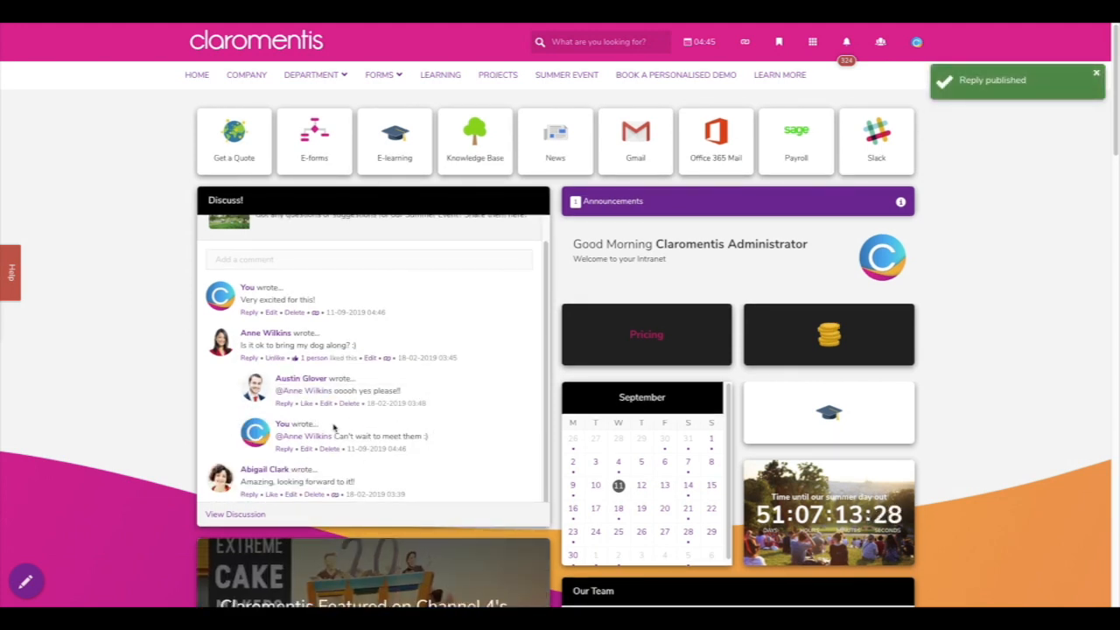
click(234, 516)
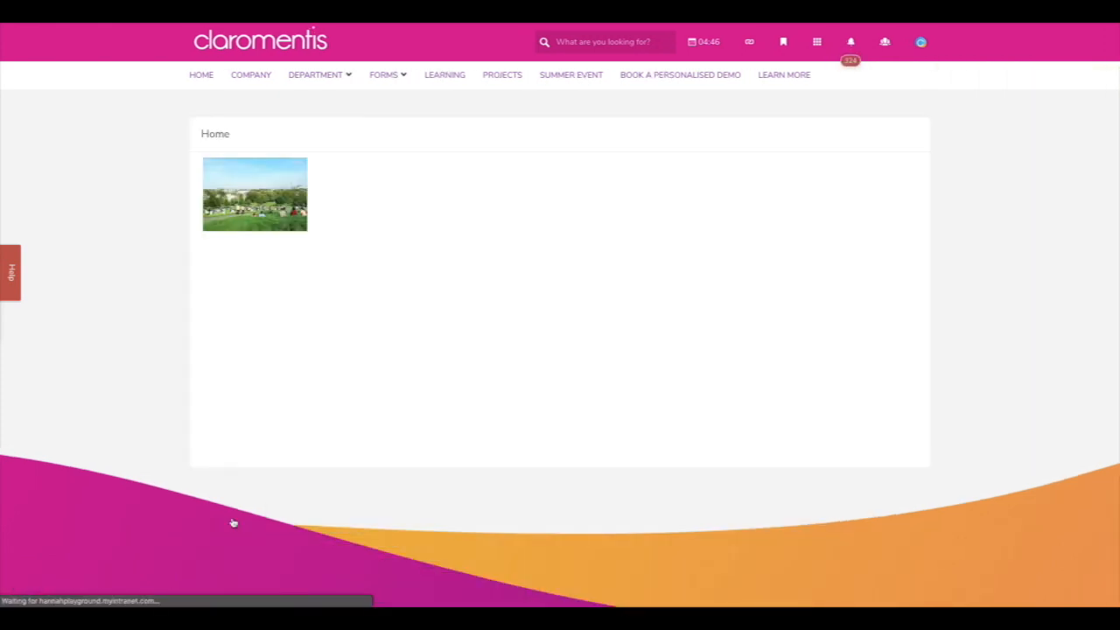
click(813, 44)
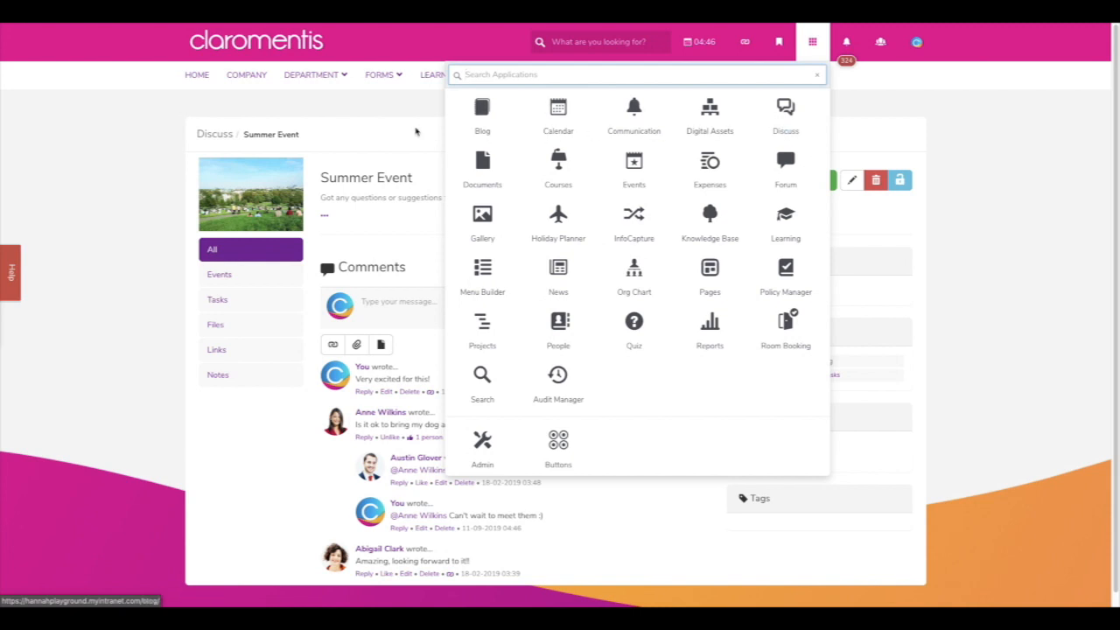
click(415, 131)
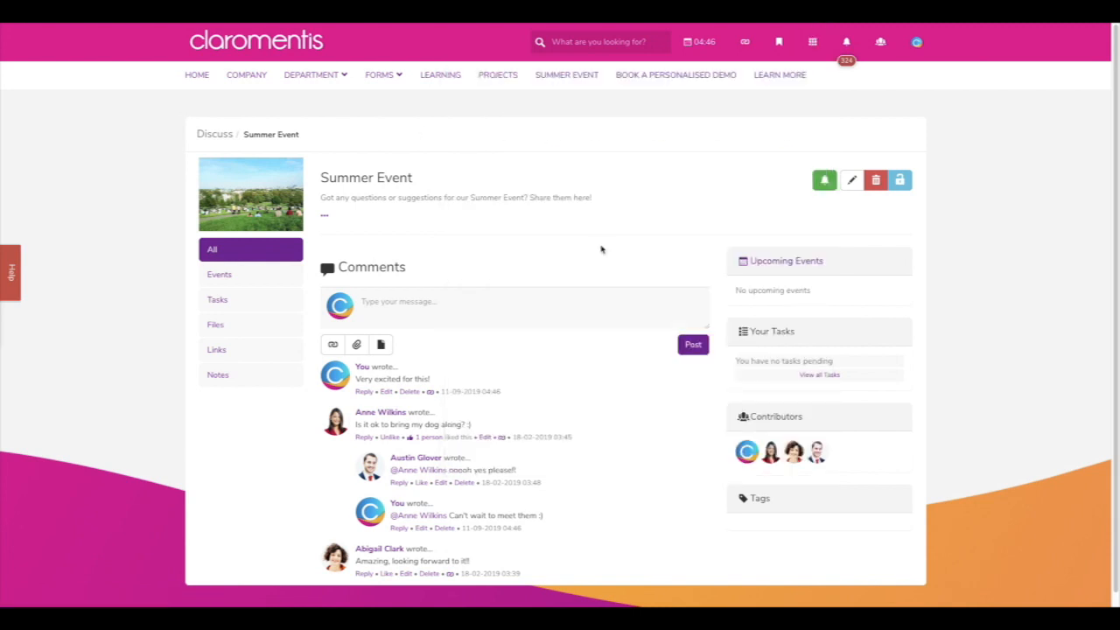
click(223, 135)
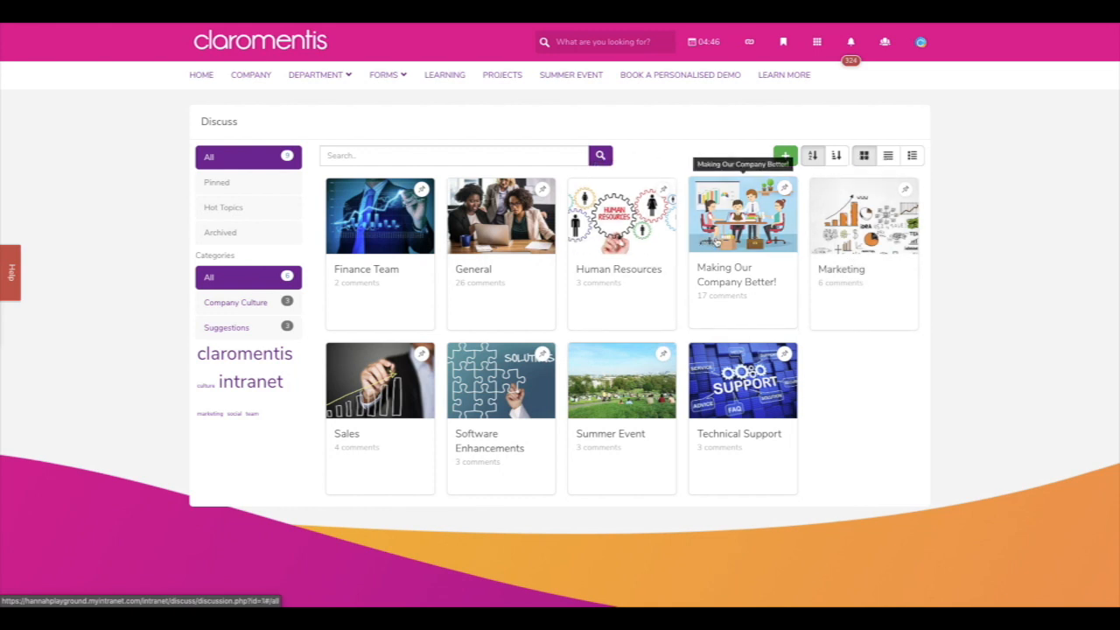
click(721, 242)
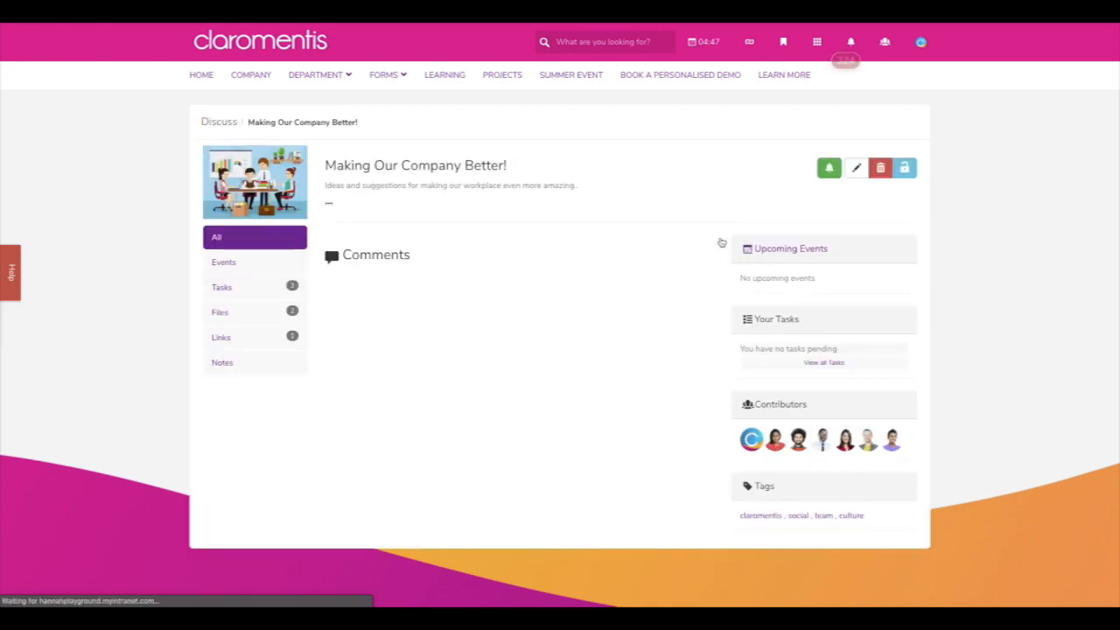
scroll(597, 254, down, 1)
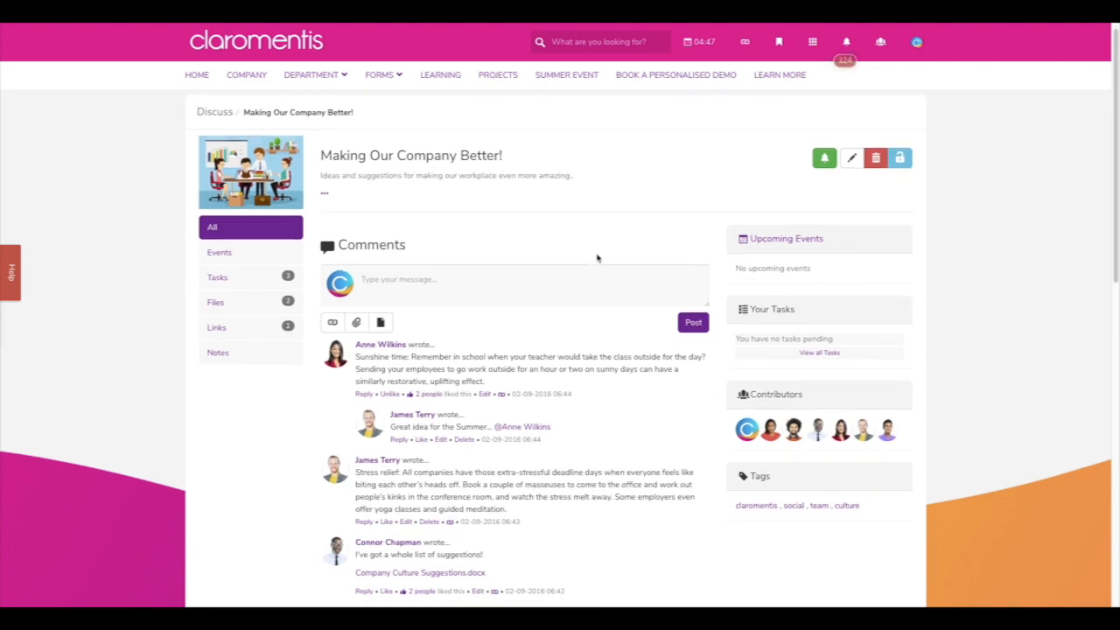
scroll(597, 254, down, 2)
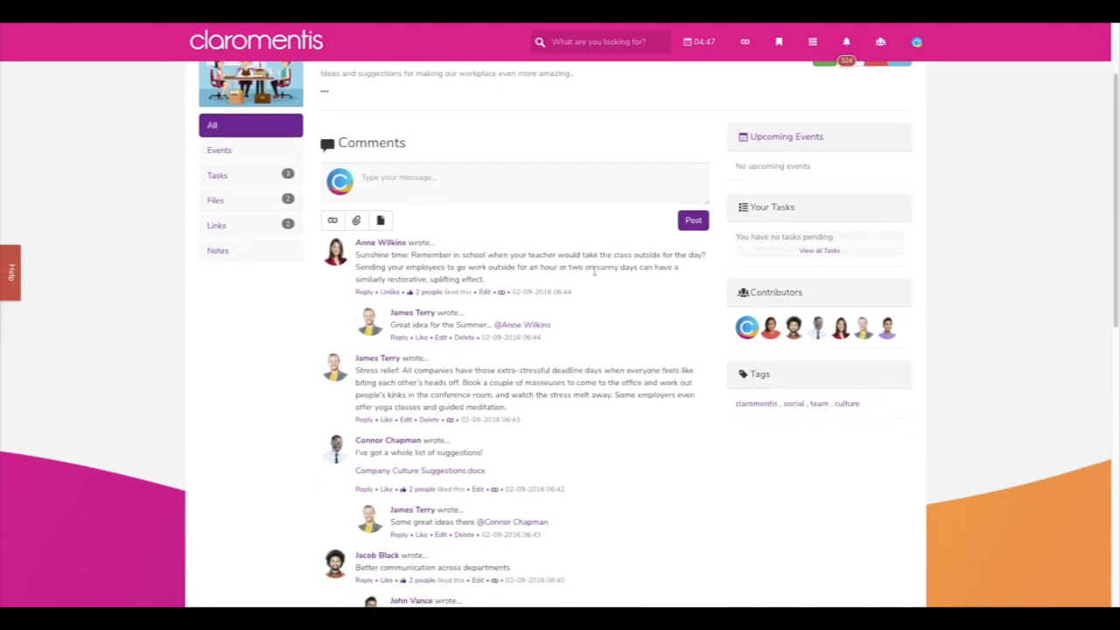
scroll(595, 275, down, 2)
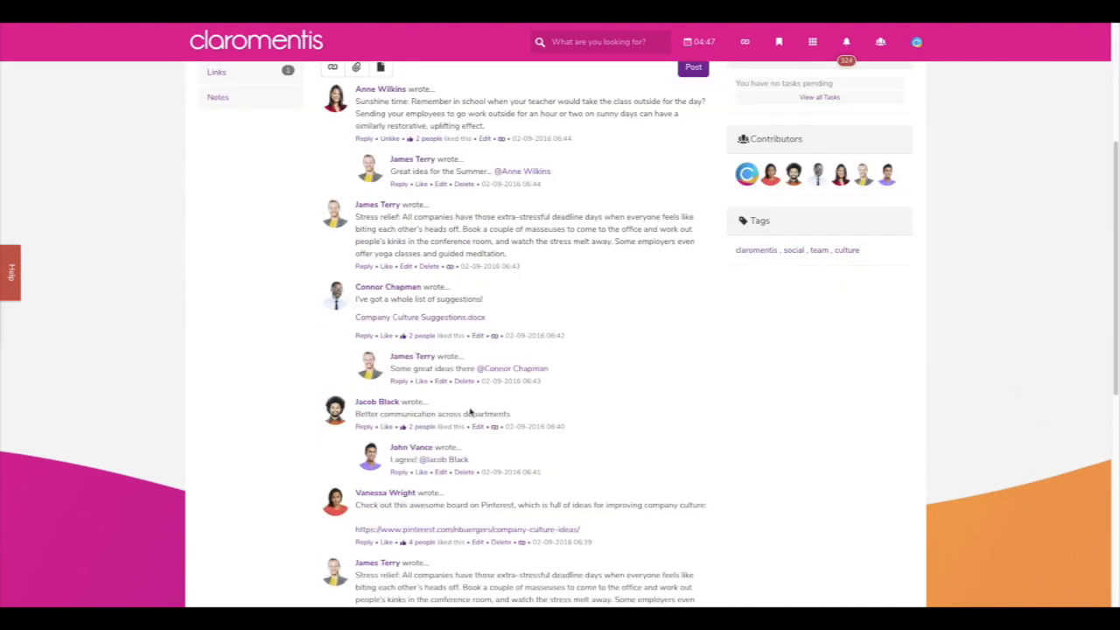
mouse_move(507, 375)
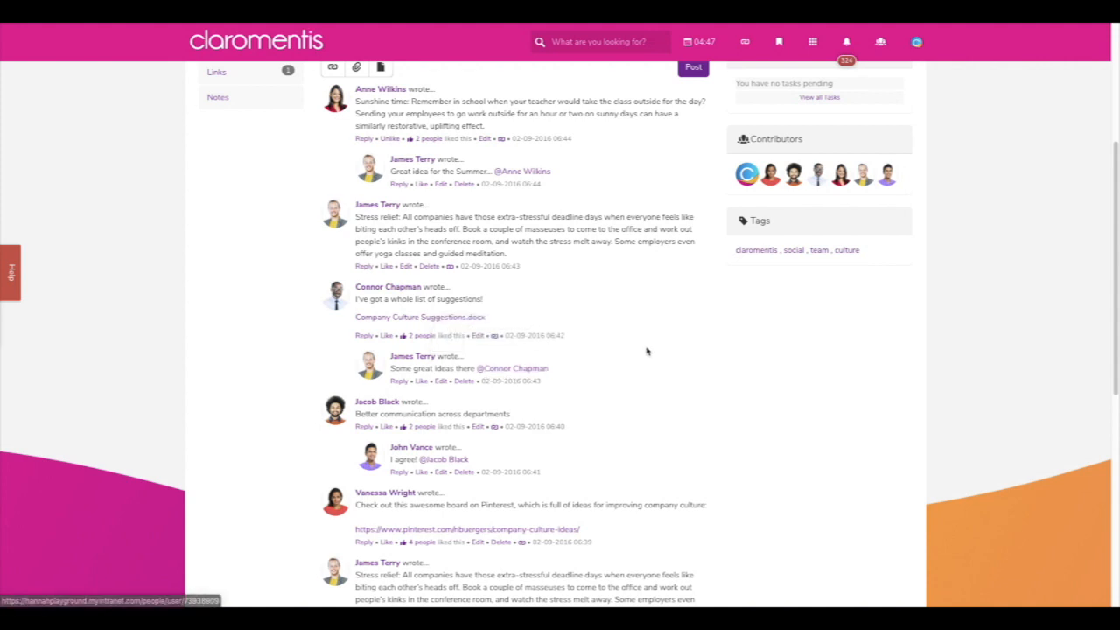
scroll(645, 350, down, 1)
scroll(646, 350, up, 5)
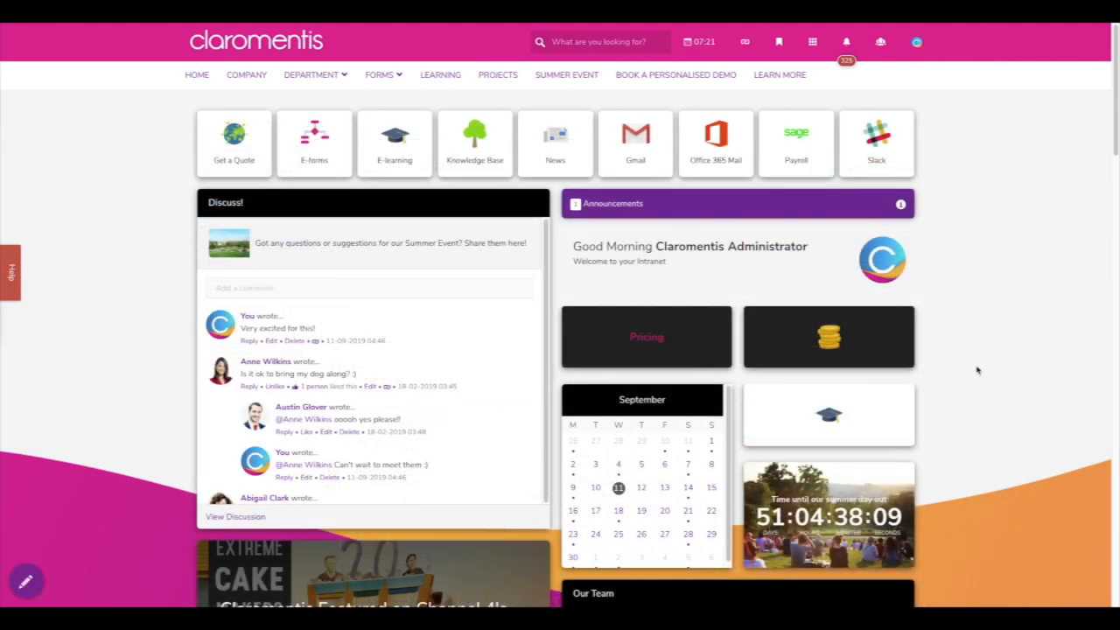
- Scroll through the homepage and briefly check the applications list
scroll(976, 370, down, 8)
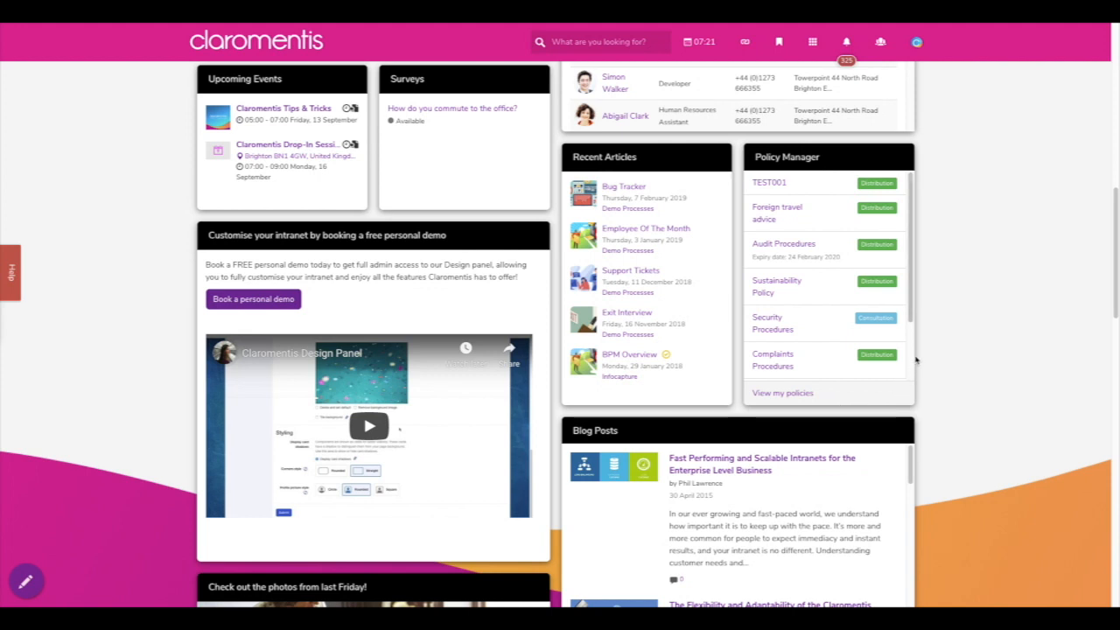
mouse_move(911, 319)
mouse_down()
mouse_move(914, 372)
mouse_move(913, 339)
mouse_up()
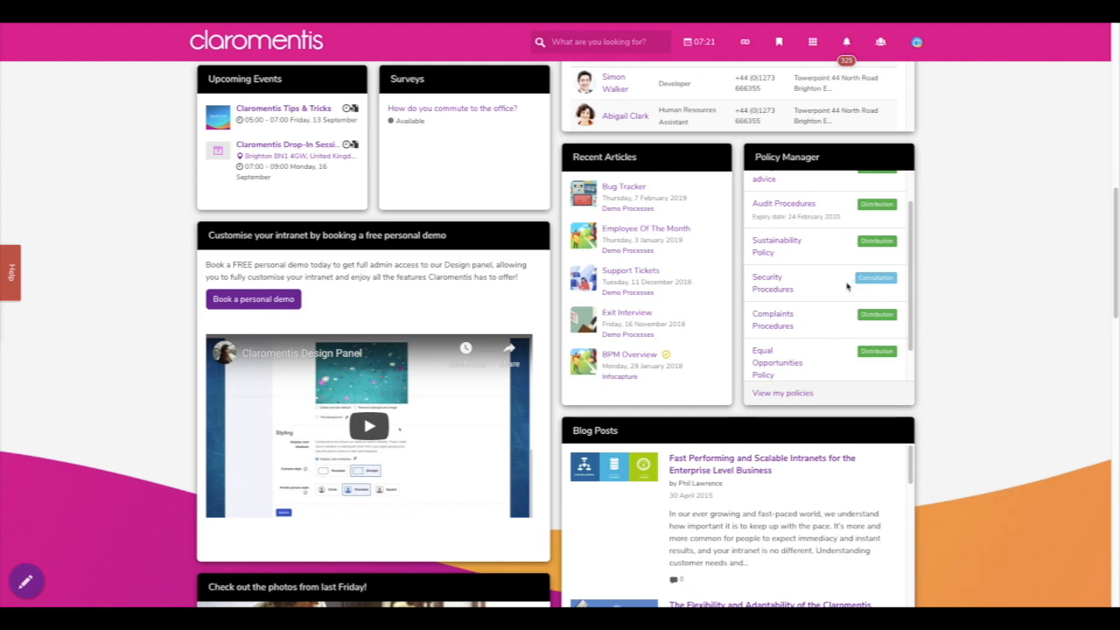
scroll(845, 285, up, 2)
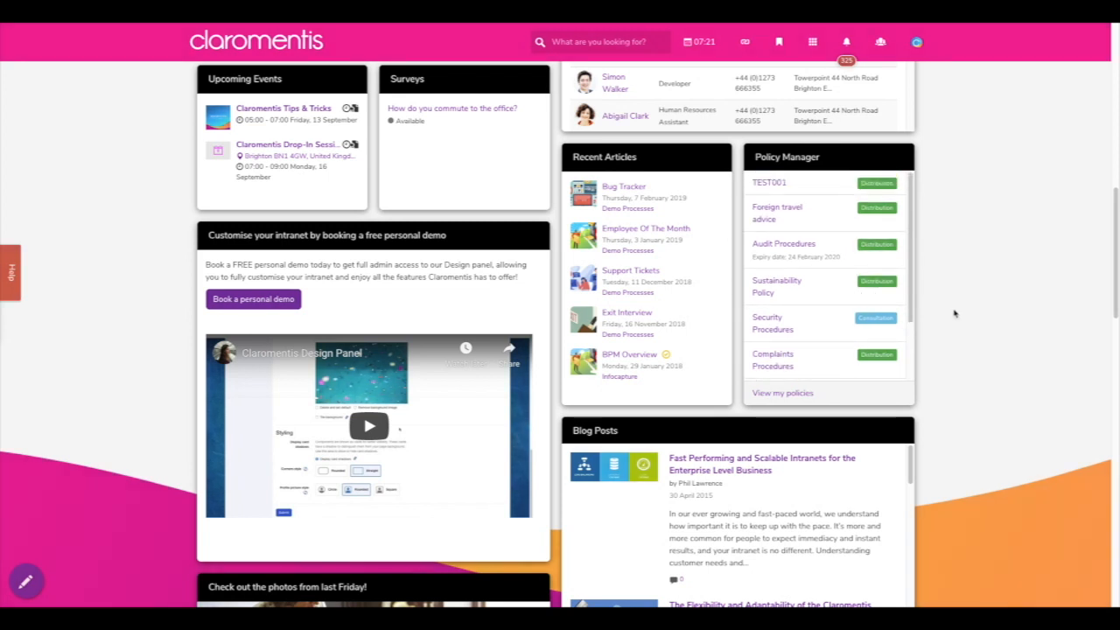
scroll(953, 314, up, 1)
click(812, 41)
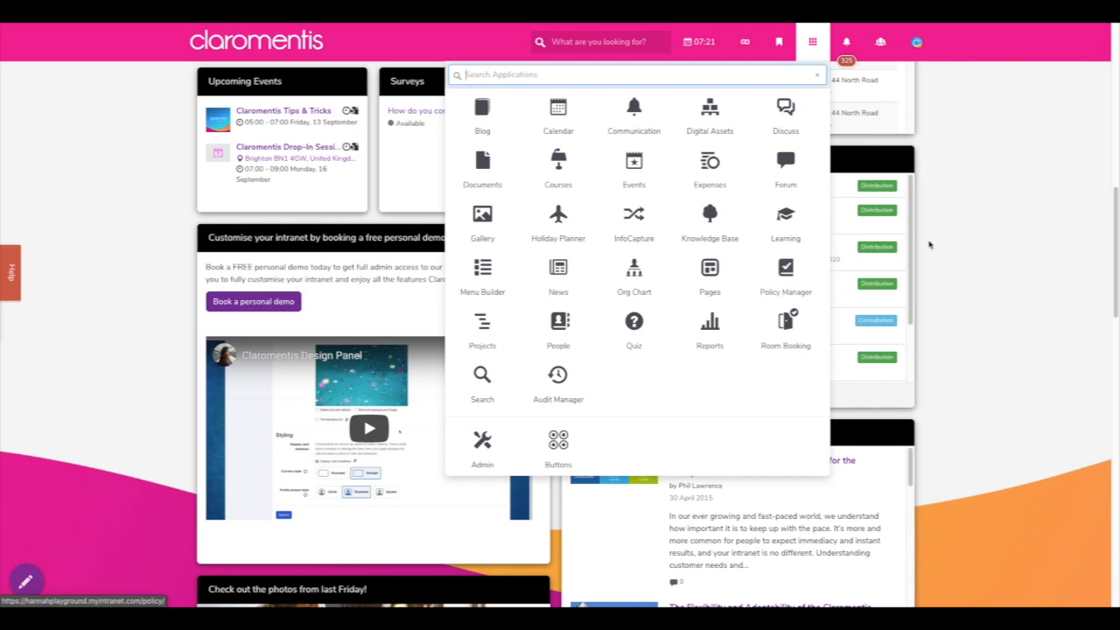
click(964, 240)
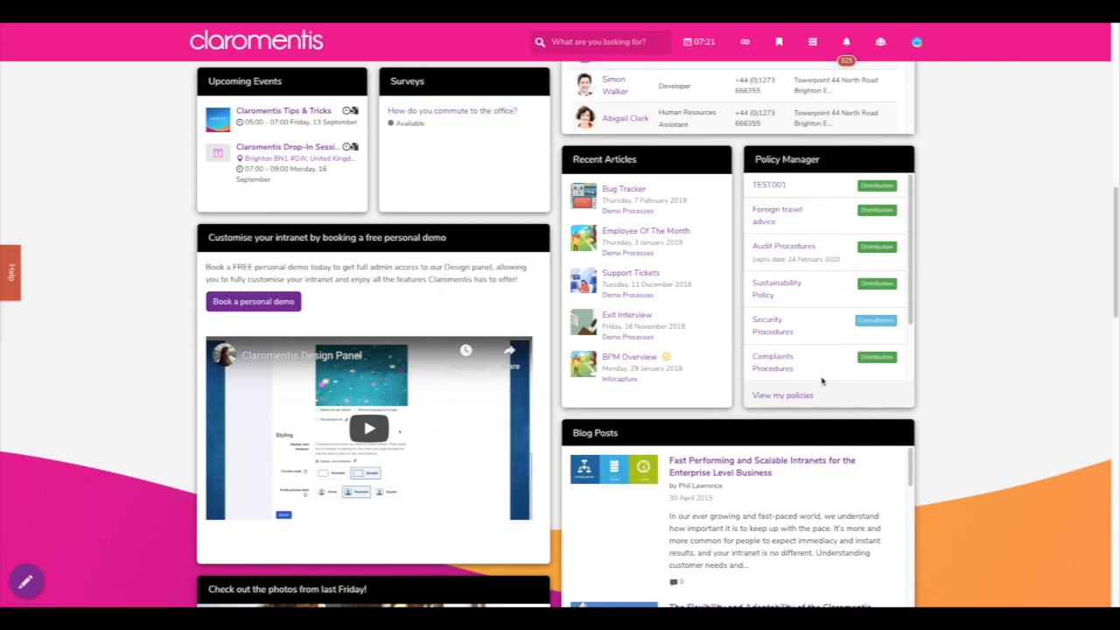
- View the full My policies list with All Policies shown and the Procedures filter applied
click(781, 396)
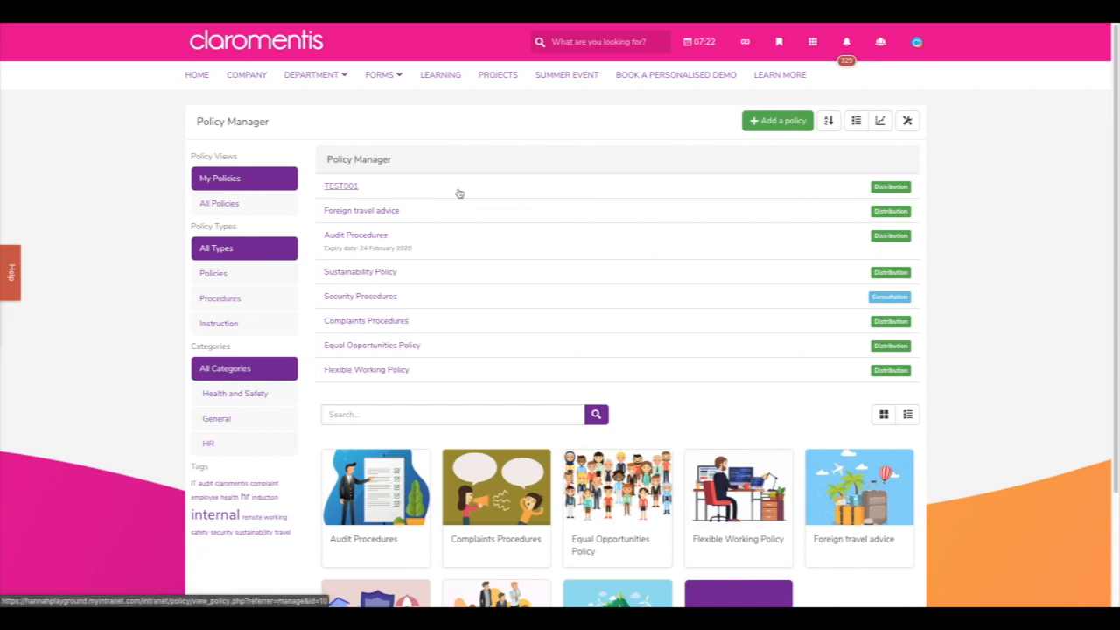
click(238, 210)
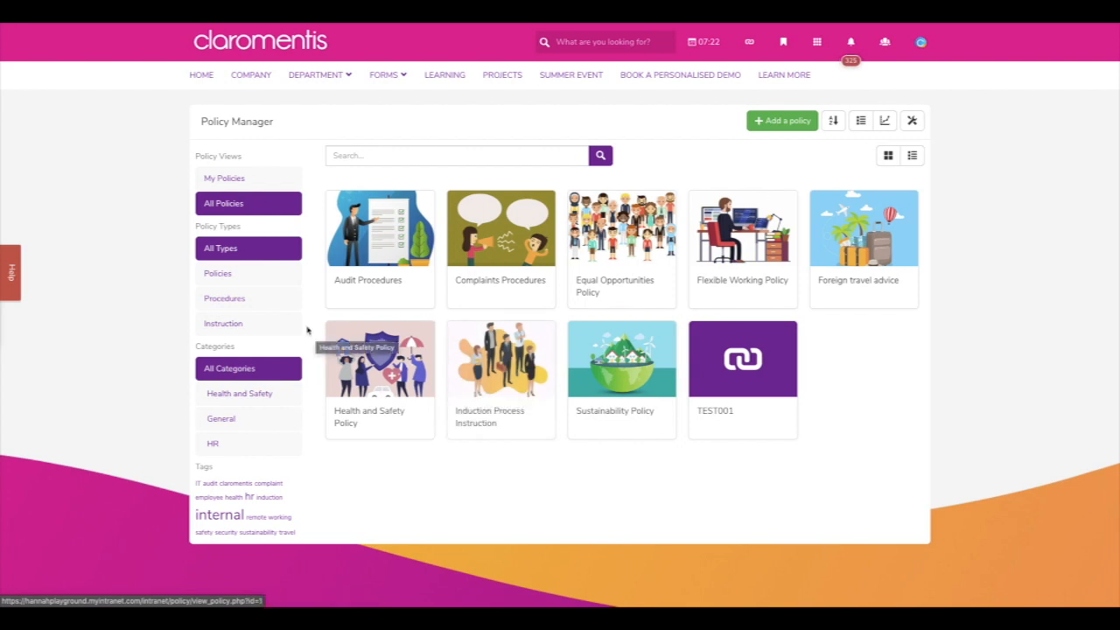
click(249, 300)
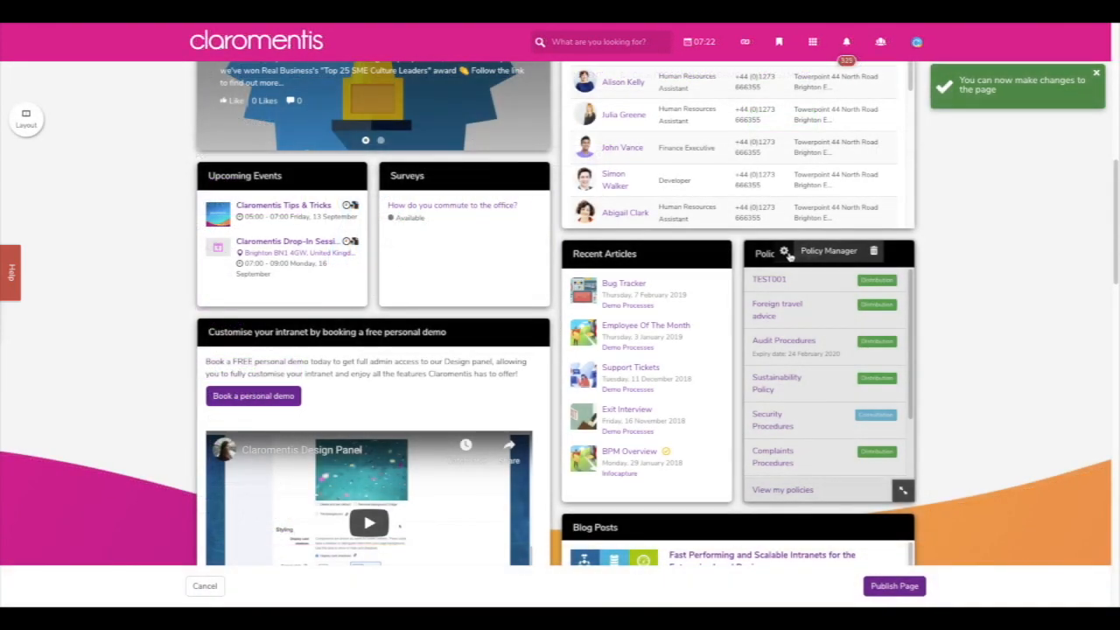
- Review the Policy Manager's Policies to show and Categories options, then submit with Action required kept
click(785, 252)
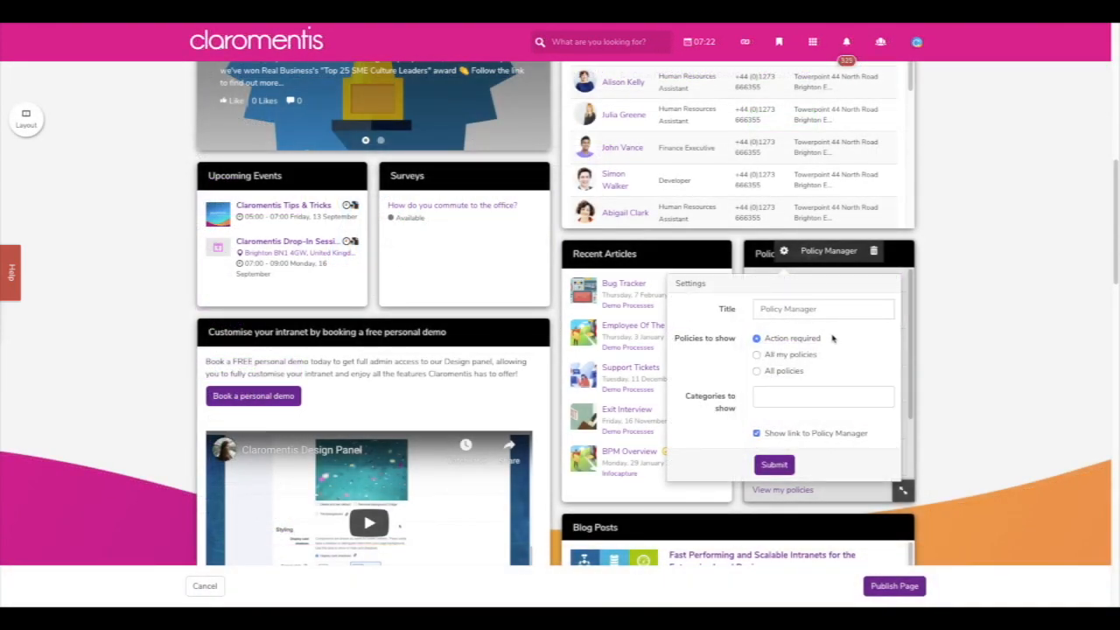
drag(817, 338, 761, 339)
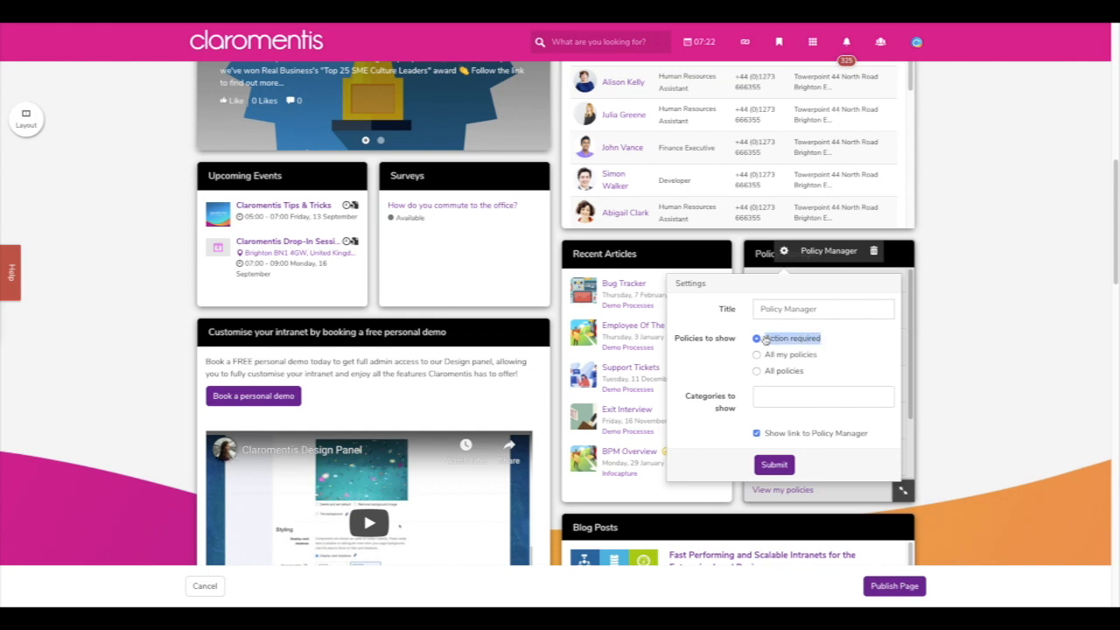
click(843, 356)
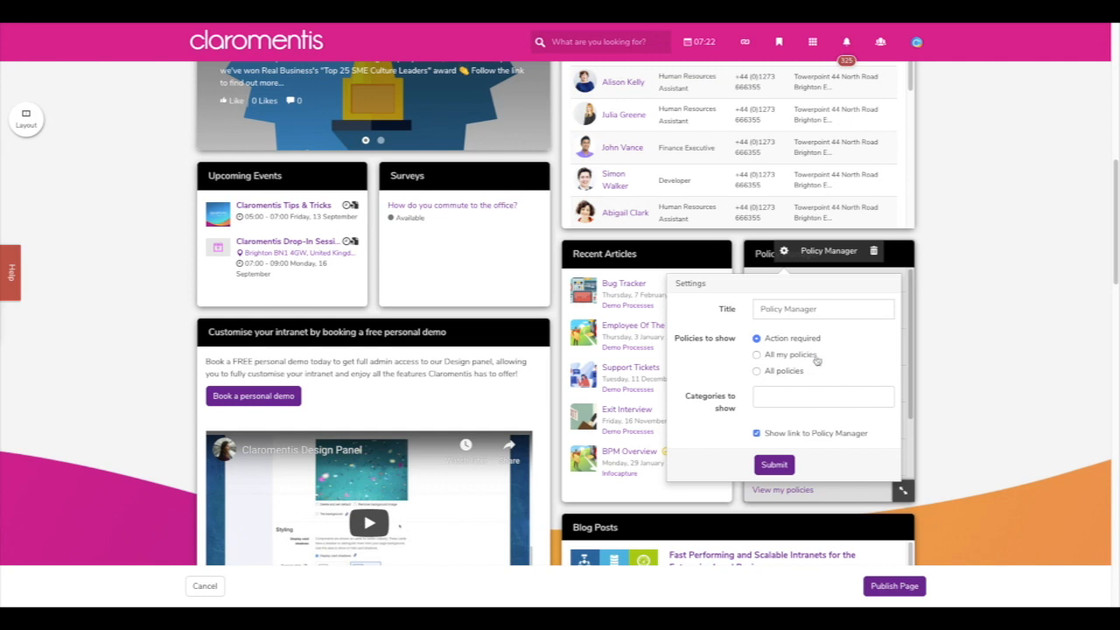
drag(816, 359, 762, 356)
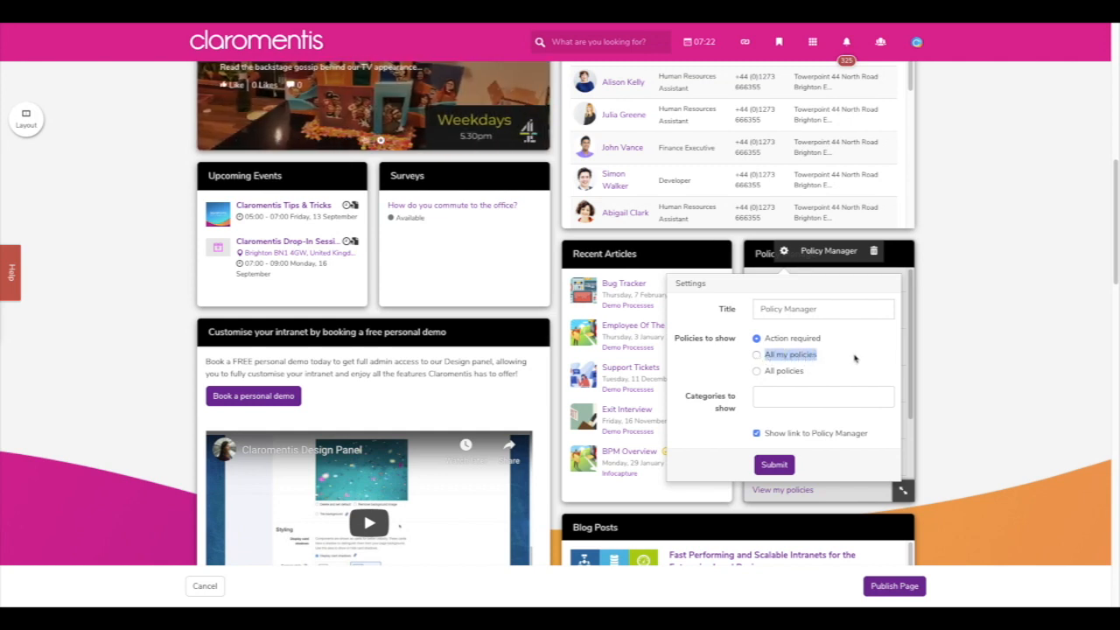
drag(816, 378, 768, 376)
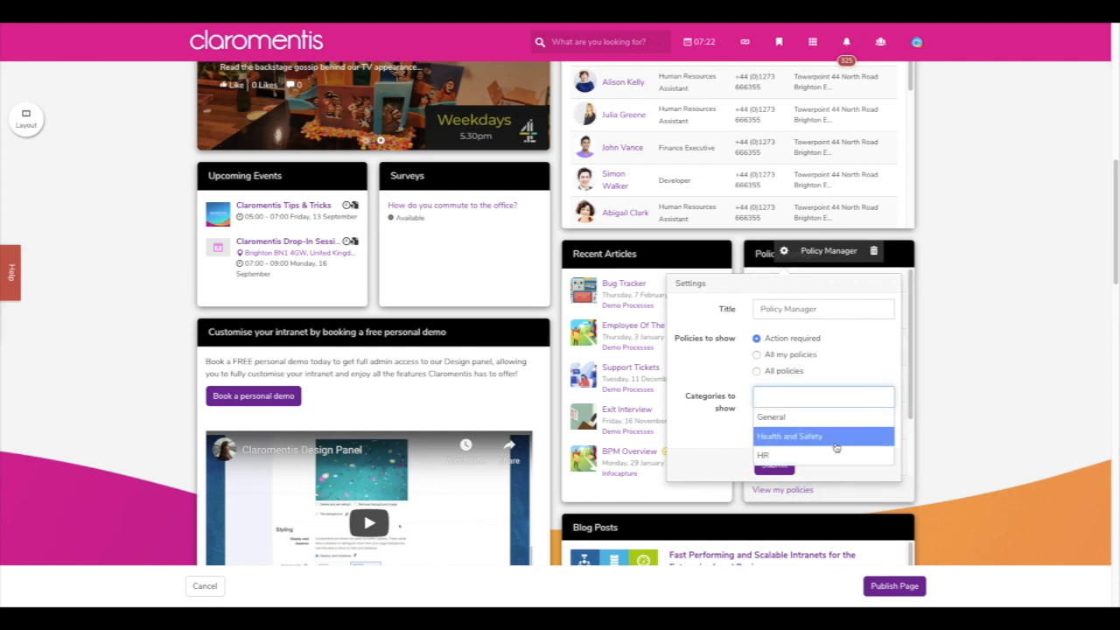
click(848, 374)
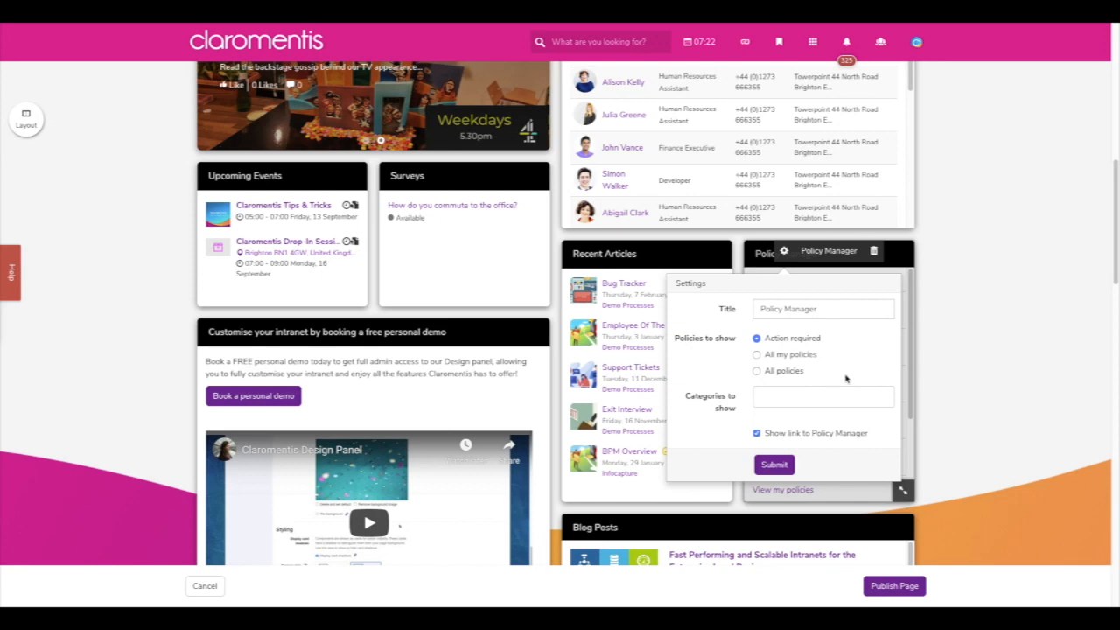
click(787, 466)
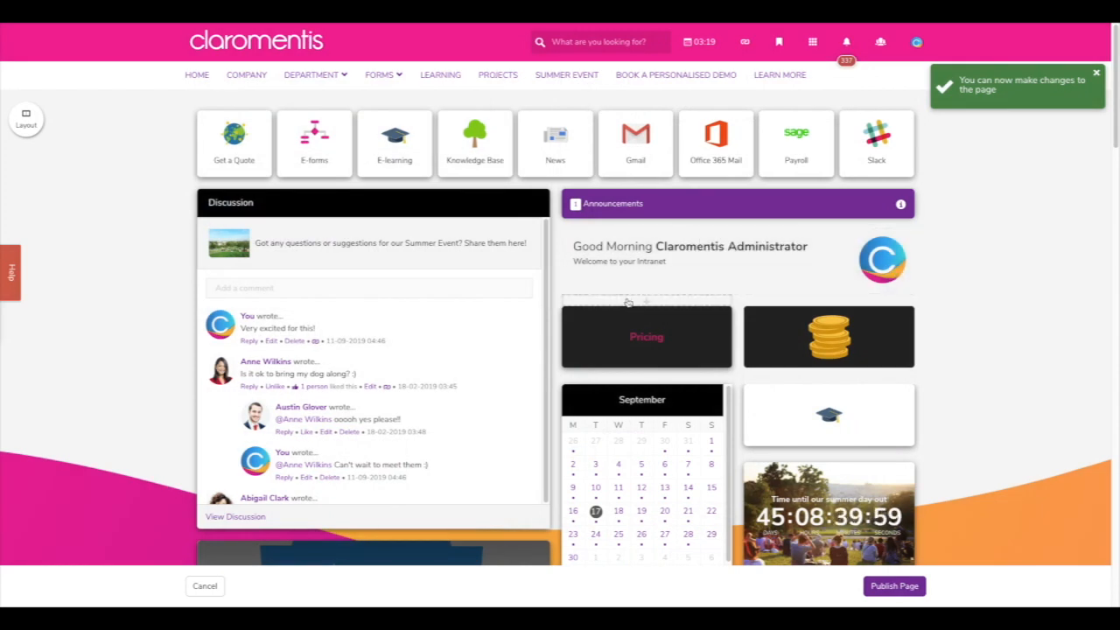
- Add an Absence Requests component below the greeting, save its settings, and publish the page
click(630, 302)
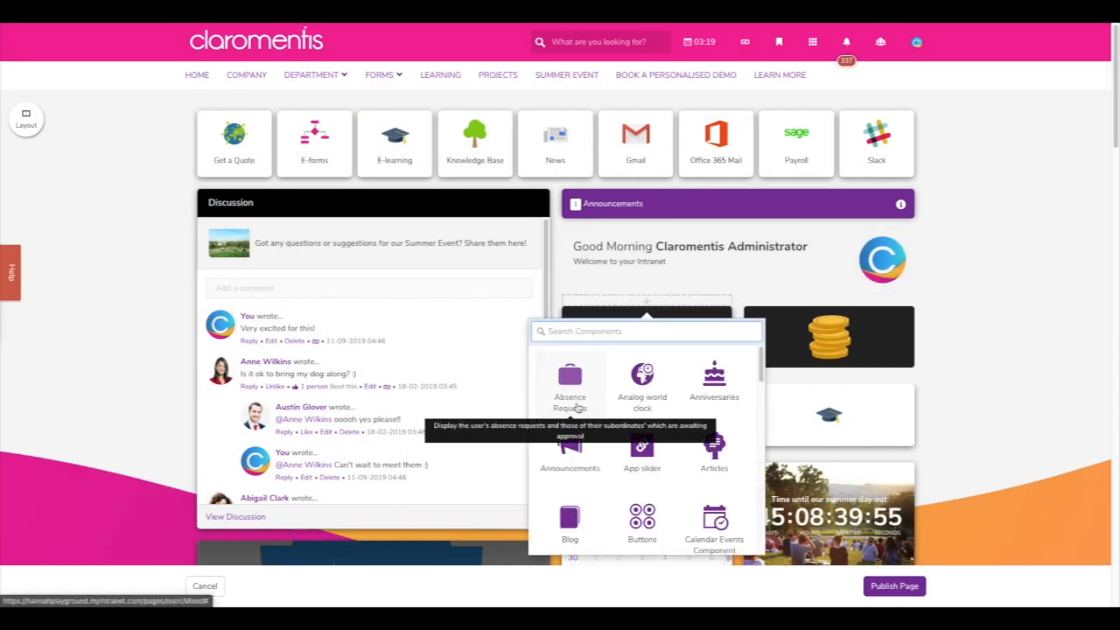
click(569, 385)
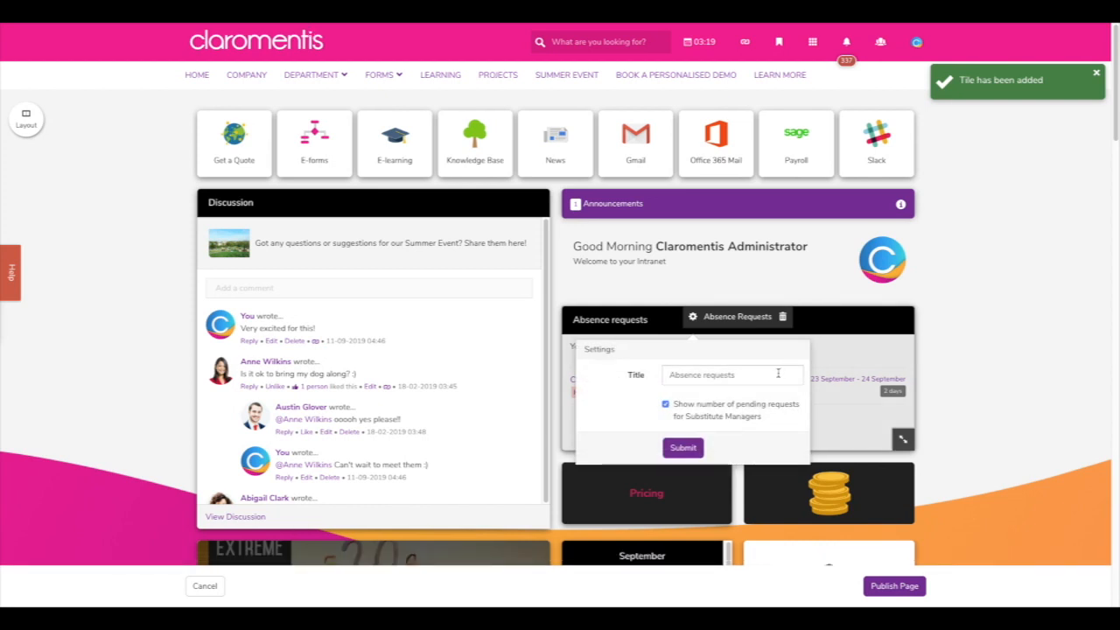
click(683, 446)
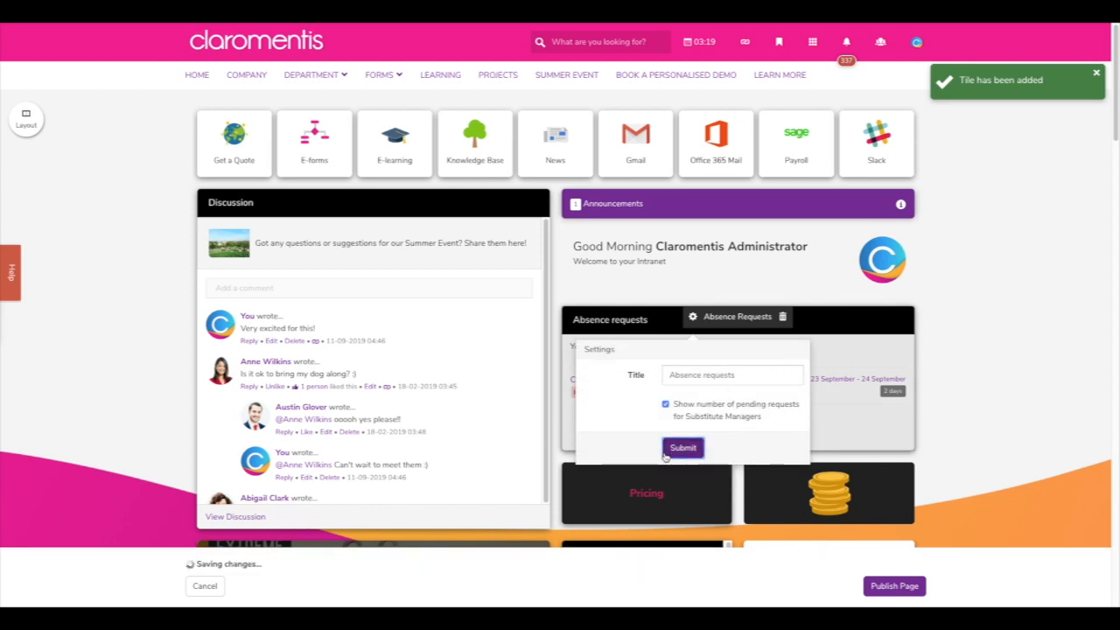
click(894, 585)
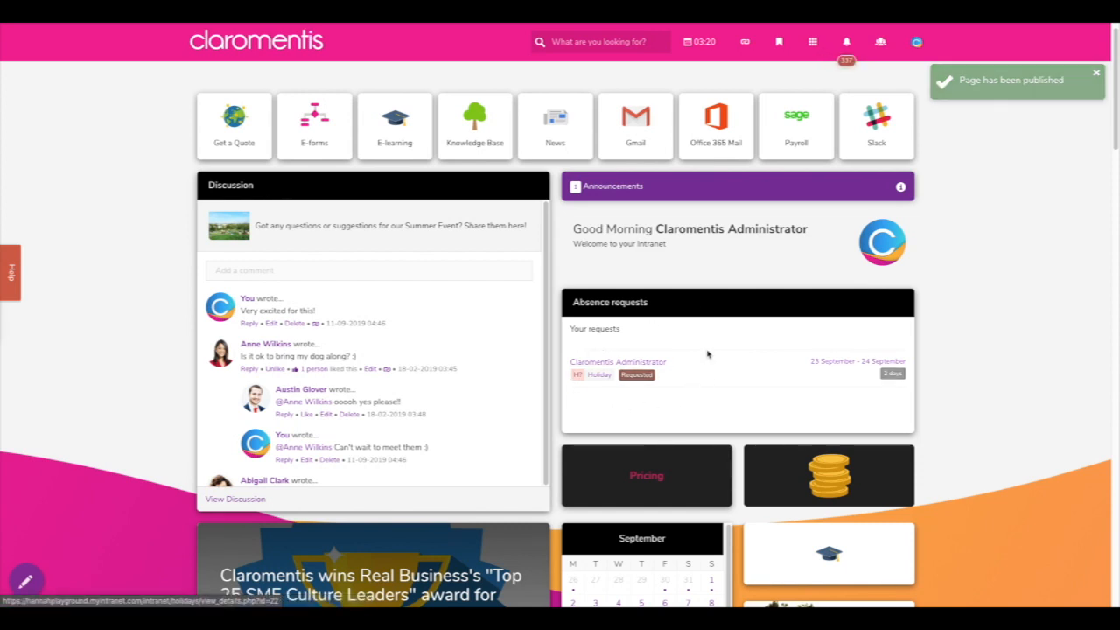
- Open the pending 23–24 September holiday request from the Absence requests widget
click(811, 41)
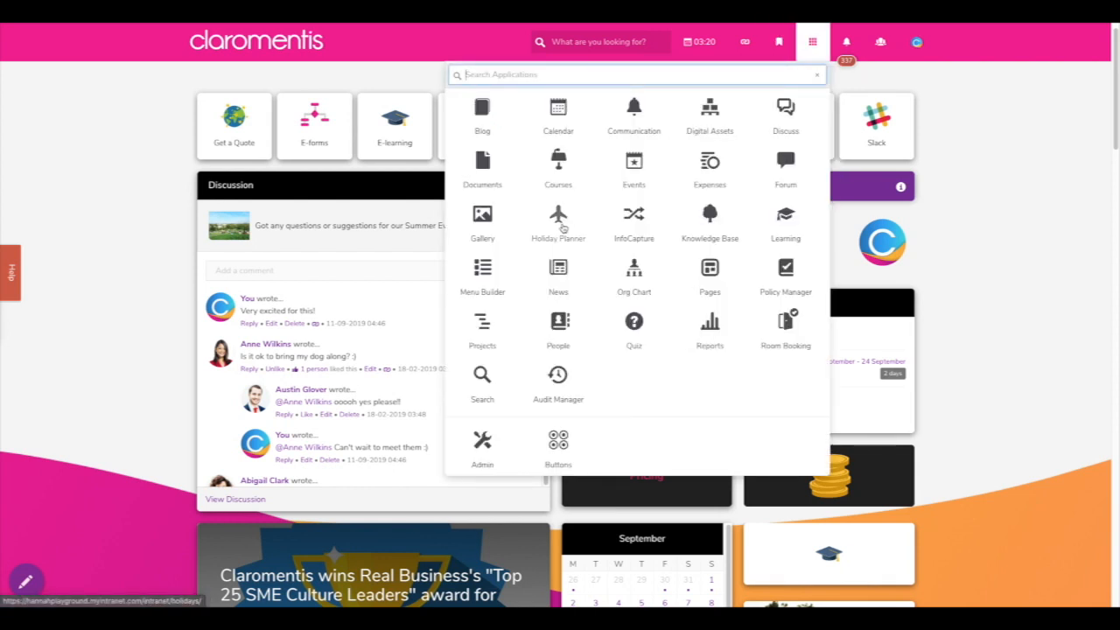
click(812, 41)
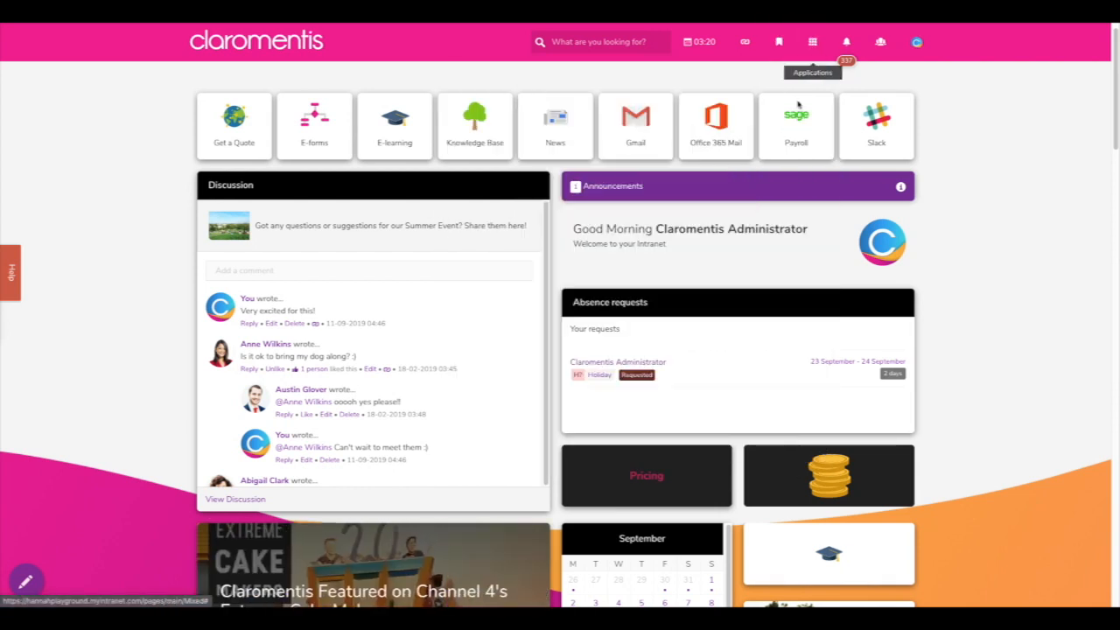
click(616, 362)
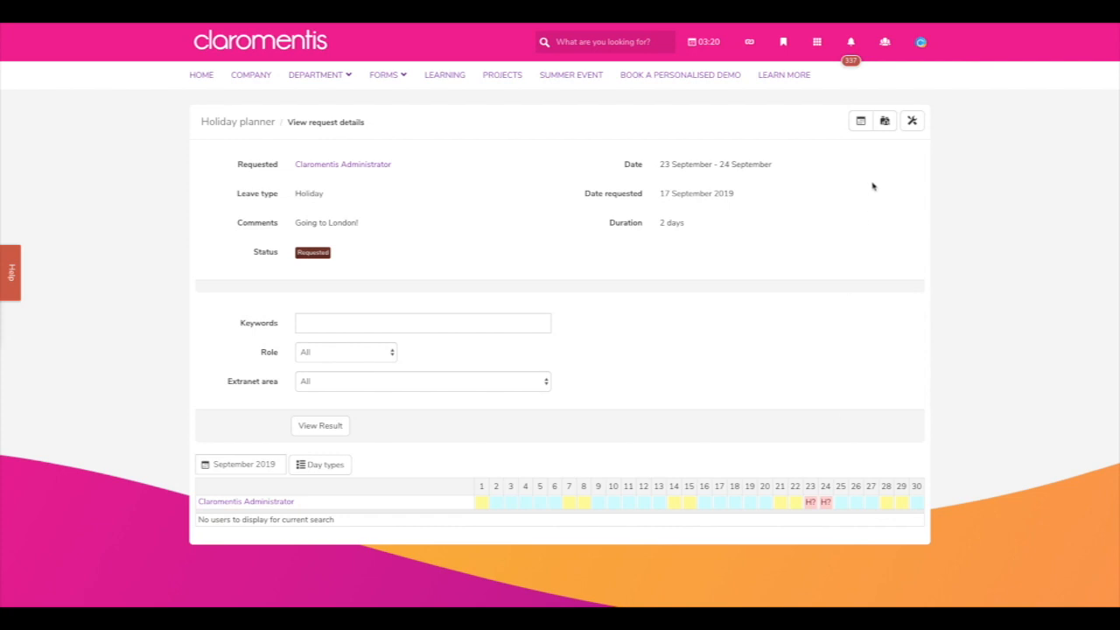
- Browse the My holidays and My team planner views, then view Requests history
click(860, 120)
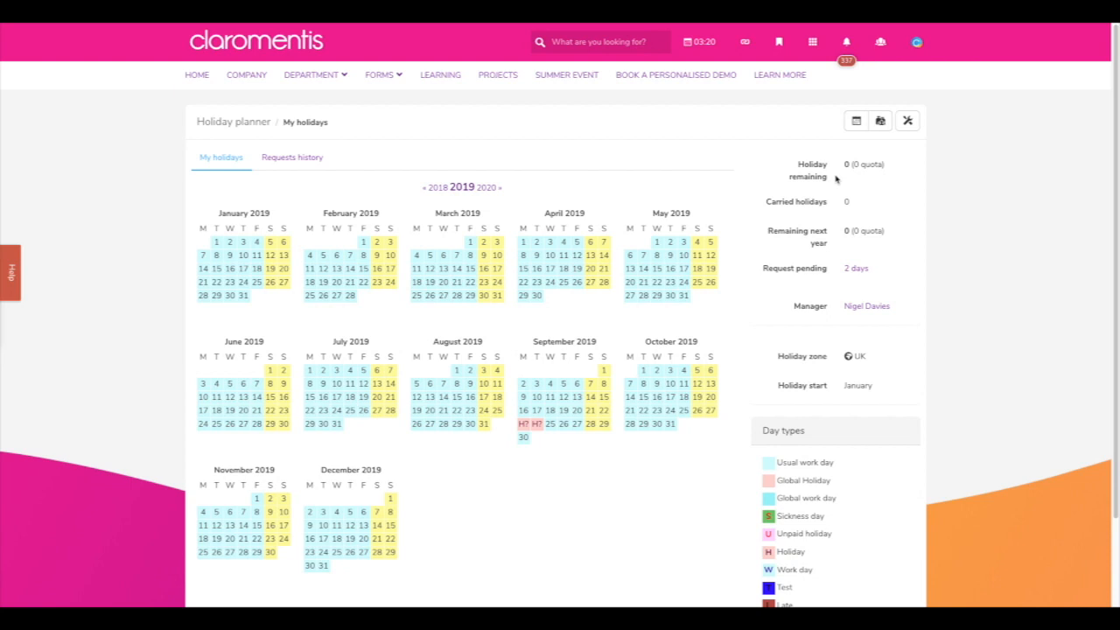
click(880, 120)
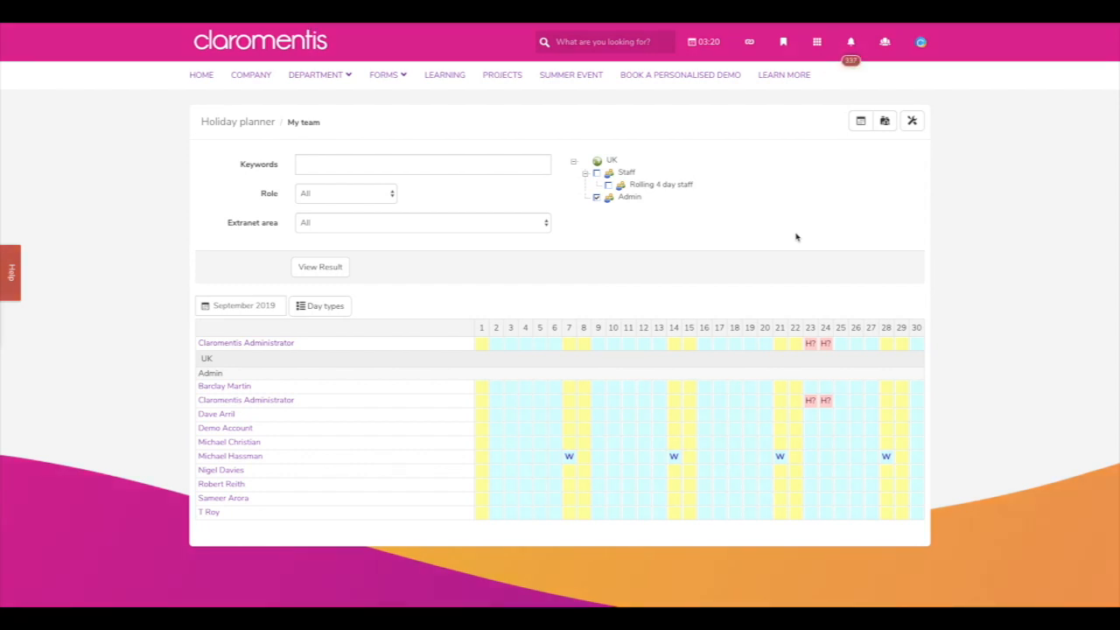
click(860, 121)
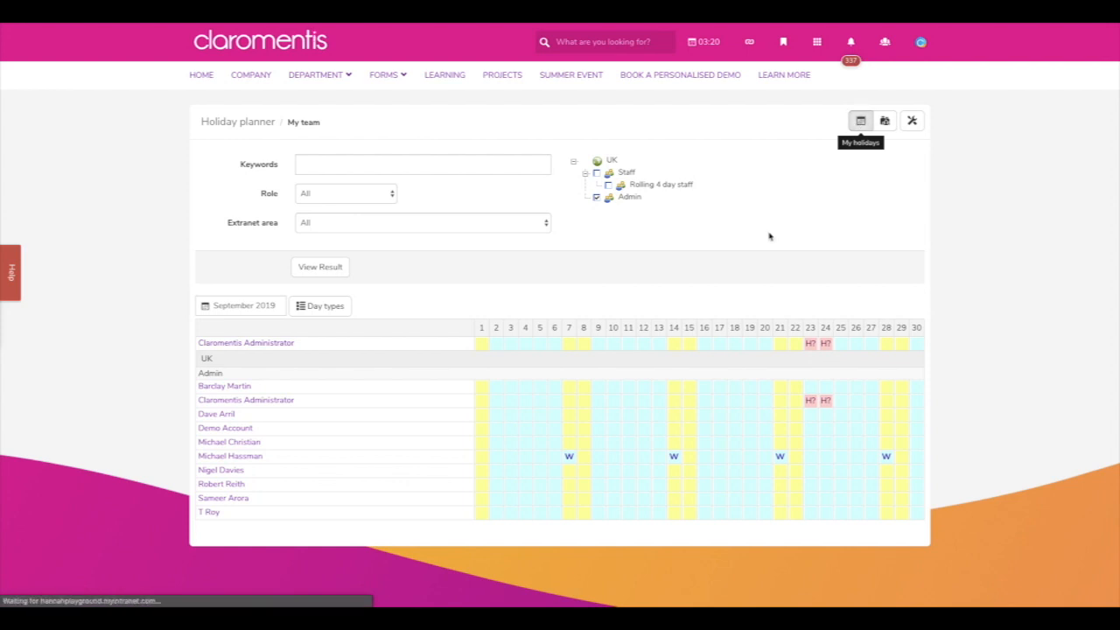
click(290, 158)
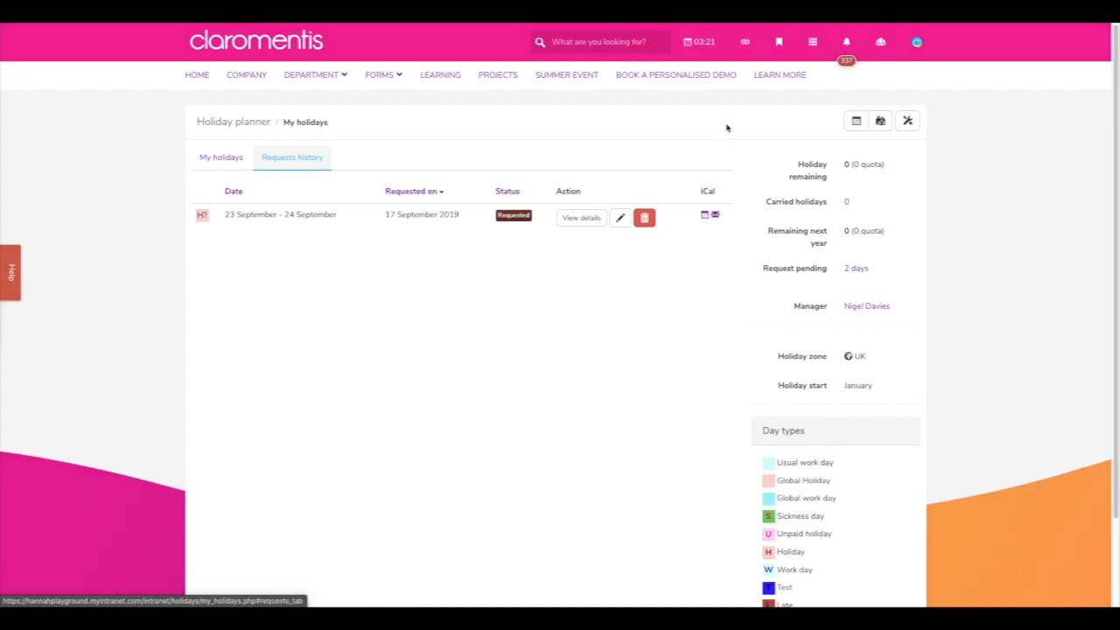
click(233, 121)
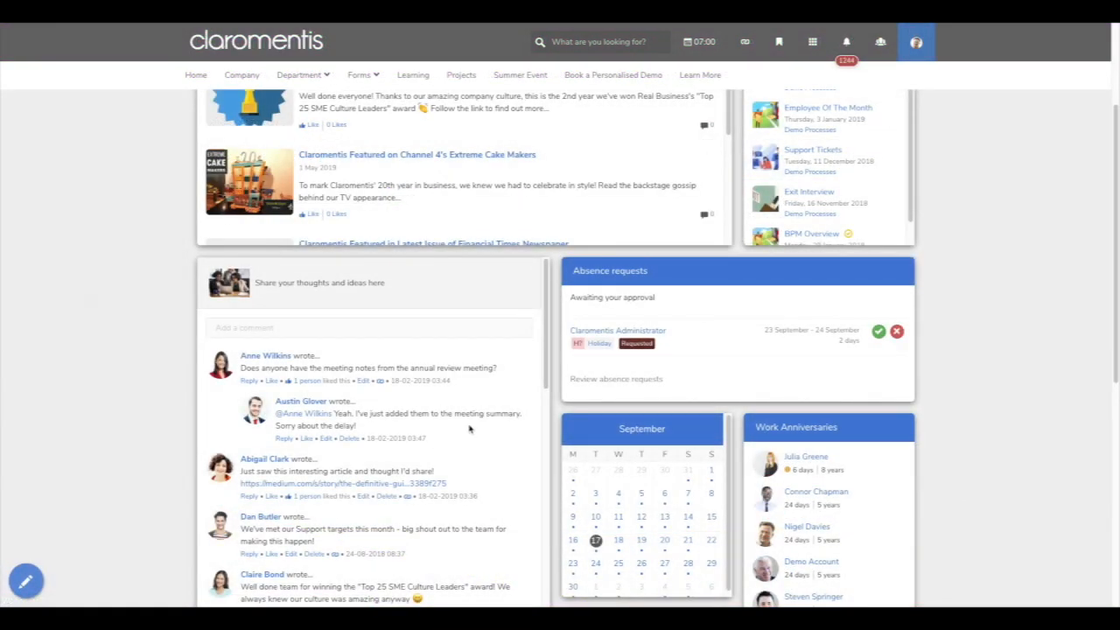
- Open the holiday request awaiting your approval from the Absence requests widget
scroll(469, 428, up, 3)
scroll(480, 428, down, 1)
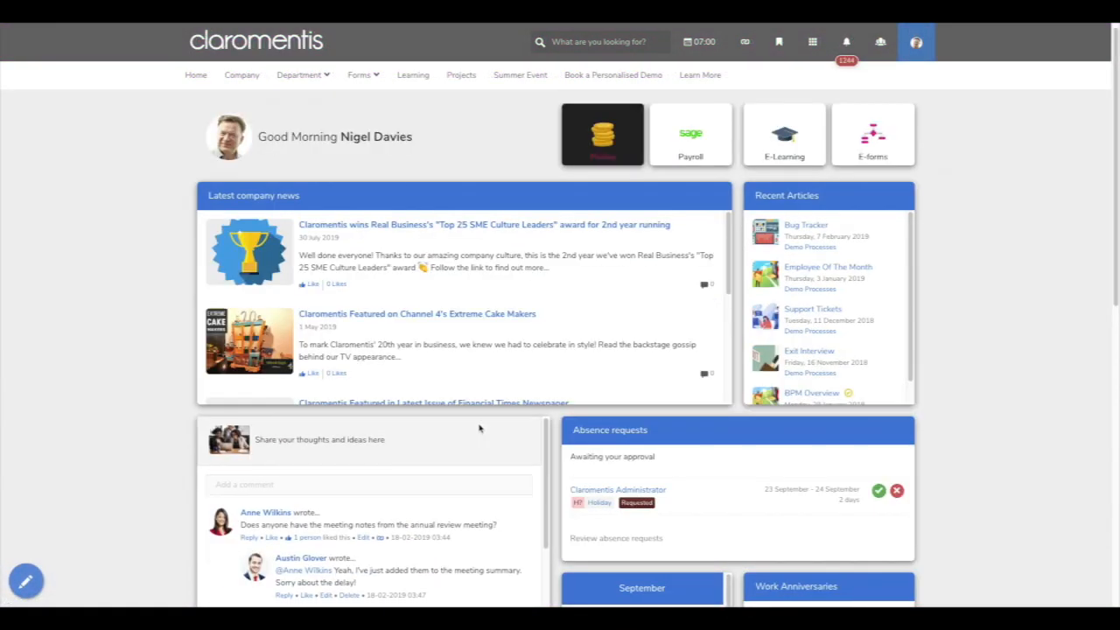
scroll(997, 441, down, 2)
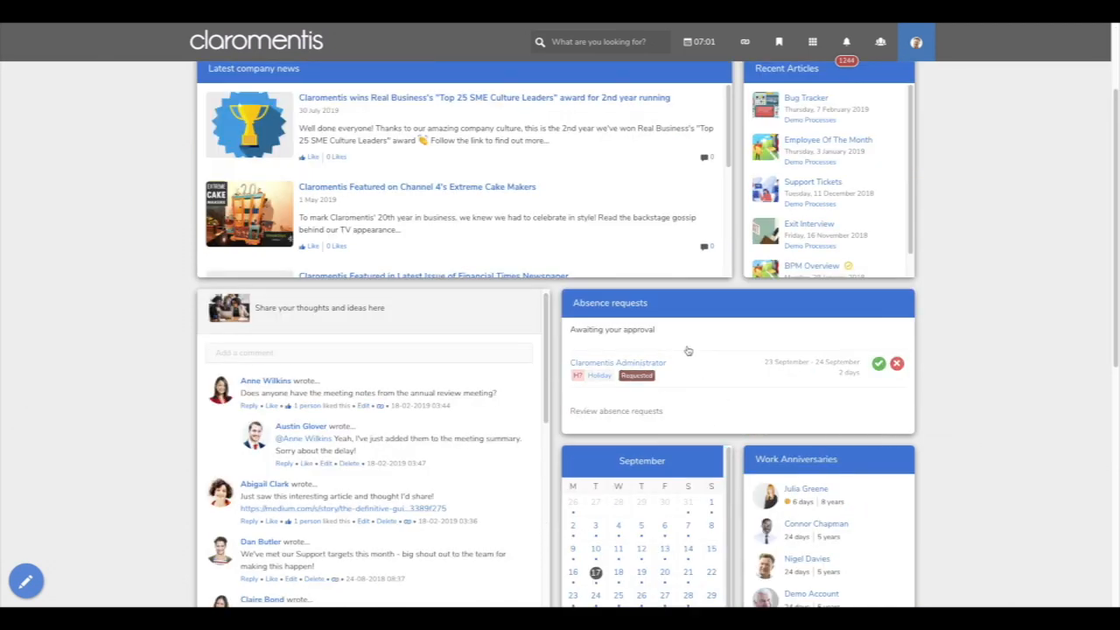
drag(663, 330, 569, 330)
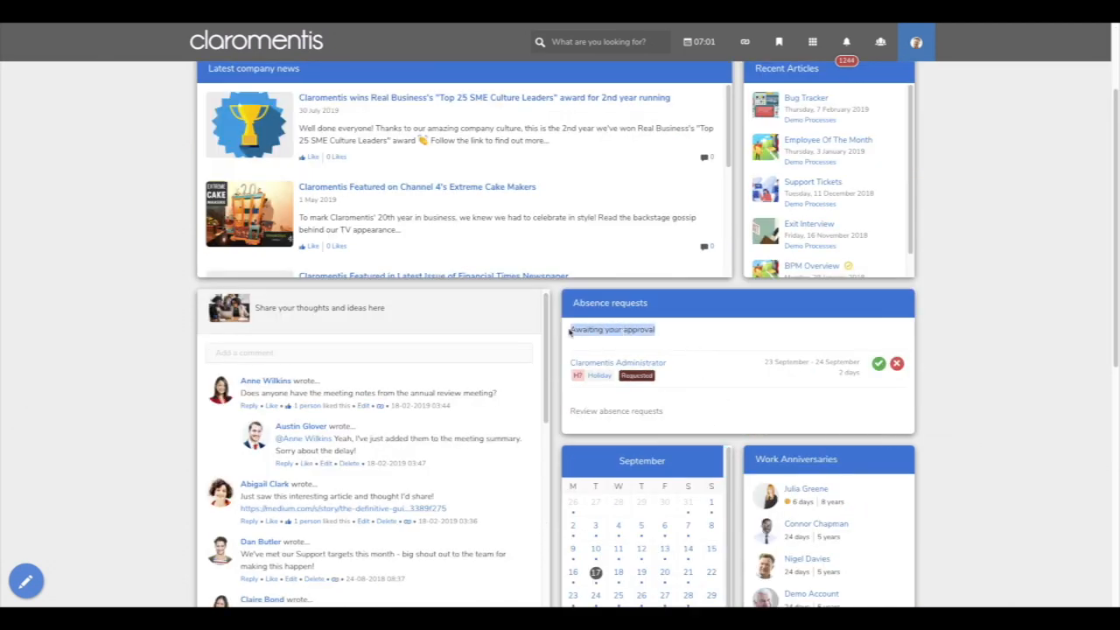
click(768, 416)
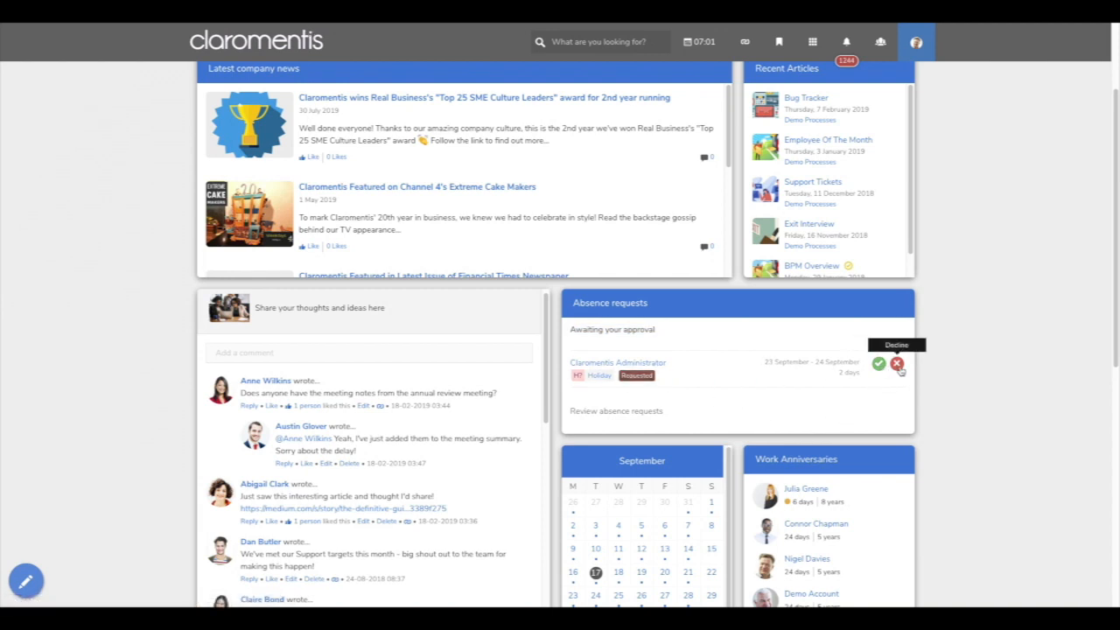
click(645, 366)
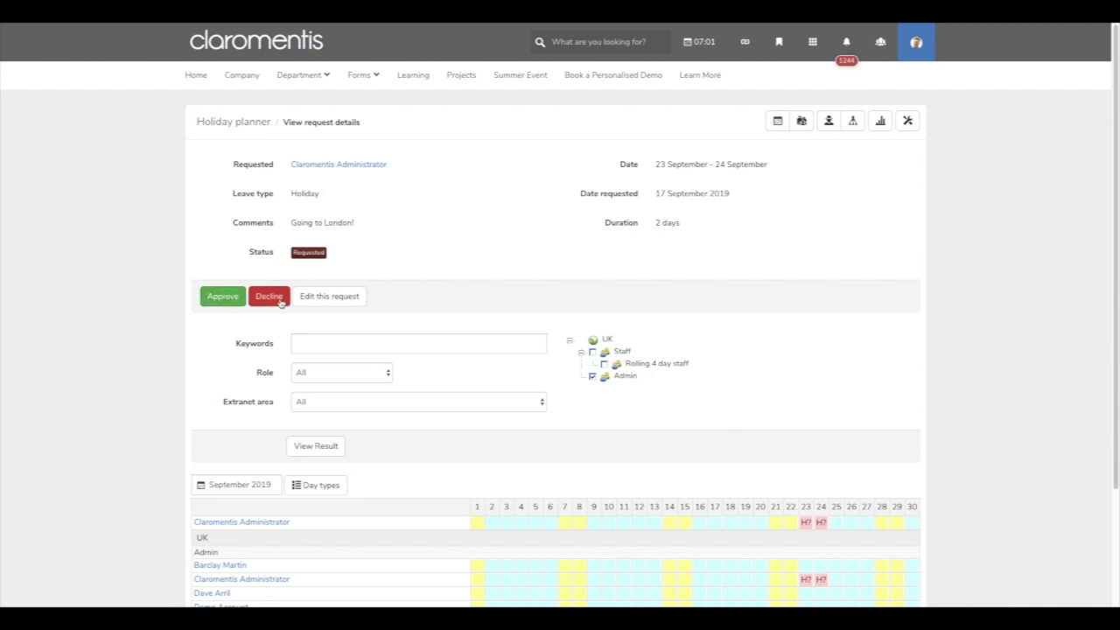
- Show the manager's Holiday planner list of requests awaiting approval
scroll(725, 357, down, 3)
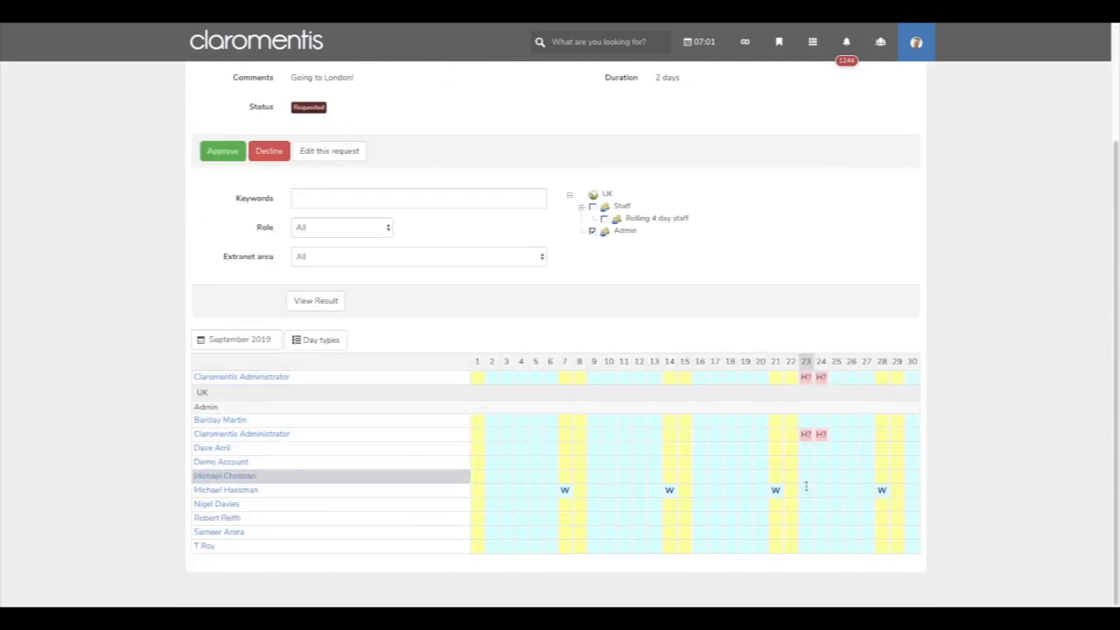
scroll(787, 304, up, 3)
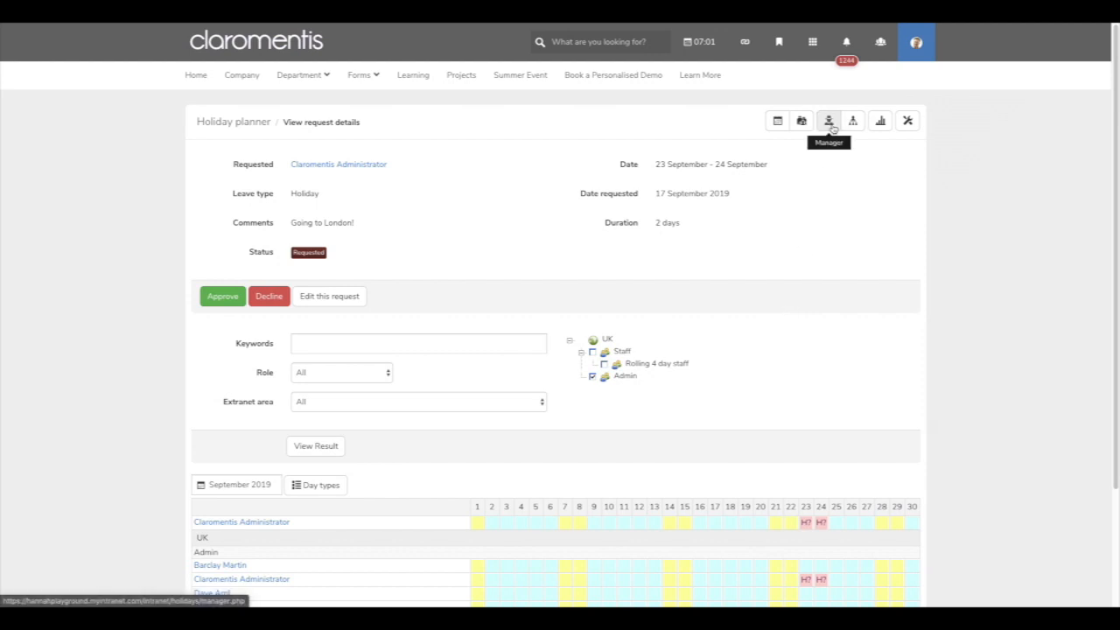
click(829, 120)
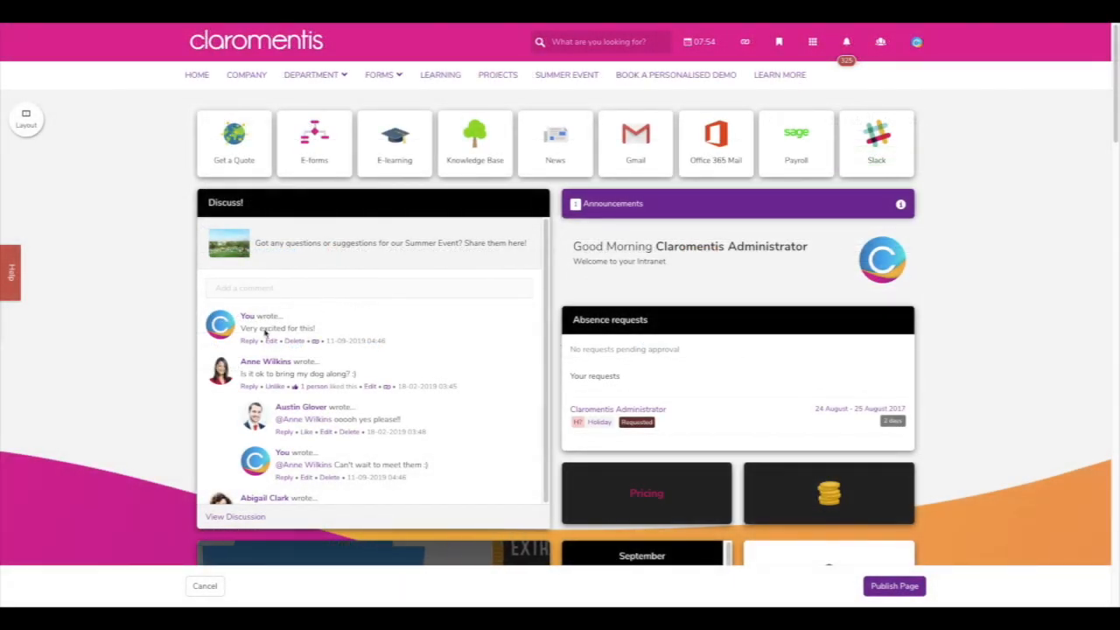
- Open the settings of the free personal demo Text widget further down the page
scroll(144, 409, down, 9)
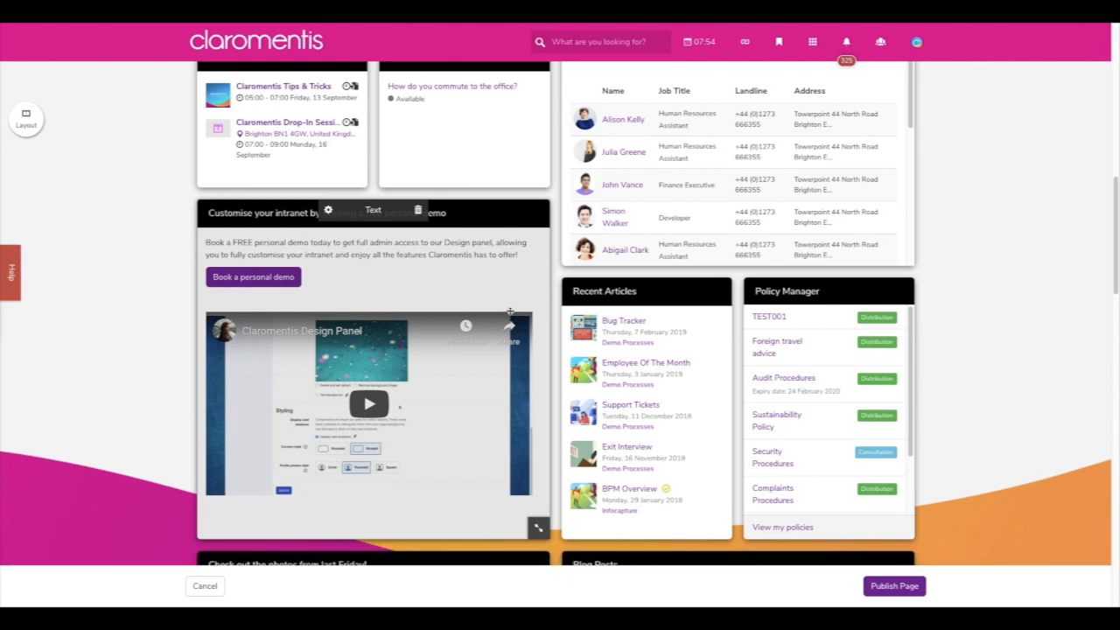
click(328, 210)
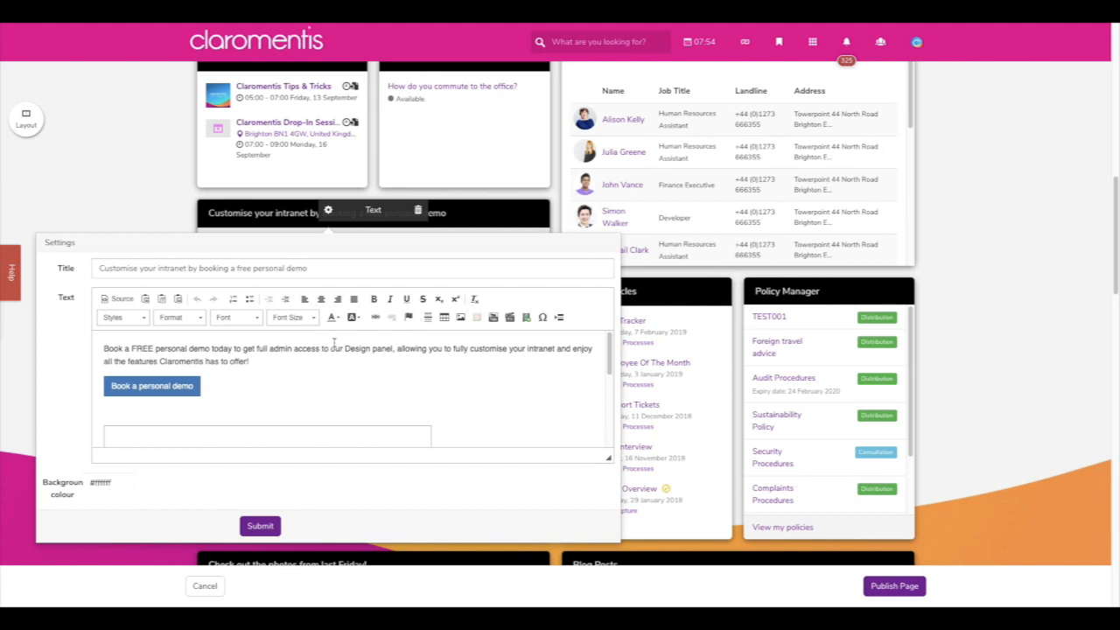
click(117, 300)
click(117, 303)
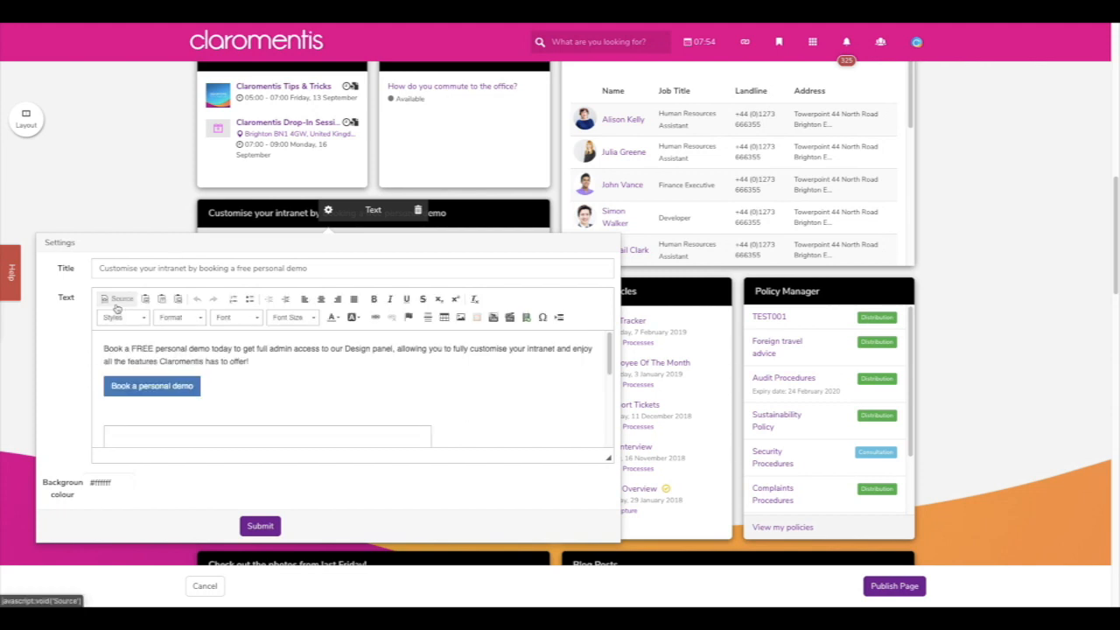
click(148, 300)
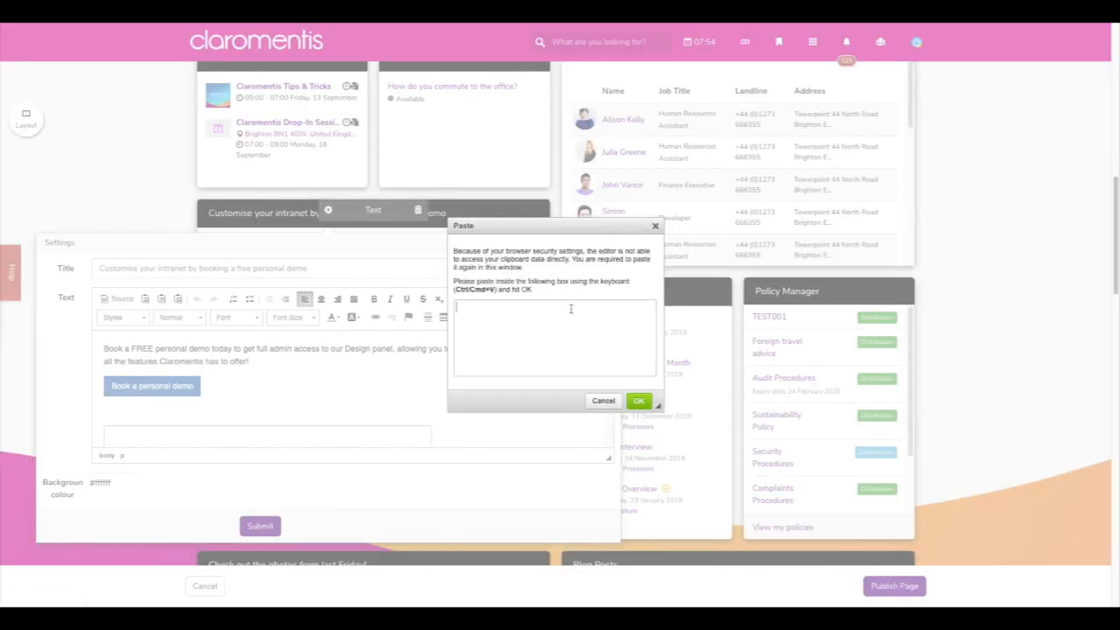
click(654, 227)
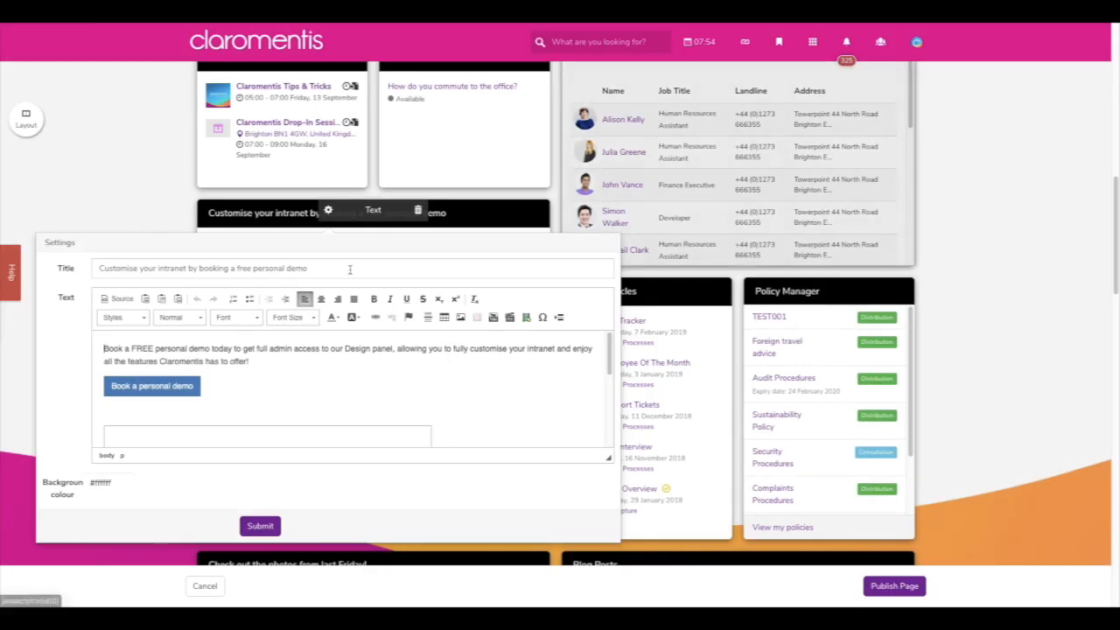
click(171, 302)
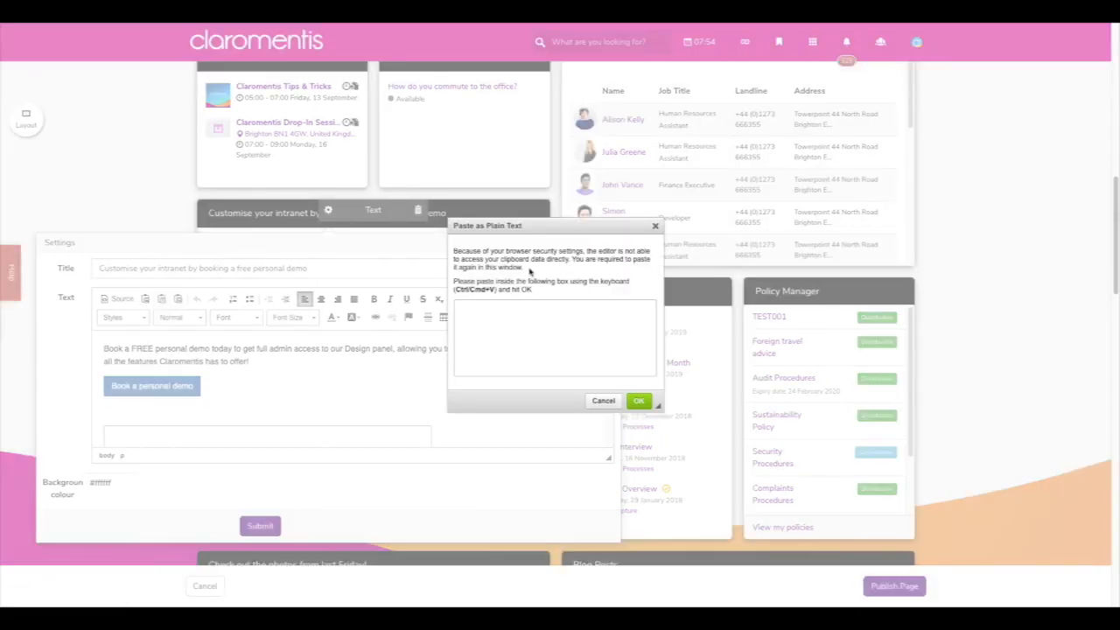
click(654, 225)
click(178, 299)
click(654, 227)
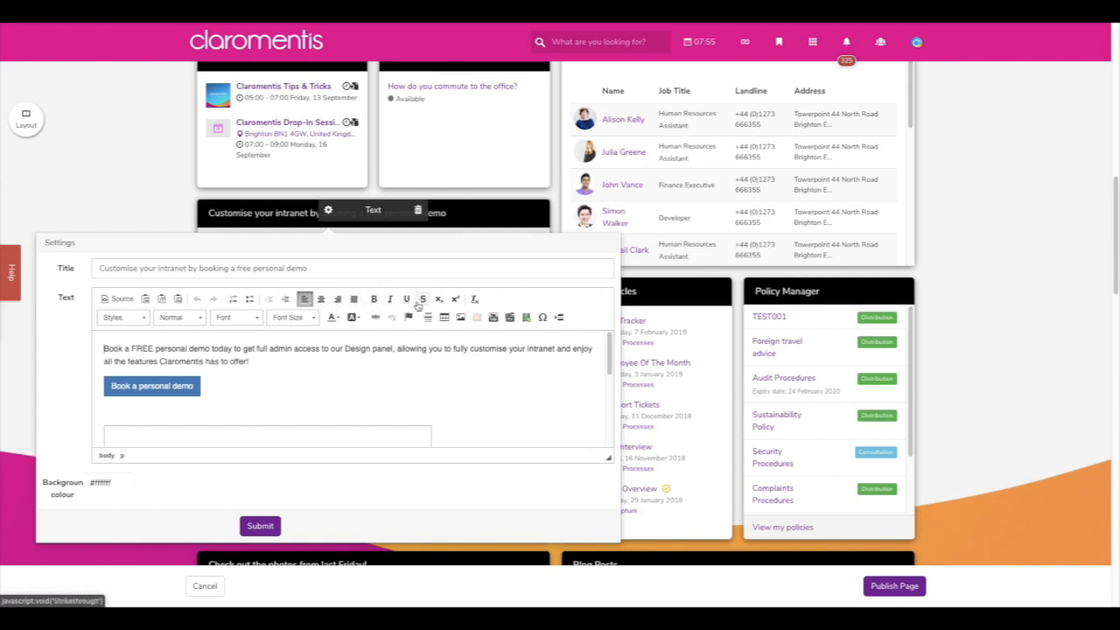
drag(271, 361, 98, 351)
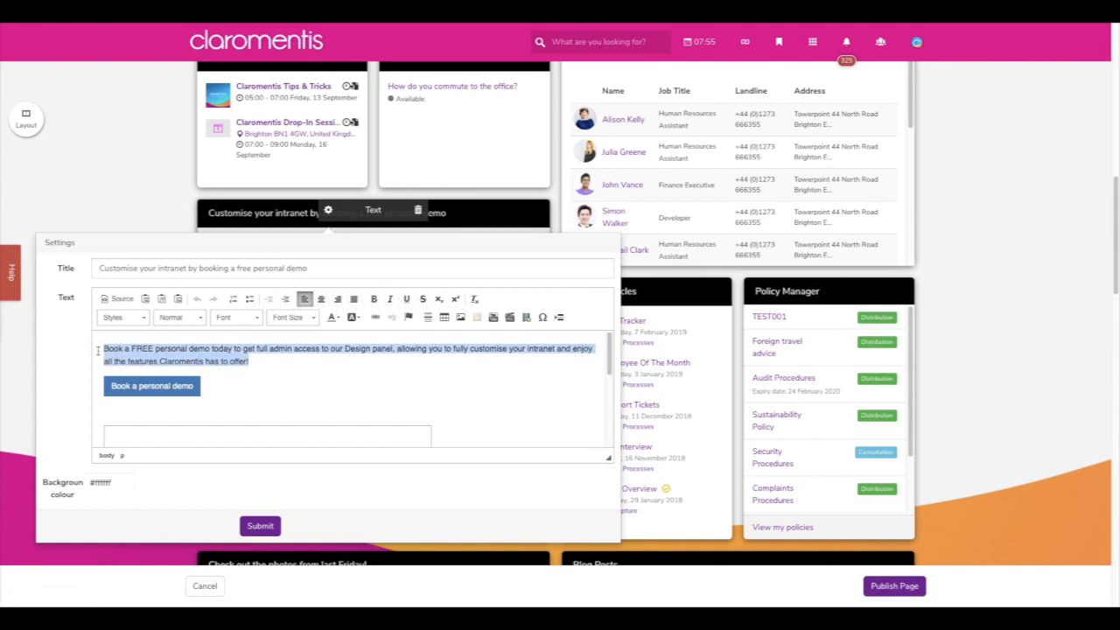
click(421, 299)
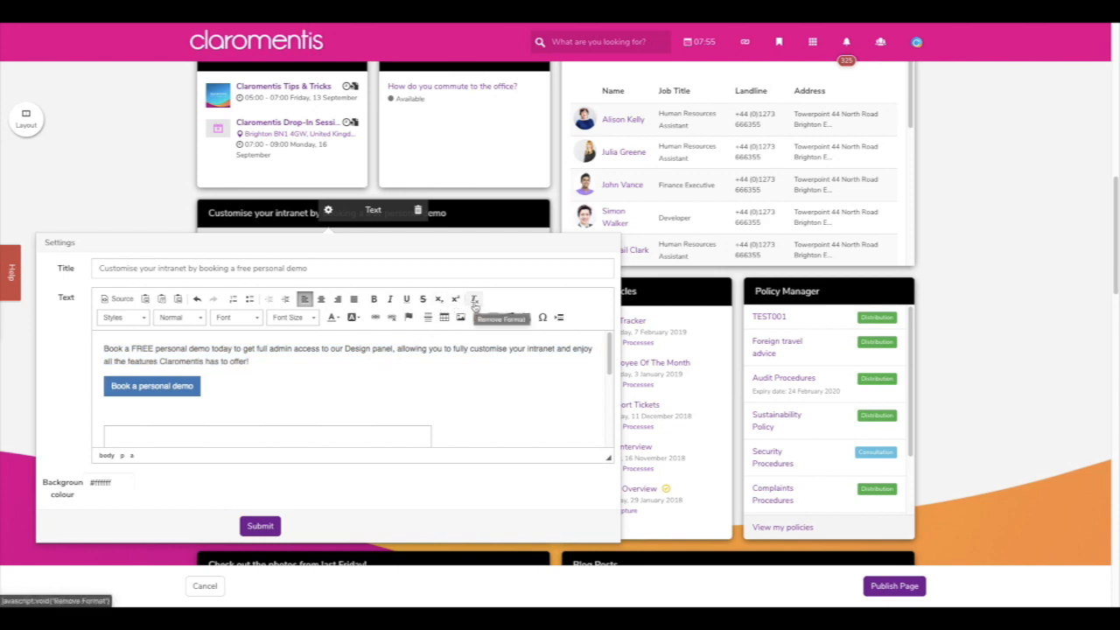
click(141, 323)
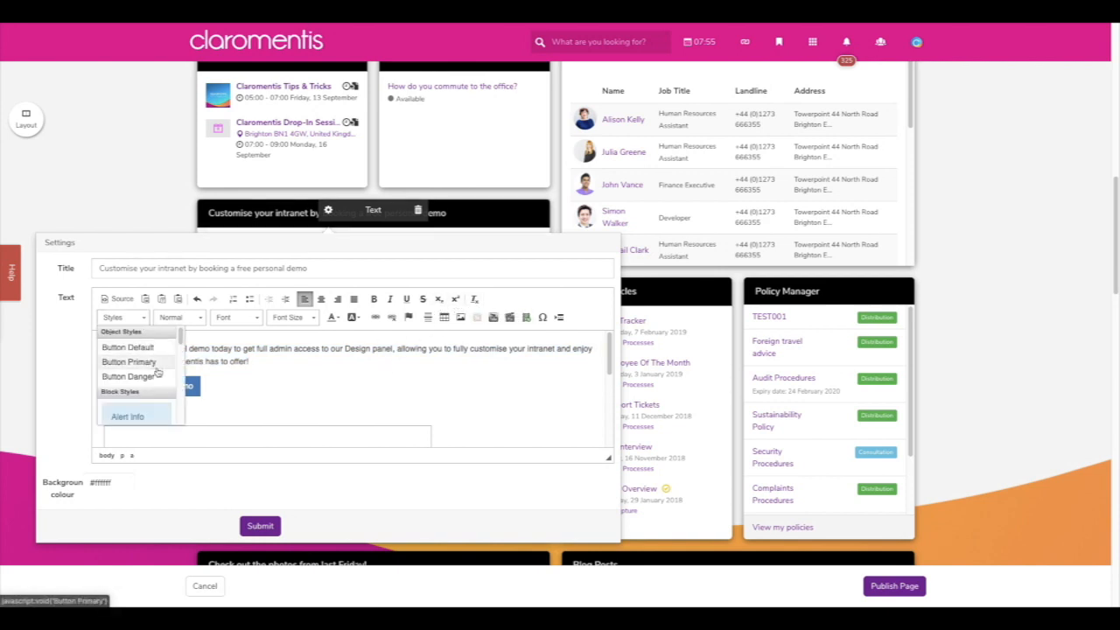
scroll(165, 384, down, 5)
scroll(165, 388, down, 6)
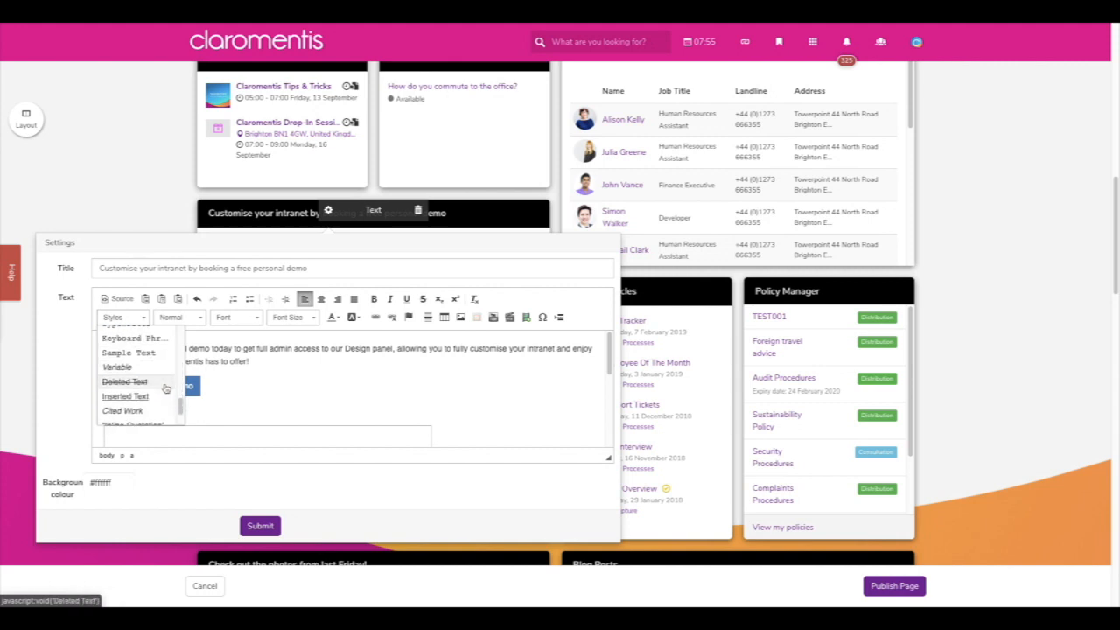
click(272, 384)
click(201, 320)
scroll(207, 401, down, 4)
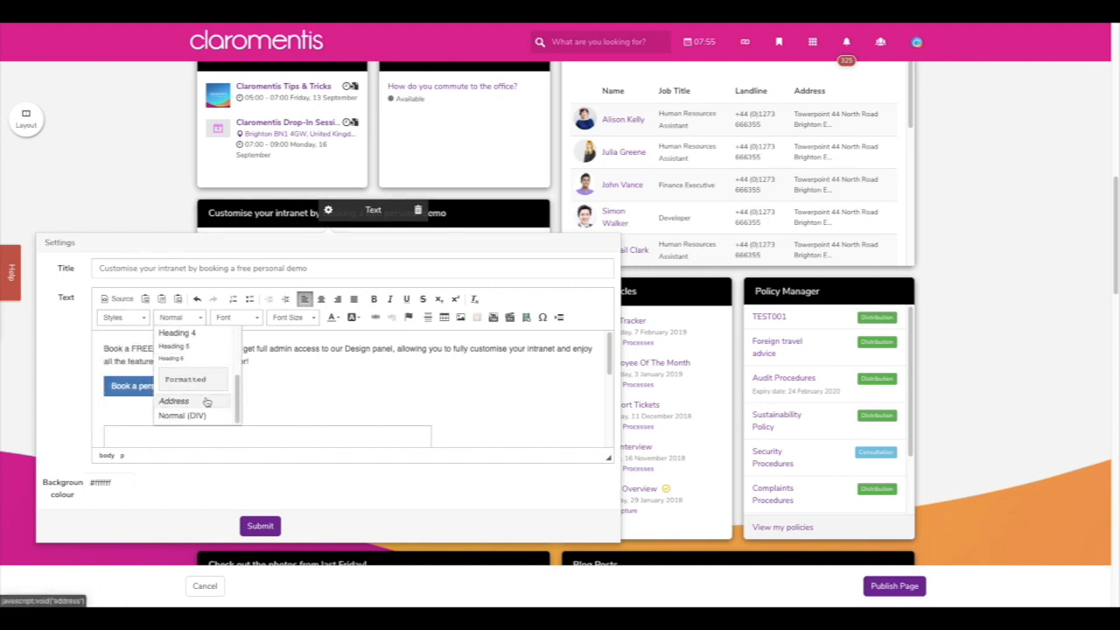
click(272, 385)
click(254, 318)
scroll(275, 407, down, 2)
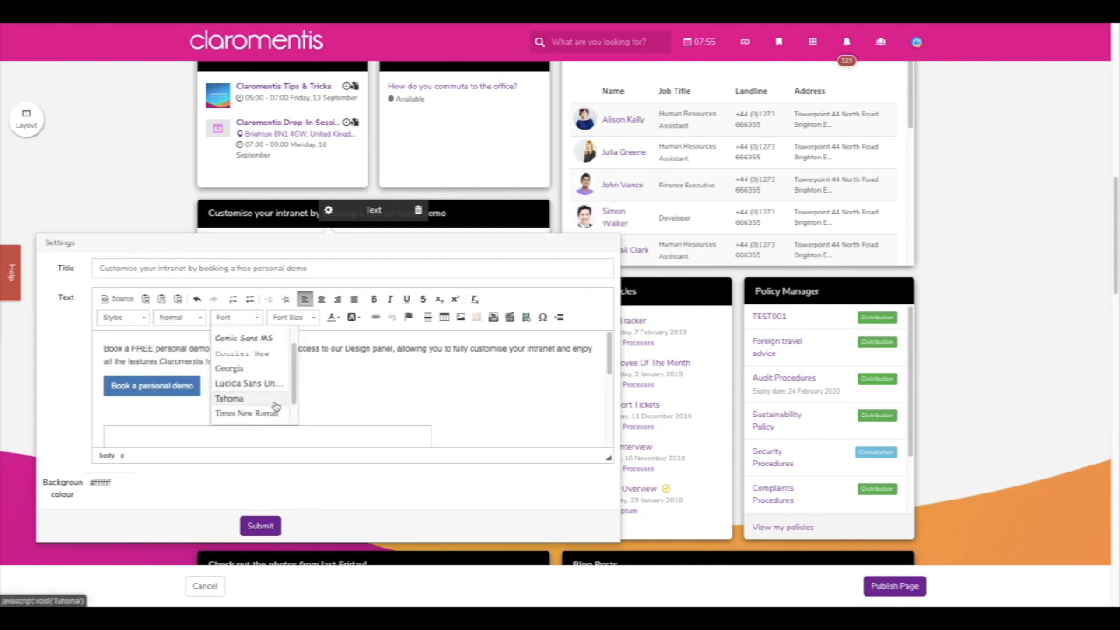
scroll(275, 407, down, 3)
click(328, 351)
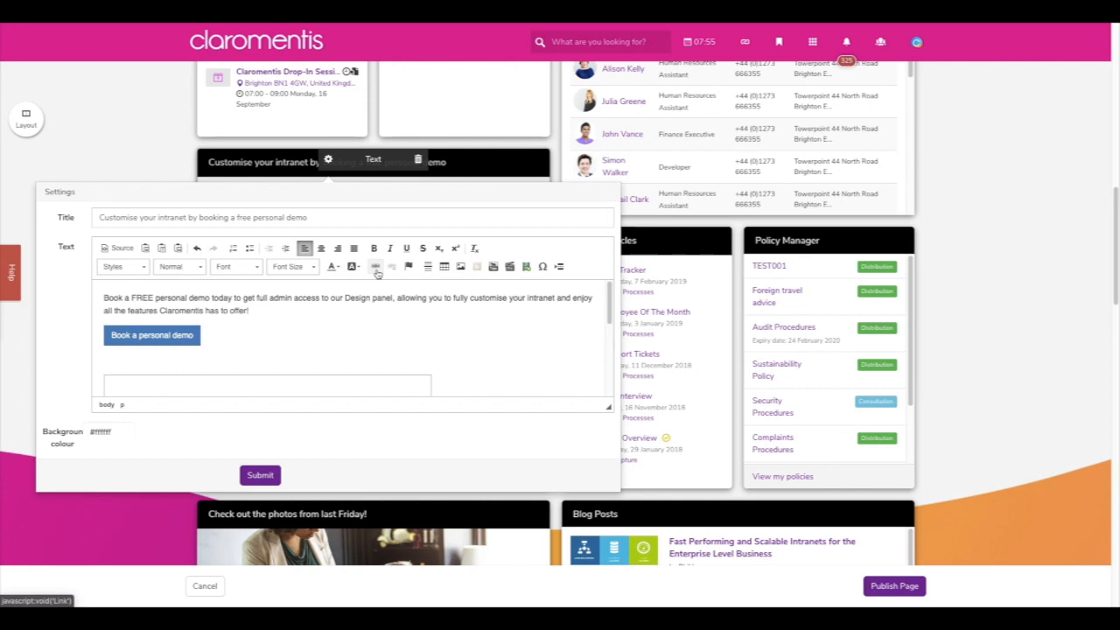
- Type 'Click here for more information' on a new line below the demo button
click(294, 342)
key(Return)
text(Click)
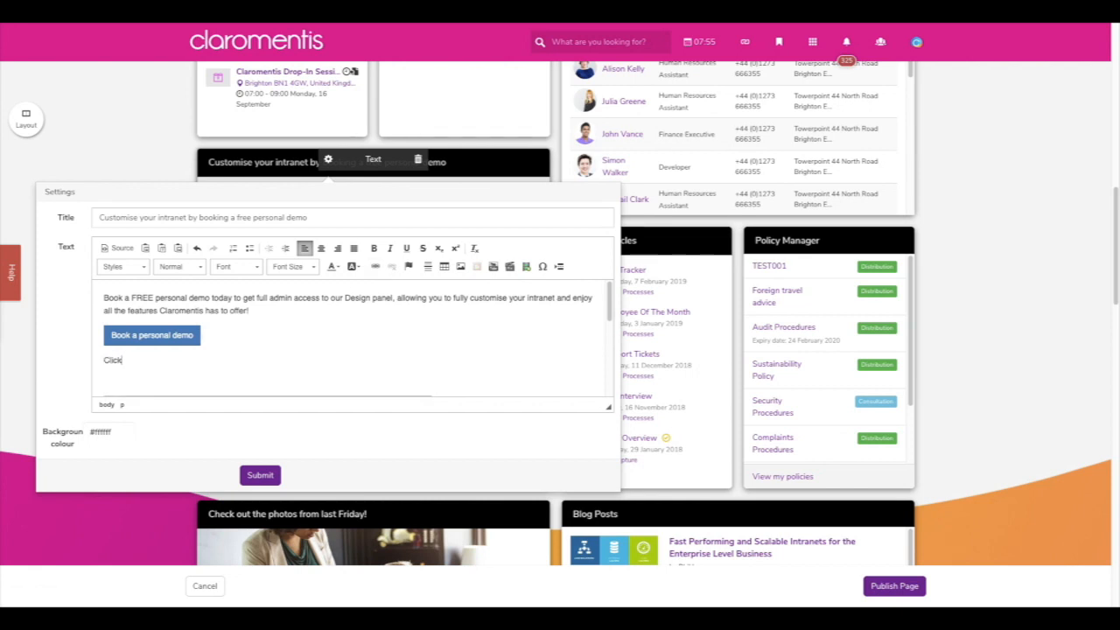
text( here for more information)
drag(263, 367, 103, 361)
- Turn the line into a URL link using the https protocol
click(379, 269)
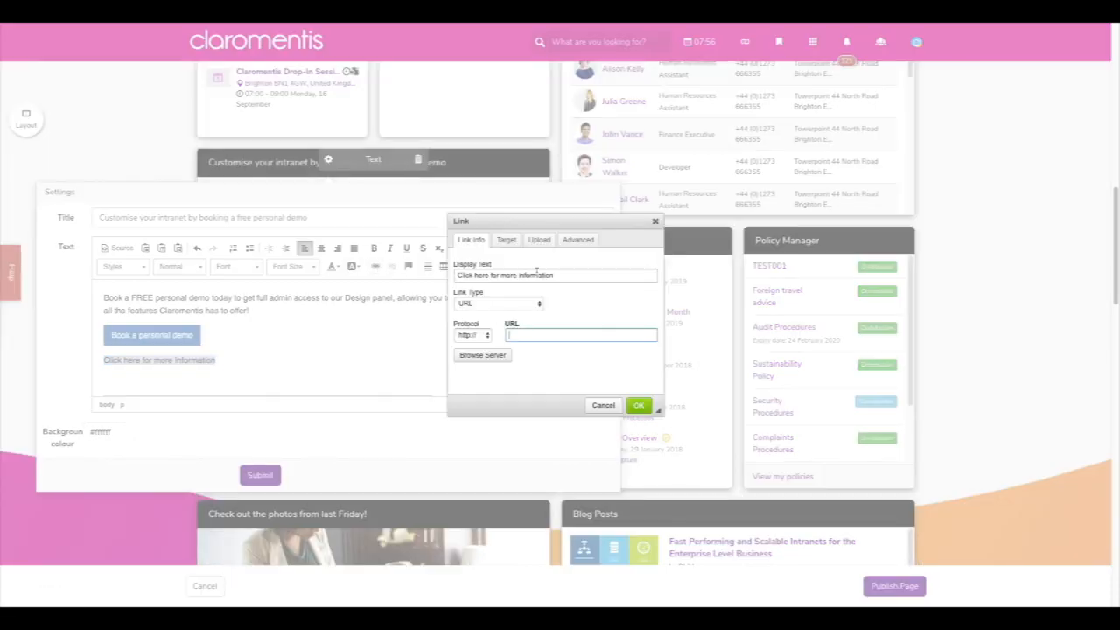
click(540, 304)
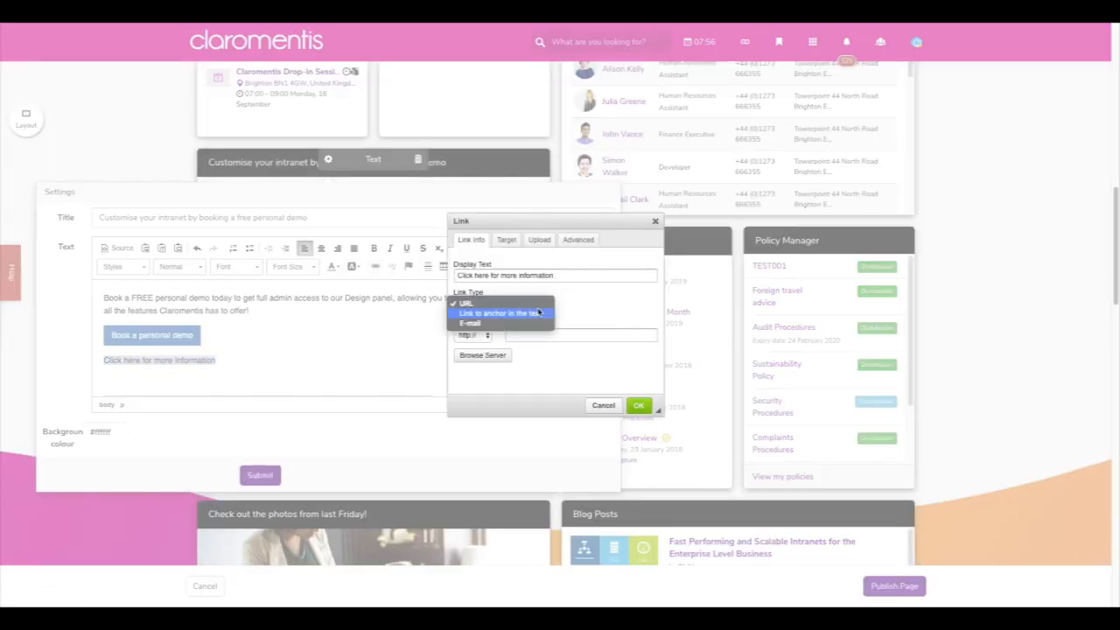
click(585, 306)
click(485, 338)
click(468, 356)
click(524, 334)
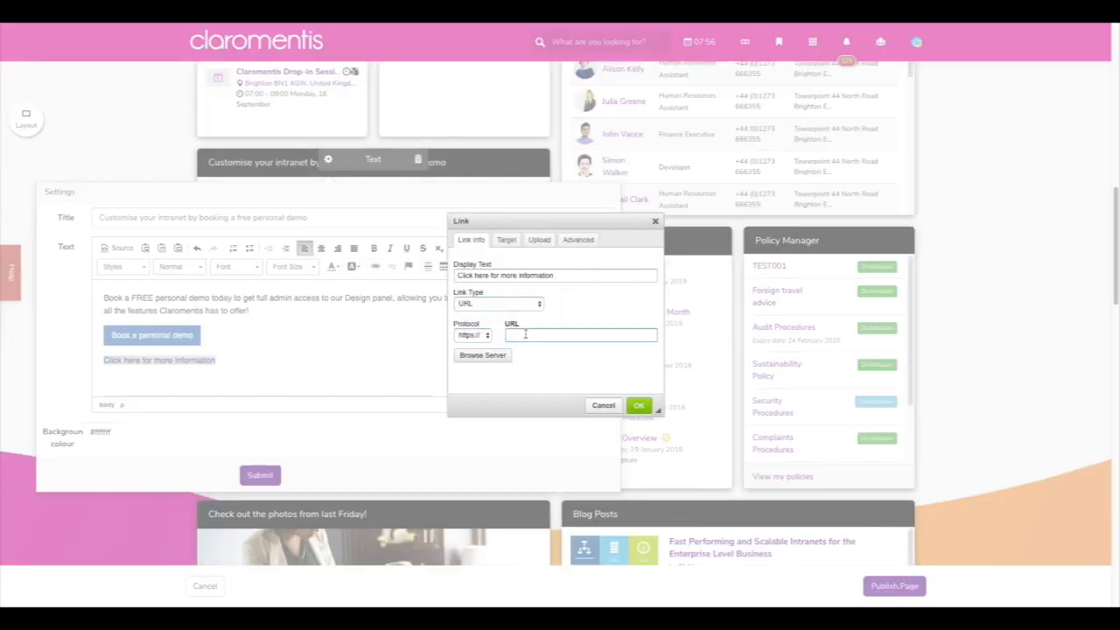
click(633, 406)
click(332, 400)
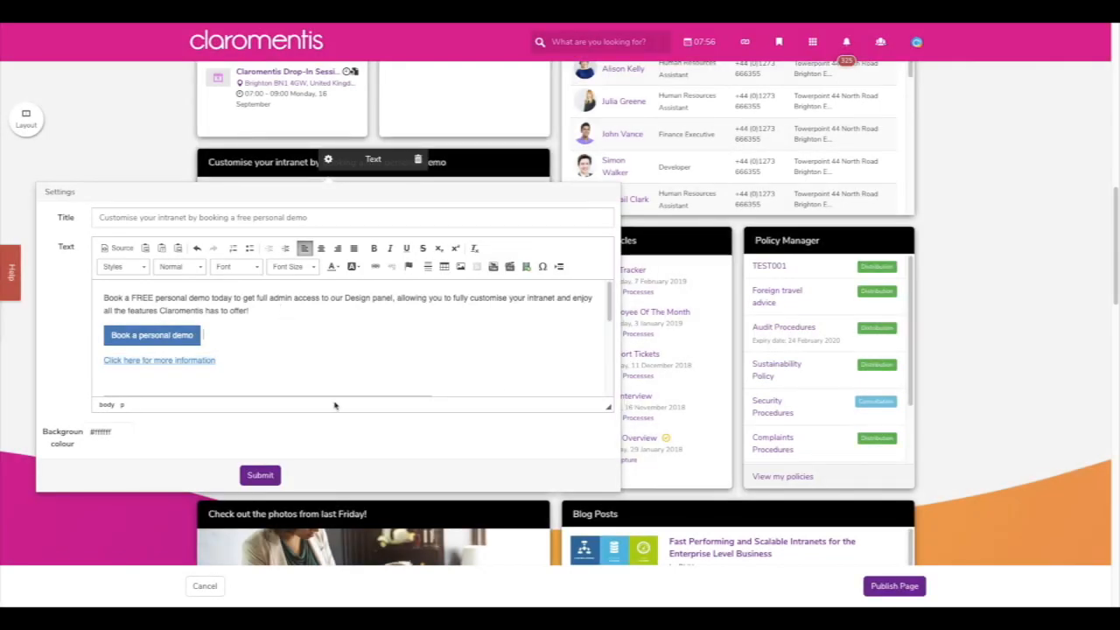
- Try the Button Default, Primary and Danger styles on the link
drag(217, 359, 115, 348)
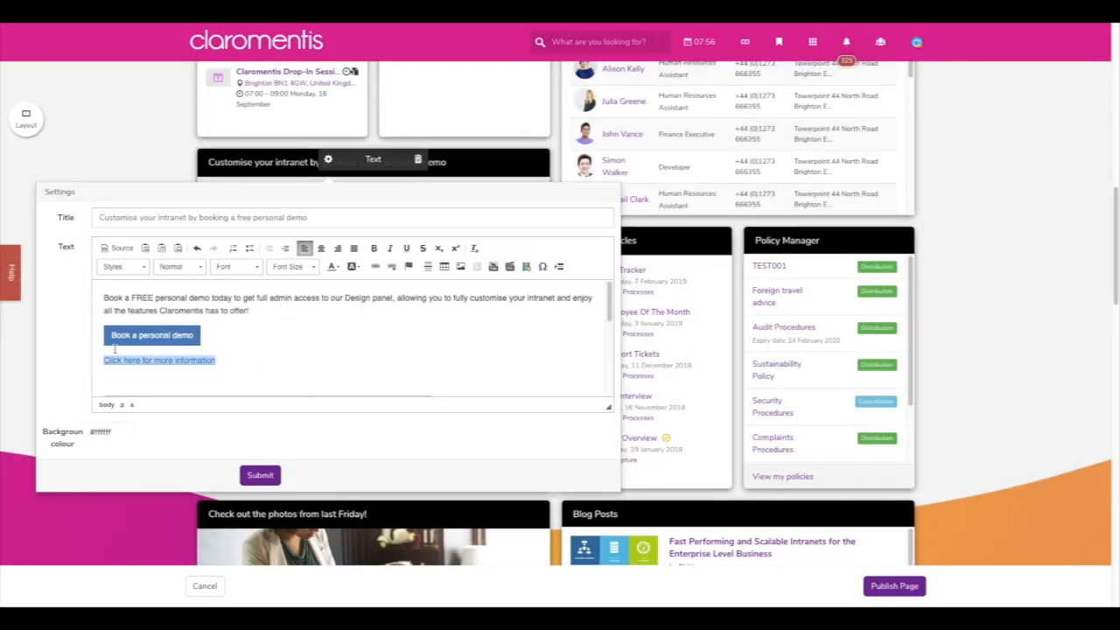
click(123, 267)
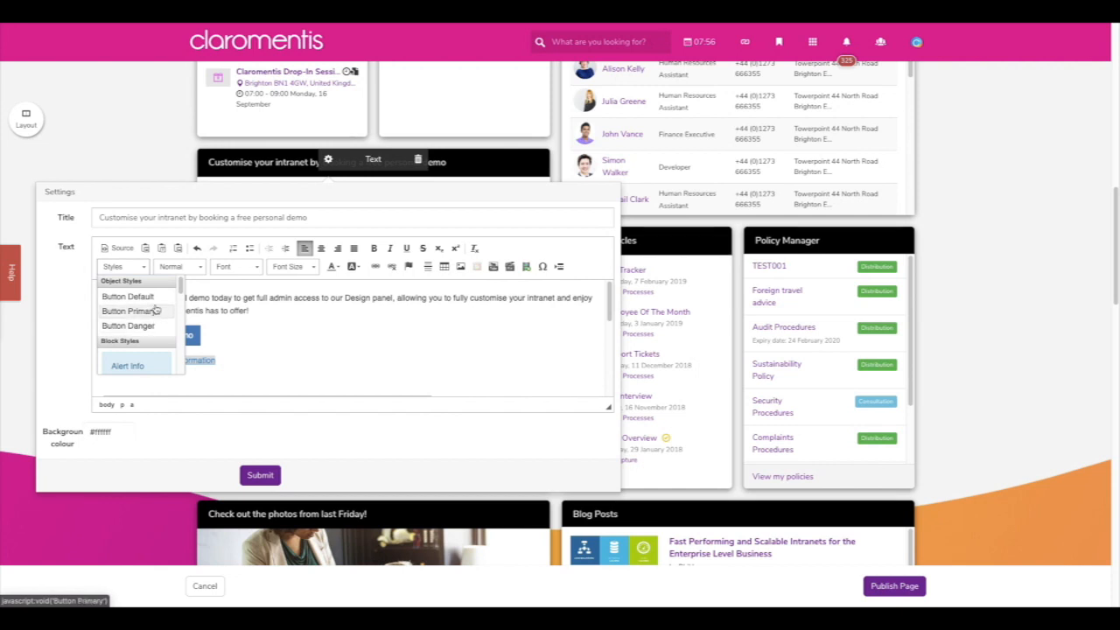
click(127, 297)
drag(224, 366, 114, 364)
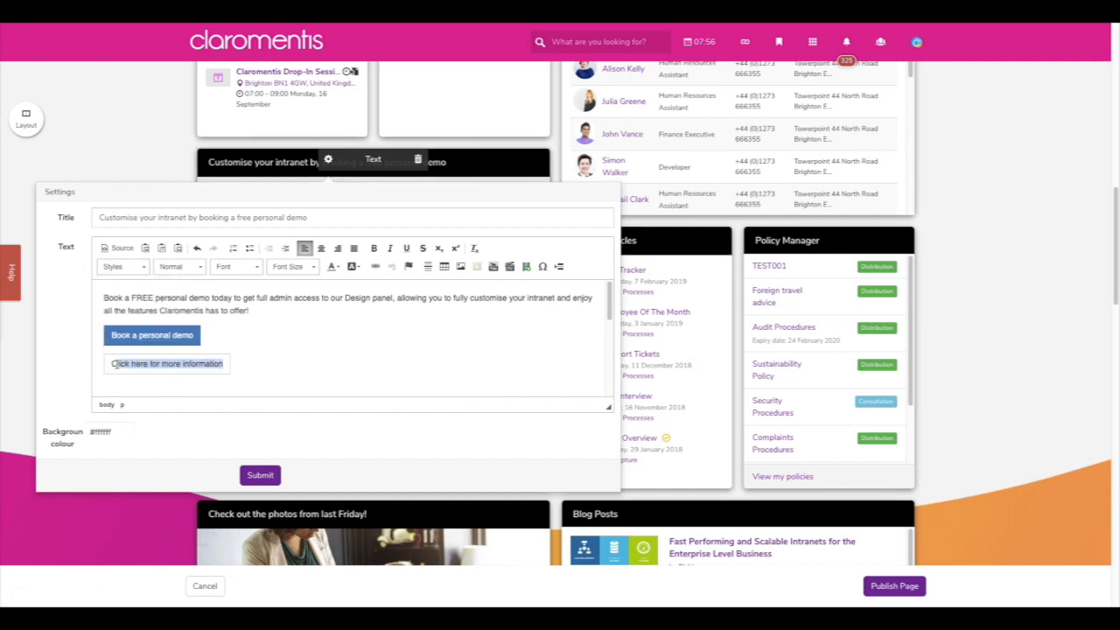
click(143, 268)
click(135, 311)
click(253, 324)
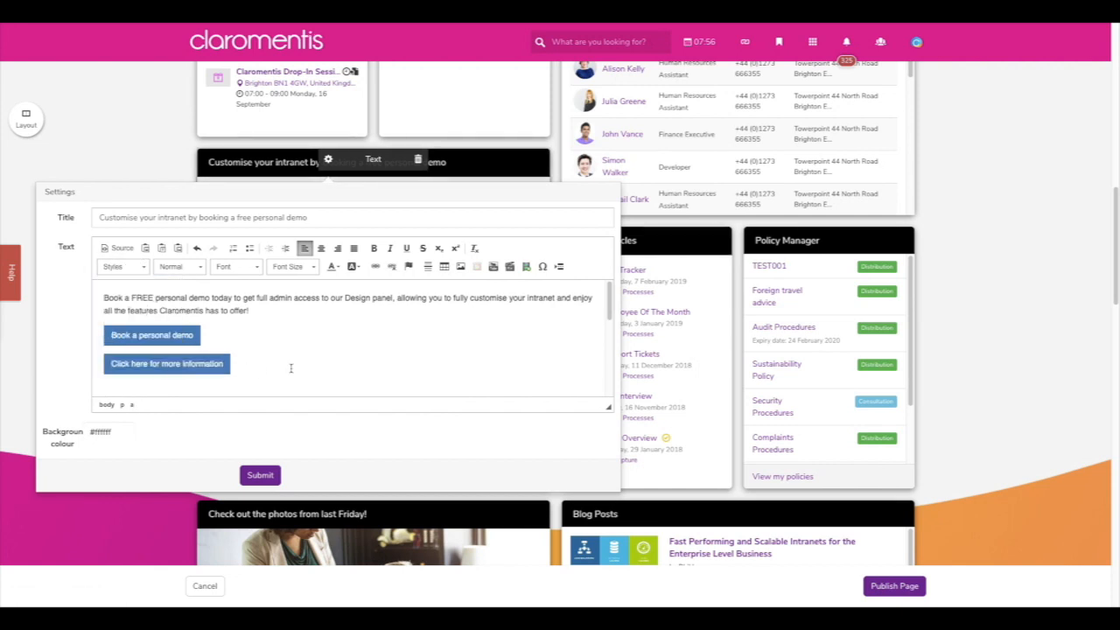
drag(227, 365, 111, 364)
click(123, 266)
click(140, 325)
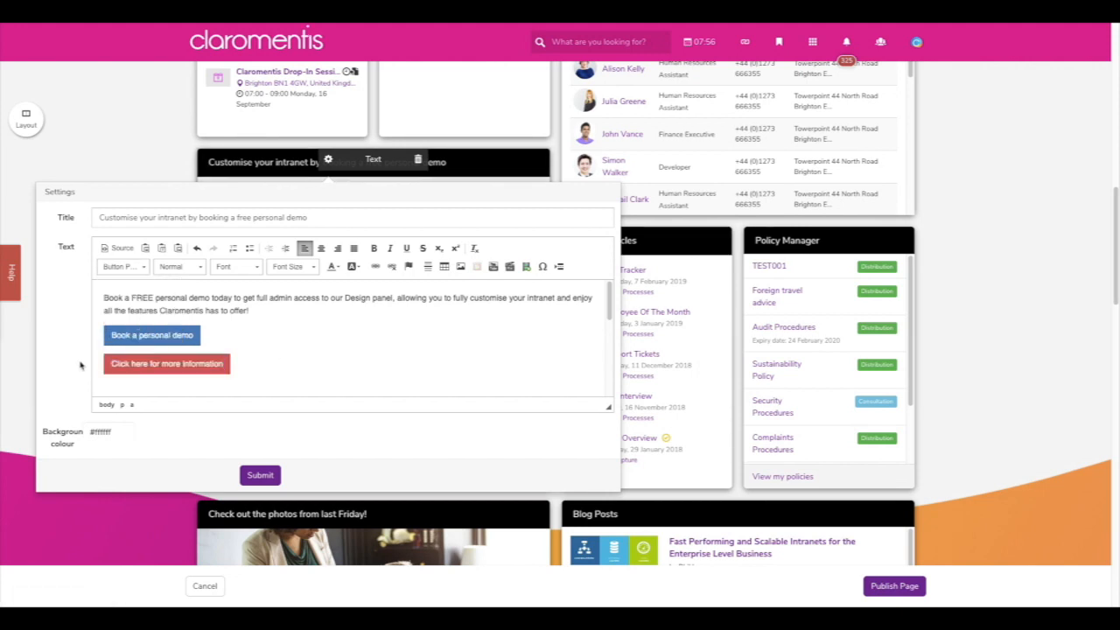
- Unlink the line so it remains plain text
drag(227, 366, 111, 365)
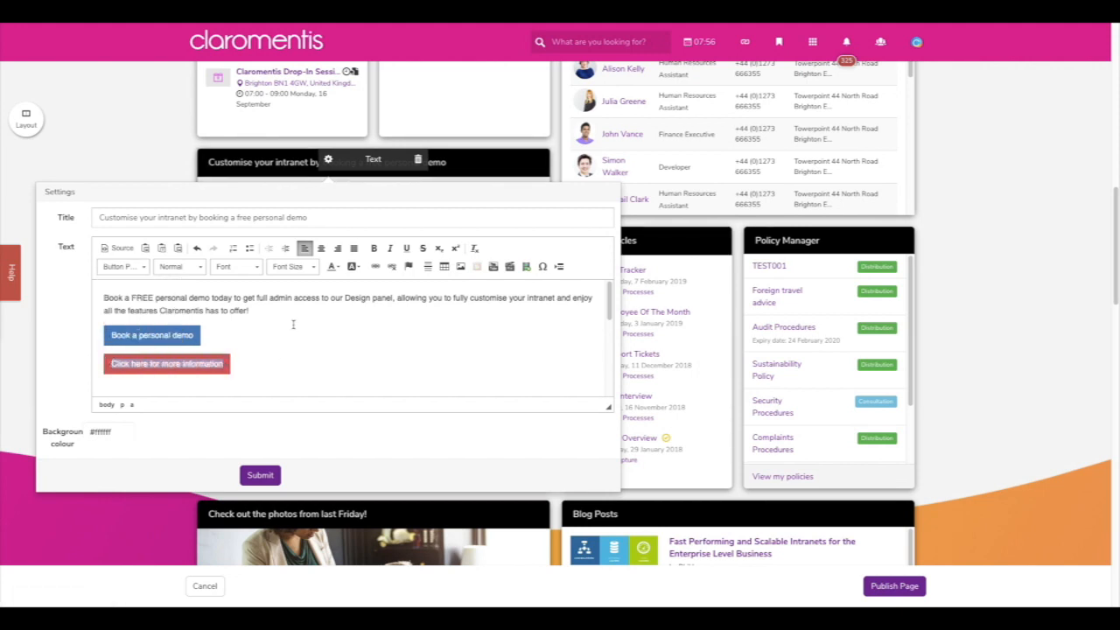
click(392, 267)
click(312, 366)
scroll(315, 372, down, 1)
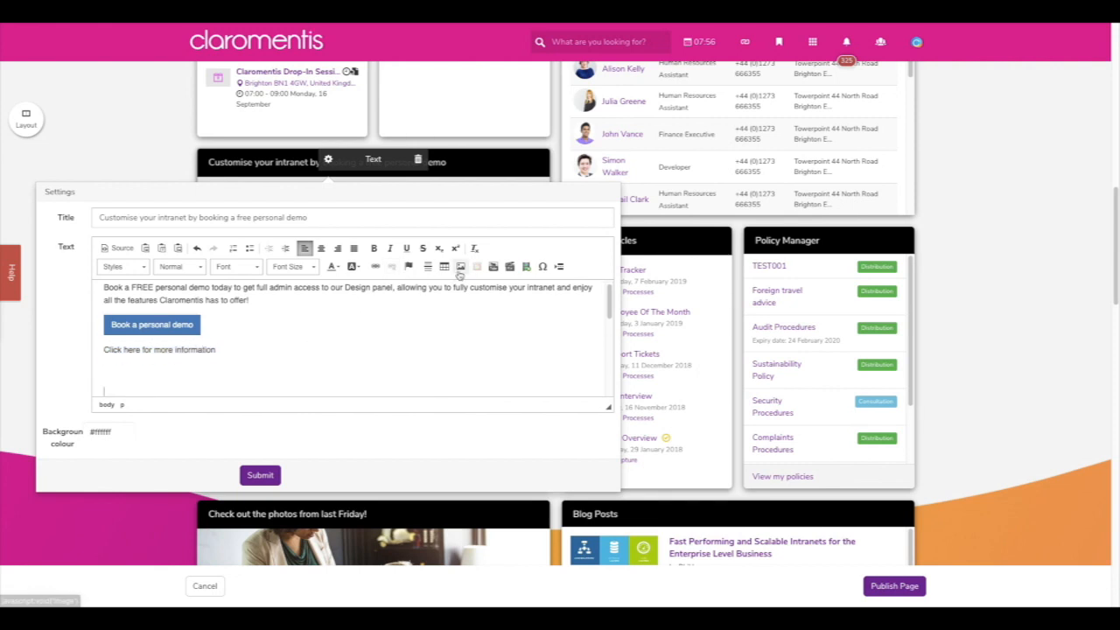
- Open Image Properties and check the Link tab's target options, leaving it unset
click(460, 266)
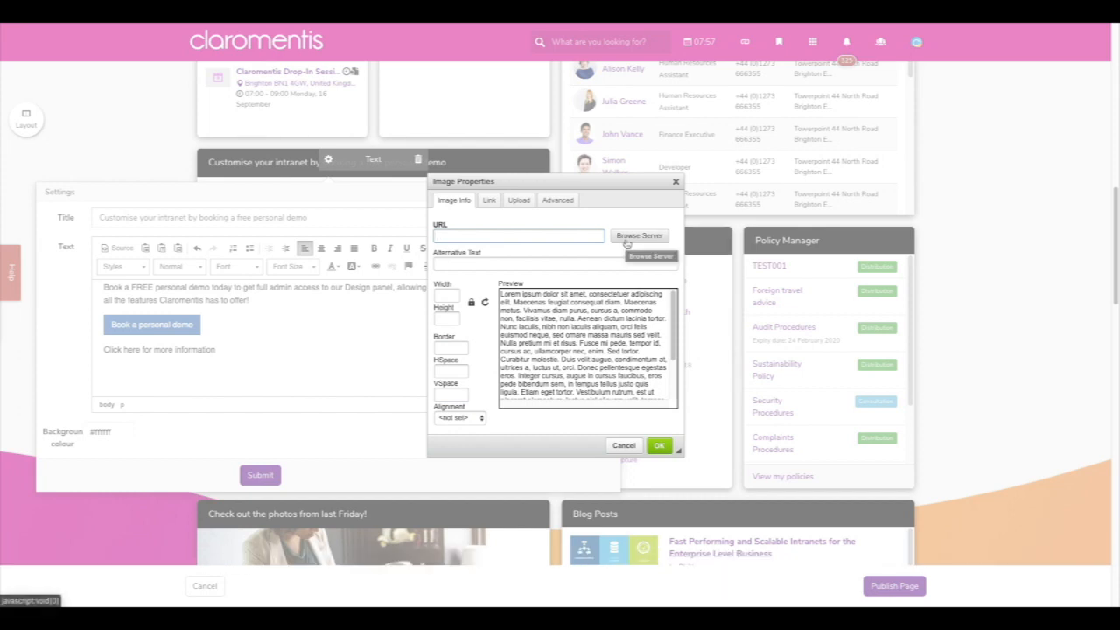
click(489, 201)
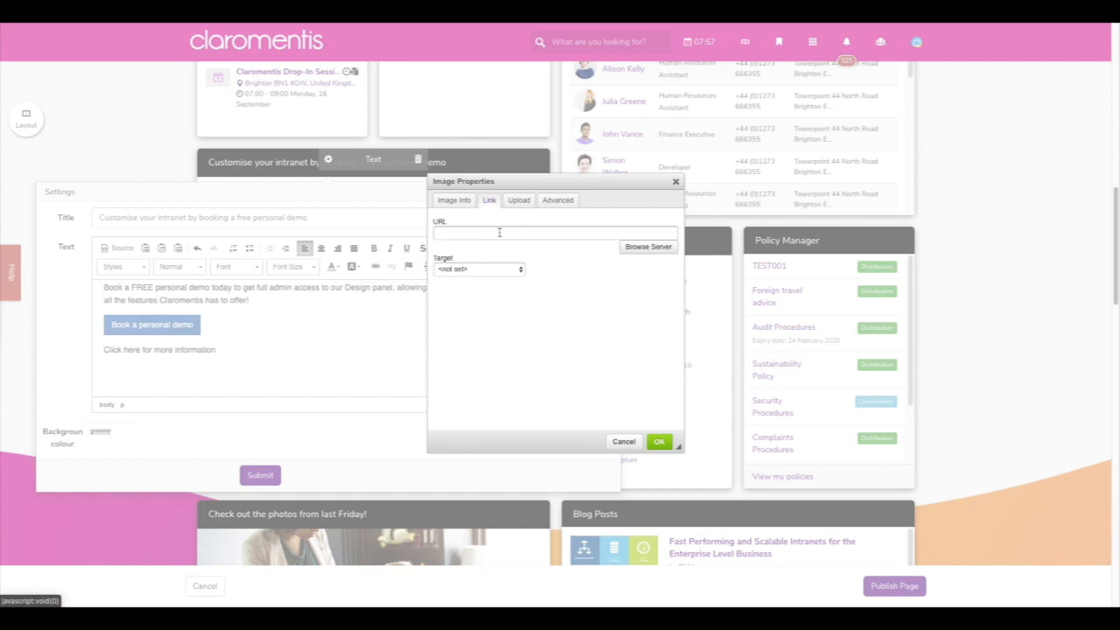
click(510, 271)
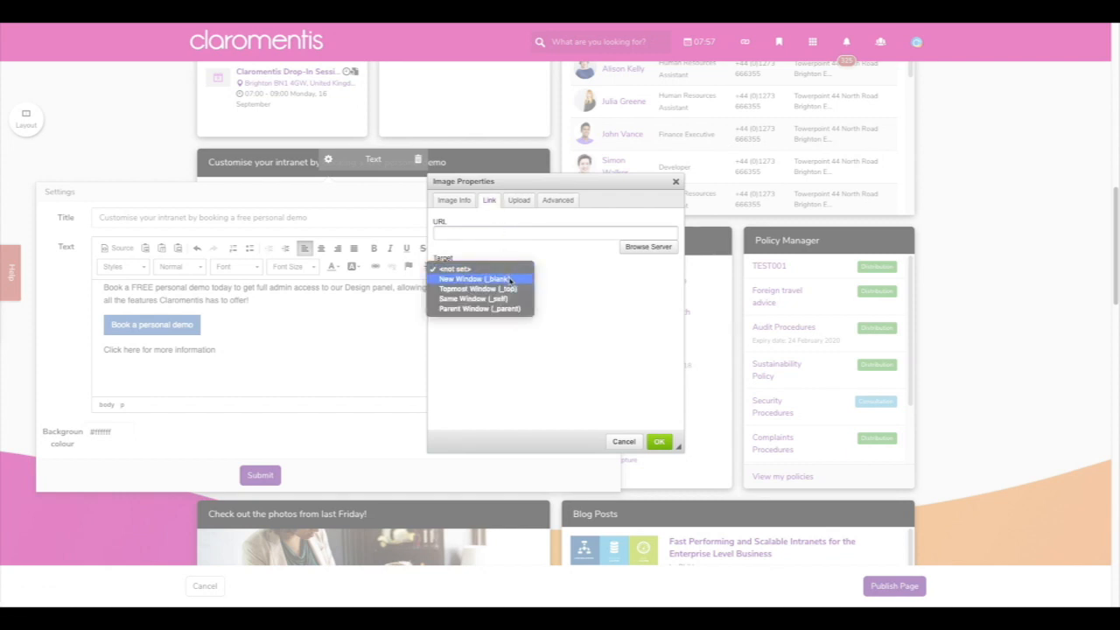
click(551, 256)
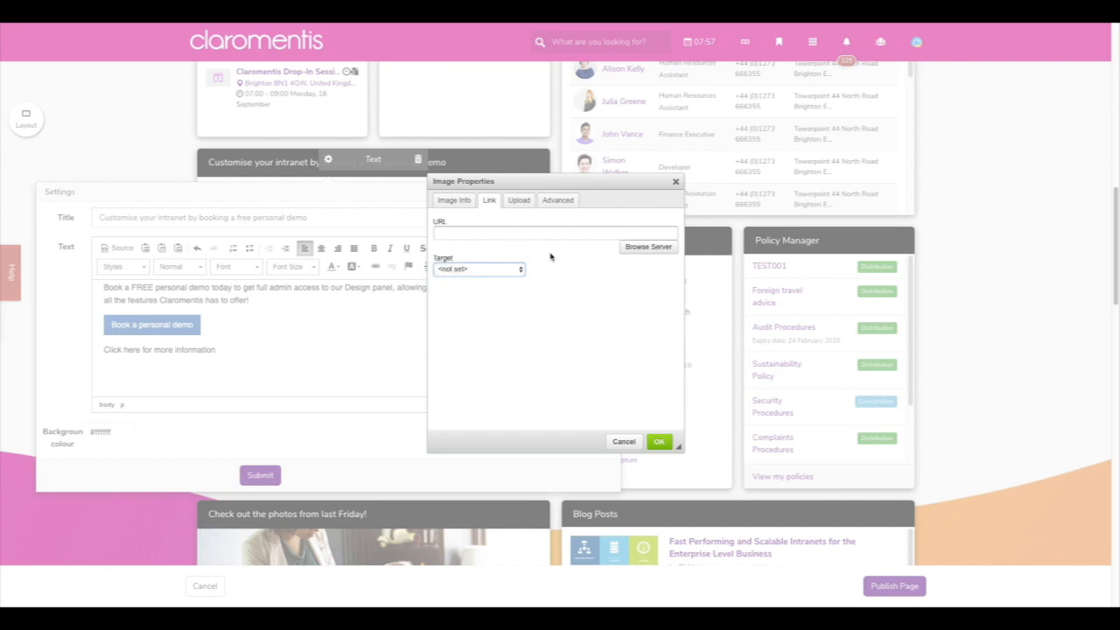
- Upload rainforest_test.jpg to the server and set its width to 600
click(519, 202)
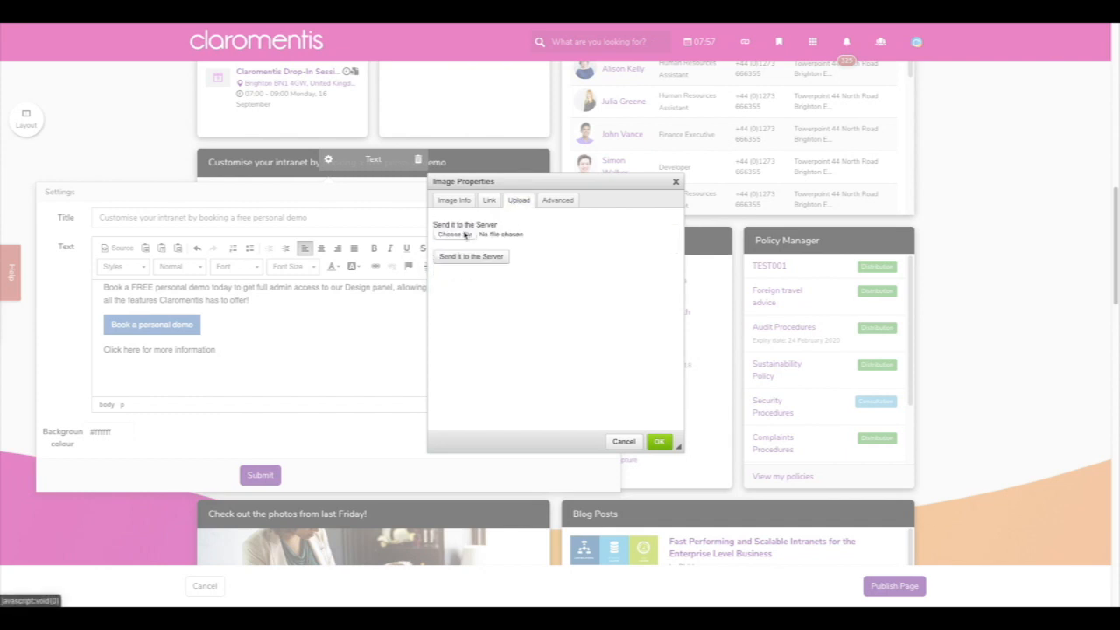
click(465, 234)
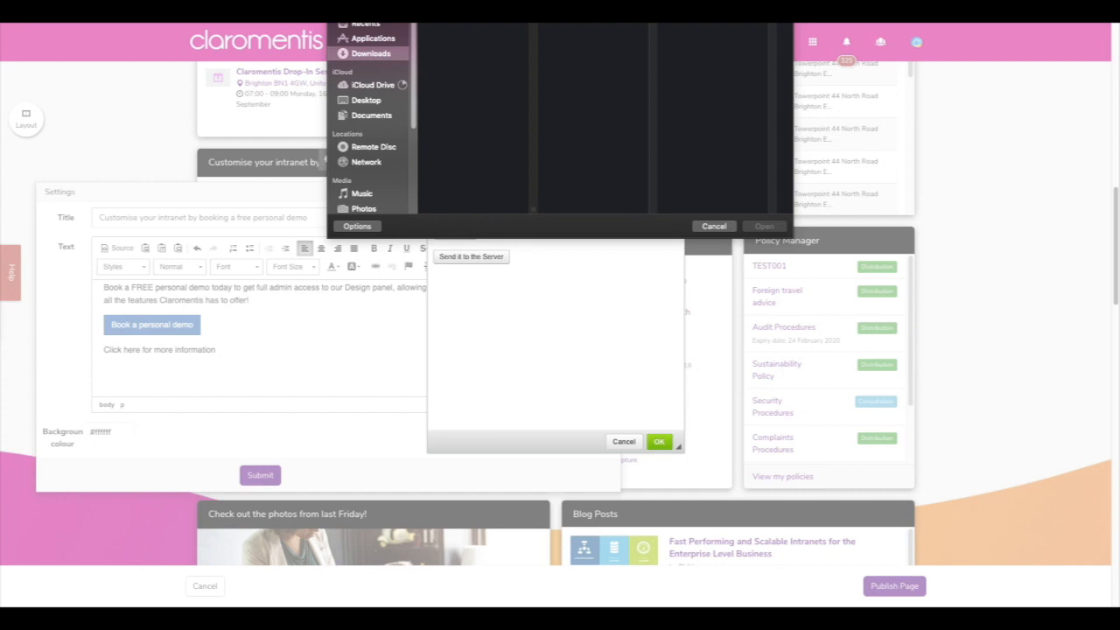
double_click(517, 16)
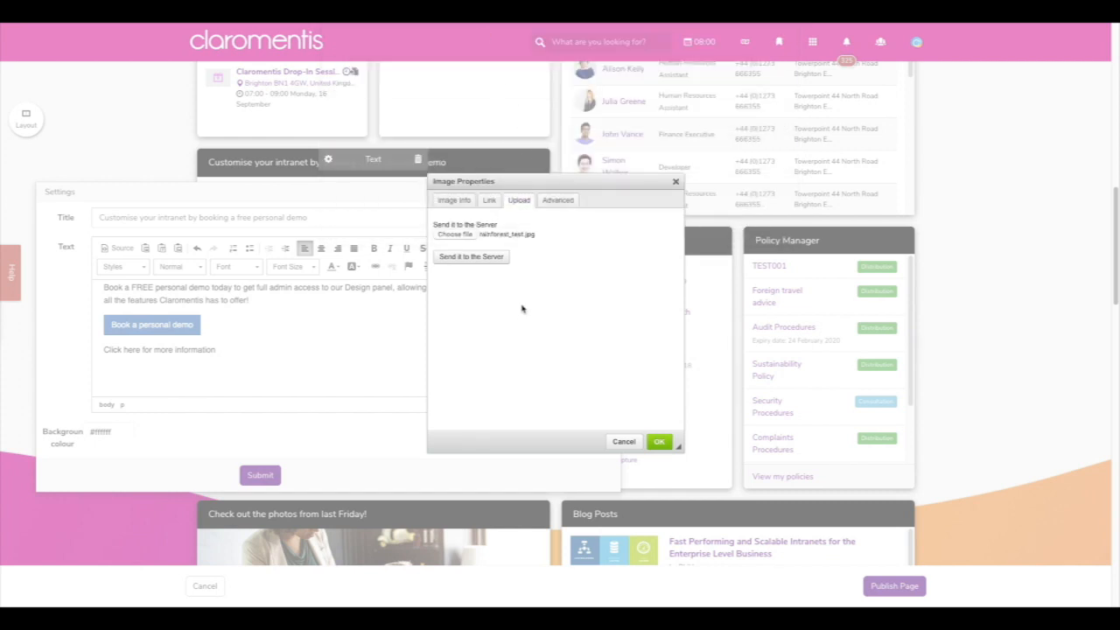
click(500, 257)
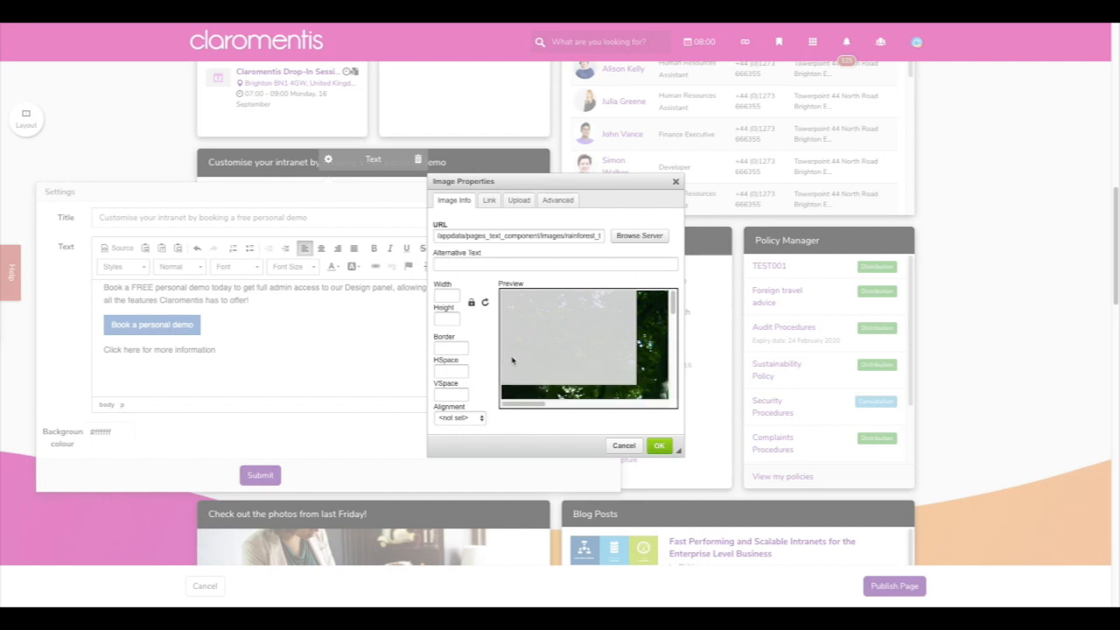
drag(457, 296, 437, 296)
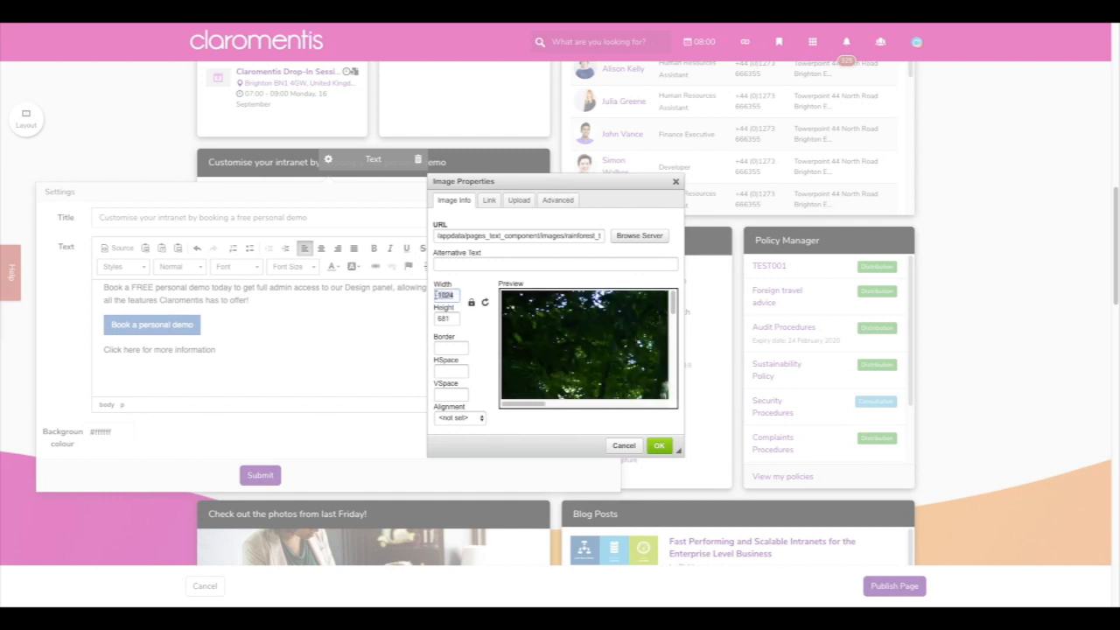
text(800)
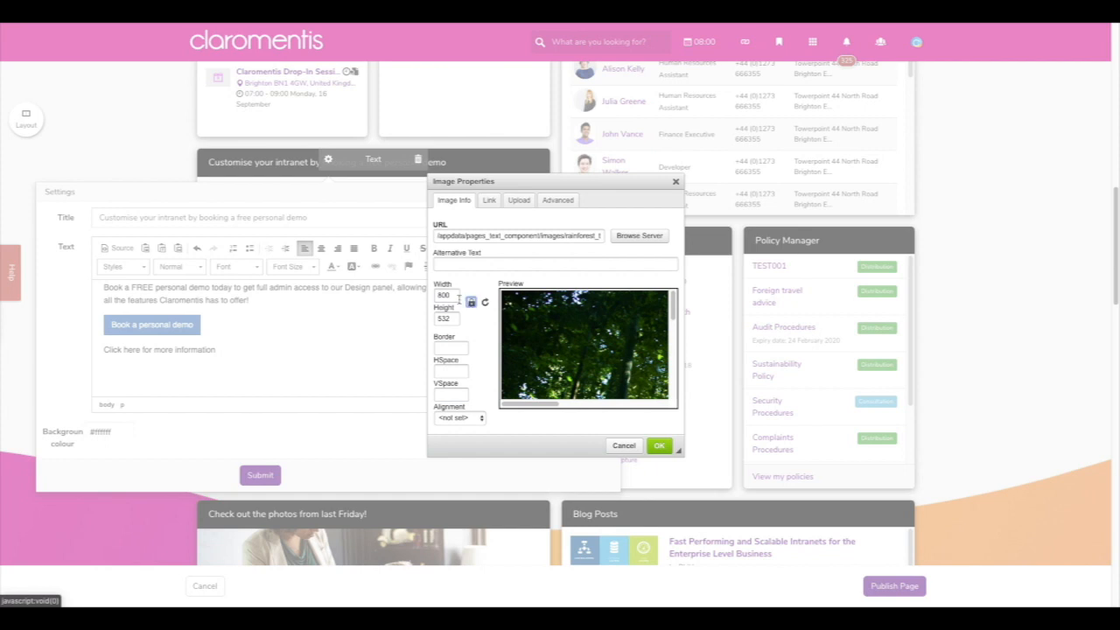
drag(456, 296, 436, 296)
text(600)
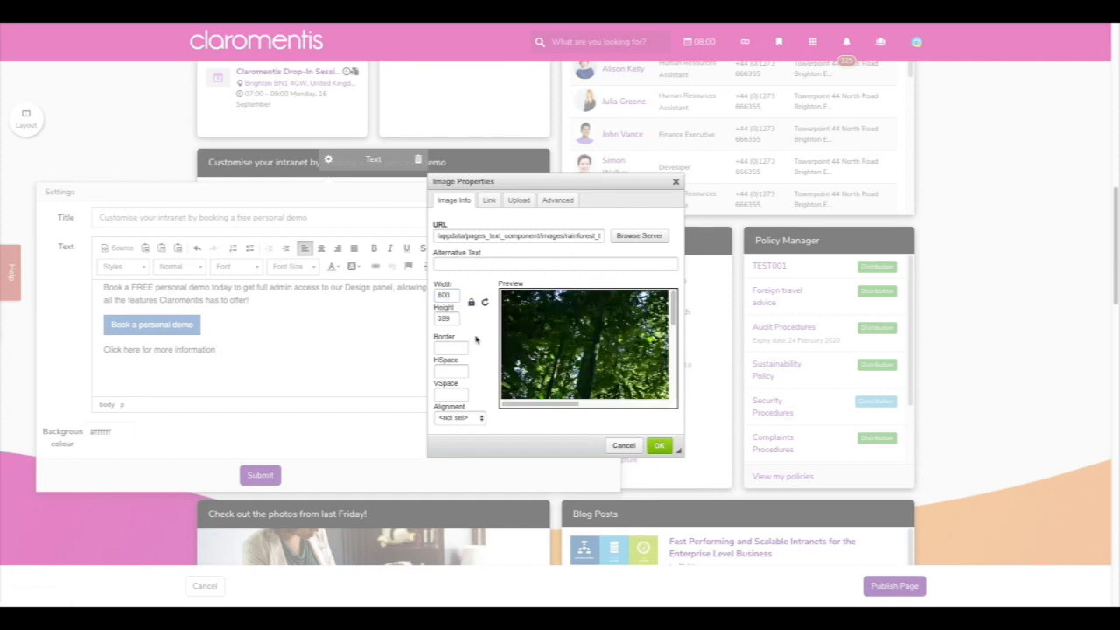
click(489, 203)
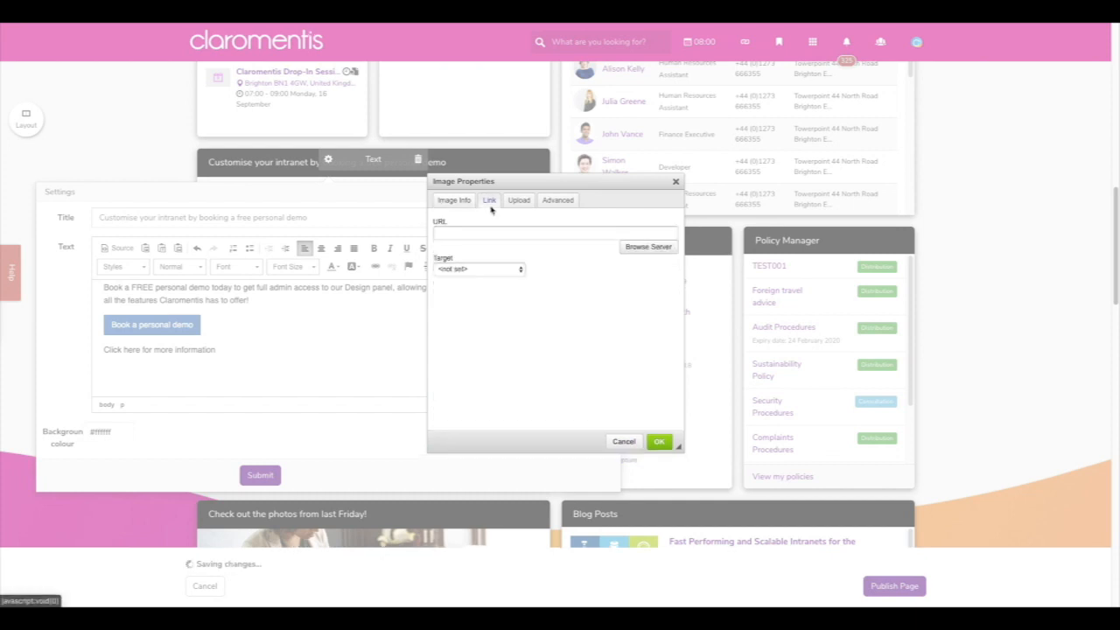
click(520, 270)
click(516, 278)
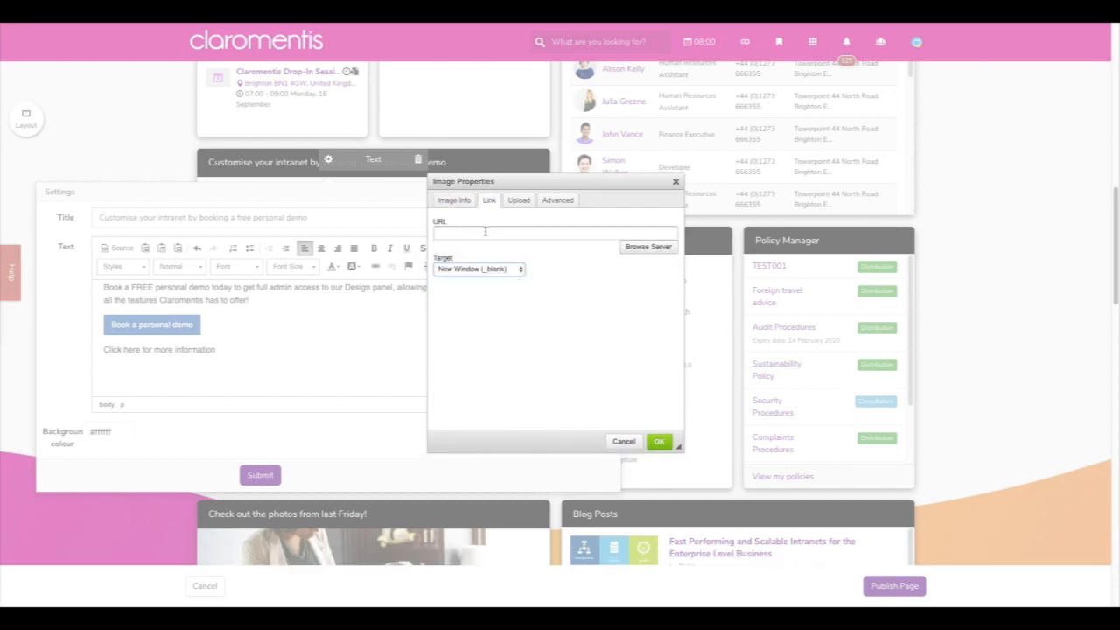
click(485, 231)
text(www.google.com)
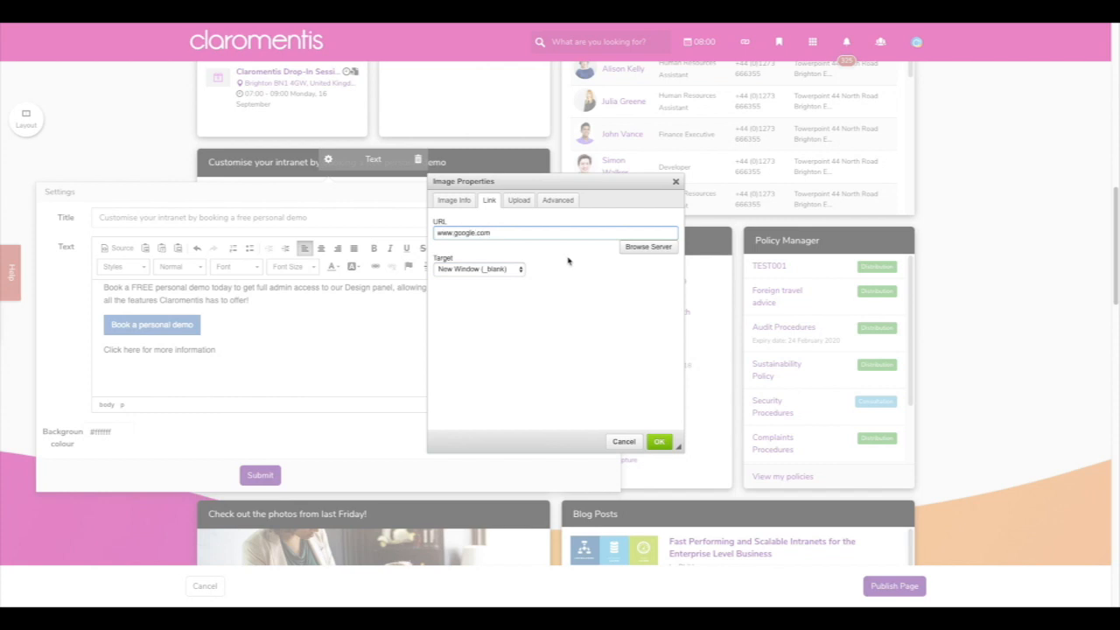
- Confirm the image details and insert the rainforest image into the text component
click(454, 199)
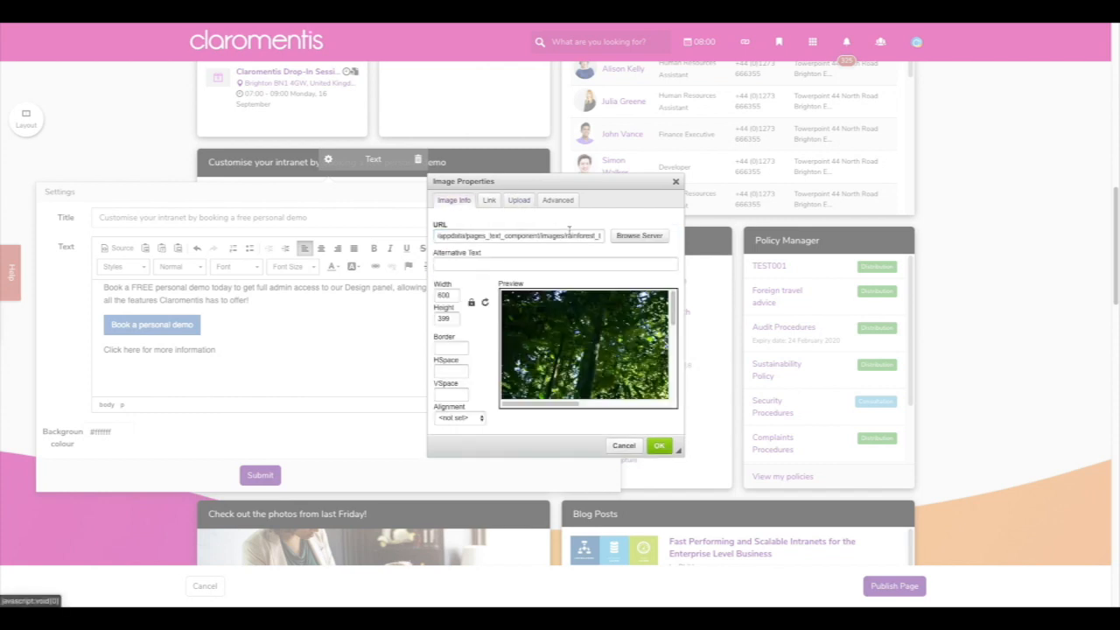
click(658, 441)
scroll(477, 336, down, 5)
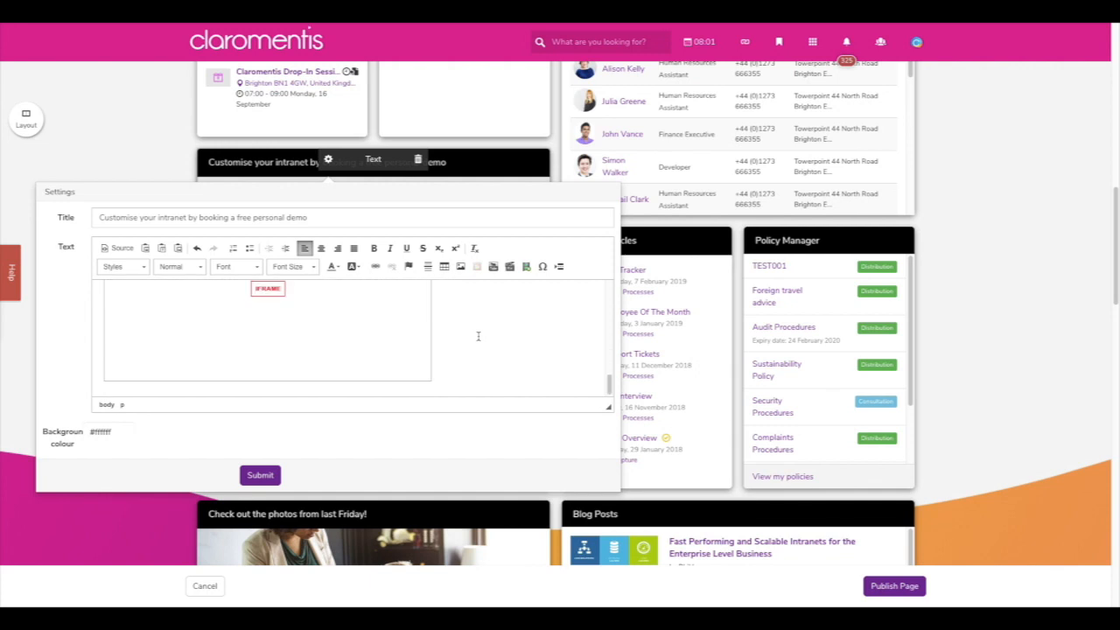
scroll(459, 338, up, 2)
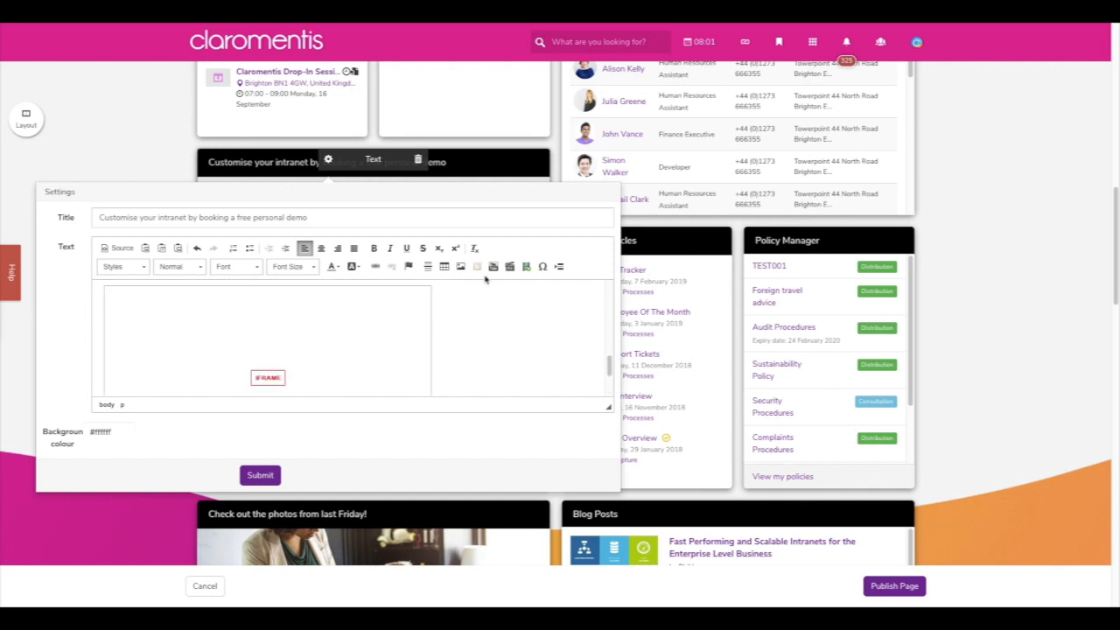
- Check the YouTube, video properties, media embed, special character and background colour options, cancelling each unchanged
click(492, 270)
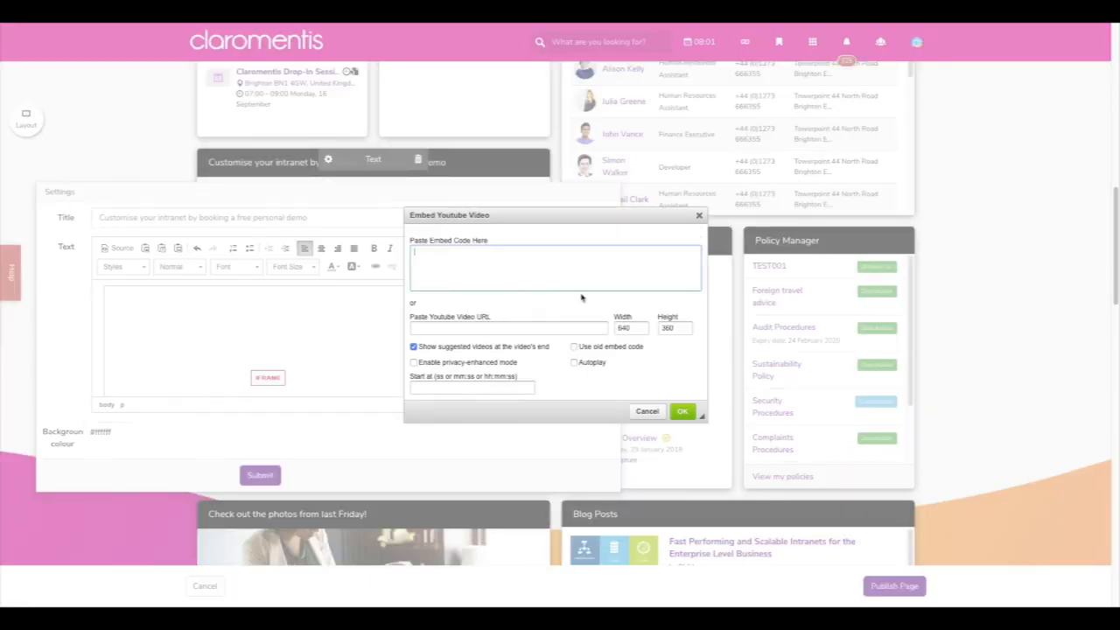
click(698, 215)
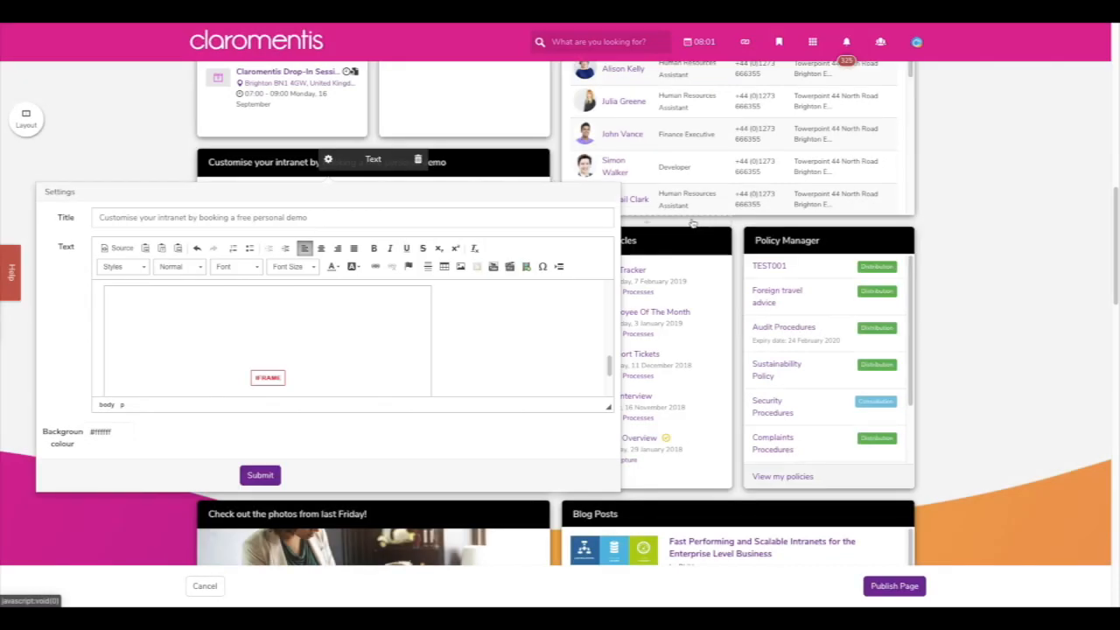
click(511, 268)
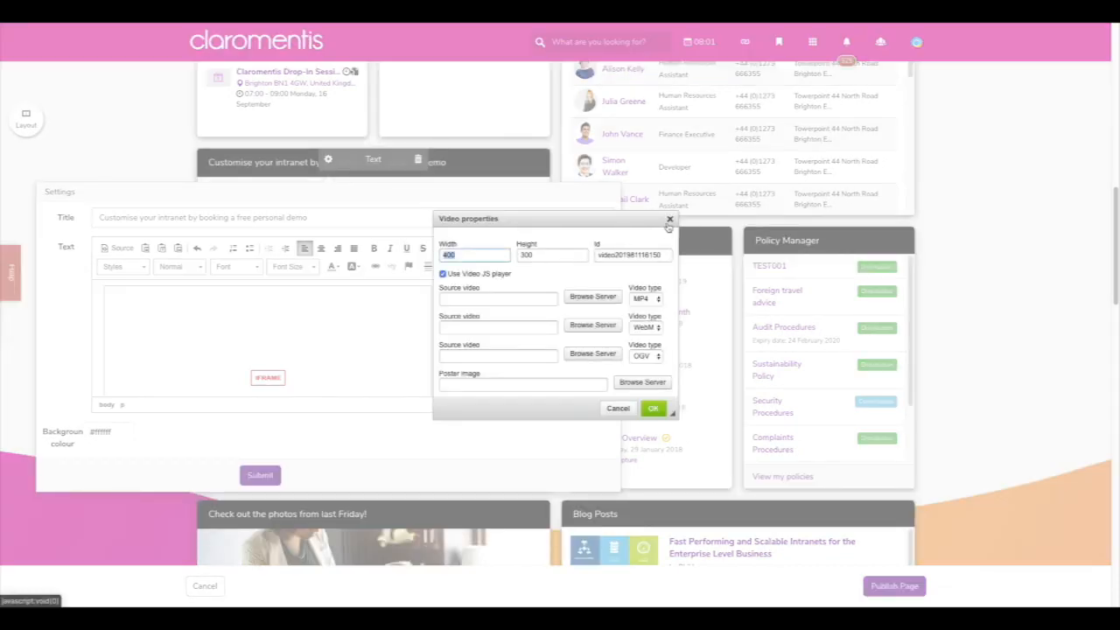
click(668, 221)
click(529, 268)
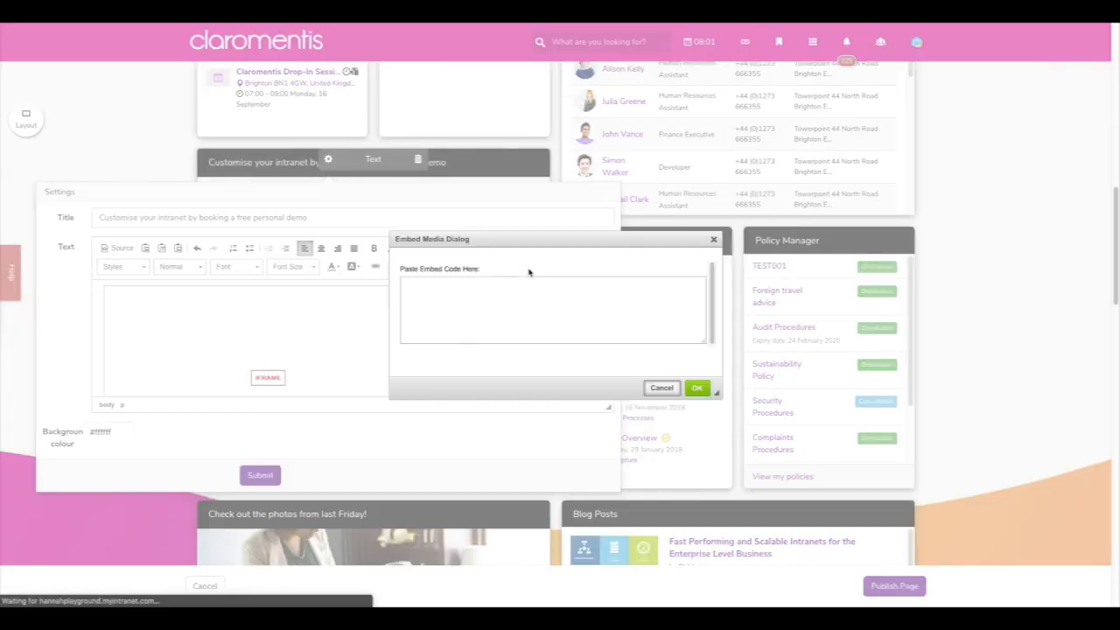
click(713, 239)
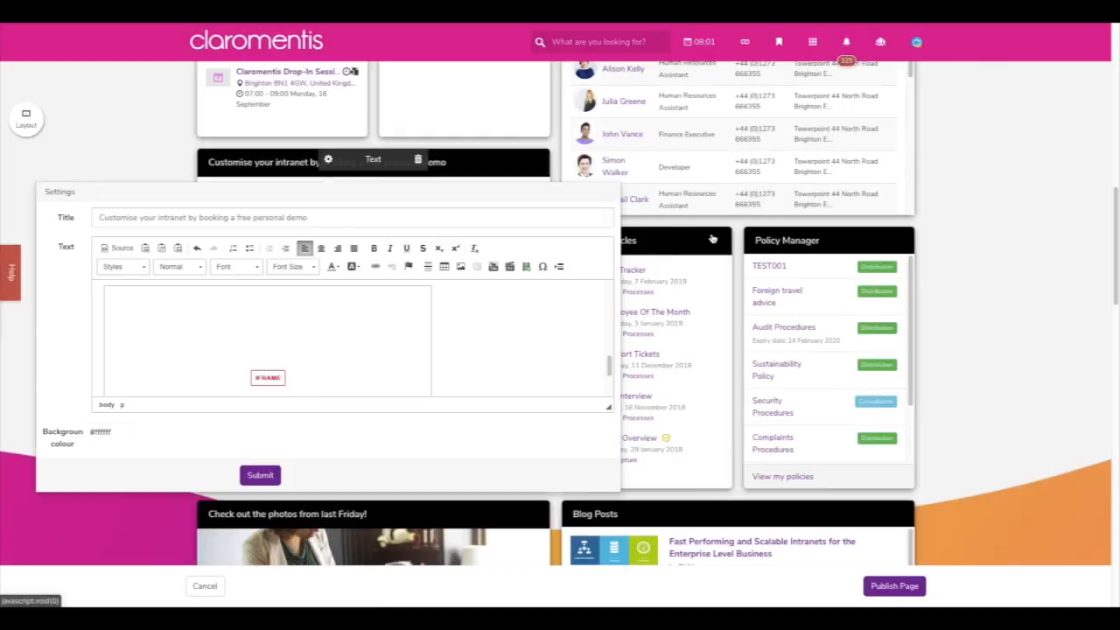
click(542, 266)
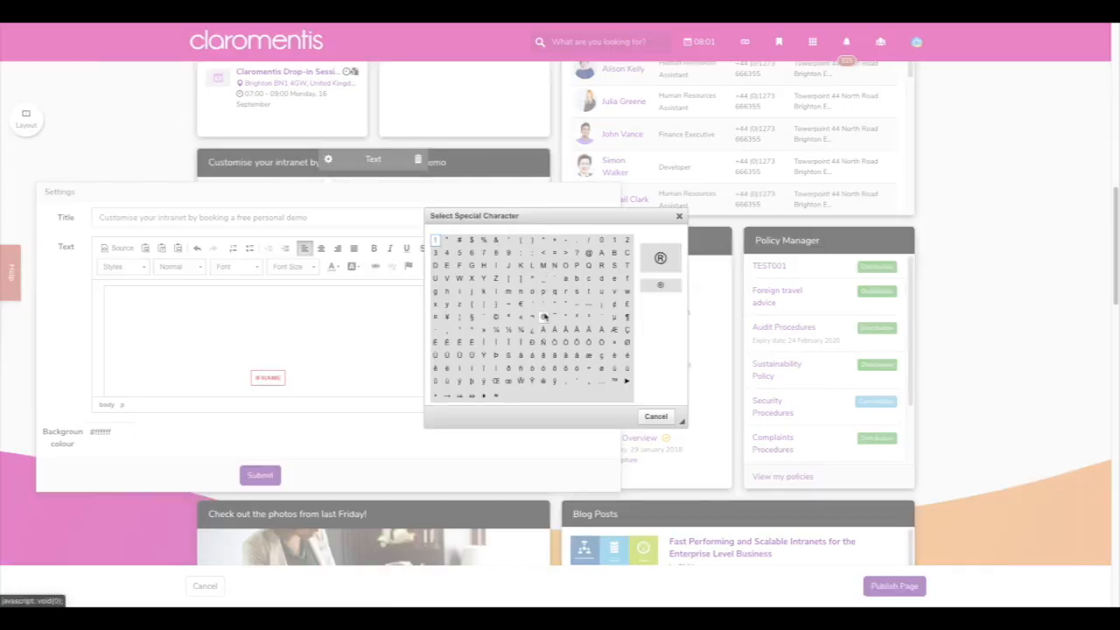
click(680, 215)
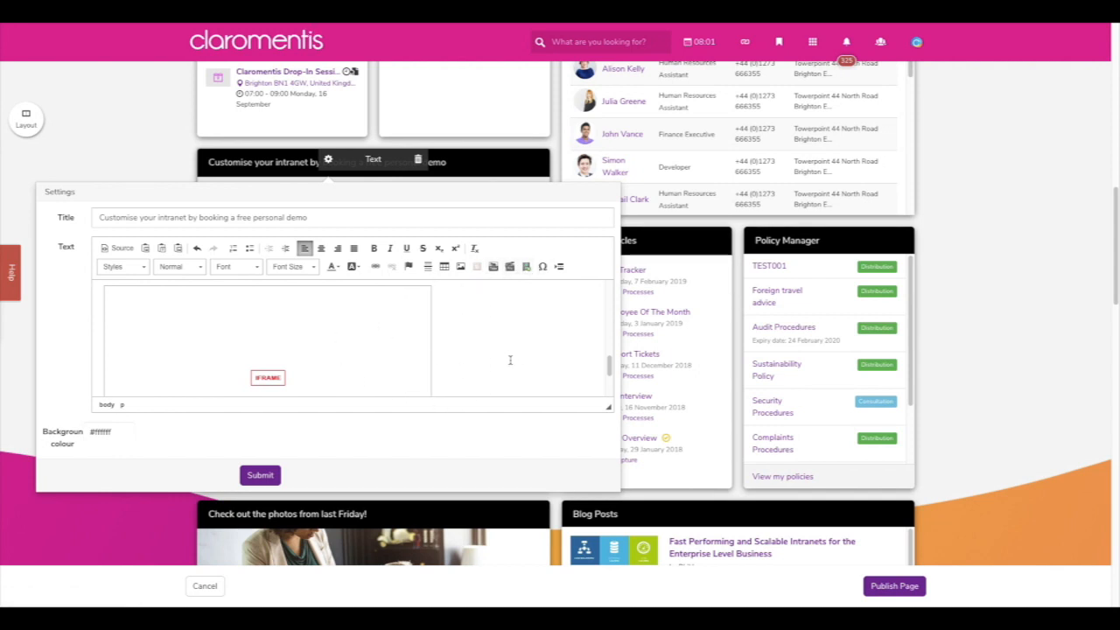
click(125, 437)
click(173, 432)
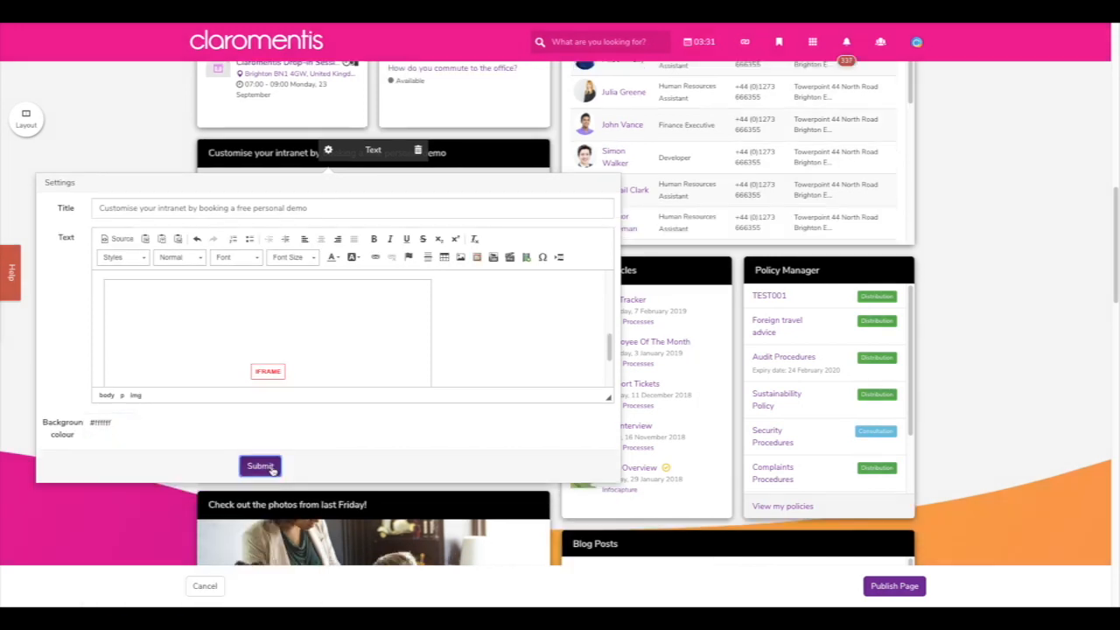
- Save the text component settings and drag its bottom edge down to enlarge the block
click(265, 466)
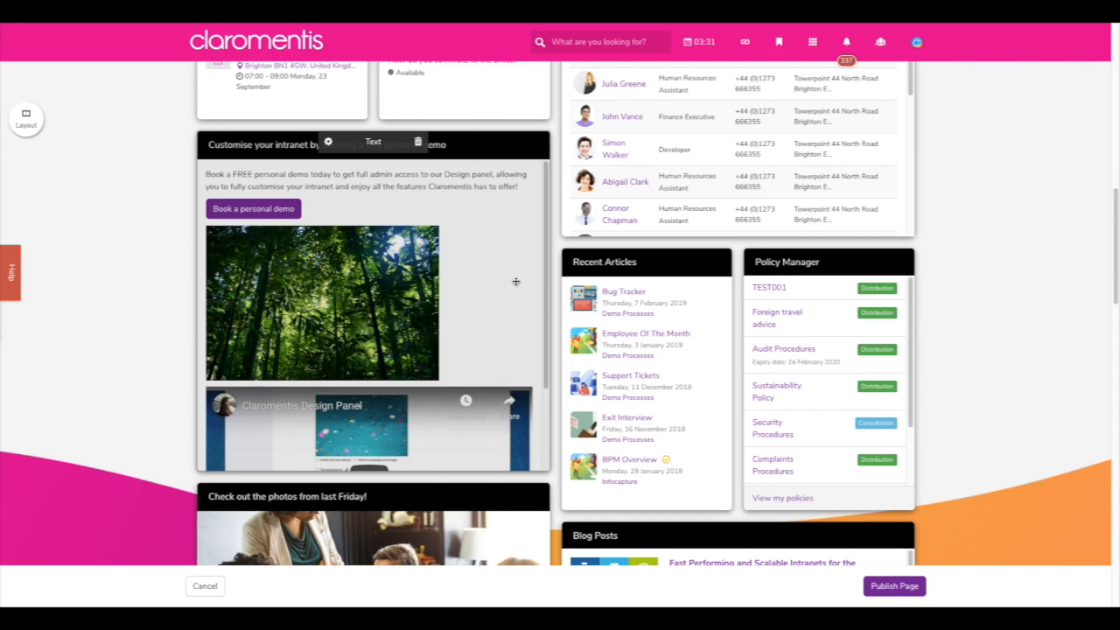
scroll(511, 302, down, 1)
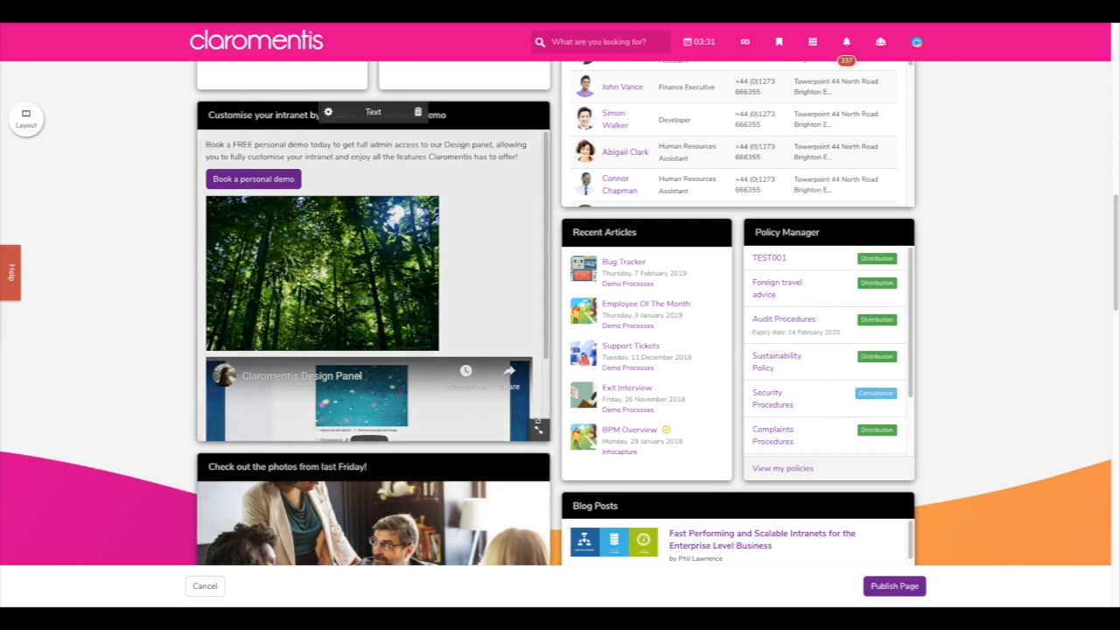
drag(537, 429, 543, 531)
scroll(512, 389, up, 3)
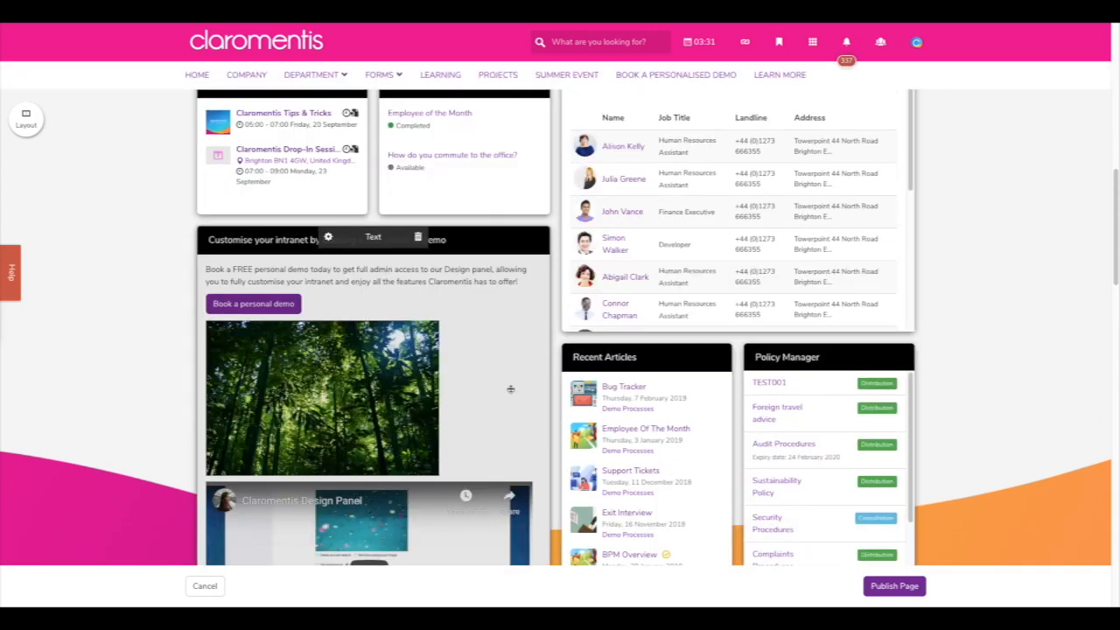
scroll(513, 396, down, 1)
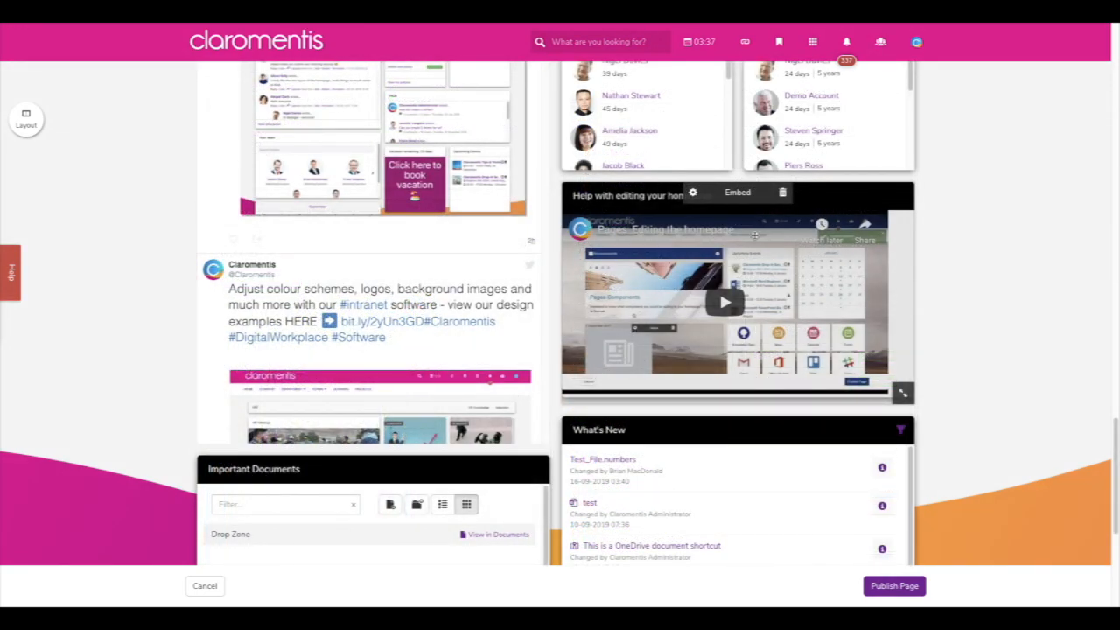
- Try the Video and Website embed types on the help video embed, then keep Code and submit
click(692, 192)
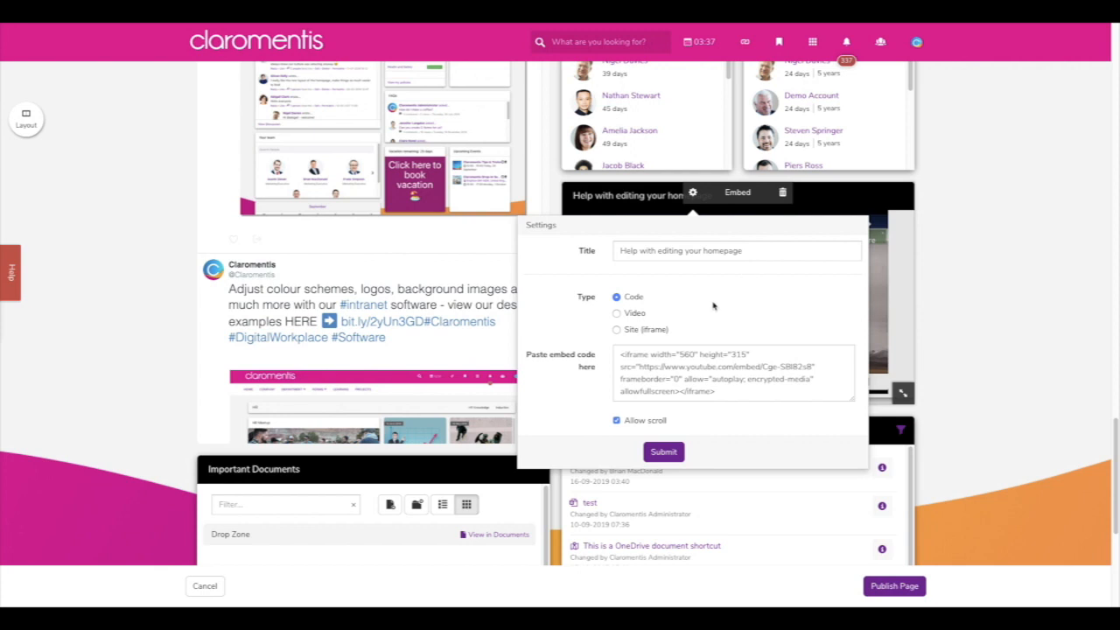
click(635, 315)
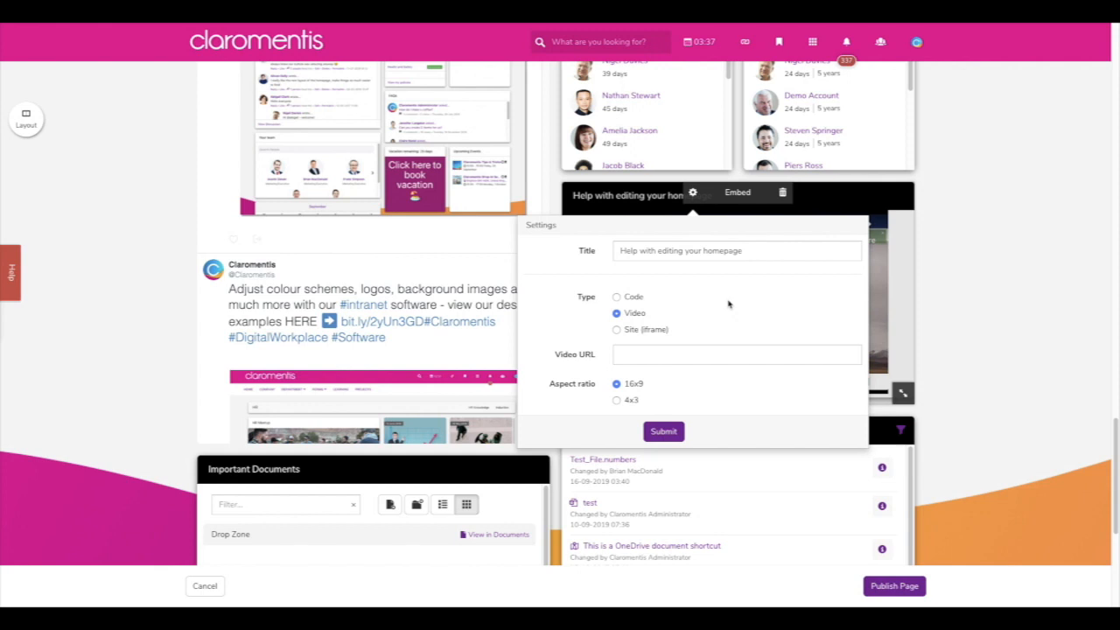
click(661, 330)
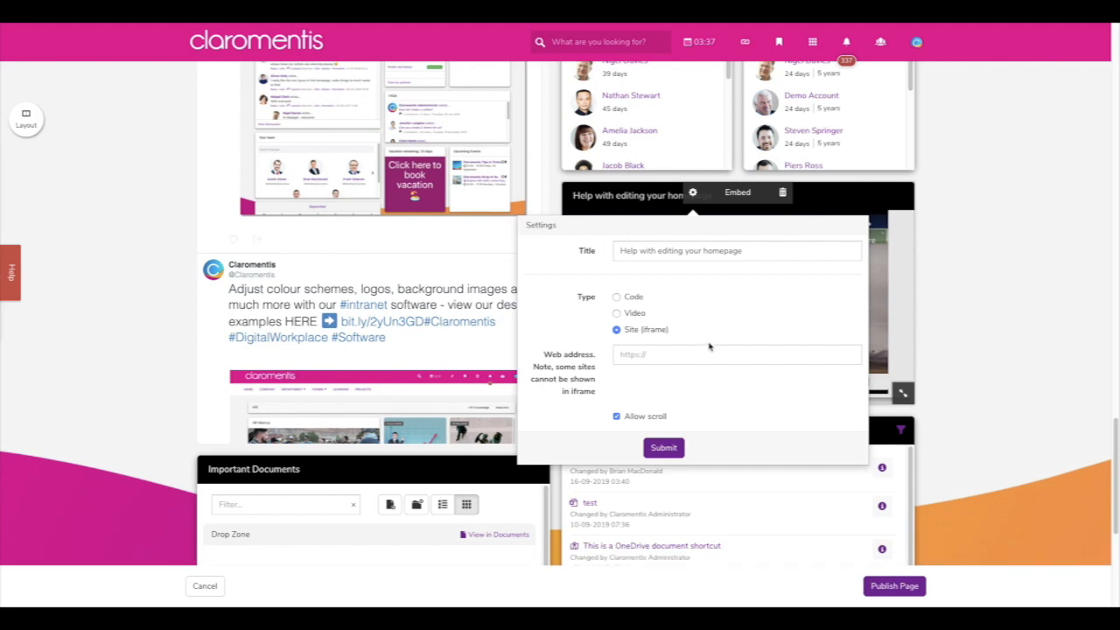
click(633, 298)
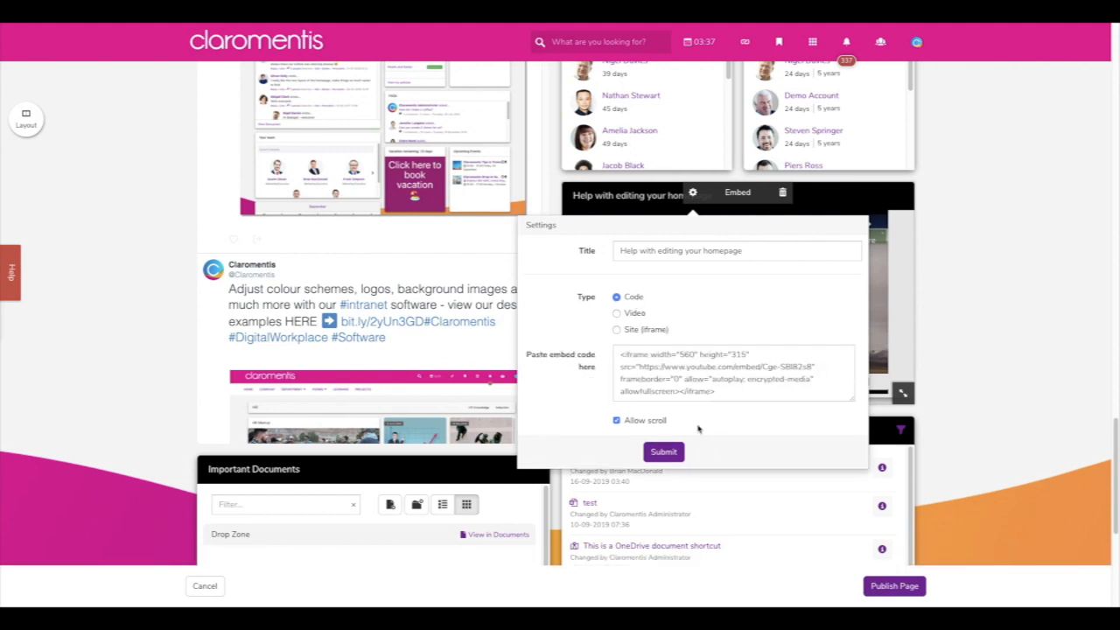
click(664, 451)
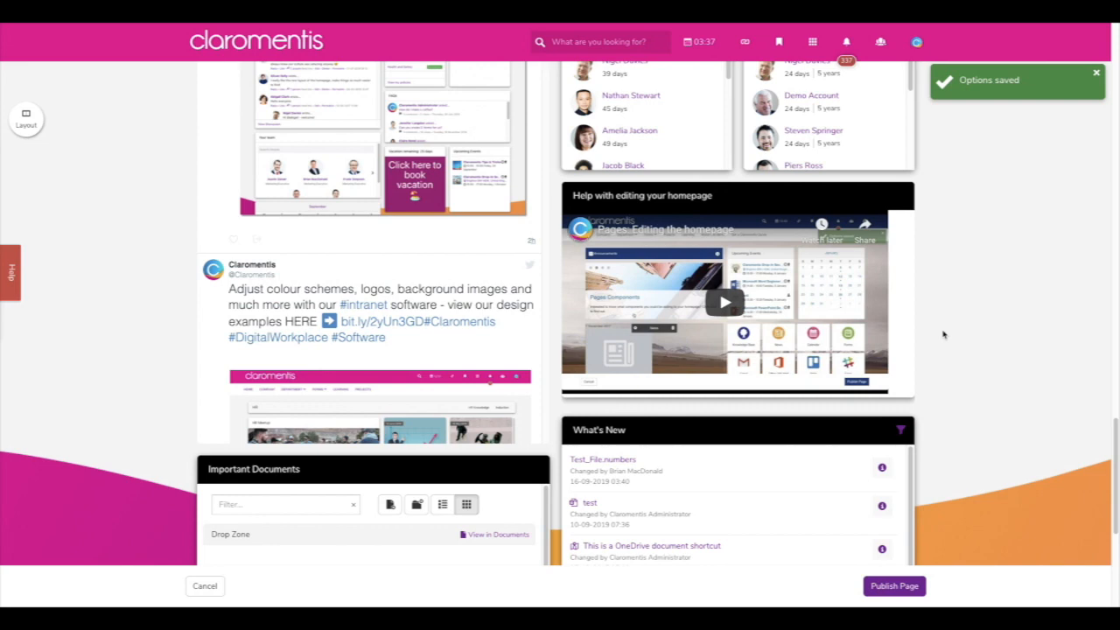
- Review the Twitter embed's pasted code in its settings and submit them unchanged
scroll(199, 396, up, 2)
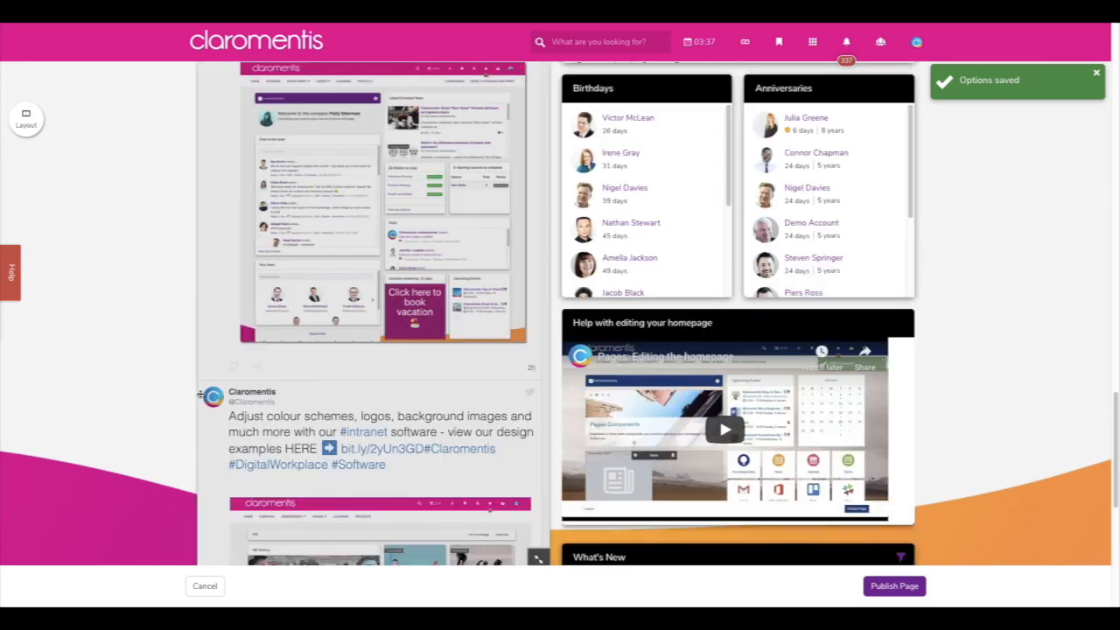
scroll(170, 399, up, 4)
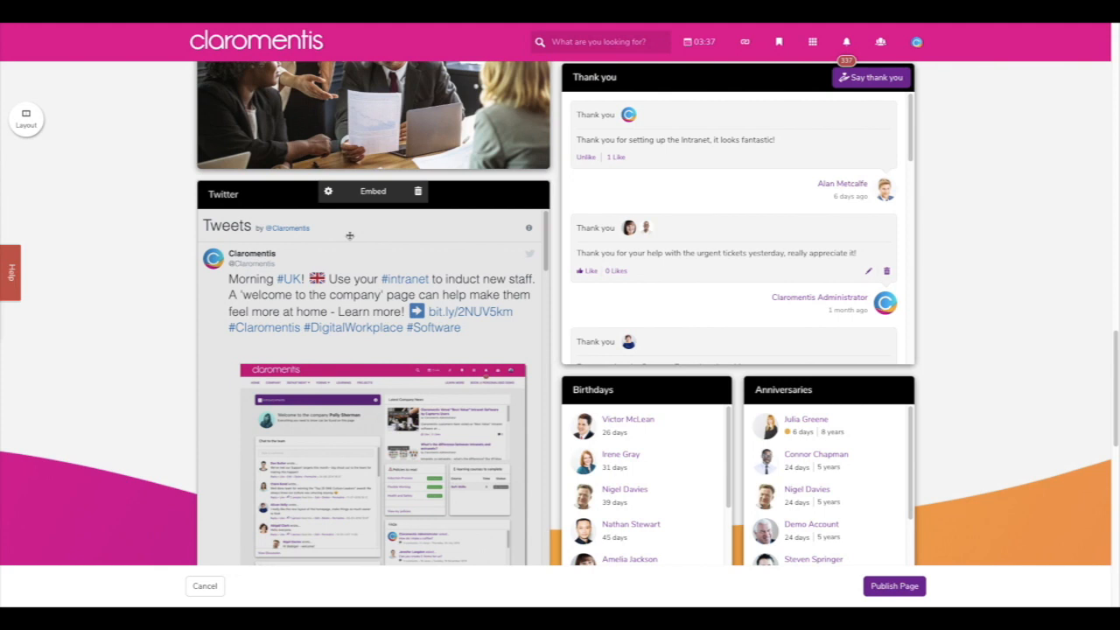
click(328, 191)
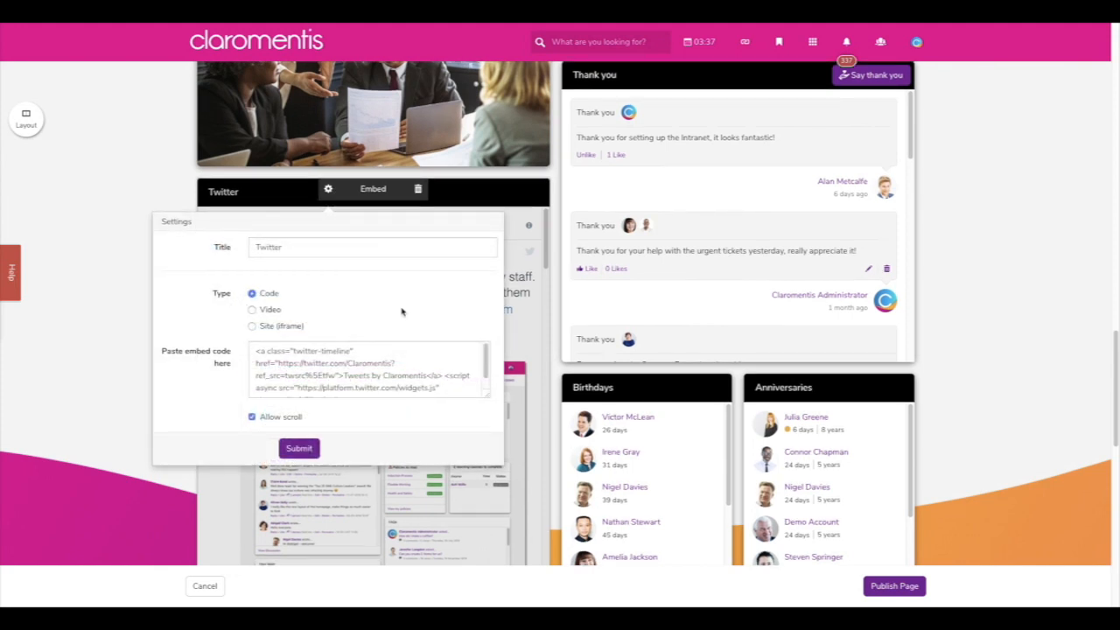
scroll(416, 374, down, 1)
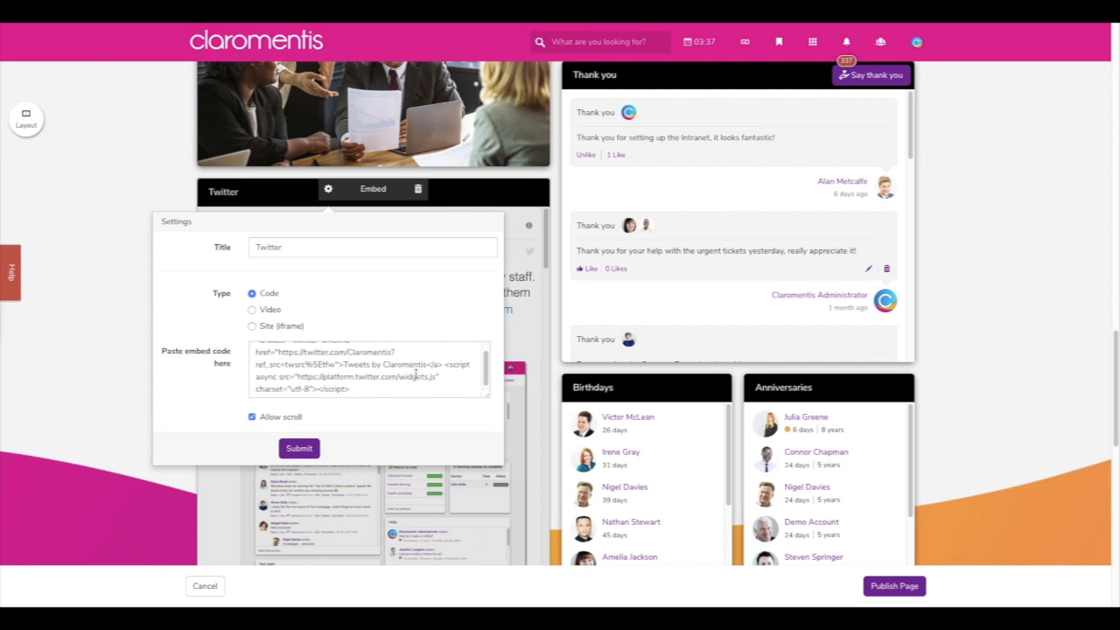
scroll(416, 374, up, 1)
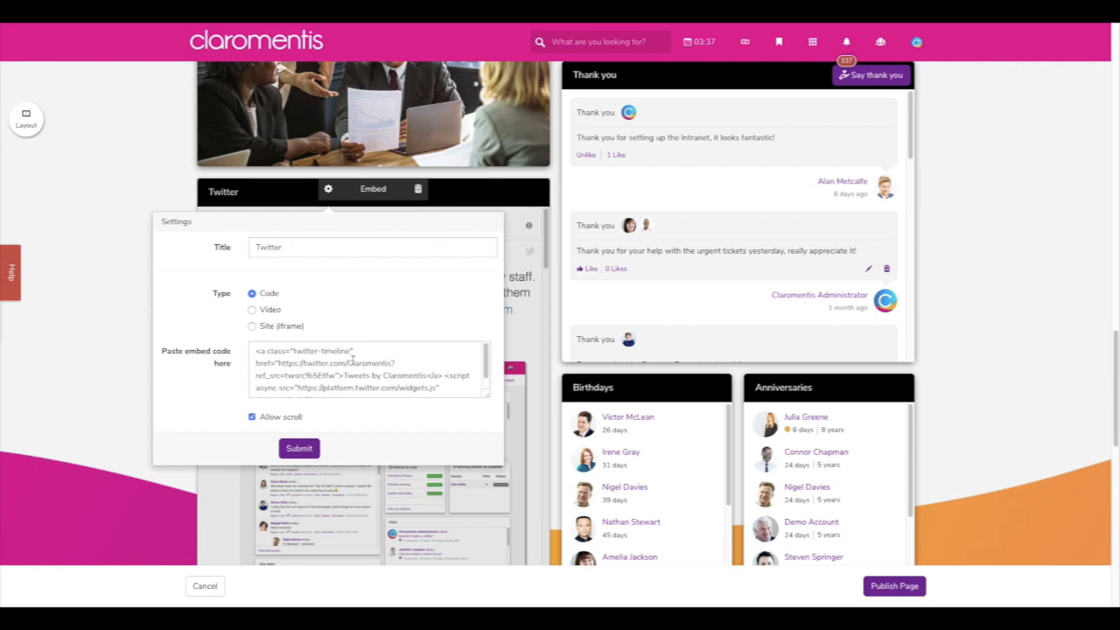
click(299, 448)
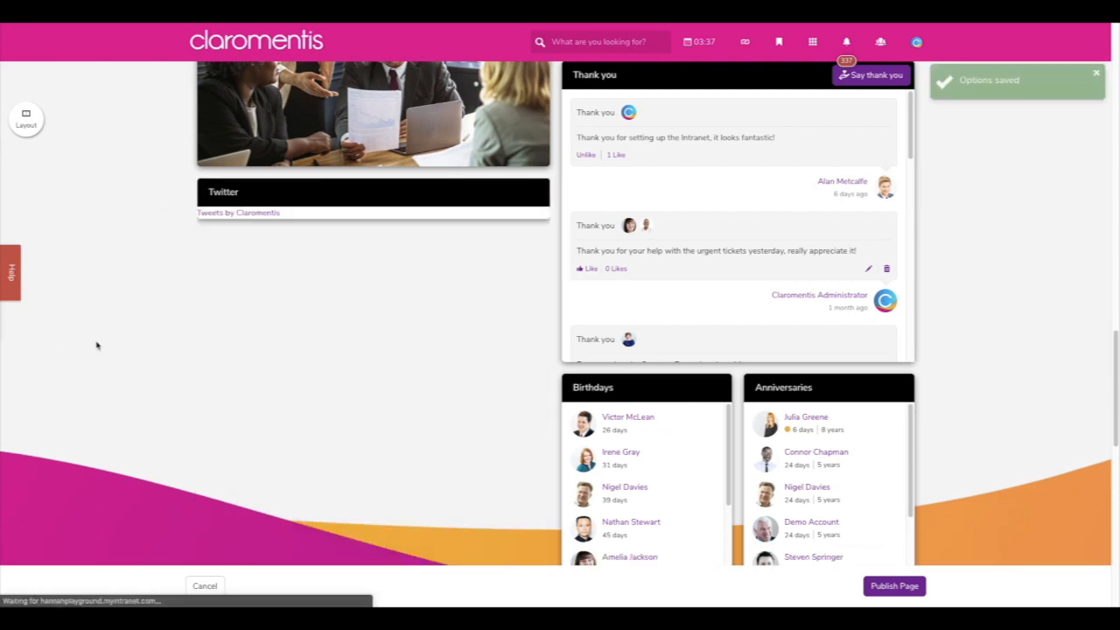
scroll(151, 315, down, 3)
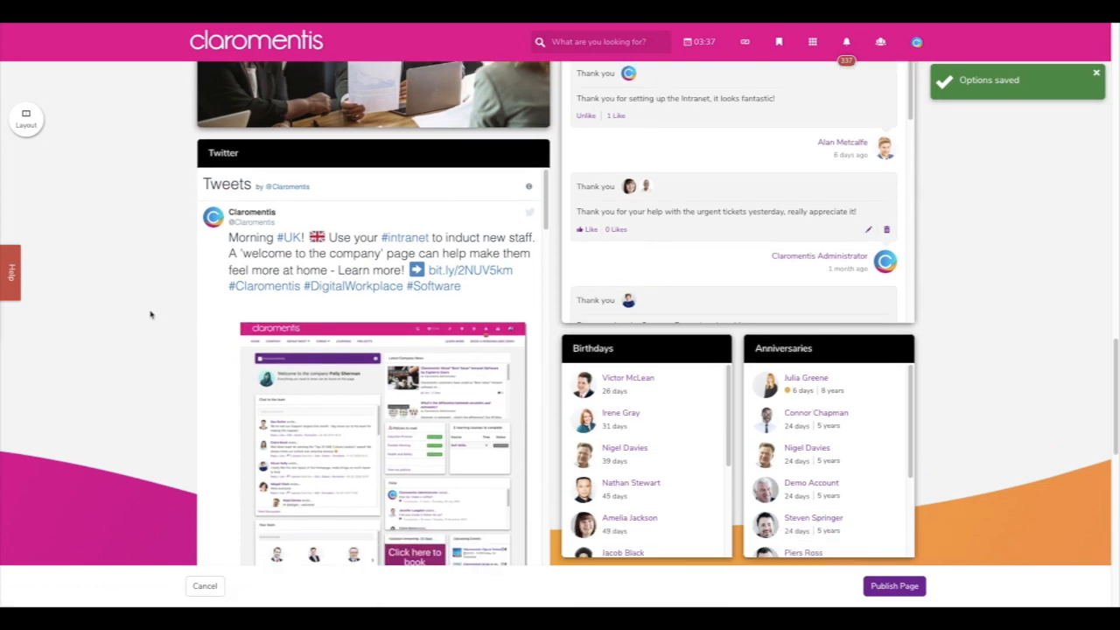
scroll(151, 315, down, 4)
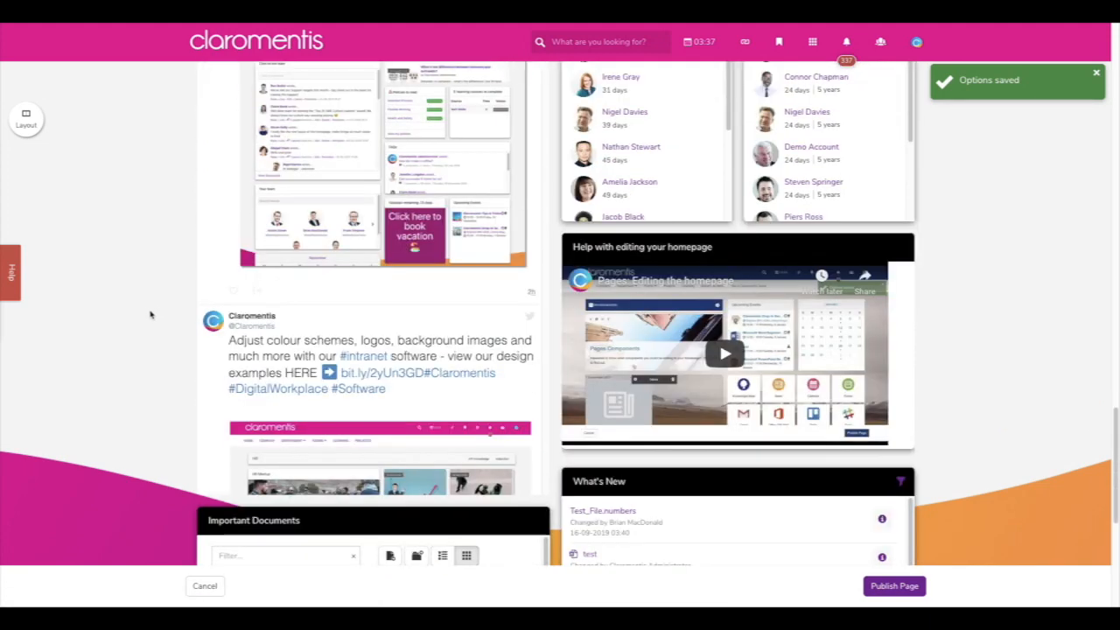
- Add a Documents component to the homepage from the component picker
scroll(150, 314, up, 3)
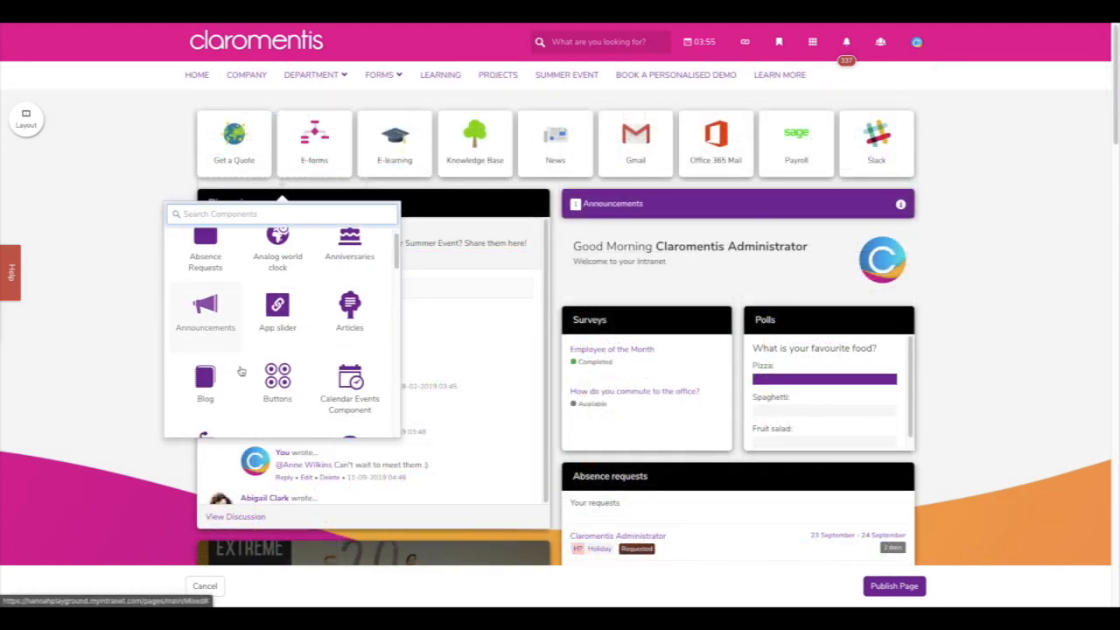
scroll(241, 370, down, 2)
scroll(240, 371, down, 1)
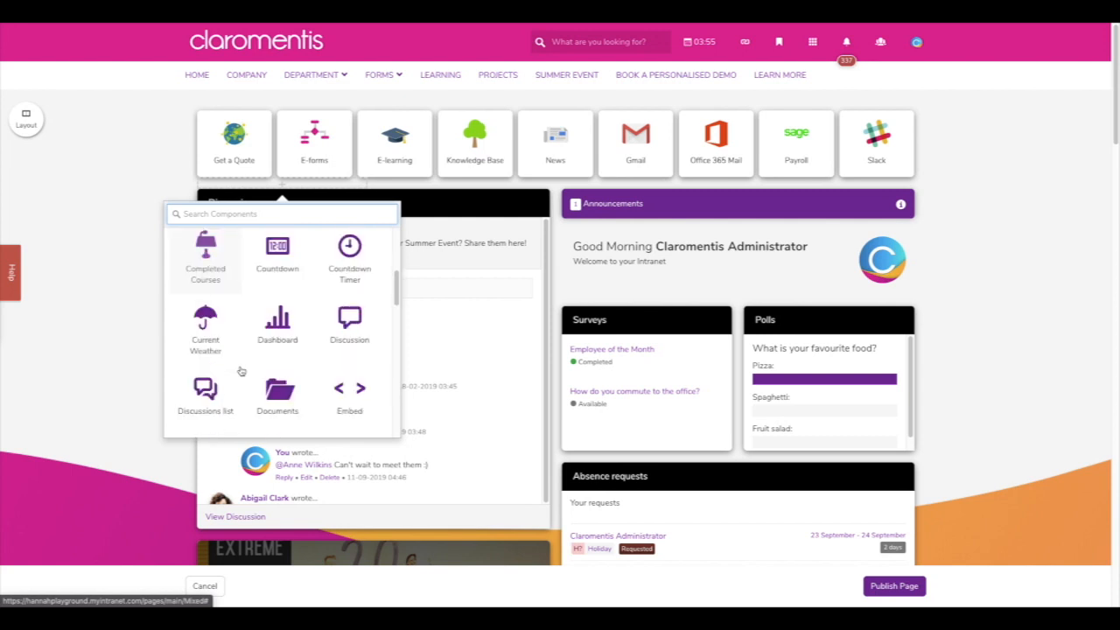
click(285, 385)
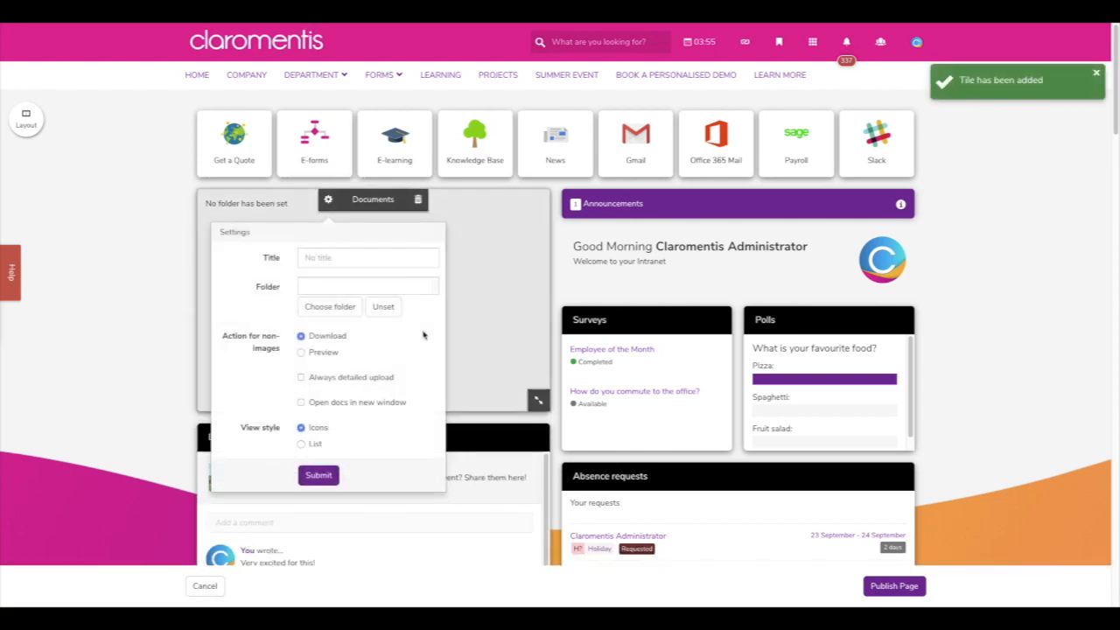
- Title the component 'Important Documents' and bring up its folder chooser
click(389, 255)
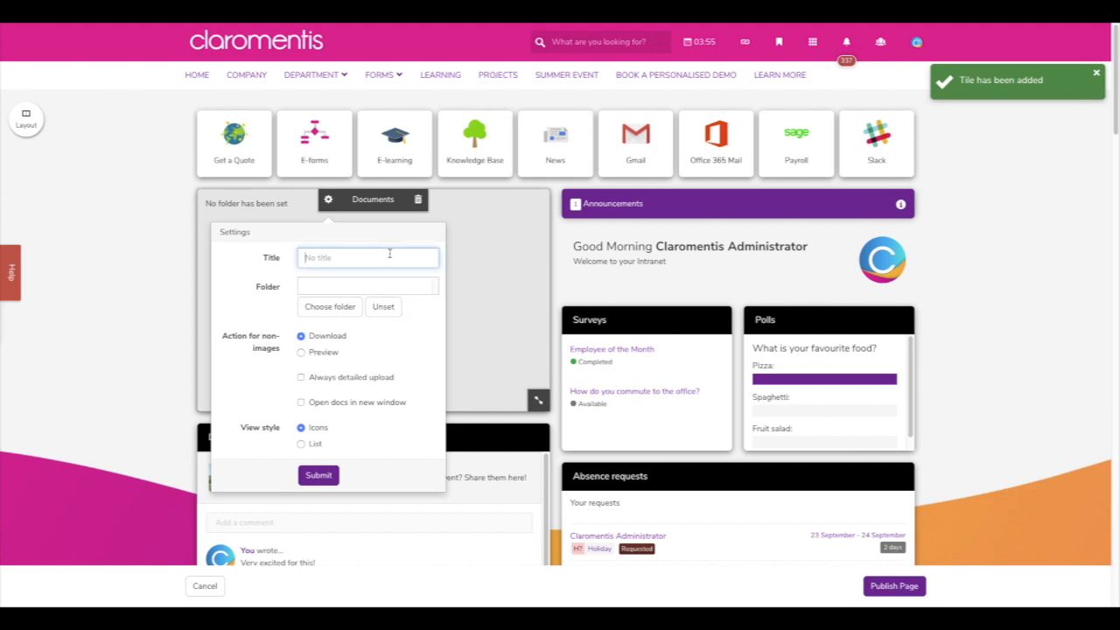
text(C)
text(mportant Documents)
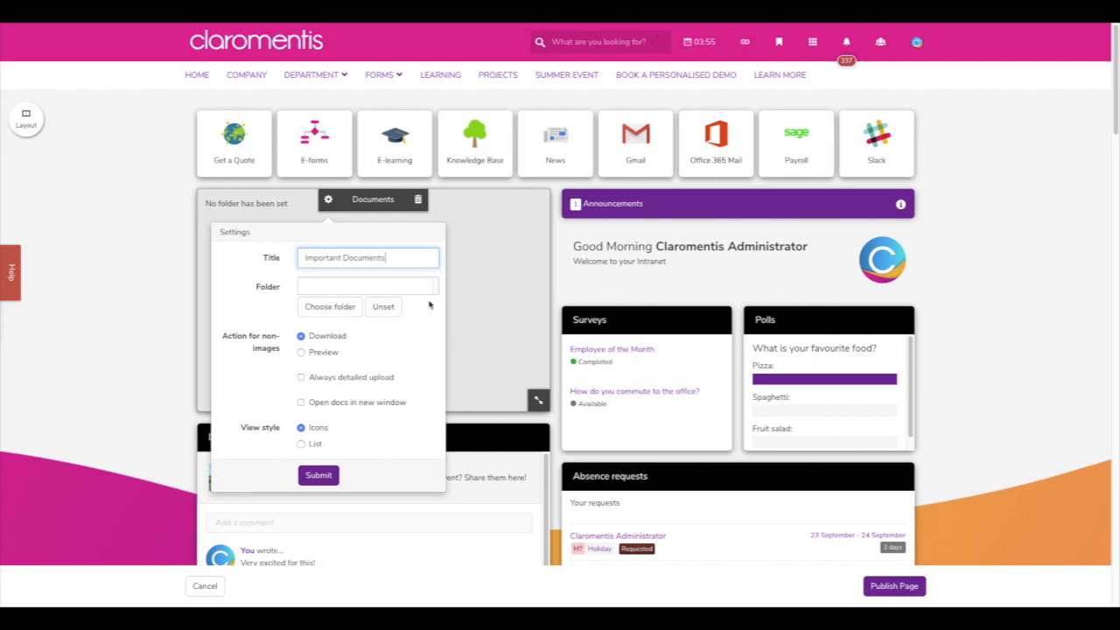
click(349, 310)
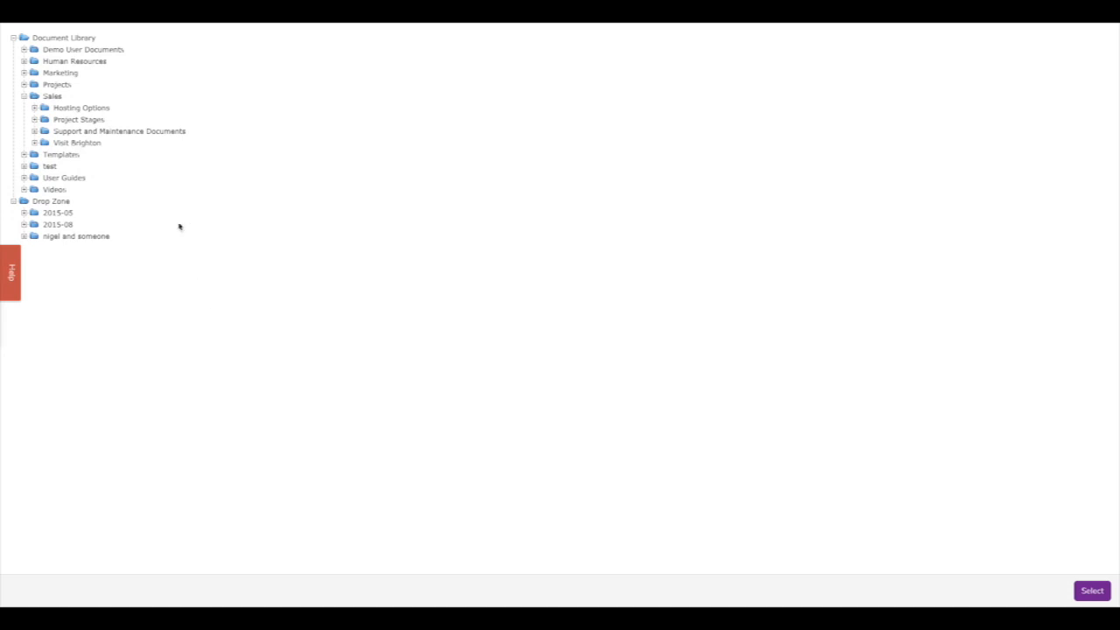
- Select the Videos folder from the Document Library tree for the component
click(13, 201)
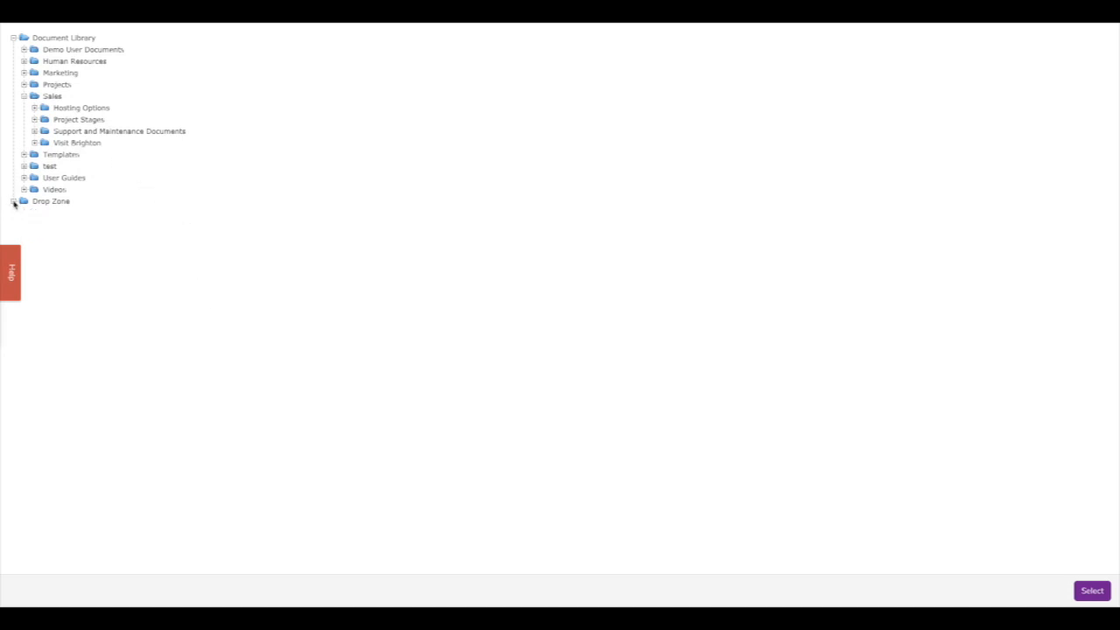
click(13, 37)
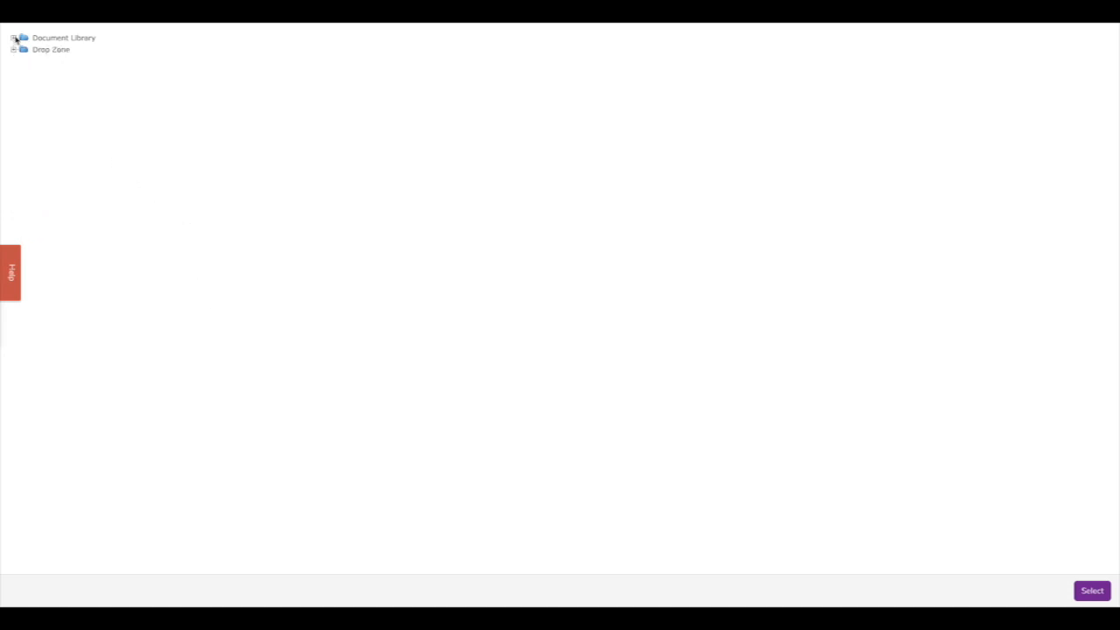
click(14, 37)
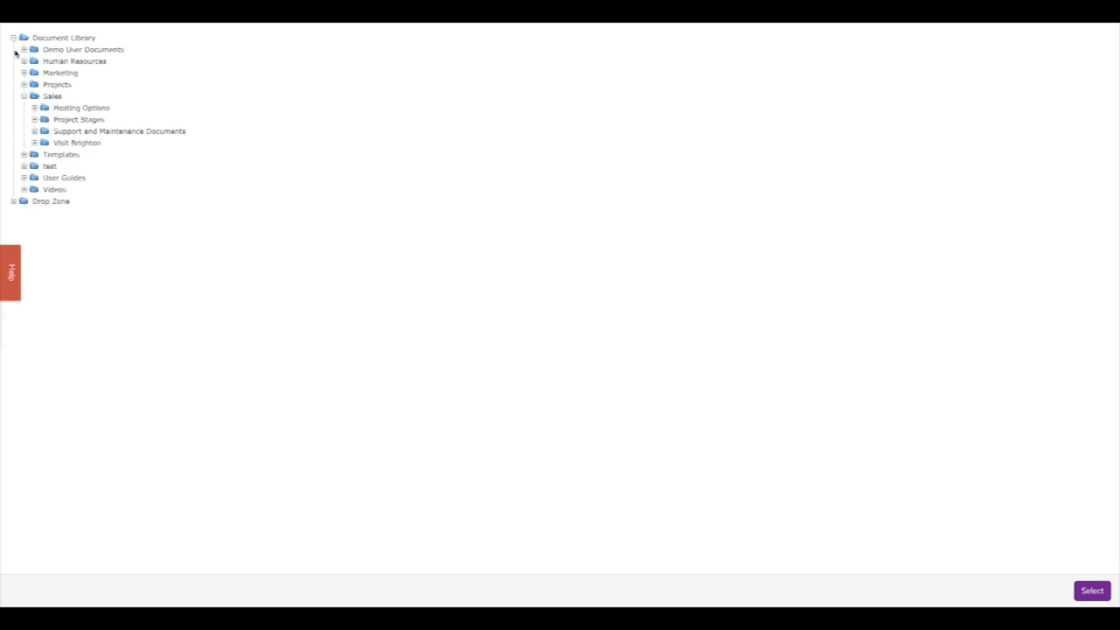
click(45, 190)
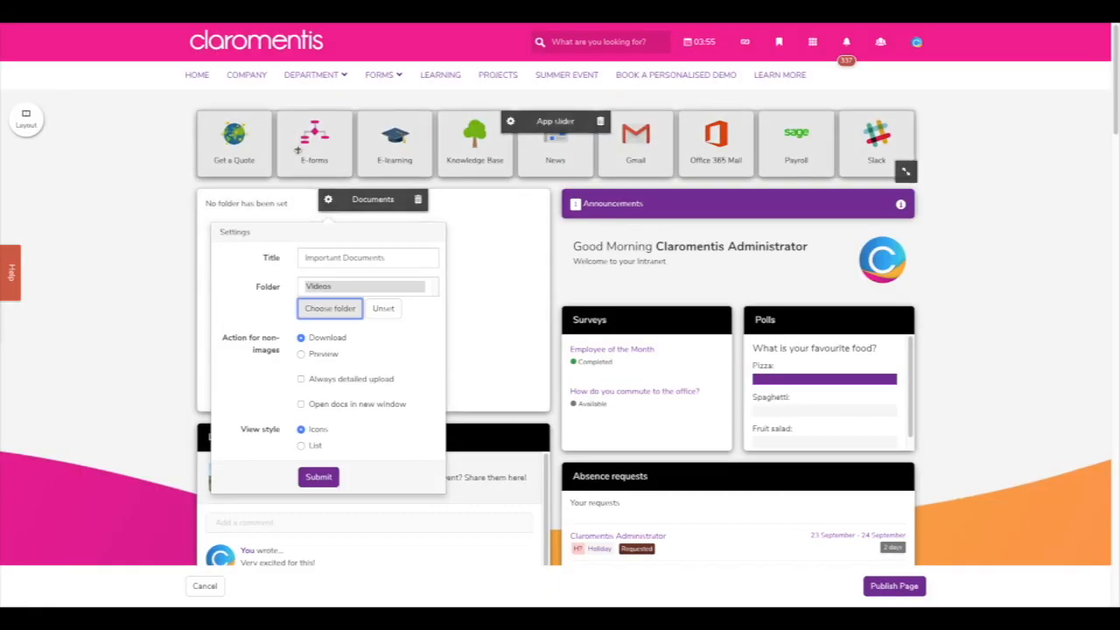
- Reopen the Important Documents component settings and submit them
click(812, 42)
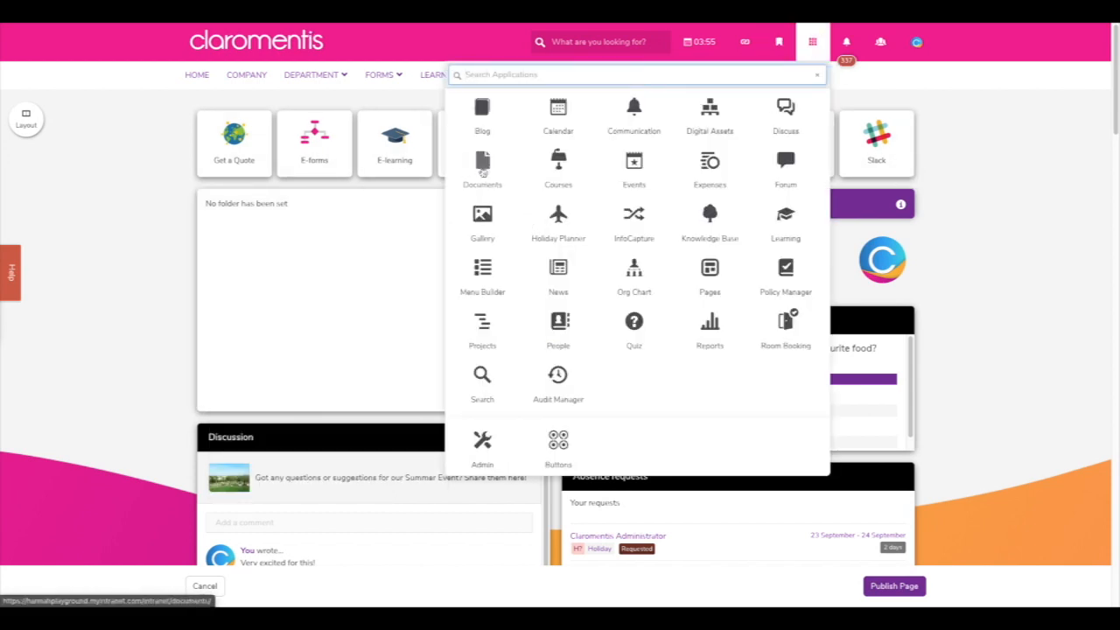
click(170, 294)
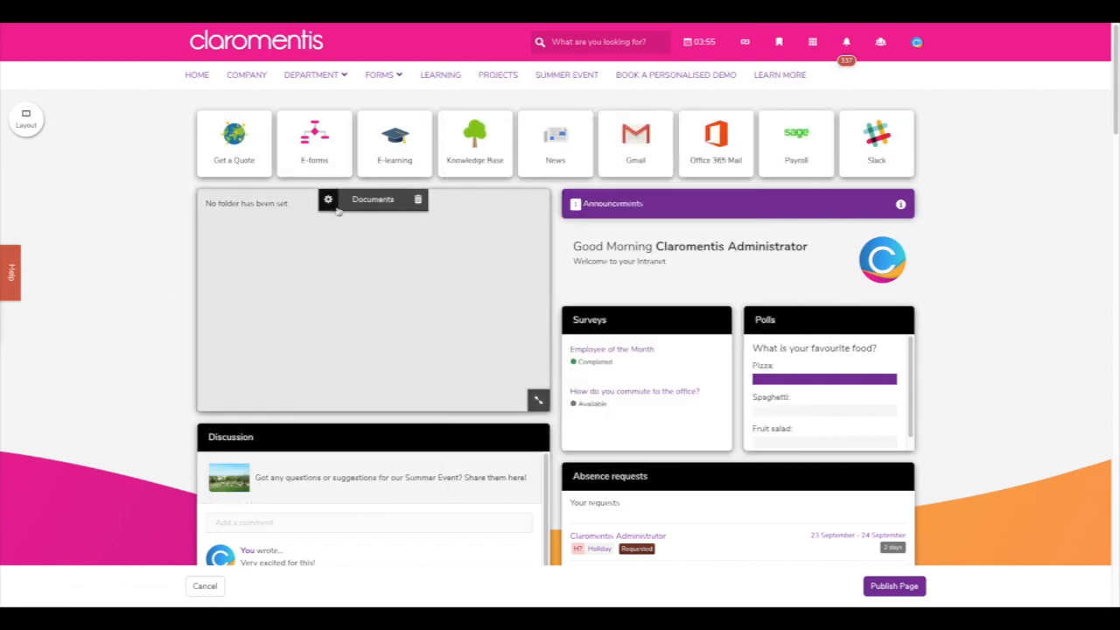
click(328, 199)
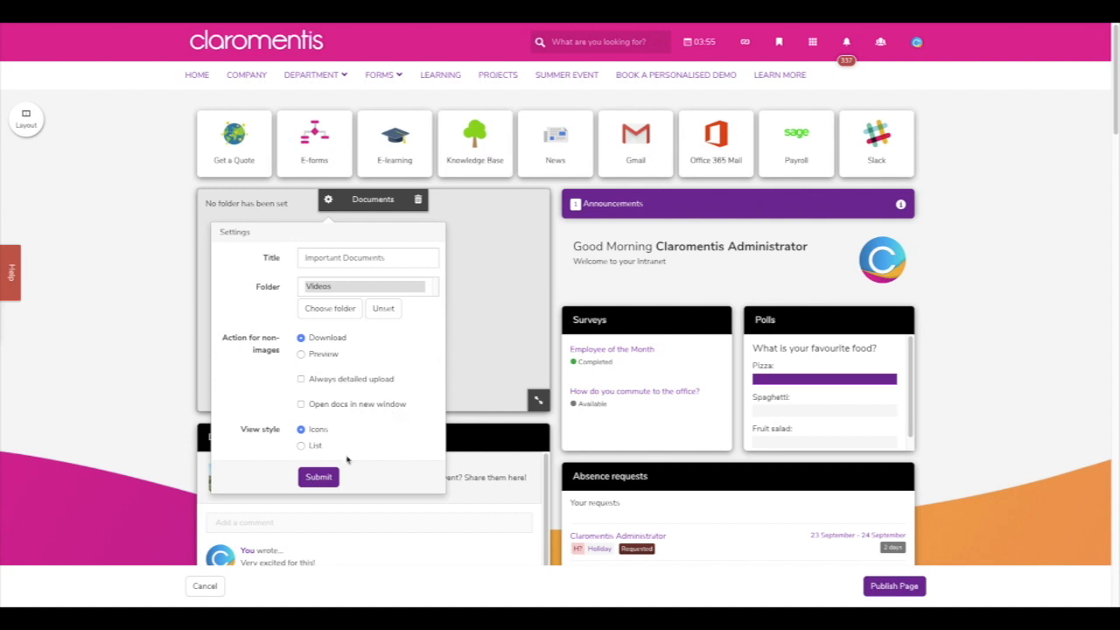
click(318, 477)
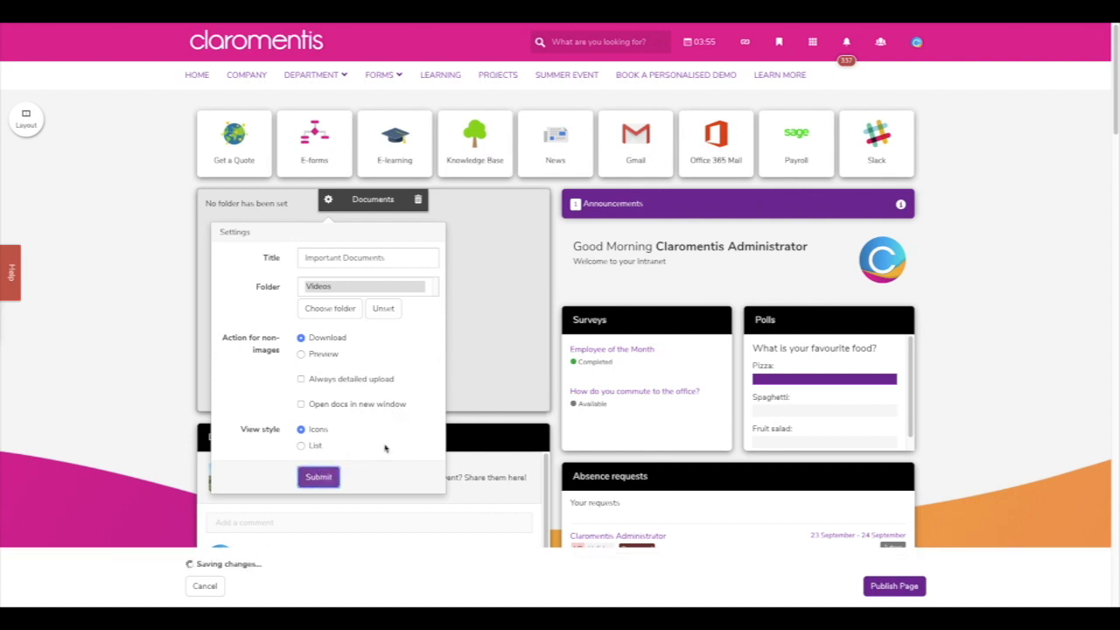
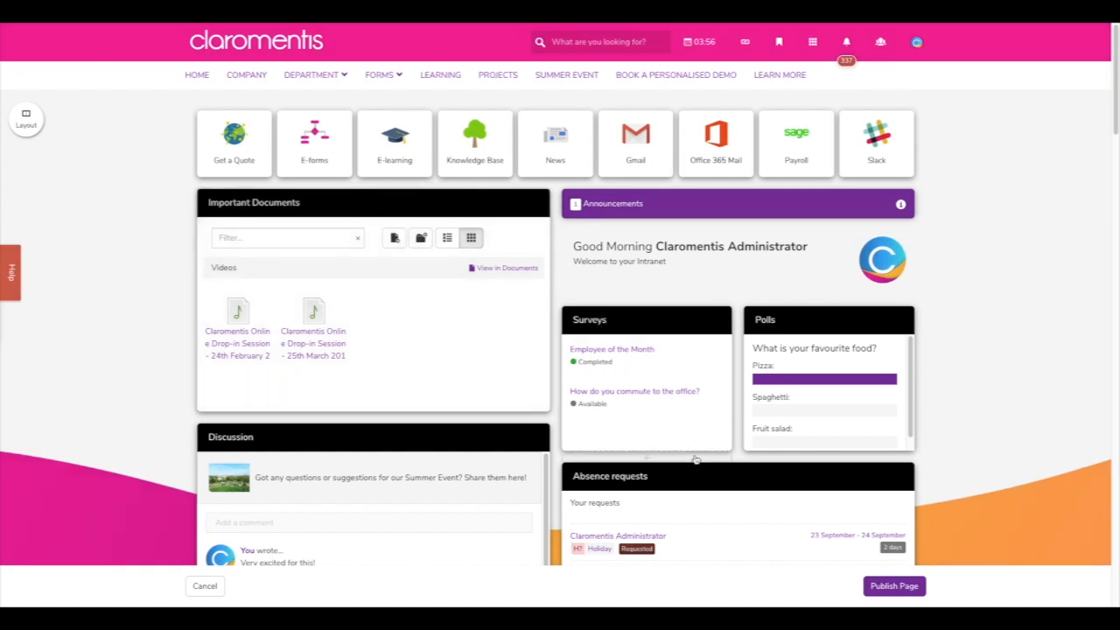
- Publish the homepage so the Important Documents component with its Videos folder goes live
click(879, 586)
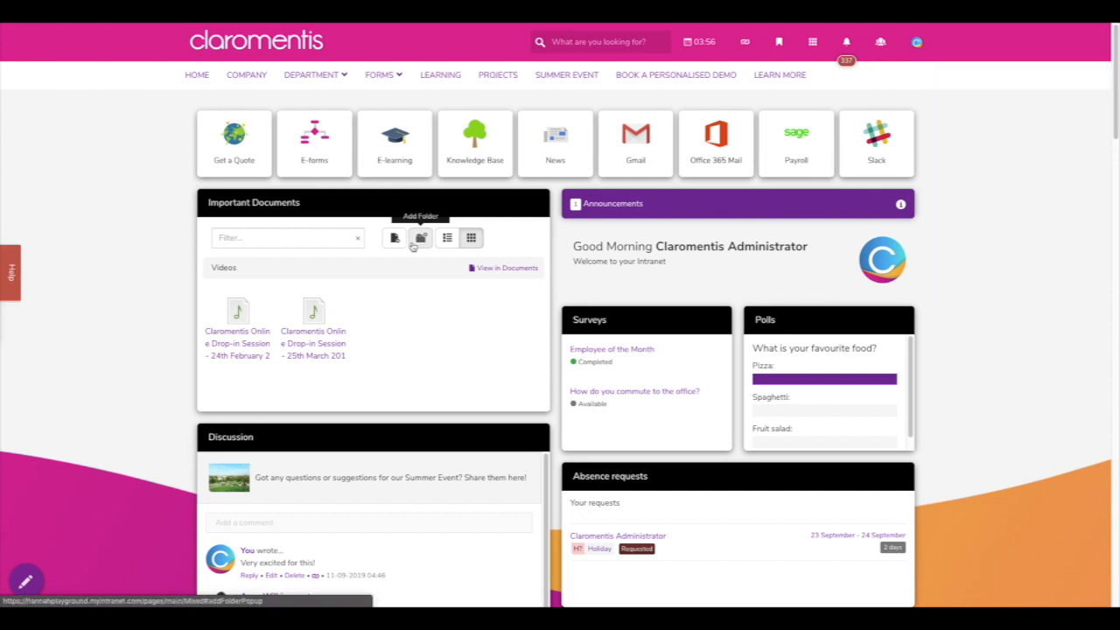
click(402, 246)
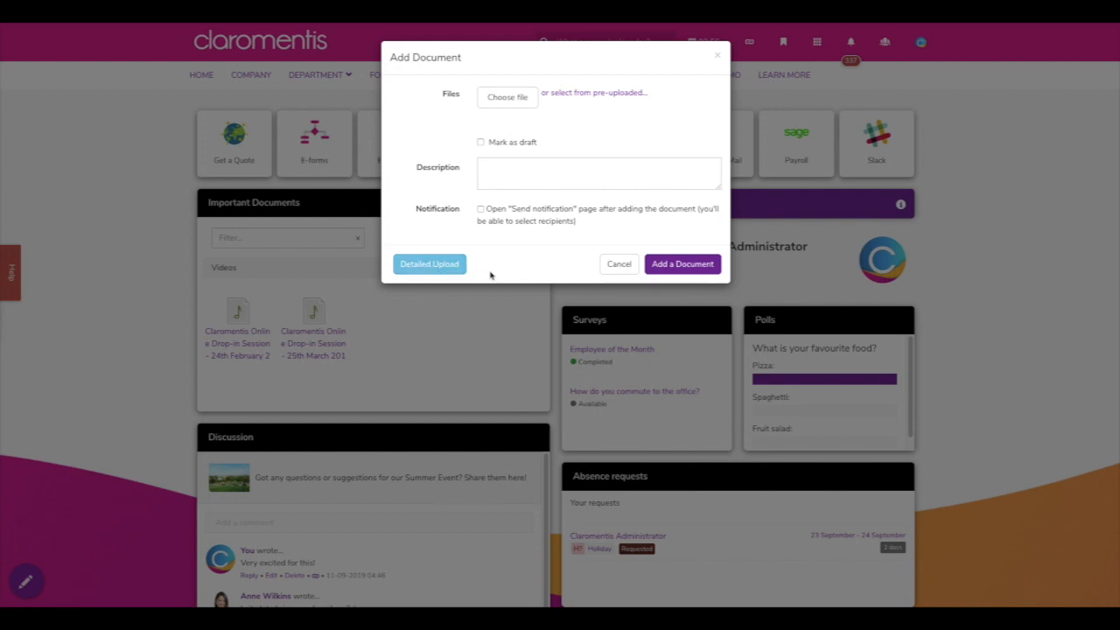
click(603, 273)
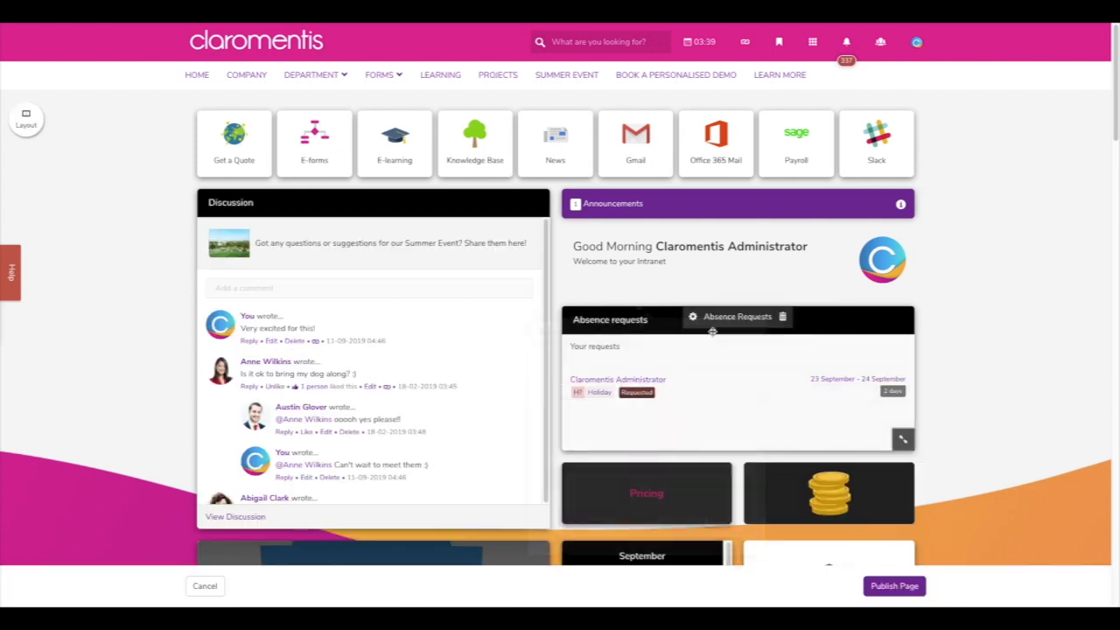
- Add a Surveys tile to the homepage with its default settings
click(646, 316)
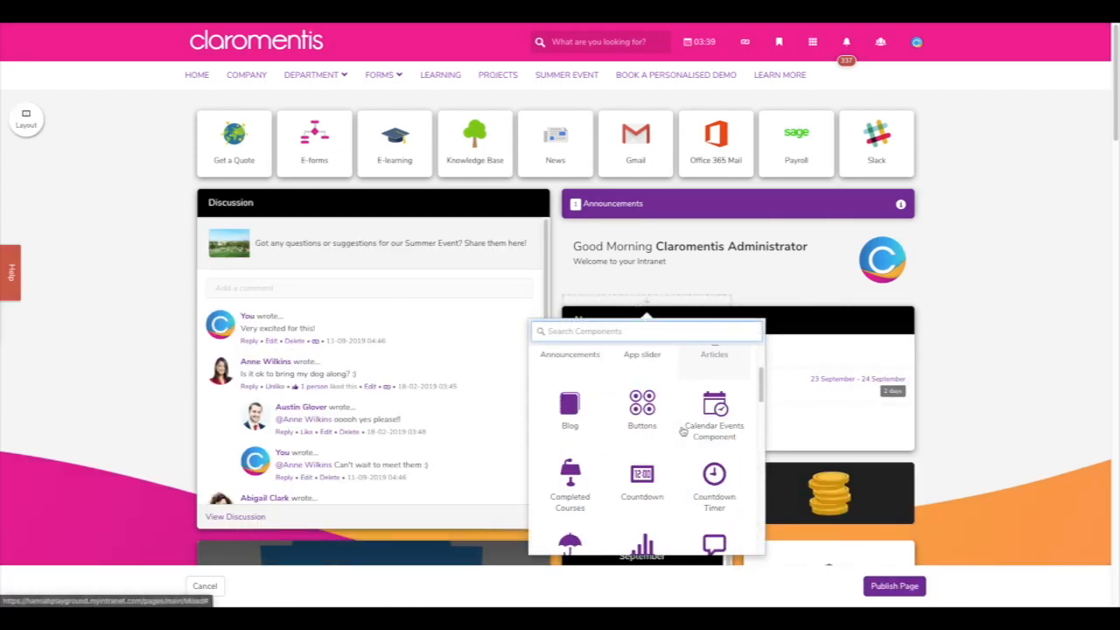
scroll(682, 430, down, 5)
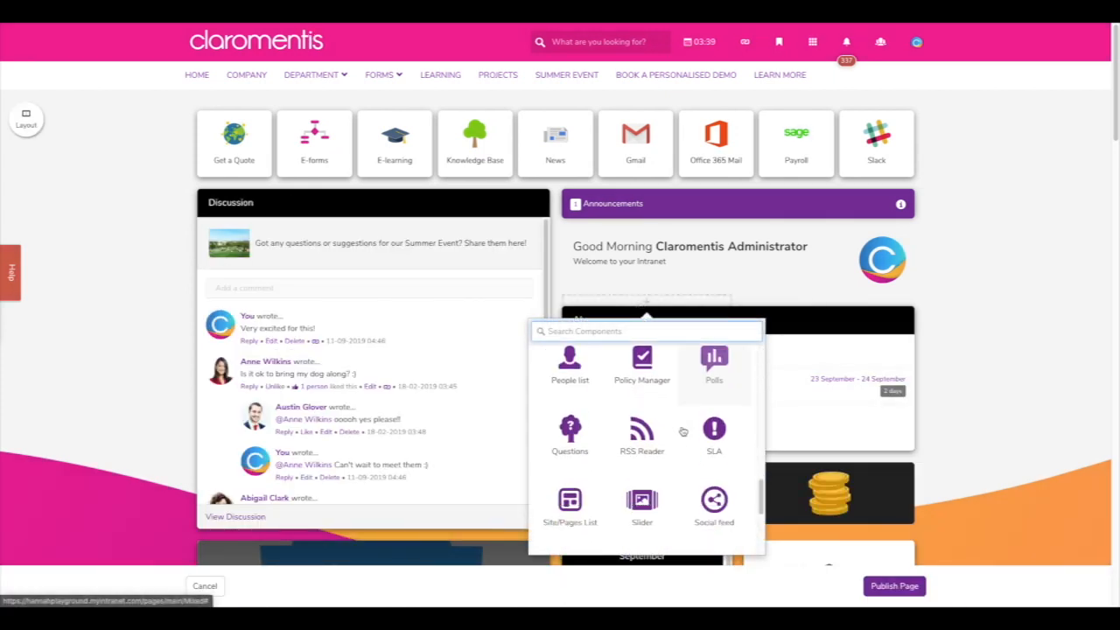
scroll(683, 430, down, 4)
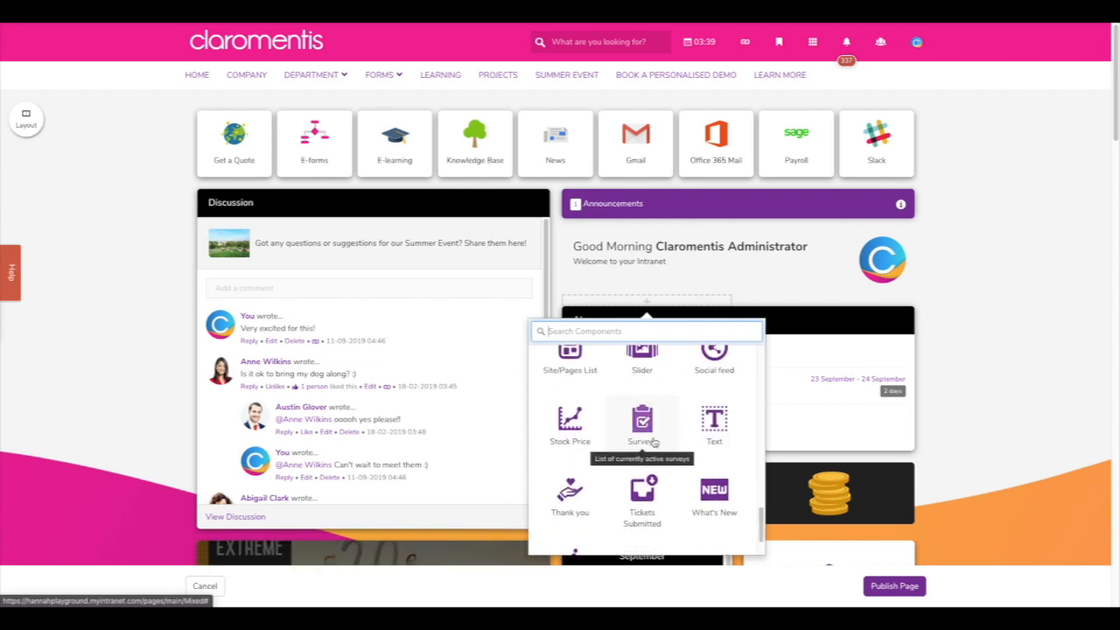
click(653, 442)
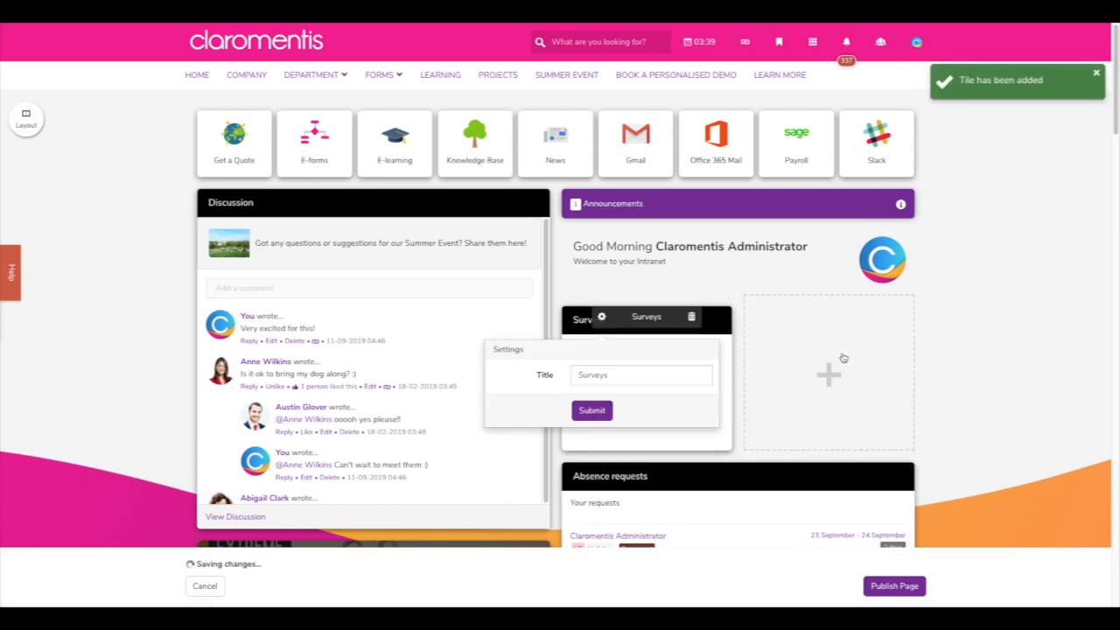
click(592, 411)
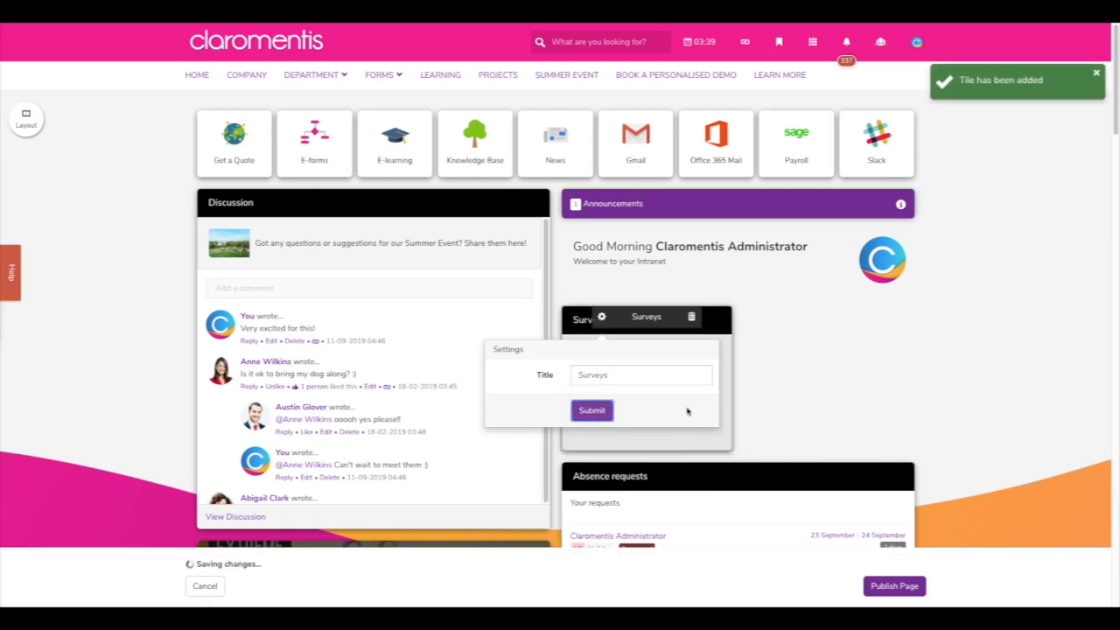
- Add a Polls tile showing all active polls beside Surveys and publish the homepage
click(790, 328)
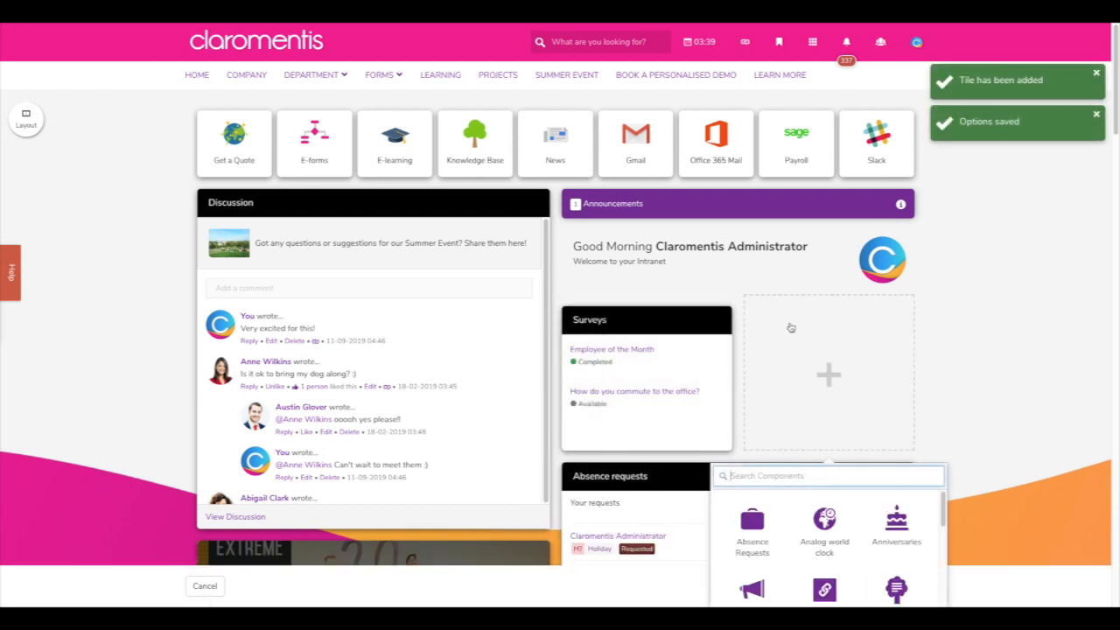
scroll(963, 437, down, 2)
scroll(905, 453, down, 10)
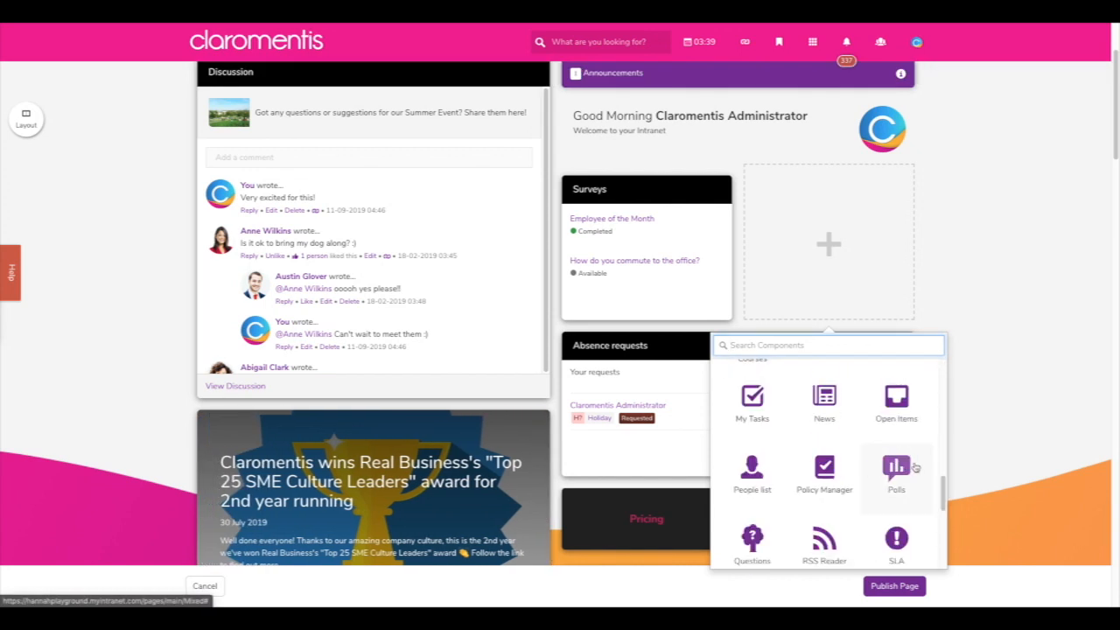
click(900, 466)
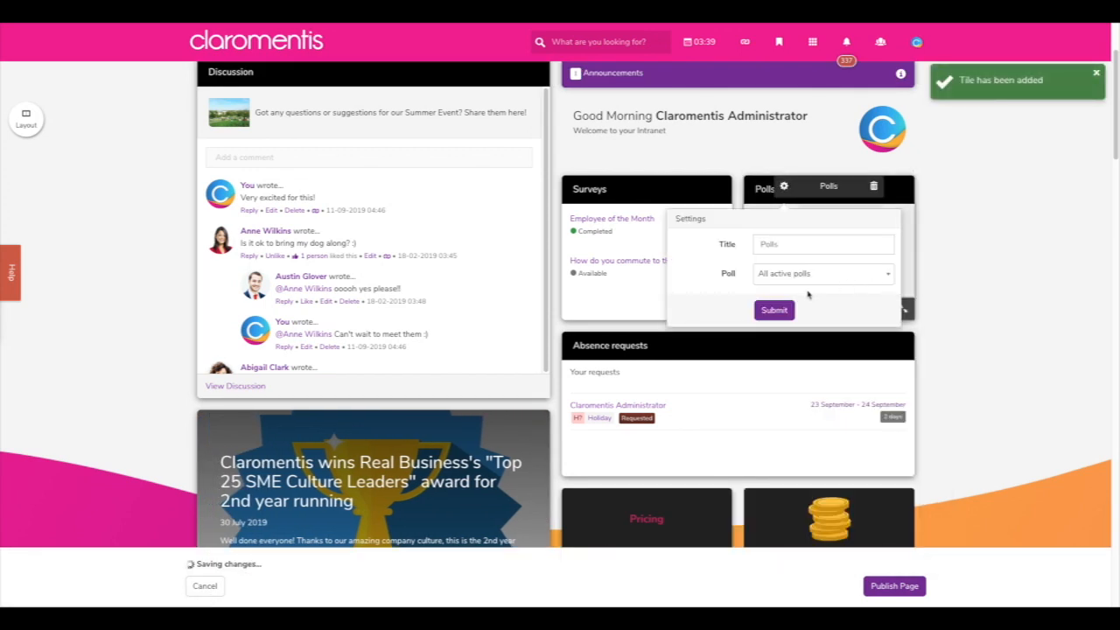
click(822, 274)
click(787, 317)
click(773, 310)
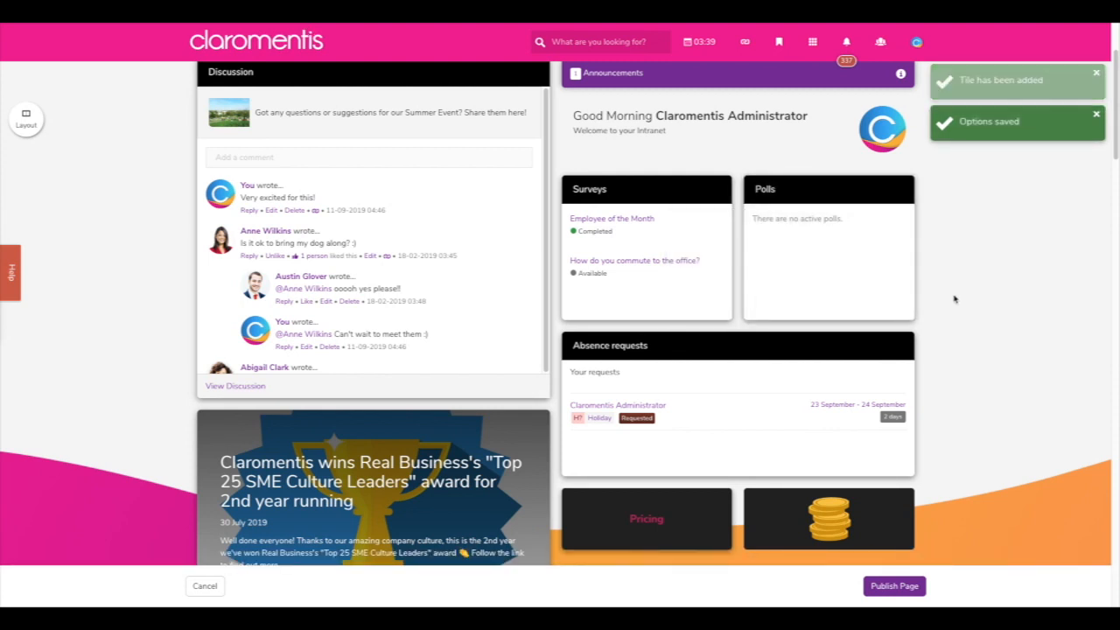
click(918, 585)
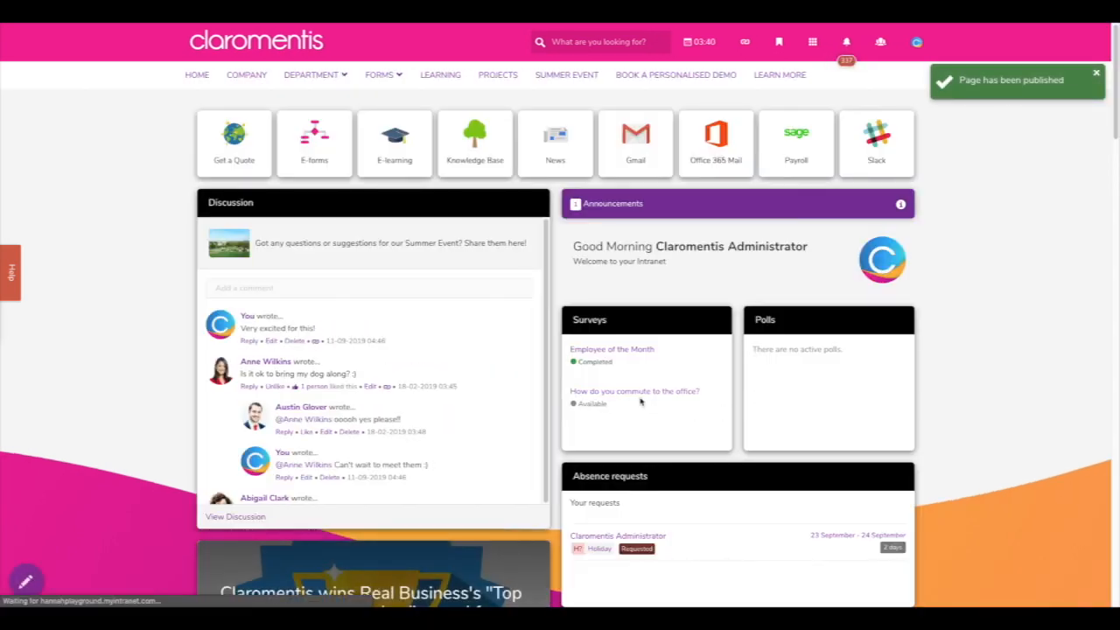
click(615, 394)
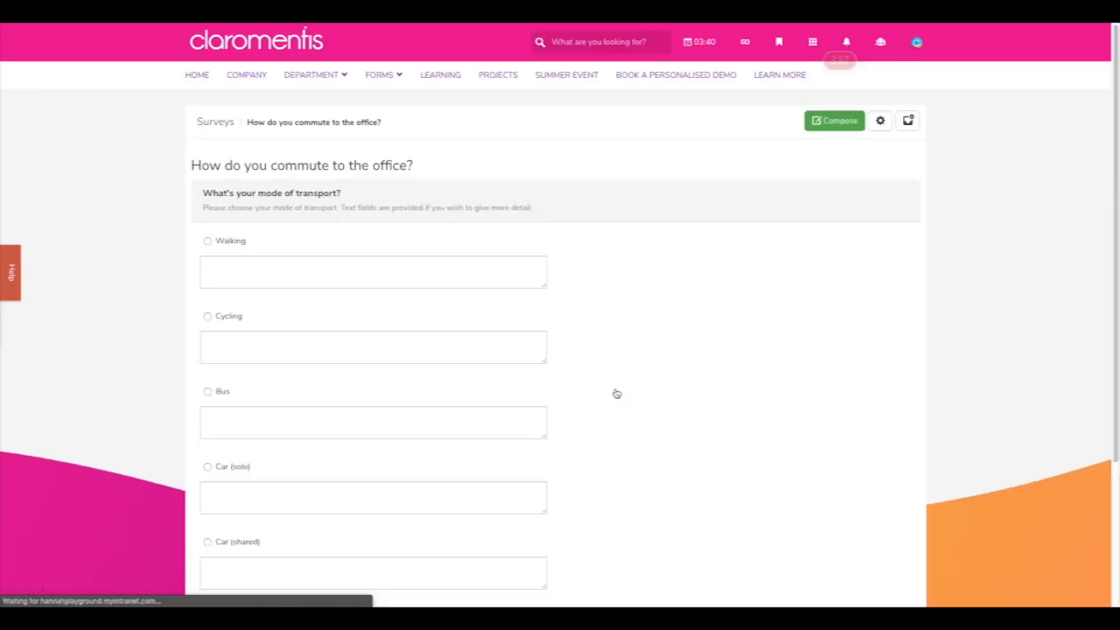
scroll(615, 394, down, 3)
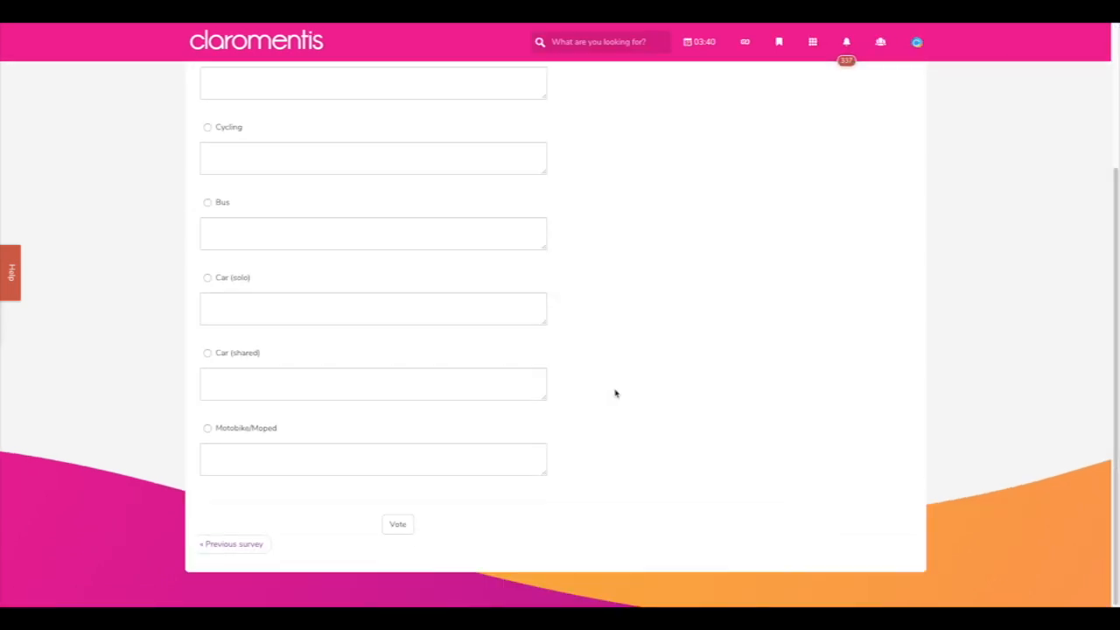
scroll(615, 394, up, 3)
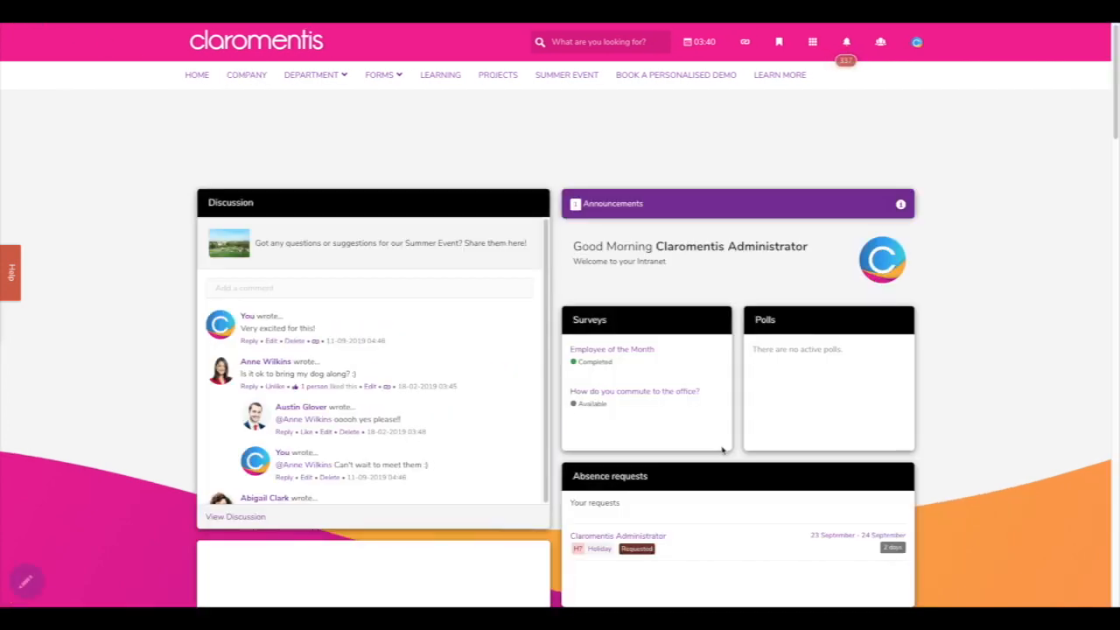
click(621, 354)
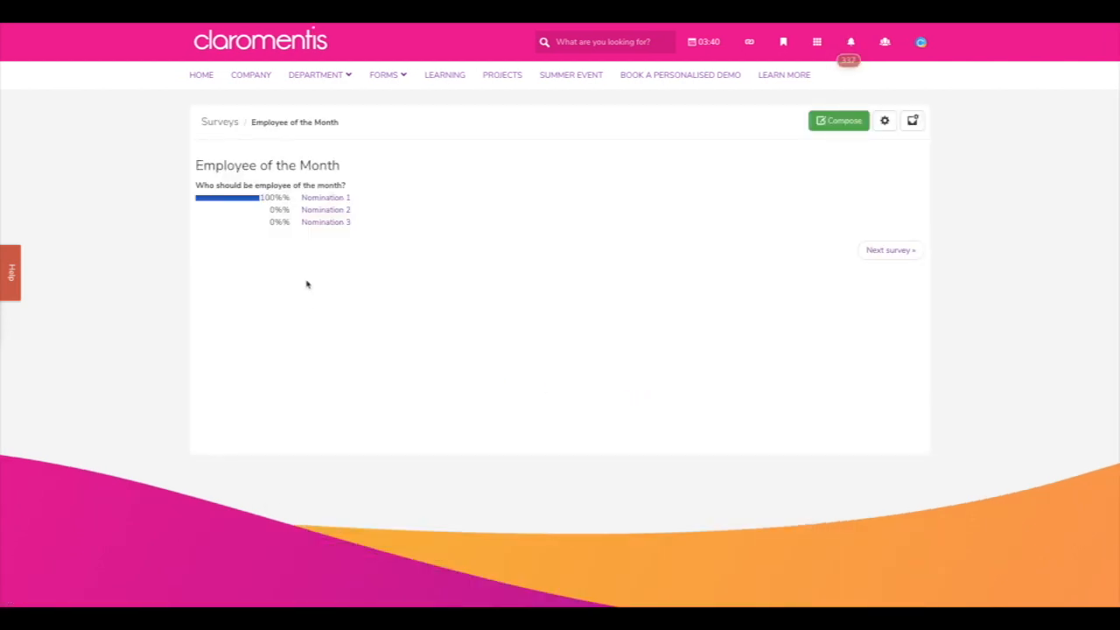
click(28, 32)
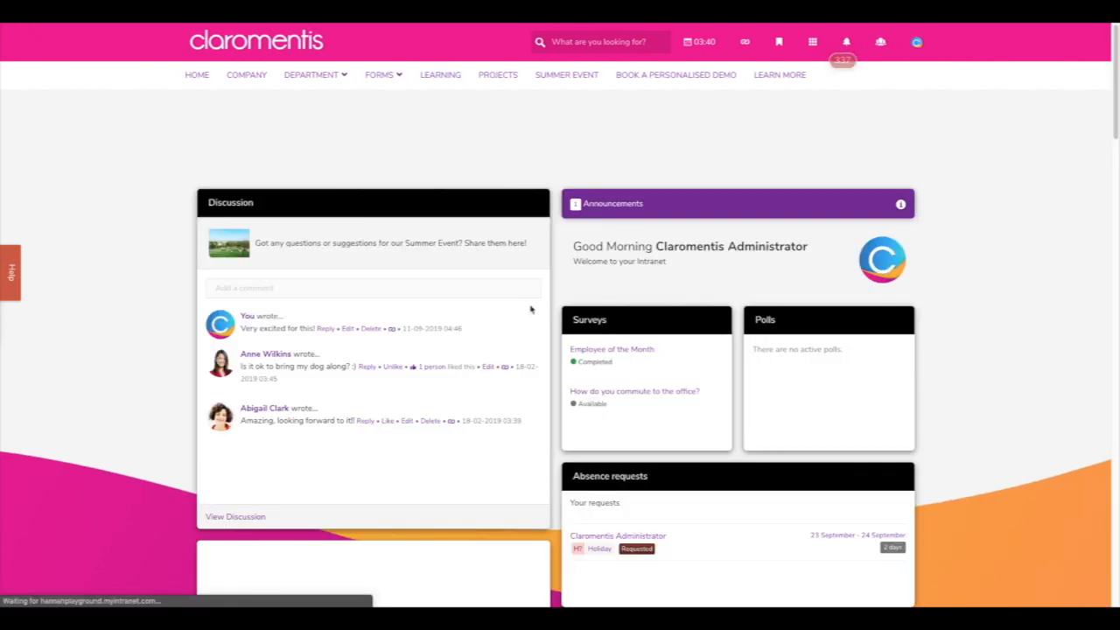
- Go to the Surveys administration under Applications > Admin and start a new poll
click(812, 42)
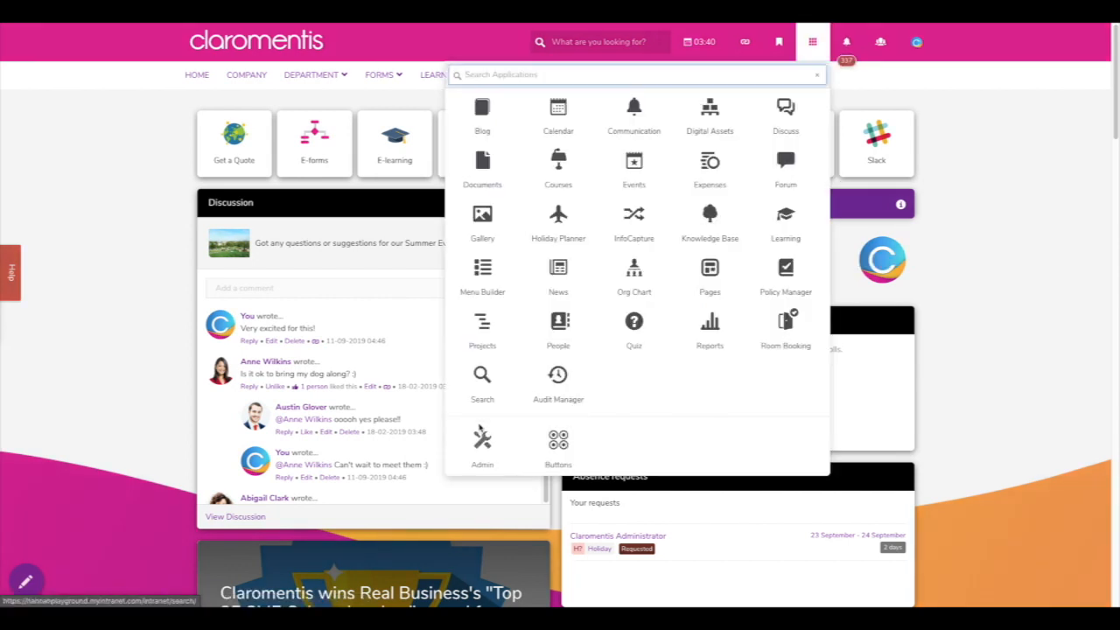
click(503, 442)
click(719, 441)
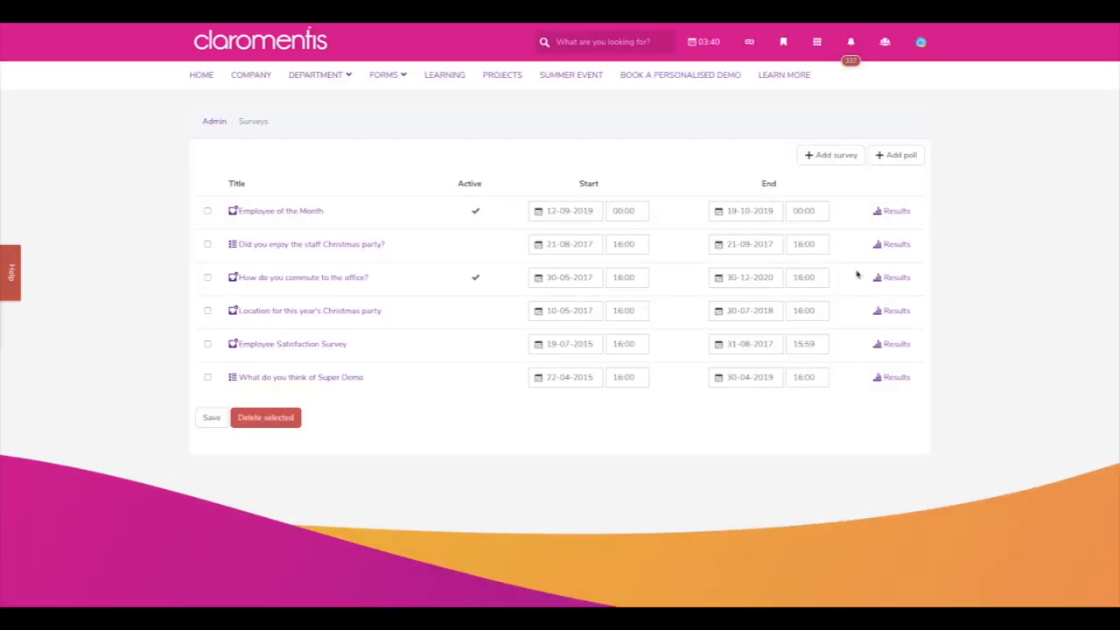
click(897, 155)
- Create the poll 'What is your favourite food' with end date 01-10-2019
click(663, 96)
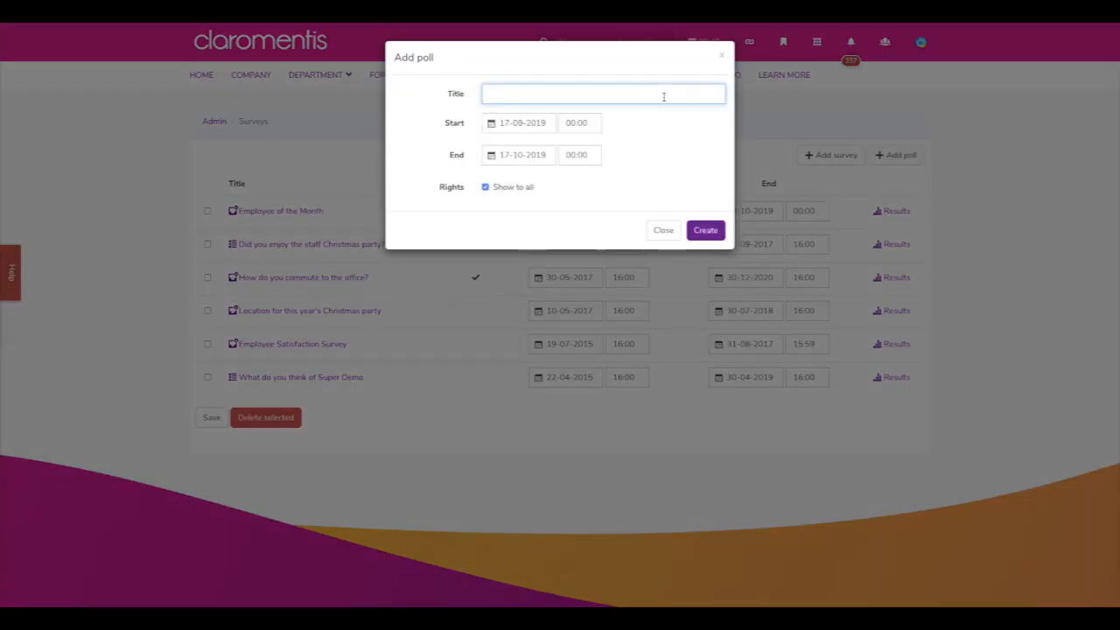
text(What is your favourite food?)
click(540, 124)
click(668, 128)
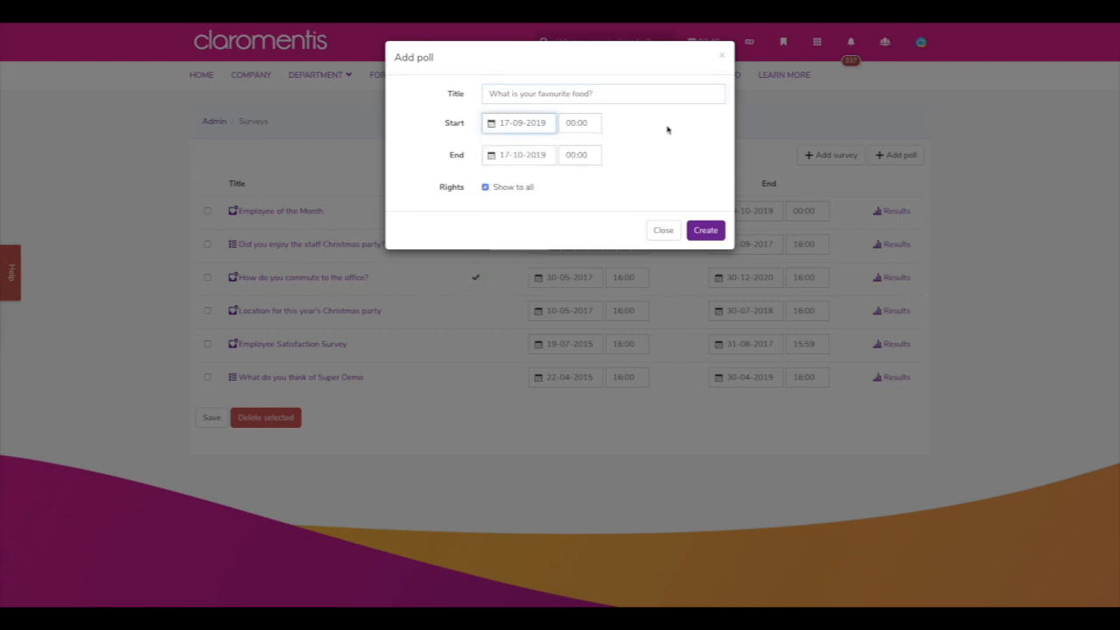
click(526, 155)
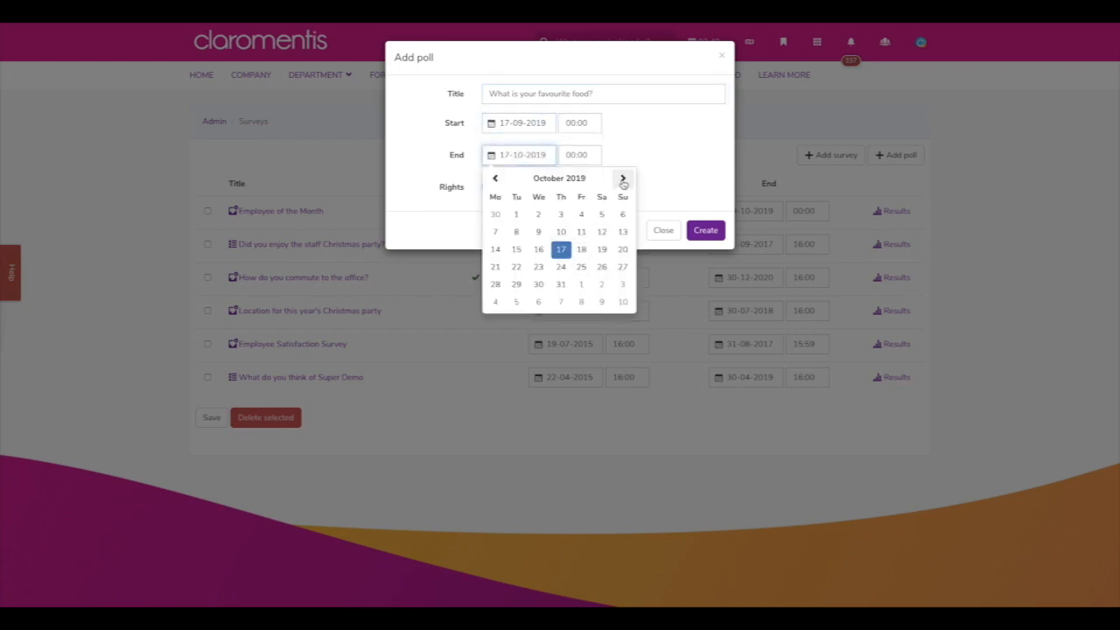
click(521, 215)
click(699, 232)
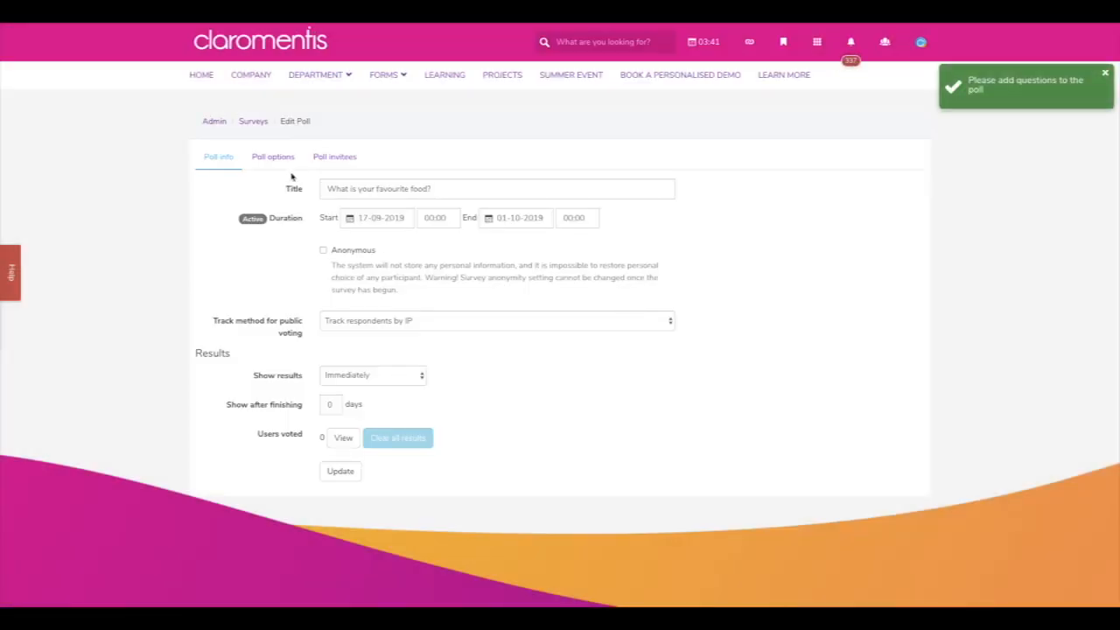
click(279, 162)
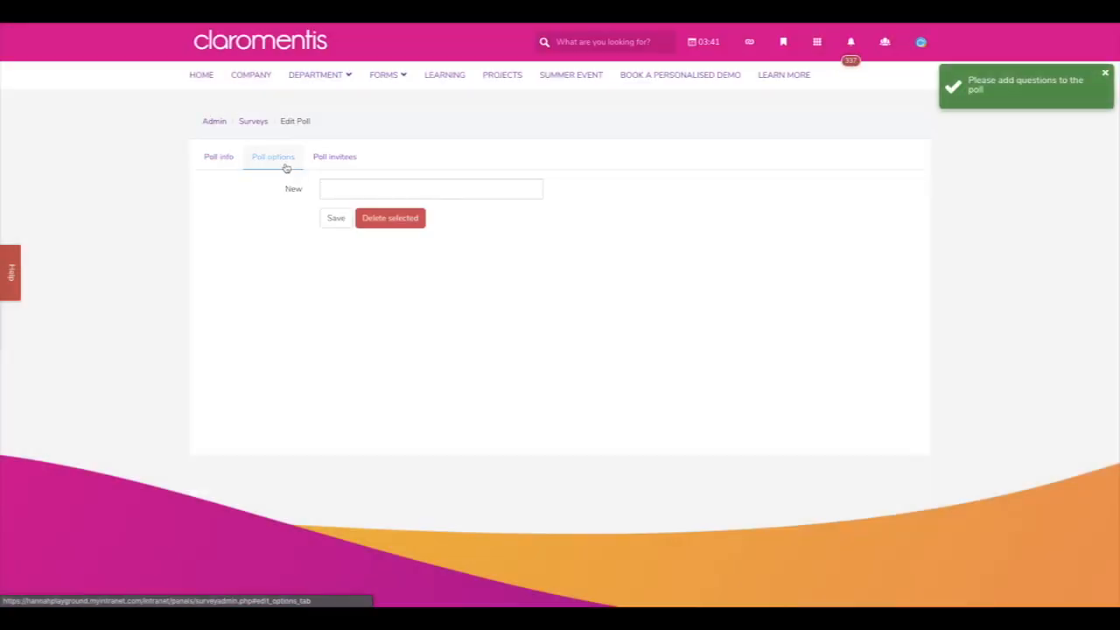
- Add the poll options Pizza, Spaghetti and Fruit salad
click(325, 188)
text(Pl)
text(izza)
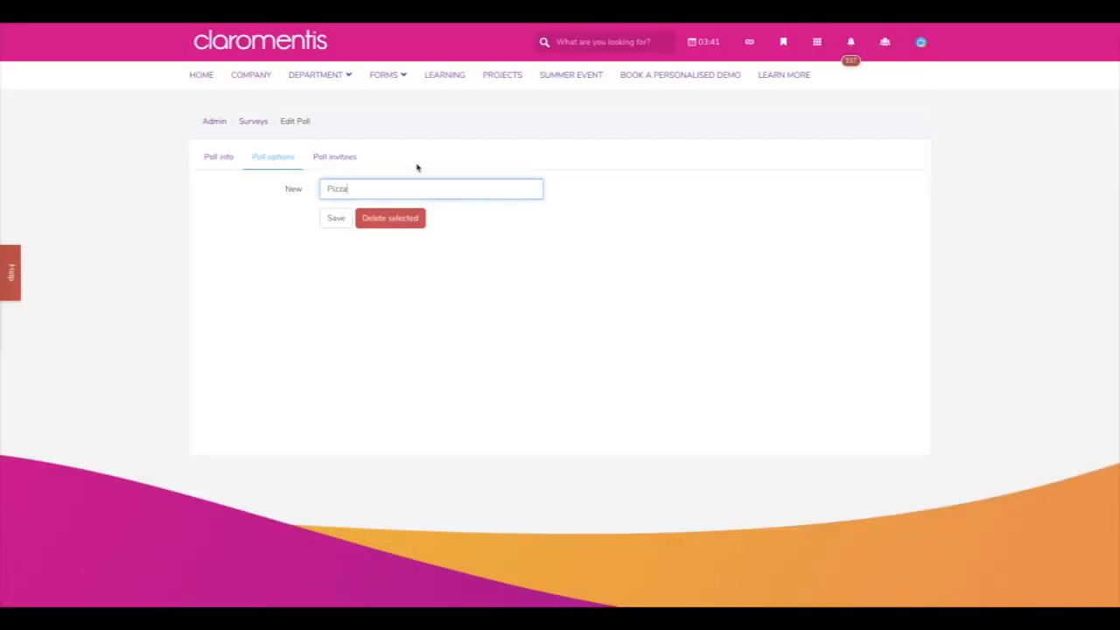
click(333, 219)
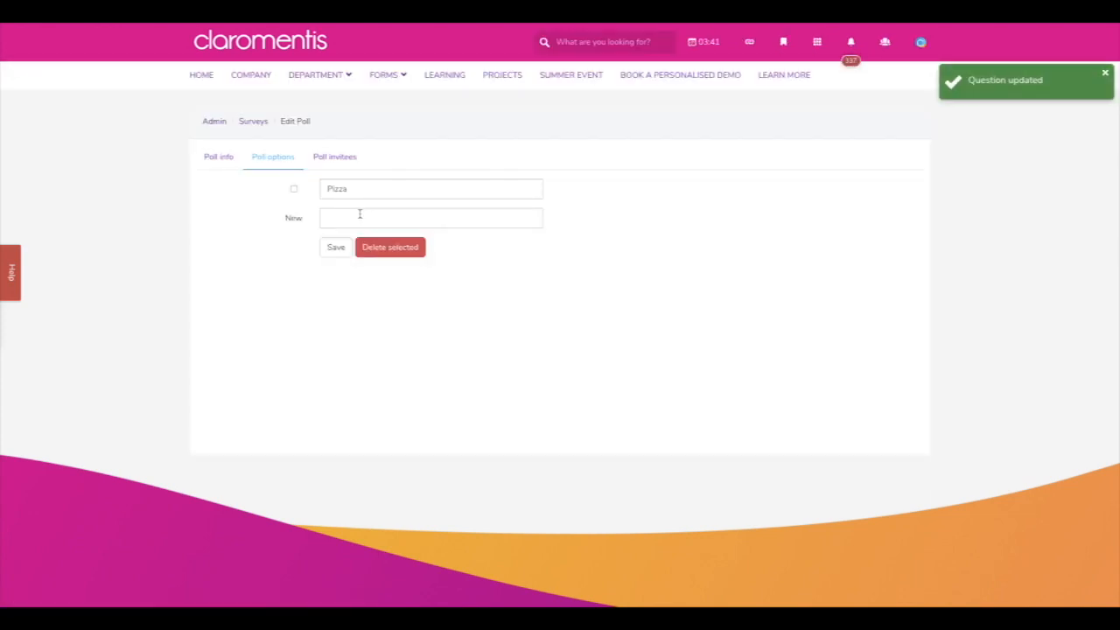
click(359, 214)
text(S)
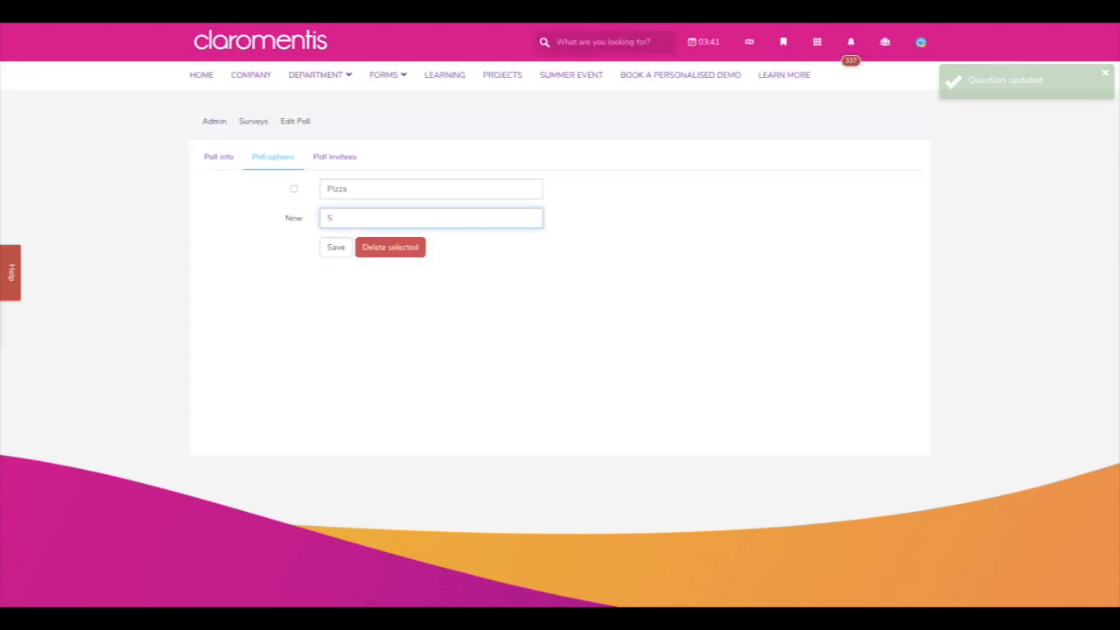
text(paghetti)
click(345, 247)
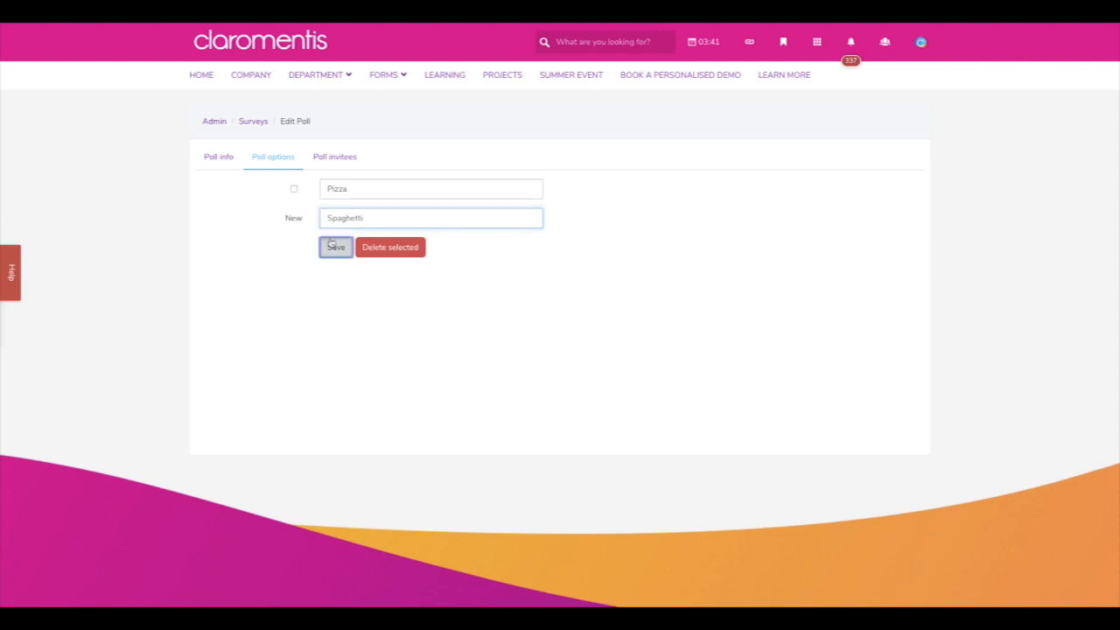
text(Fru)
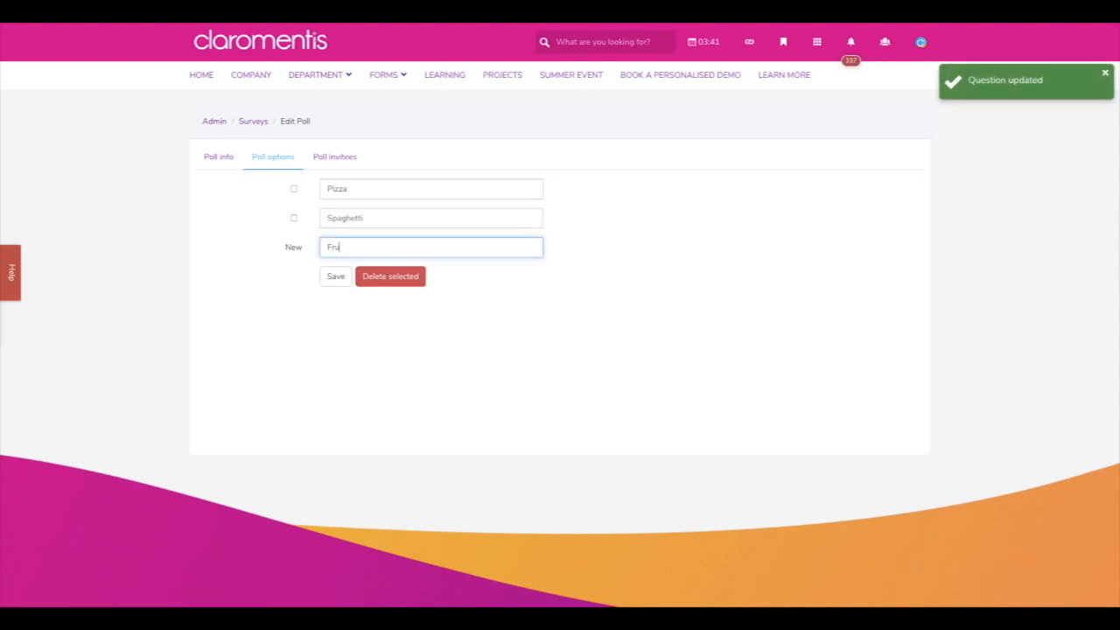
text(it salad)
click(336, 277)
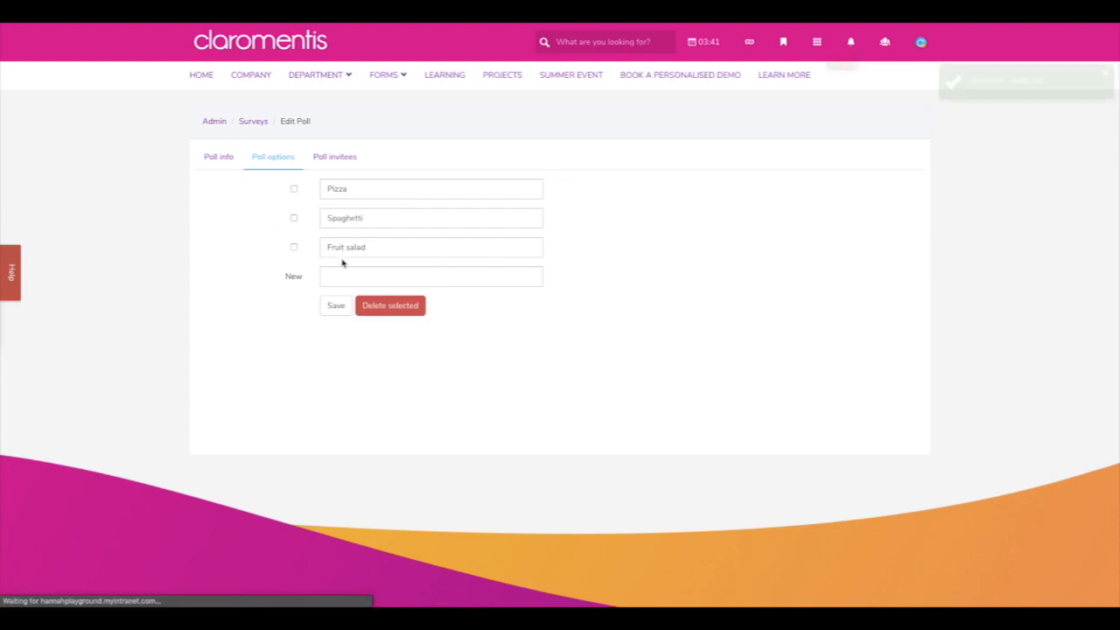
- Remove the administrator from the poll invitees, apply permissions, and return to the homepage
click(351, 161)
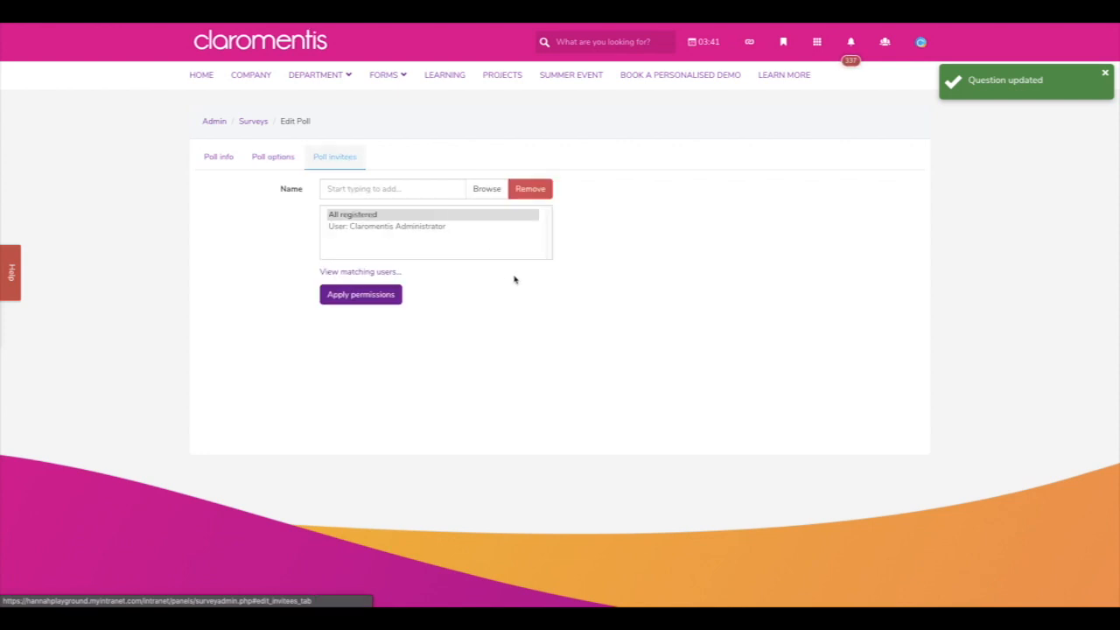
click(503, 225)
click(530, 188)
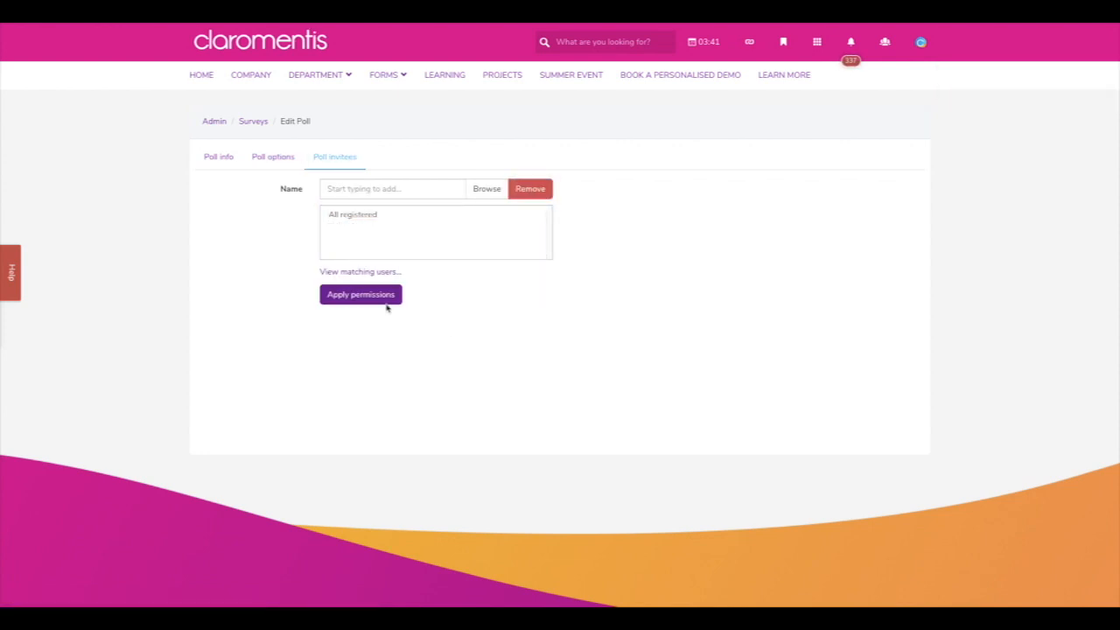
click(388, 301)
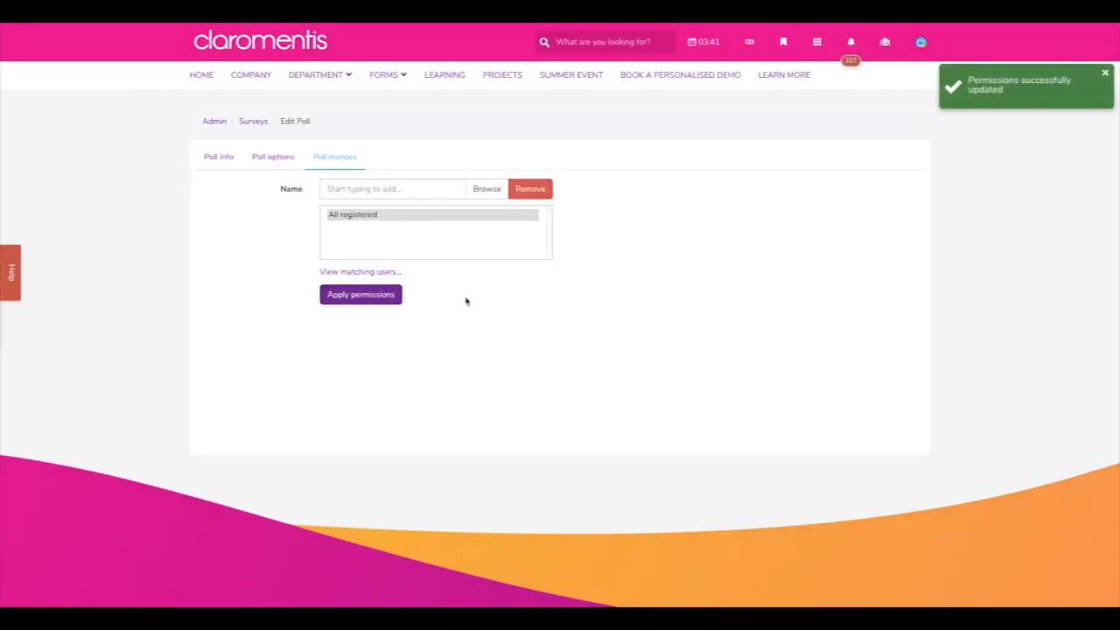
click(204, 157)
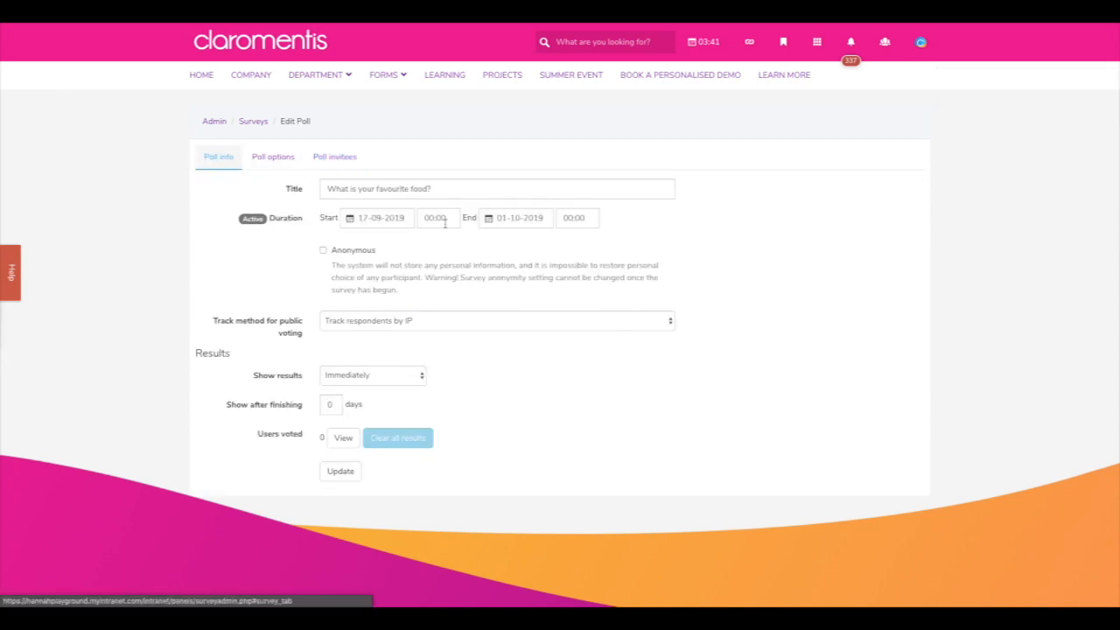
click(201, 75)
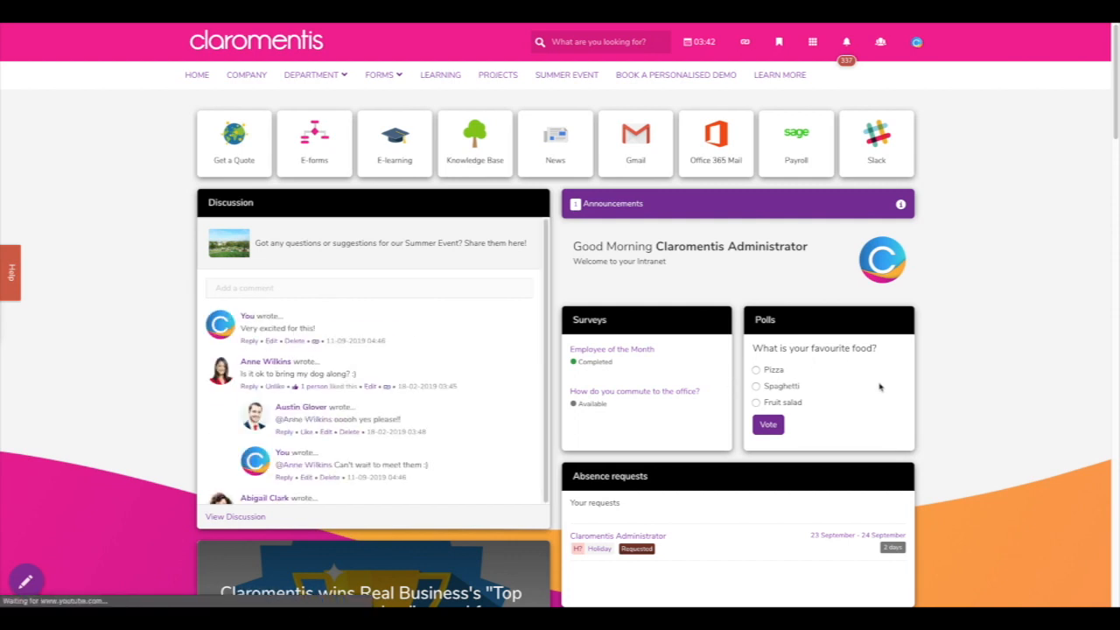
- Vote for Pizza in the homepage Polls tile and browse the Blog Posts panel
click(757, 370)
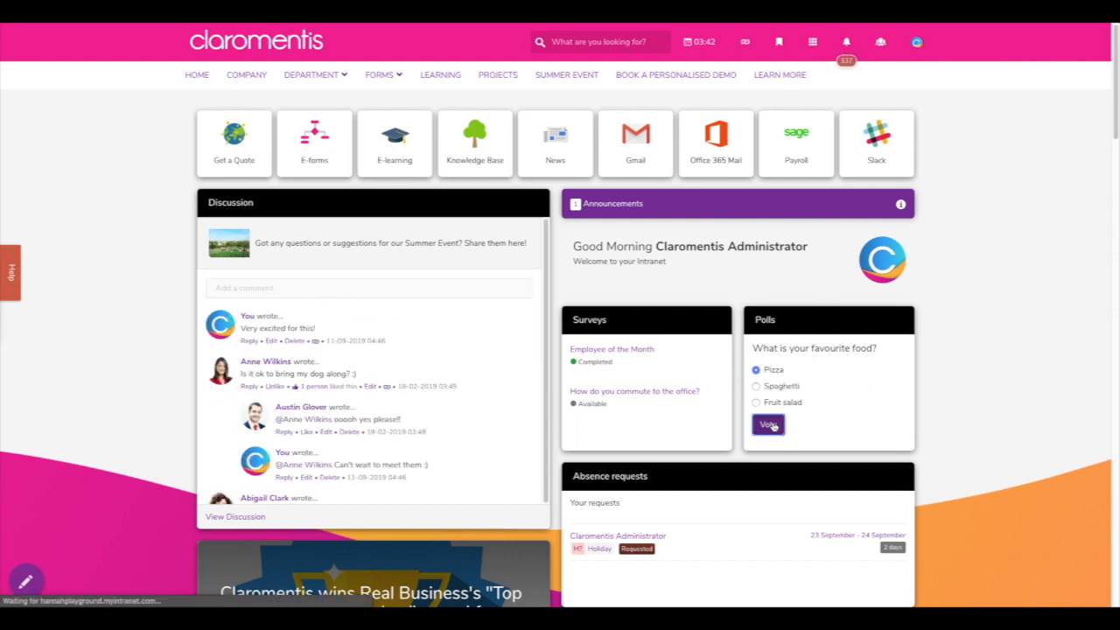
click(770, 424)
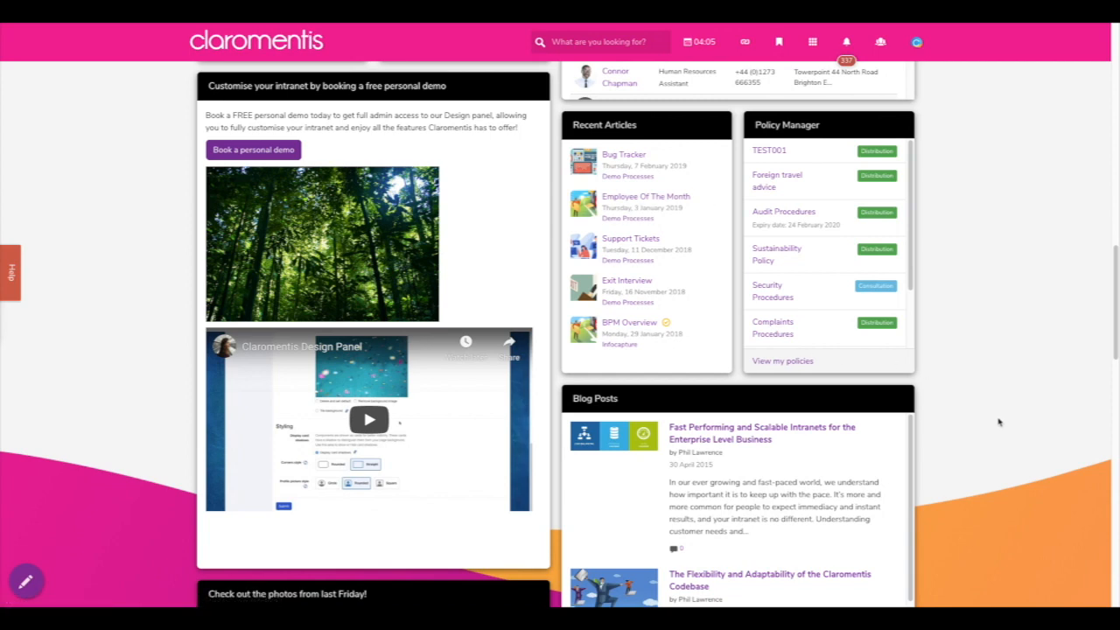
scroll(998, 422, down, 3)
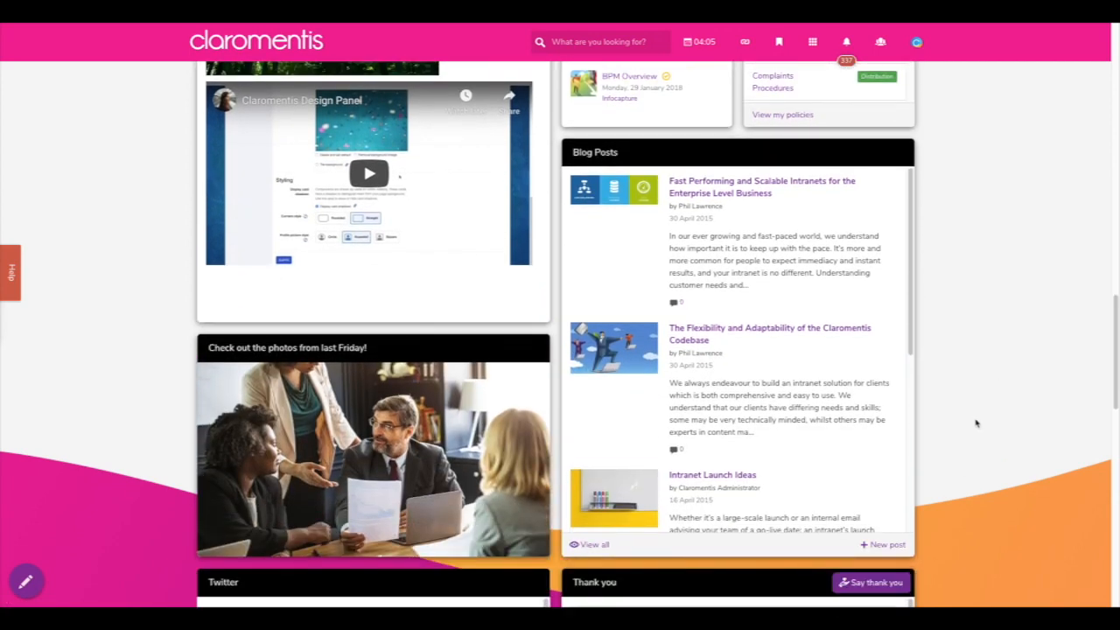
scroll(835, 411, down, 1)
scroll(834, 418, down, 1)
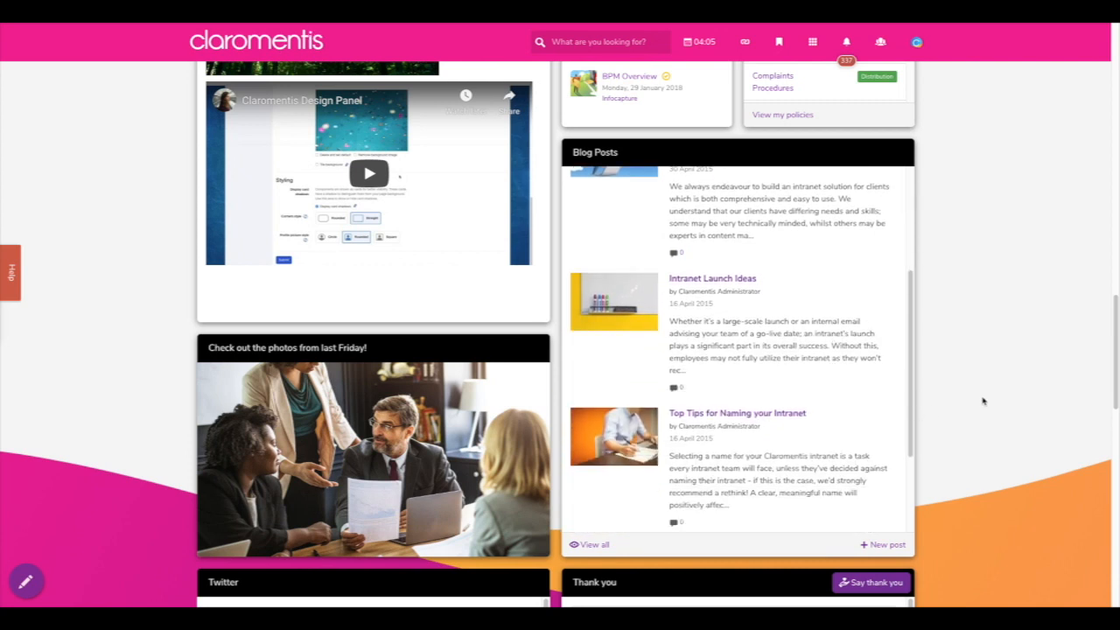
scroll(983, 401, up, 3)
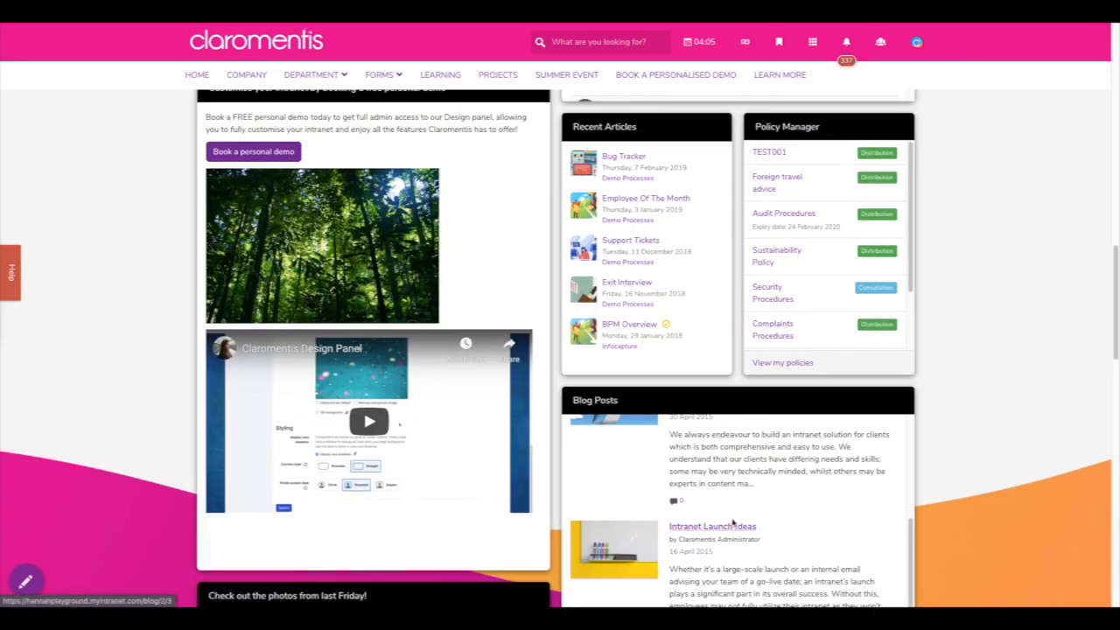
click(819, 59)
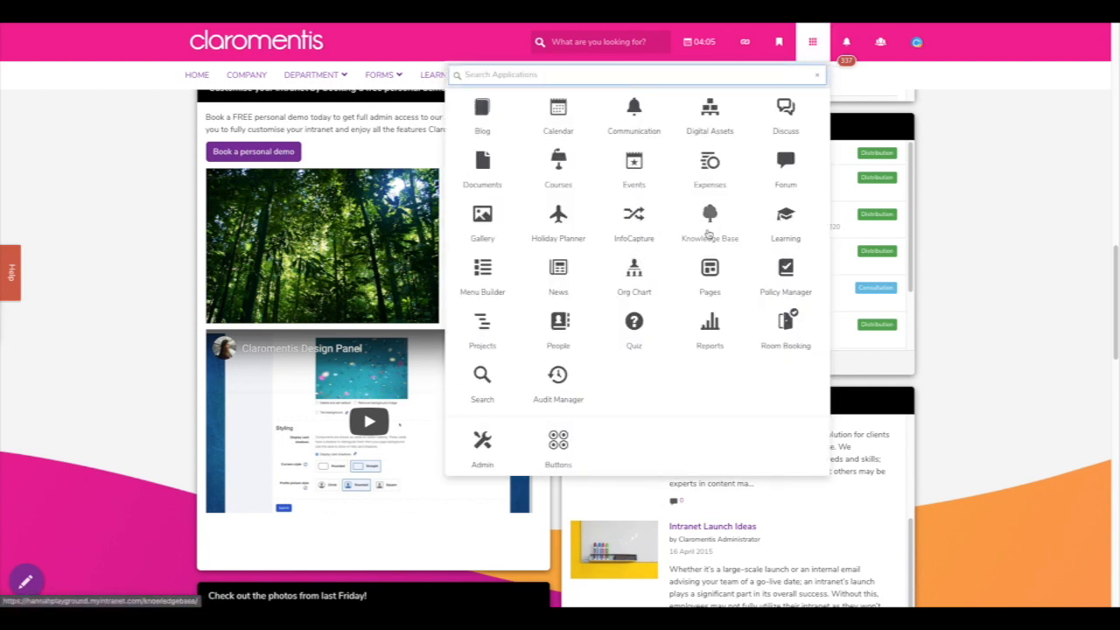
click(477, 127)
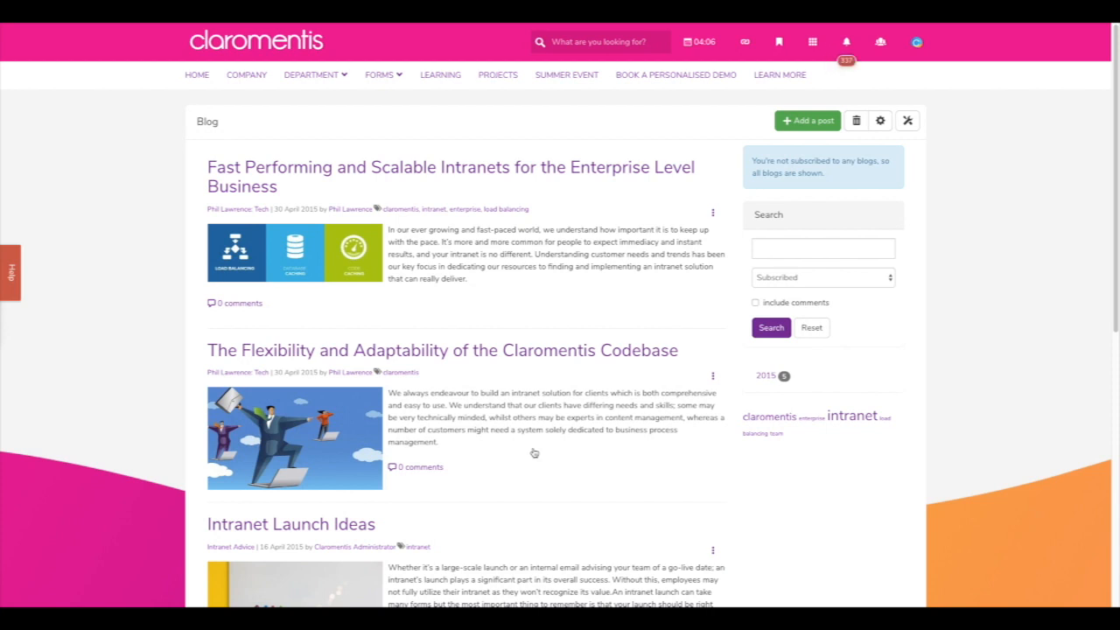
click(907, 122)
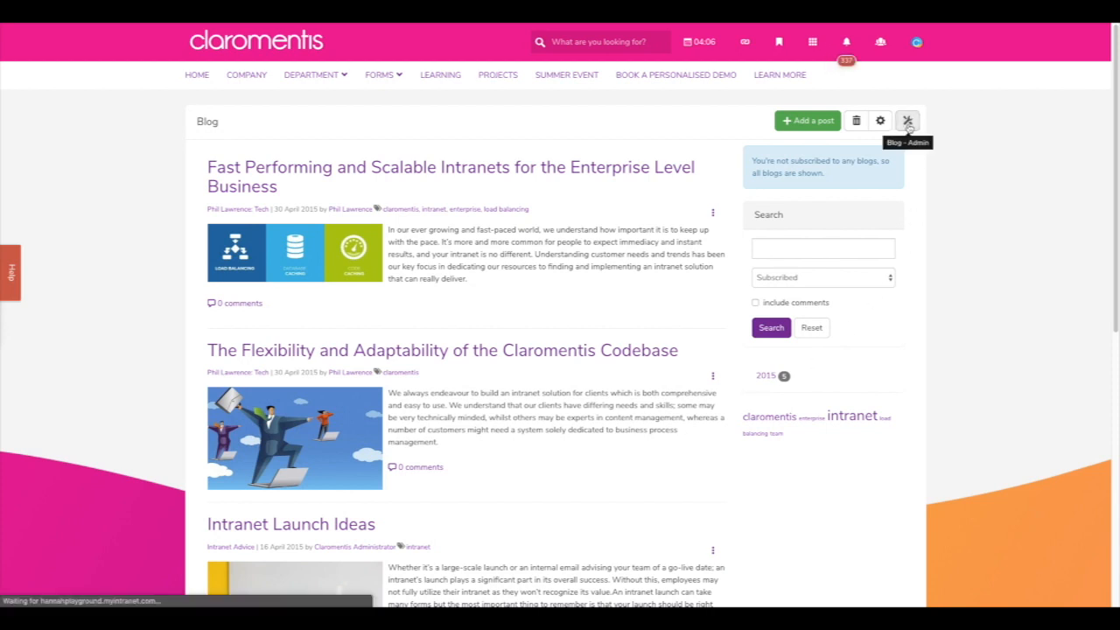
click(857, 157)
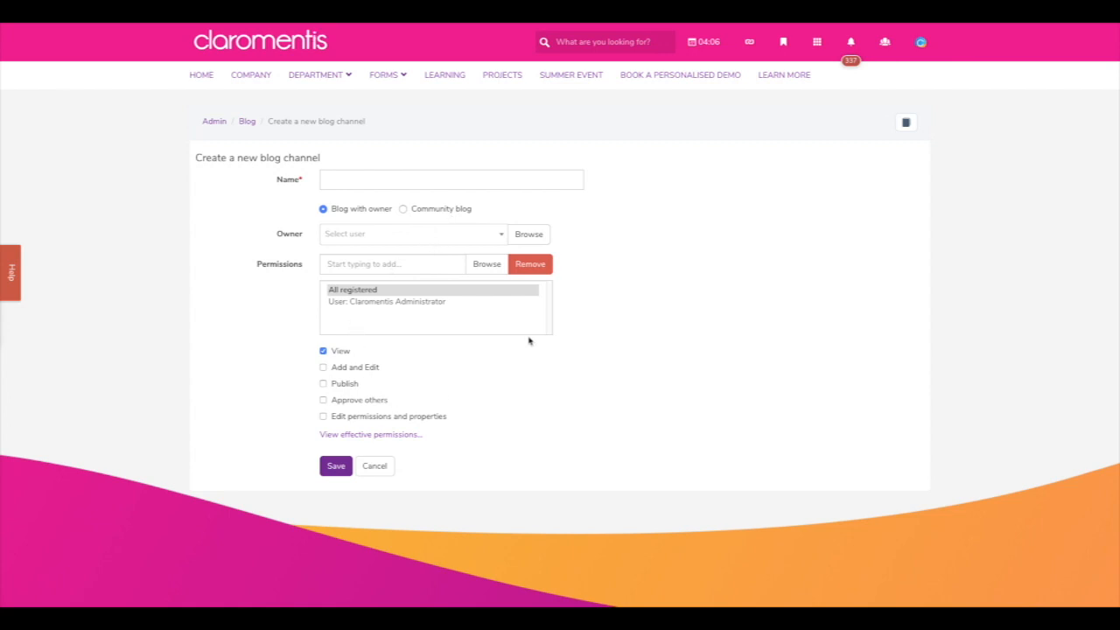
click(905, 122)
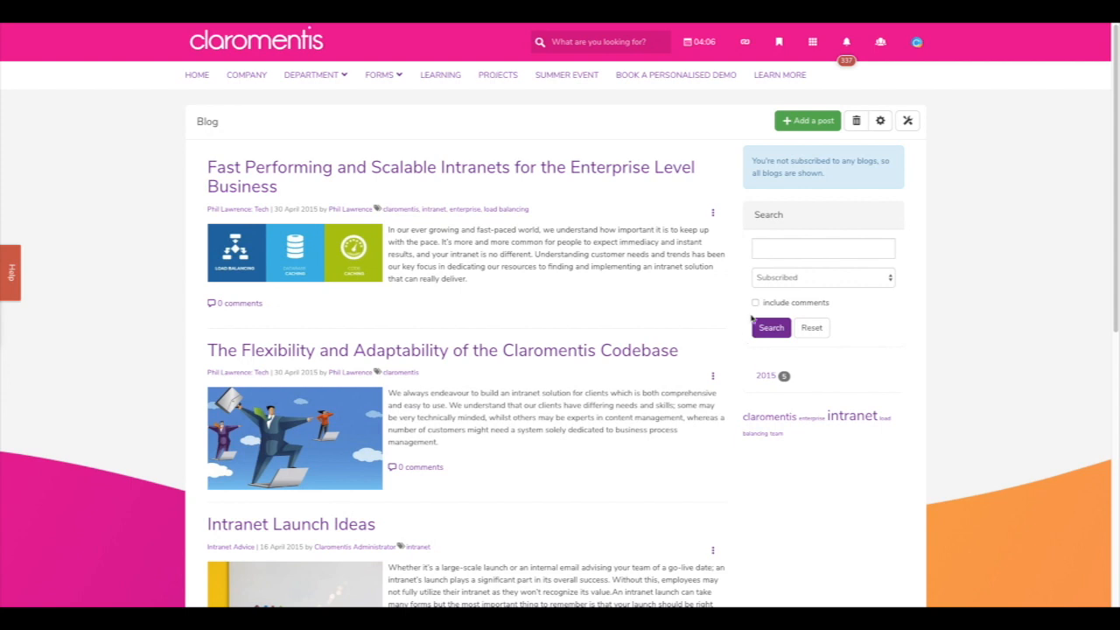
click(812, 41)
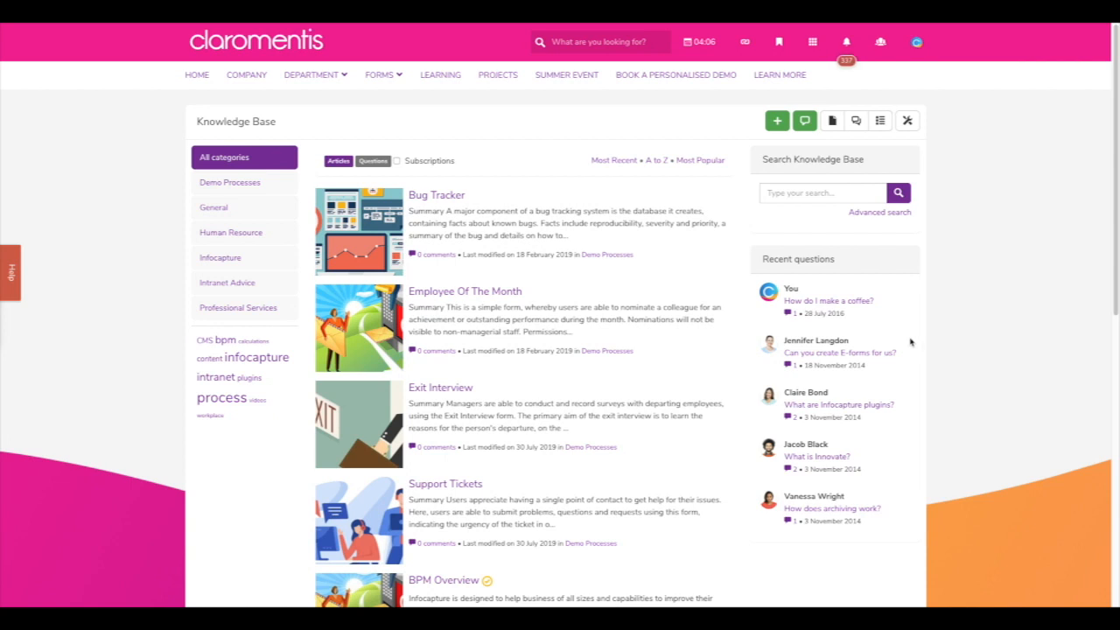
click(910, 123)
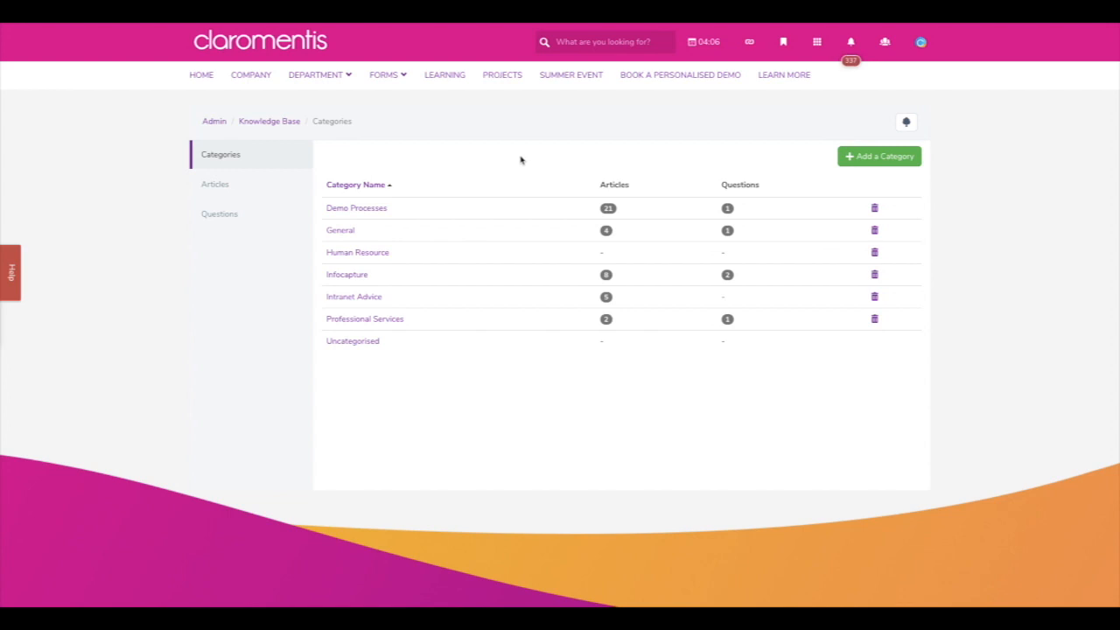
click(375, 209)
scroll(312, 322, down, 1)
scroll(312, 322, down, 3)
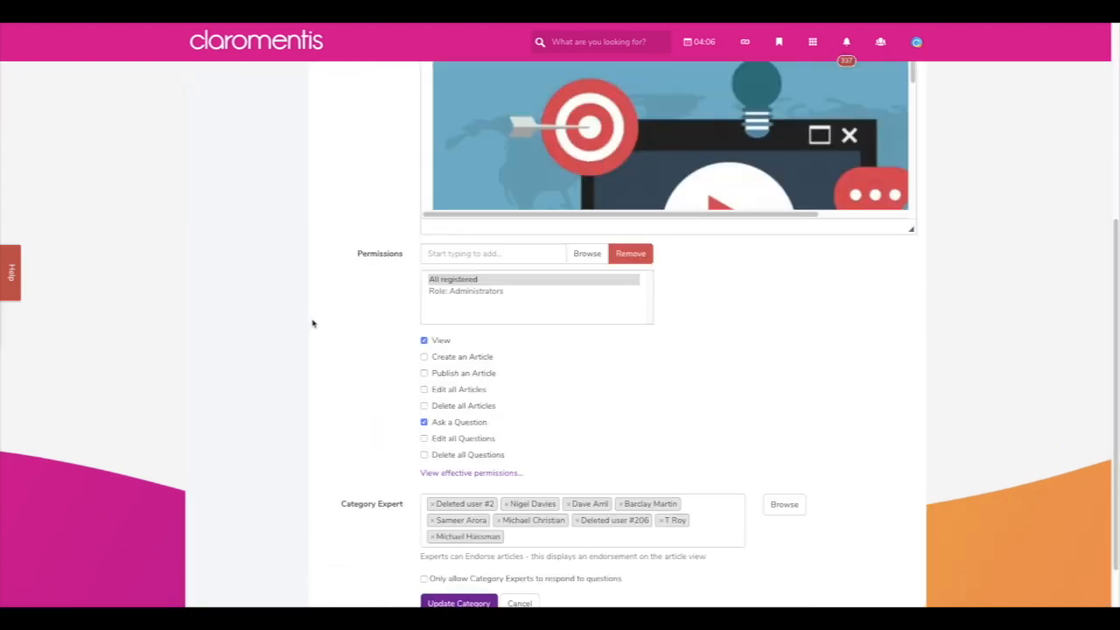
scroll(312, 322, up, 5)
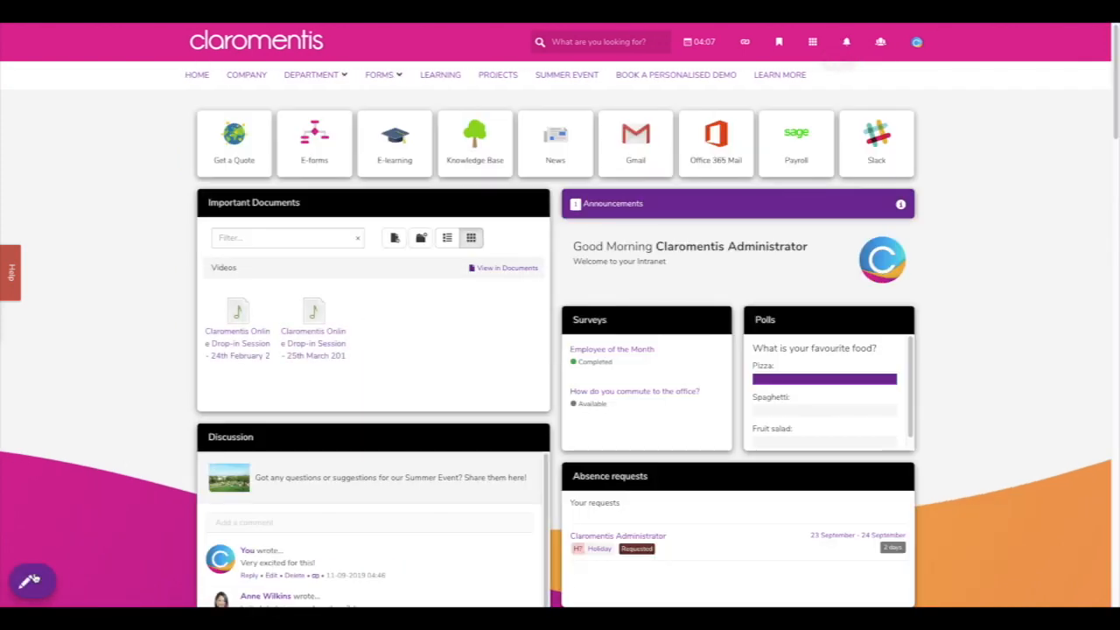
- Limit Recent Articles to the General category, ordered Most Recent, and shorten the tile
scroll(980, 381, down, 10)
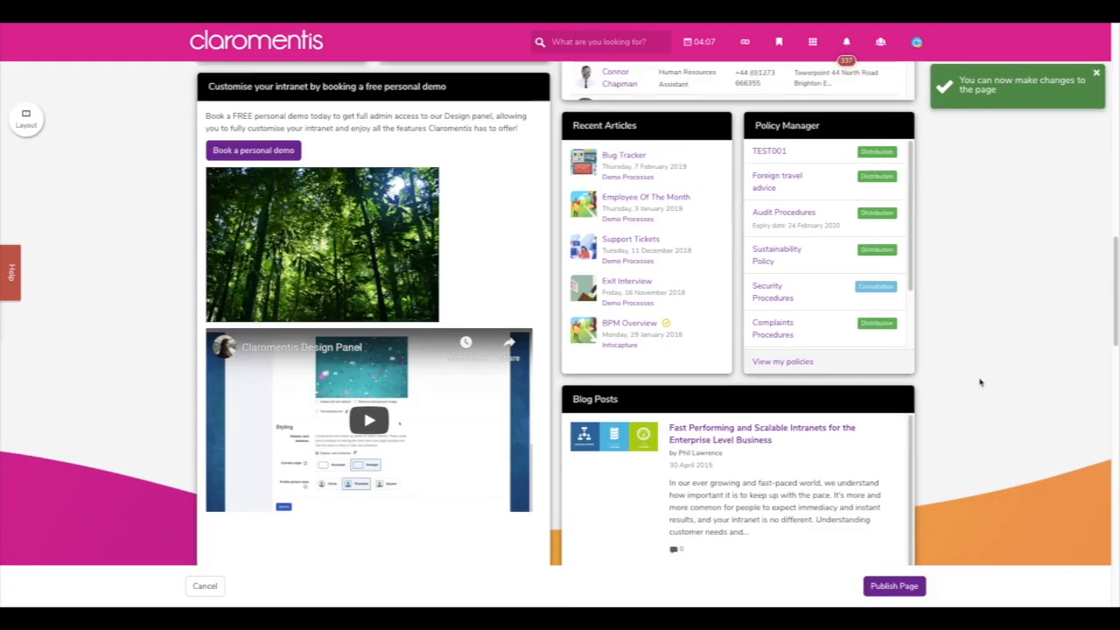
scroll(980, 382, up, 1)
mouse_move(632, 242)
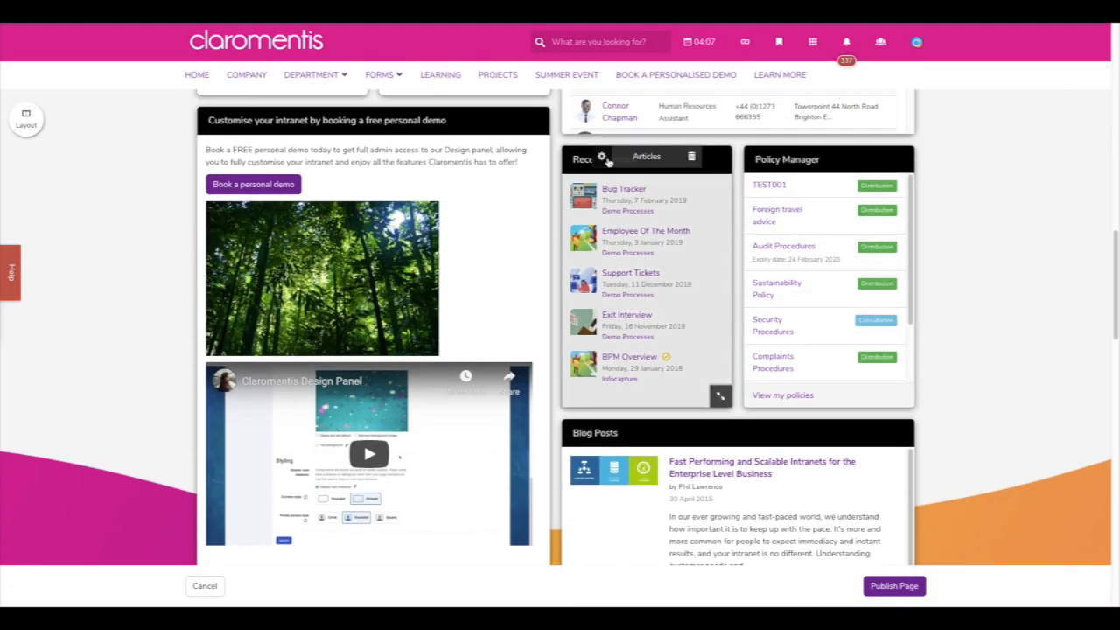
click(602, 158)
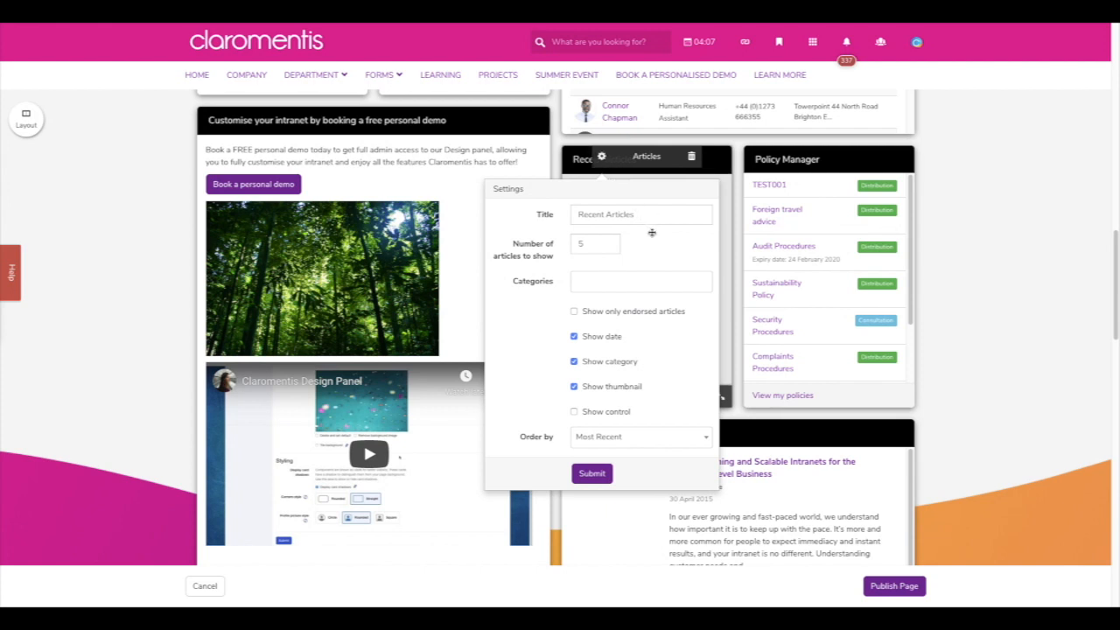
click(666, 280)
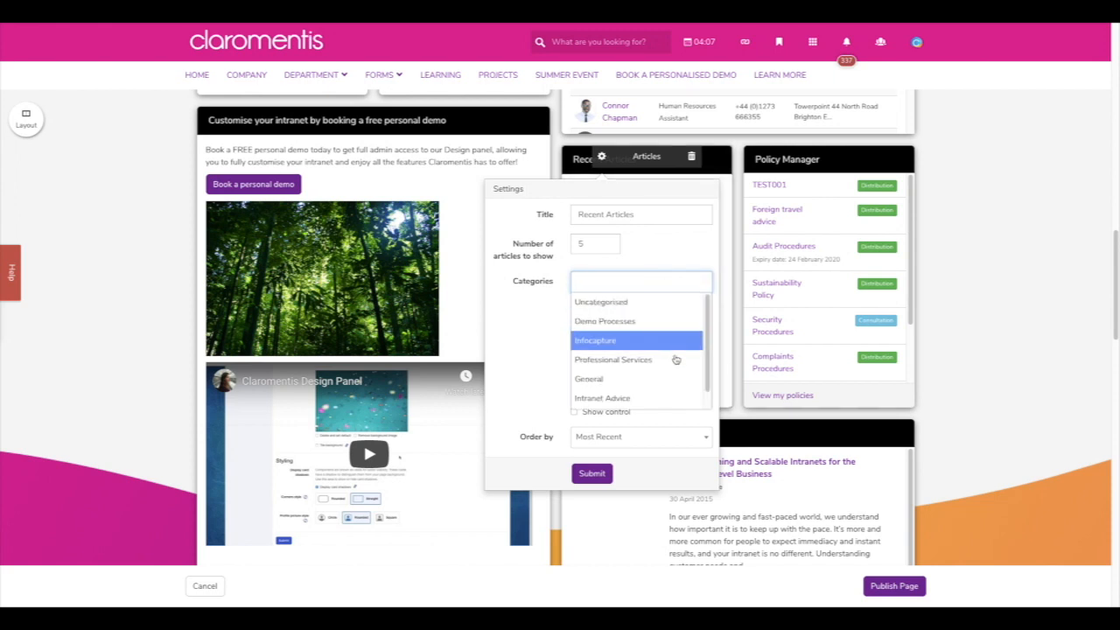
scroll(678, 367, down, 1)
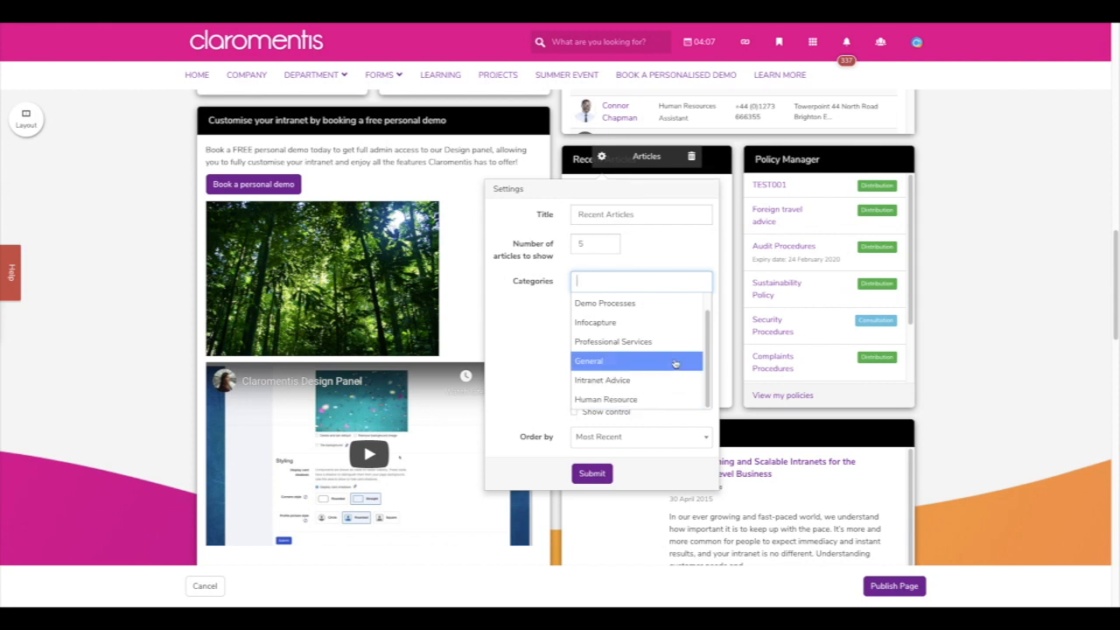
click(675, 362)
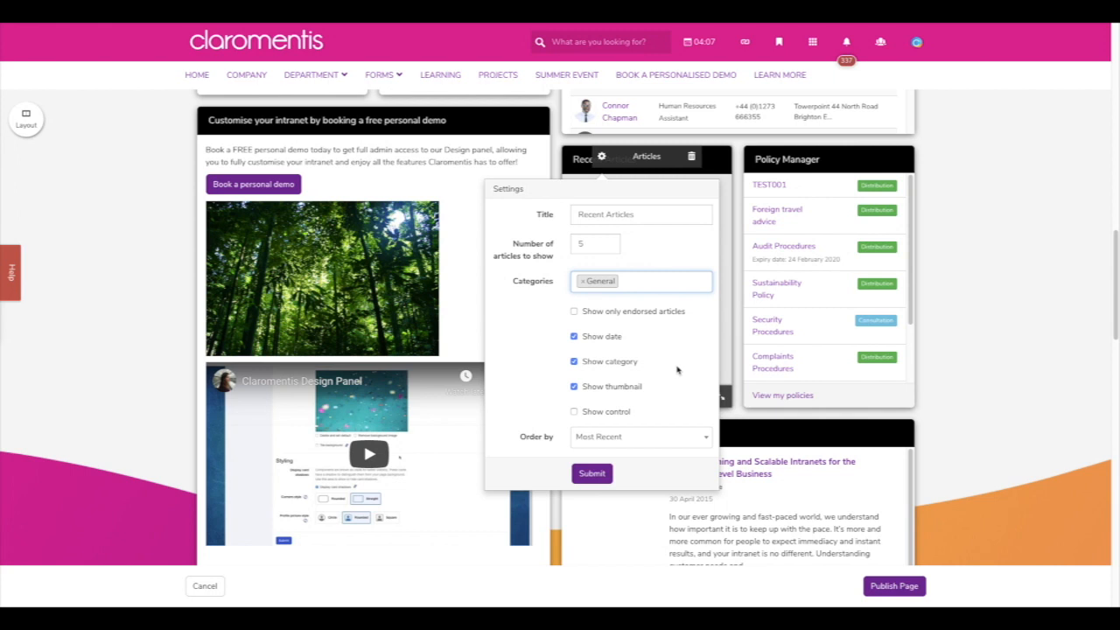
scroll(677, 370, down, 1)
click(670, 429)
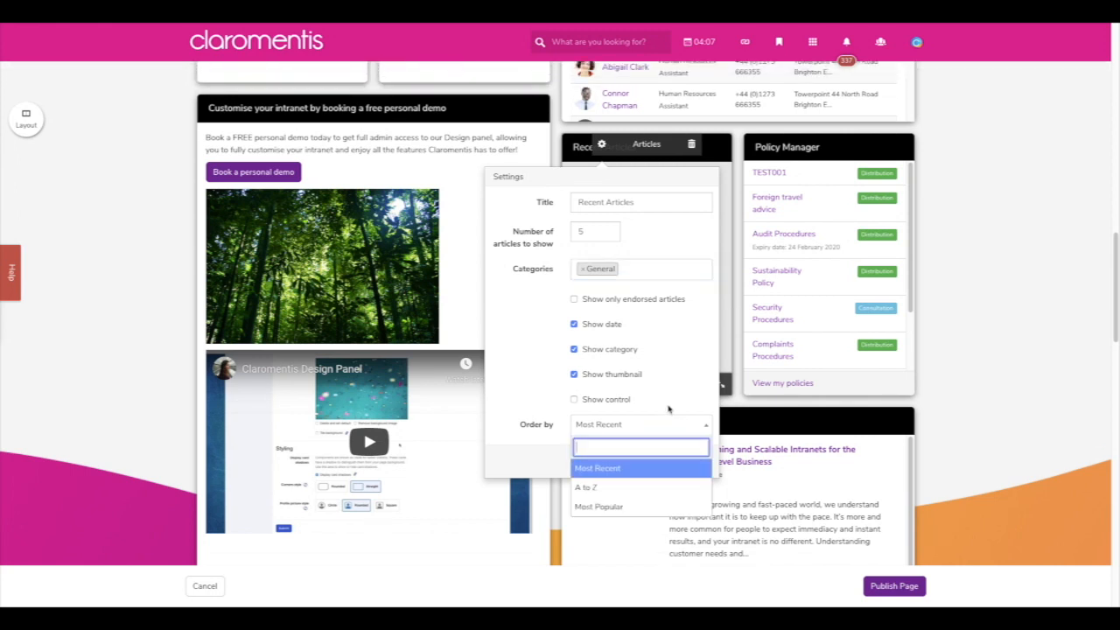
click(670, 403)
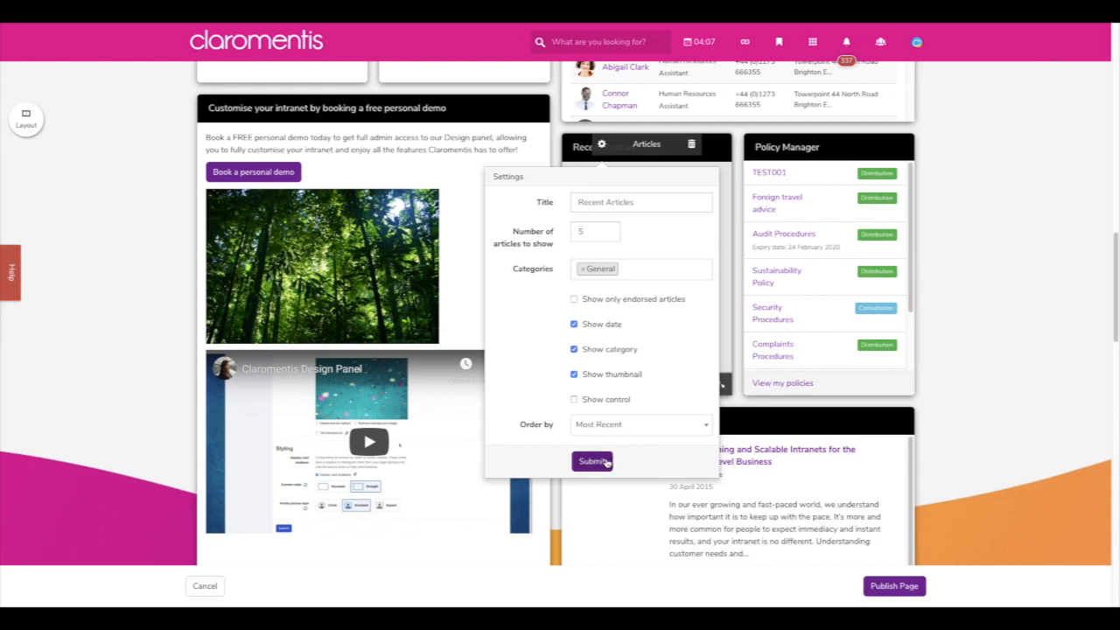
click(600, 461)
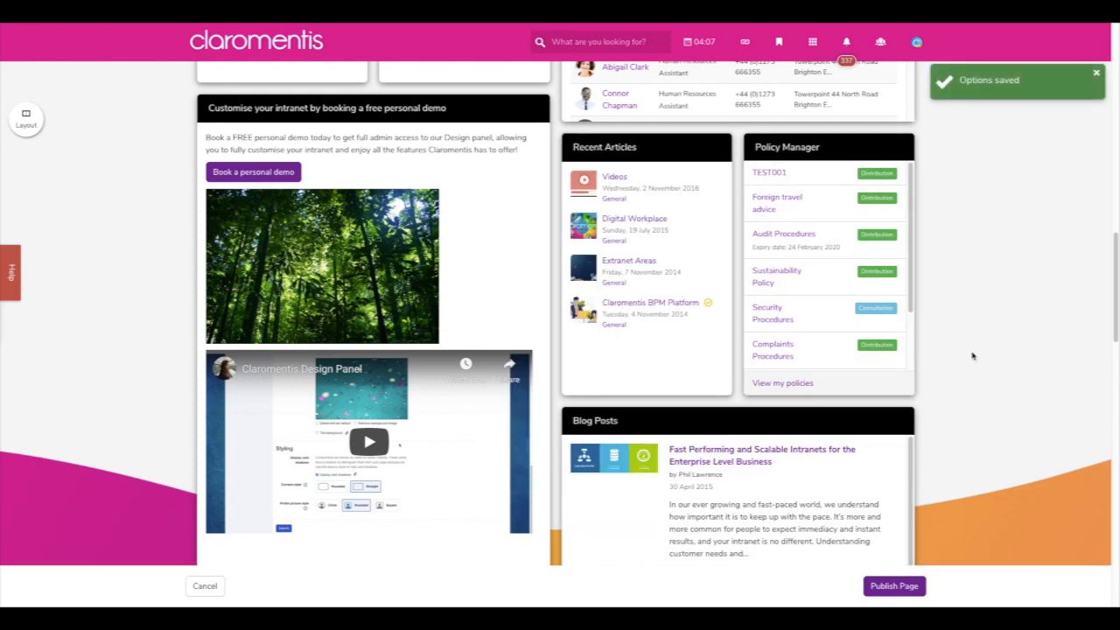
drag(722, 383, 718, 348)
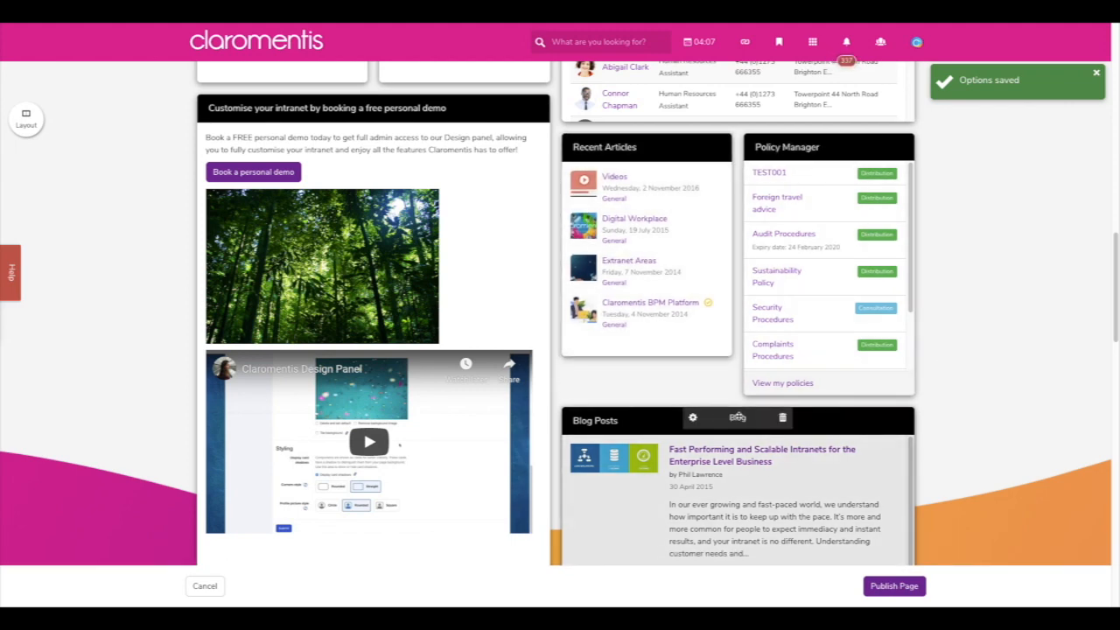
scroll(738, 417, down, 1)
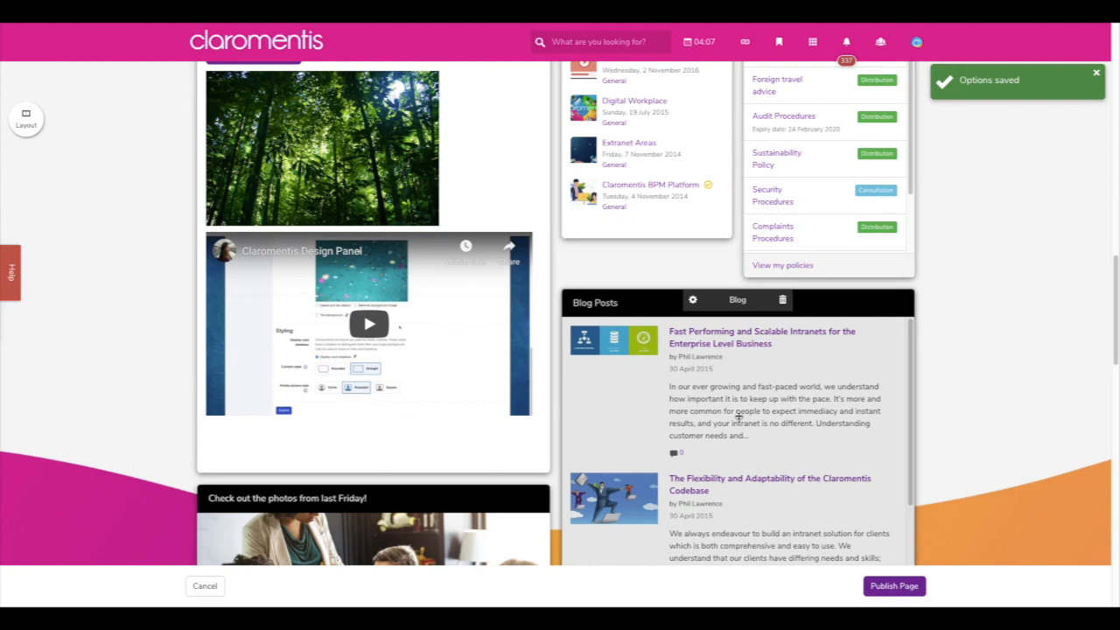
scroll(737, 418, down, 2)
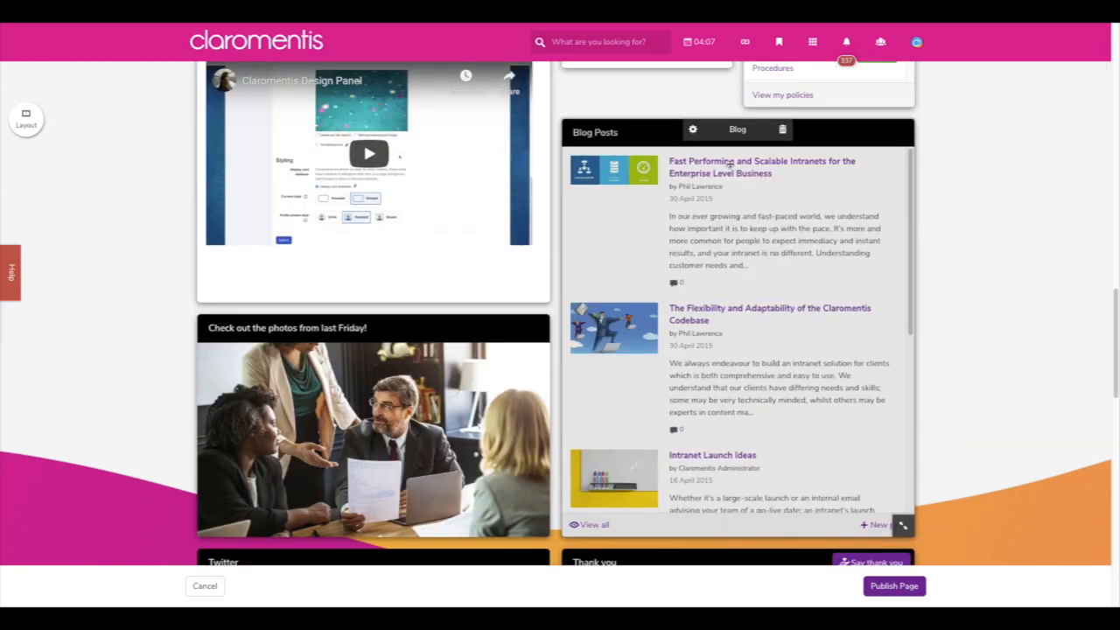
click(693, 130)
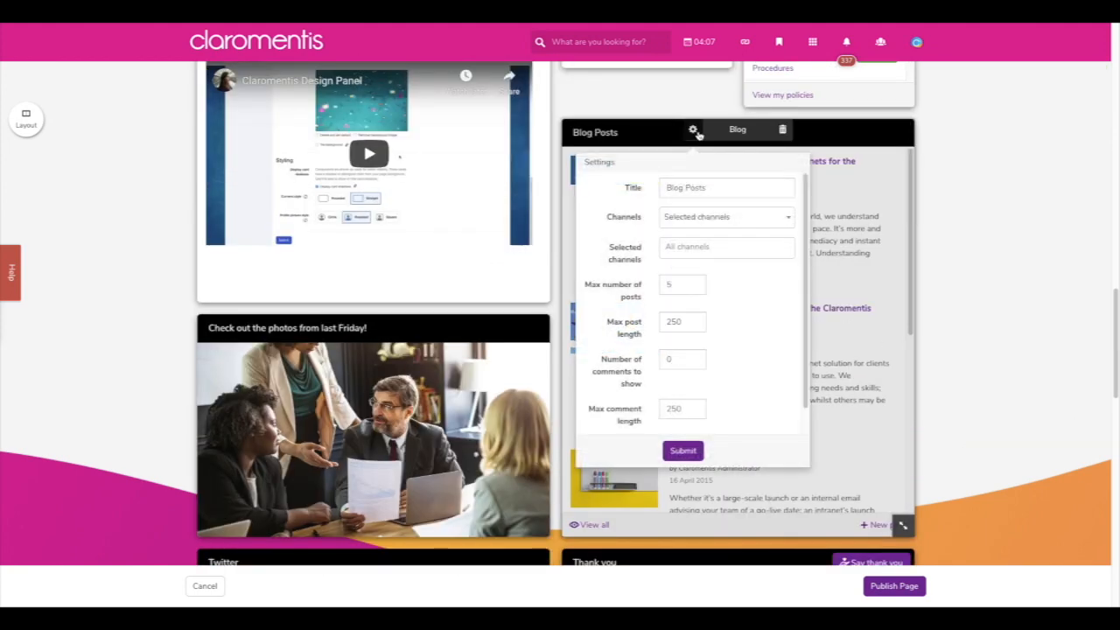
click(780, 220)
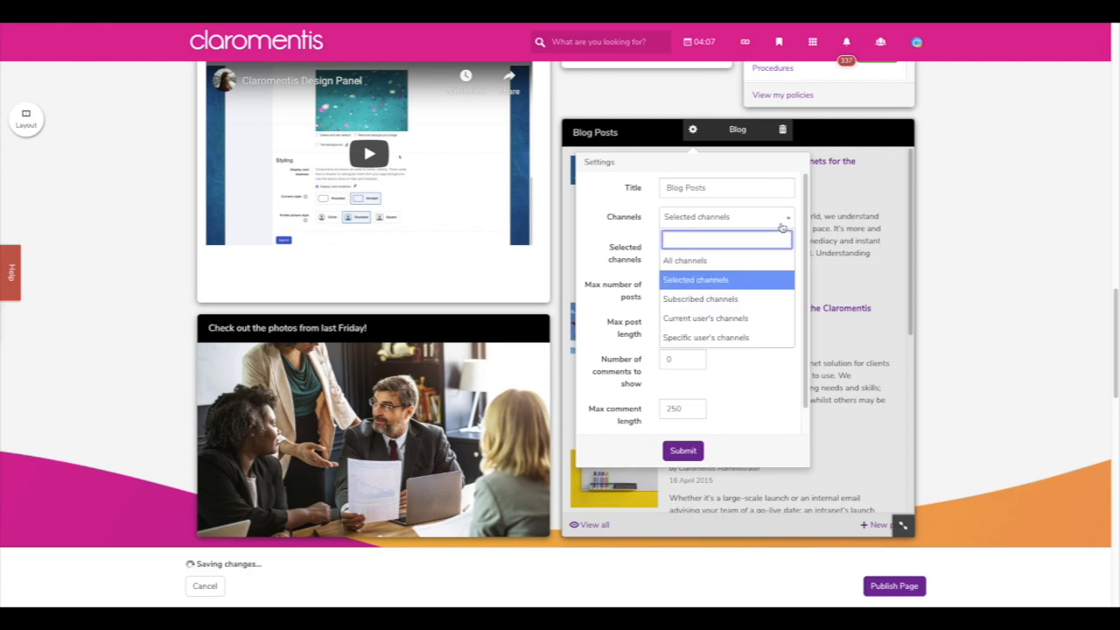
click(781, 223)
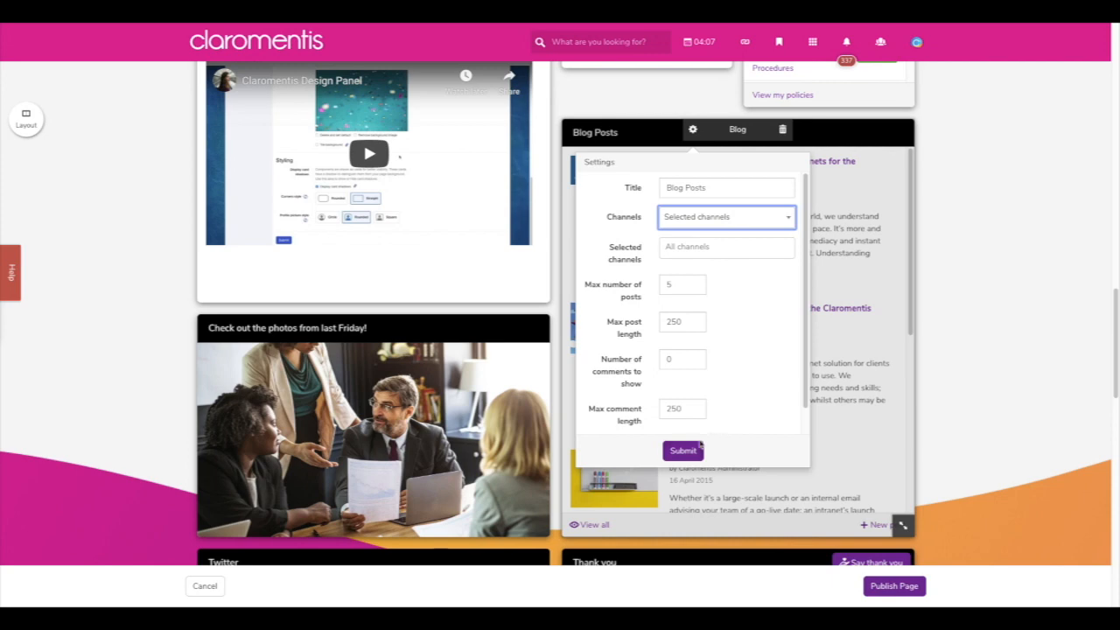
click(691, 450)
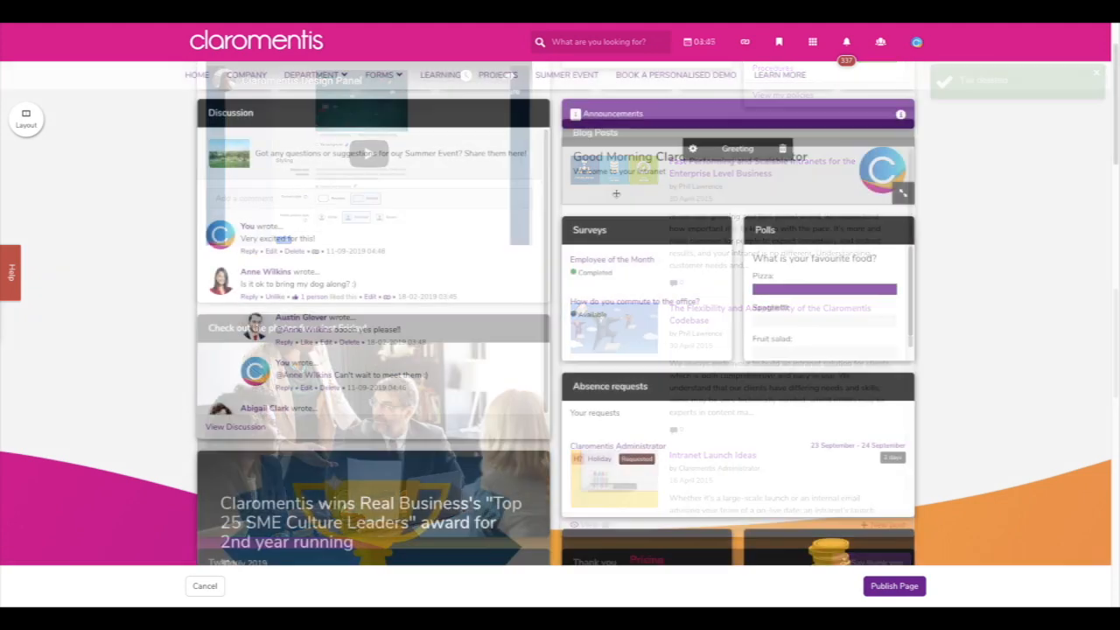
- Add a What's New tile, widen it to double width and shorten its height
click(646, 210)
scroll(712, 402, down, 5)
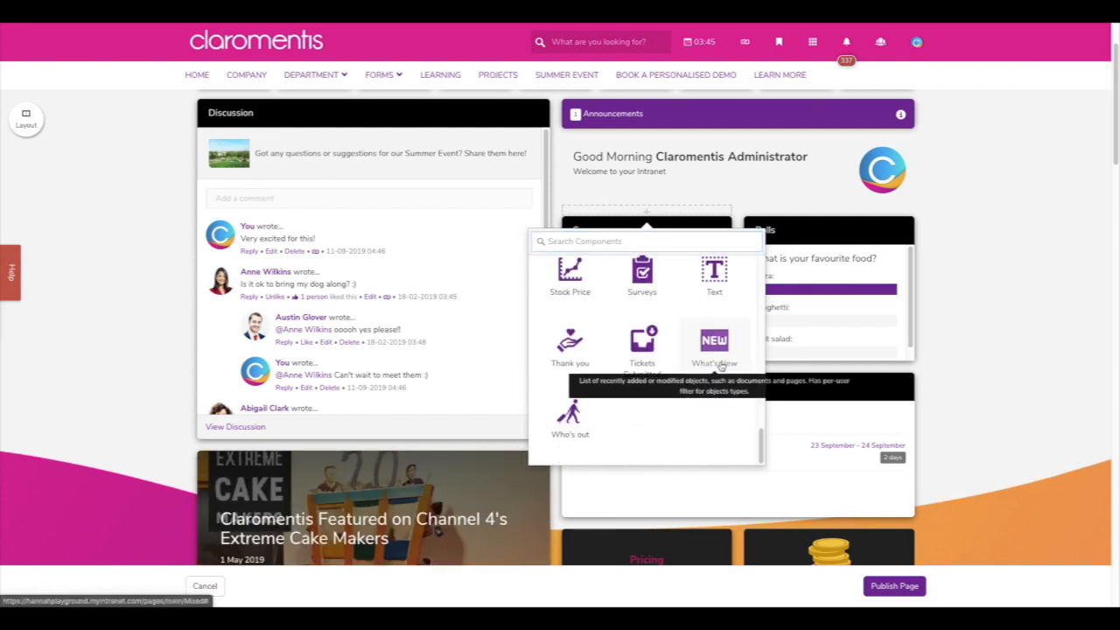
click(720, 365)
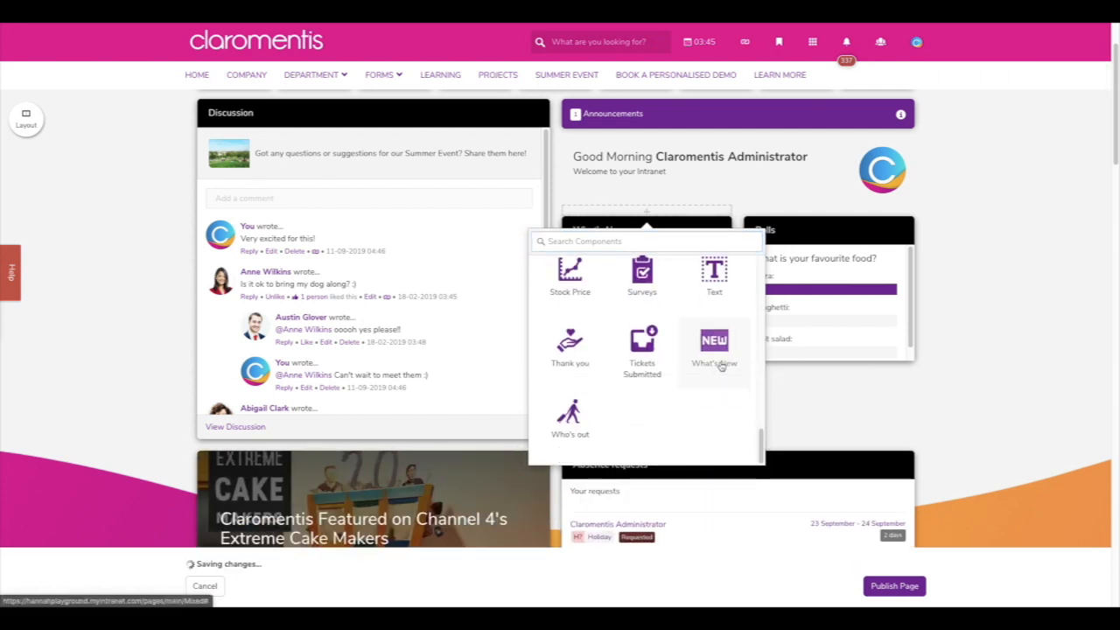
drag(725, 346, 906, 520)
scroll(955, 437, down, 1)
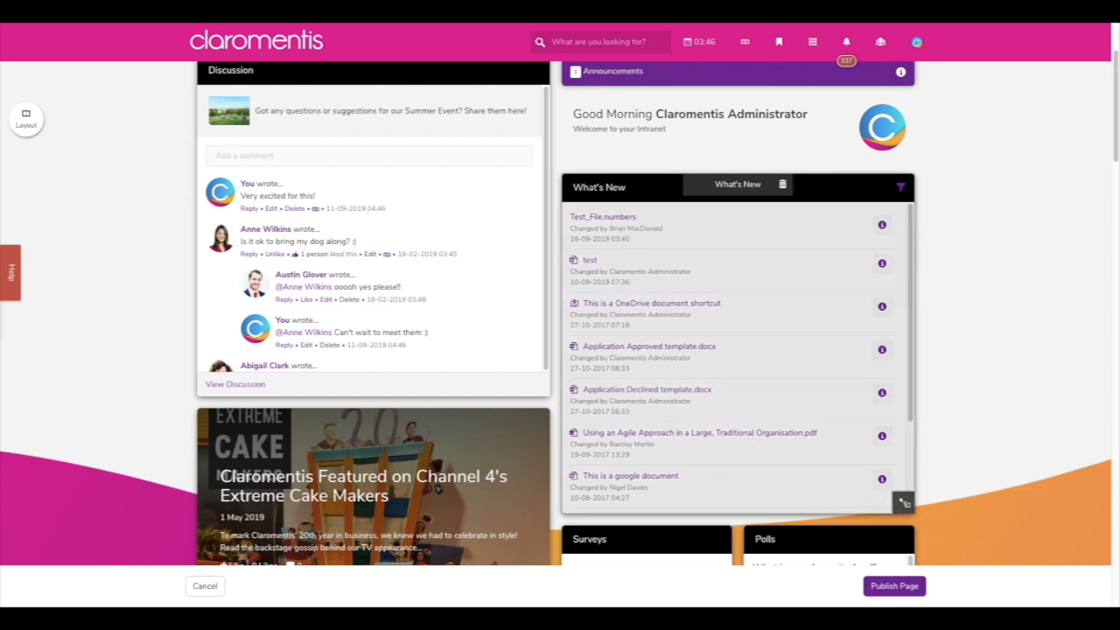
drag(907, 504, 907, 395)
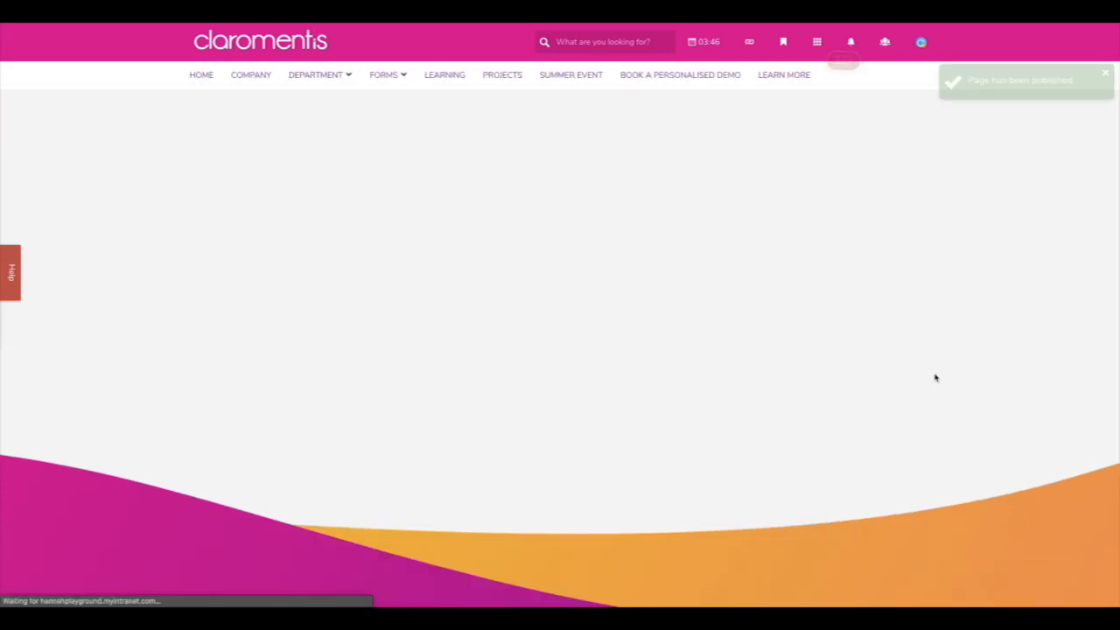
- Filter the What's New tile to Knowledge Base items and open the OSHA Form 301 article
scroll(822, 431, down, 1)
scroll(817, 433, down, 3)
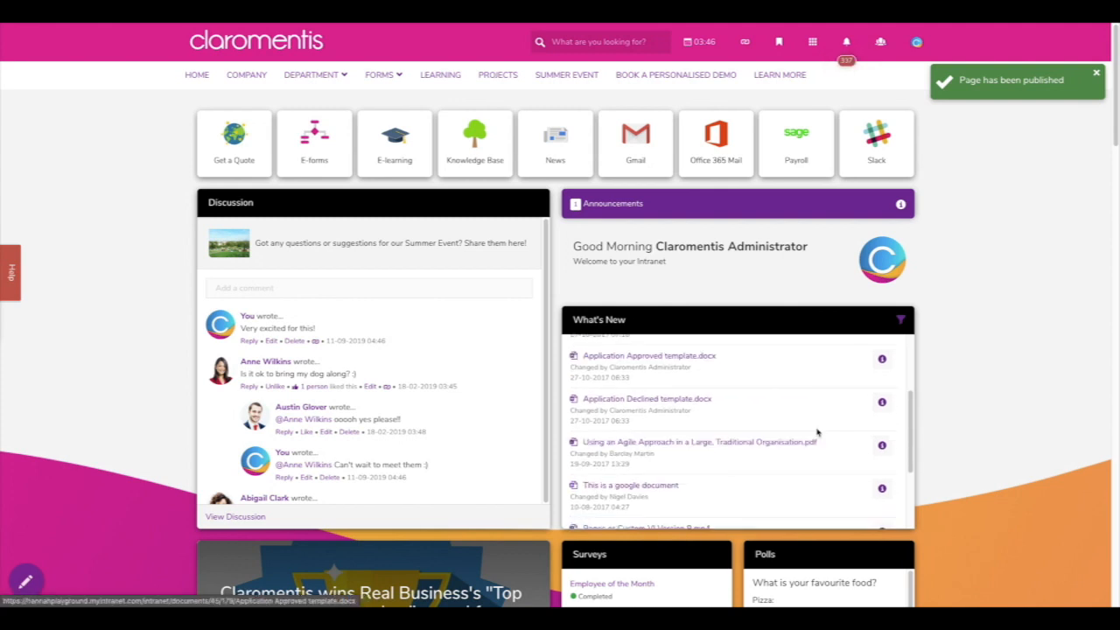
scroll(814, 429, up, 5)
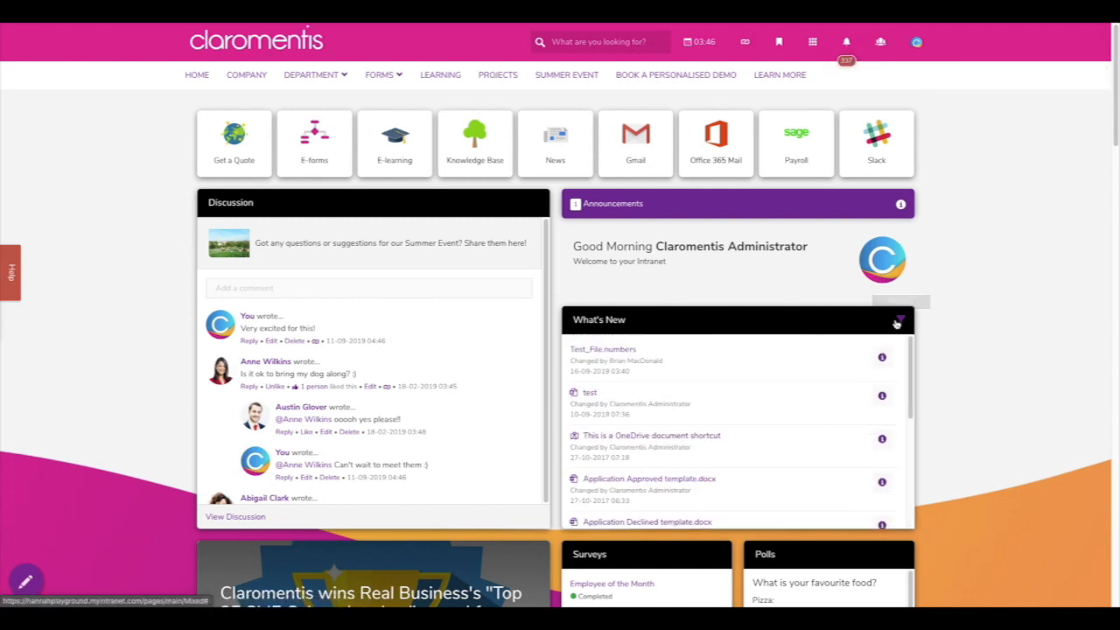
click(899, 320)
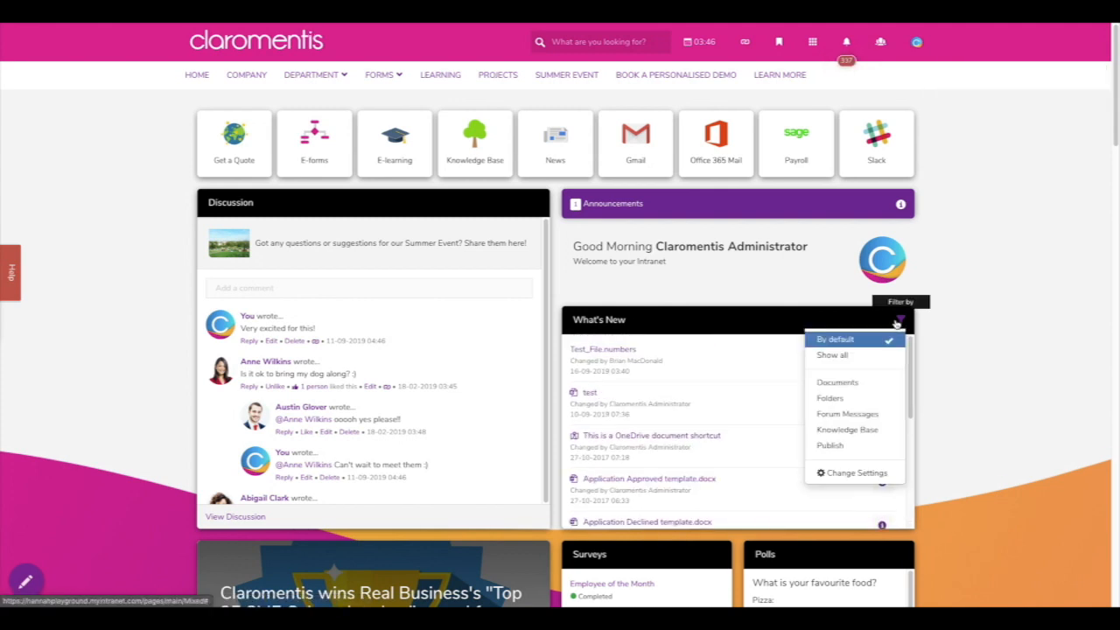
click(858, 387)
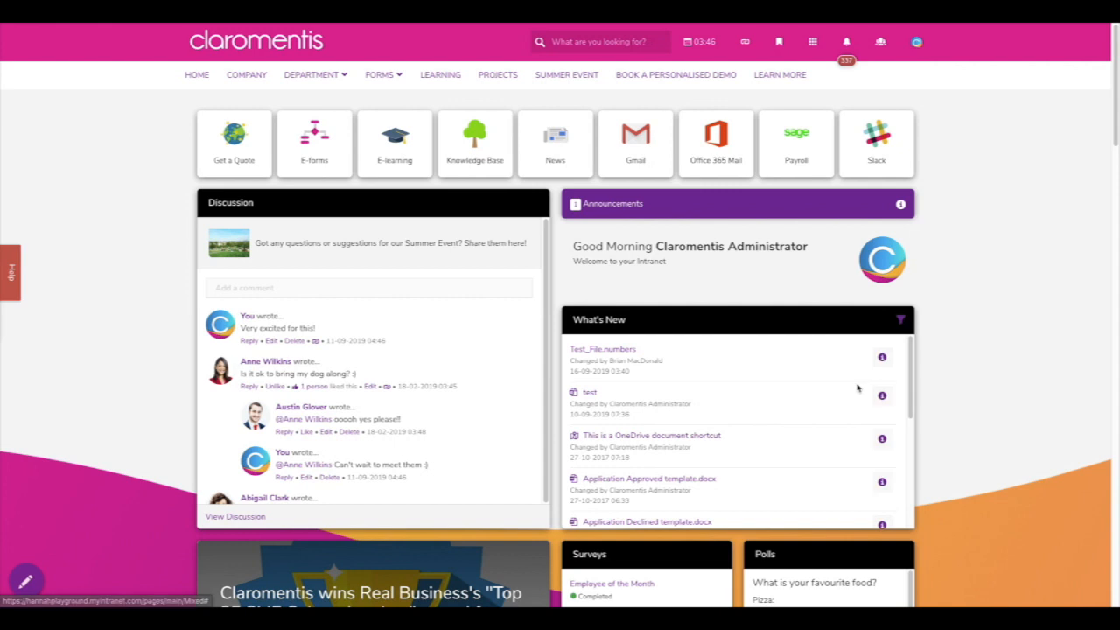
click(899, 321)
click(855, 436)
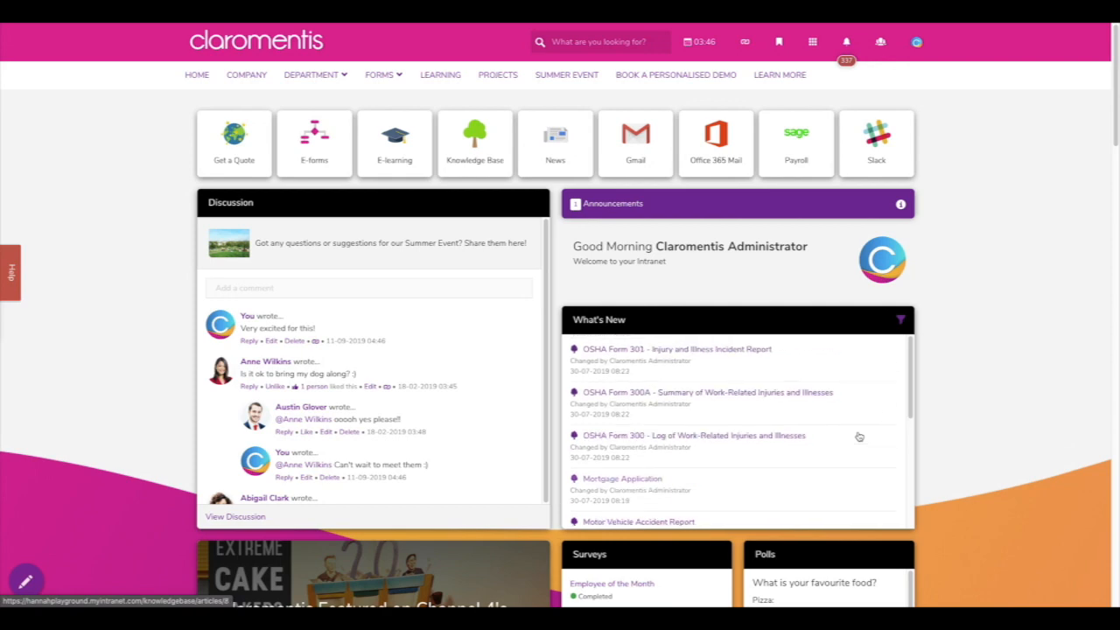
click(745, 354)
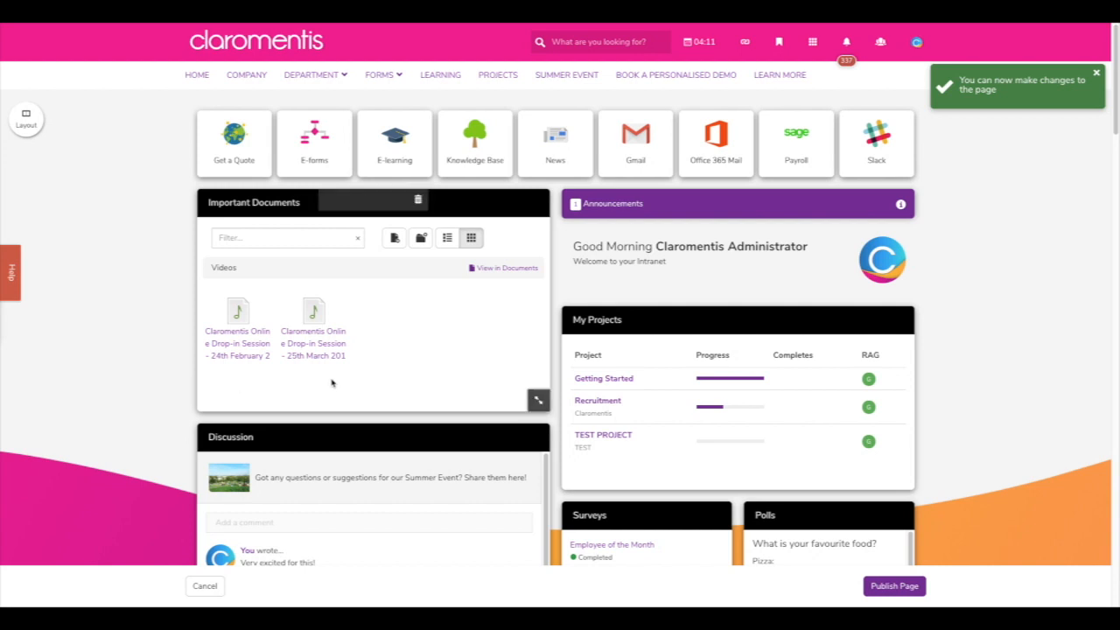
- Remove the My Projects, Surveys, Polls, Absence requests and Important Documents tiles
click(782, 316)
click(730, 354)
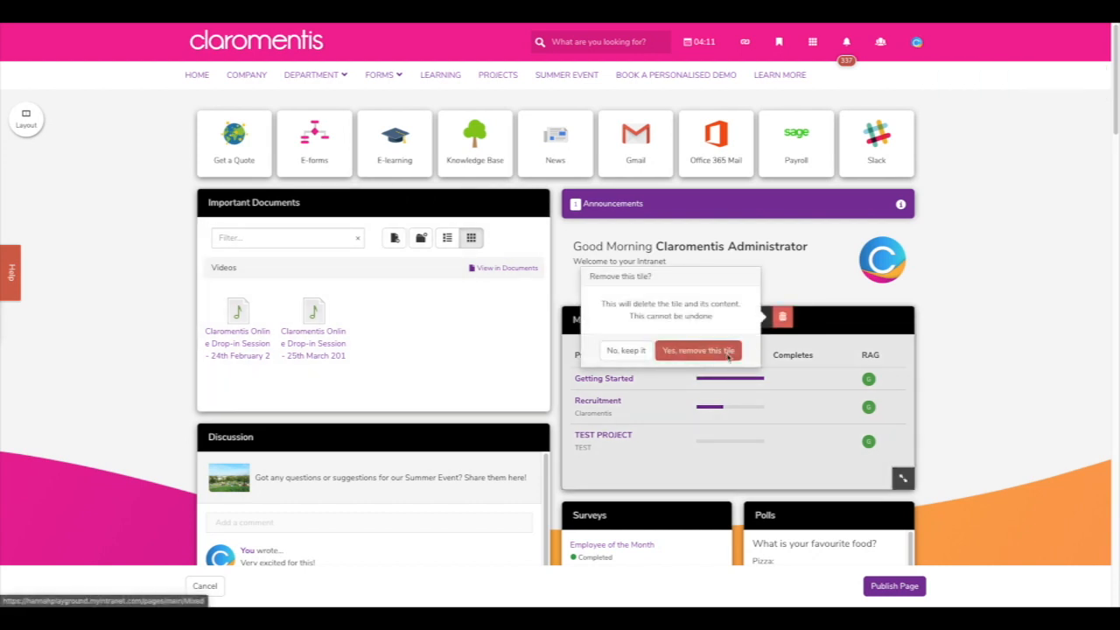
click(691, 316)
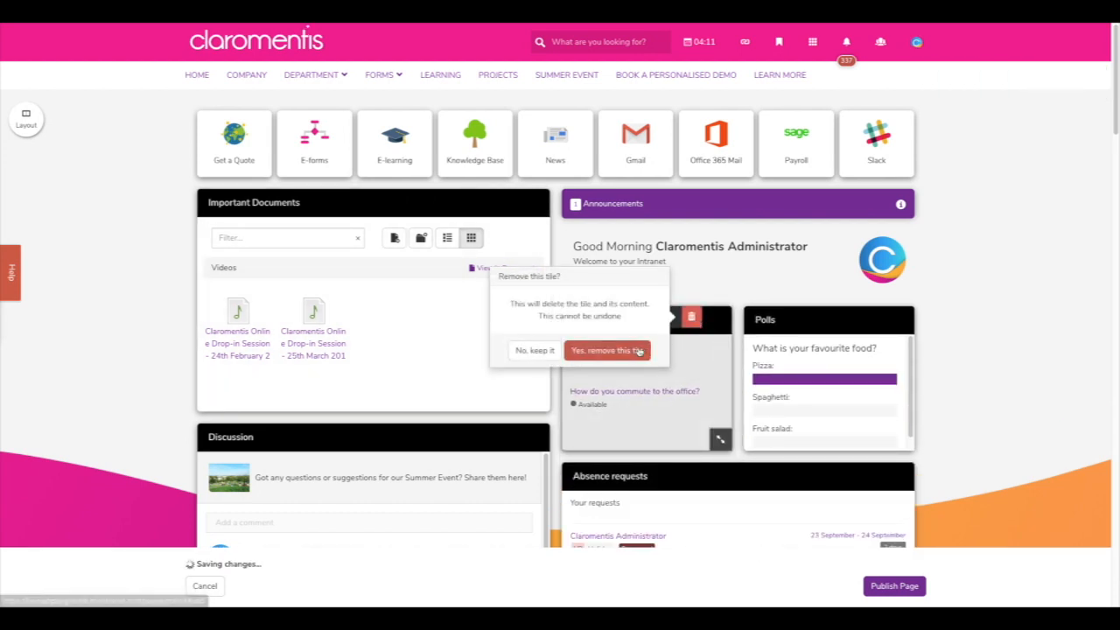
click(634, 349)
click(873, 317)
click(830, 350)
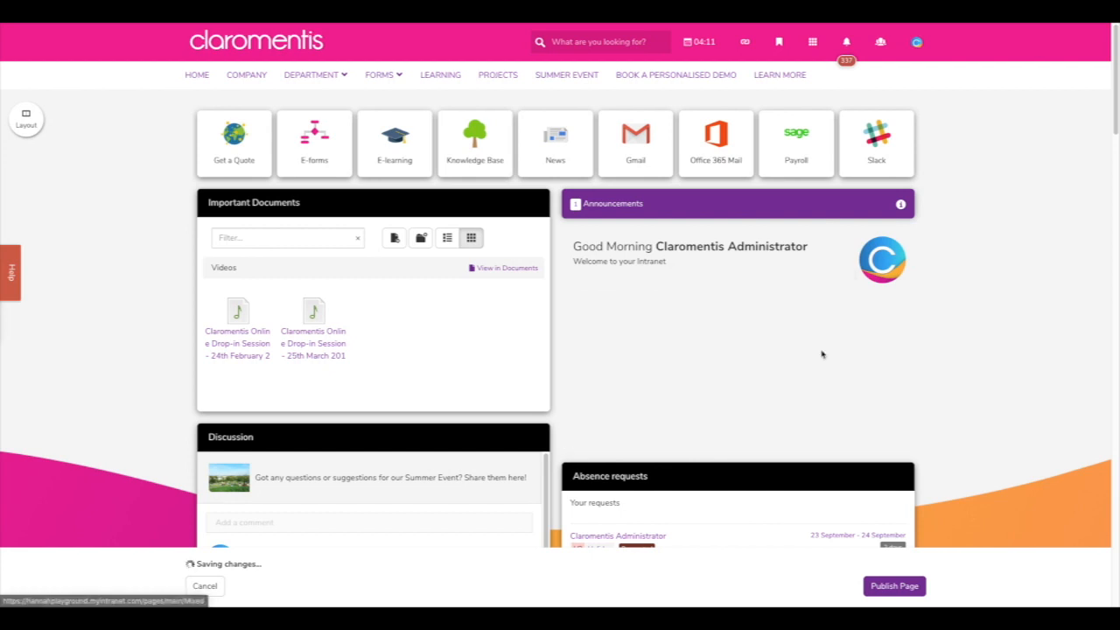
click(782, 316)
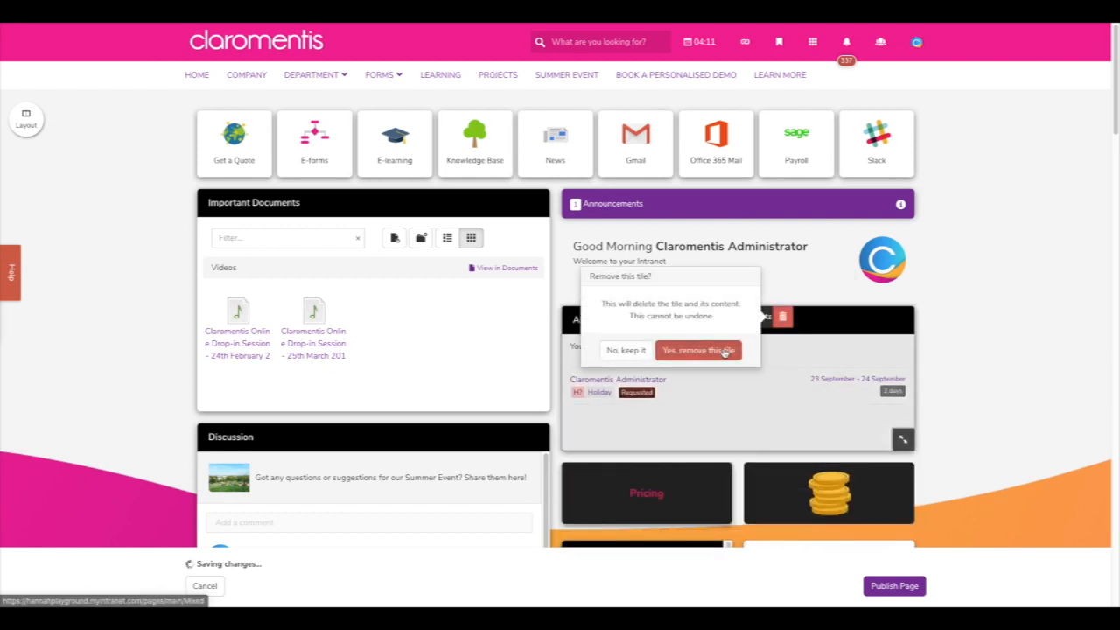
click(724, 350)
click(418, 201)
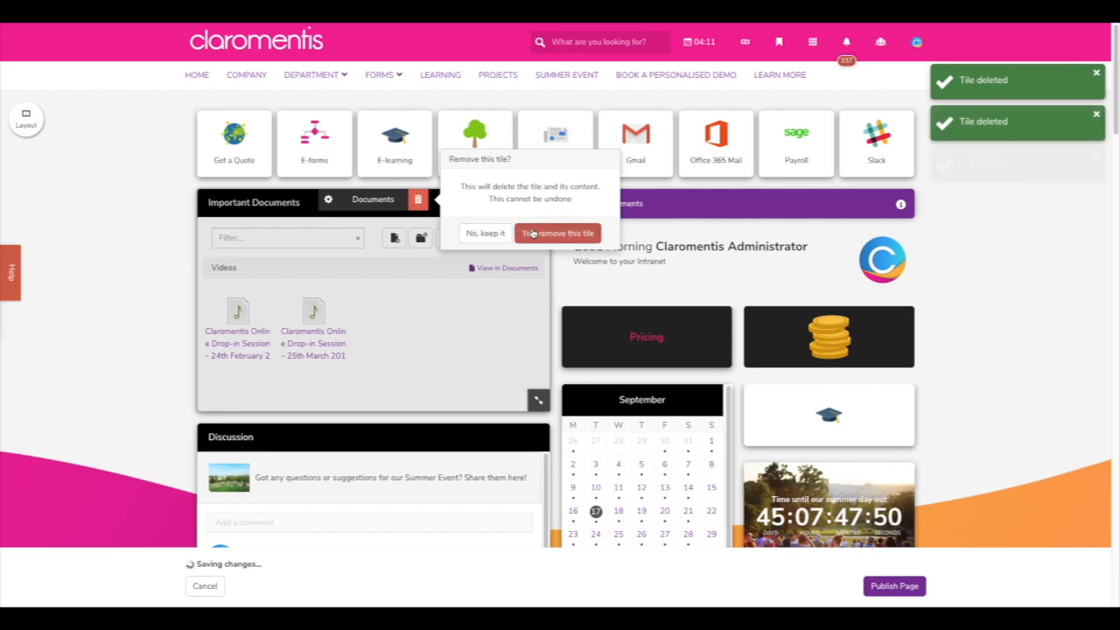
click(557, 233)
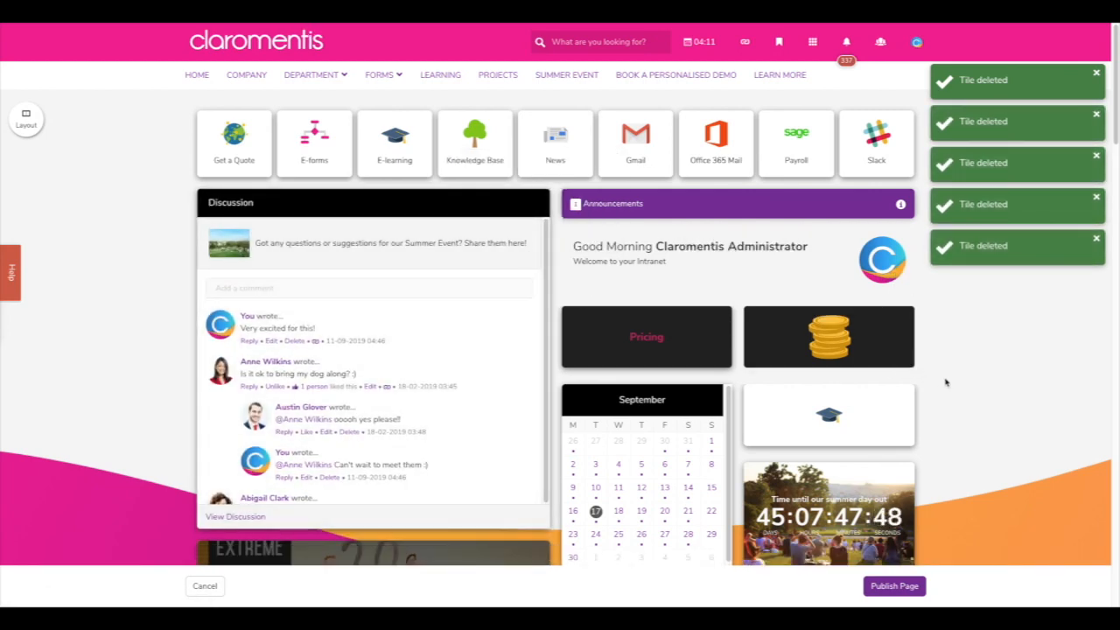
- Move the news carousel above the Discussion tile and publish the homepage
scroll(945, 382, down, 2)
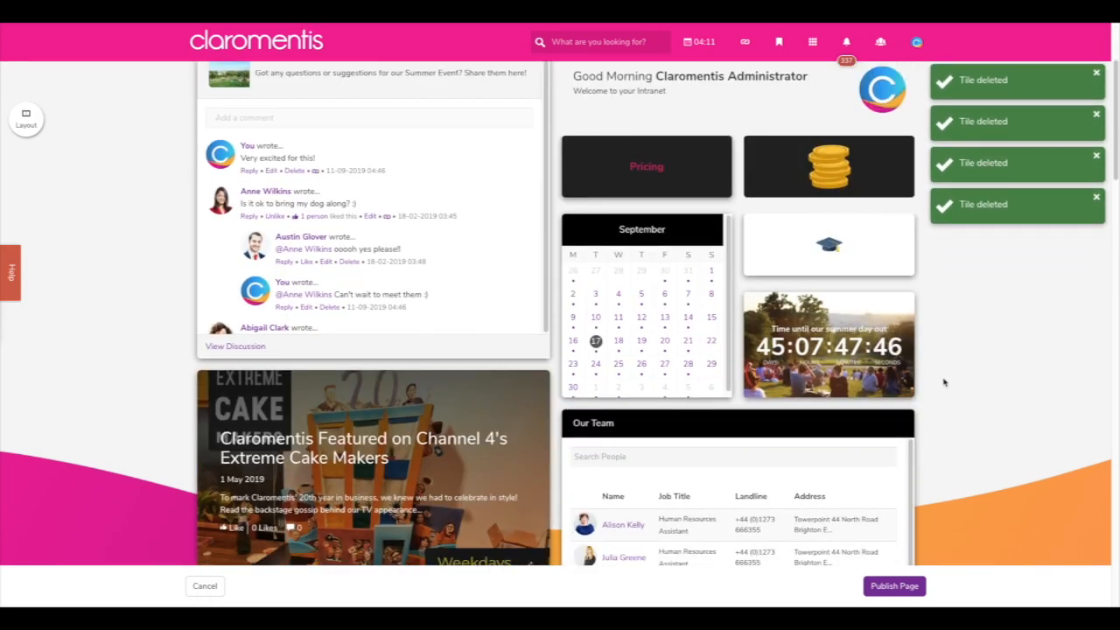
drag(473, 403, 425, 251)
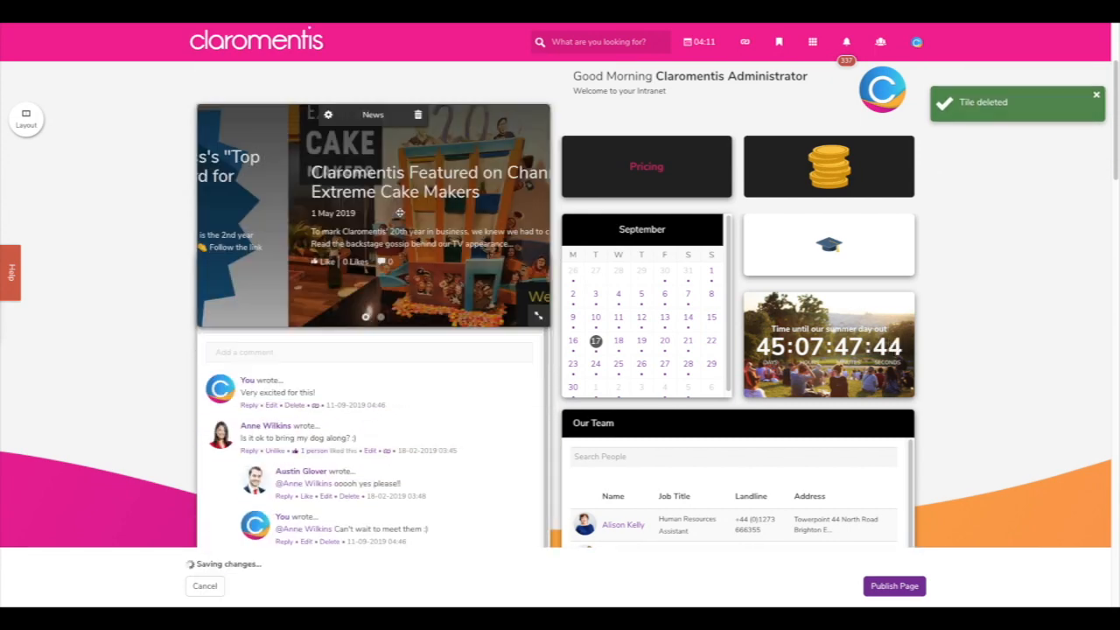
scroll(425, 251, up, 1)
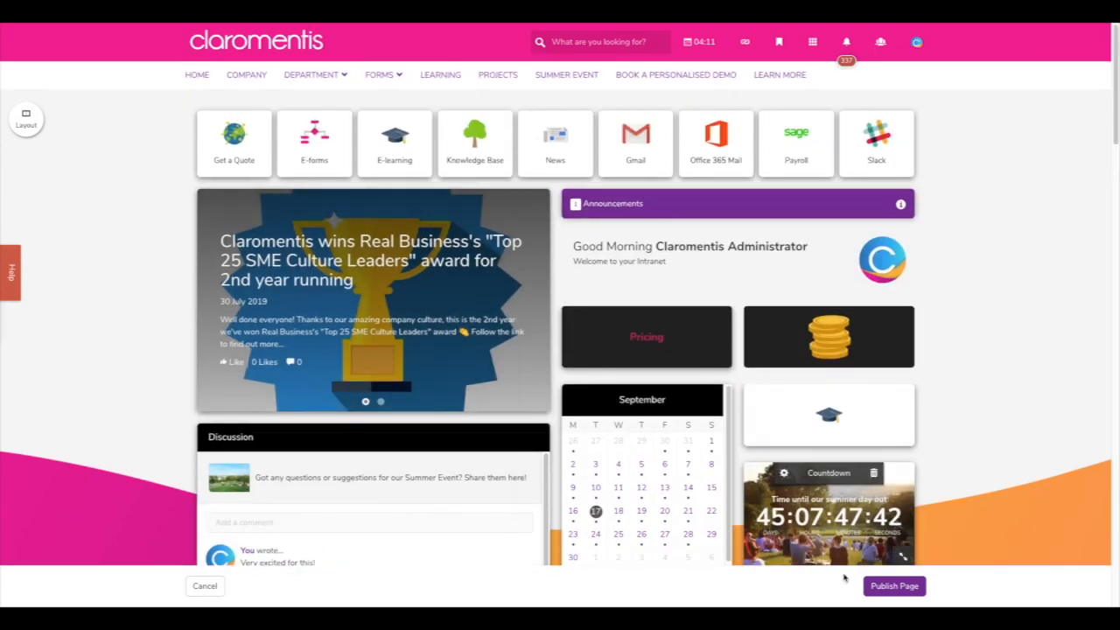
click(893, 585)
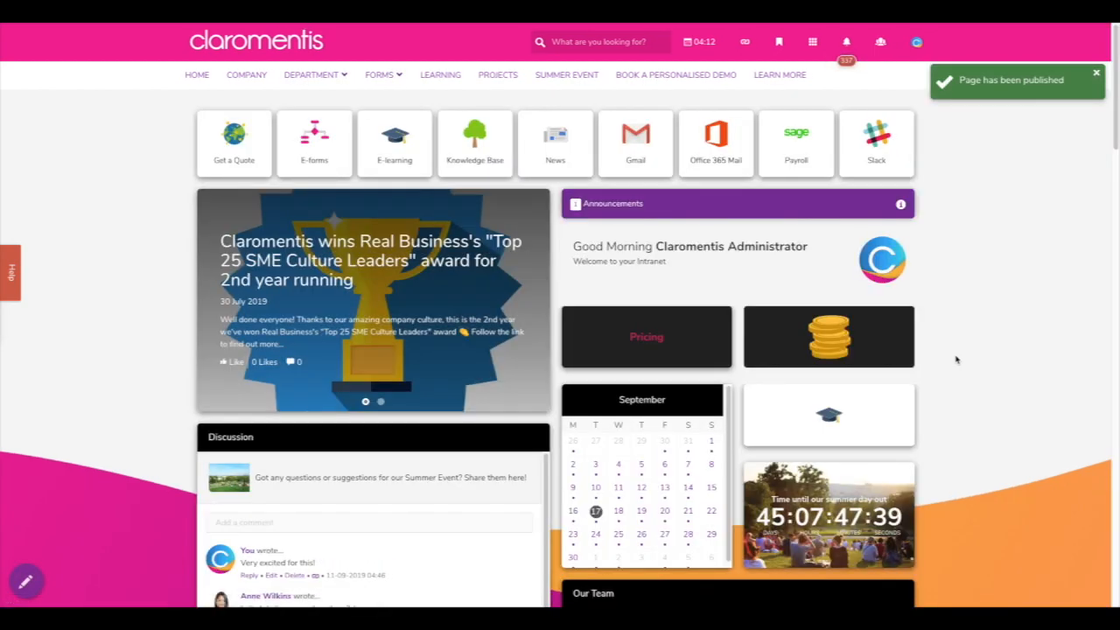
- Browse the Sales department page from the Department menu, then go to HR
mouse_move(298, 86)
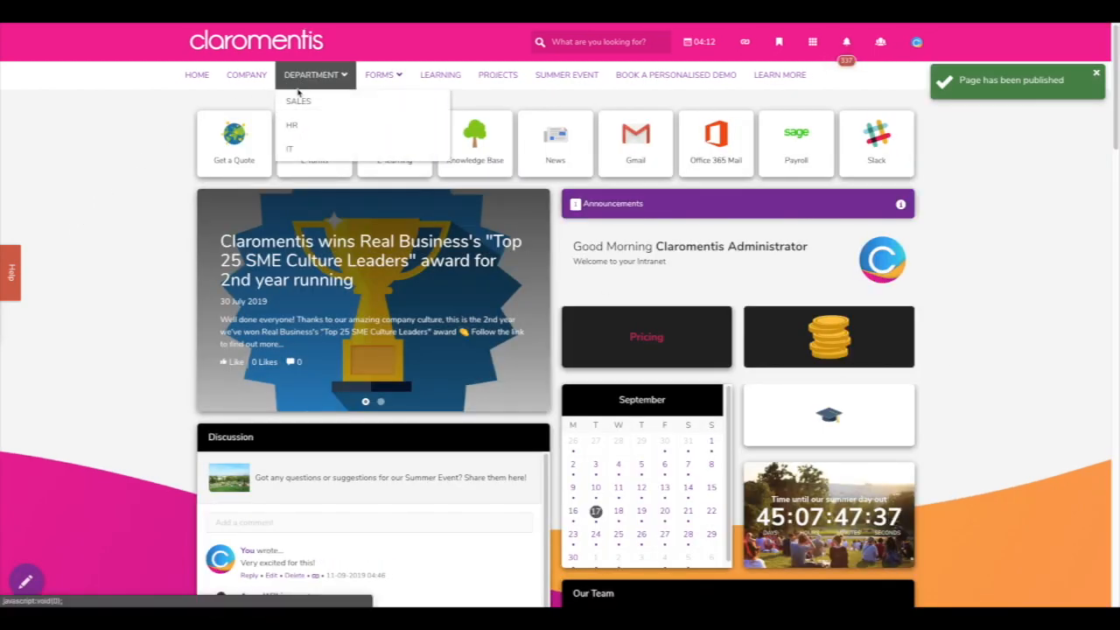
click(305, 111)
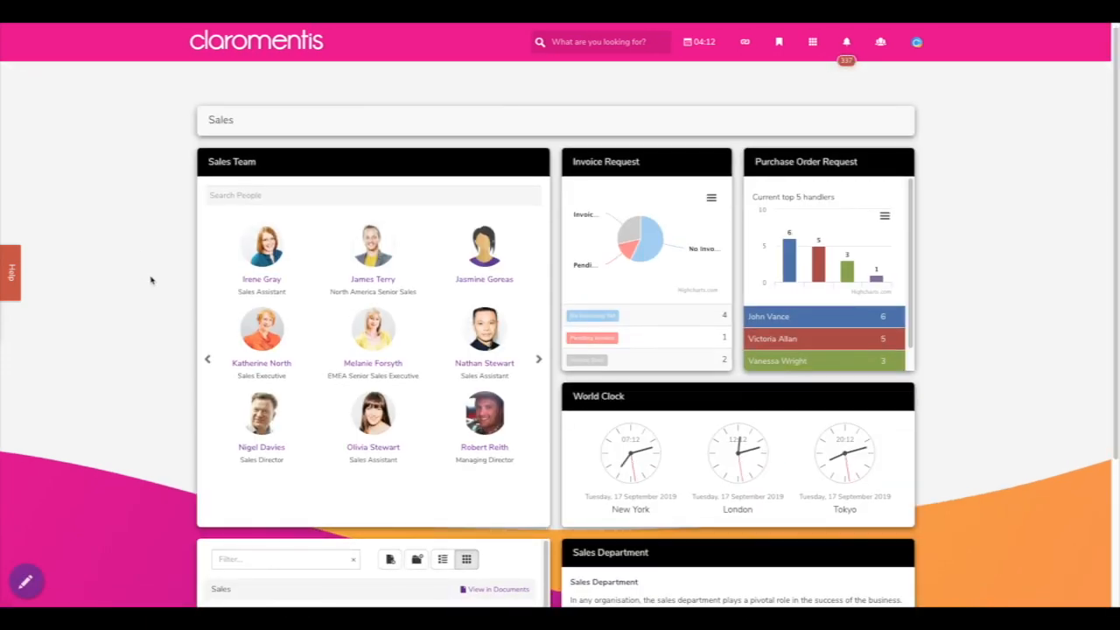
scroll(150, 280, down, 1)
scroll(150, 280, down, 2)
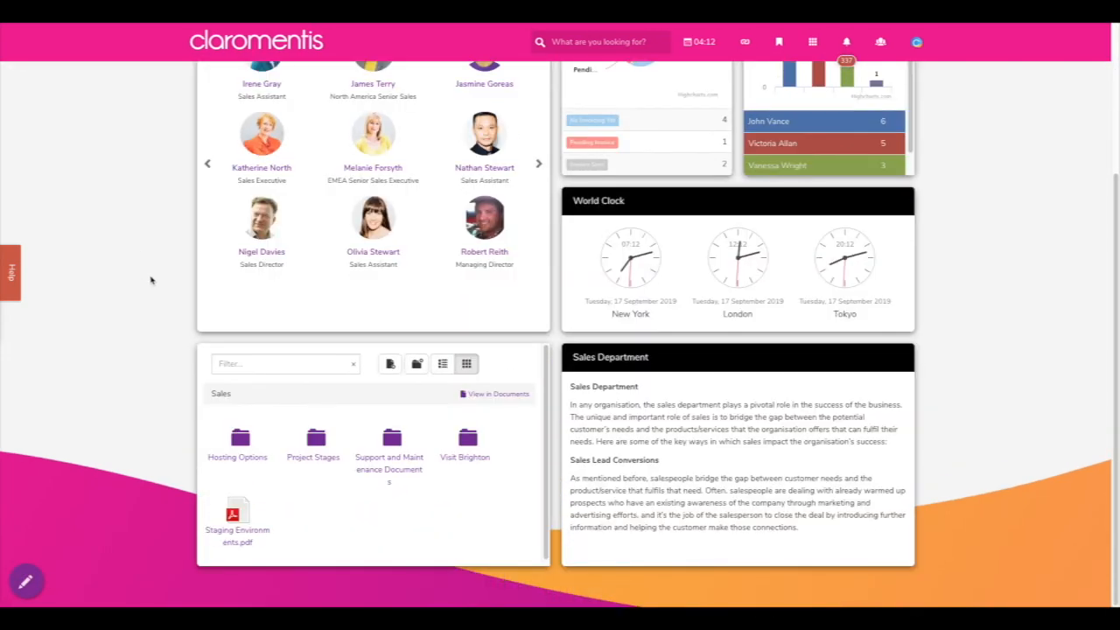
scroll(151, 280, up, 3)
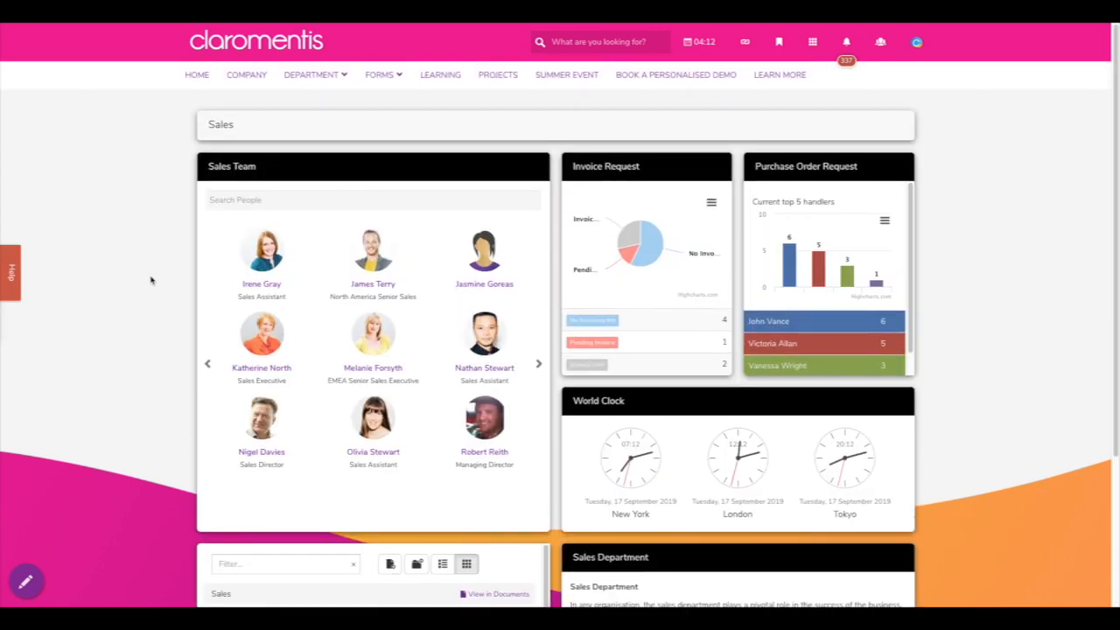
mouse_move(315, 75)
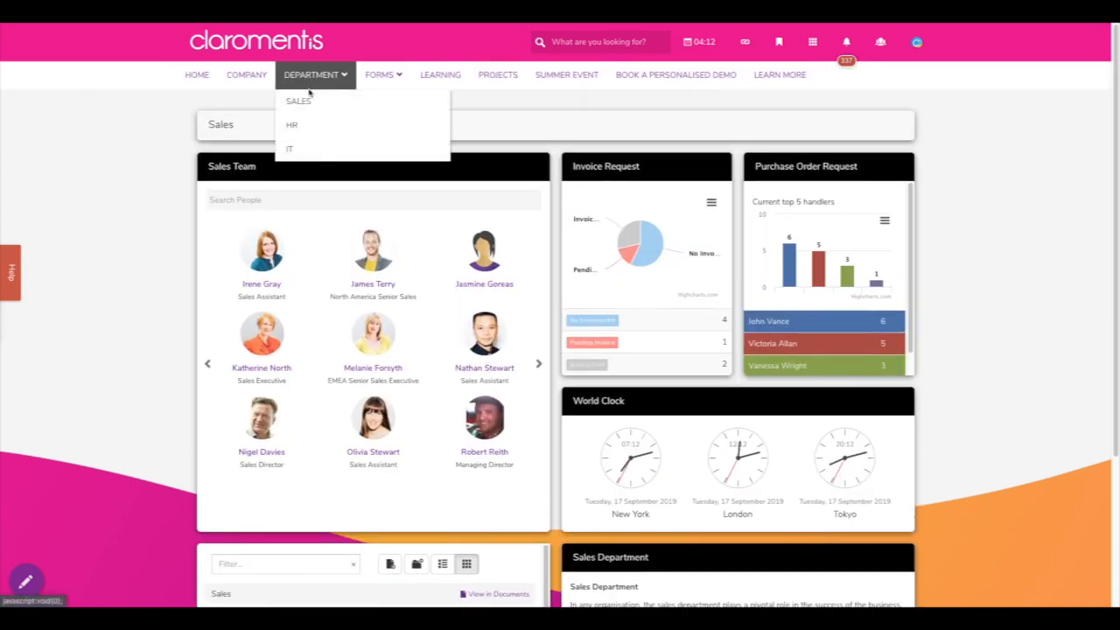
click(297, 125)
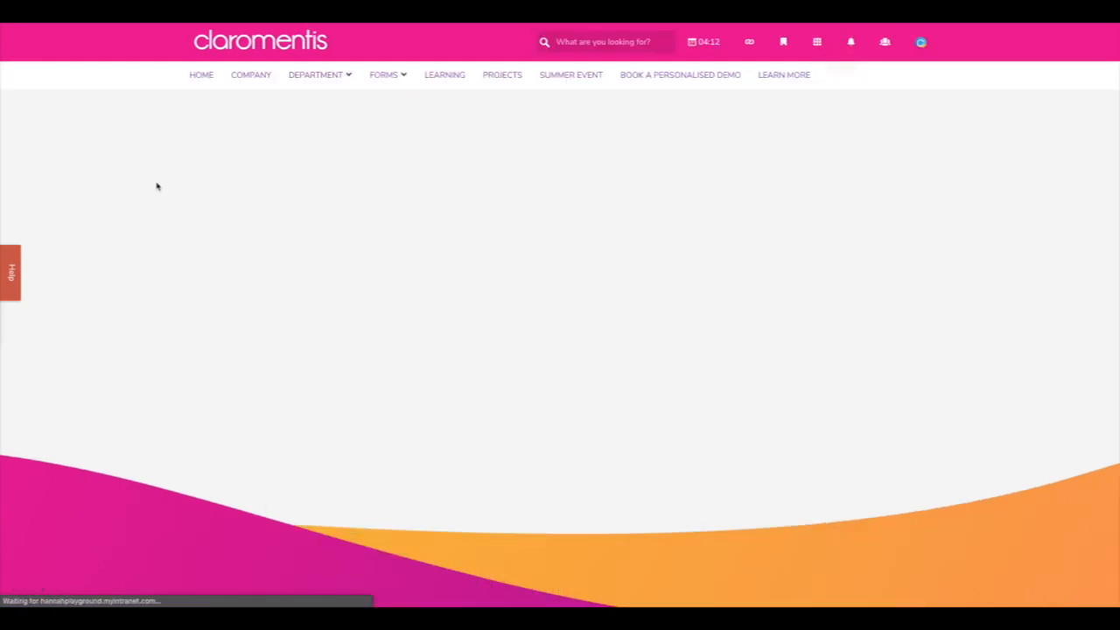
- Browse the HR page's documents, events, polls and process tiles, then go to the IT department page
scroll(156, 186, down, 1)
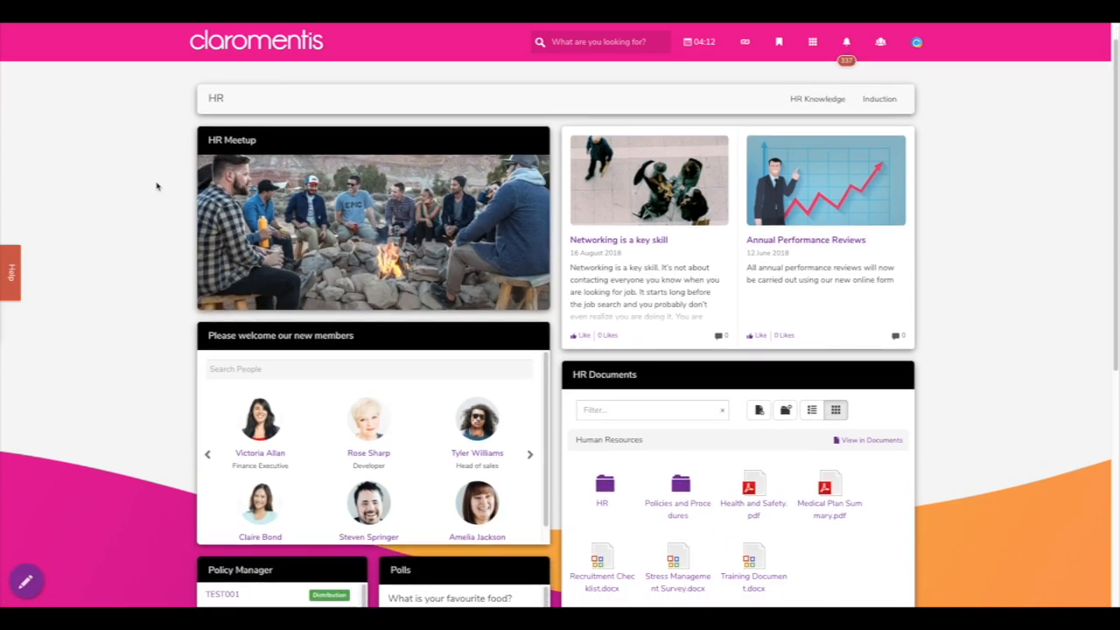
scroll(157, 187, down, 2)
scroll(157, 186, down, 1)
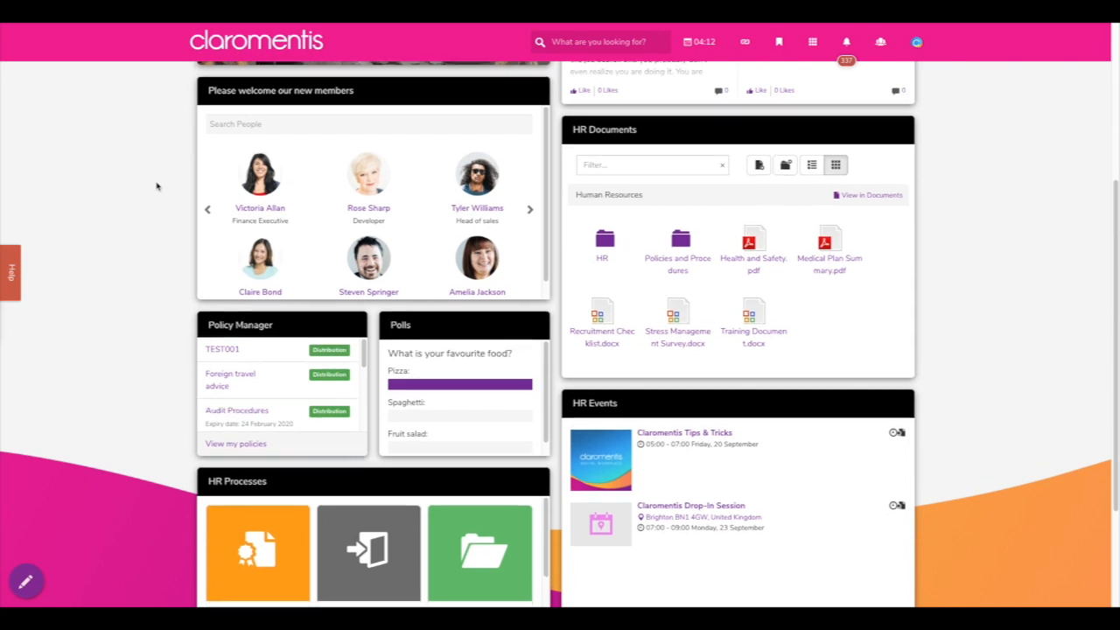
scroll(157, 186, down, 1)
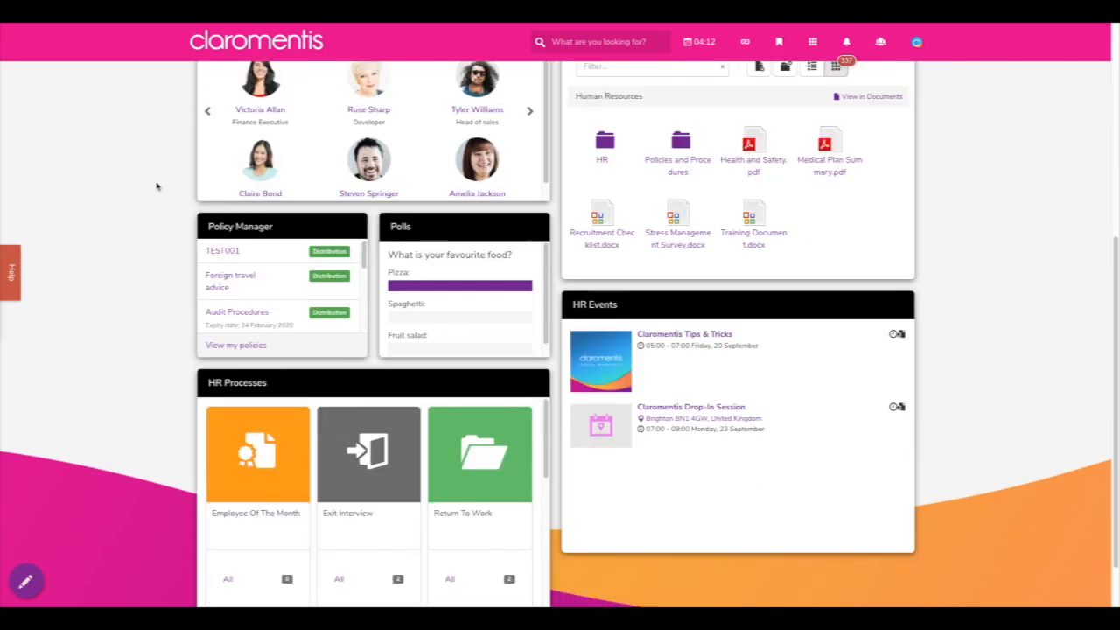
scroll(157, 186, up, 4)
mouse_move(298, 79)
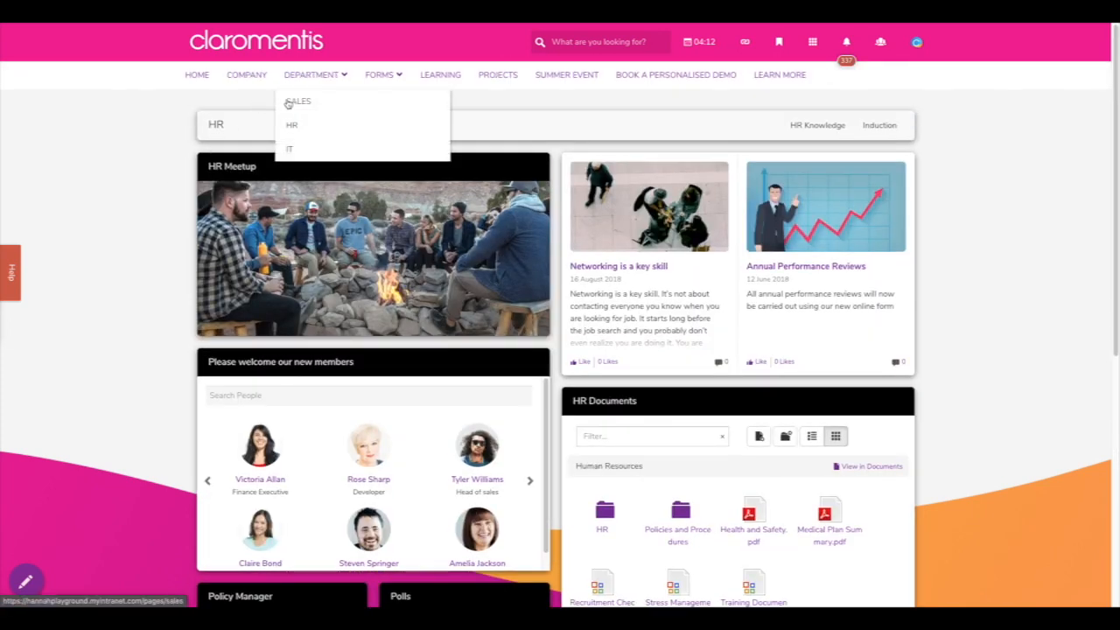
click(290, 150)
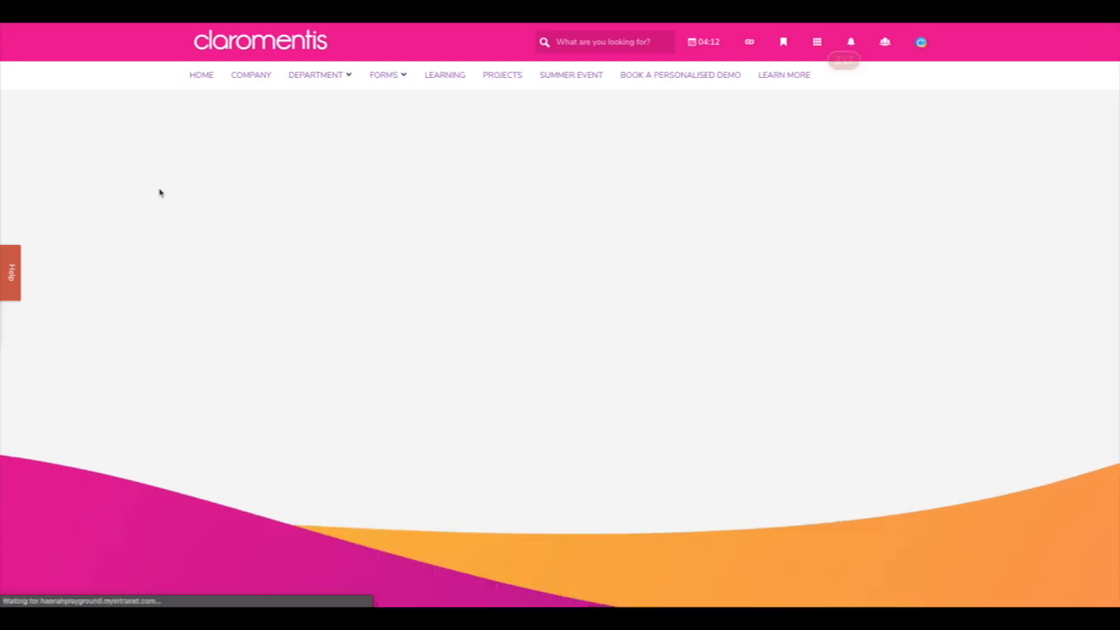
- Review the IT page's Bug Tracker chart, app tiles and Chat with IT, then return to the homepage
scroll(160, 193, down, 1)
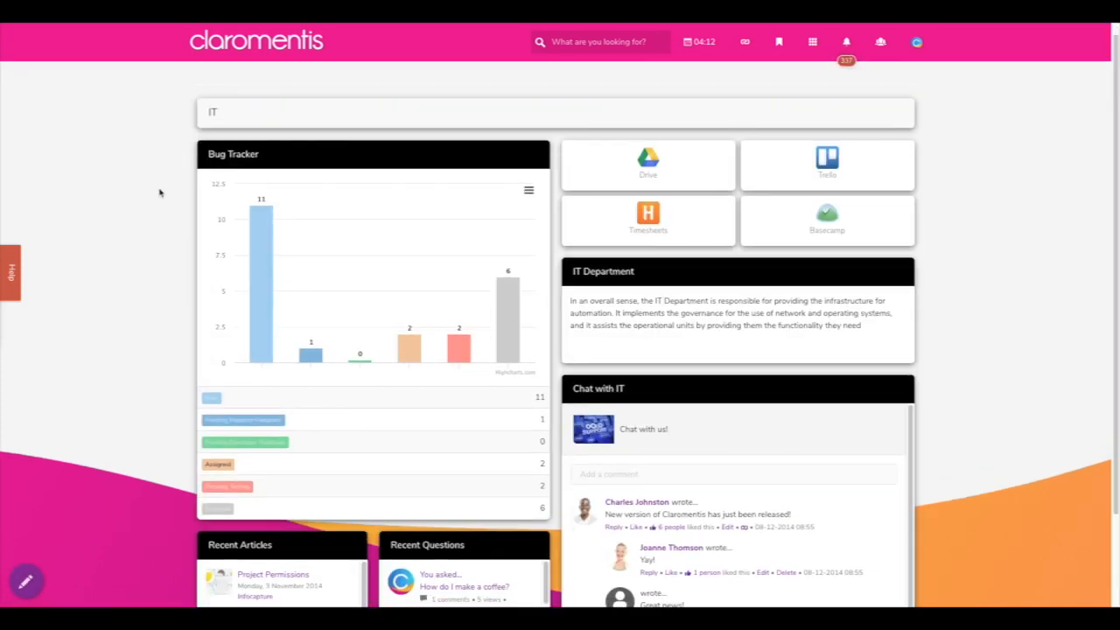
scroll(160, 192, down, 3)
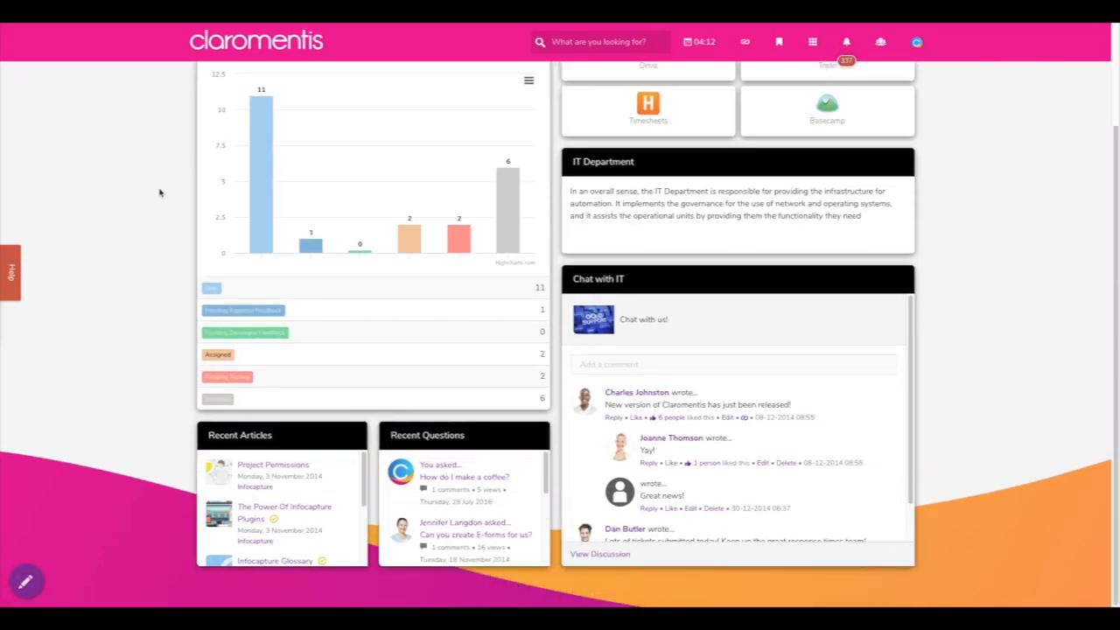
scroll(160, 193, up, 3)
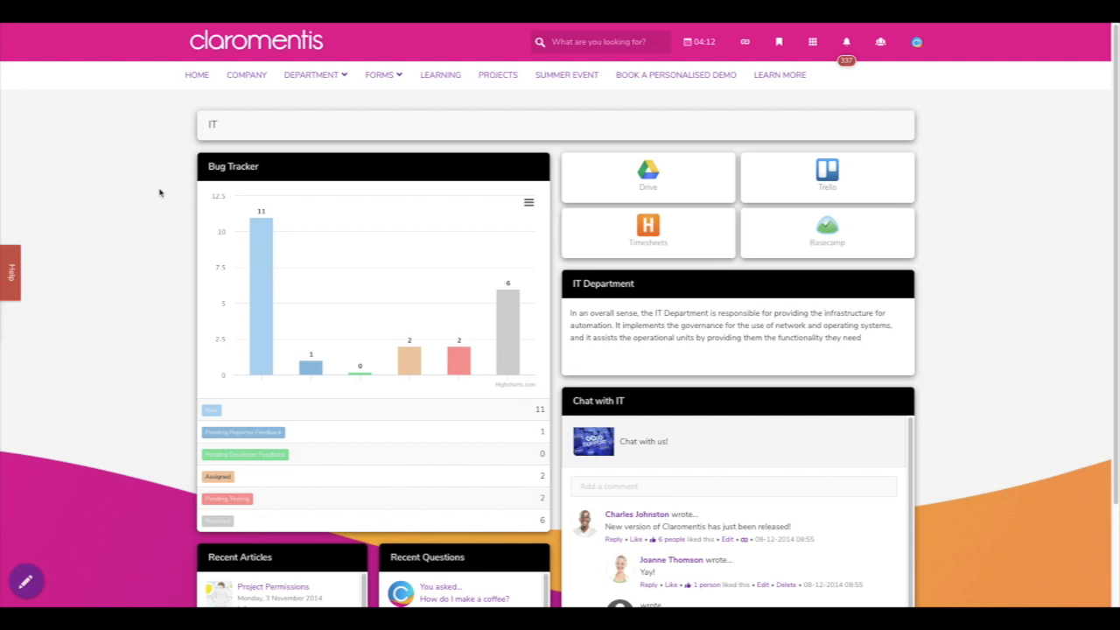
click(195, 83)
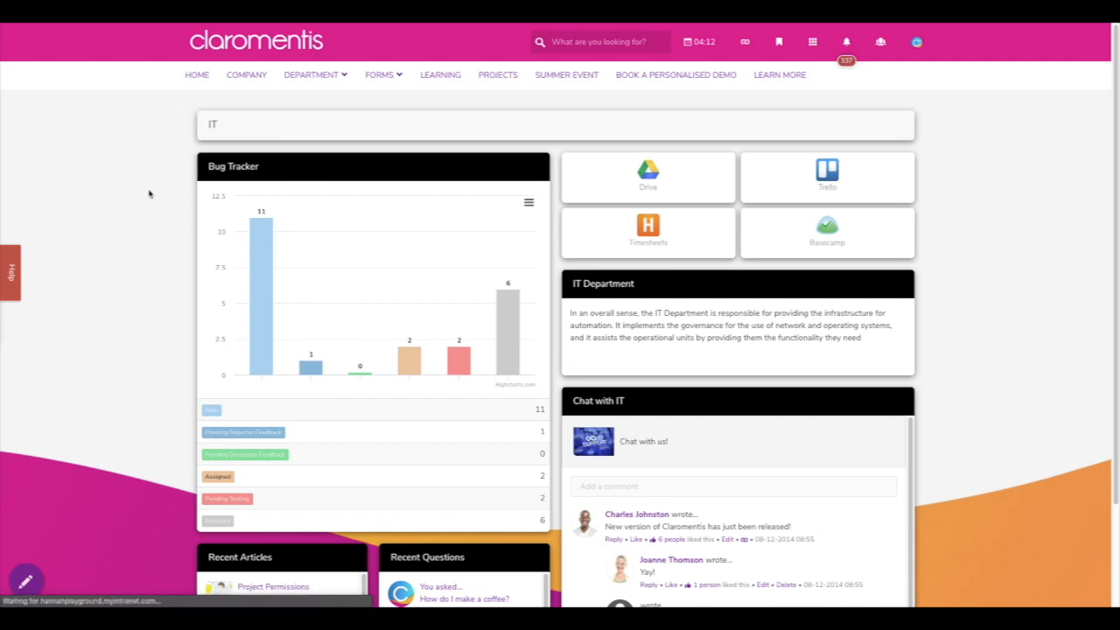